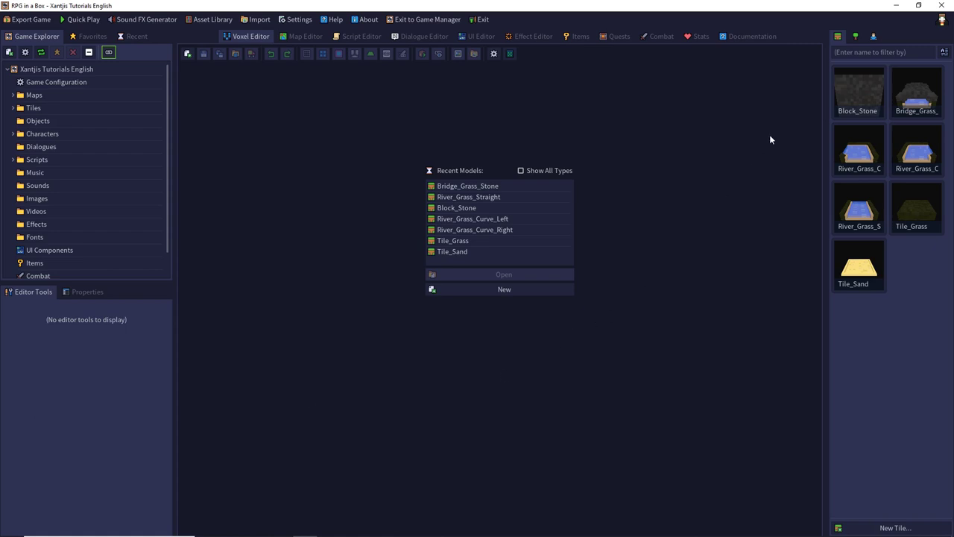
Step: Rename the existing Block_Stone tile to Block_Stone2
{"action": "left_click", "coordinate": [861, 96]}
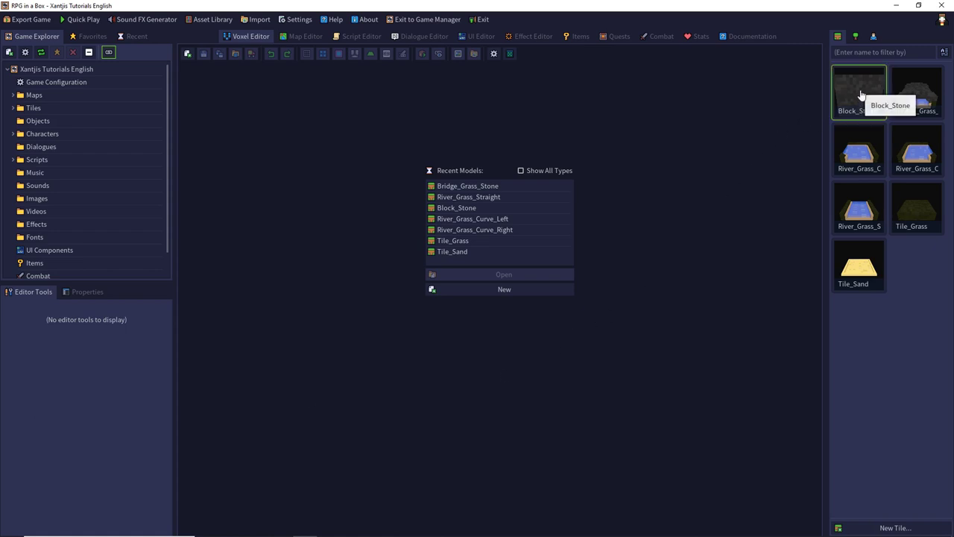
{"action": "right_click", "coordinate": [862, 96]}
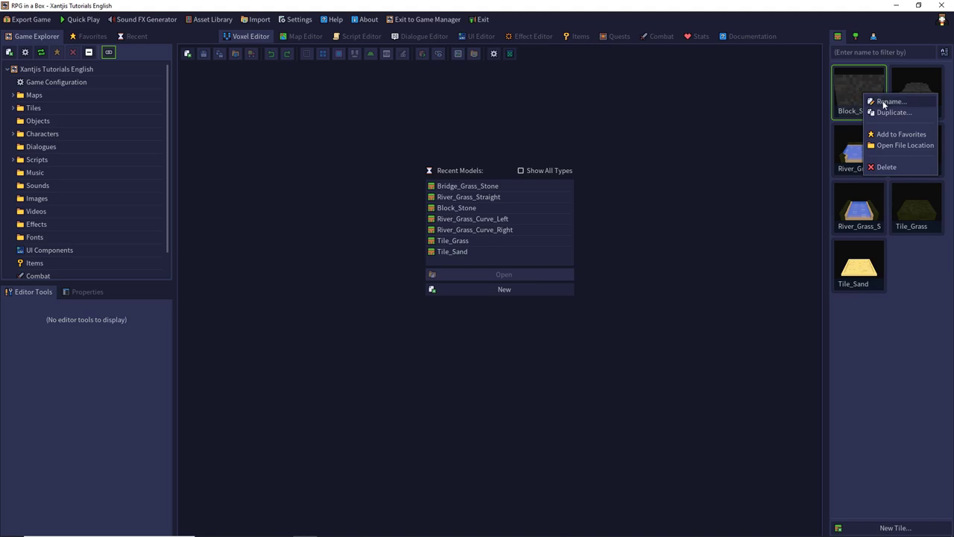
{"action": "left_click", "coordinate": [887, 101]}
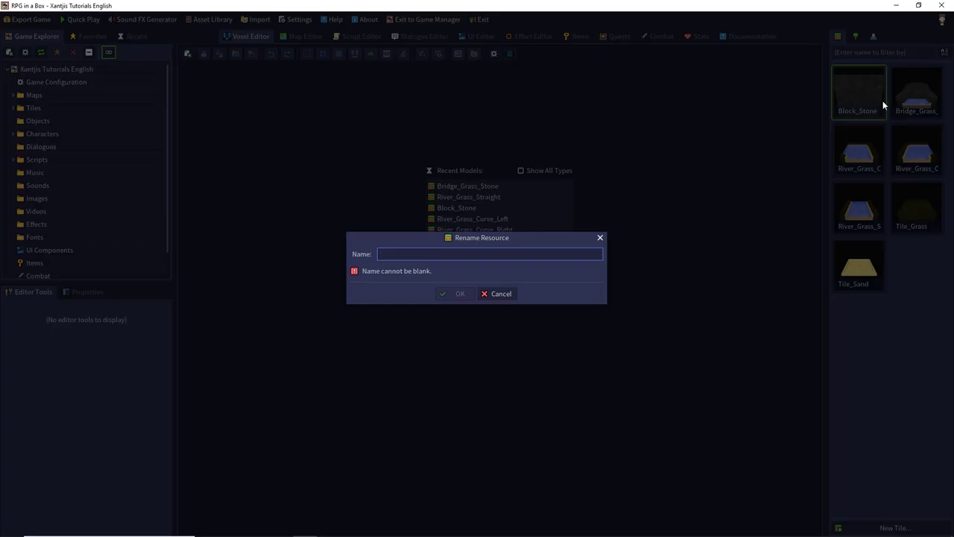
{"action": "type", "text": "Block_Stone2"}
{"action": "key", "text": "Return"}
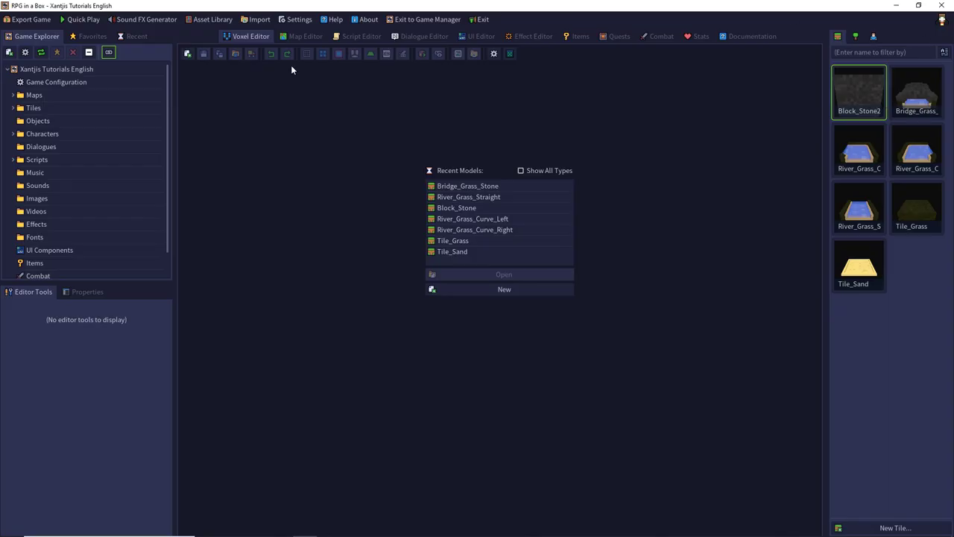
Step: Create a new impassable tile named Block_Stone with a 16 x 16 x 16 grid
{"action": "left_click", "coordinate": [188, 53]}
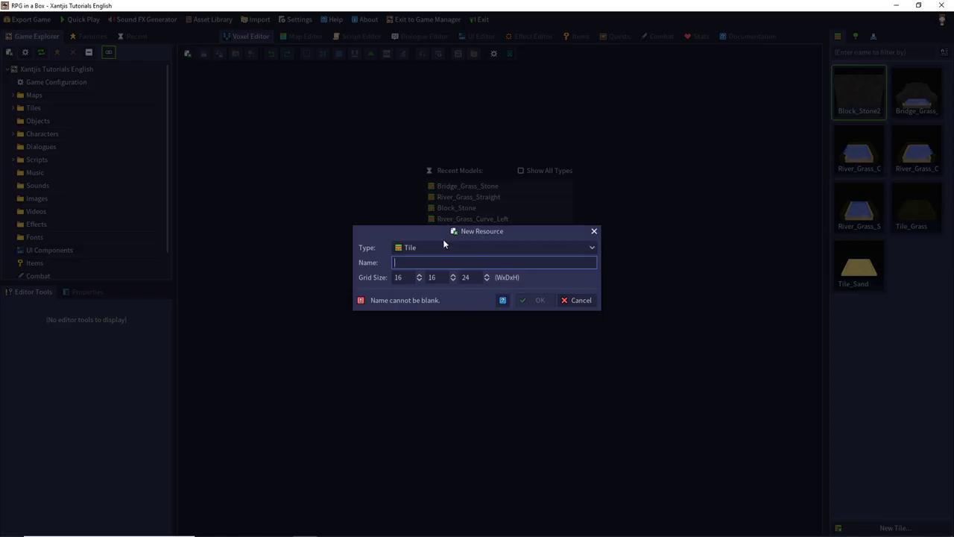
{"action": "type", "text": "Block_Stone"}
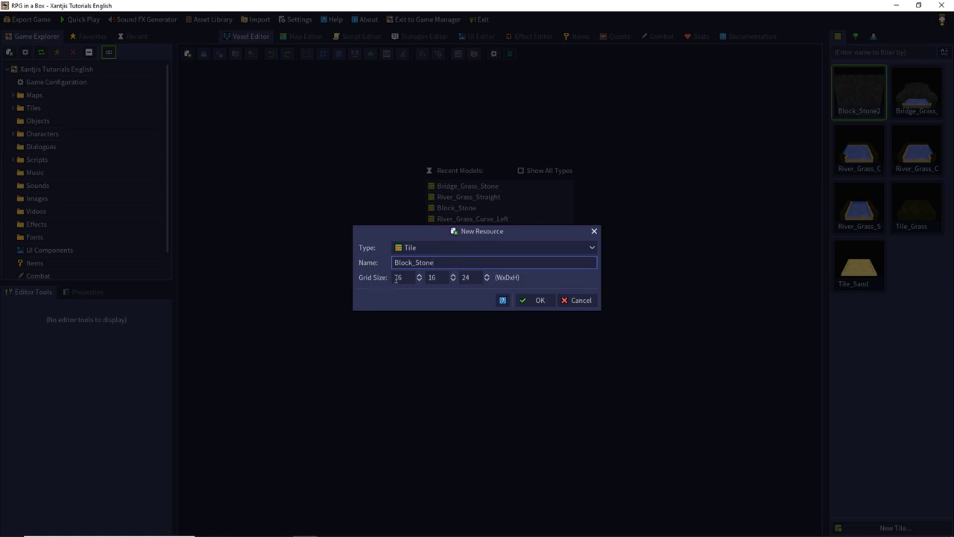
{"action": "left_click", "coordinate": [464, 277]}
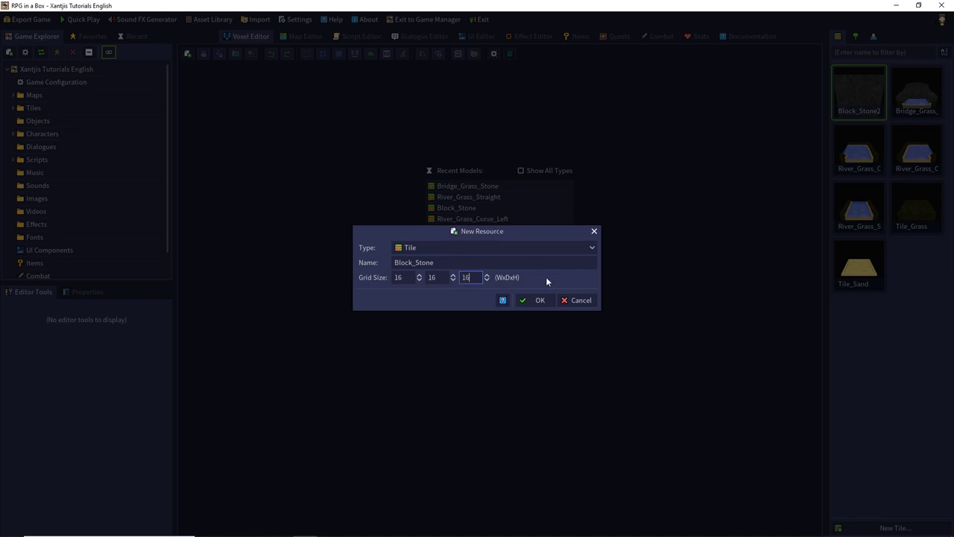
{"action": "left_click", "coordinate": [537, 297]}
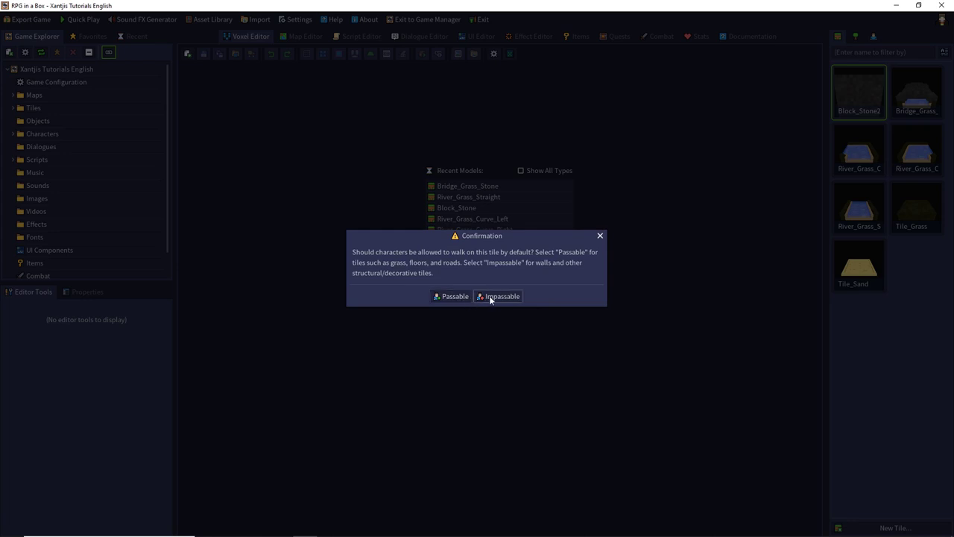
{"action": "left_click", "coordinate": [490, 297]}
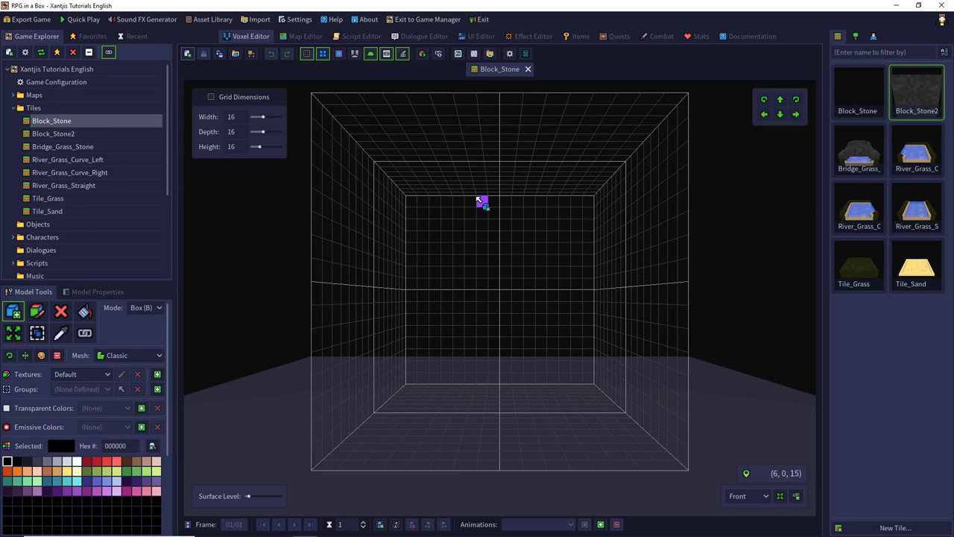
Step: Switch to the Custom color palette and set the first empty swatch below the blue colors to hex d3d2d1
{"action": "scroll", "coordinate": [156, 343], "scroll_direction": "down", "scroll_amount": 1}
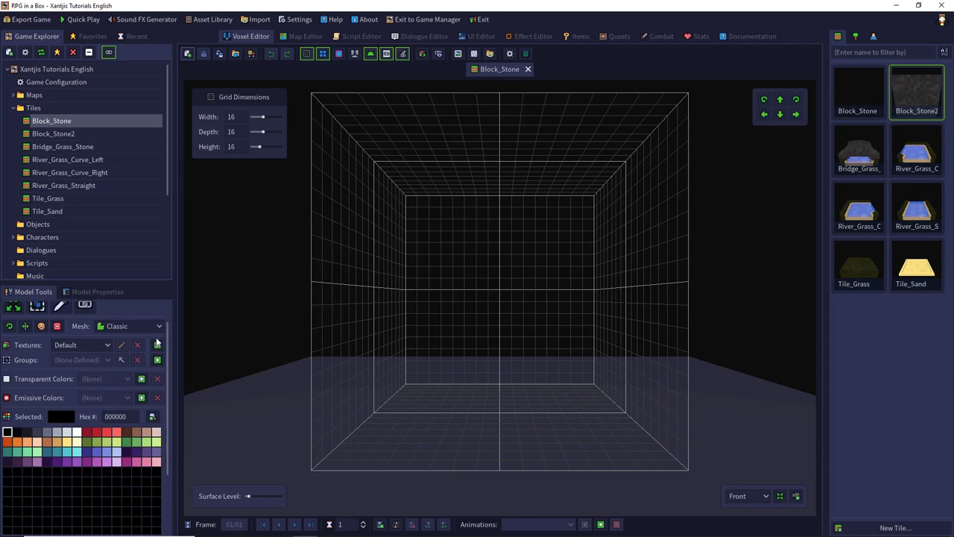
{"action": "scroll", "coordinate": [157, 342], "scroll_direction": "down", "scroll_amount": 3}
{"action": "left_click", "coordinate": [79, 500]}
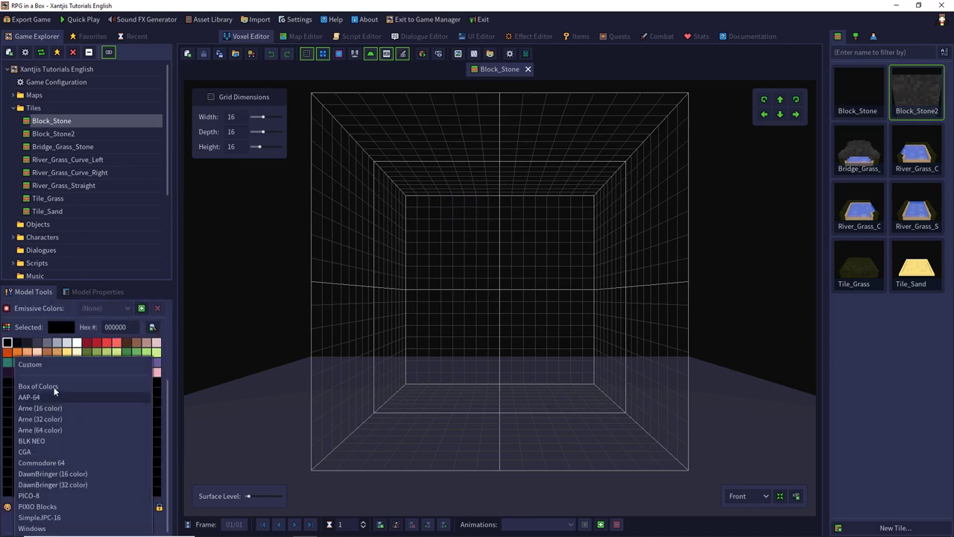
{"action": "left_click", "coordinate": [50, 365]}
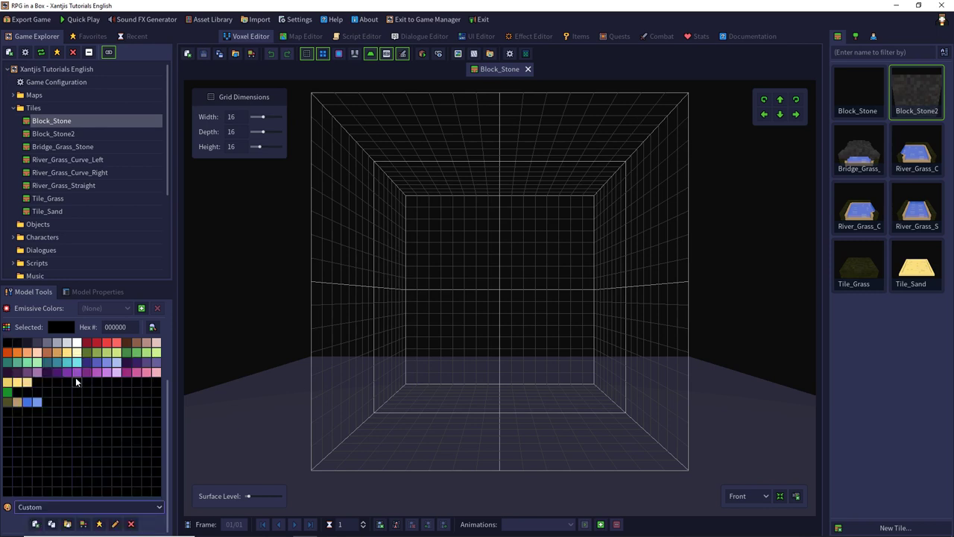
{"action": "left_click", "coordinate": [6, 411]}
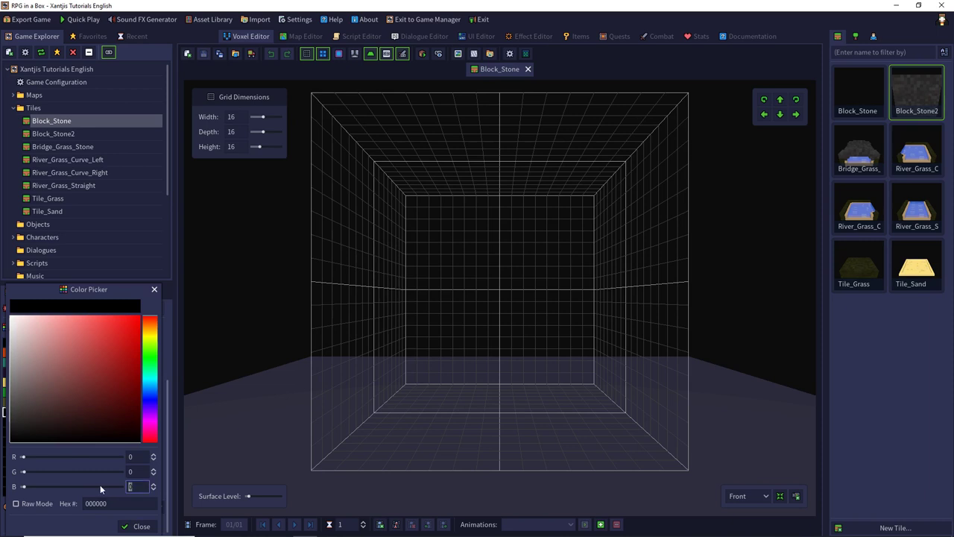
{"action": "left_click", "coordinate": [110, 504]}
{"action": "type", "text": "d3d2d1"}
{"action": "left_click", "coordinate": [135, 526]}
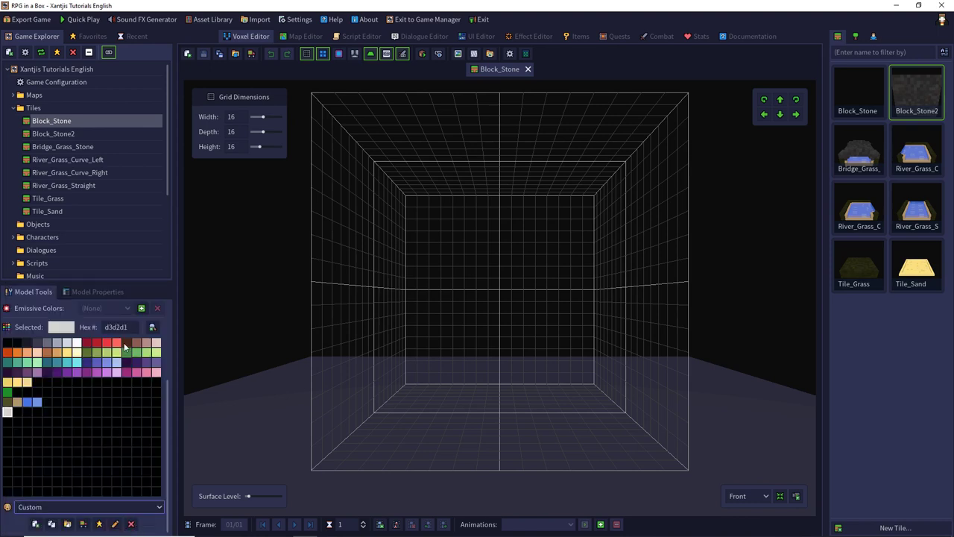
Step: Copy the swatch's hex code d3d2d1 and use it as the base color in the Noise Generator
{"action": "left_click_drag", "start_coordinate": [132, 326], "coordinate": [102, 329]}
{"action": "key", "text": "ctrl+c"}
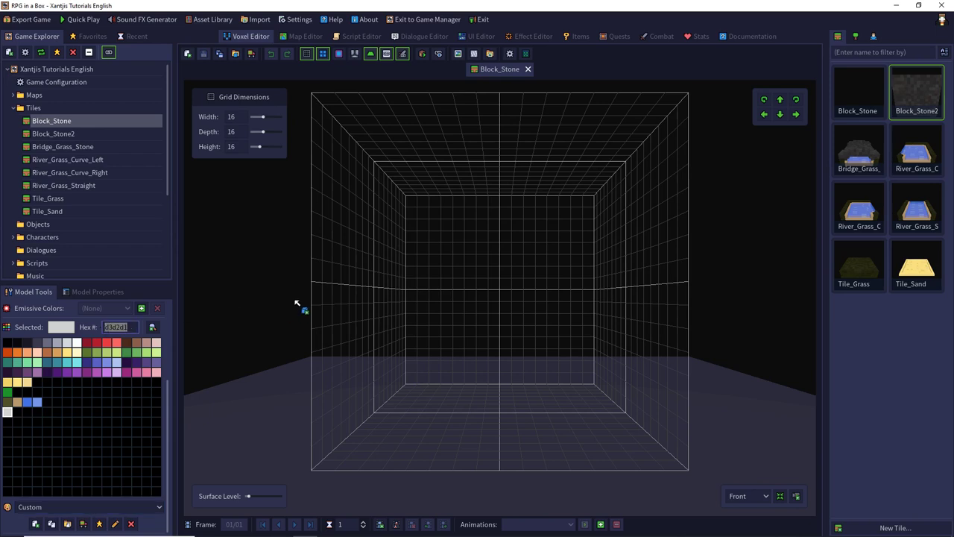
{"action": "left_click", "coordinate": [473, 54]}
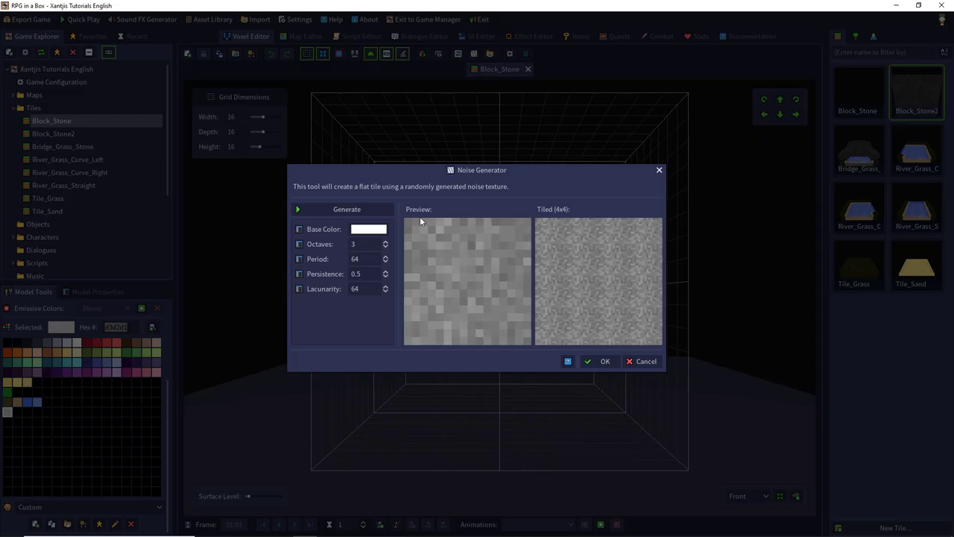
{"action": "left_click", "coordinate": [368, 229]}
{"action": "left_click", "coordinate": [308, 223]}
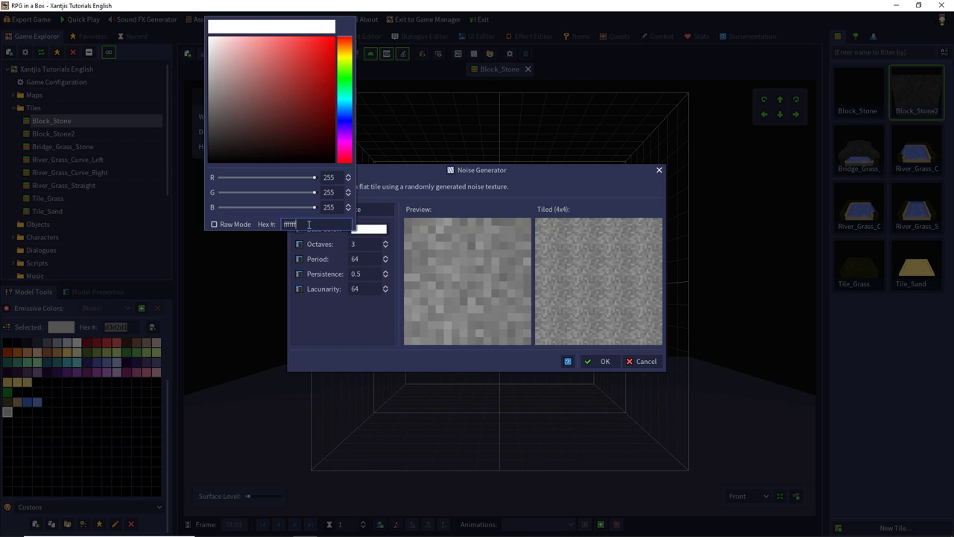
{"action": "key", "text": "ctrl+a"}
{"action": "key", "text": "ctrl+v"}
{"action": "key", "text": "Return"}
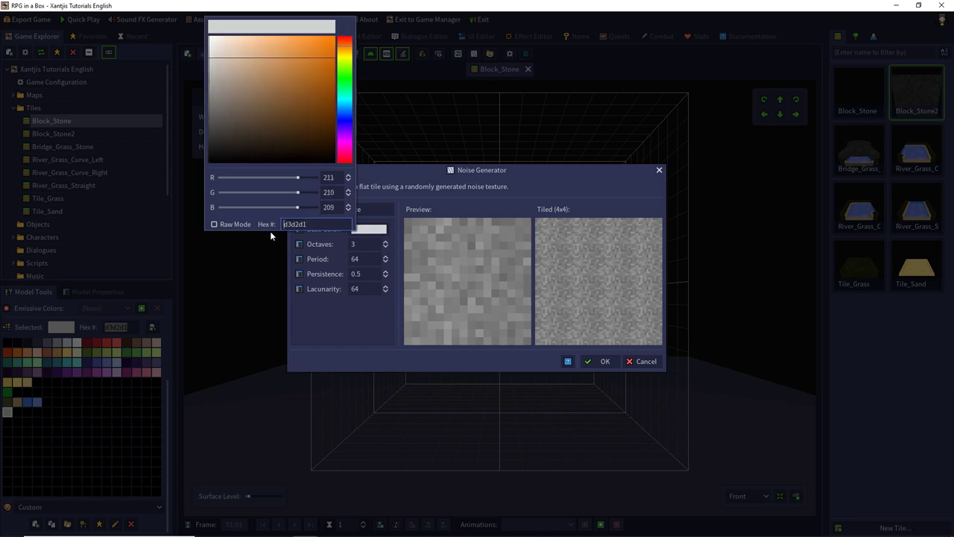
{"action": "left_click", "coordinate": [347, 323]}
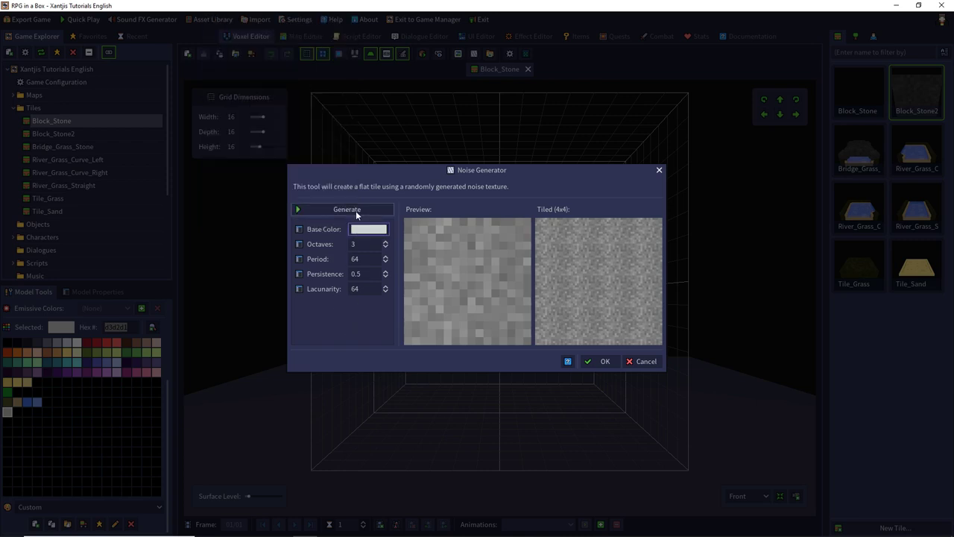
Step: Regenerate the noise texture several times and apply the chosen pattern as the tile's bottom voxel layer
{"action": "left_click", "coordinate": [356, 210]}
{"action": "left_click", "coordinate": [355, 210]}
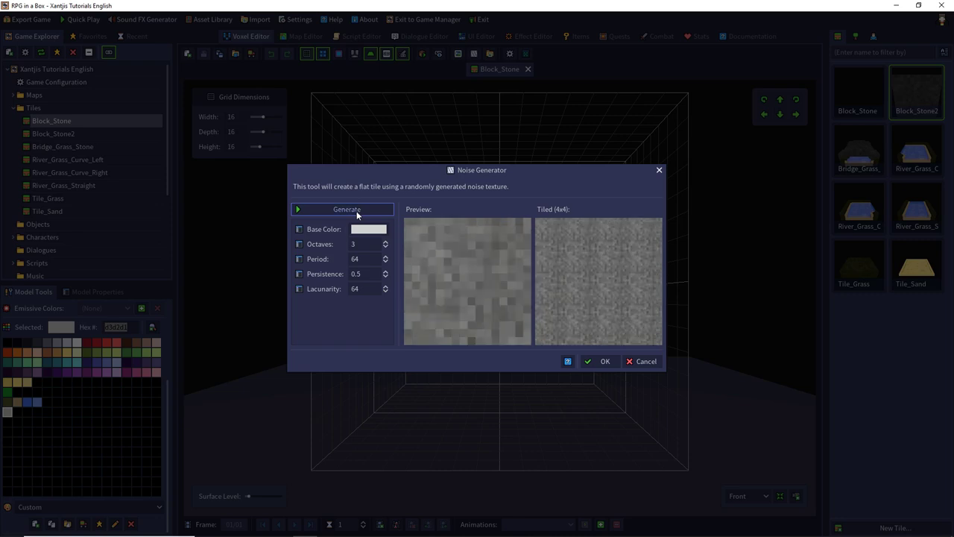
{"action": "left_click", "coordinate": [358, 206]}
{"action": "left_click", "coordinate": [359, 206]}
{"action": "left_click", "coordinate": [359, 209]}
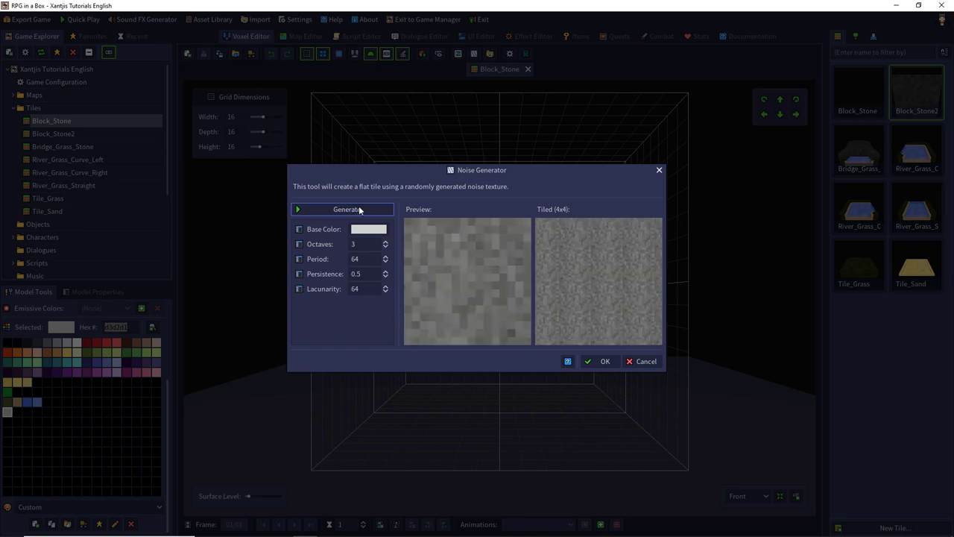
{"action": "left_click", "coordinate": [359, 208]}
{"action": "left_click", "coordinate": [358, 208]}
{"action": "left_click", "coordinate": [359, 208]}
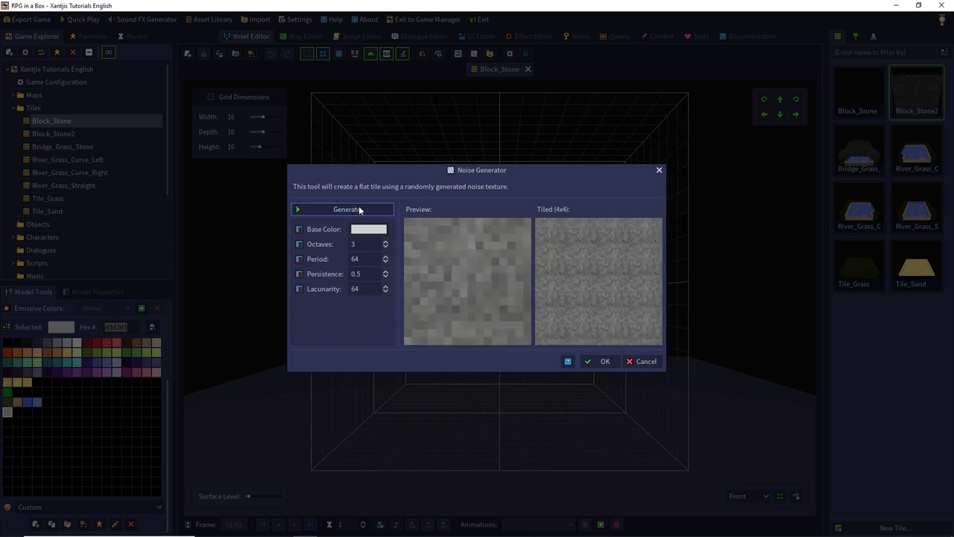
{"action": "left_click", "coordinate": [359, 208]}
{"action": "left_click", "coordinate": [359, 208]}
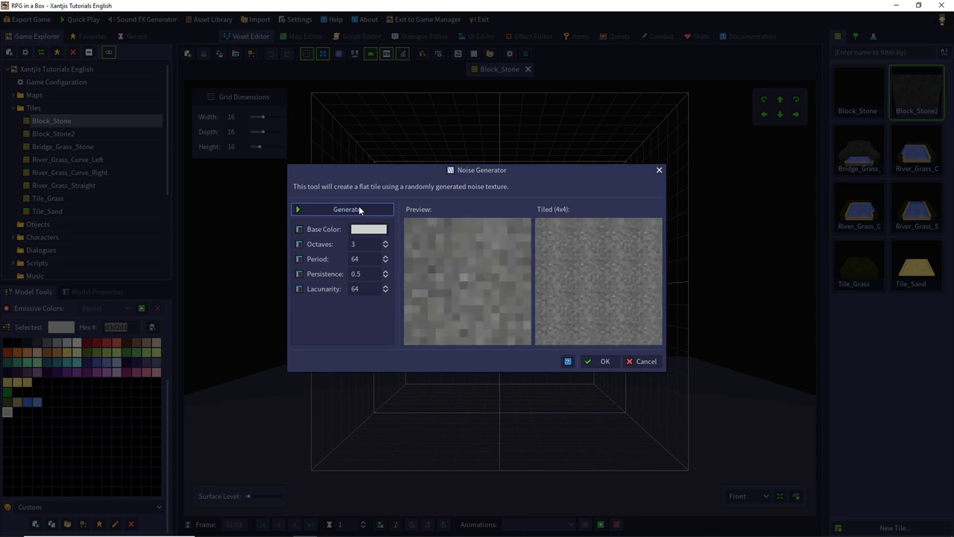
{"action": "left_click", "coordinate": [359, 208]}
{"action": "left_click", "coordinate": [359, 207]}
{"action": "left_click", "coordinate": [359, 207]}
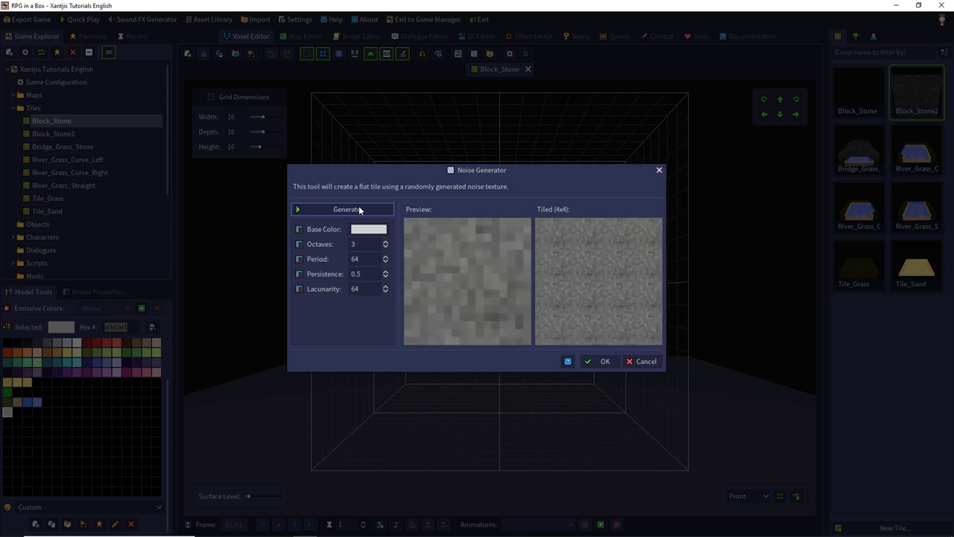
{"action": "left_click", "coordinate": [613, 362]}
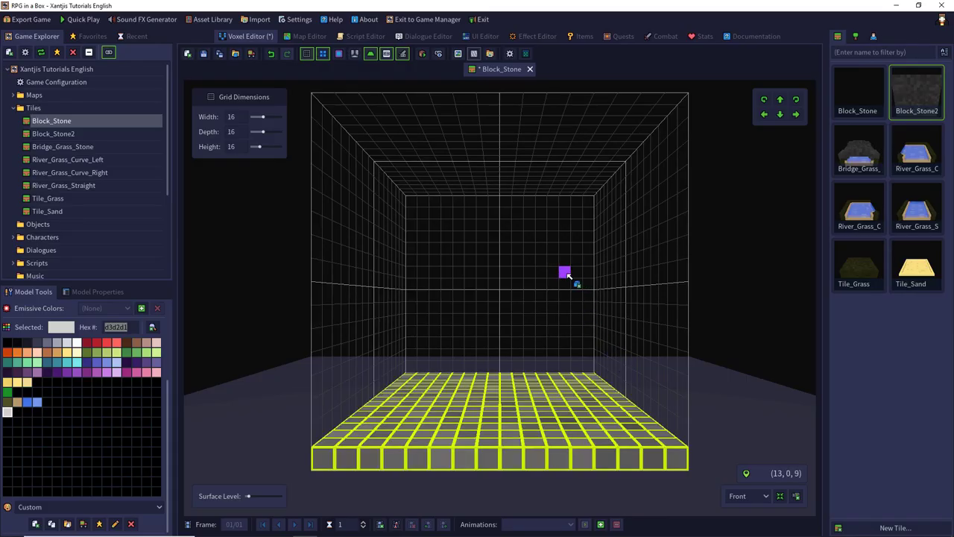
Step: Paste a copy of the noise layer one level above the original, shift its pattern sideways and accept the placement
{"action": "key", "text": "ctrl+c"}
{"action": "middle_click_drag", "start_coordinate": [575, 203], "coordinate": [584, 260]}
{"action": "key", "text": "ctrl+v"}
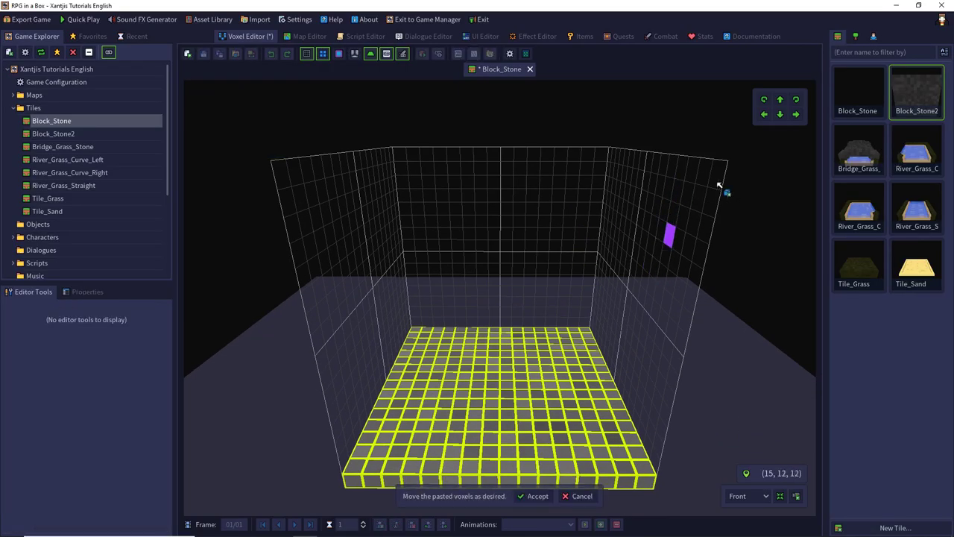
{"action": "left_click", "coordinate": [780, 99]}
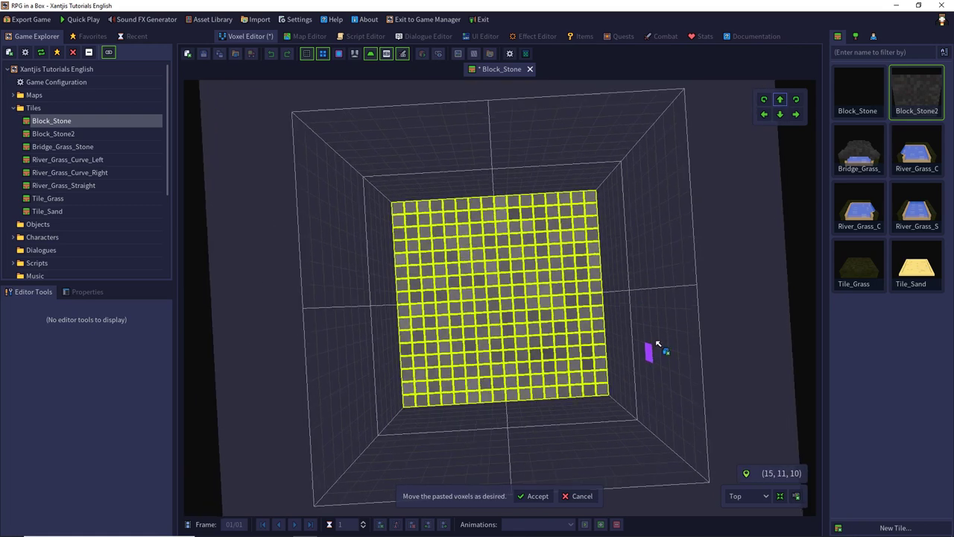
{"action": "left_click", "coordinate": [795, 114]}
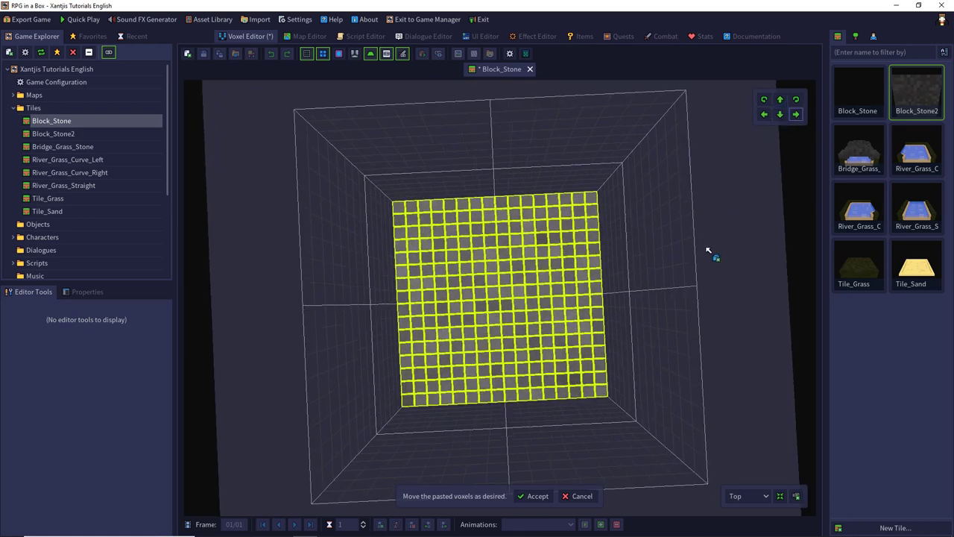
{"action": "middle_click_drag", "start_coordinate": [708, 250], "coordinate": [697, 145]}
{"action": "left_click", "coordinate": [540, 496]}
Step: Copy both voxel layers, paste them two levels higher, offset their pattern horizontally and accept the placement
{"action": "key", "text": "ctrl+a"}
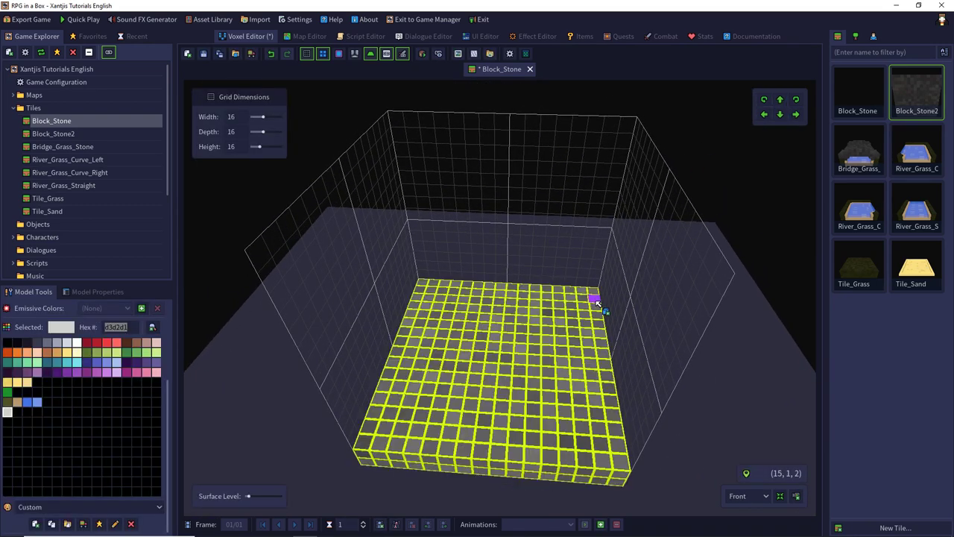
{"action": "key", "text": "ctrl+c"}
{"action": "middle_click_drag", "start_coordinate": [594, 296], "coordinate": [620, 210]}
{"action": "key", "text": "ctrl+v"}
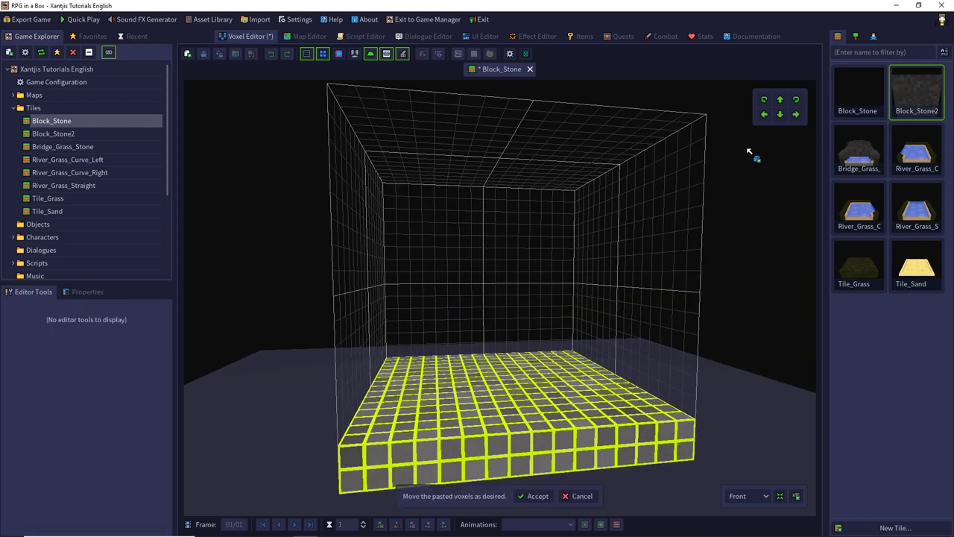
{"action": "double_click", "coordinate": [779, 103]}
{"action": "middle_click_drag", "start_coordinate": [639, 147], "coordinate": [598, 351]}
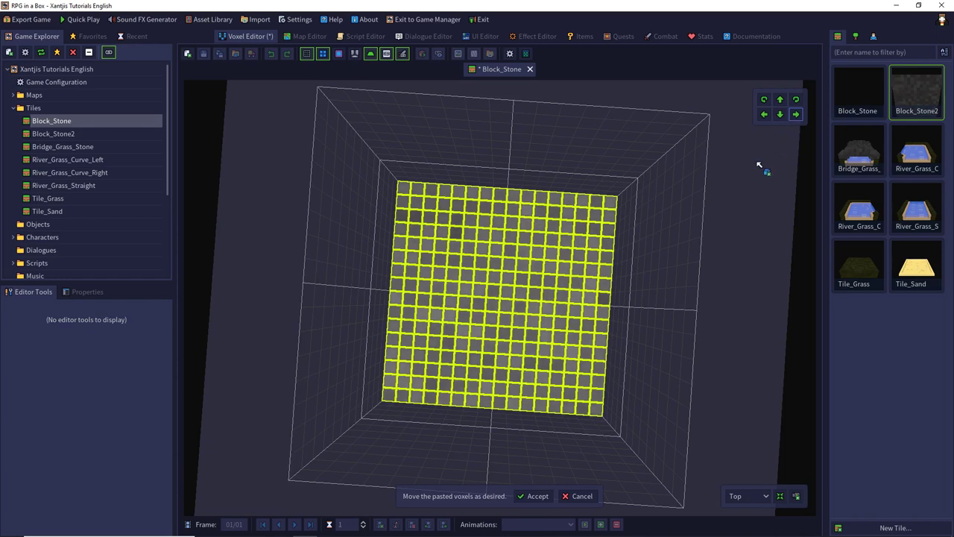
{"action": "left_click", "coordinate": [534, 496]}
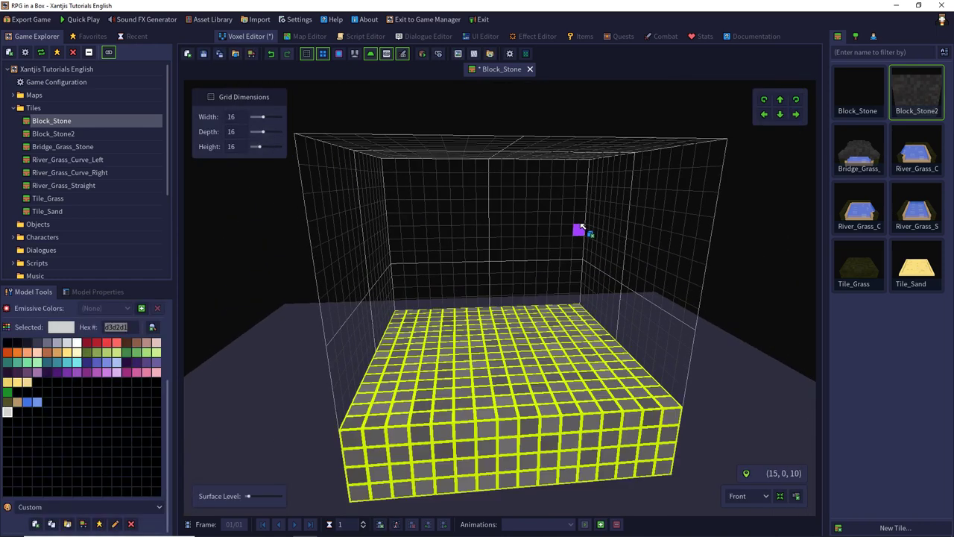
Step: Paste a copy of the four stacked voxel layers four levels higher, offset its pattern in both horizontal directions and accept the placement
{"action": "key", "text": "ctrl+v"}
{"action": "left_click", "coordinate": [779, 101]}
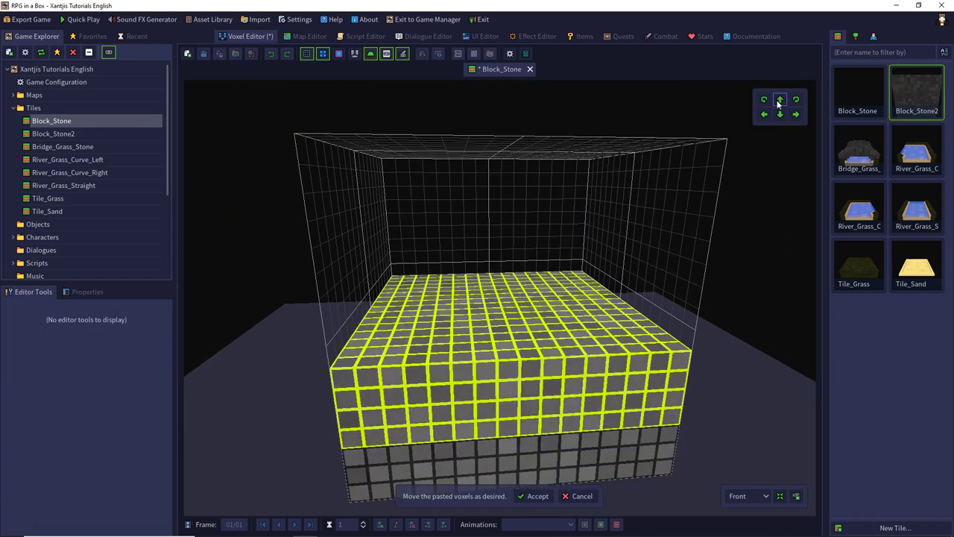
{"action": "left_click", "coordinate": [778, 103]}
{"action": "middle_click_drag", "start_coordinate": [537, 224], "coordinate": [524, 376]}
{"action": "left_click", "coordinate": [780, 115]}
{"action": "left_click", "coordinate": [780, 115]}
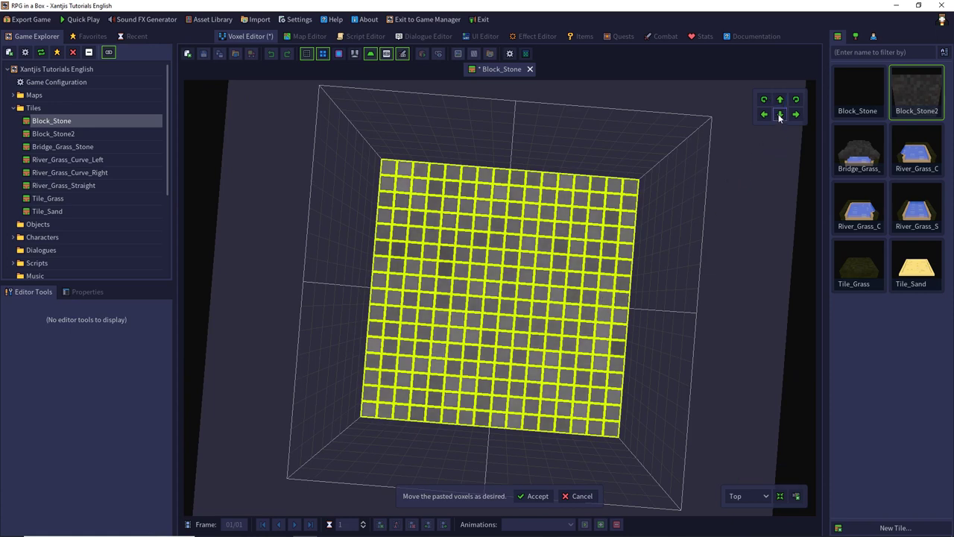
{"action": "left_click", "coordinate": [780, 115]}
{"action": "left_click", "coordinate": [779, 115]}
{"action": "left_click", "coordinate": [780, 115]}
{"action": "left_click", "coordinate": [779, 116]}
{"action": "left_click", "coordinate": [799, 113]}
{"action": "left_click", "coordinate": [801, 113]}
{"action": "left_click", "coordinate": [800, 113]}
{"action": "left_click", "coordinate": [801, 113]}
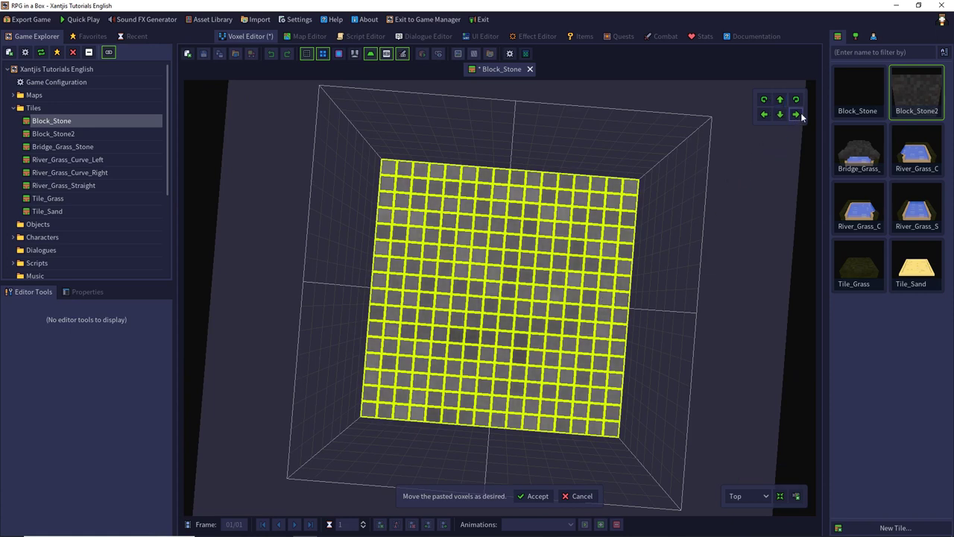
{"action": "left_click", "coordinate": [544, 497]}
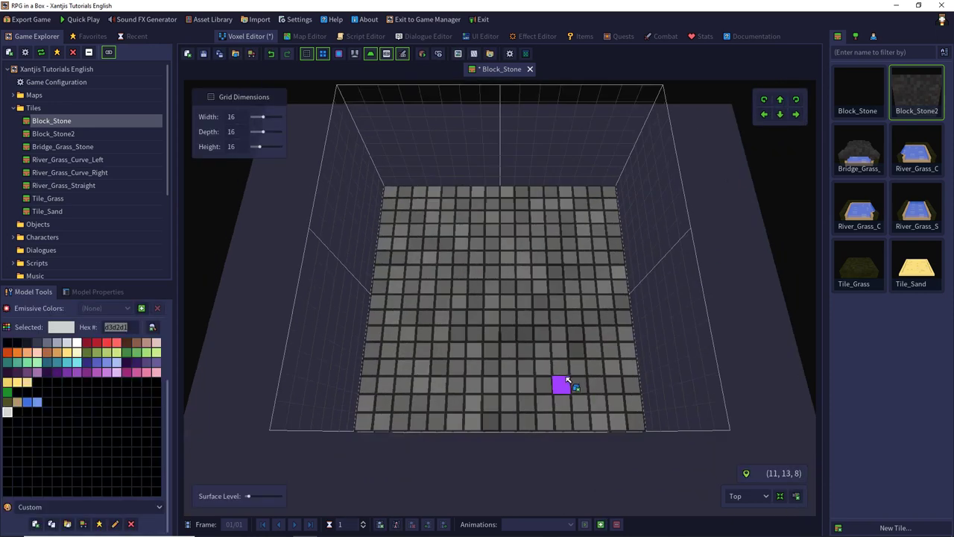
Step: Paste a copy of the eight-layer stack directly on top to fill the 16-voxel height and accept the placement
{"action": "key", "text": "f"}
{"action": "key", "text": "ctrl+v"}
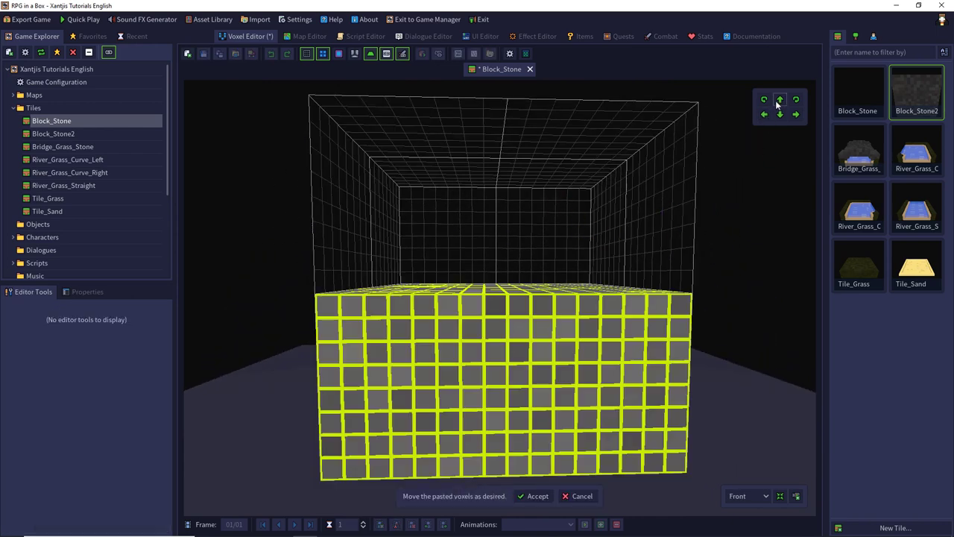
{"action": "left_click", "coordinate": [779, 100]}
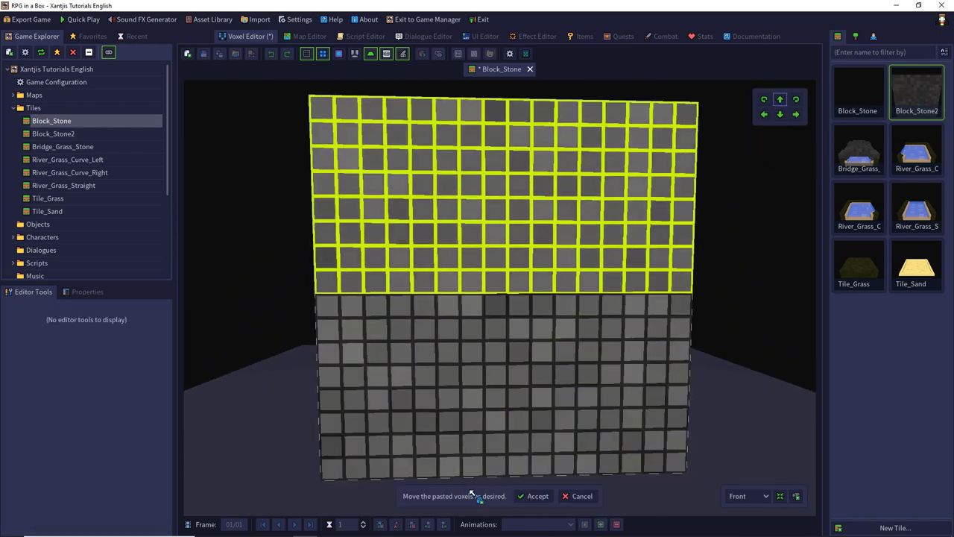
{"action": "left_click", "coordinate": [538, 495]}
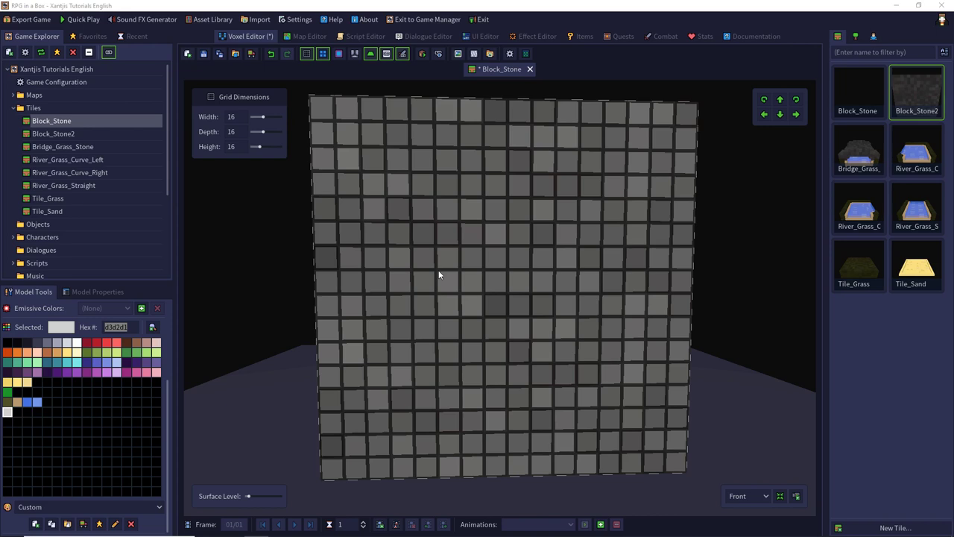
Step: Erase the outer voxels of the second row from the bottom on all four sides to carve a horizontal groove
{"action": "scroll", "coordinate": [125, 419], "scroll_direction": "up", "scroll_amount": 3}
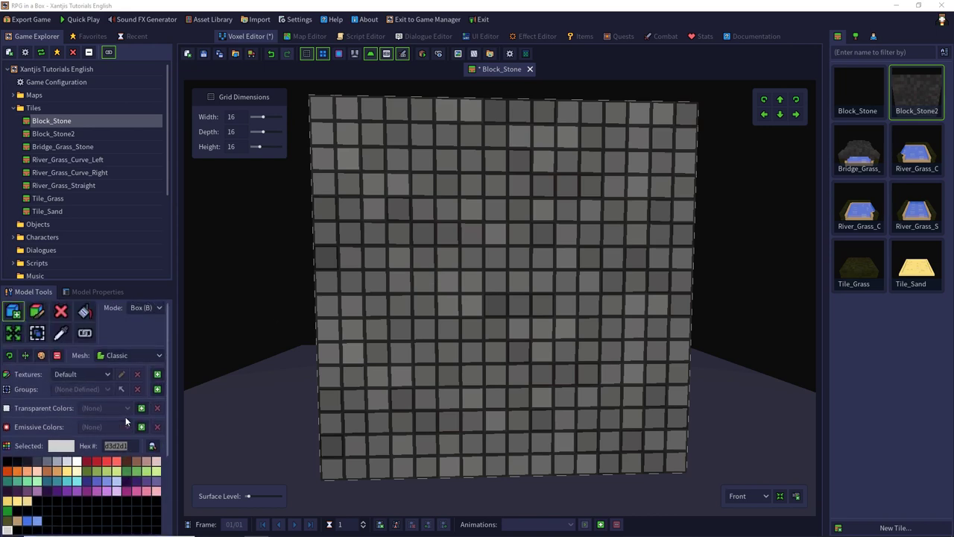
{"action": "left_click", "coordinate": [63, 312]}
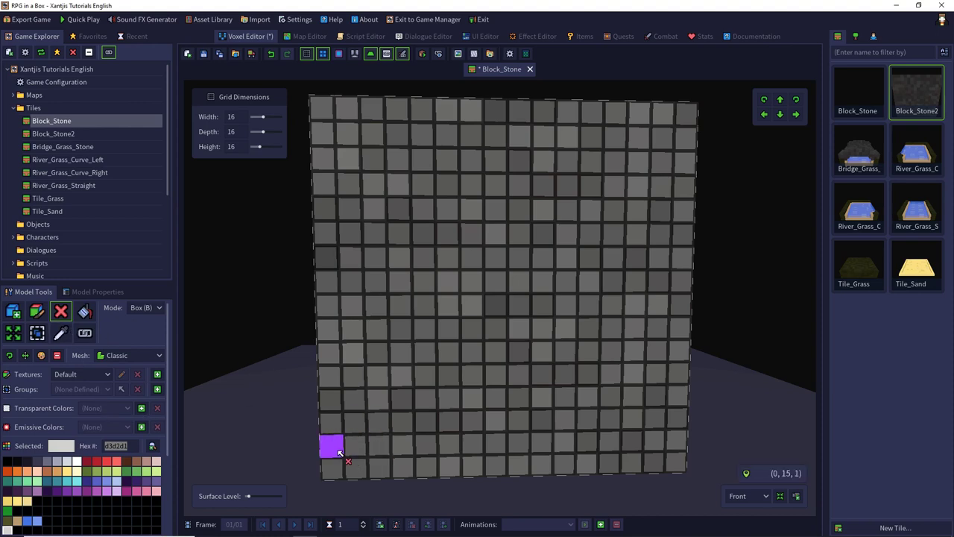
{"action": "left_click_drag", "start_coordinate": [331, 444], "coordinate": [668, 430]}
{"action": "middle_click_drag", "start_coordinate": [712, 374], "coordinate": [627, 361]}
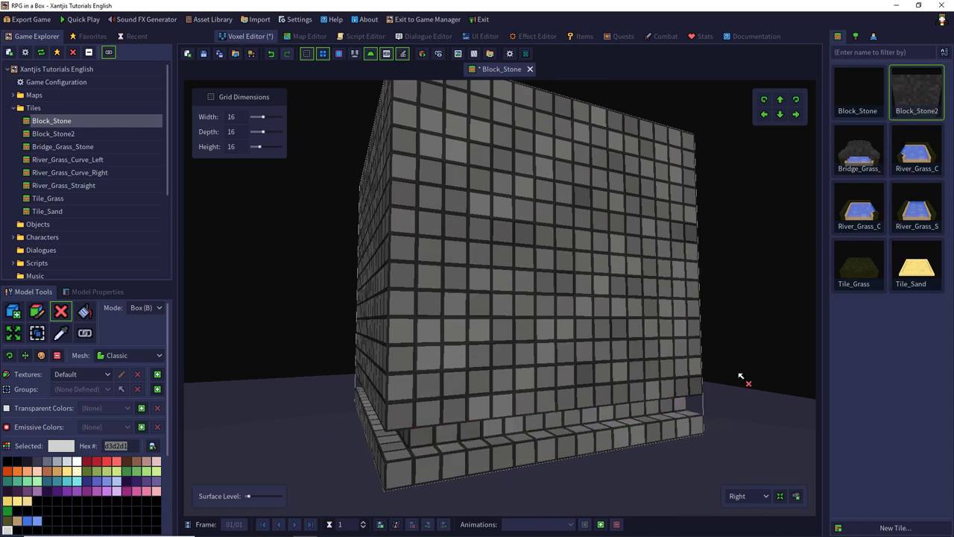
{"action": "key", "text": "e"}
{"action": "left_click_drag", "start_coordinate": [331, 423], "coordinate": [671, 423]}
{"action": "key", "text": "e"}
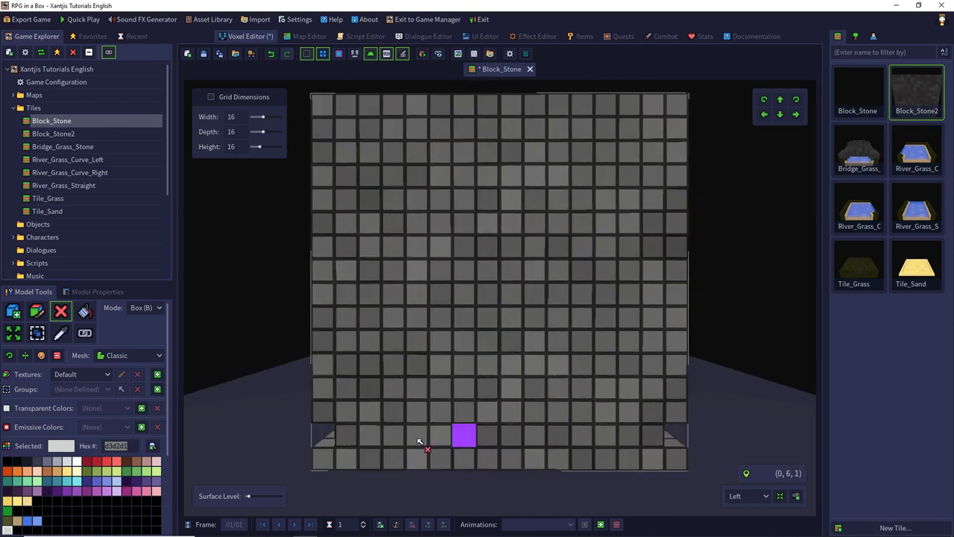
{"action": "left_click_drag", "start_coordinate": [343, 436], "coordinate": [663, 434]}
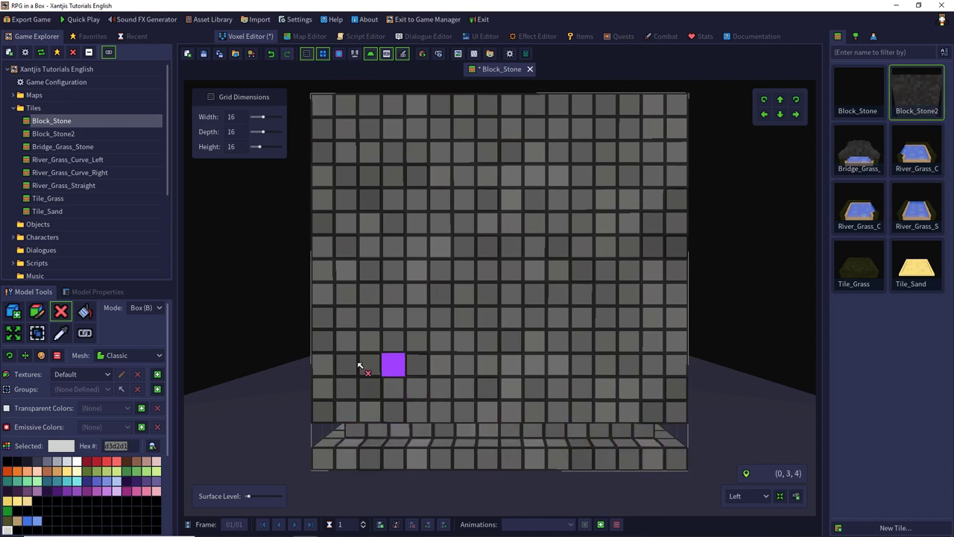
Step: Erase the outer voxels at height 5 around all four sides to carve a second horizontal groove
{"action": "left_click_drag", "start_coordinate": [323, 342], "coordinate": [668, 334]}
{"action": "key", "text": "e"}
{"action": "key", "text": "e"}
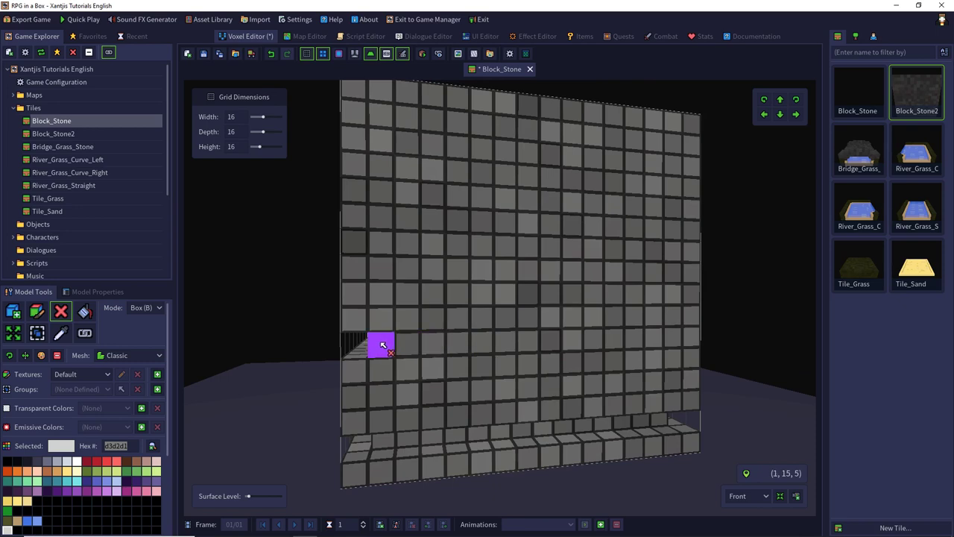
{"action": "key", "text": "e"}
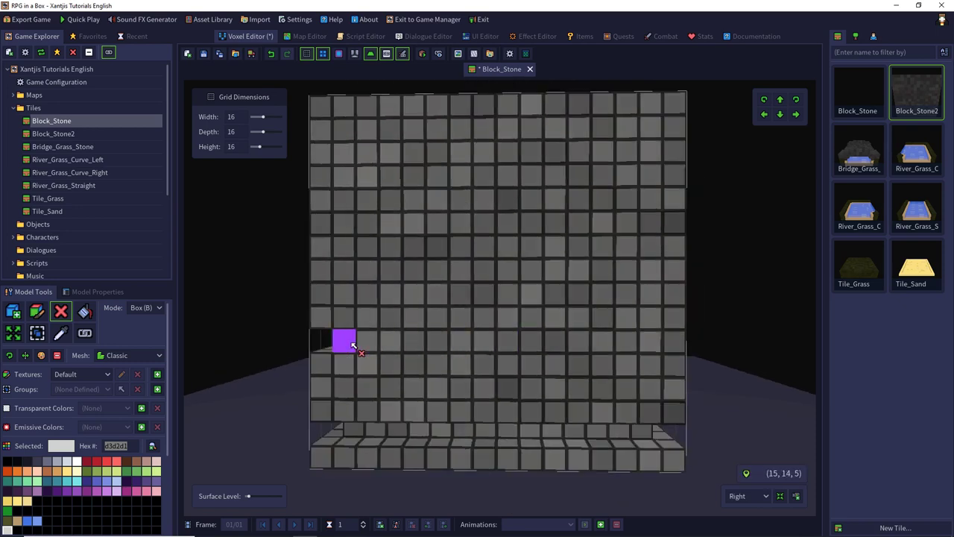
{"action": "left_click_drag", "start_coordinate": [352, 341], "coordinate": [675, 339]}
{"action": "key", "text": "e"}
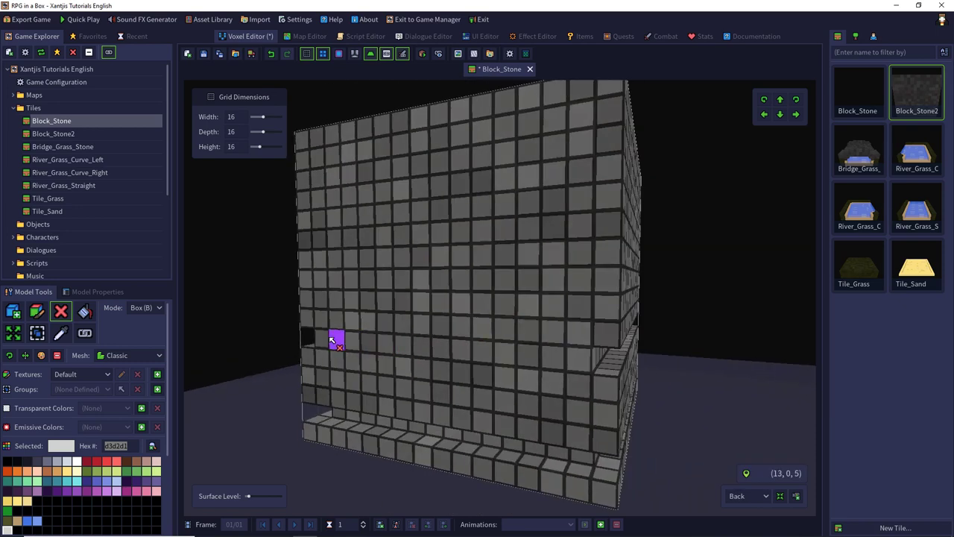
{"action": "left_click_drag", "start_coordinate": [325, 338], "coordinate": [596, 355]}
{"action": "key", "text": "e"}
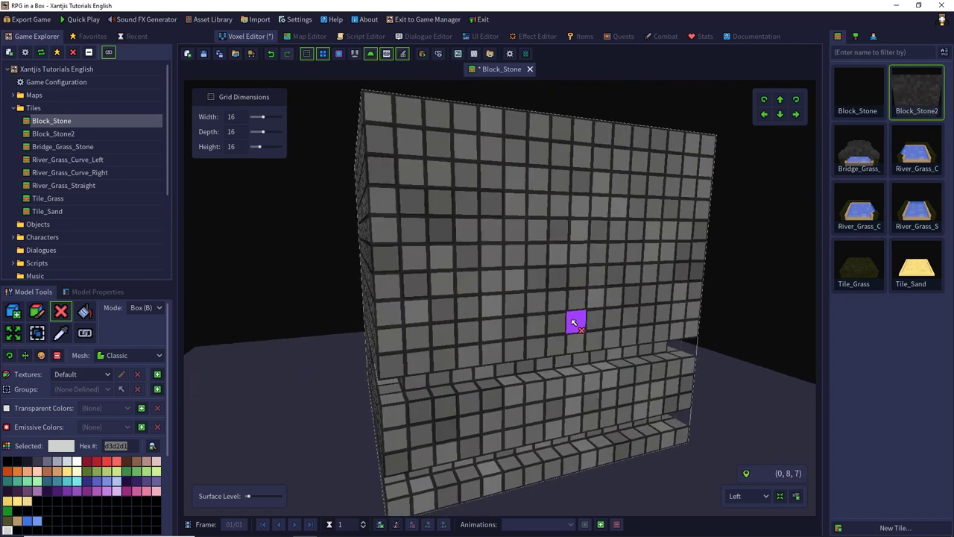
Step: Carve a third horizontal groove around the block by erasing the outer voxels at height 9
{"action": "left_click_drag", "start_coordinate": [396, 286], "coordinate": [705, 273]}
{"action": "key", "text": "e"}
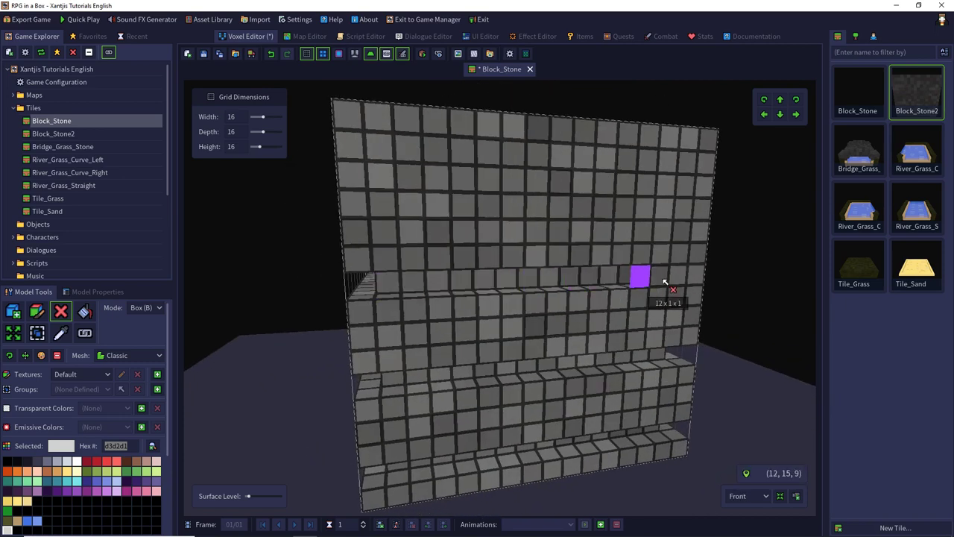
{"action": "right_click_drag", "start_coordinate": [696, 273], "coordinate": [325, 275]}
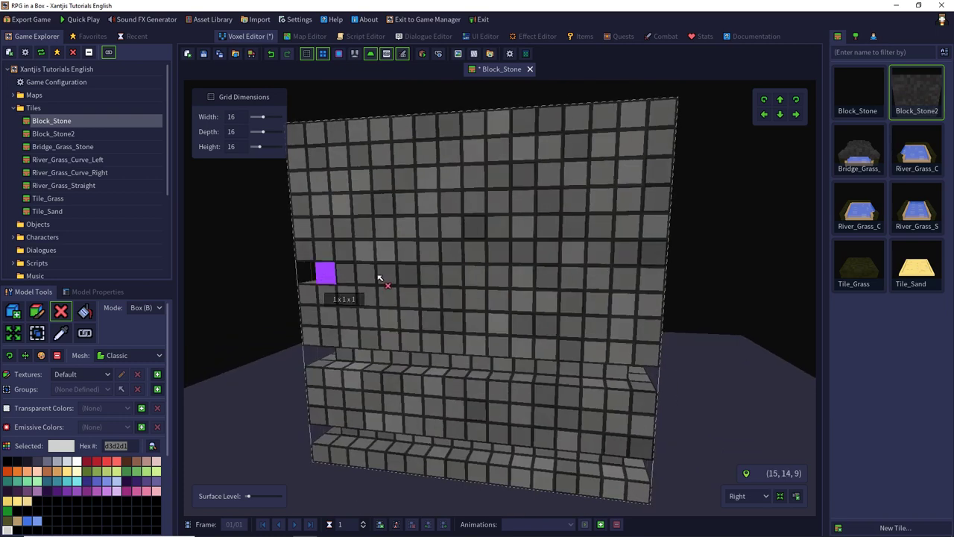
{"action": "right_click_drag", "start_coordinate": [669, 291], "coordinate": [437, 279]}
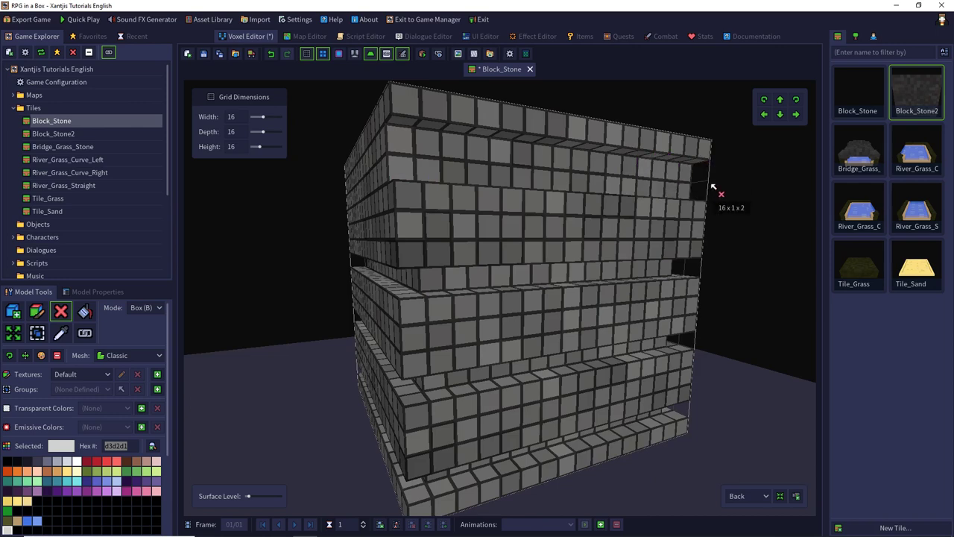
Step: Carve the top horizontal groove around the block by erasing the outer voxels at height 13
{"action": "right_click_drag", "start_coordinate": [708, 192], "coordinate": [542, 200]}
{"action": "left_click_drag", "start_coordinate": [421, 190], "coordinate": [703, 186]}
{"action": "right_click_drag", "start_coordinate": [703, 187], "coordinate": [514, 198]}
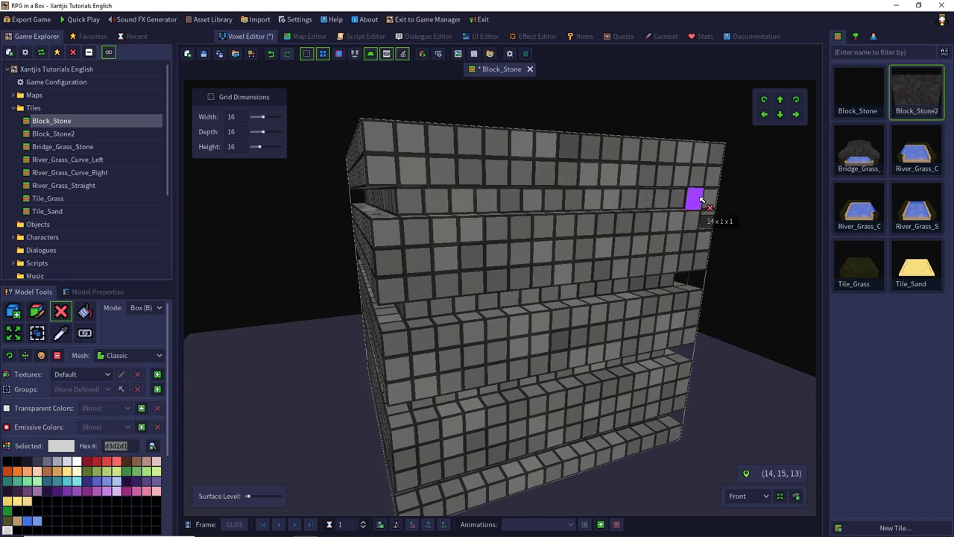
{"action": "right_click_drag", "start_coordinate": [703, 198], "coordinate": [613, 198]}
{"action": "left_click_drag", "start_coordinate": [352, 201], "coordinate": [679, 202]}
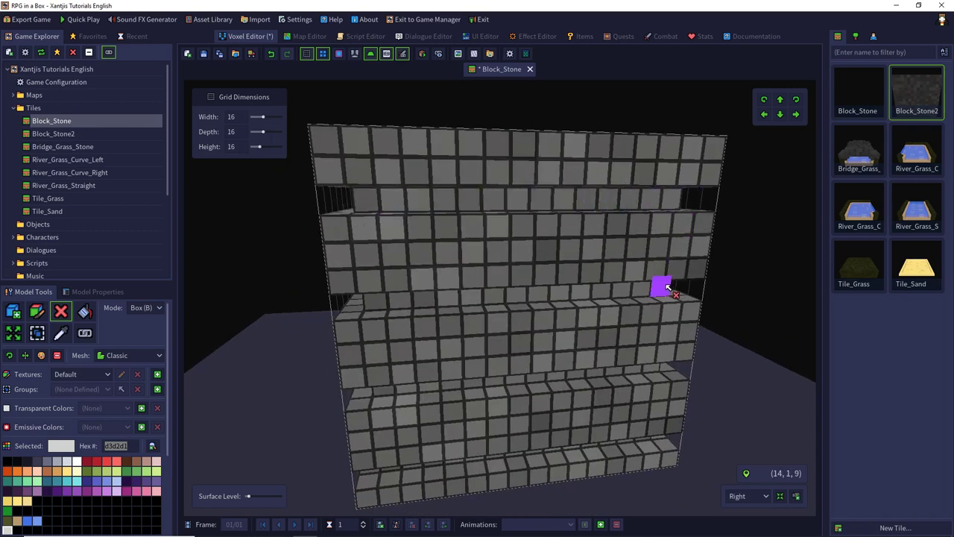
Step: On the right face, erase three vertical joints in the top stone course and two staggered three-voxel joints in the course below
{"action": "mouse_move", "coordinate": [669, 285]}
{"action": "middle_mouse_down"}
{"action": "mouse_move", "coordinate": [633, 268]}
{"action": "mouse_move", "coordinate": [650, 254]}
{"action": "middle_mouse_up"}
{"action": "right_click_drag", "start_coordinate": [650, 254], "coordinate": [653, 256]}
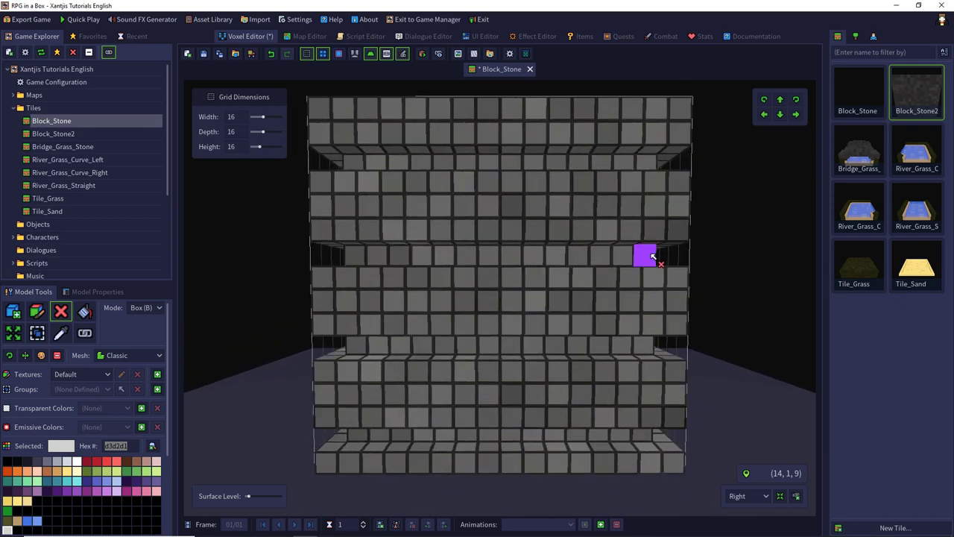
{"action": "left_click", "coordinate": [379, 121]}
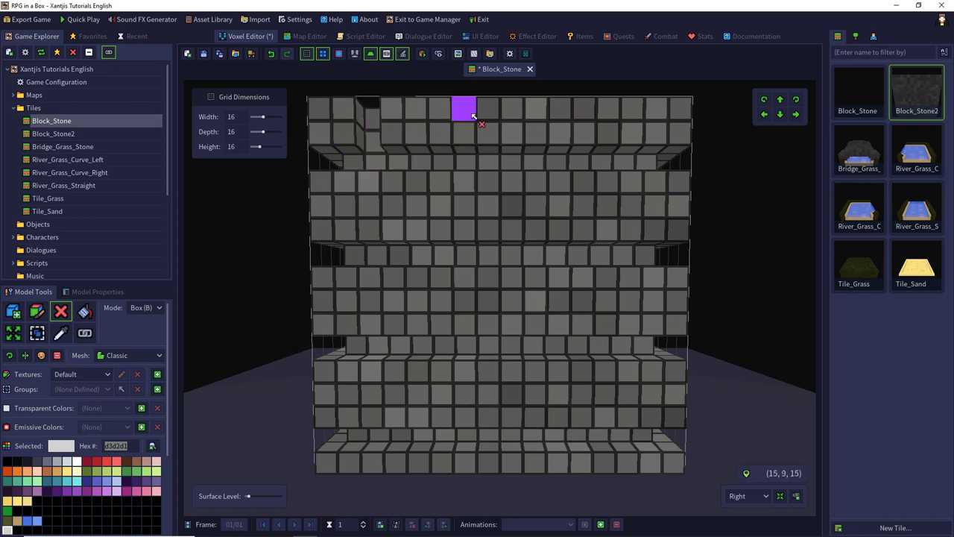
{"action": "left_click", "coordinate": [486, 112]}
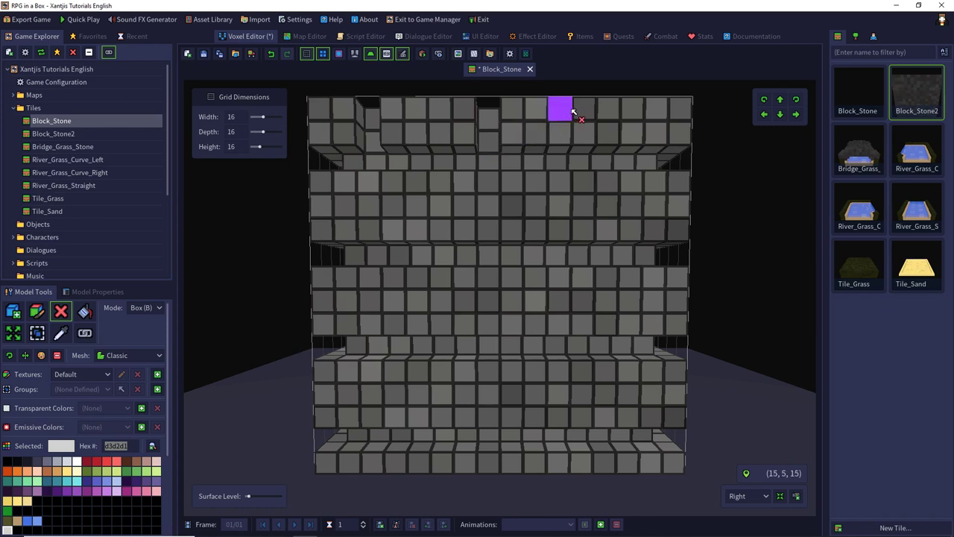
{"action": "left_click", "coordinate": [585, 112]}
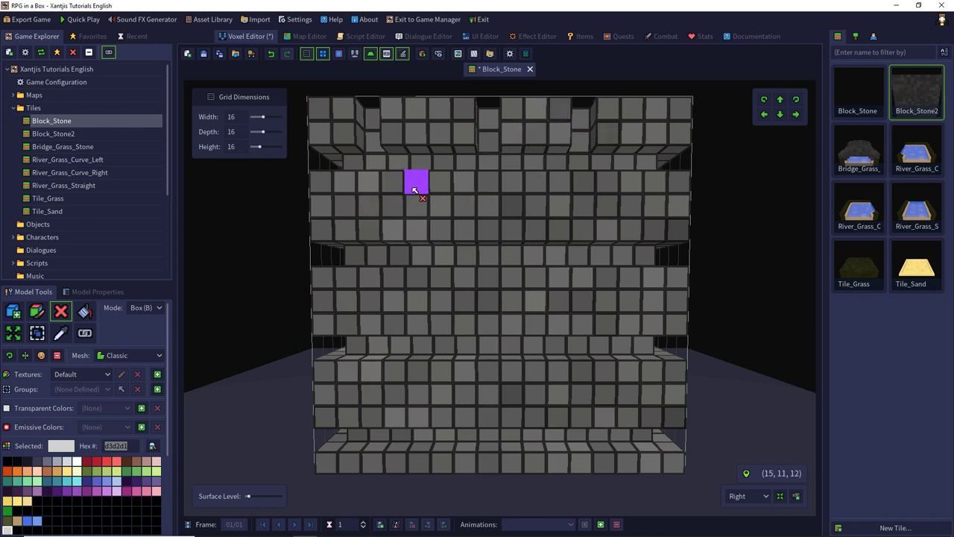
{"action": "left_click_drag", "start_coordinate": [439, 184], "coordinate": [442, 230]}
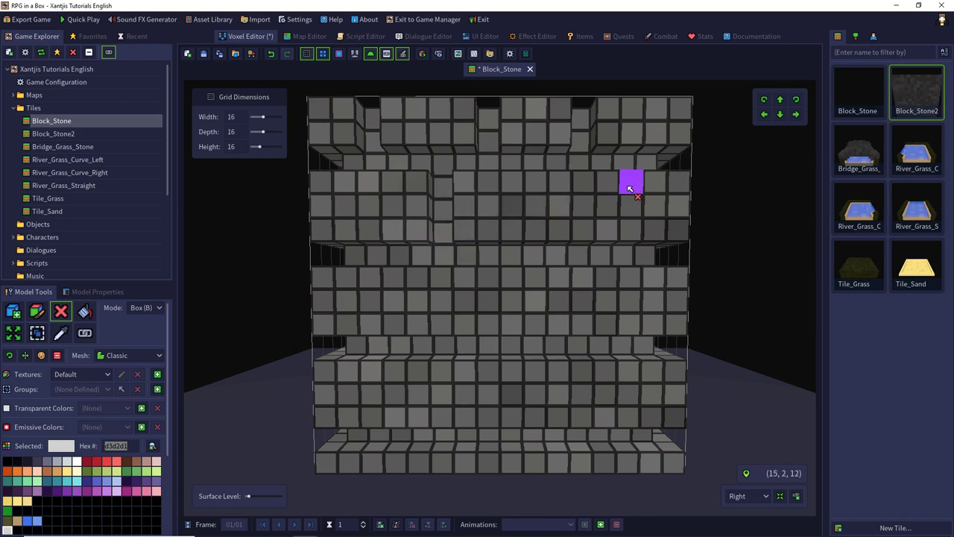
{"action": "left_click_drag", "start_coordinate": [631, 181], "coordinate": [630, 229]}
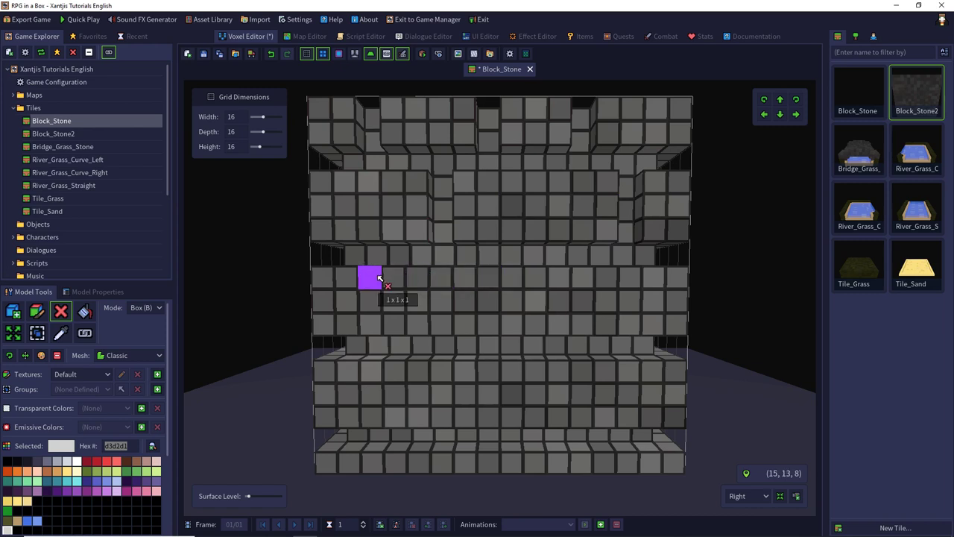
Step: Erase three vertical joints in the right face's third course, two staggered ones in the fourth, and three single voxels in the bottom course
{"action": "left_click_drag", "start_coordinate": [379, 277], "coordinate": [372, 318]}
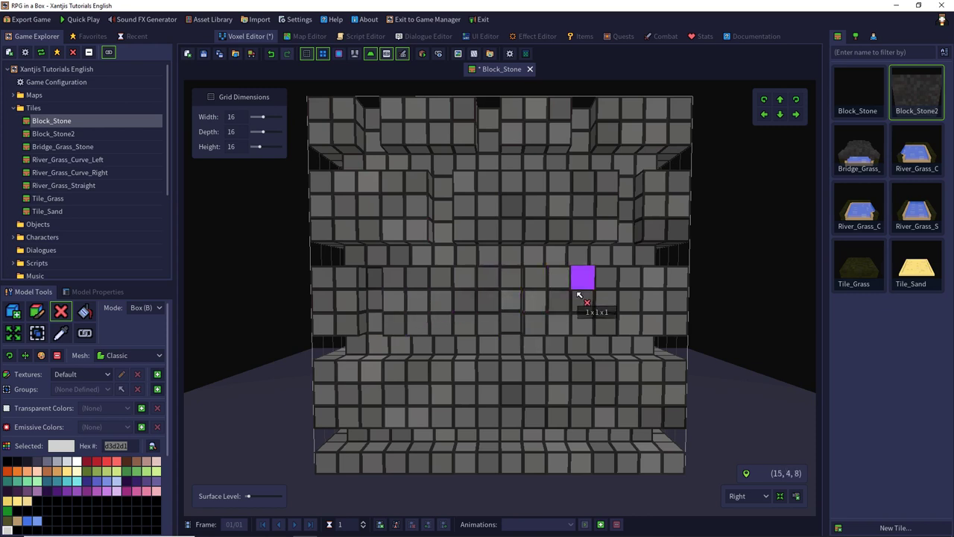
{"action": "left_click_drag", "start_coordinate": [579, 295], "coordinate": [580, 320]}
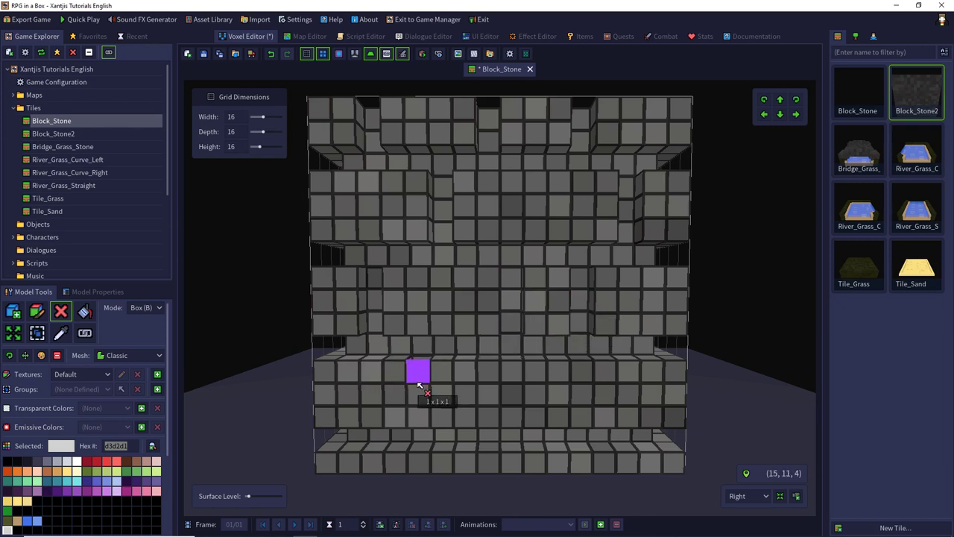
{"action": "left_click_drag", "start_coordinate": [419, 384], "coordinate": [419, 416]}
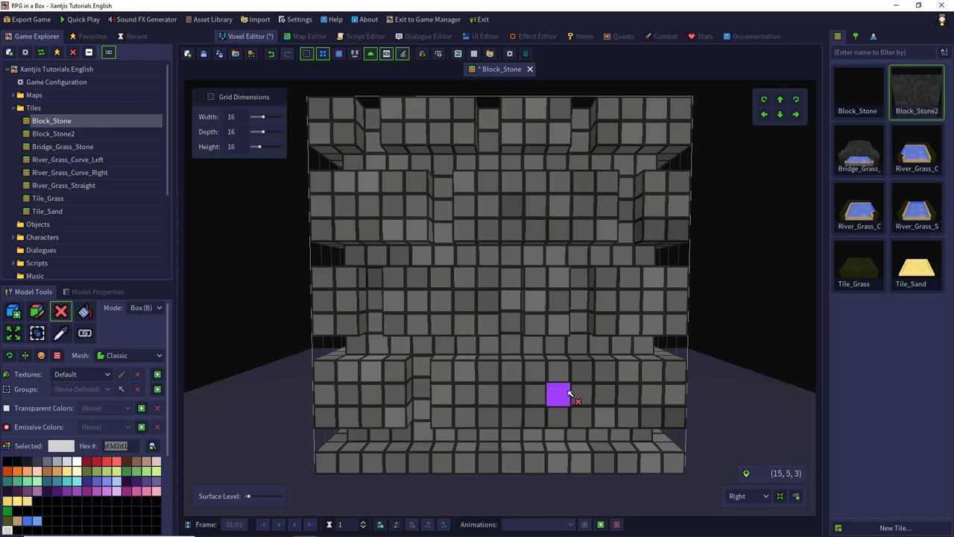
{"action": "left_click_drag", "start_coordinate": [628, 373], "coordinate": [628, 416]}
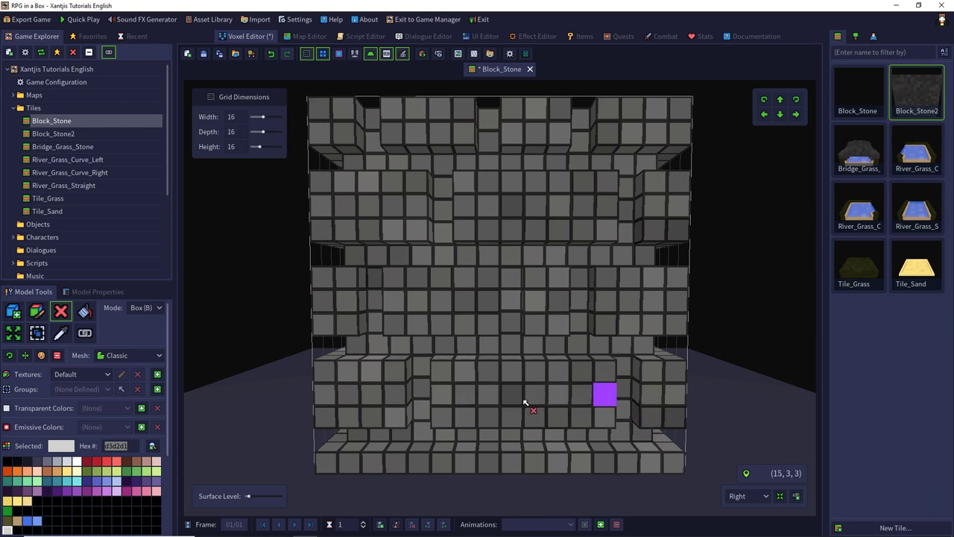
{"action": "left_click", "coordinate": [378, 465]}
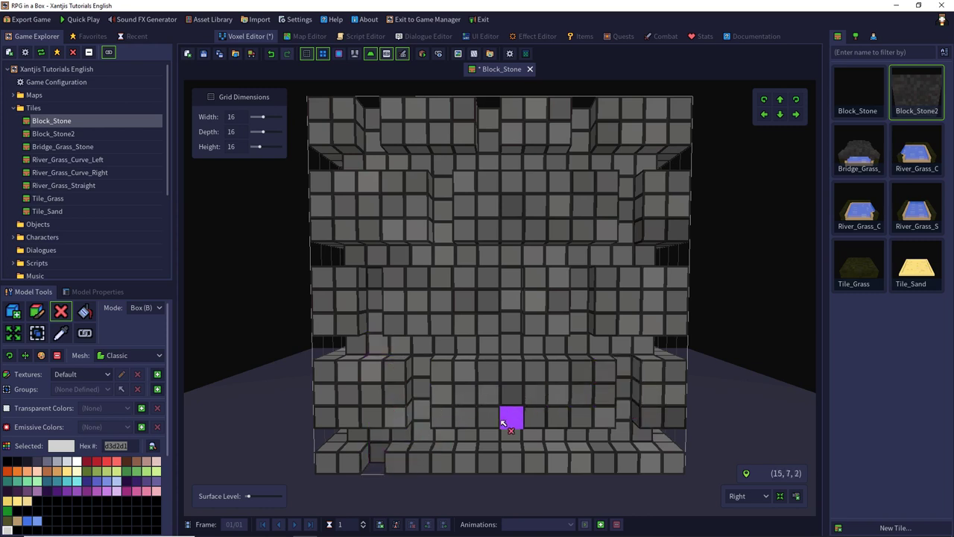
{"action": "left_click", "coordinate": [495, 463]}
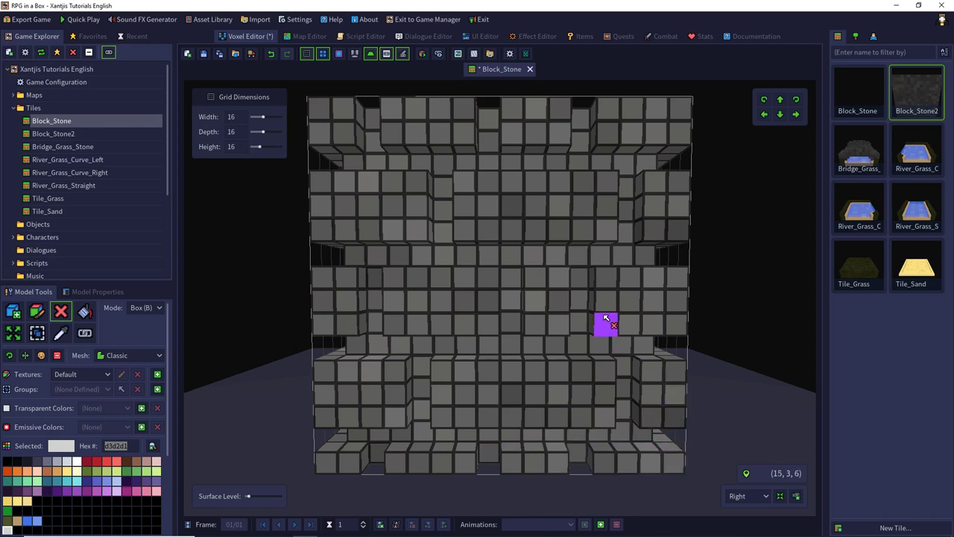
Step: On the back face, erase three vertical joints in the top stone course and two staggered three-voxel joints in the course below
{"action": "middle_click_drag", "start_coordinate": [598, 284], "coordinate": [446, 292]}
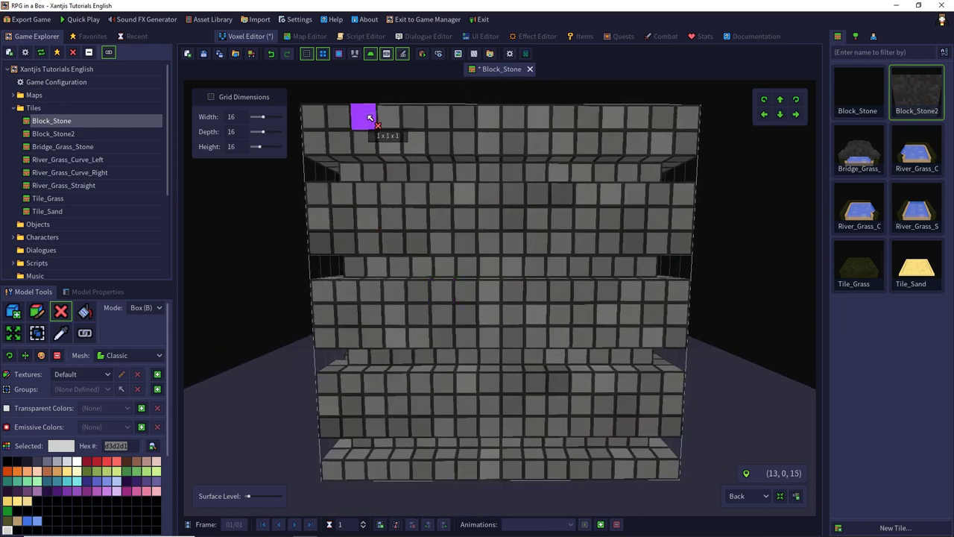
{"action": "left_click", "coordinate": [364, 117]}
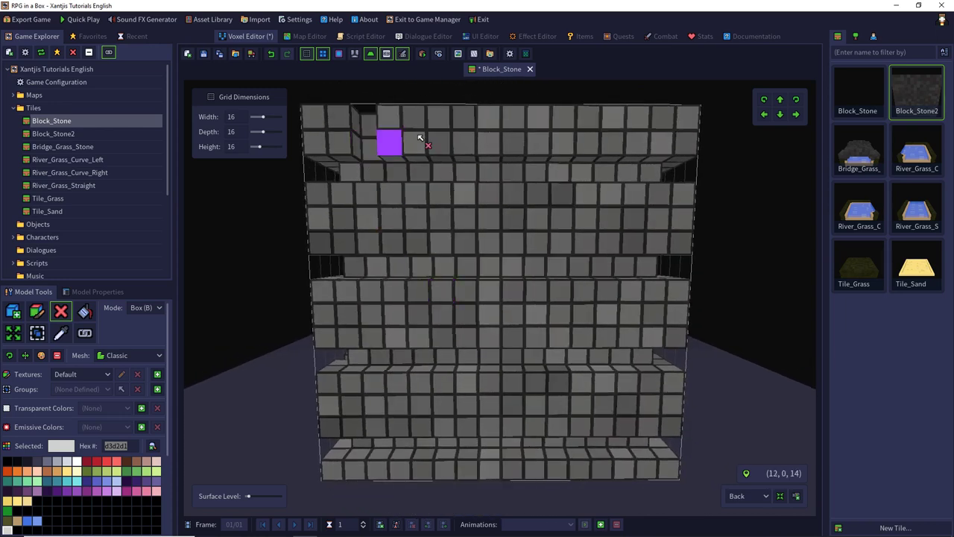
{"action": "left_click", "coordinate": [489, 120]}
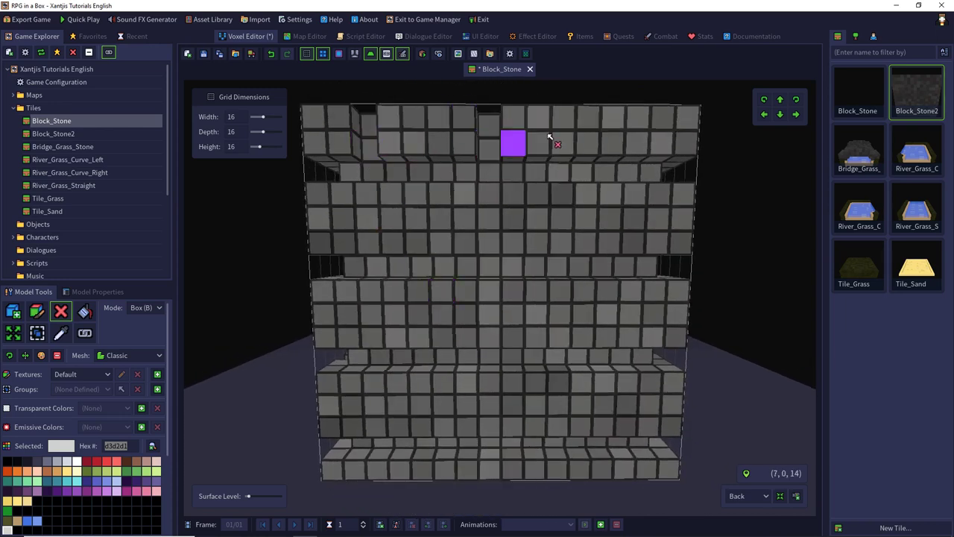
{"action": "left_click", "coordinate": [585, 116]}
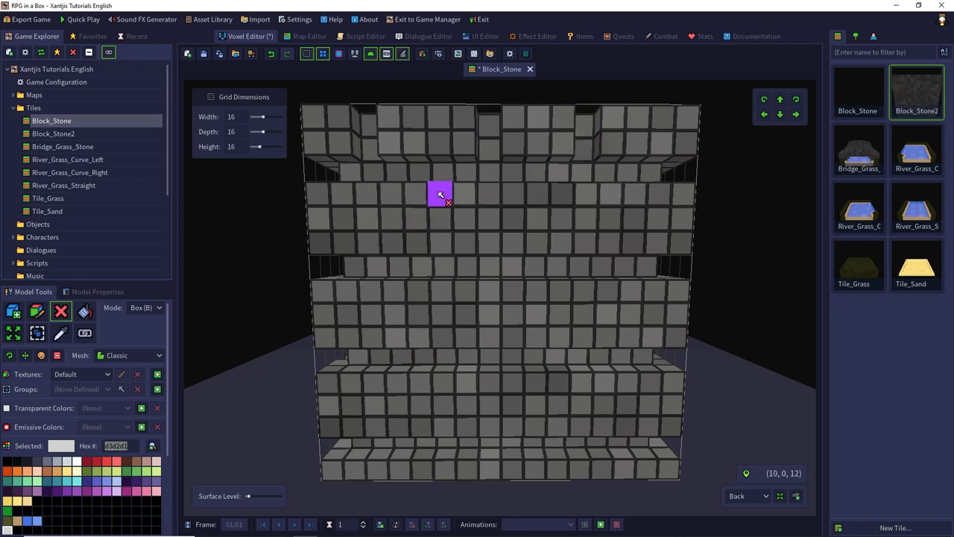
{"action": "left_click_drag", "start_coordinate": [440, 195], "coordinate": [440, 246]}
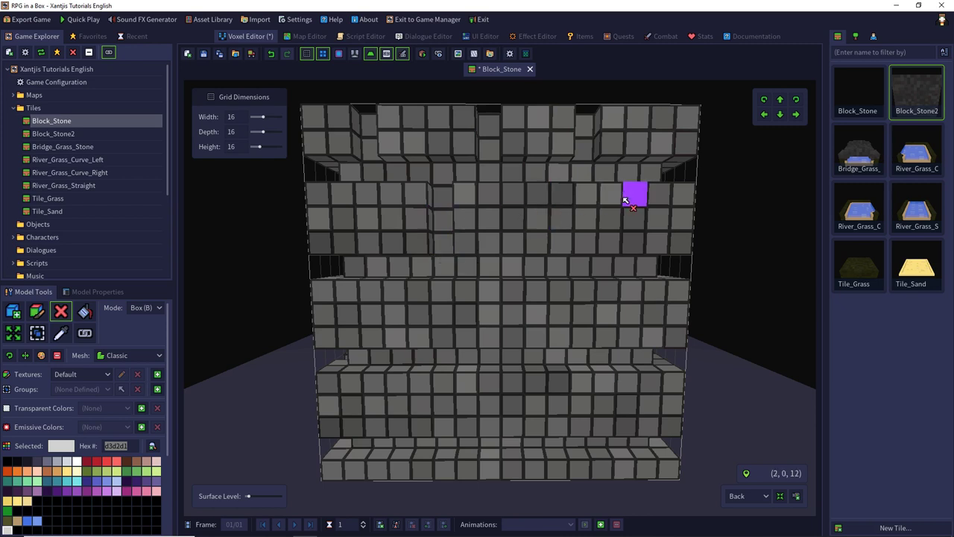
Step: Erase the back face's vertical joints: three in the third course, two staggered in the fourth, and three single voxels in the bottom course
{"action": "left_click_drag", "start_coordinate": [372, 287], "coordinate": [379, 333]}
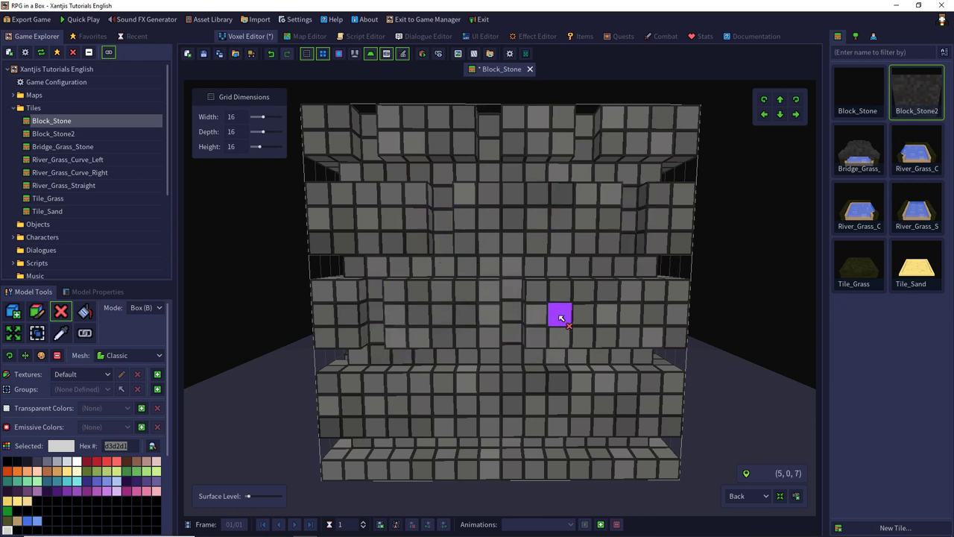
{"action": "left_click_drag", "start_coordinate": [561, 318], "coordinate": [587, 336]}
{"action": "left_click_drag", "start_coordinate": [419, 378], "coordinate": [419, 425]}
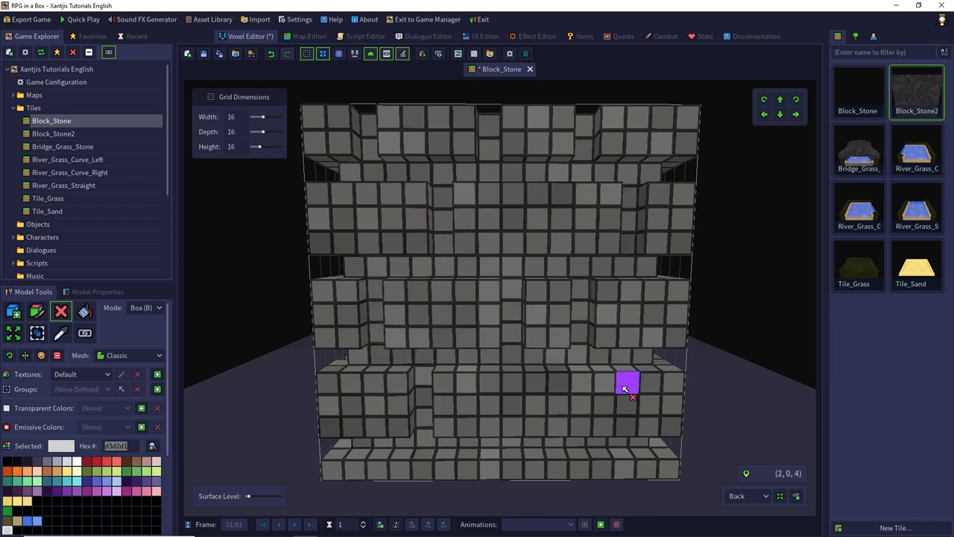
{"action": "left_click_drag", "start_coordinate": [626, 383], "coordinate": [626, 427]}
{"action": "left_click", "coordinate": [377, 467]}
{"action": "left_click", "coordinate": [599, 468]}
Step: On the left face, erase three vertical joints in the top course and three single voxels in the bottom course
{"action": "key", "text": "d"}
{"action": "key", "text": "d"}
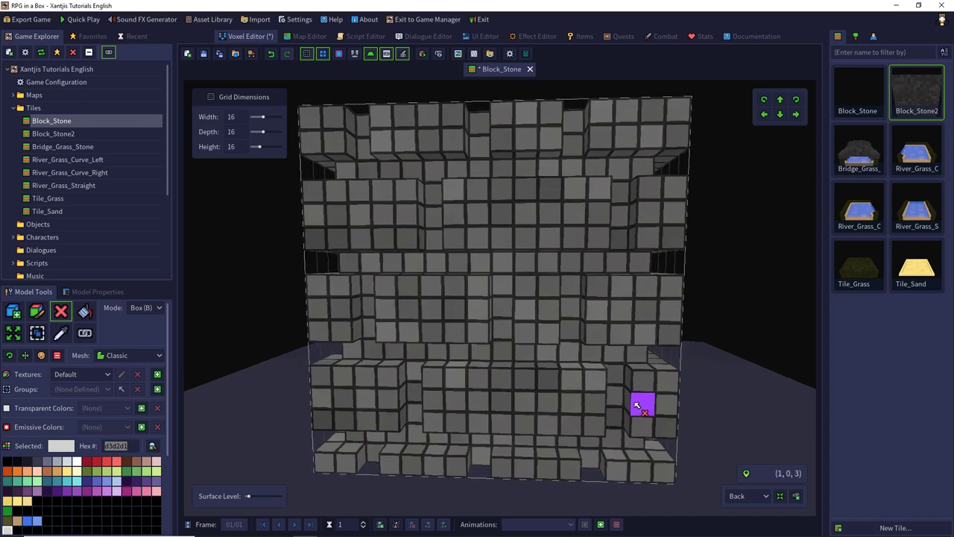
{"action": "left_click", "coordinate": [372, 117]}
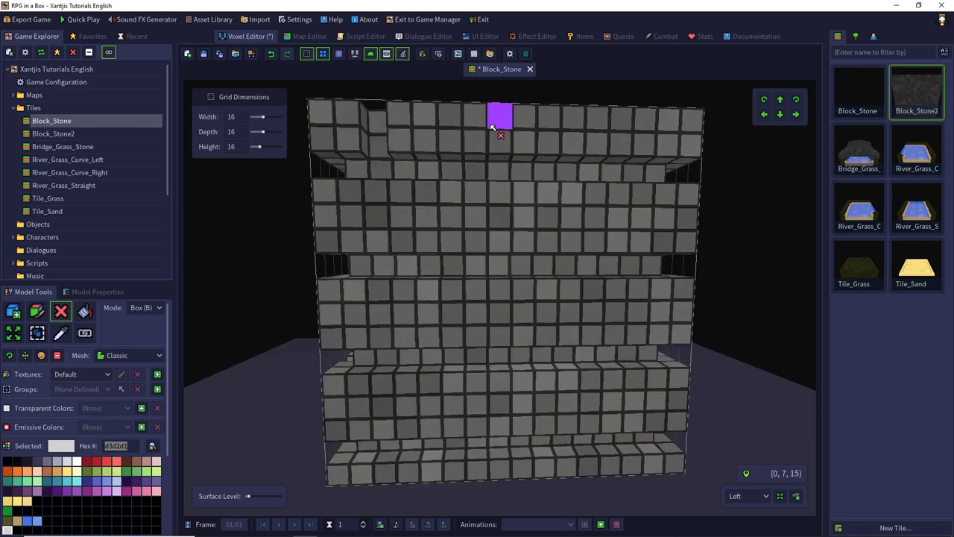
{"action": "left_click", "coordinate": [499, 116]}
{"action": "left_click", "coordinate": [596, 117]}
{"action": "left_click", "coordinate": [395, 474]}
{"action": "left_click", "coordinate": [499, 470]}
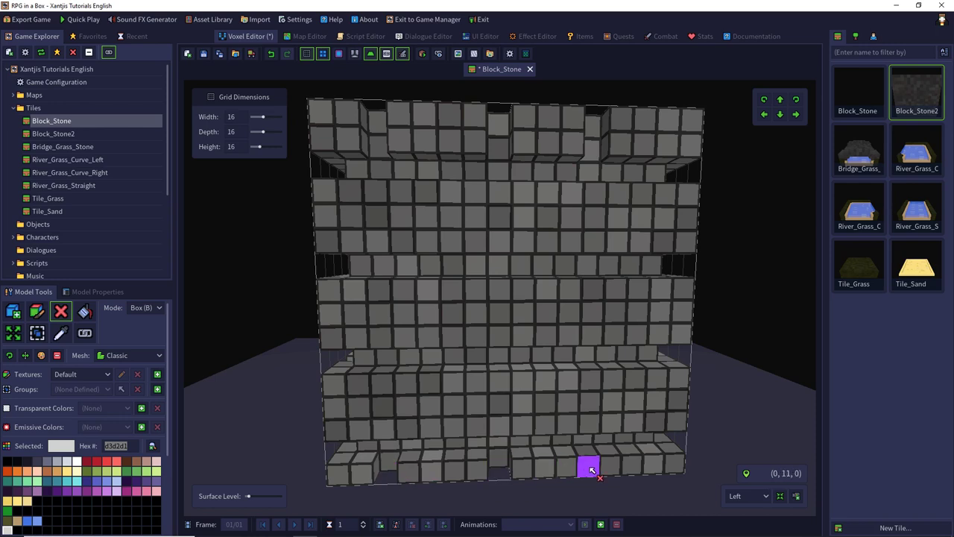
Step: Erase two staggered three-voxel joints in the second course of both the left face and the front face
{"action": "left_click_drag", "start_coordinate": [448, 194], "coordinate": [448, 241]}
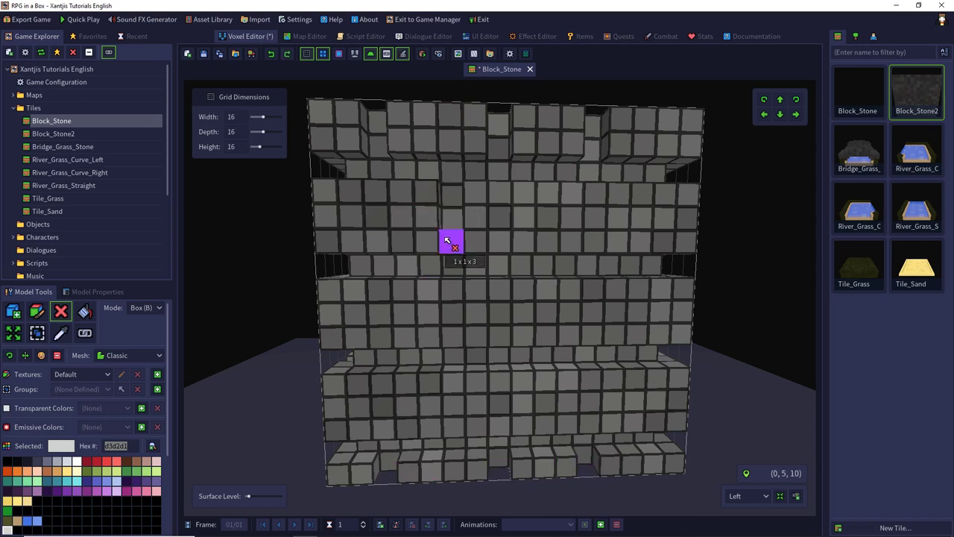
{"action": "left_click_drag", "start_coordinate": [639, 194], "coordinate": [640, 234]}
{"action": "middle_click_drag", "start_coordinate": [640, 234], "coordinate": [387, 211]}
{"action": "left_click_drag", "start_coordinate": [451, 196], "coordinate": [450, 242]}
{"action": "left_click_drag", "start_coordinate": [647, 200], "coordinate": [650, 250]}
Step: Erase the remaining vertical joints on the front face and in the left face's third and fourth courses, matching the other sides
{"action": "mouse_move", "coordinate": [403, 222]}
{"action": "middle_mouse_down"}
{"action": "mouse_move", "coordinate": [792, 232]}
{"action": "mouse_move", "coordinate": [384, 216]}
{"action": "middle_mouse_up"}
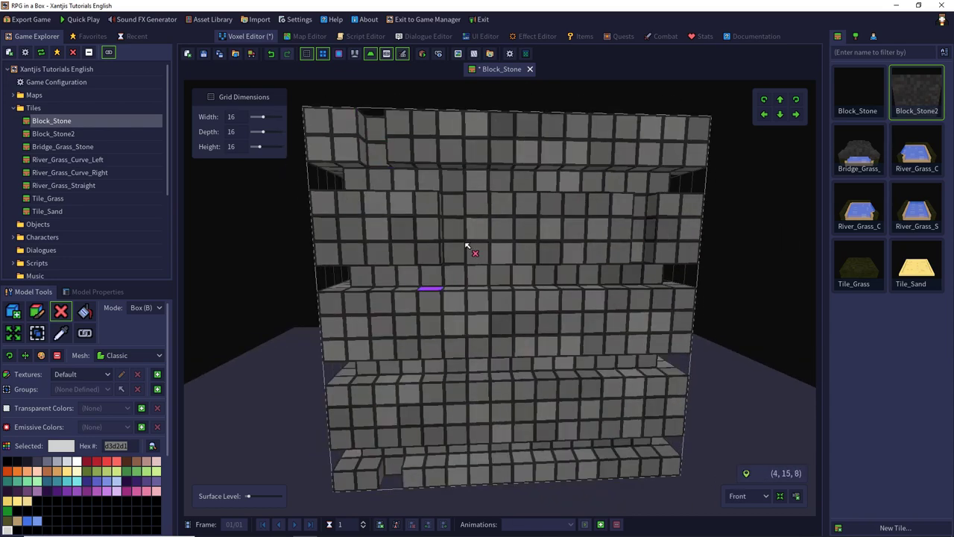
{"action": "right_click_drag", "start_coordinate": [601, 152], "coordinate": [413, 299]}
{"action": "right_click_drag", "start_coordinate": [624, 293], "coordinate": [395, 345]}
{"action": "right_click_drag", "start_coordinate": [539, 340], "coordinate": [433, 339]}
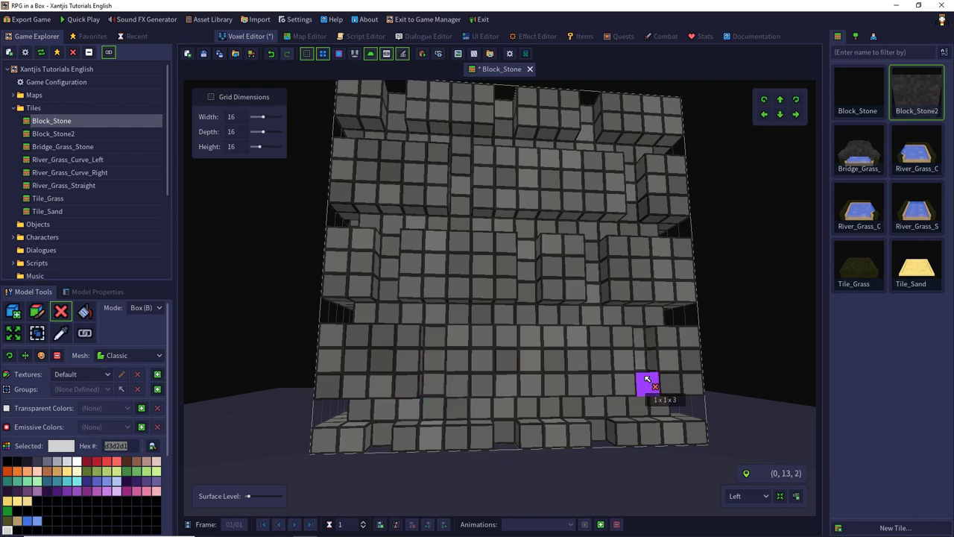
{"action": "right_click_drag", "start_coordinate": [650, 390], "coordinate": [450, 341]}
{"action": "right_click_drag", "start_coordinate": [659, 350], "coordinate": [428, 300]}
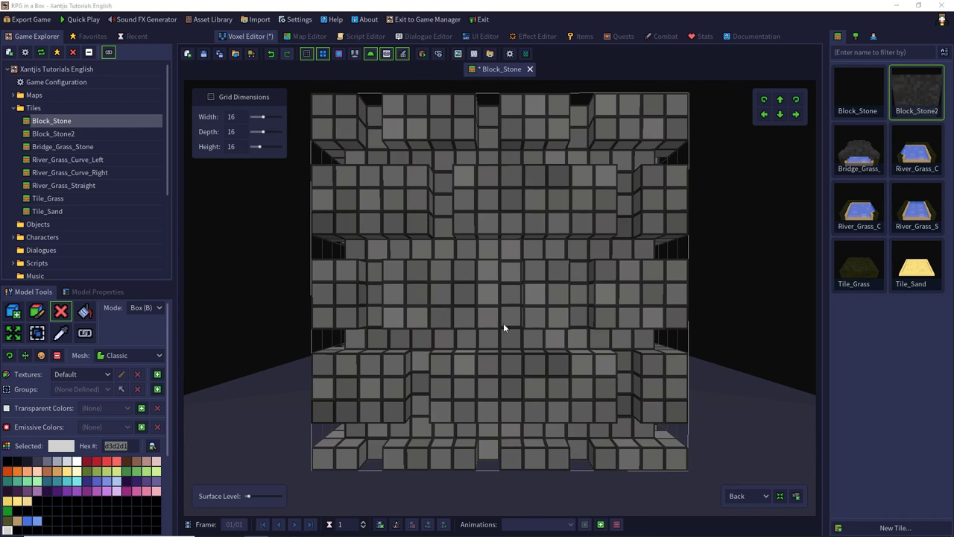
Step: Add a gray with hex 676565 to an empty palette slot and switch to painting existing voxels with it
{"action": "scroll", "coordinate": [72, 475], "scroll_direction": "down", "scroll_amount": 2}
{"action": "double_click", "coordinate": [19, 507]}
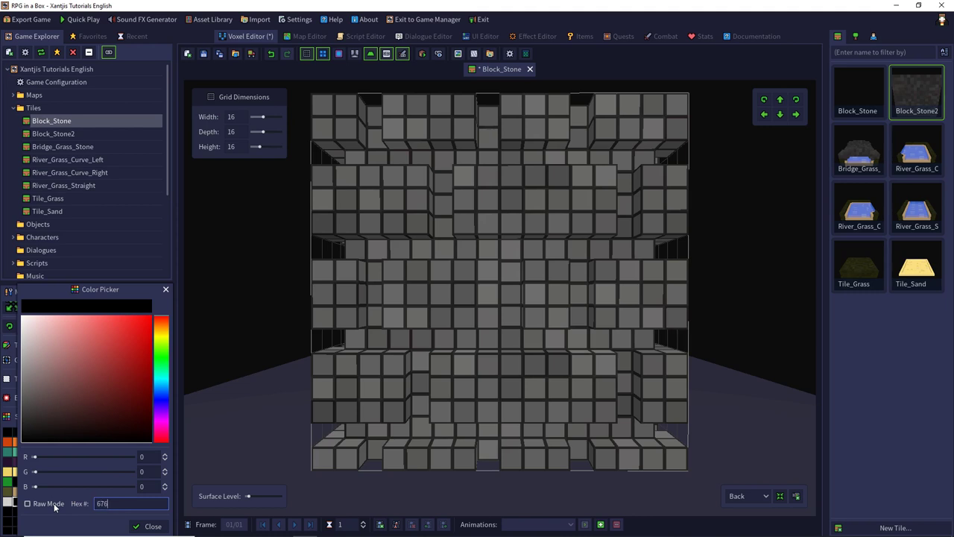
{"action": "type", "text": "676565"}
{"action": "key", "text": "Return"}
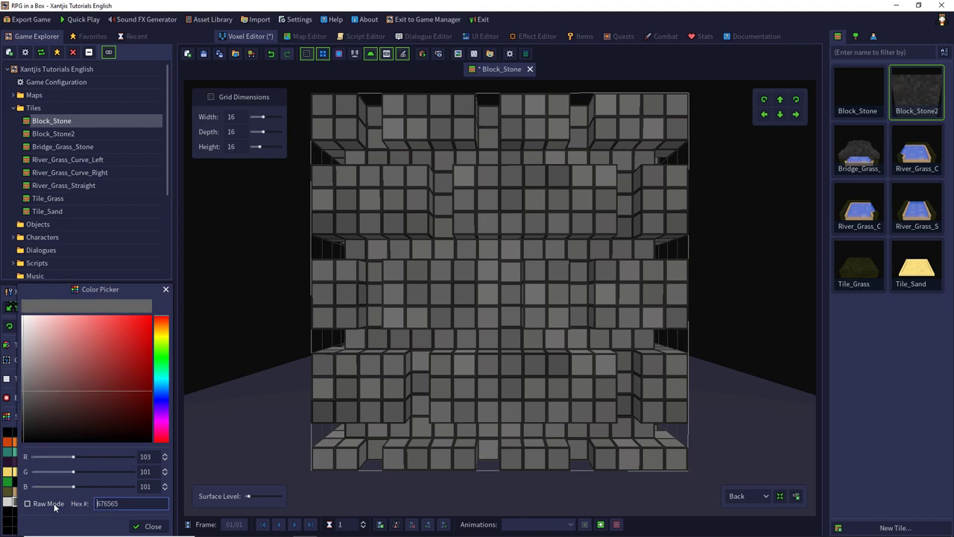
{"action": "left_click", "coordinate": [151, 526]}
{"action": "scroll", "coordinate": [40, 334], "scroll_direction": "up", "scroll_amount": 2}
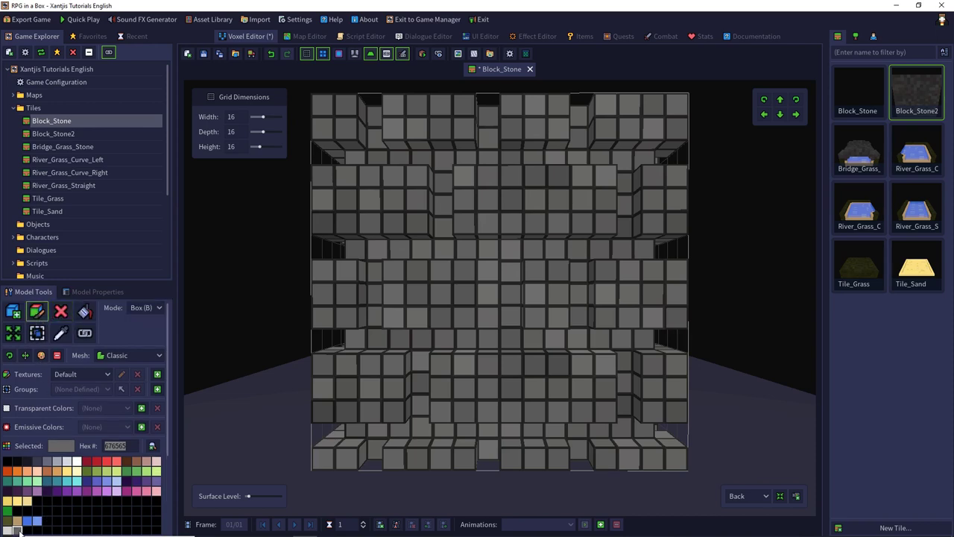
Step: Paint the recessed voxels of the top horizontal groove at height 13 around the block with color 676565
{"action": "middle_click_drag", "start_coordinate": [391, 222], "coordinate": [388, 271]}
{"action": "left_click_drag", "start_coordinate": [337, 203], "coordinate": [645, 195]}
{"action": "middle_click_drag", "start_coordinate": [645, 193], "coordinate": [520, 193]}
{"action": "left_click_drag", "start_coordinate": [367, 197], "coordinate": [667, 200]}
{"action": "middle_click_drag", "start_coordinate": [667, 200], "coordinate": [512, 201]}
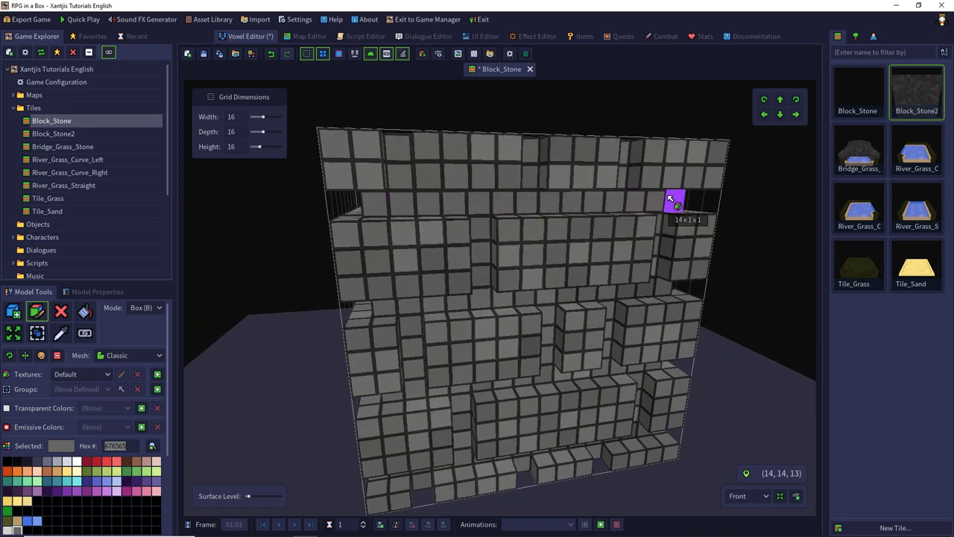
{"action": "right_click_drag", "start_coordinate": [641, 246], "coordinate": [490, 237]}
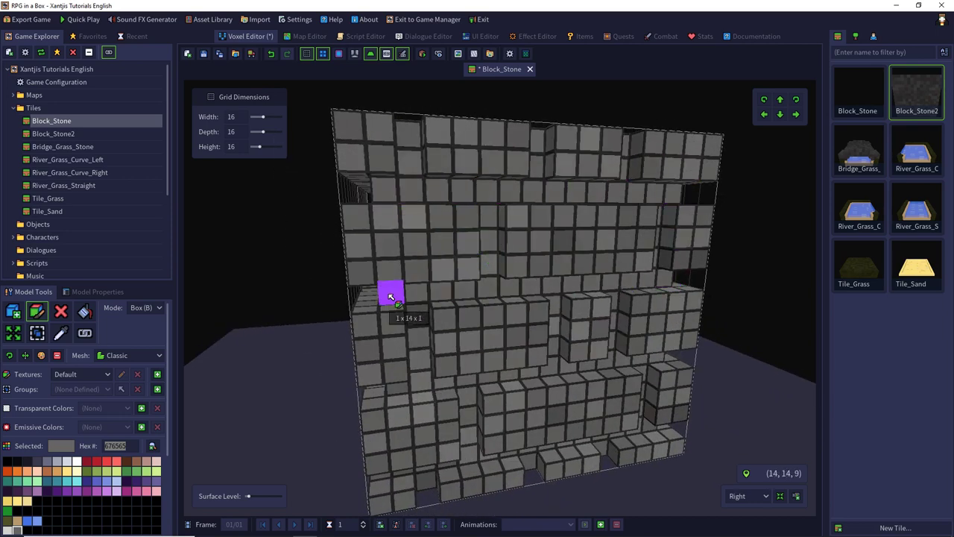
Step: Paint the recessed voxels of the horizontal grooves at heights 9 and 5 and of the bottom groove around the block
{"action": "right_click_drag", "start_coordinate": [390, 293], "coordinate": [347, 270]}
{"action": "left_click_drag", "start_coordinate": [355, 267], "coordinate": [642, 270]}
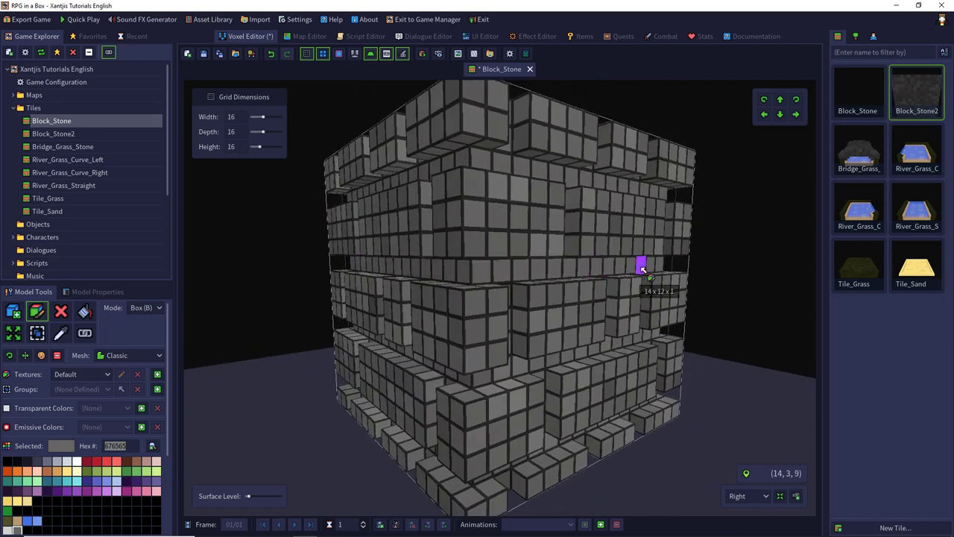
{"action": "right_click_drag", "start_coordinate": [329, 380], "coordinate": [355, 348]}
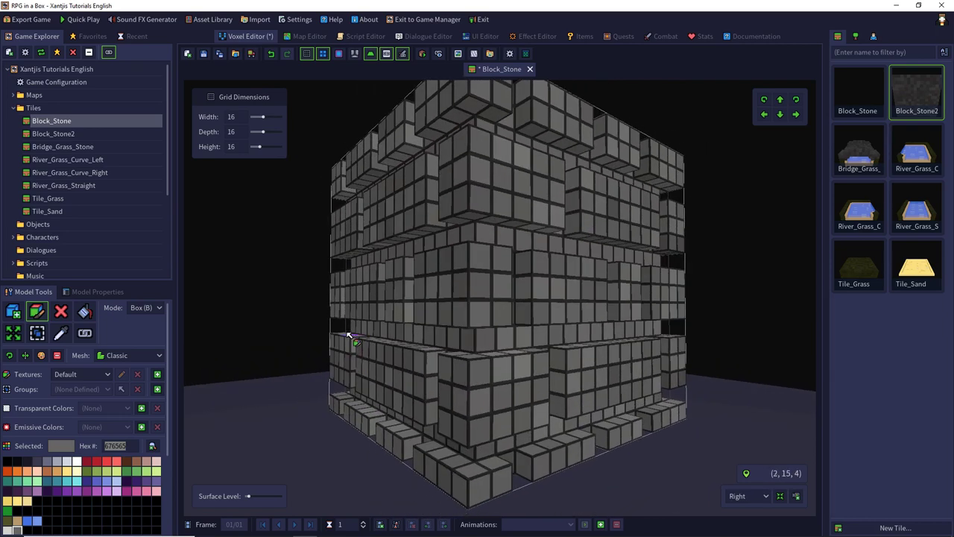
{"action": "left_click_drag", "start_coordinate": [348, 329], "coordinate": [645, 330]}
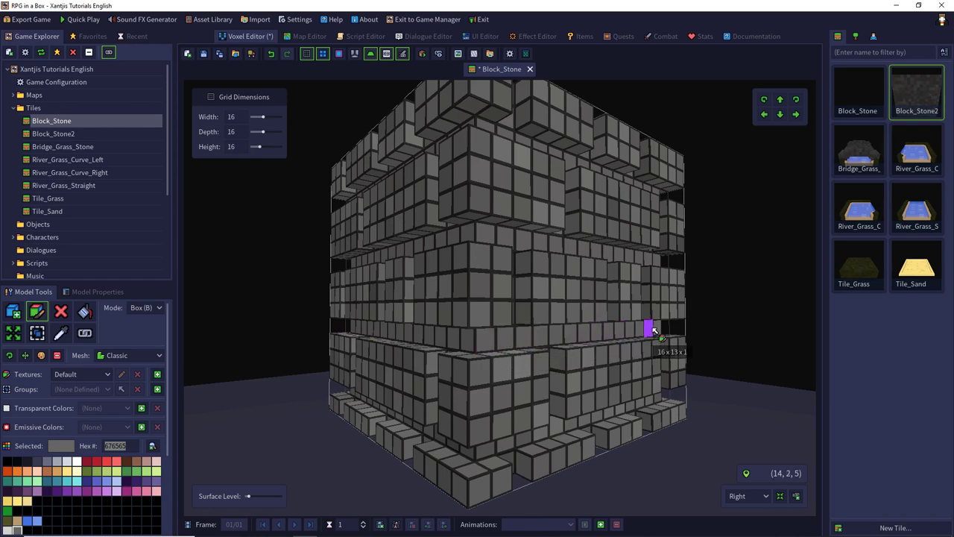
{"action": "right_click_drag", "start_coordinate": [415, 415], "coordinate": [417, 395]}
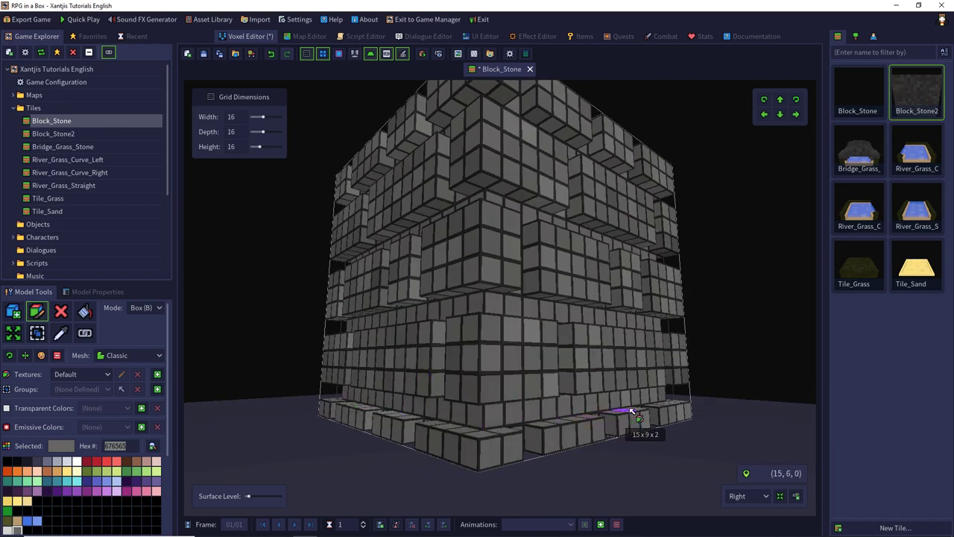
Step: Paint the recessed vertical joints in the front face's top and second courses with color 676565
{"action": "right_click_drag", "start_coordinate": [496, 289], "coordinate": [573, 315]}
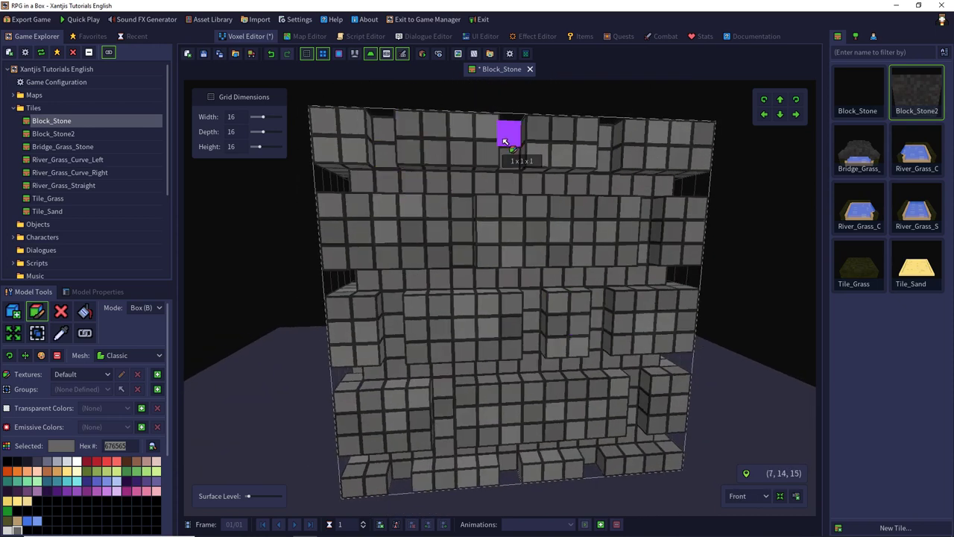
{"action": "left_click_drag", "start_coordinate": [619, 144], "coordinate": [611, 162]}
{"action": "left_click_drag", "start_coordinate": [456, 228], "coordinate": [438, 250]}
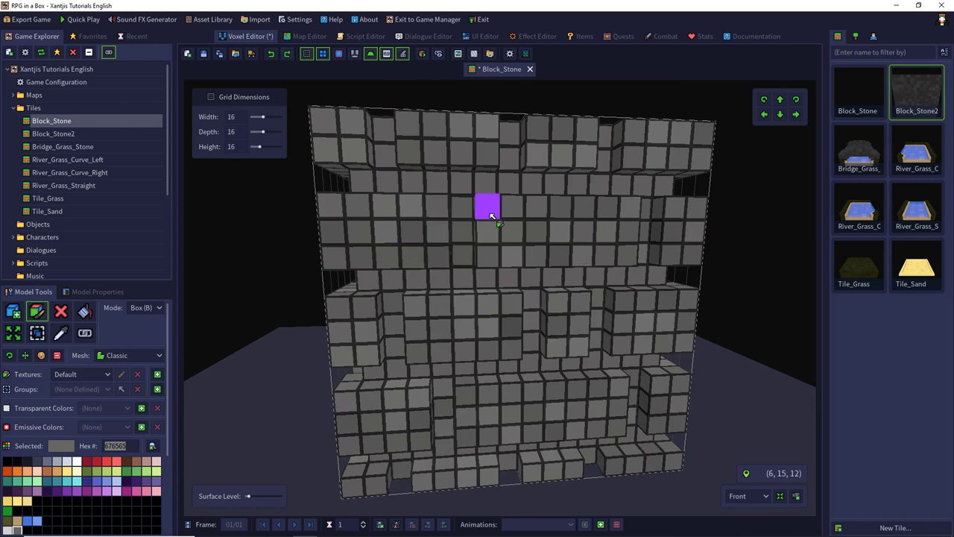
{"action": "left_click_drag", "start_coordinate": [462, 245], "coordinate": [462, 247]}
{"action": "left_click_drag", "start_coordinate": [648, 217], "coordinate": [646, 252]}
Step: Paint the recessed joints in the front face's lower courses and the vertical joints of the right face
{"action": "middle_click_drag", "start_coordinate": [632, 249], "coordinate": [604, 212]}
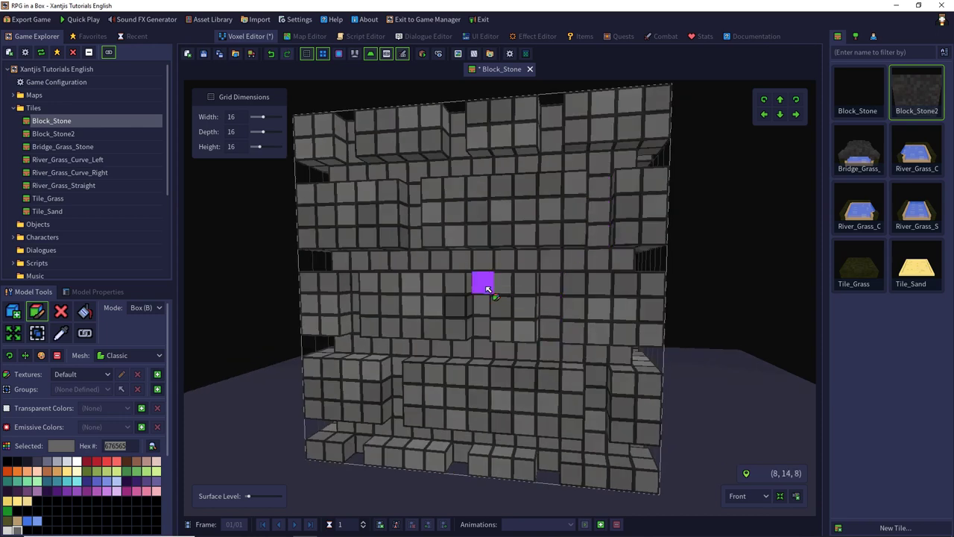
{"action": "right_click_drag", "start_coordinate": [488, 283], "coordinate": [402, 280]}
{"action": "right_click_drag", "start_coordinate": [660, 372], "coordinate": [375, 432]}
{"action": "right_click_drag", "start_coordinate": [602, 434], "coordinate": [363, 127]}
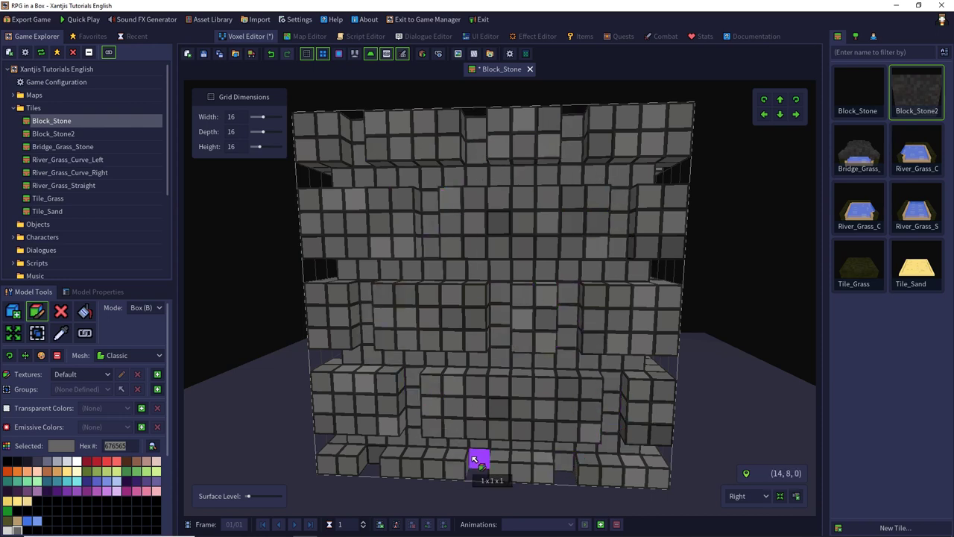
Step: Paint the recessed vertical joints on the back and left faces with color 676565 and save the Block_Stone tile
{"action": "right_click_drag", "start_coordinate": [479, 458], "coordinate": [386, 144]}
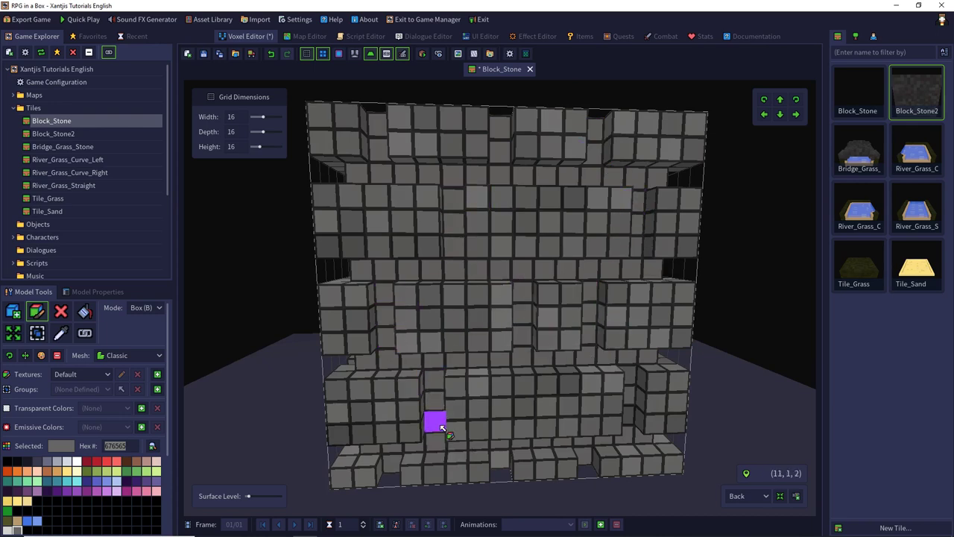
{"action": "right_click_drag", "start_coordinate": [415, 464], "coordinate": [397, 225]}
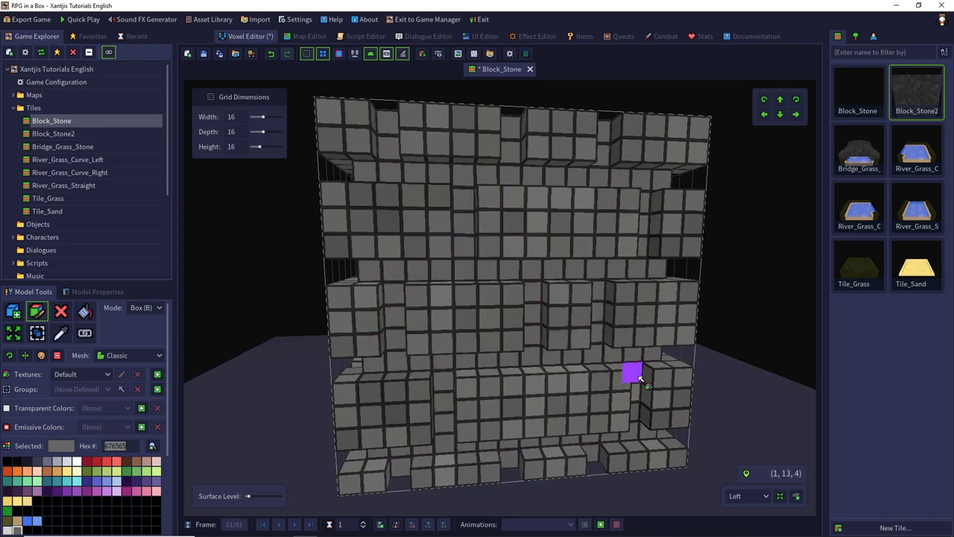
{"action": "right_click_drag", "start_coordinate": [639, 378], "coordinate": [449, 256]}
{"action": "key", "text": "ctrl+s"}
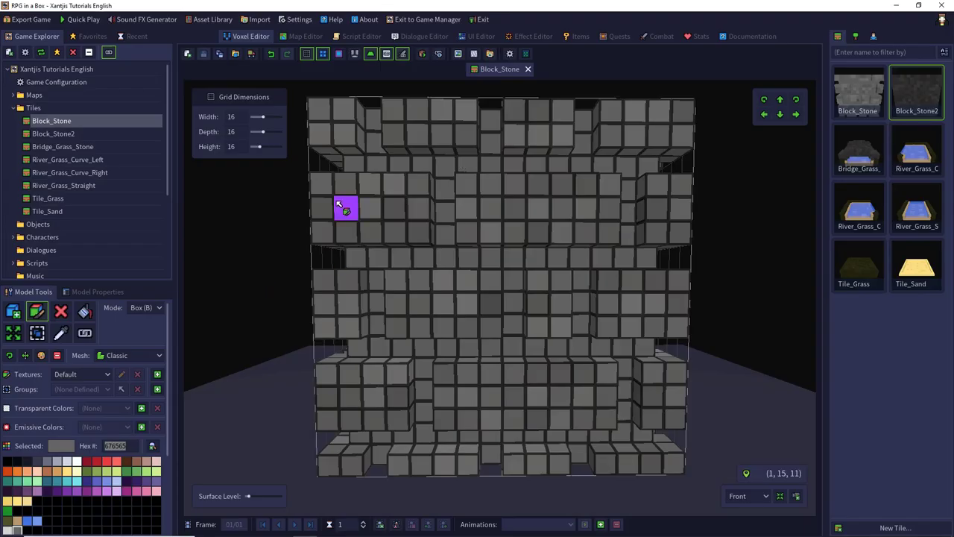
Step: Open the StartArea map for editing
{"action": "left_click", "coordinate": [307, 36]}
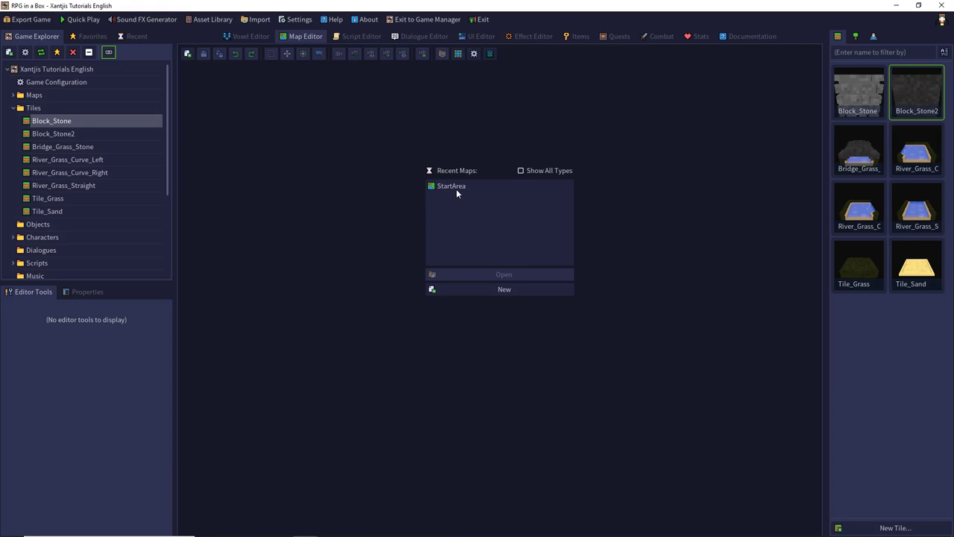
{"action": "double_click", "coordinate": [456, 187]}
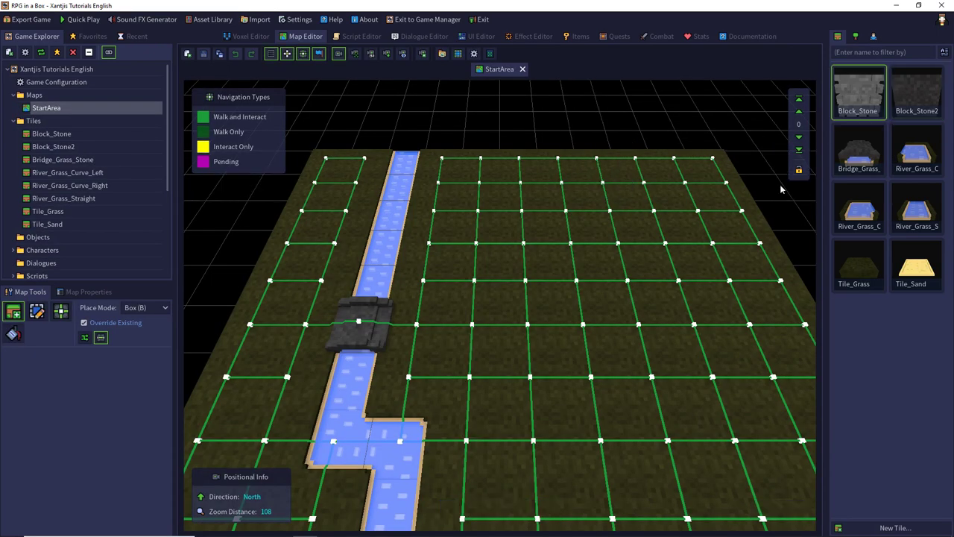
Step: Raise the map's editing level to 1 and place Block_Stone tiles in a closed ring on the grass east of the river
{"action": "left_click", "coordinate": [799, 113]}
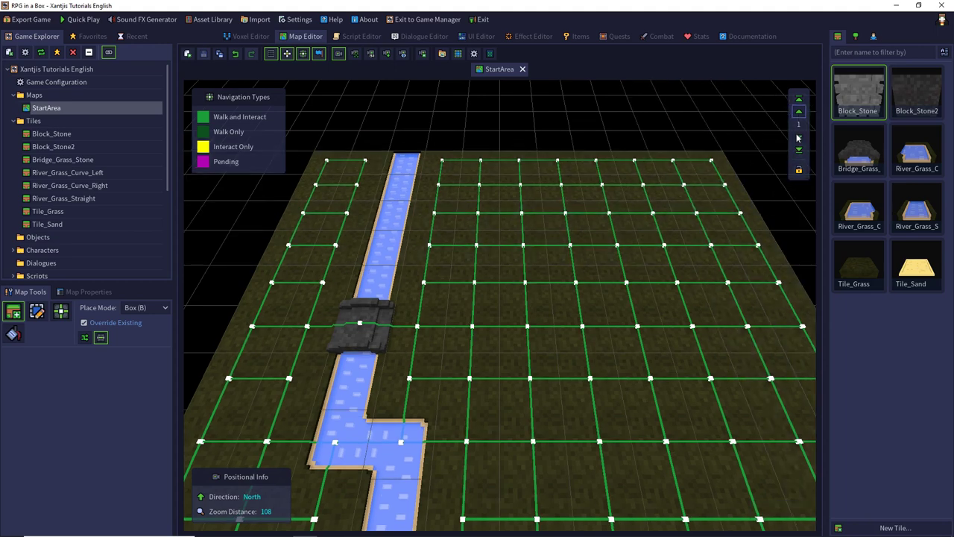
{"action": "left_click", "coordinate": [801, 138]}
{"action": "left_click", "coordinate": [799, 112]}
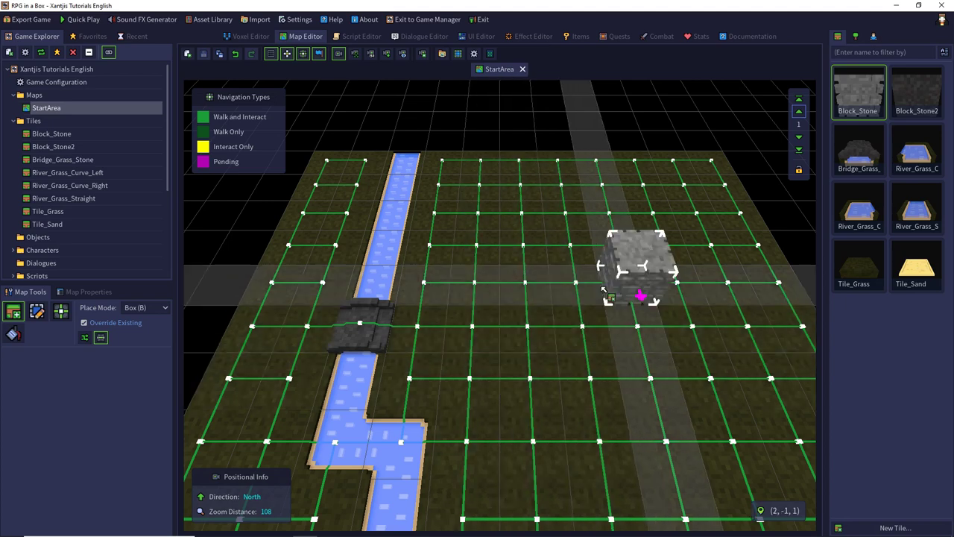
{"action": "left_click_drag", "start_coordinate": [605, 179], "coordinate": [624, 211]}
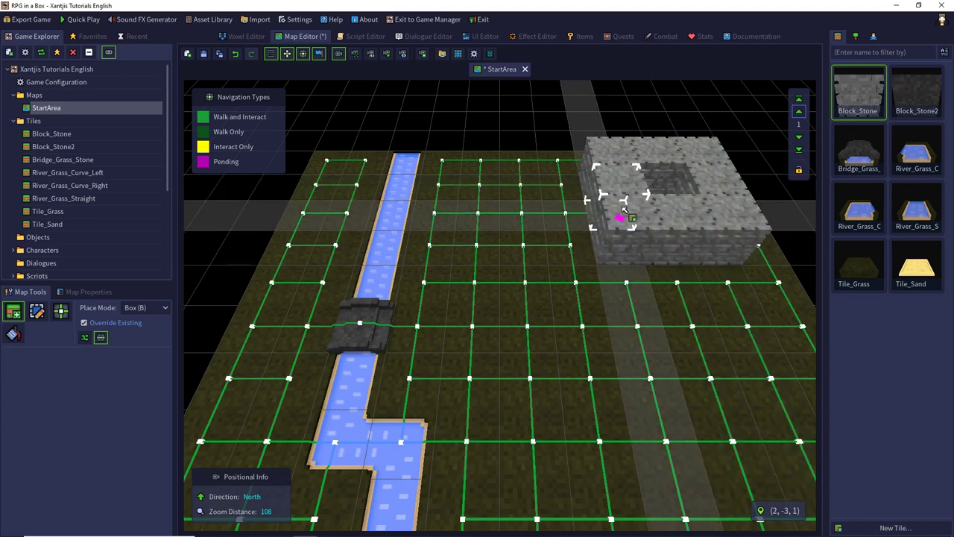
Step: Stack a second ring of Block_Stone tiles on the first at level 17, and save and close the StartArea map
{"action": "left_click", "coordinate": [798, 99]}
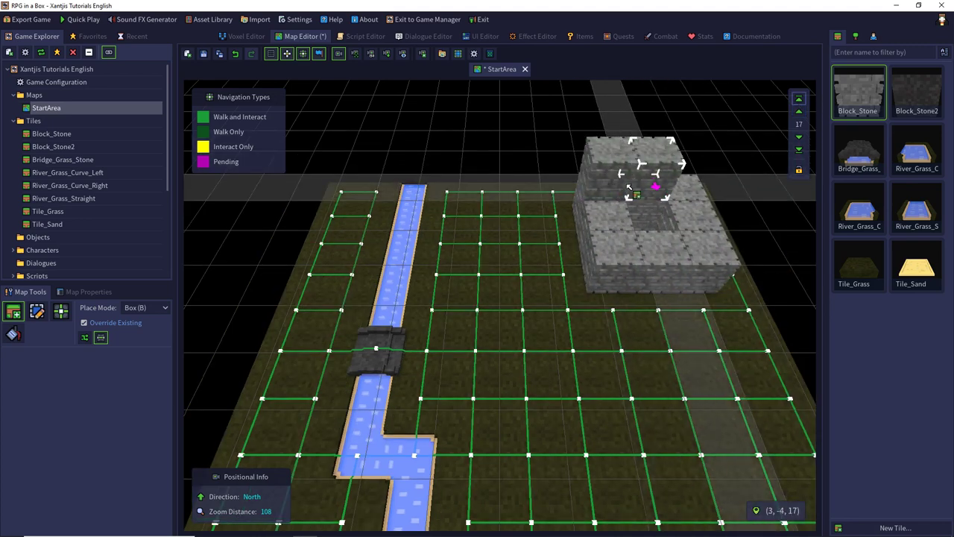
{"action": "mouse_move", "coordinate": [681, 204]}
{"action": "left_mouse_down"}
{"action": "mouse_move", "coordinate": [688, 234]}
{"action": "mouse_move", "coordinate": [654, 244]}
{"action": "mouse_move", "coordinate": [609, 229]}
{"action": "mouse_move", "coordinate": [615, 212]}
{"action": "left_mouse_up"}
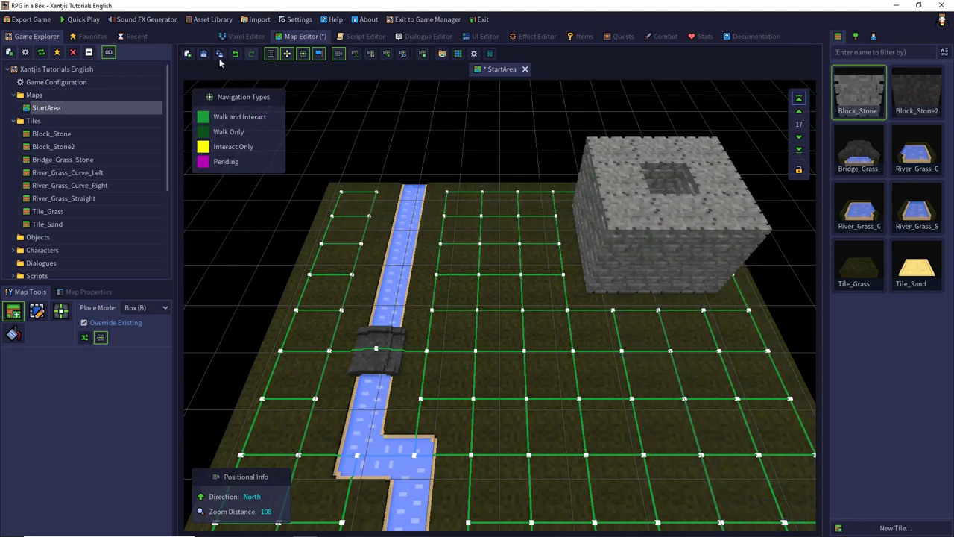
{"action": "left_click", "coordinate": [203, 56]}
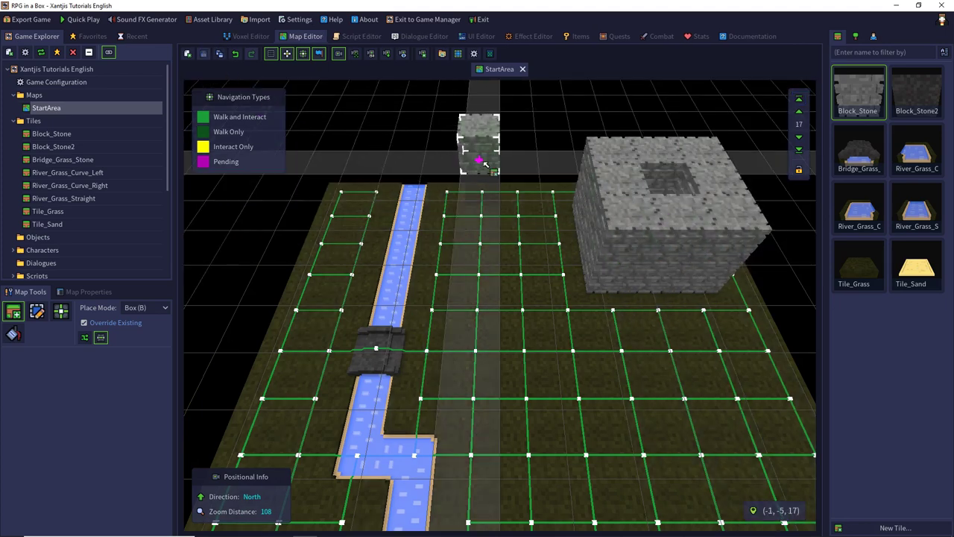
{"action": "left_click", "coordinate": [523, 69]}
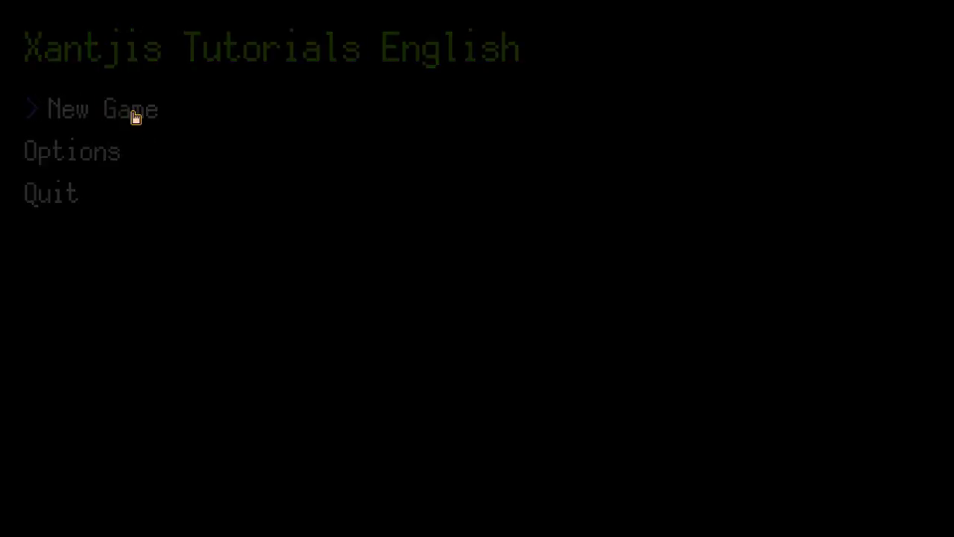
Step: Playtest a new game, walking the character up to the stone walls and viewing them from several angles, and quit
{"action": "left_click", "coordinate": [135, 117]}
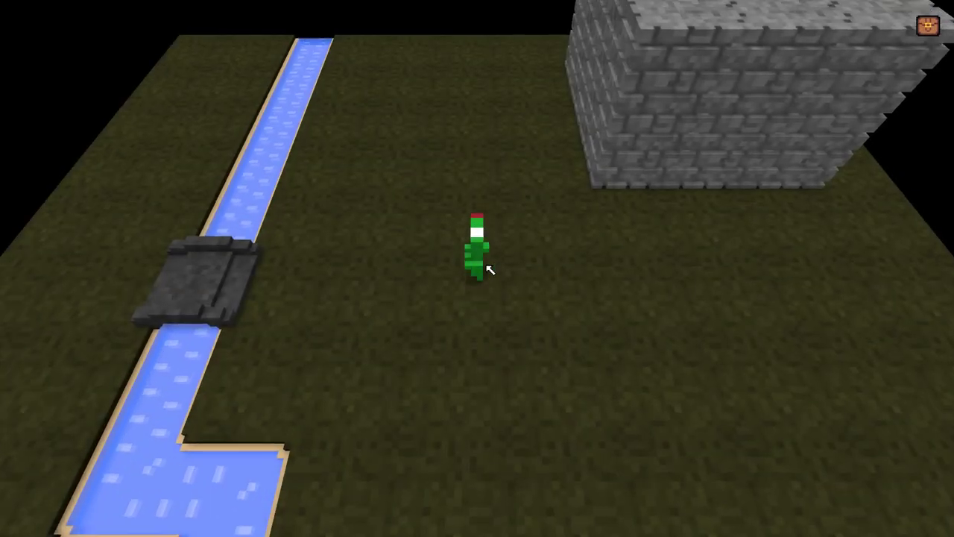
{"action": "key", "text": "w"}
{"action": "middle_click_drag", "start_coordinate": [486, 266], "coordinate": [626, 166]}
{"action": "key", "text": "w"}
{"action": "right_click_drag", "start_coordinate": [580, 208], "coordinate": [456, 208]}
{"action": "key", "text": "Escape"}
{"action": "left_click", "coordinate": [66, 181]}
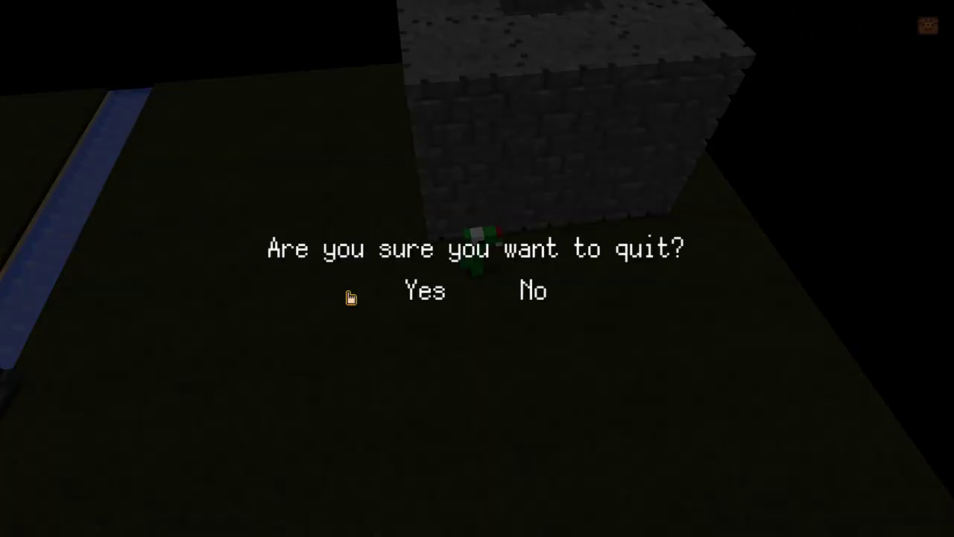
{"action": "left_click", "coordinate": [424, 291]}
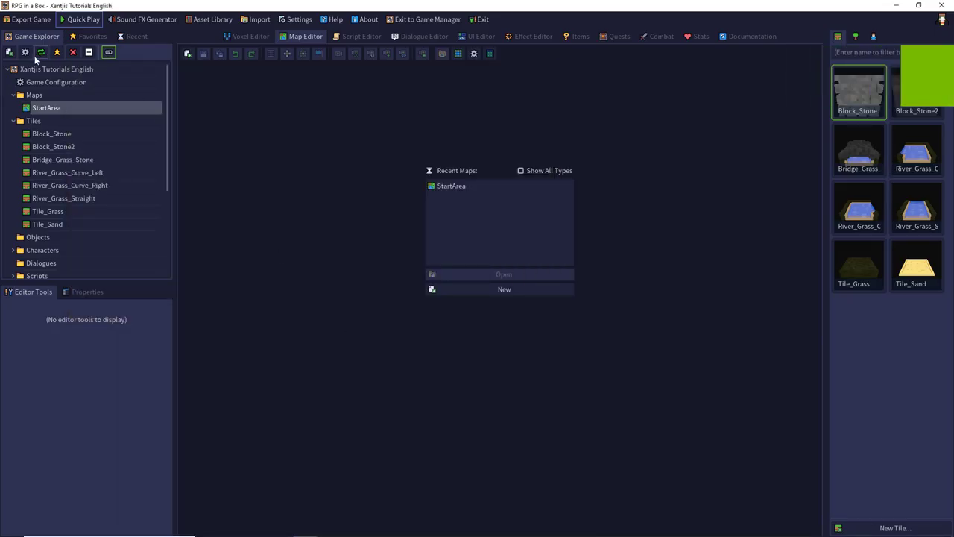
Step: Set the game's camera type to First-Person in the game configuration's gameplay settings
{"action": "double_click", "coordinate": [56, 82]}
{"action": "left_click", "coordinate": [483, 184]}
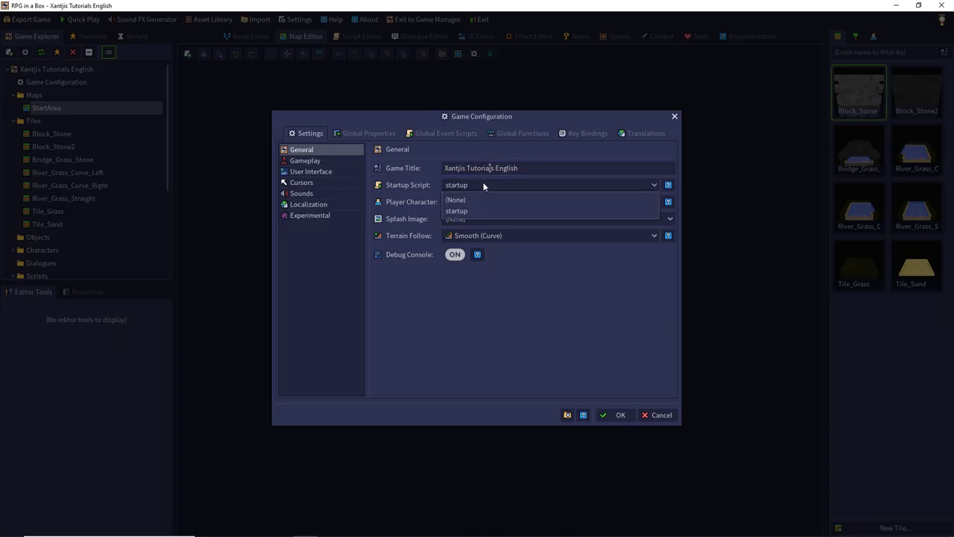
{"action": "left_click", "coordinate": [448, 197]}
{"action": "left_click", "coordinate": [313, 161]}
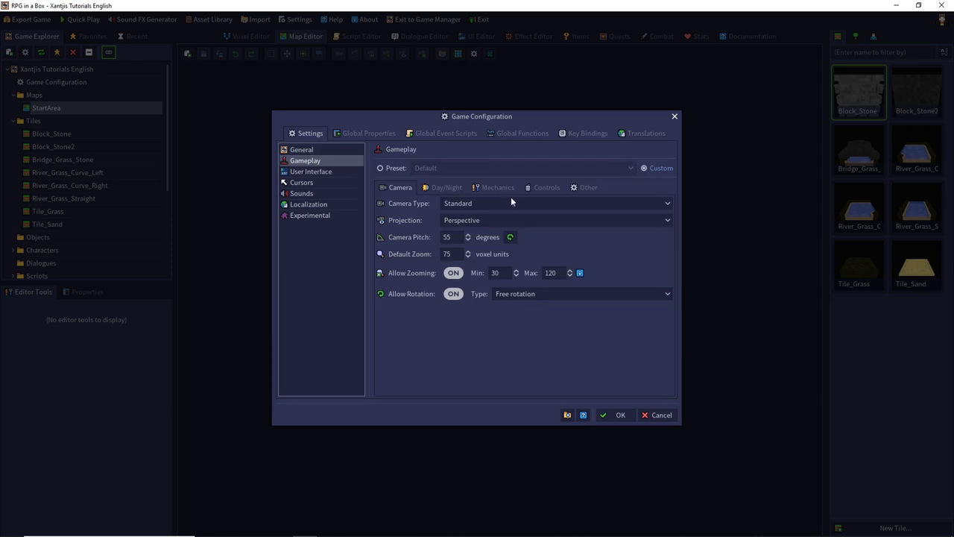
{"action": "left_click", "coordinate": [512, 200]}
{"action": "left_click", "coordinate": [467, 235]}
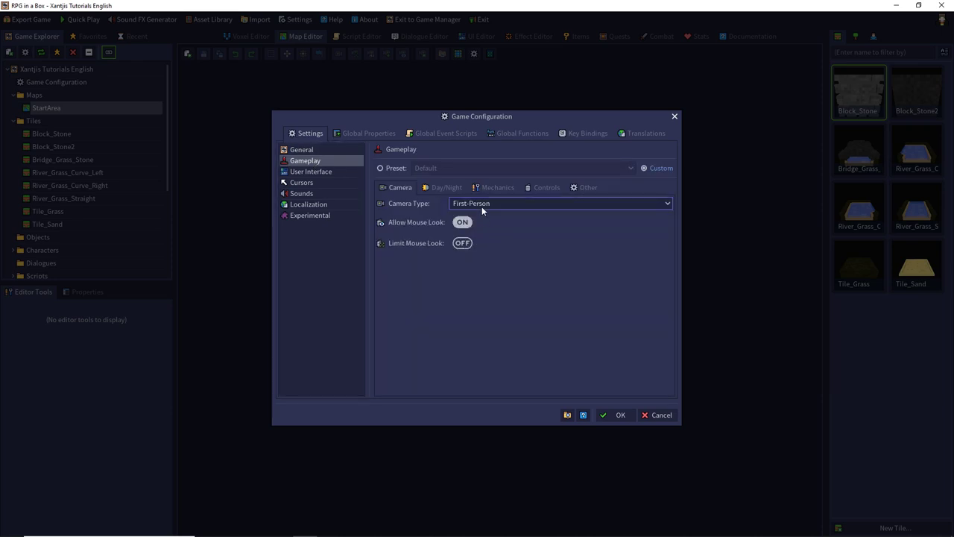
{"action": "left_click", "coordinate": [616, 415]}
Step: Playtest a new game in first-person view, walking around the stone walls to examine the brick pattern up close, and quit
{"action": "left_click", "coordinate": [65, 20]}
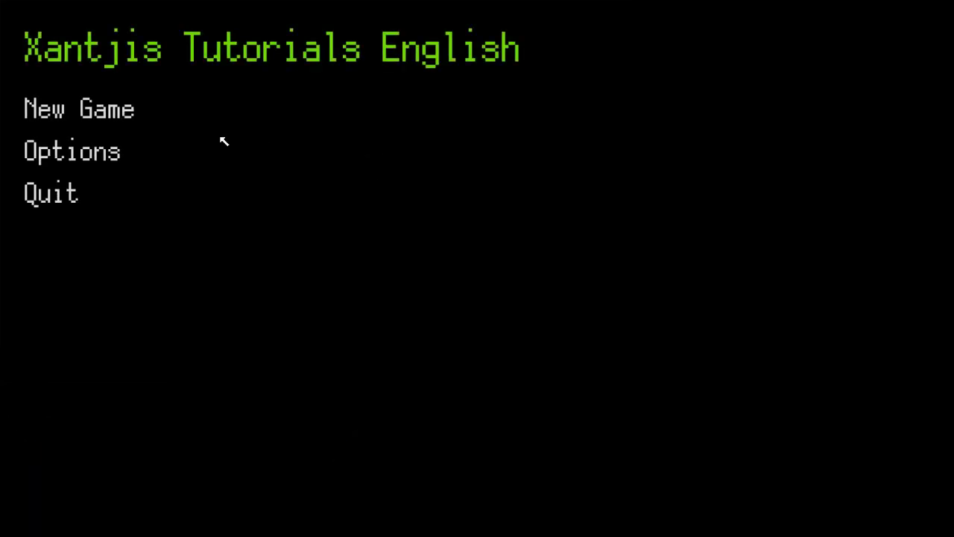
{"action": "left_click", "coordinate": [128, 115]}
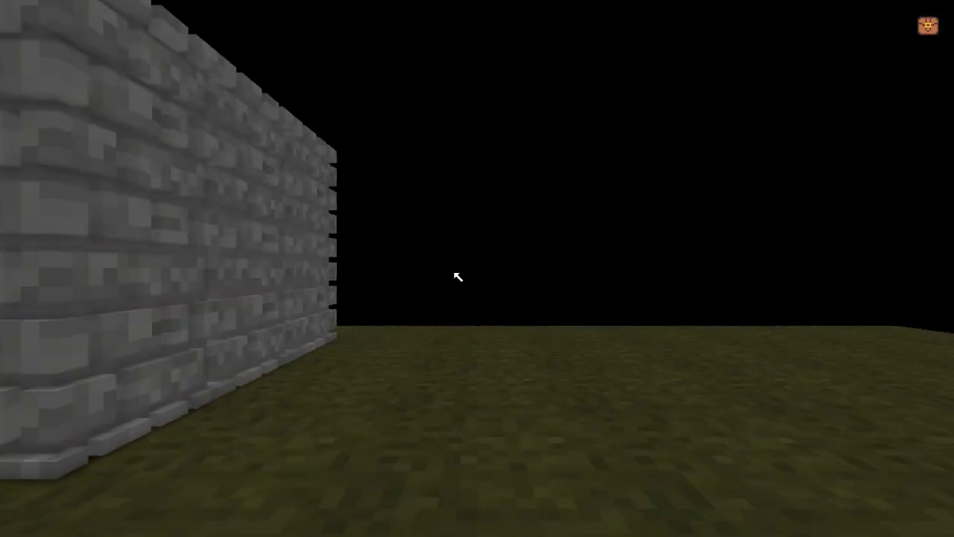
{"action": "key", "text": "w"}
{"action": "key", "text": "a"}
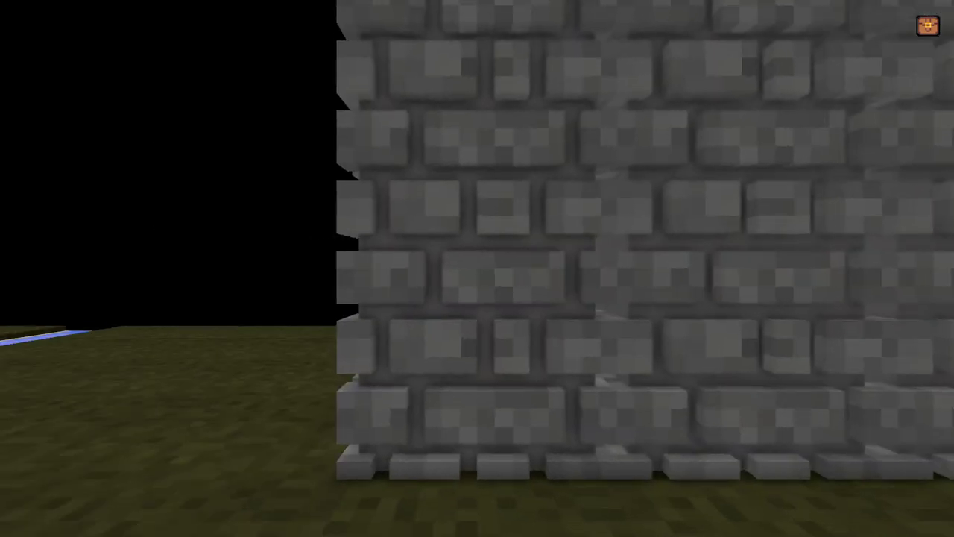
{"action": "key", "text": "w"}
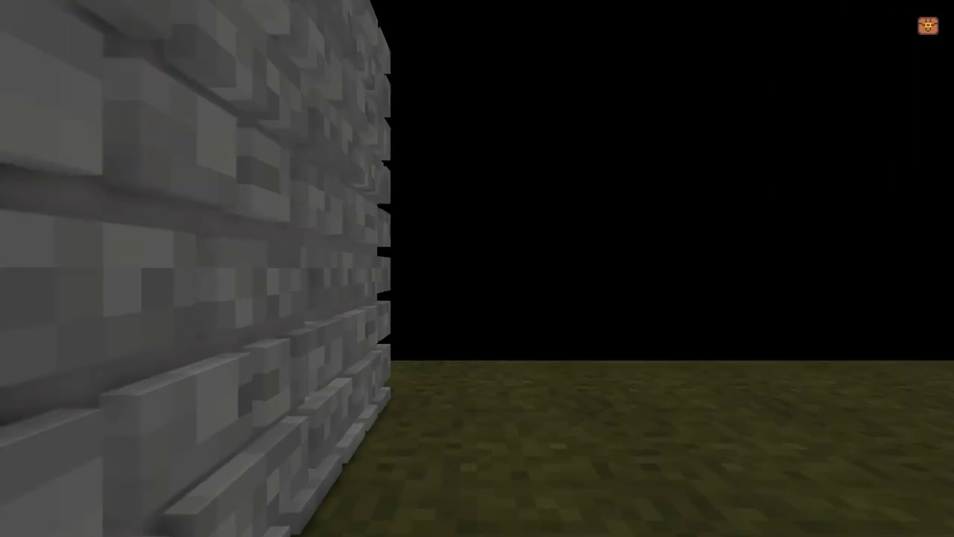
{"action": "key", "text": "a"}
{"action": "key", "text": "s"}
{"action": "key", "text": "d"}
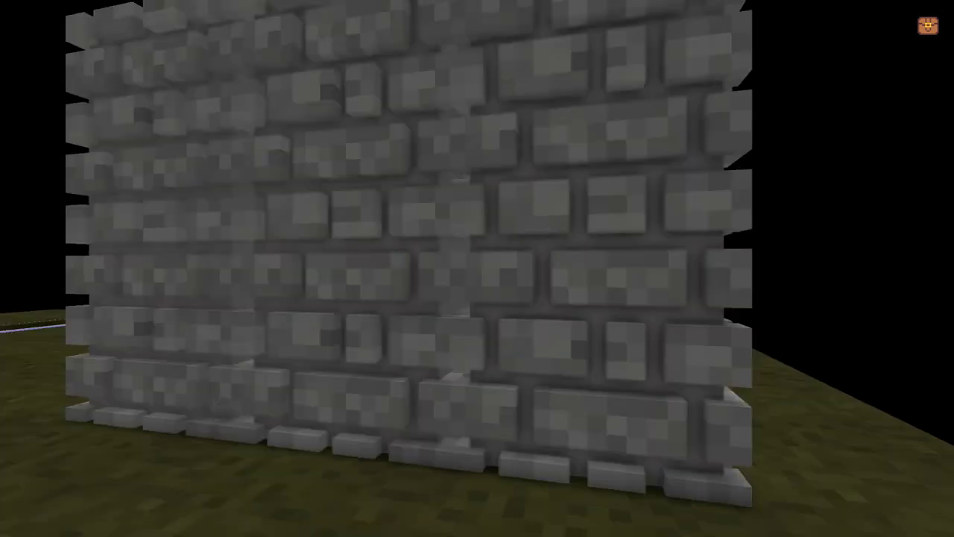
{"action": "key", "text": "w"}
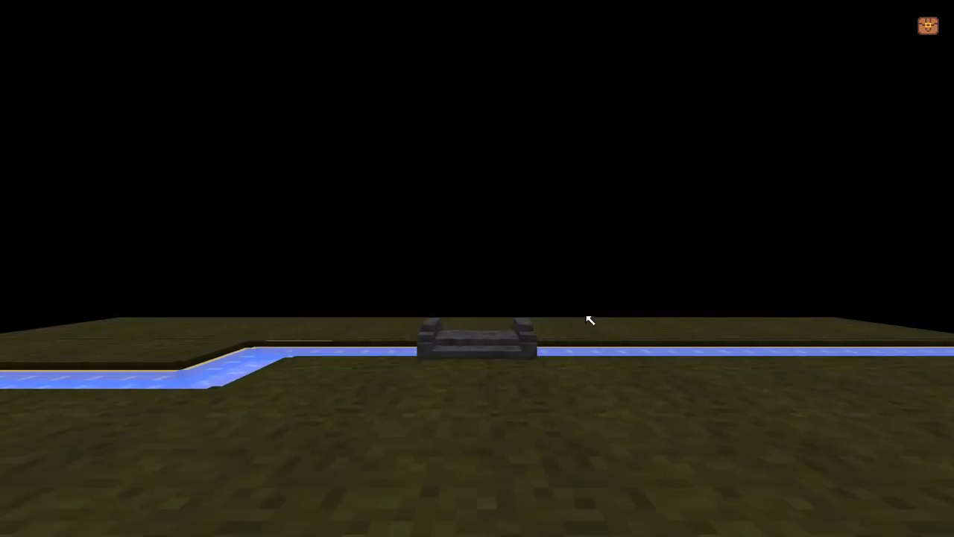
{"action": "key", "text": "d"}
{"action": "key", "text": "Escape"}
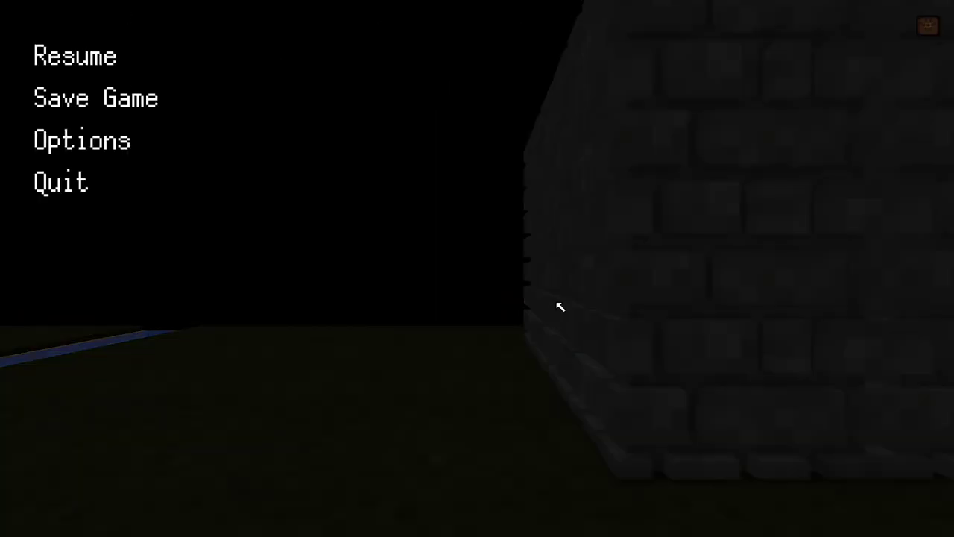
{"action": "left_click", "coordinate": [88, 188]}
{"action": "left_click", "coordinate": [409, 290]}
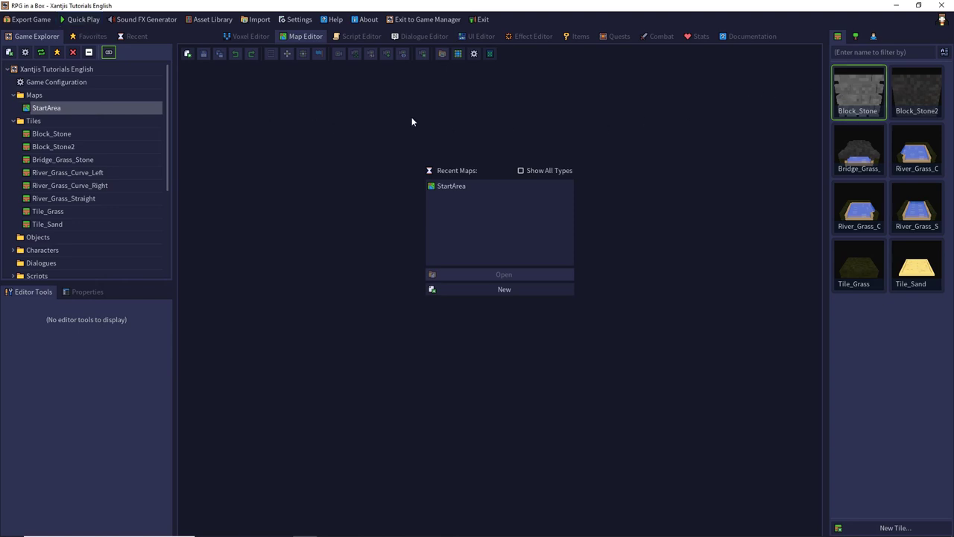
Step: Open the Block_Stone tile and save it as a new tile named Wall_Stone_Corner_Outer
{"action": "double_click", "coordinate": [846, 89]}
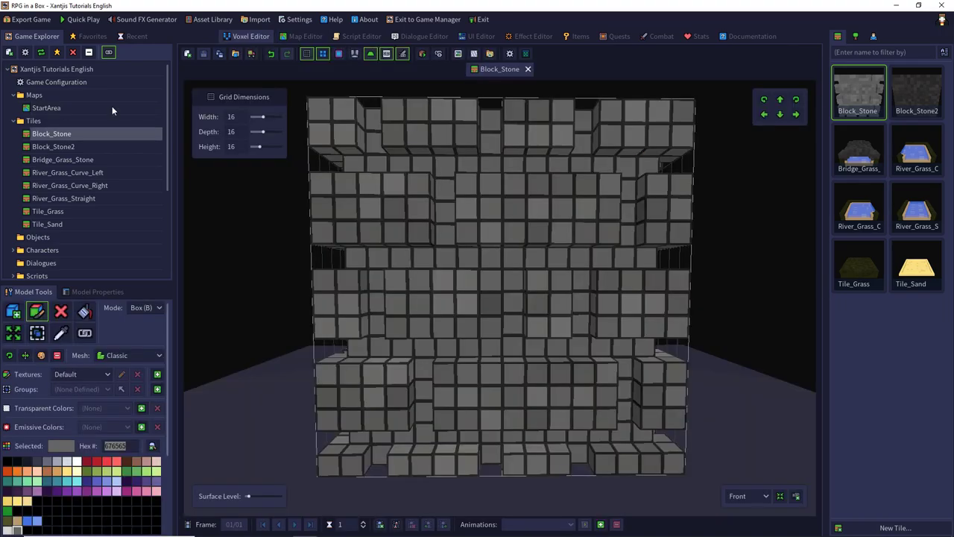
{"action": "left_click", "coordinate": [218, 54]}
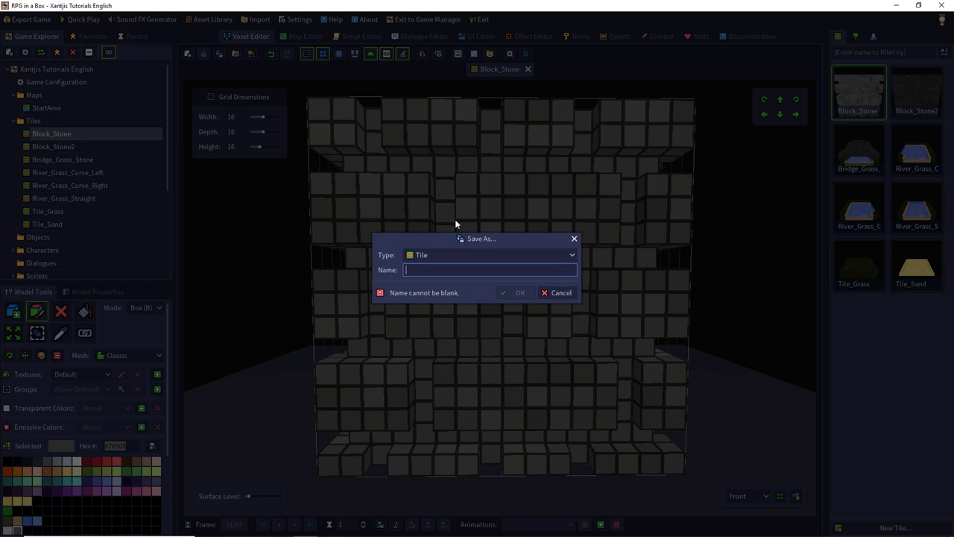
{"action": "type", "text": "Wall_Stone"}
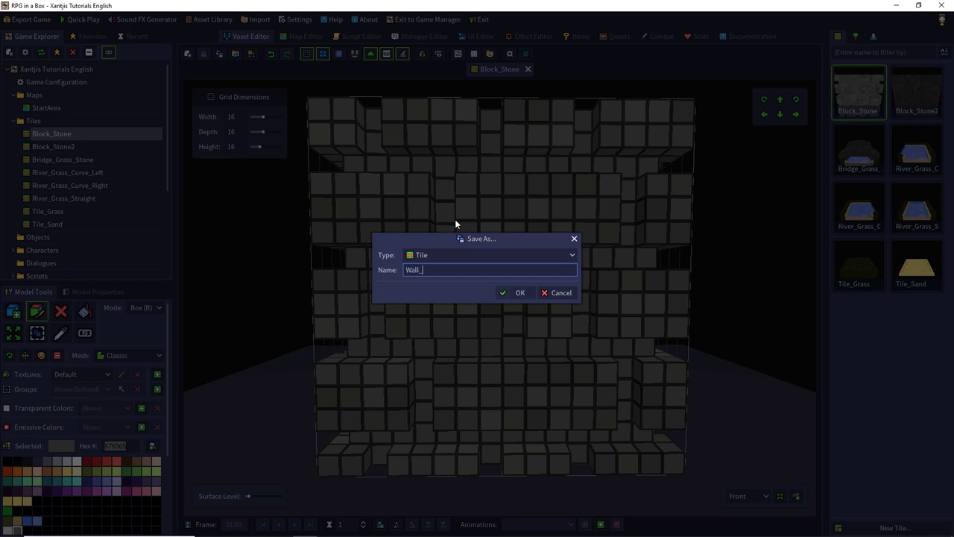
{"action": "type", "text": "_Corner_Outer"}
{"action": "key", "text": "Return"}
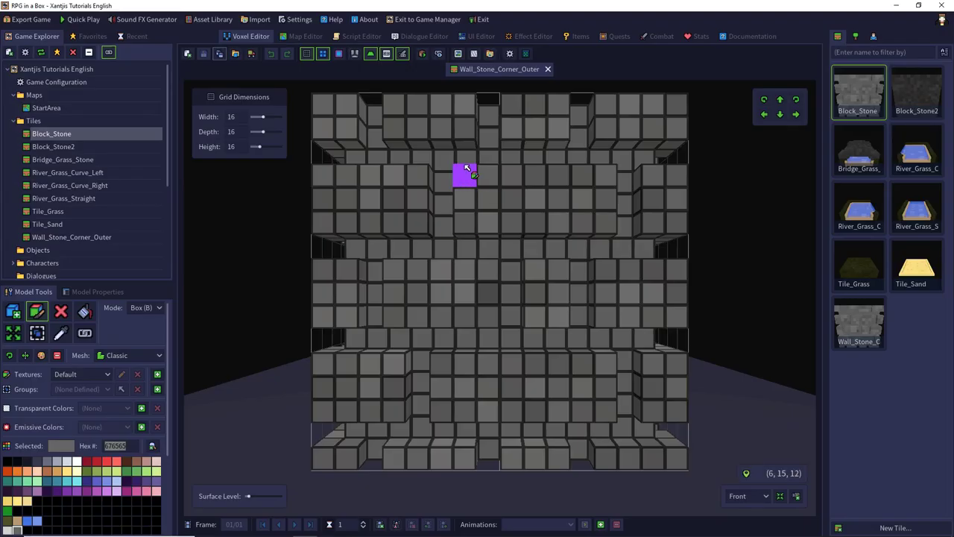
Step: Remove a full-height box of voxels from the front left of the tile, keeping four-voxel-thick walls along the back and right
{"action": "right_click_drag", "start_coordinate": [467, 168], "coordinate": [473, 307]}
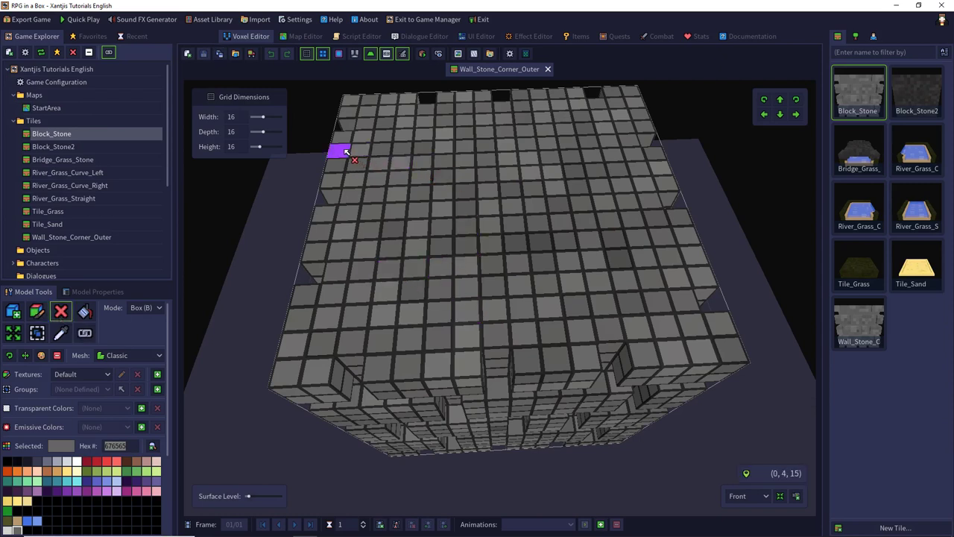
{"action": "mouse_move", "coordinate": [345, 152]}
{"action": "left_mouse_down"}
{"action": "mouse_move", "coordinate": [600, 275]}
{"action": "mouse_move", "coordinate": [635, 366]}
{"action": "mouse_move", "coordinate": [630, 390]}
{"action": "mouse_move", "coordinate": [560, 443]}
{"action": "left_mouse_up"}
{"action": "right_click_drag", "start_coordinate": [483, 296], "coordinate": [513, 258]}
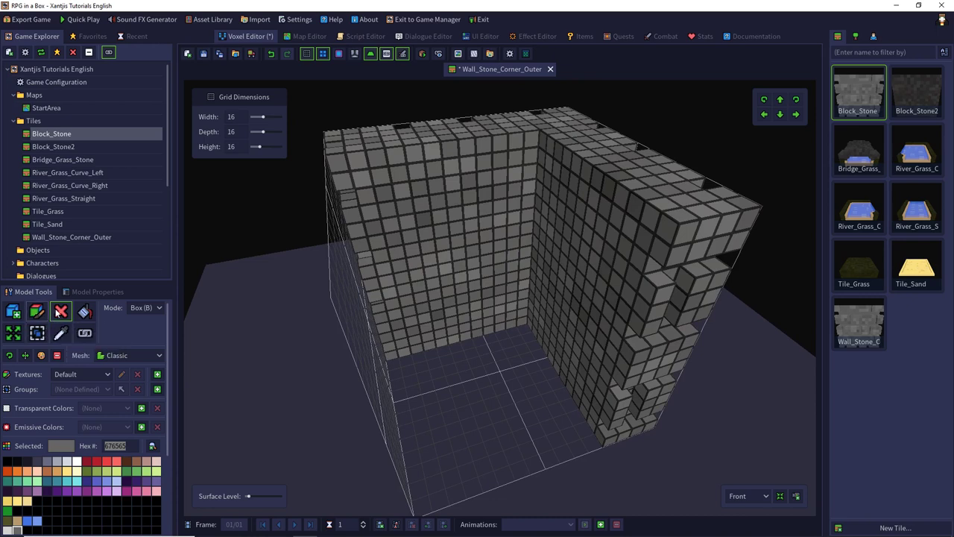
Step: Carve one-voxel-high horizontal grooves across the inner faces of the corner's back and right walls
{"action": "right_click_drag", "start_coordinate": [352, 235], "coordinate": [389, 194]}
{"action": "left_click_drag", "start_coordinate": [375, 195], "coordinate": [637, 228]}
{"action": "left_click_drag", "start_coordinate": [383, 258], "coordinate": [536, 239]}
{"action": "left_click_drag", "start_coordinate": [535, 237], "coordinate": [586, 276]}
{"action": "key", "text": "ctrl+z"}
{"action": "middle_click_drag", "start_coordinate": [580, 275], "coordinate": [572, 225]}
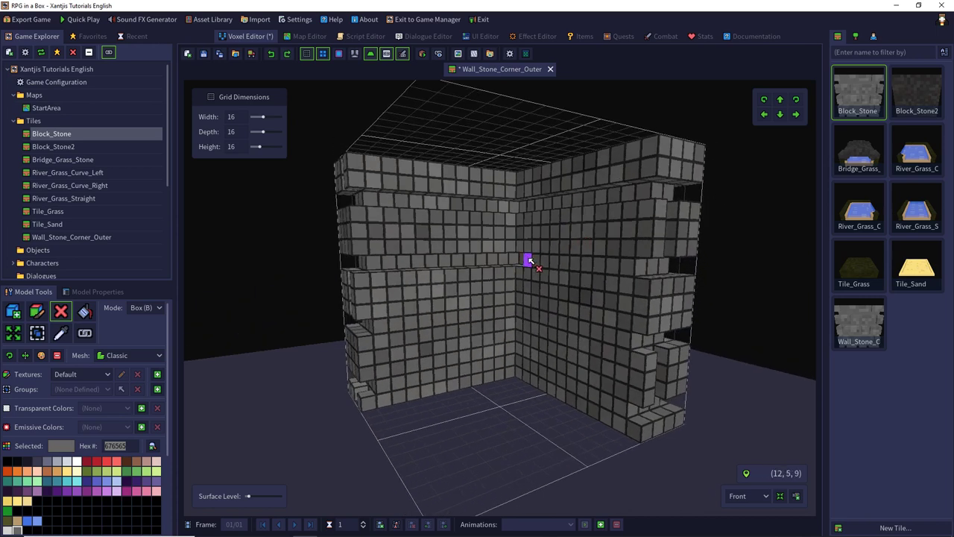
{"action": "left_click_drag", "start_coordinate": [619, 336], "coordinate": [380, 326]}
{"action": "left_click_drag", "start_coordinate": [383, 388], "coordinate": [624, 406]}
Step: Carve staggered vertical brick joints into the inner face of the corner's back wall, matching the outer pattern
{"action": "middle_click_drag", "start_coordinate": [406, 276], "coordinate": [604, 360]}
{"action": "right_click_drag", "start_coordinate": [604, 361], "coordinate": [422, 395]}
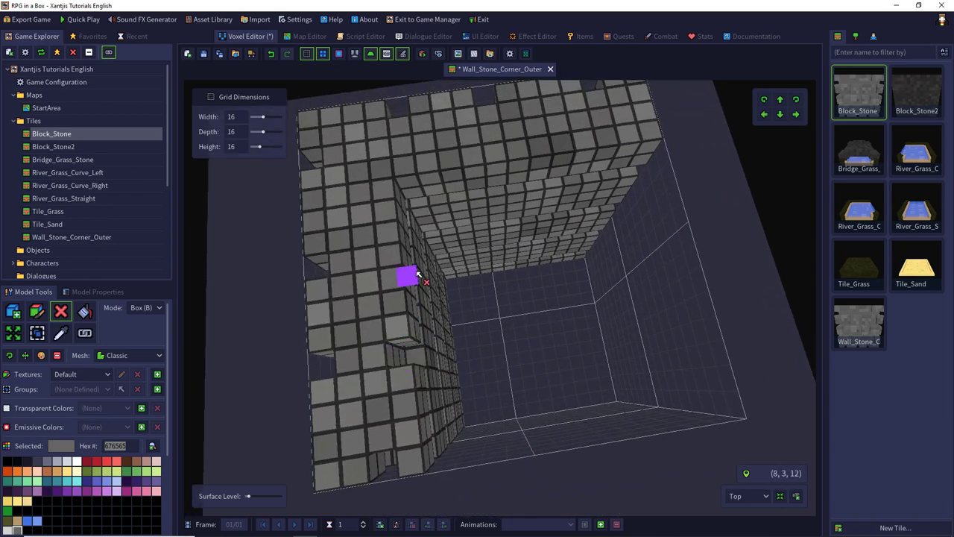
{"action": "right_click_drag", "start_coordinate": [416, 274], "coordinate": [334, 238]}
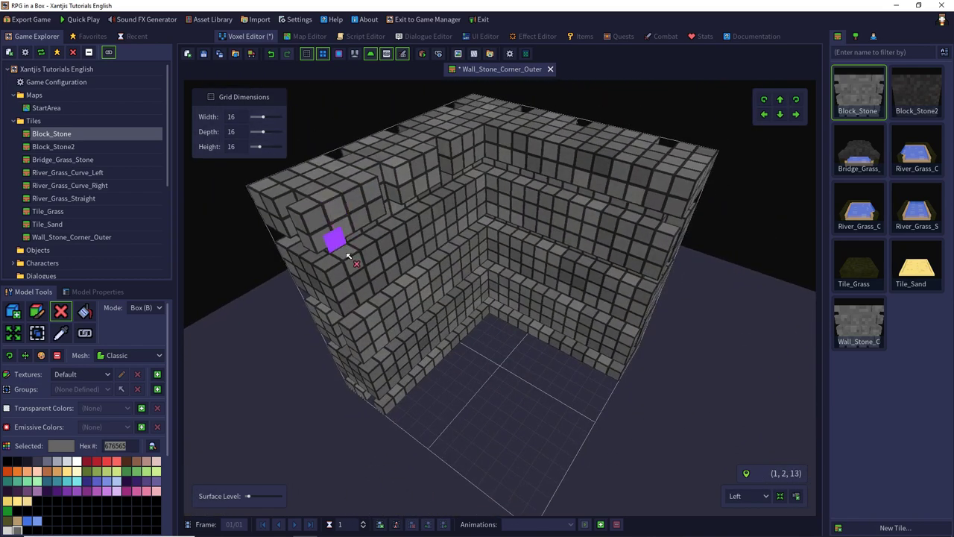
{"action": "right_click_drag", "start_coordinate": [381, 283], "coordinate": [345, 217]}
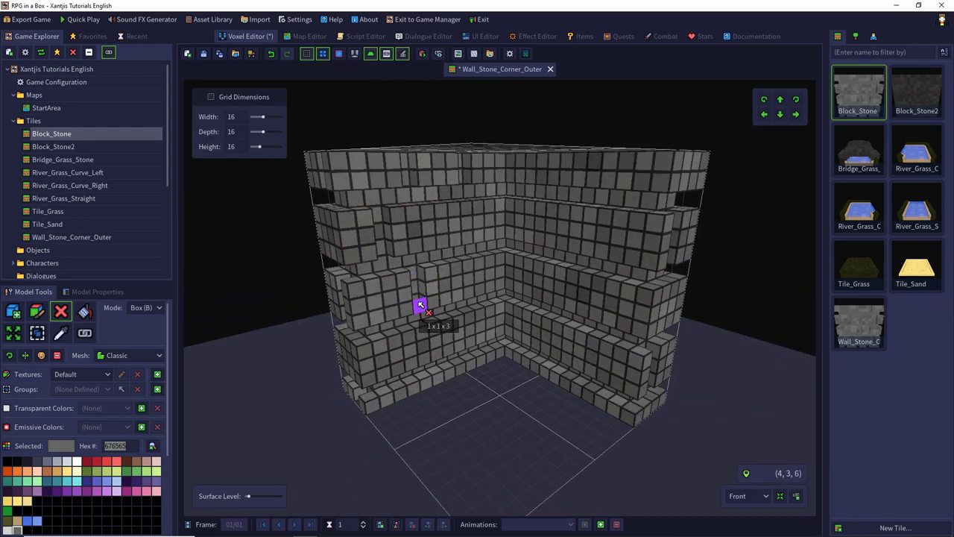
{"action": "right_click_drag", "start_coordinate": [420, 305], "coordinate": [613, 322]}
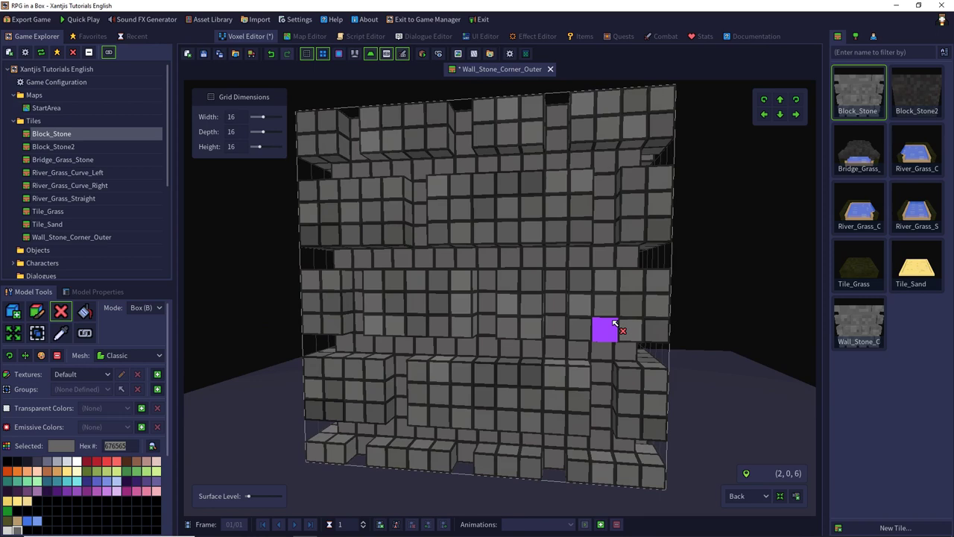
{"action": "right_click_drag", "start_coordinate": [613, 323], "coordinate": [432, 275]}
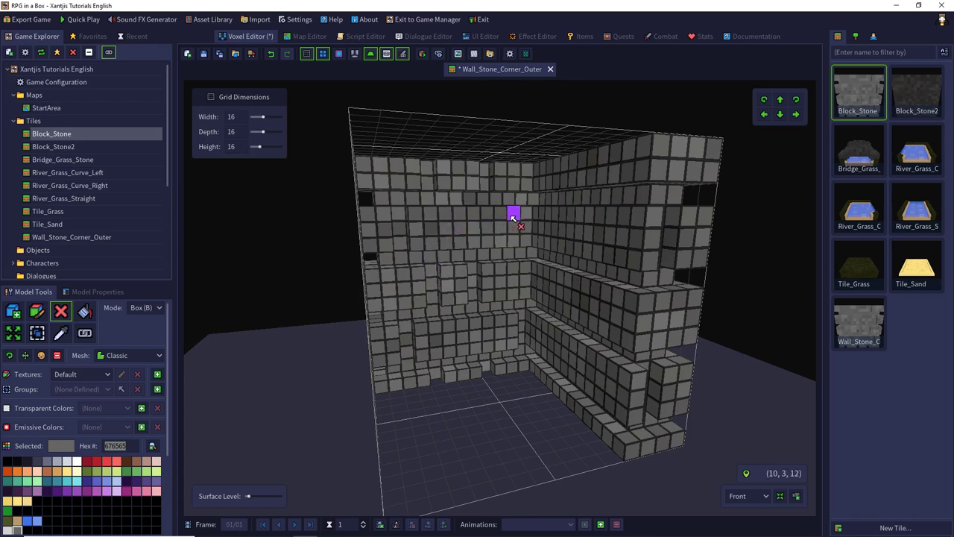
Step: Carve staggered vertical brick joints into the inner face of the corner's right wall and save the Wall_Stone_Corner_Outer tile
{"action": "right_click_drag", "start_coordinate": [472, 212], "coordinate": [604, 410]}
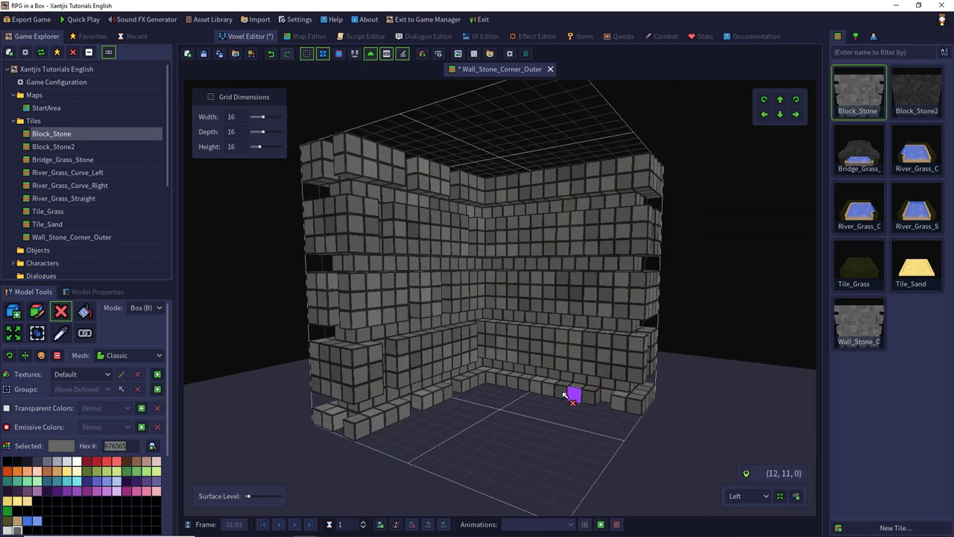
{"action": "right_click_drag", "start_coordinate": [493, 380], "coordinate": [589, 300]}
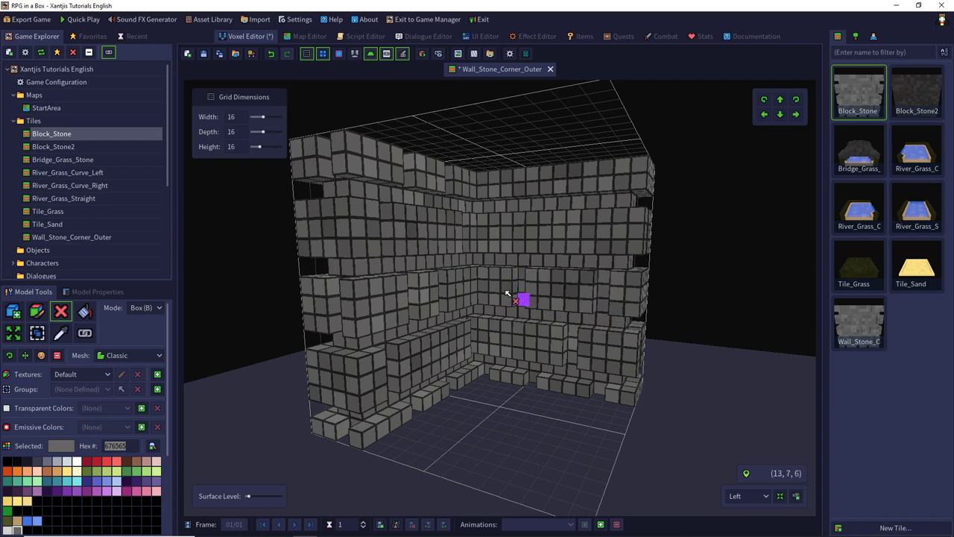
{"action": "right_click_drag", "start_coordinate": [559, 247], "coordinate": [634, 269]}
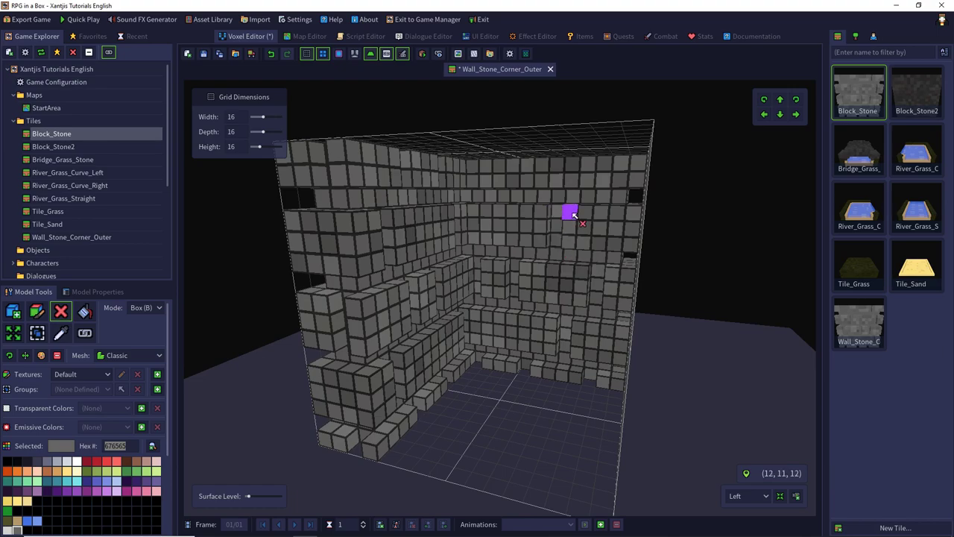
{"action": "key", "text": "ctrl+s"}
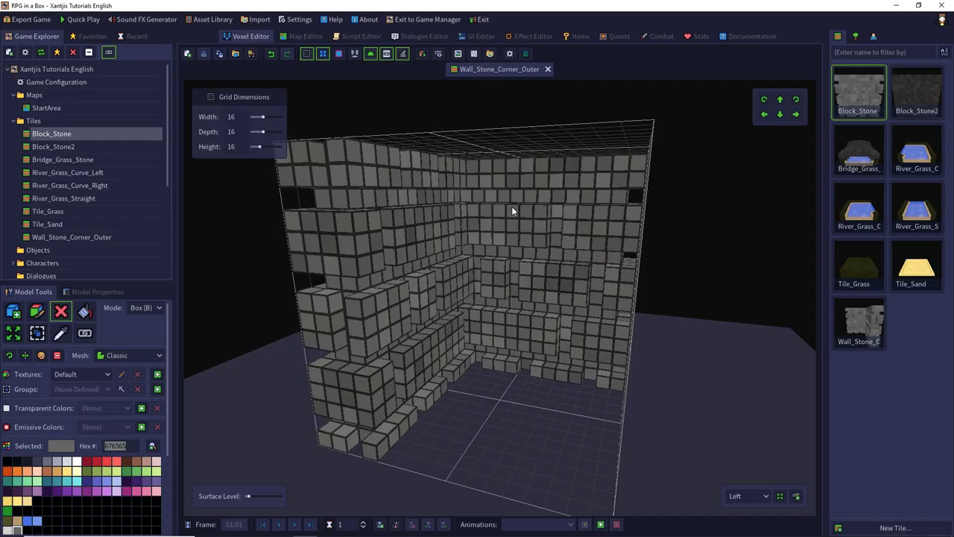
{"action": "middle_click_drag", "start_coordinate": [512, 206], "coordinate": [315, 321]}
{"action": "middle_click_drag", "start_coordinate": [396, 191], "coordinate": [351, 145]}
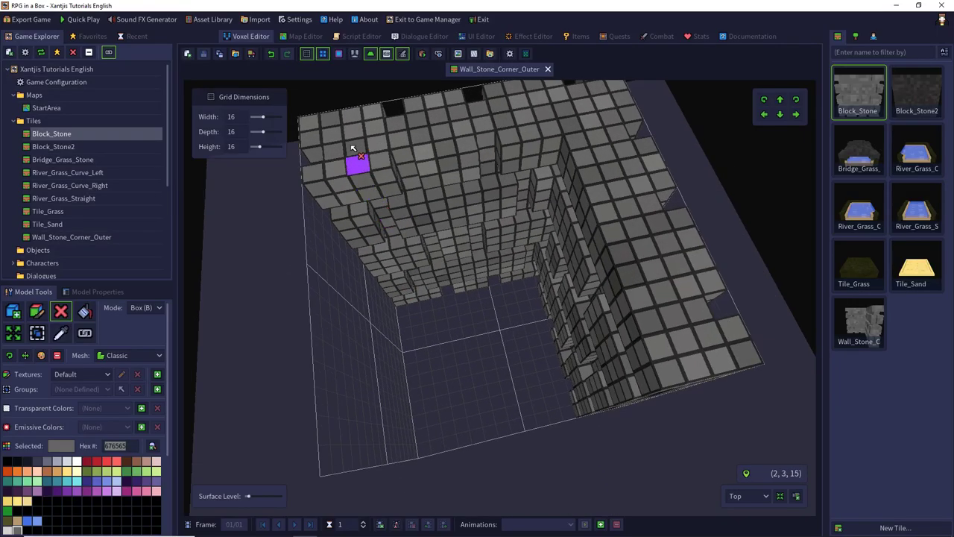
{"action": "left_click_drag", "start_coordinate": [307, 119], "coordinate": [633, 328]}
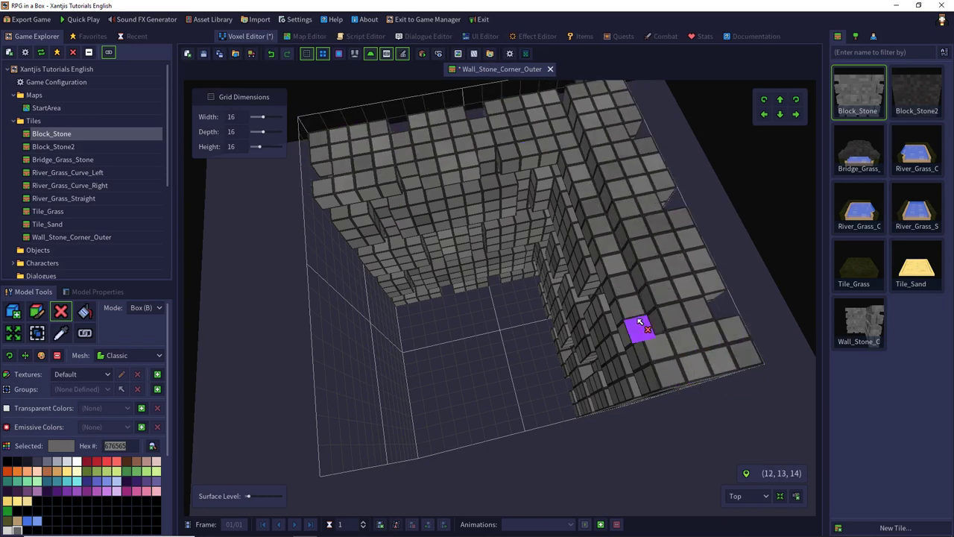
{"action": "key", "text": "Down"}
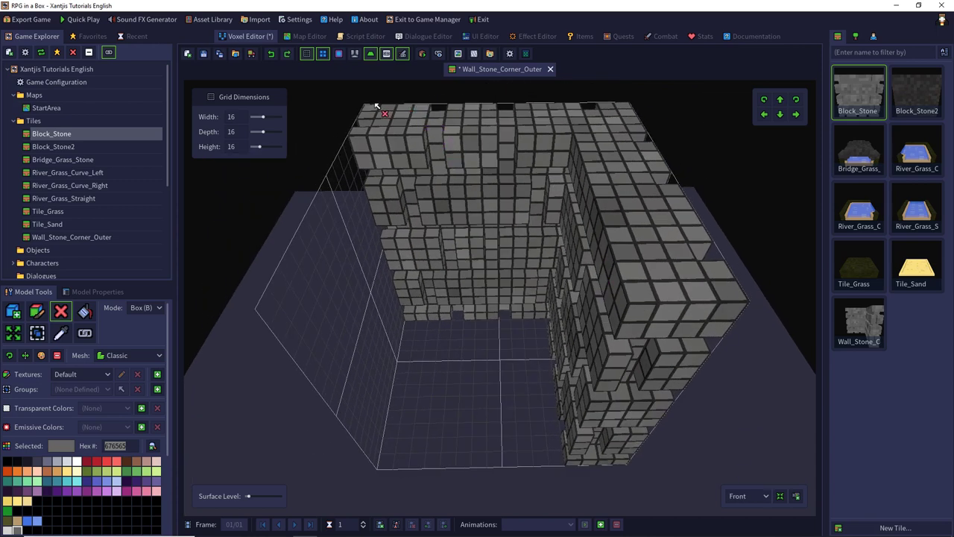
{"action": "left_click_drag", "start_coordinate": [374, 107], "coordinate": [723, 298]}
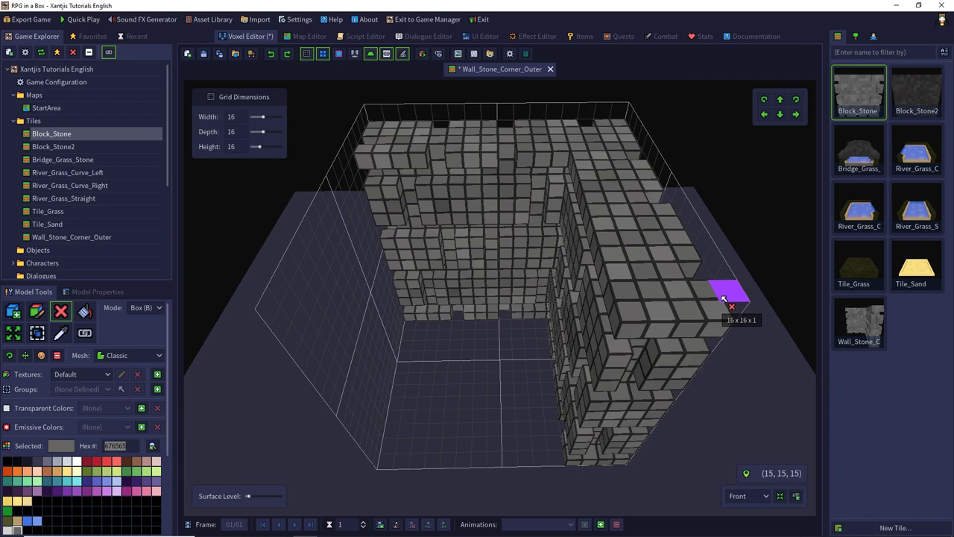
{"action": "left_click_drag", "start_coordinate": [723, 298], "coordinate": [704, 291]}
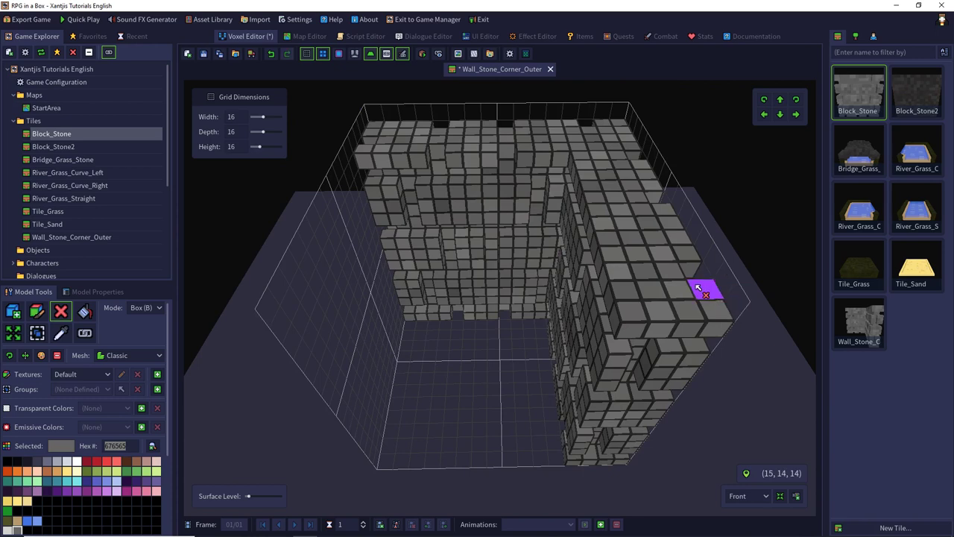
{"action": "right_click_drag", "start_coordinate": [562, 266], "coordinate": [641, 228]}
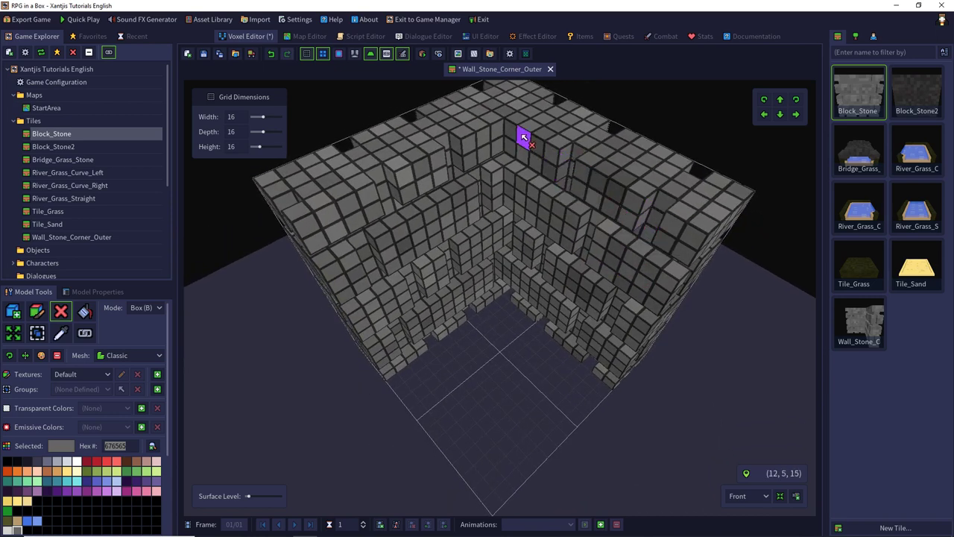
{"action": "right_click_drag", "start_coordinate": [510, 141], "coordinate": [169, 231]}
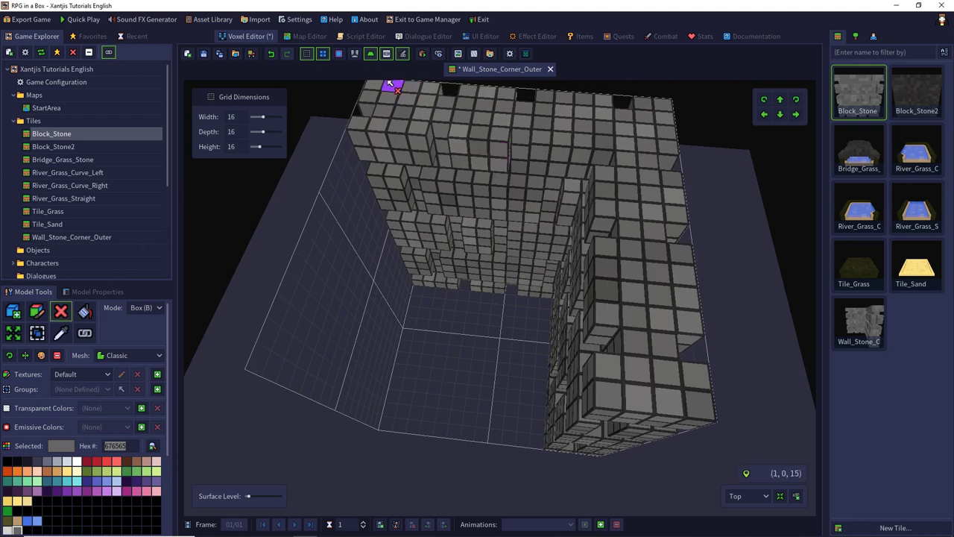
{"action": "left_click_drag", "start_coordinate": [389, 84], "coordinate": [681, 440]}
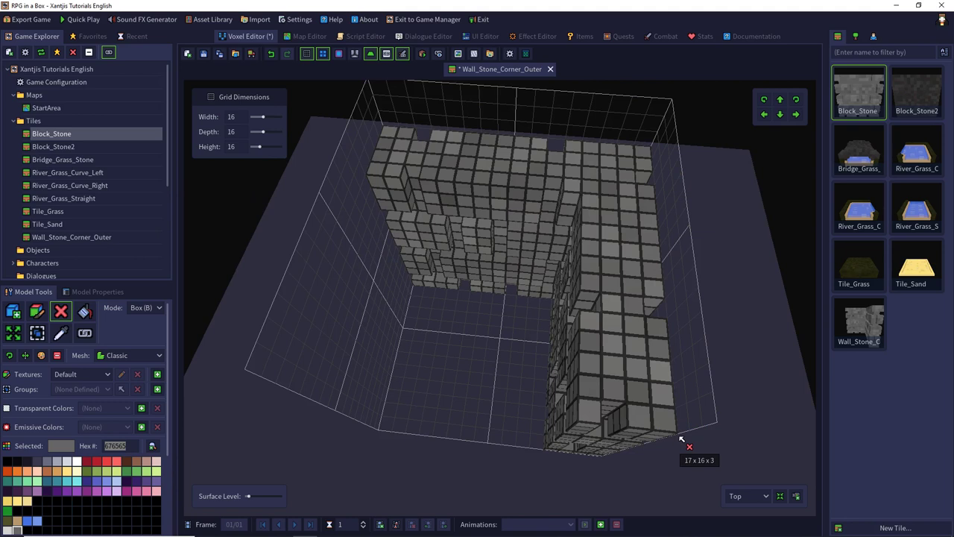
{"action": "left_click_drag", "start_coordinate": [681, 440], "coordinate": [628, 445]}
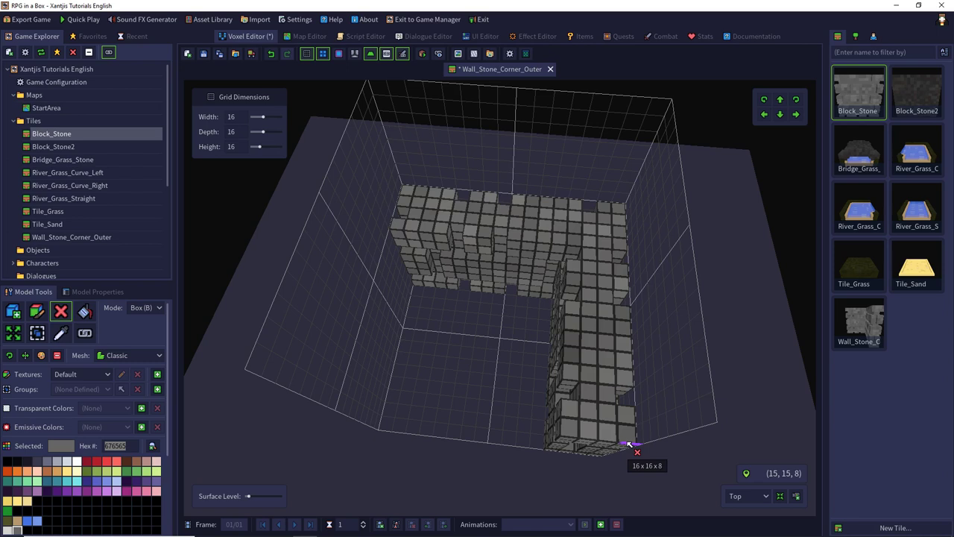
{"action": "left_click_drag", "start_coordinate": [629, 444], "coordinate": [615, 454]}
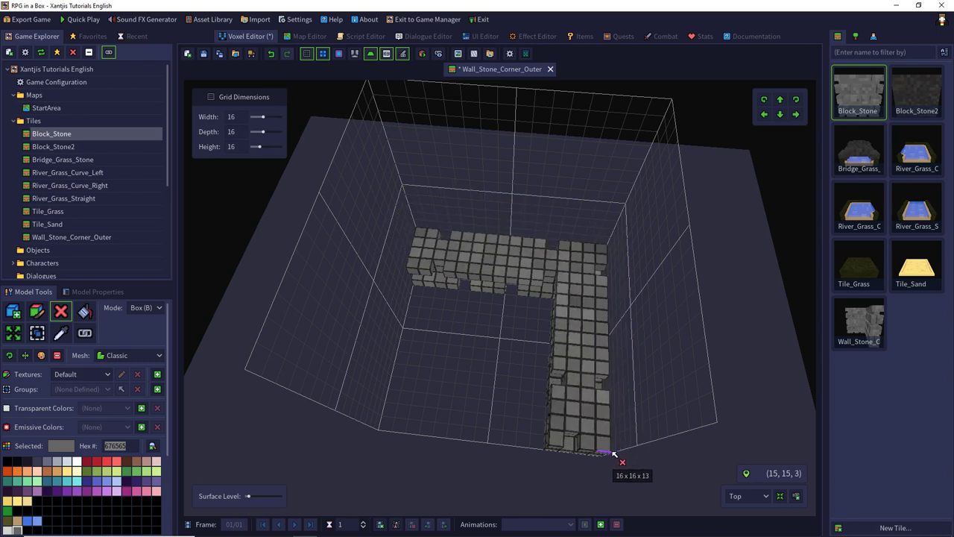
{"action": "left_click_drag", "start_coordinate": [614, 454], "coordinate": [330, 311]}
{"action": "key", "text": "ctrl+z"}
Step: Paint the horizontal grooves on the inner faces of the corner's back and right walls with the grey 676565
{"action": "right_click_drag", "start_coordinate": [335, 308], "coordinate": [358, 275]}
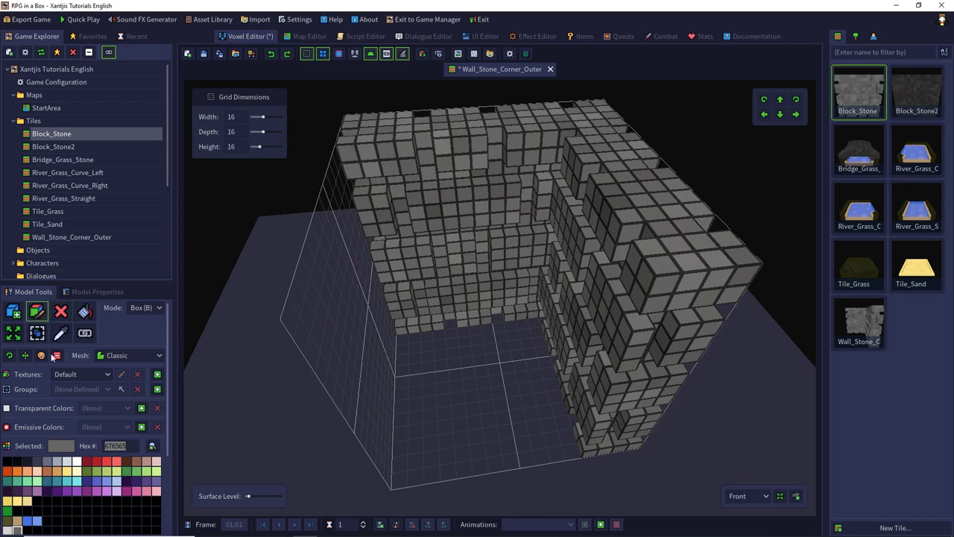
{"action": "scroll", "coordinate": [27, 519], "scroll_direction": "down", "scroll_amount": 1}
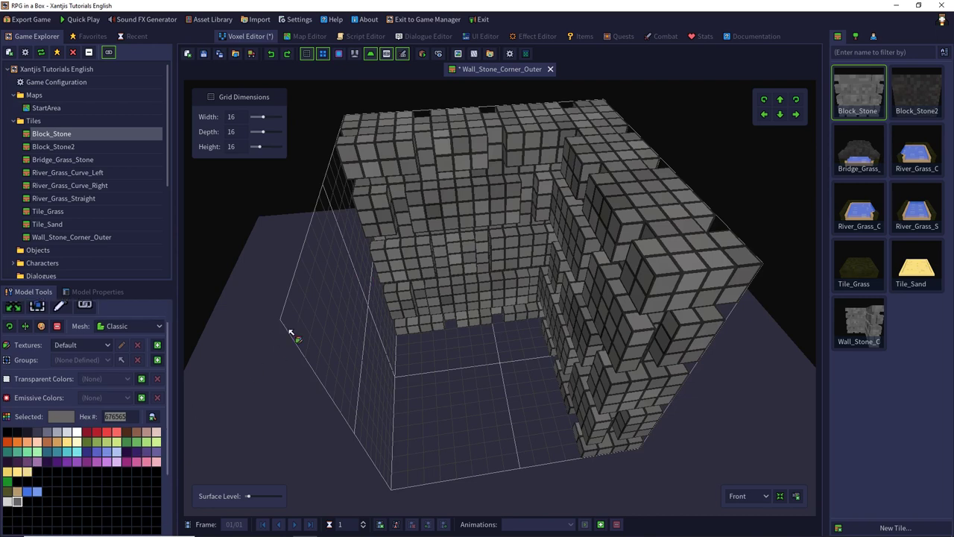
{"action": "right_click_drag", "start_coordinate": [291, 333], "coordinate": [343, 246]}
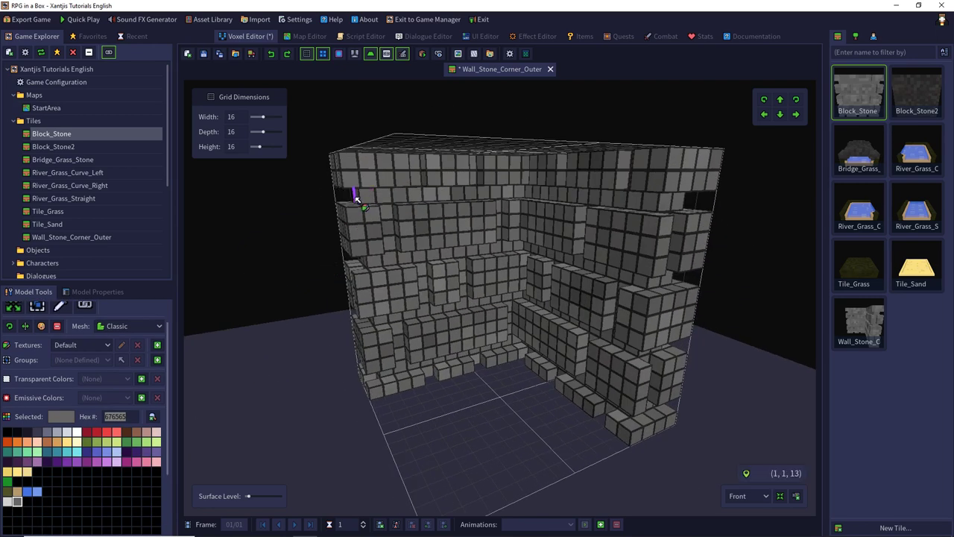
{"action": "left_click_drag", "start_coordinate": [356, 198], "coordinate": [659, 204]}
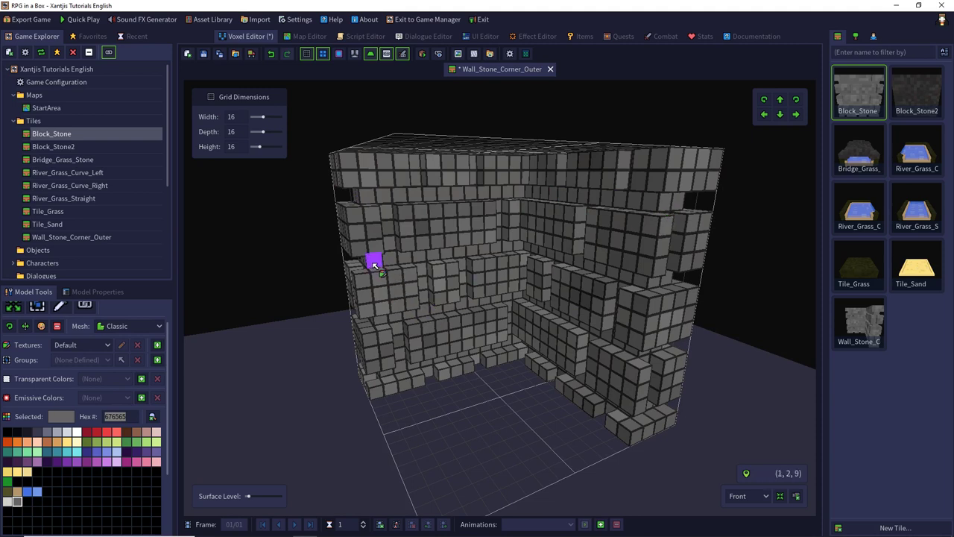
{"action": "left_click_drag", "start_coordinate": [368, 261], "coordinate": [663, 282]}
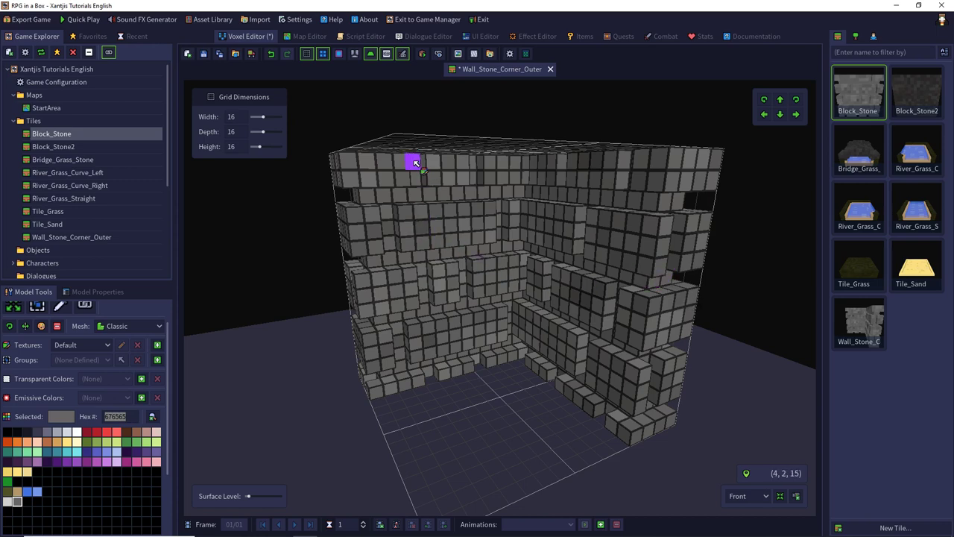
Step: Paint the staggered vertical brick joints on the inner faces of both walls with the same grey
{"action": "left_click_drag", "start_coordinate": [415, 161], "coordinate": [415, 176]}
{"action": "middle_click_drag", "start_coordinate": [450, 177], "coordinate": [433, 186]}
{"action": "right_click_drag", "start_coordinate": [435, 188], "coordinate": [471, 144]}
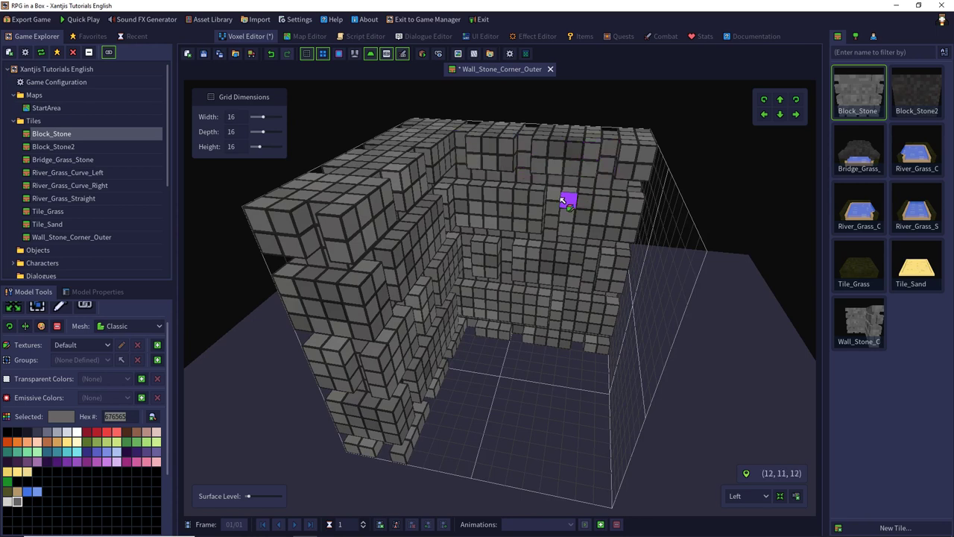
{"action": "right_click_drag", "start_coordinate": [532, 224], "coordinate": [531, 195]}
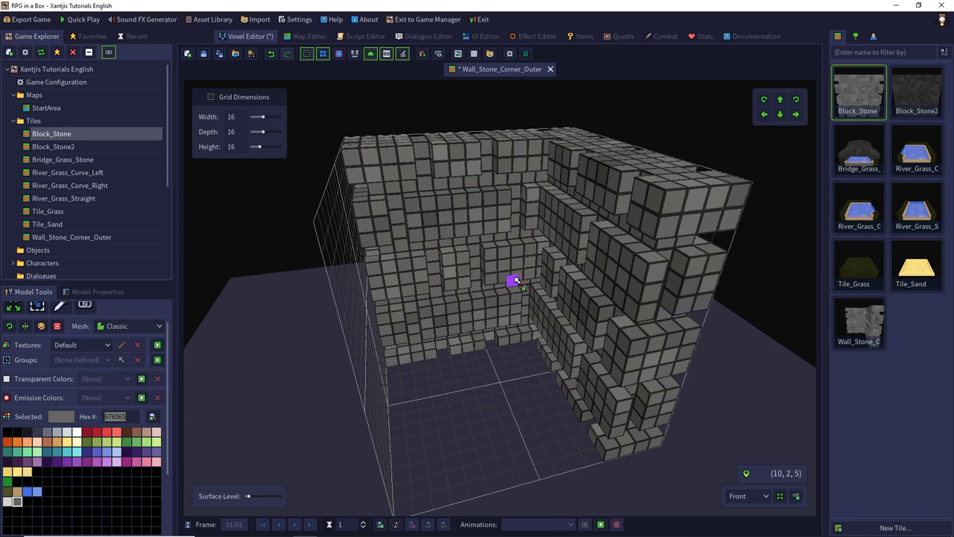
{"action": "right_click_drag", "start_coordinate": [571, 277], "coordinate": [531, 260]}
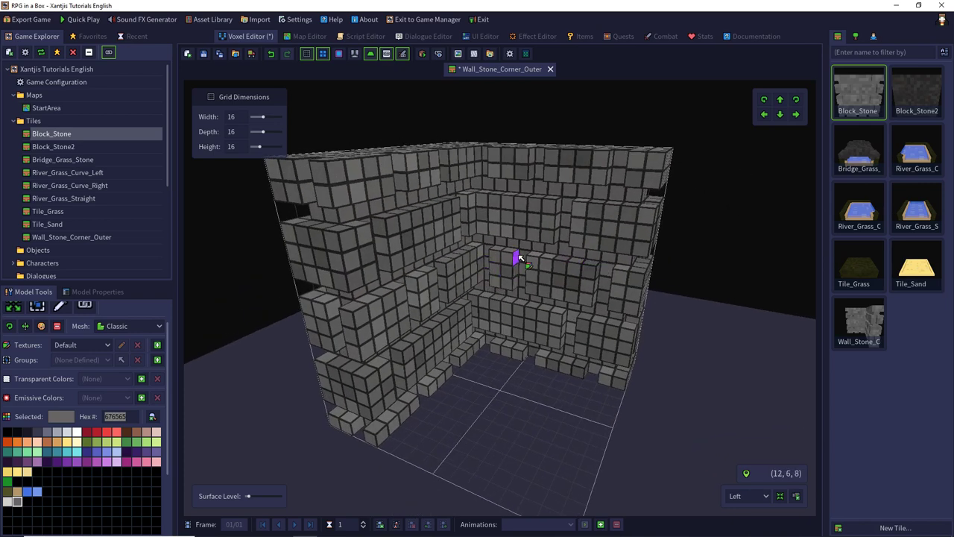
{"action": "left_click_drag", "start_coordinate": [519, 255], "coordinate": [520, 282]}
{"action": "left_click_drag", "start_coordinate": [603, 273], "coordinate": [603, 293]}
{"action": "middle_click_drag", "start_coordinate": [572, 315], "coordinate": [586, 310]}
{"action": "left_click_drag", "start_coordinate": [563, 312], "coordinate": [562, 336]}
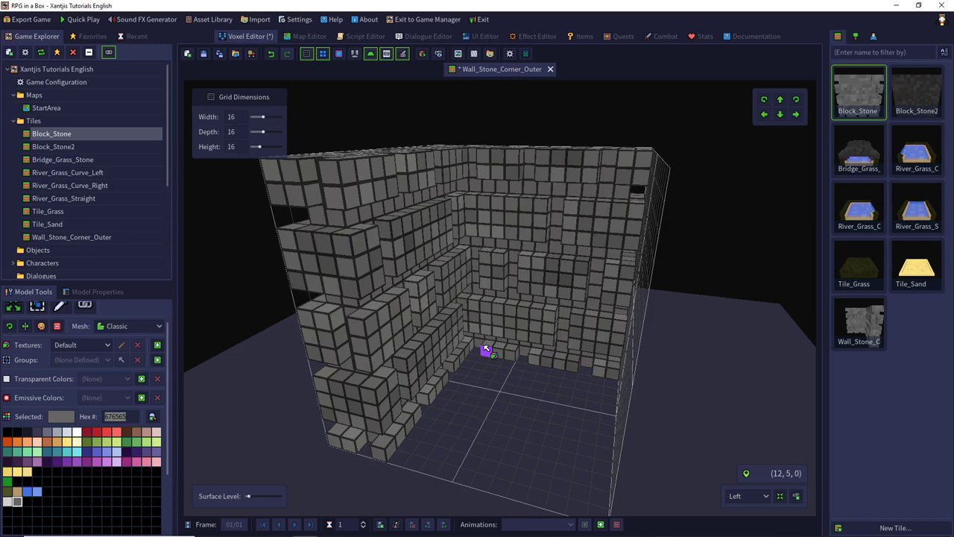
{"action": "middle_click_drag", "start_coordinate": [479, 345], "coordinate": [400, 317]}
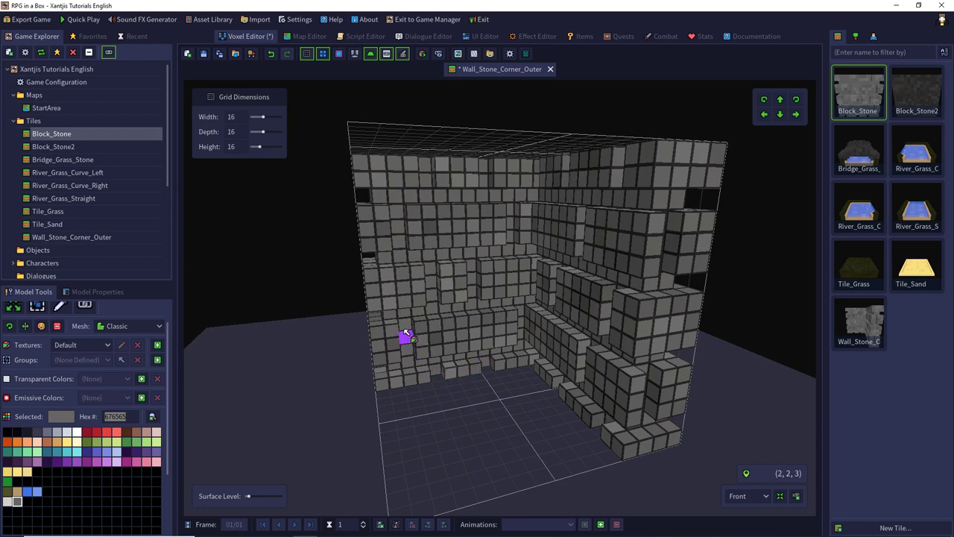
Step: Add voxels to fill the middle of the groove recesses on the open end faces of the right and back walls
{"action": "scroll", "coordinate": [30, 317], "scroll_direction": "up", "scroll_amount": 2}
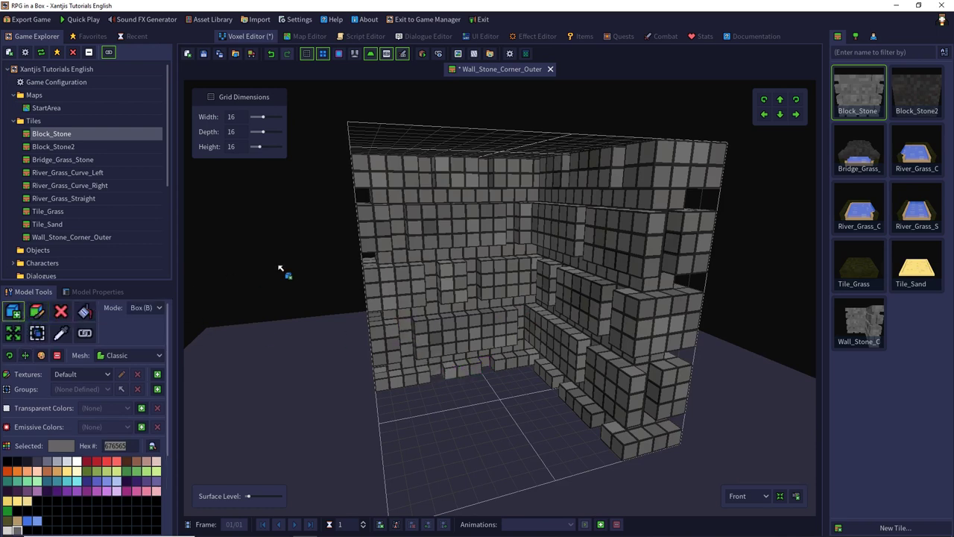
{"action": "right_click_drag", "start_coordinate": [280, 268], "coordinate": [375, 266]}
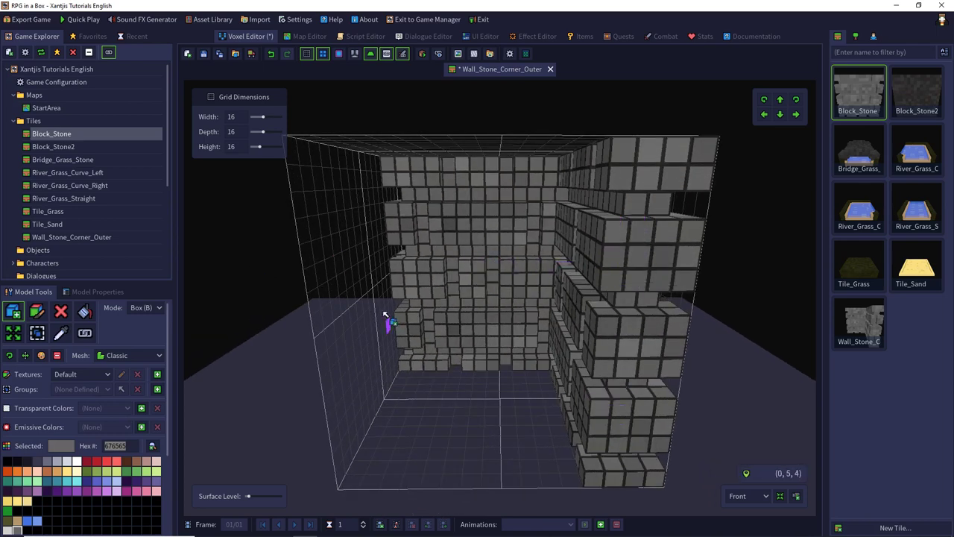
{"action": "right_click_drag", "start_coordinate": [385, 315], "coordinate": [635, 276]}
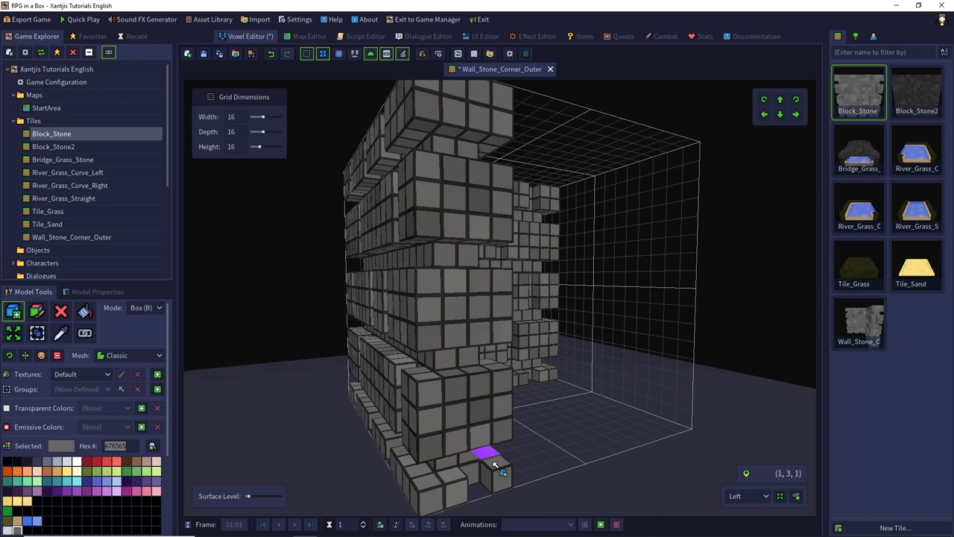
{"action": "right_click_drag", "start_coordinate": [583, 365], "coordinate": [360, 369]}
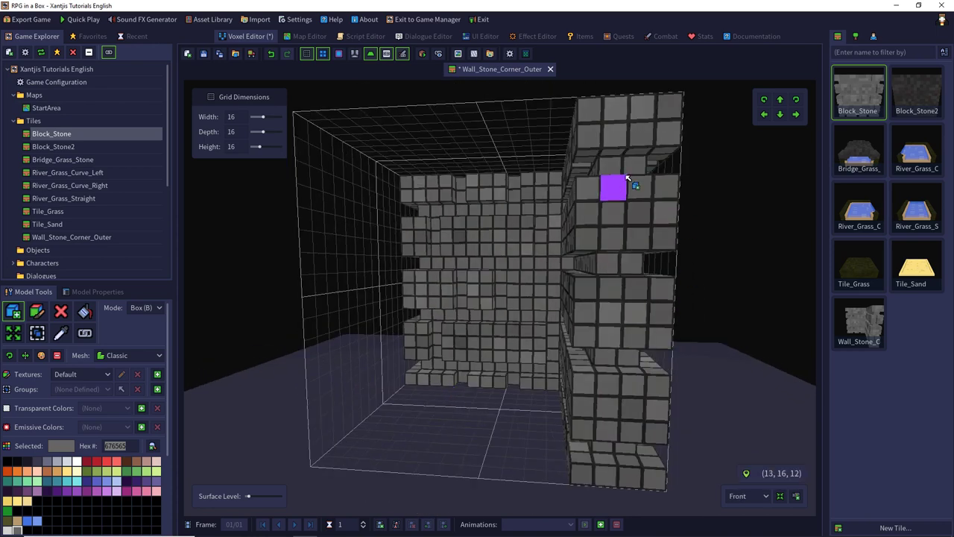
{"action": "left_click", "coordinate": [612, 453]}
{"action": "right_click_drag", "start_coordinate": [413, 262], "coordinate": [596, 263]}
{"action": "right_click_drag", "start_coordinate": [532, 229], "coordinate": [437, 241]}
{"action": "left_click", "coordinate": [392, 230]}
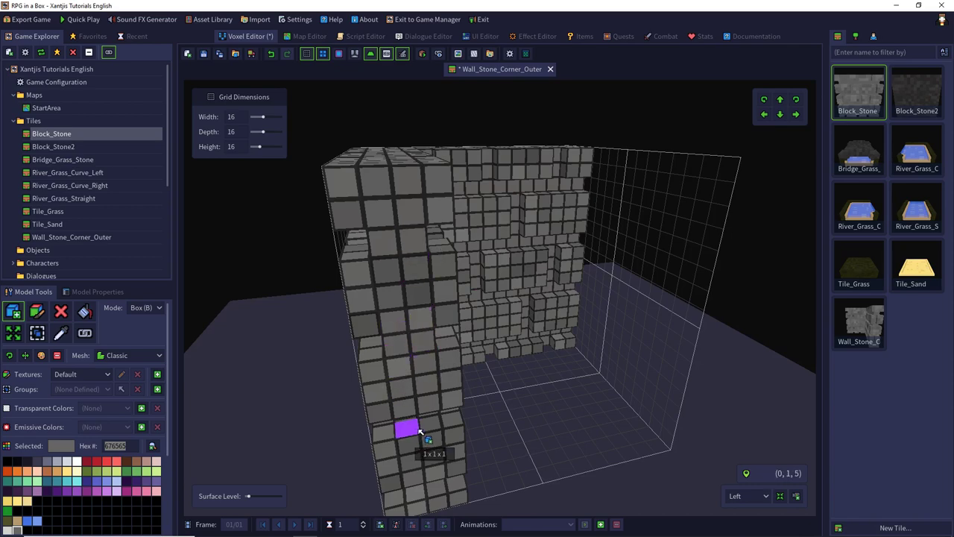
{"action": "right_click_drag", "start_coordinate": [510, 314], "coordinate": [564, 316]}
Step: Save Wall_Stone_Corner_Outer and save a copy of it as a new tile named Wall_Stone_Straight
{"action": "left_click", "coordinate": [764, 498]}
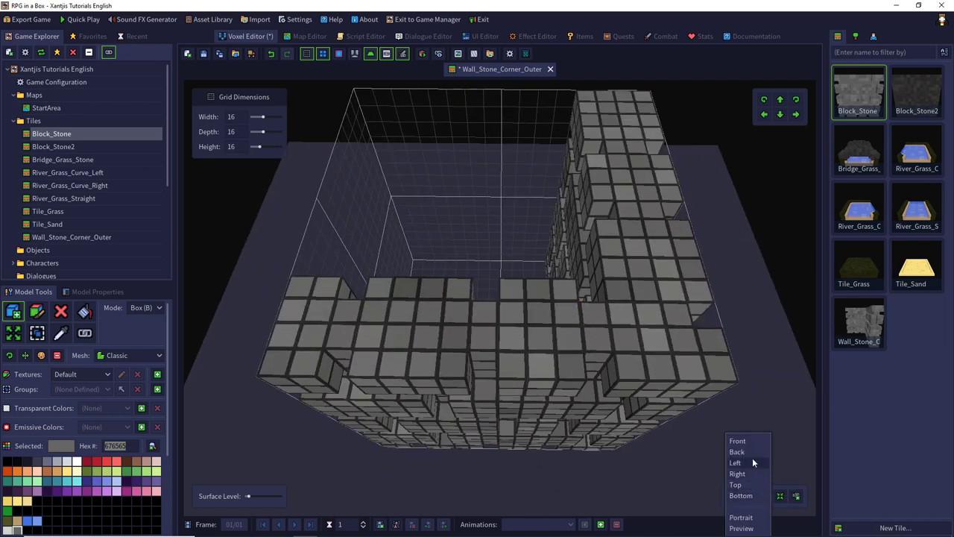
{"action": "left_click", "coordinate": [750, 443]}
{"action": "right_click_drag", "start_coordinate": [682, 216], "coordinate": [684, 247]}
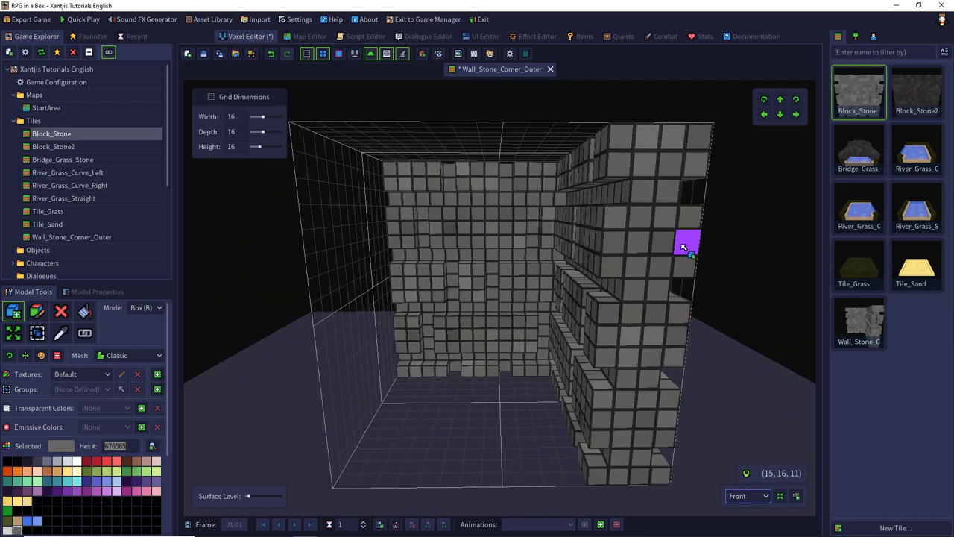
{"action": "left_click", "coordinate": [795, 100]}
{"action": "right_click_drag", "start_coordinate": [688, 159], "coordinate": [633, 231]}
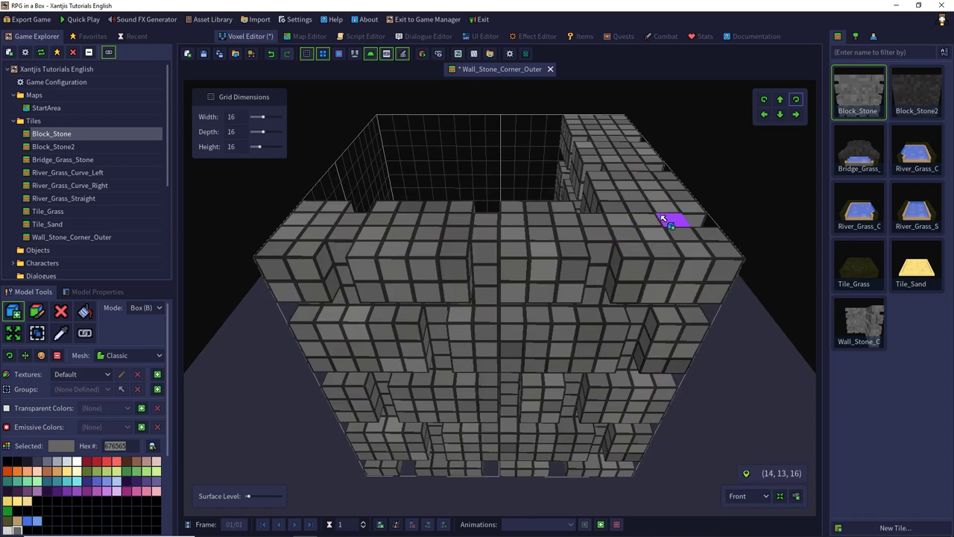
{"action": "left_click", "coordinate": [206, 53]}
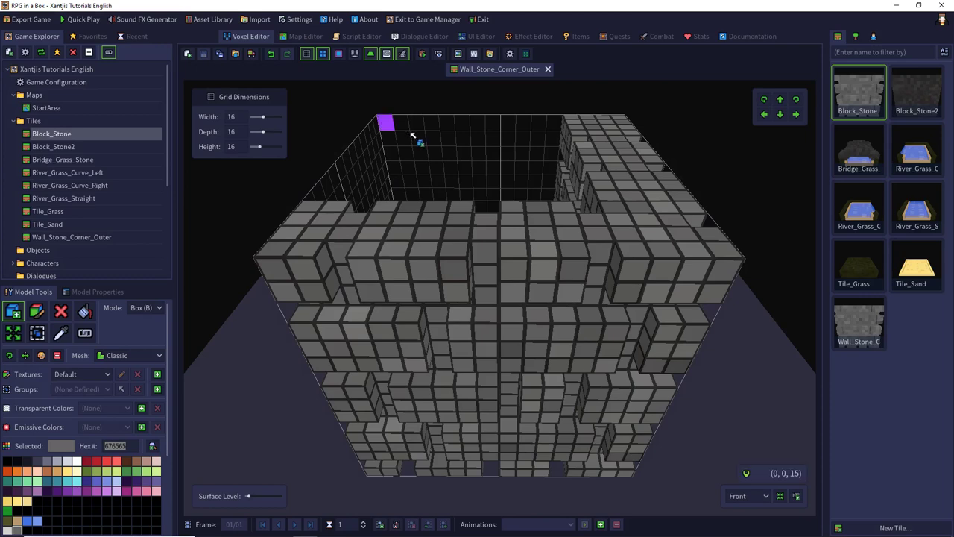
{"action": "left_click", "coordinate": [219, 55]}
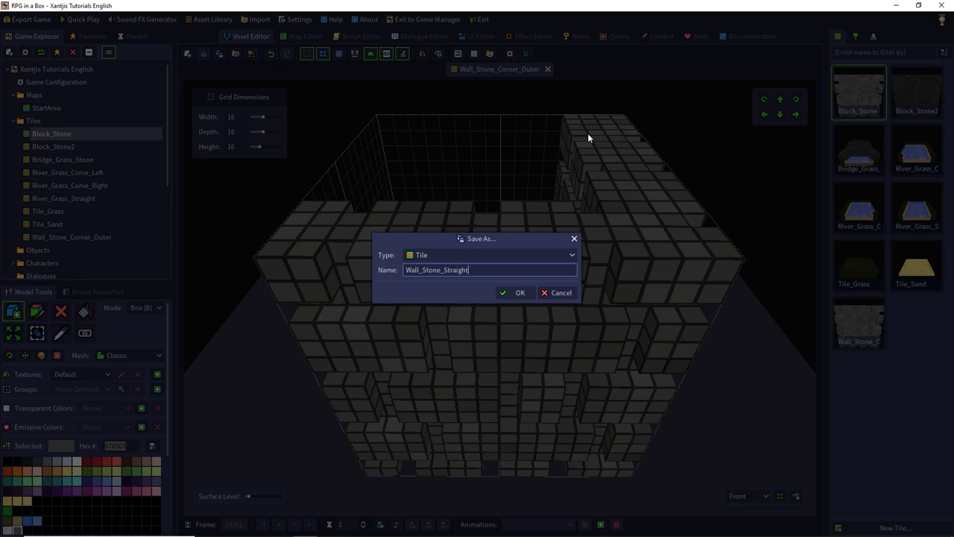
{"action": "key", "text": "Return"}
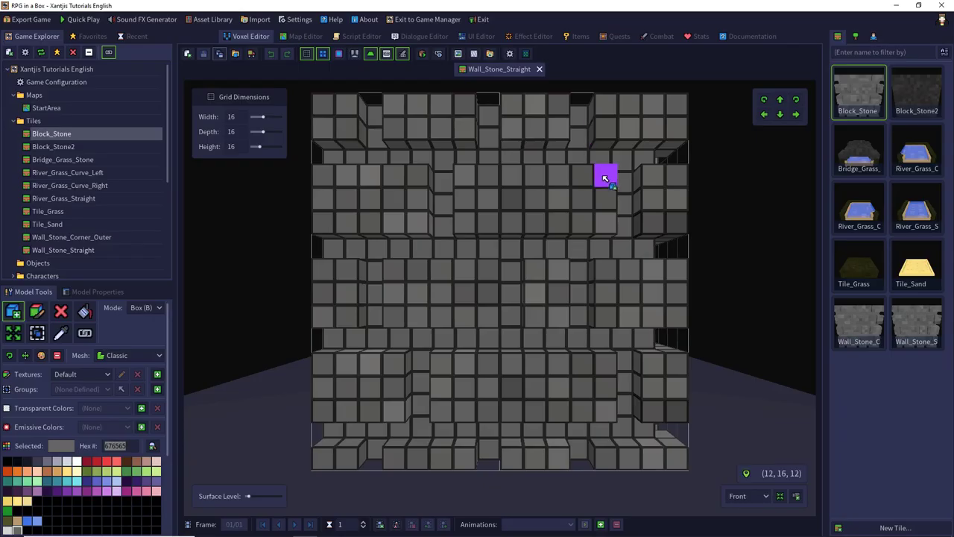
Step: Remove the full-height side wall from Wall_Stone_Straight with a box, leaving only the straight back wall
{"action": "right_click_drag", "start_coordinate": [605, 178], "coordinate": [138, 262]}
{"action": "right_click_drag", "start_coordinate": [371, 201], "coordinate": [324, 226]}
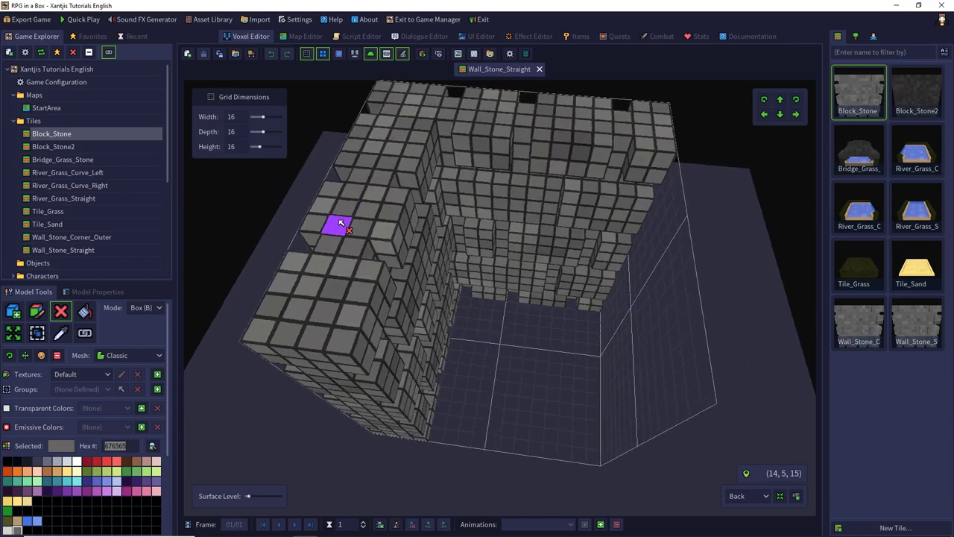
{"action": "left_click_drag", "start_coordinate": [365, 138], "coordinate": [436, 441]}
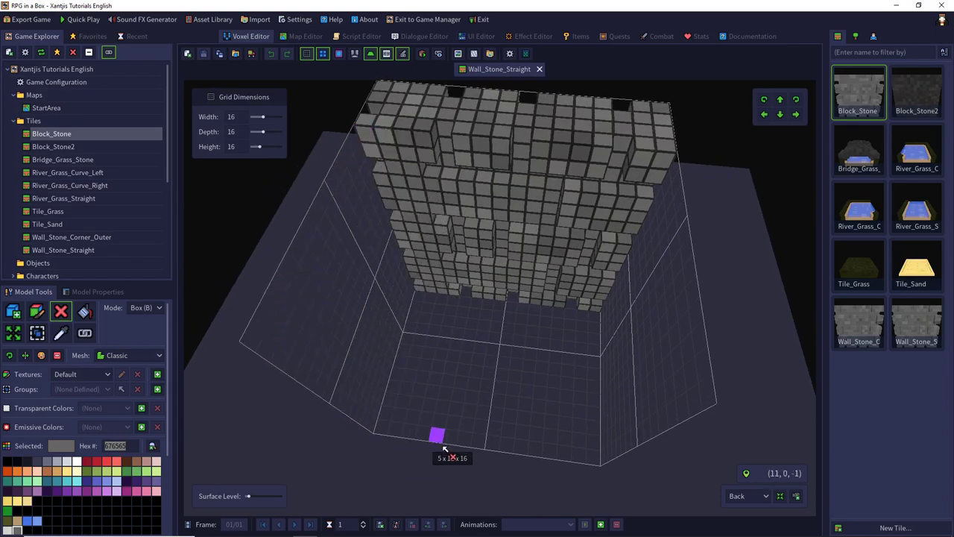
Step: Carve the missing grooves and vertical brick joints into the newly exposed end section of the straight wall's inner face
{"action": "right_click_drag", "start_coordinate": [457, 353], "coordinate": [404, 213]}
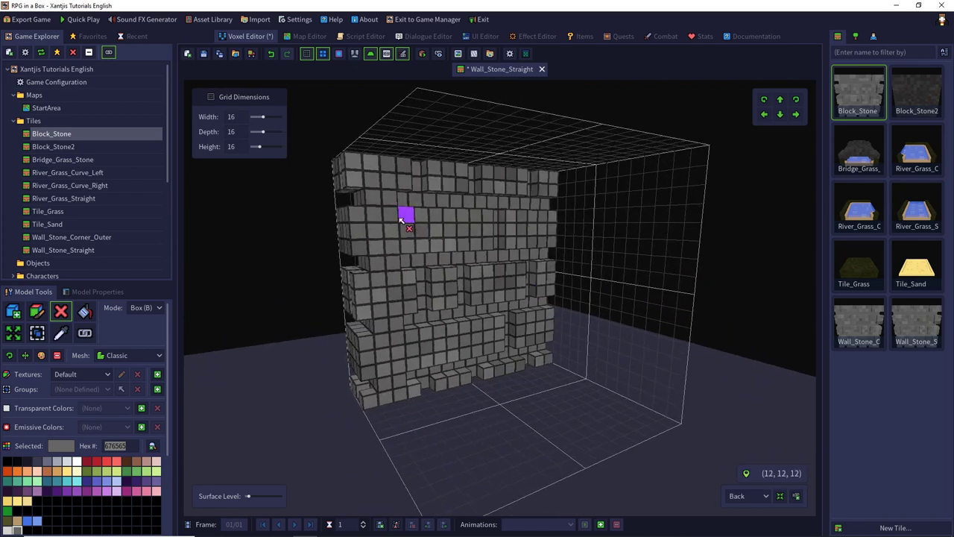
{"action": "right_click_drag", "start_coordinate": [394, 247], "coordinate": [392, 325]}
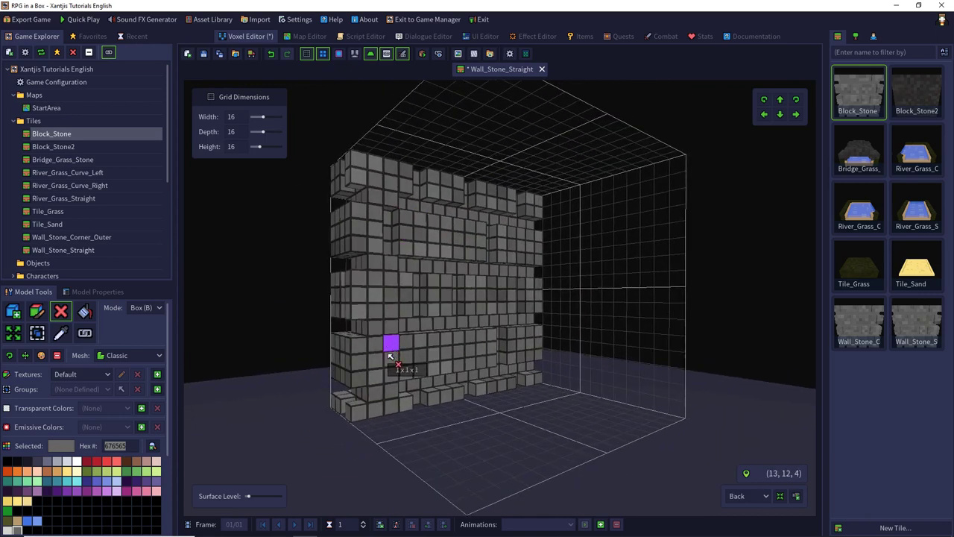
{"action": "left_click_drag", "start_coordinate": [390, 372], "coordinate": [390, 376]}
{"action": "left_click", "coordinate": [389, 388]}
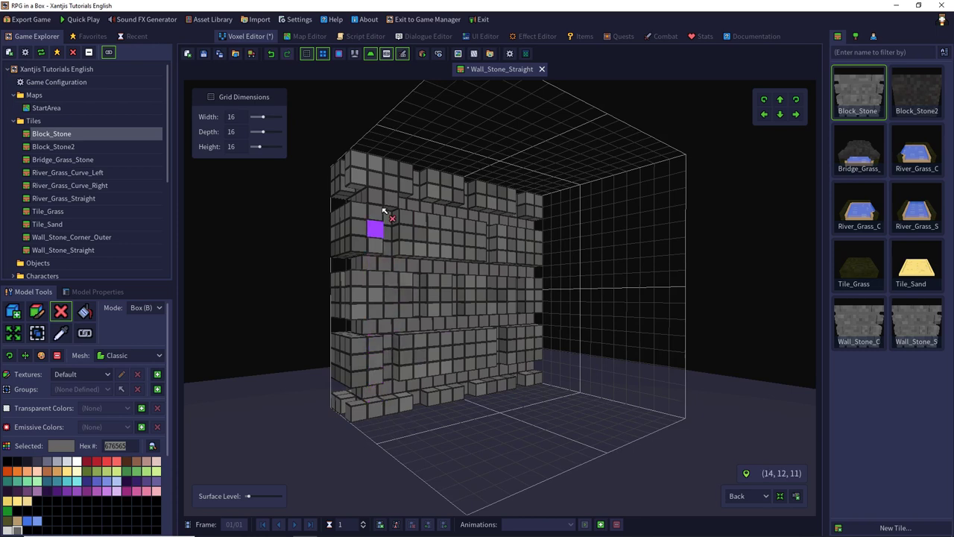
Step: Add voxels to fill the middle of the groove recesses on the straight wall's end faces and save Wall_Stone_Straight
{"action": "middle_click_drag", "start_coordinate": [372, 216], "coordinate": [559, 227]}
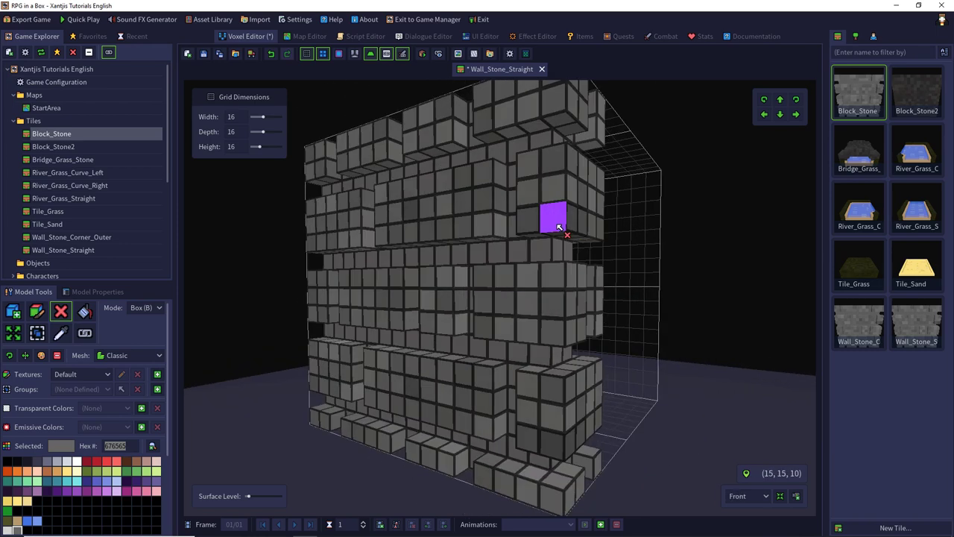
{"action": "right_click_drag", "start_coordinate": [559, 228], "coordinate": [202, 305]}
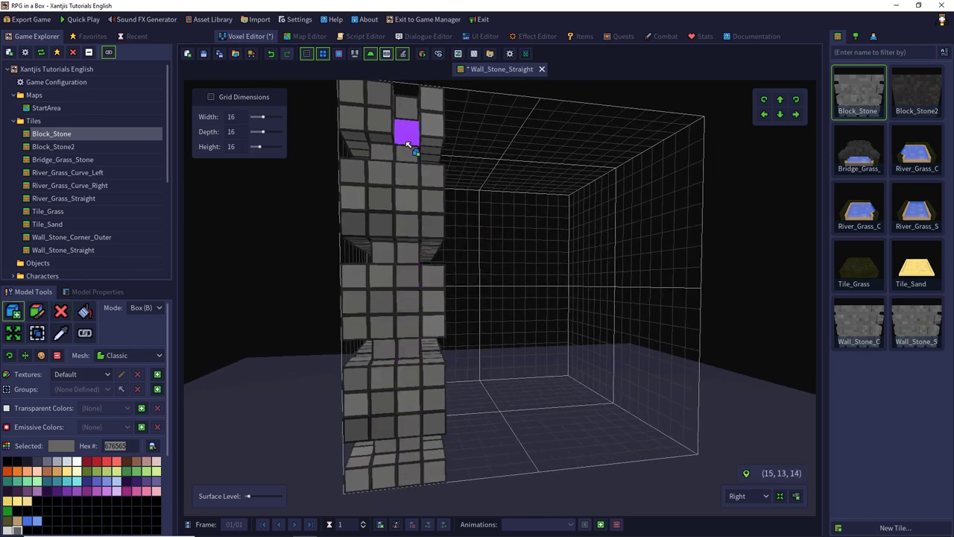
{"action": "right_click_drag", "start_coordinate": [376, 171], "coordinate": [359, 196]}
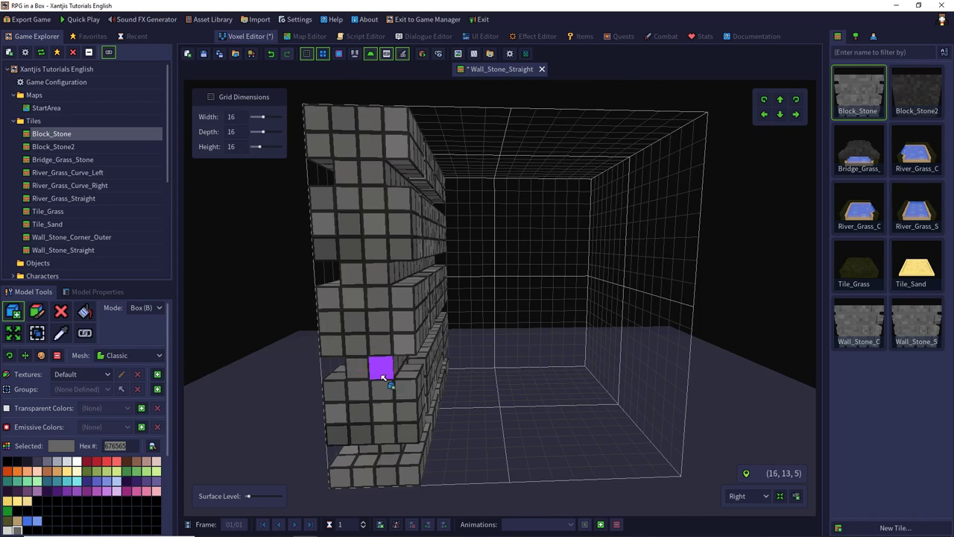
{"action": "middle_click_drag", "start_coordinate": [349, 358], "coordinate": [722, 334]}
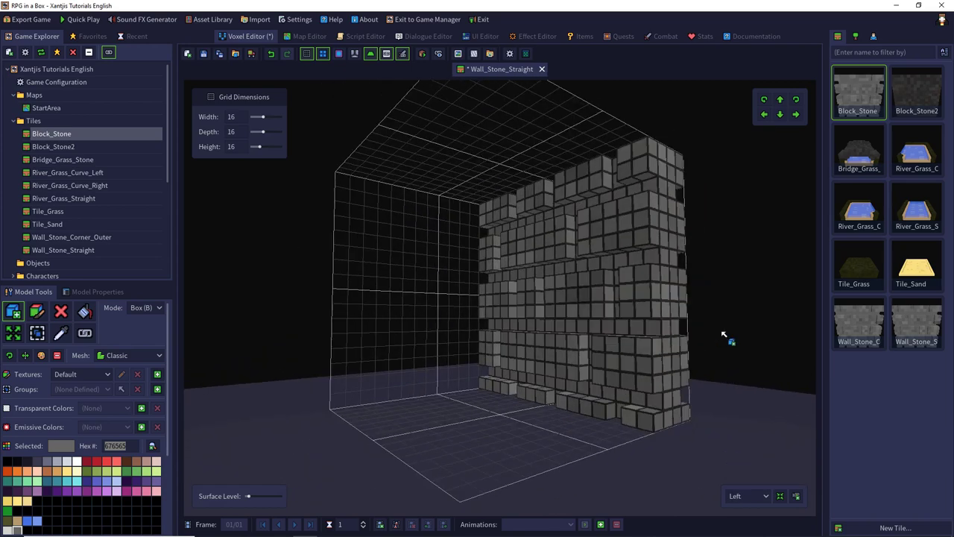
{"action": "right_click_drag", "start_coordinate": [723, 334], "coordinate": [505, 335]}
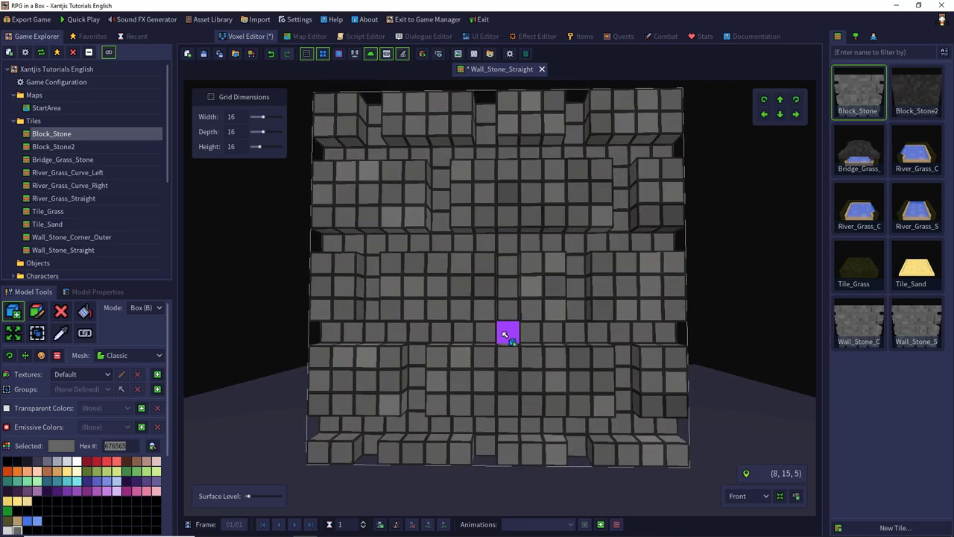
{"action": "key", "text": "ctrl+s"}
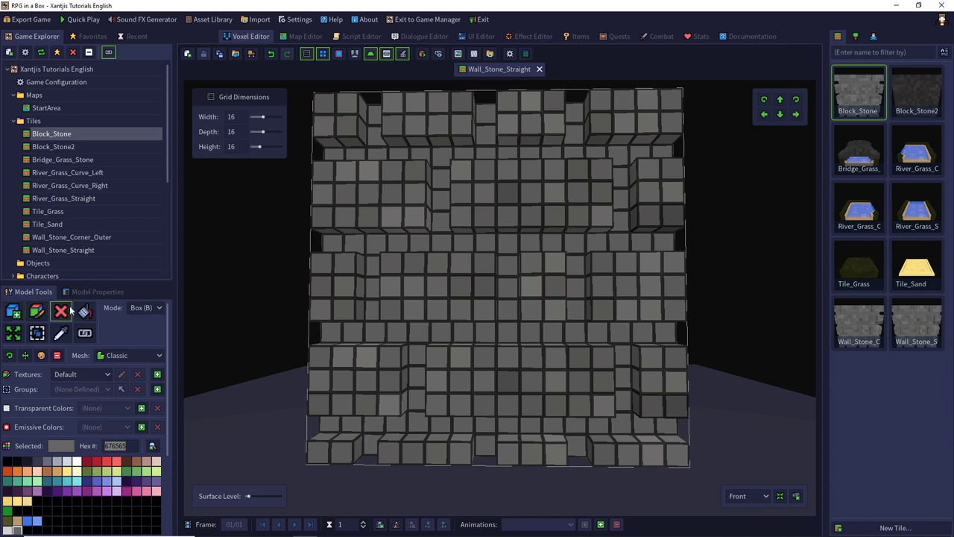
Step: Remove most of the straight wall with a full-height box, leaving only a four-voxel-wide column at its end
{"action": "mouse_move", "coordinate": [347, 195]}
{"action": "middle_mouse_down"}
{"action": "mouse_move", "coordinate": [330, 300]}
{"action": "mouse_move", "coordinate": [347, 344]}
{"action": "middle_mouse_up"}
{"action": "middle_click_drag", "start_coordinate": [477, 349], "coordinate": [509, 313]}
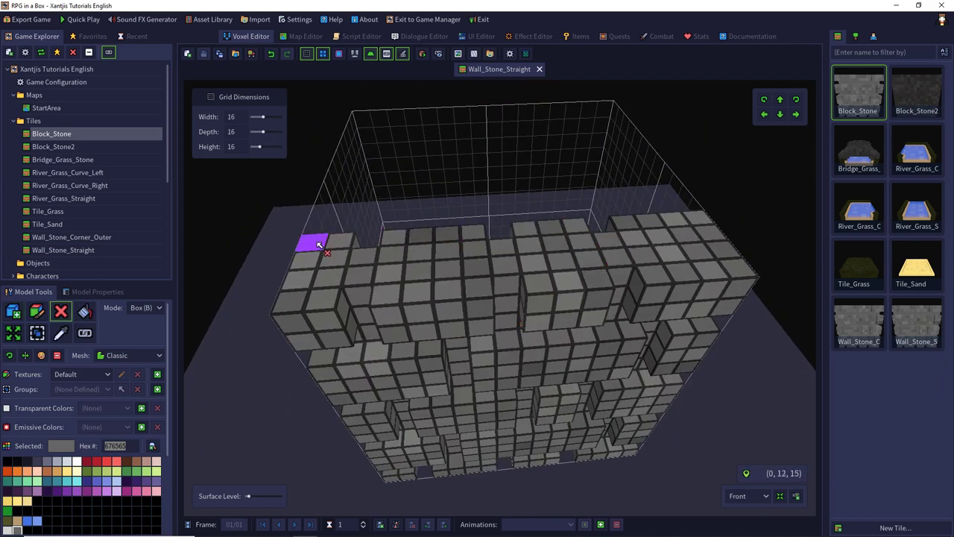
{"action": "mouse_move", "coordinate": [318, 245]}
{"action": "left_mouse_down"}
{"action": "mouse_move", "coordinate": [600, 448]}
{"action": "mouse_move", "coordinate": [569, 463]}
{"action": "left_mouse_up"}
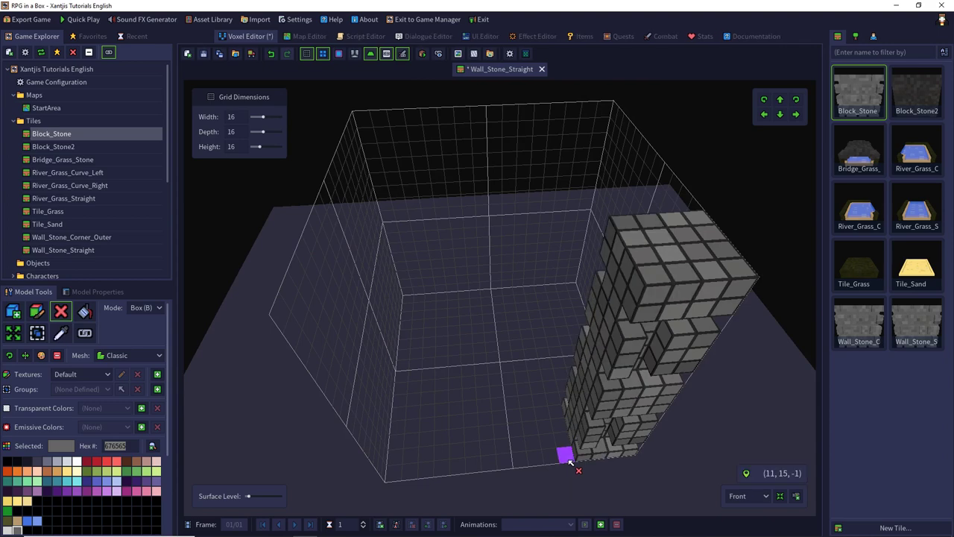
Step: Add voxels to fill the upper vertical brick joint on the column's front and the recesses on its exposed faces
{"action": "left_click", "coordinate": [13, 310]}
{"action": "middle_click_drag", "start_coordinate": [471, 360], "coordinate": [524, 315]}
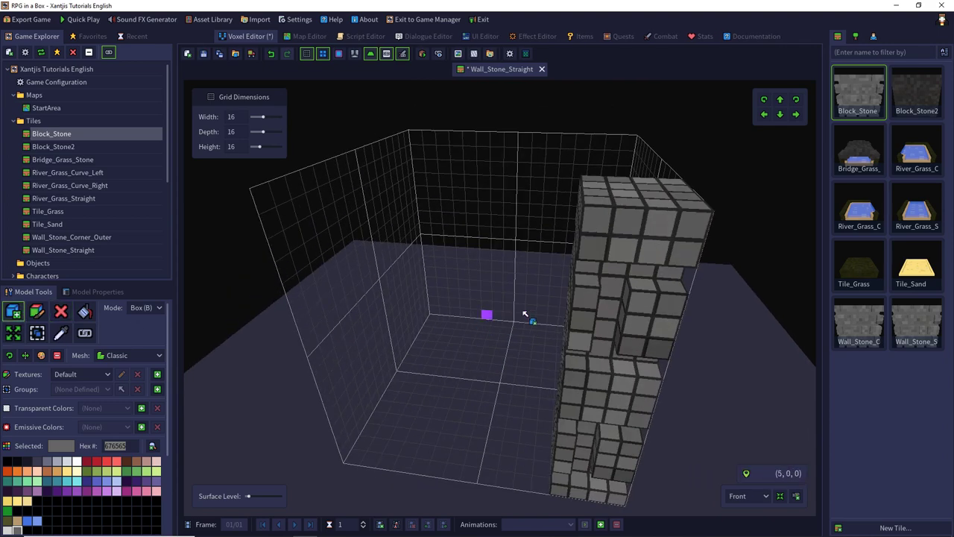
{"action": "left_click_drag", "start_coordinate": [611, 296], "coordinate": [605, 328]}
{"action": "right_click_drag", "start_coordinate": [602, 332], "coordinate": [577, 279]}
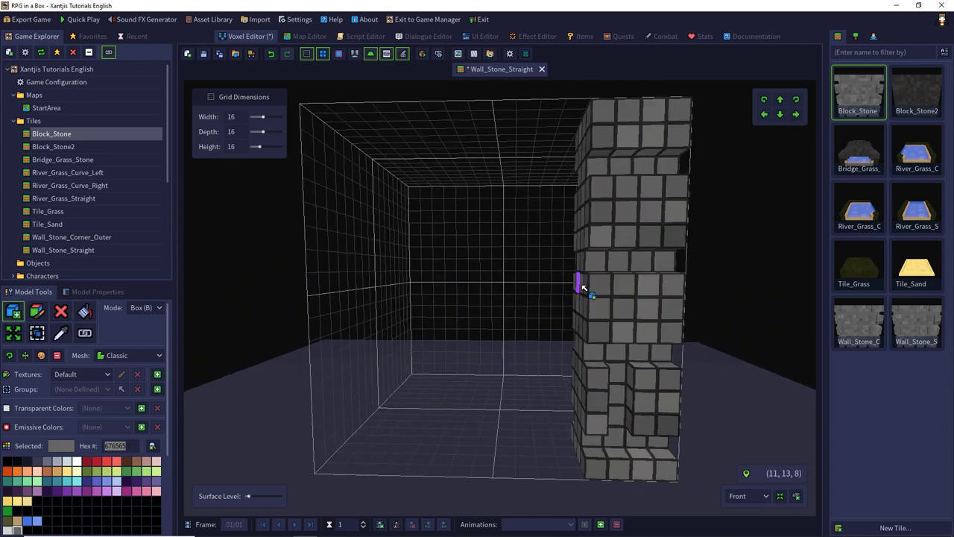
{"action": "right_click_drag", "start_coordinate": [519, 342], "coordinate": [406, 228]}
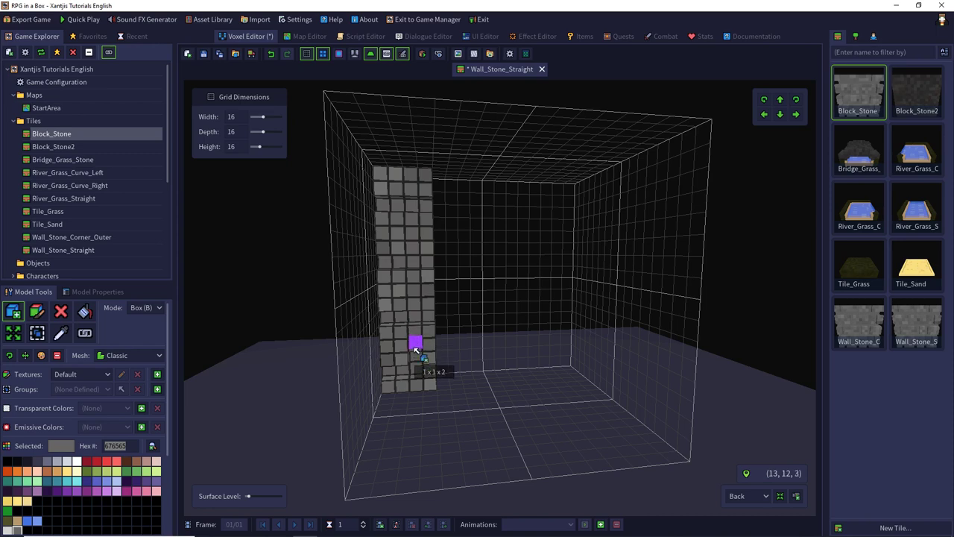
{"action": "right_click_drag", "start_coordinate": [415, 355], "coordinate": [339, 328]}
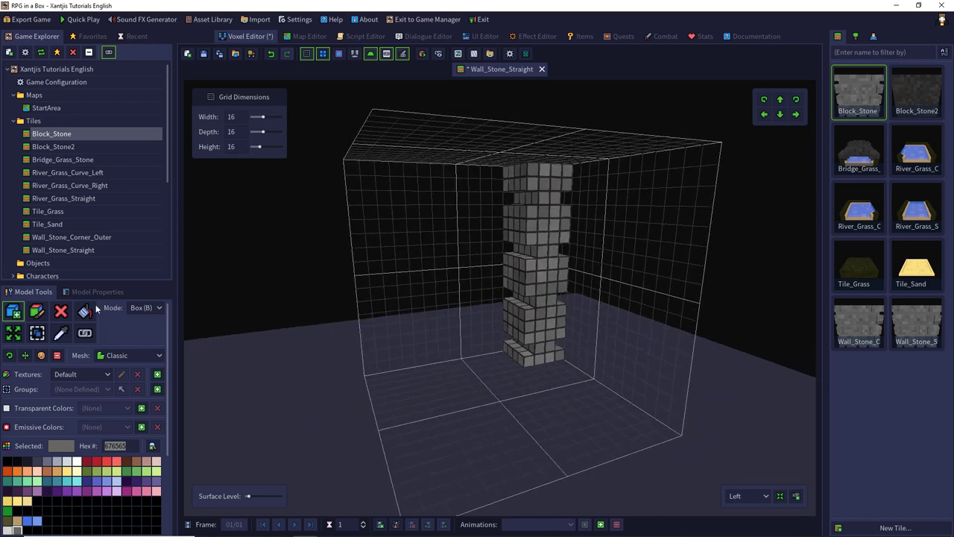
Step: Carve the horizontal grooves around the column's exposed corner, then fill the groove middles and the remaining lower brick joint
{"action": "left_click", "coordinate": [61, 312]}
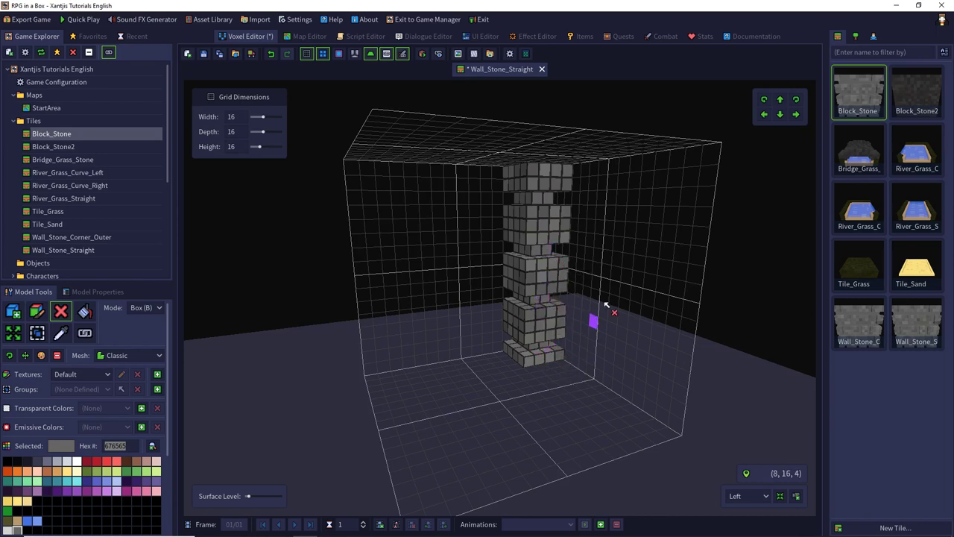
{"action": "middle_click_drag", "start_coordinate": [604, 303], "coordinate": [439, 292]}
{"action": "scroll", "coordinate": [505, 284], "scroll_direction": "up", "scroll_amount": 2}
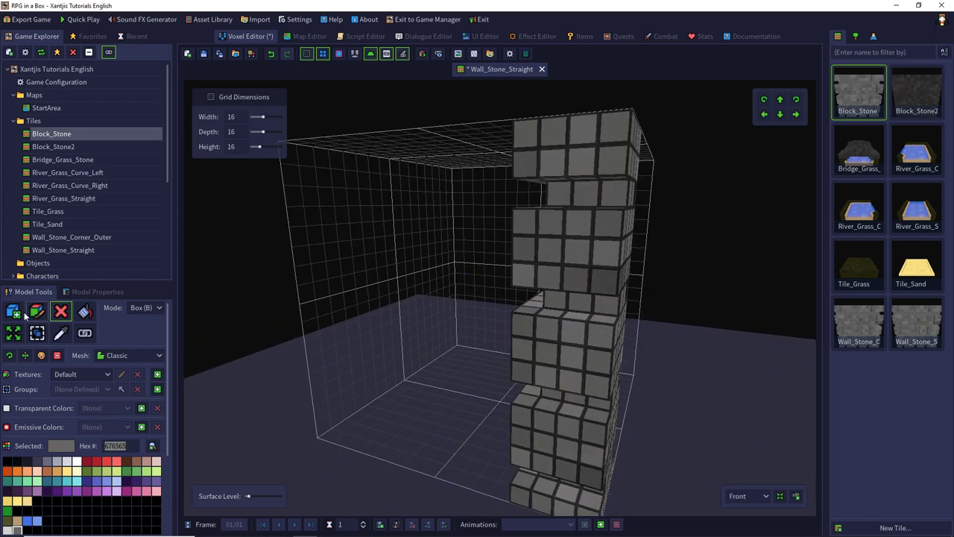
{"action": "left_click", "coordinate": [13, 311]}
{"action": "left_click", "coordinate": [559, 198]}
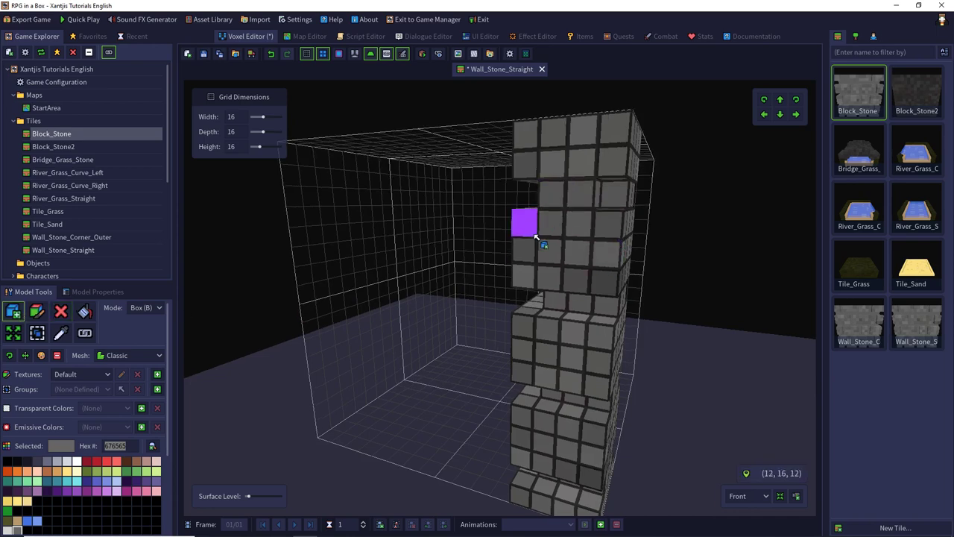
{"action": "middle_click_drag", "start_coordinate": [537, 236], "coordinate": [569, 215]}
{"action": "left_click", "coordinate": [640, 272]}
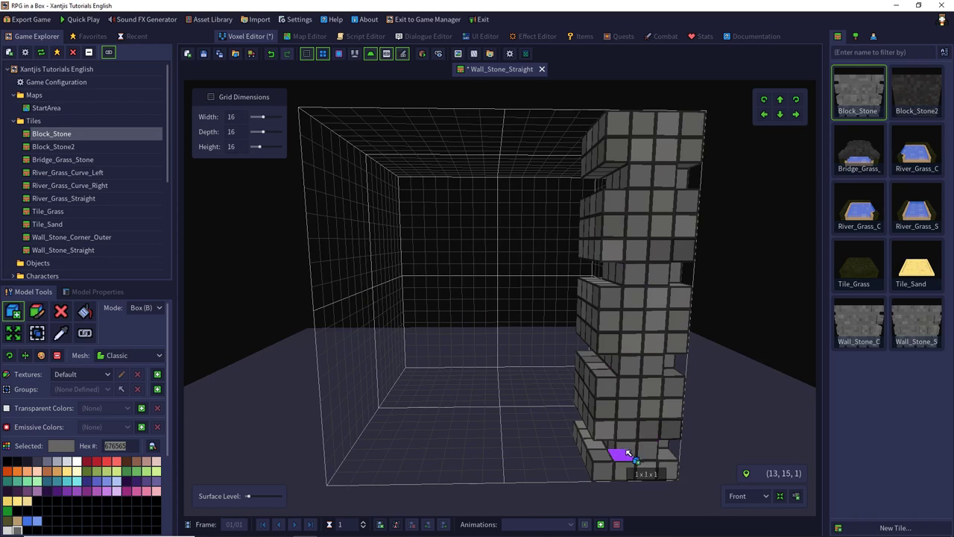
{"action": "right_click_drag", "start_coordinate": [539, 306], "coordinate": [515, 351]}
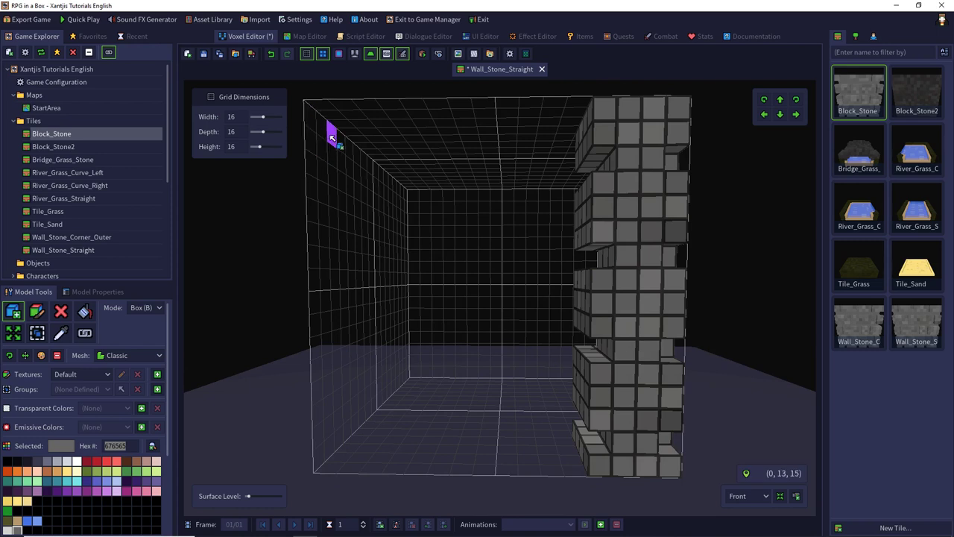
Step: Select all voxels of the finished column and copy them
{"action": "key", "text": "ctrl+a"}
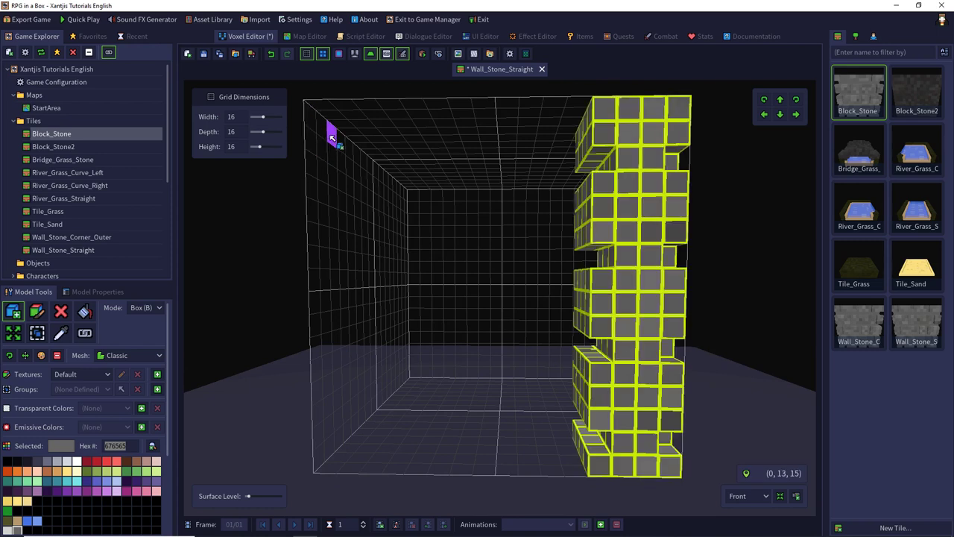
{"action": "key", "text": "ctrl+c"}
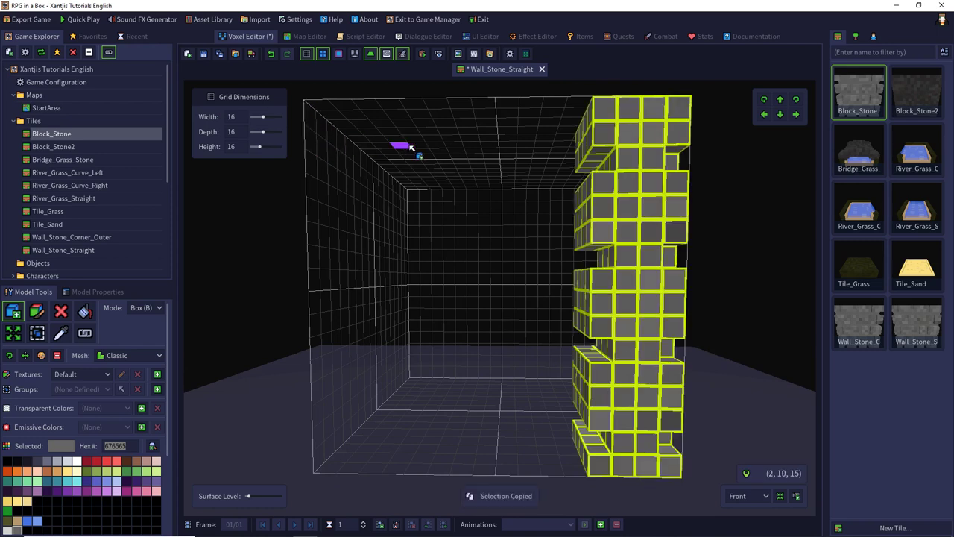
{"action": "right_click_drag", "start_coordinate": [404, 145], "coordinate": [423, 162]}
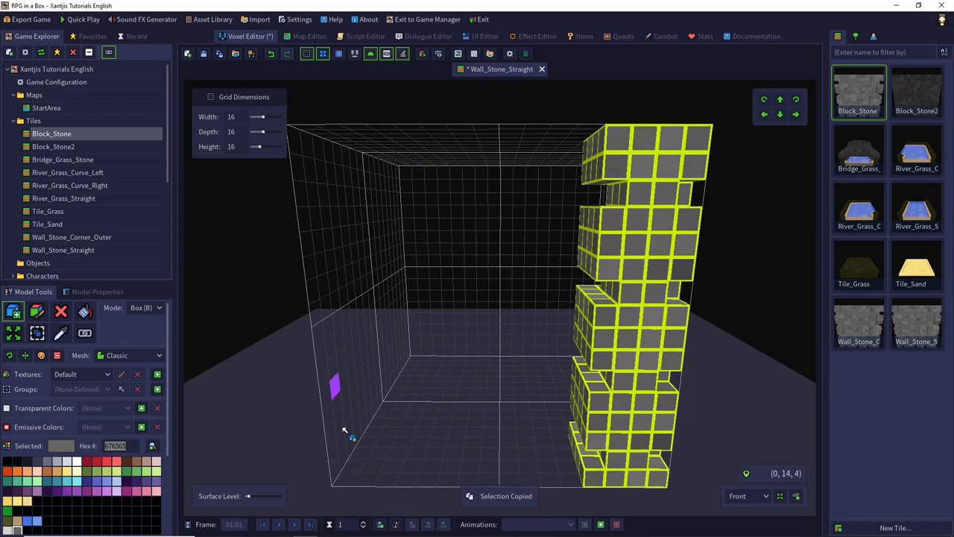
Step: Undo the column edits until the complete straight wall is restored, and save Wall_Stone_Straight
{"action": "left_click", "coordinate": [272, 53]}
{"action": "left_click", "coordinate": [272, 53]}
{"action": "left_click", "coordinate": [272, 53]}
{"action": "left_click", "coordinate": [272, 53]}
{"action": "left_click", "coordinate": [272, 53]}
{"action": "left_click", "coordinate": [272, 53]}
{"action": "left_click", "coordinate": [273, 53]}
{"action": "left_click", "coordinate": [272, 54]}
{"action": "left_click", "coordinate": [272, 55]}
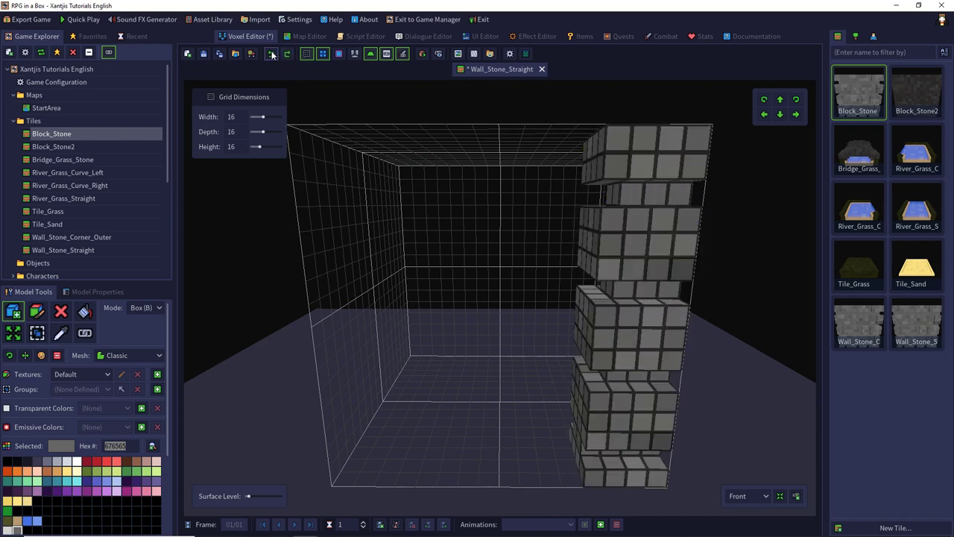
{"action": "left_click", "coordinate": [273, 55]}
{"action": "left_click", "coordinate": [272, 54]}
{"action": "left_click", "coordinate": [272, 54]}
{"action": "left_click", "coordinate": [272, 54]}
{"action": "left_click", "coordinate": [272, 54]}
{"action": "left_click", "coordinate": [272, 54]}
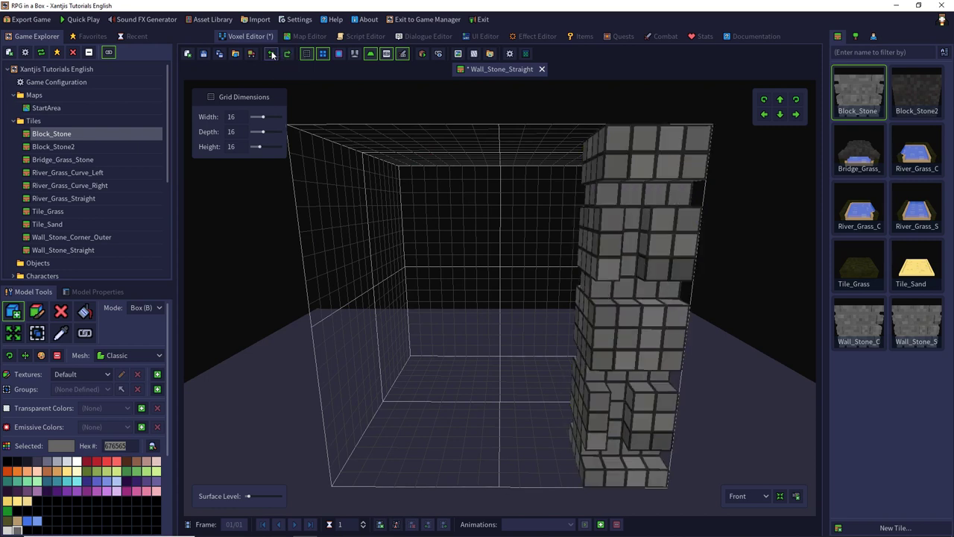
{"action": "left_click", "coordinate": [272, 54]}
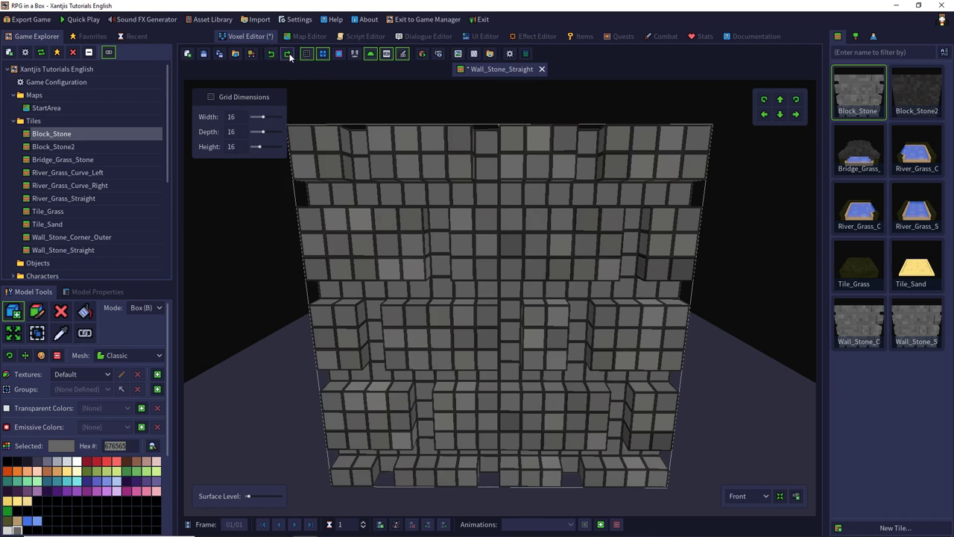
{"action": "left_click", "coordinate": [289, 53]}
{"action": "left_click", "coordinate": [272, 55]}
{"action": "left_click", "coordinate": [202, 53]}
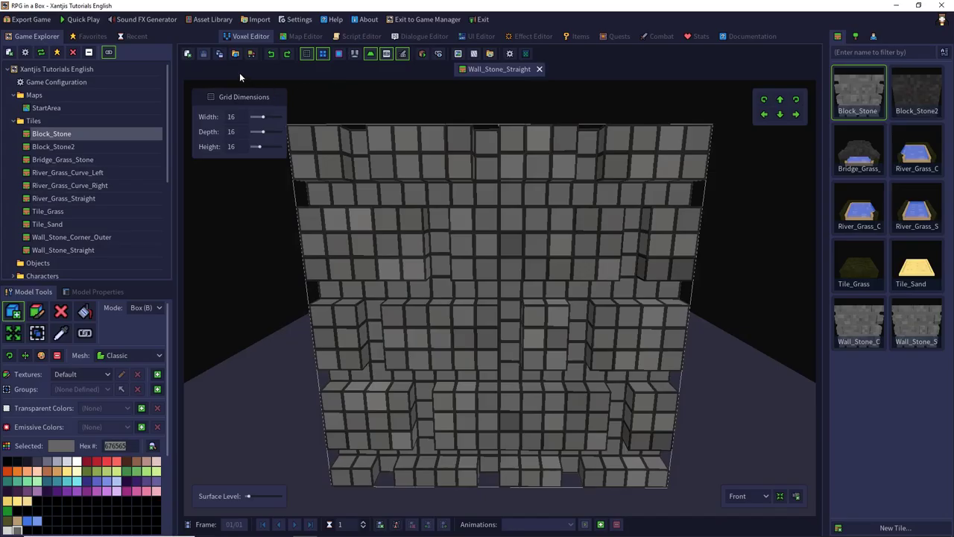
Step: Create a new passable tile named Wall_Stone_Corner_Inner with a 16 x 16 x 16 grid
{"action": "left_click", "coordinate": [219, 57]}
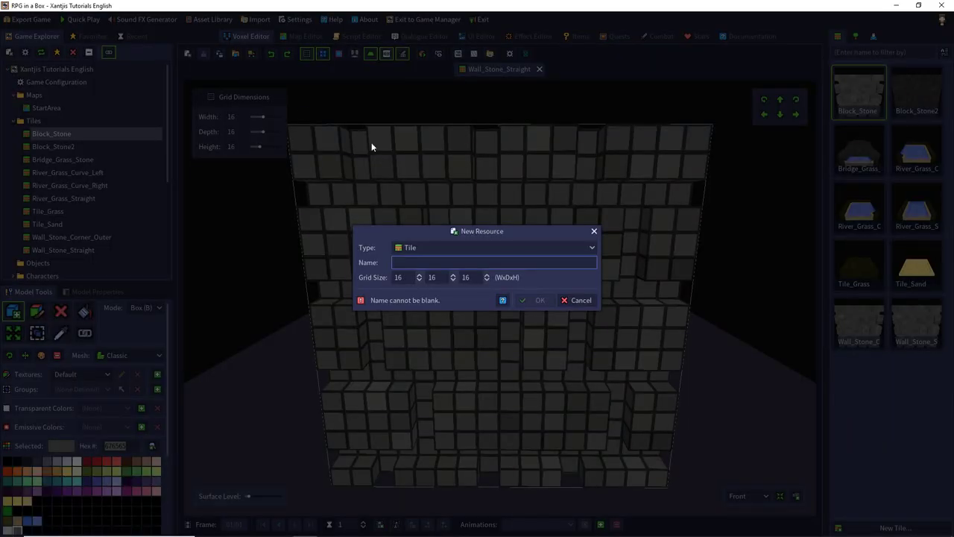
{"action": "type", "text": "Q"}
{"action": "key", "text": "BackSpace"}
{"action": "type", "text": "Wall_S"}
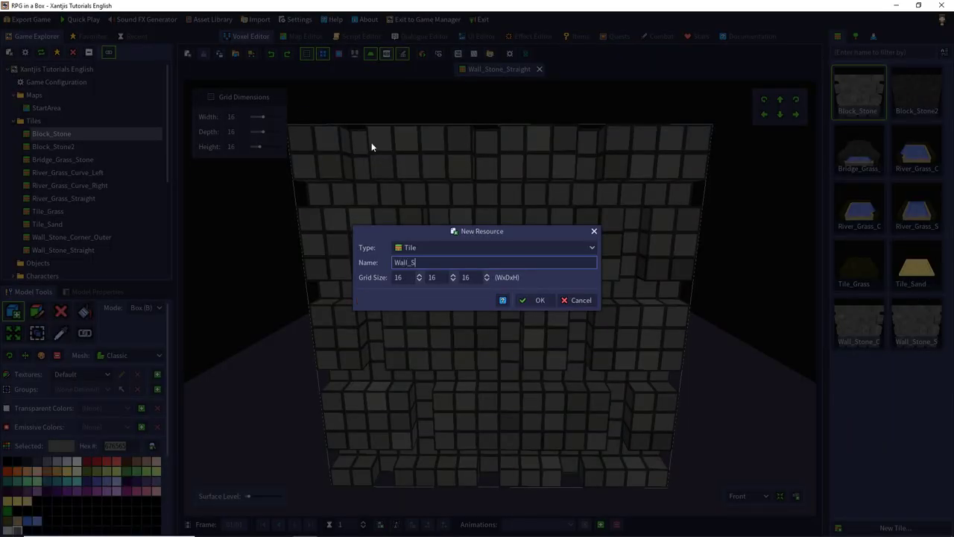
{"action": "type", "text": "tone_Corner_Inner"}
{"action": "key", "text": "Return"}
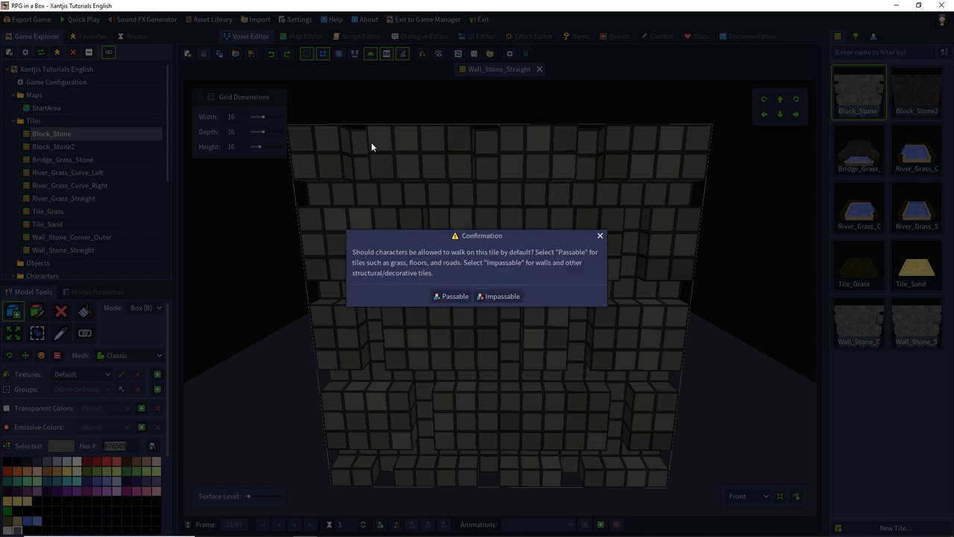
{"action": "left_click", "coordinate": [462, 296]}
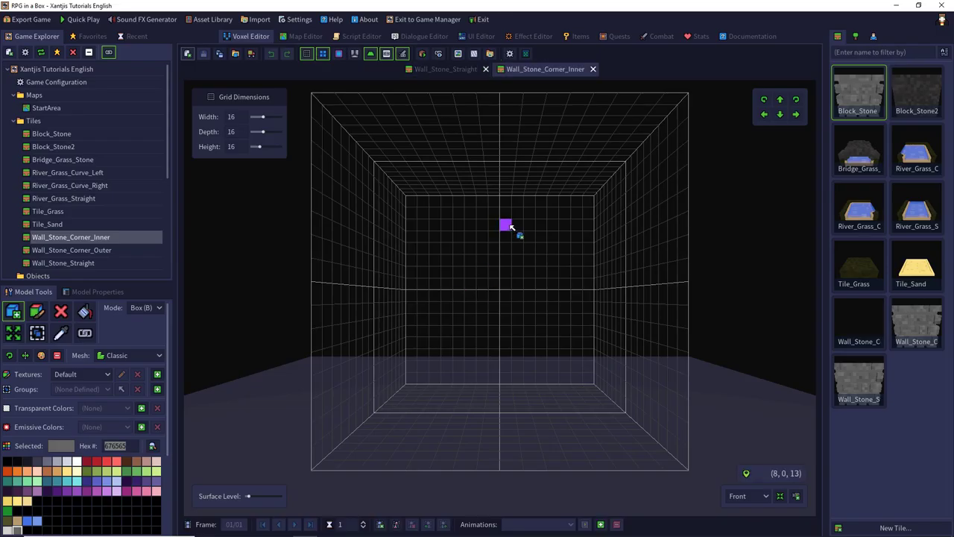
Step: Paste the copied column into Wall_Stone_Corner_Inner, accept its position and save the tile
{"action": "key", "text": "ctrl+v"}
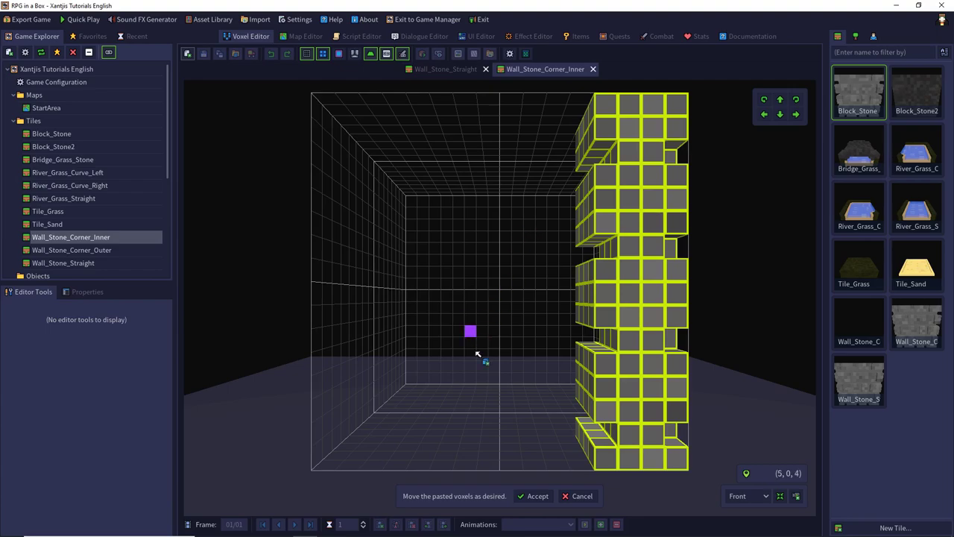
{"action": "left_click", "coordinate": [532, 495]}
{"action": "key", "text": "ctrl+s"}
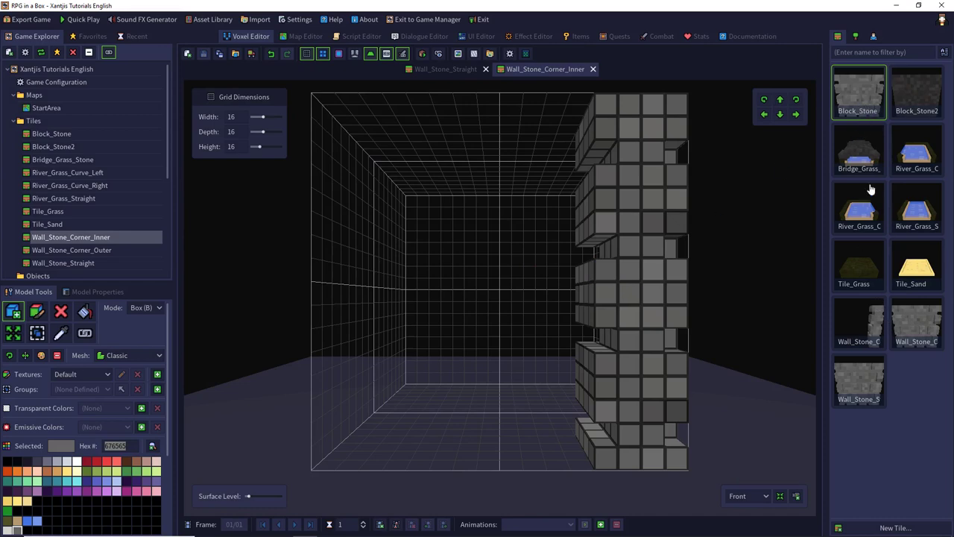
Step: Check the Passable property of Block_Stone and Wall_Stone_Corner_Inner, then turn Passable on for Wall_Stone_Corner_Outer
{"action": "double_click", "coordinate": [864, 91]}
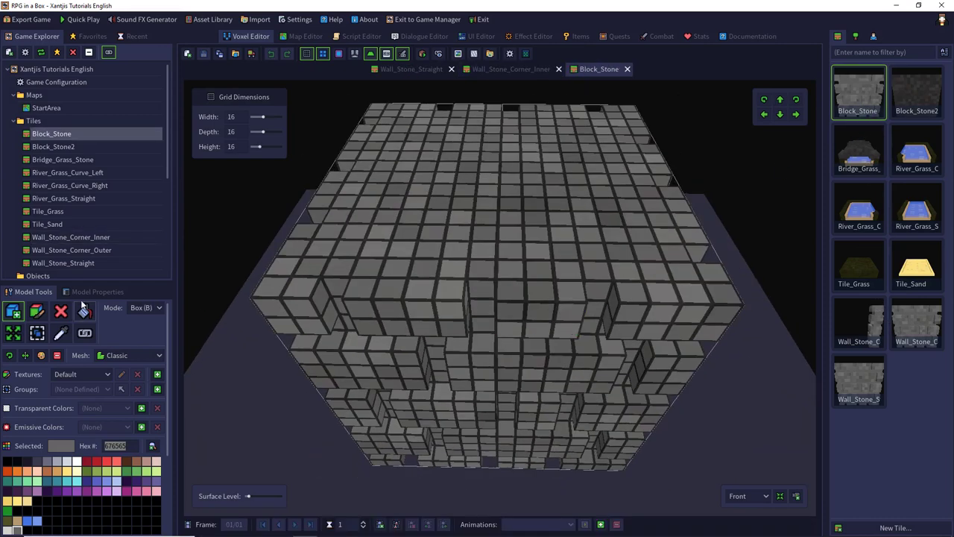
{"action": "left_click", "coordinate": [95, 292]}
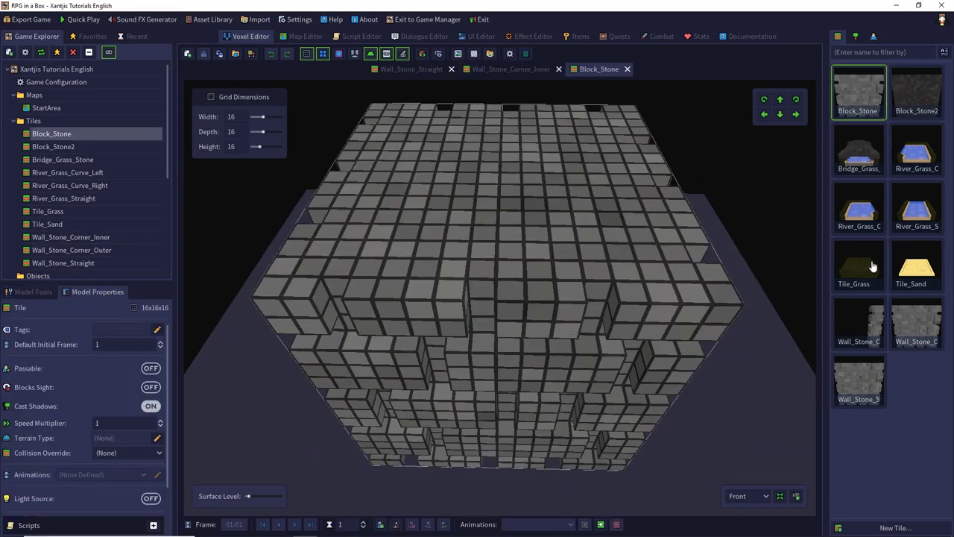
{"action": "double_click", "coordinate": [854, 323]}
{"action": "right_click_drag", "start_coordinate": [416, 225], "coordinate": [206, 351]}
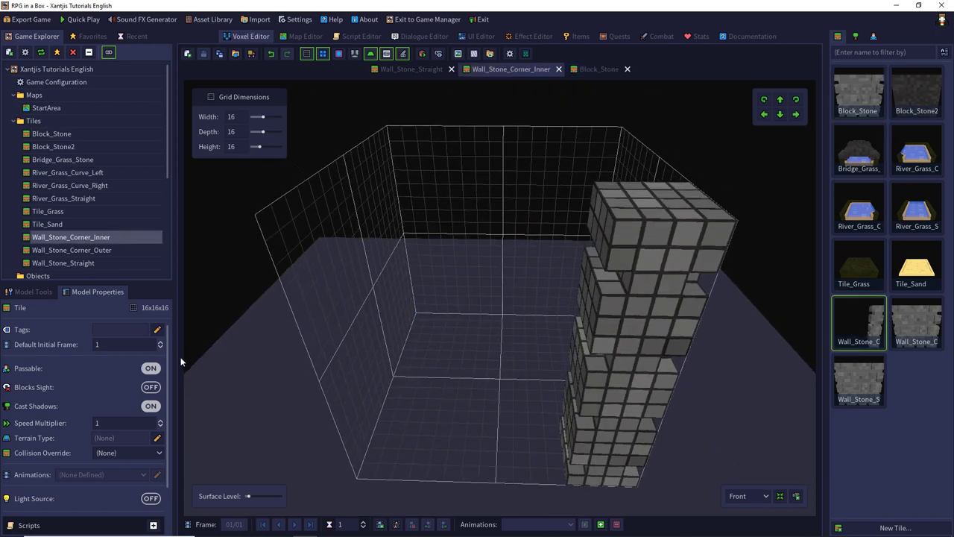
{"action": "double_click", "coordinate": [923, 324]}
{"action": "right_click_drag", "start_coordinate": [592, 260], "coordinate": [607, 365]}
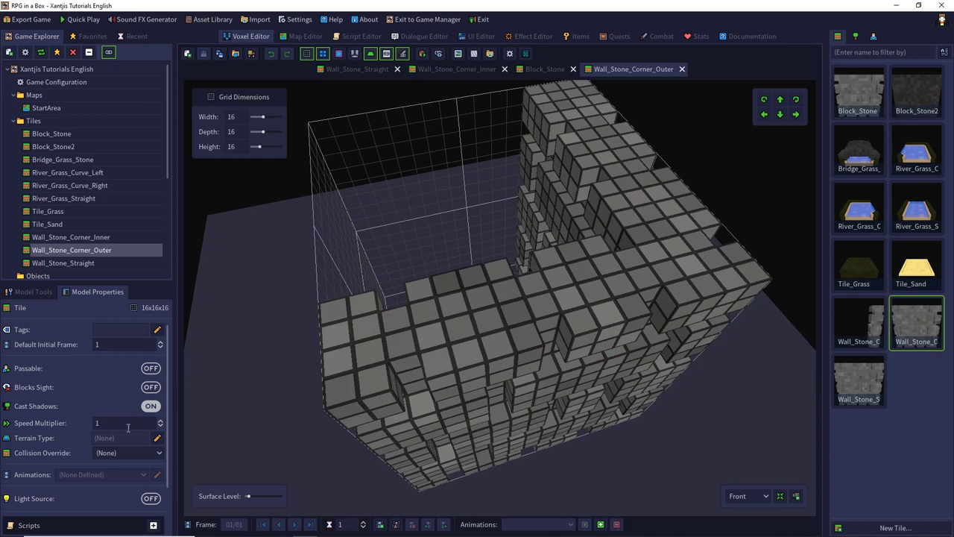
{"action": "left_click", "coordinate": [152, 369]}
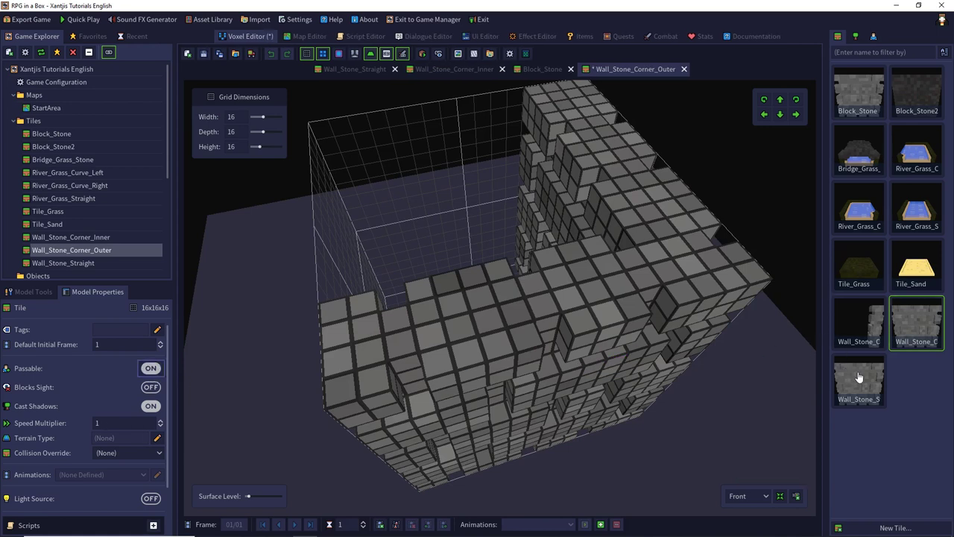
Step: Save Wall_Stone_Corner_Outer, turn Passable on for Wall_Stone_Straight and save that tile too
{"action": "left_click", "coordinate": [204, 53]}
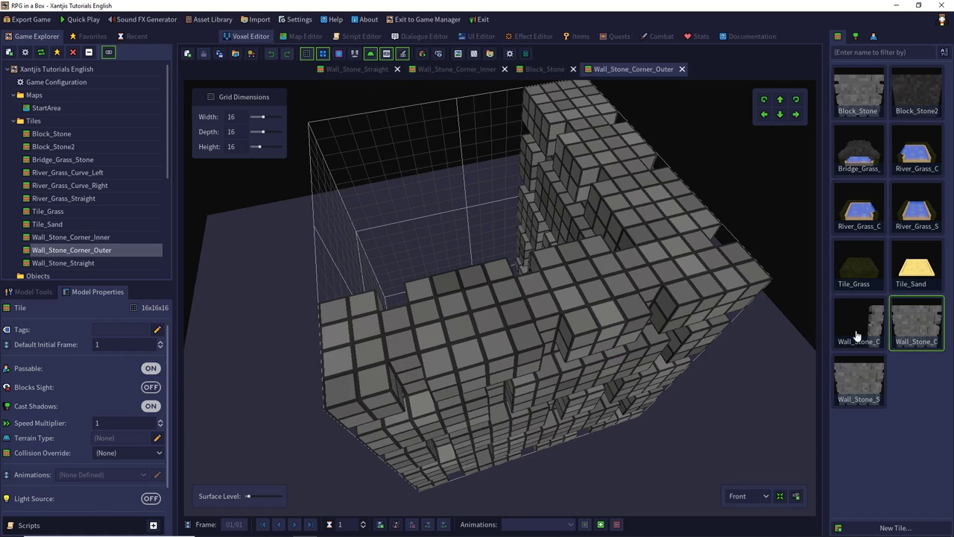
{"action": "double_click", "coordinate": [857, 380]}
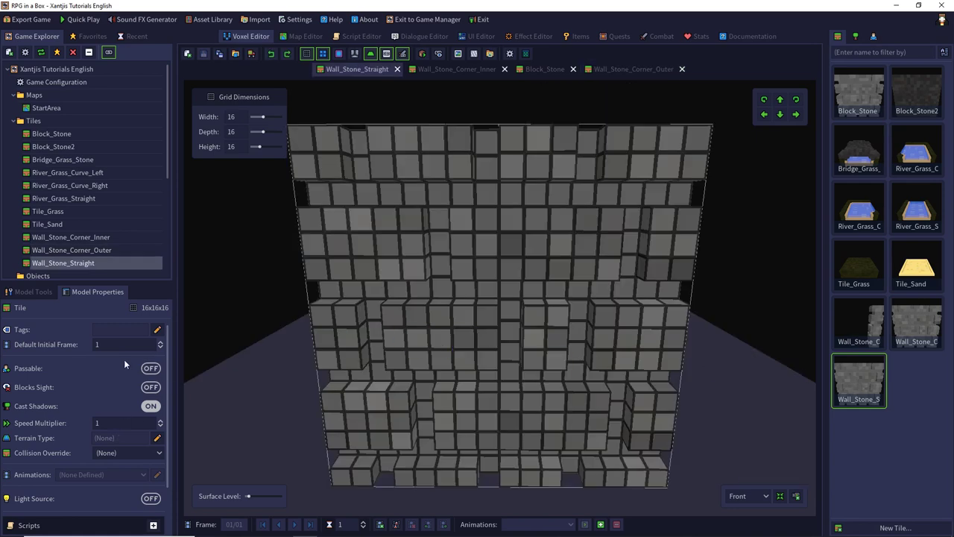
{"action": "left_click", "coordinate": [150, 368]}
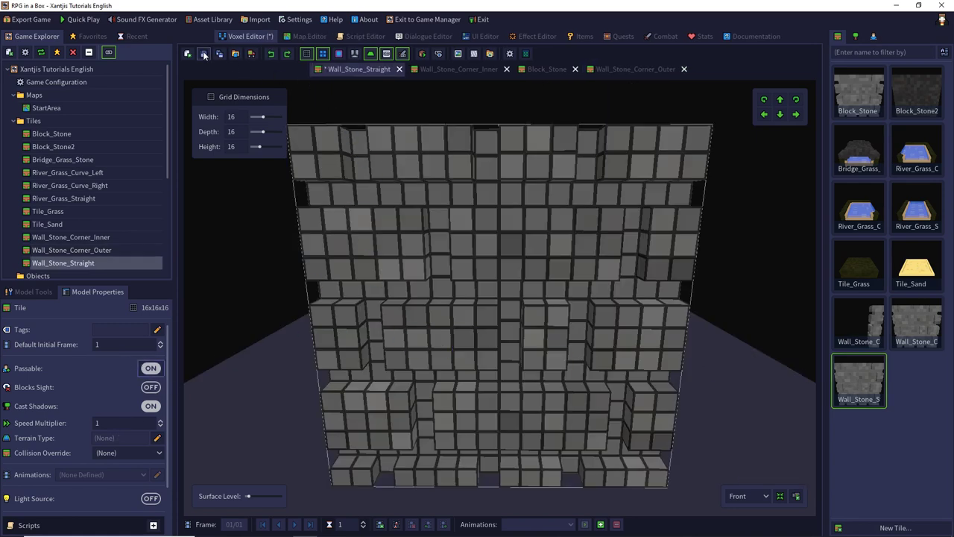
{"action": "left_click", "coordinate": [204, 53]}
{"action": "middle_click_drag", "start_coordinate": [345, 215], "coordinate": [614, 272]}
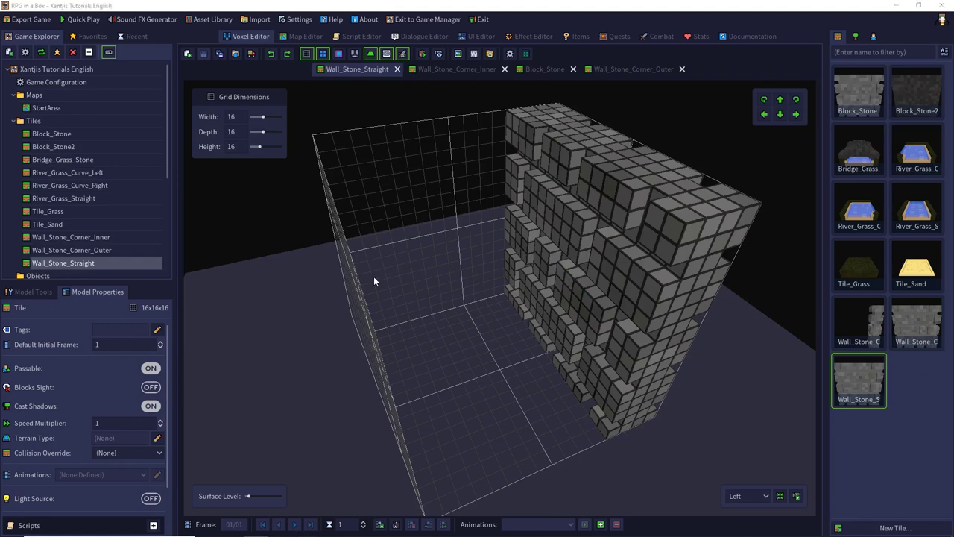
Step: Open the StartArea map, box-select the whole stone block structure and delete it
{"action": "left_click", "coordinate": [303, 37]}
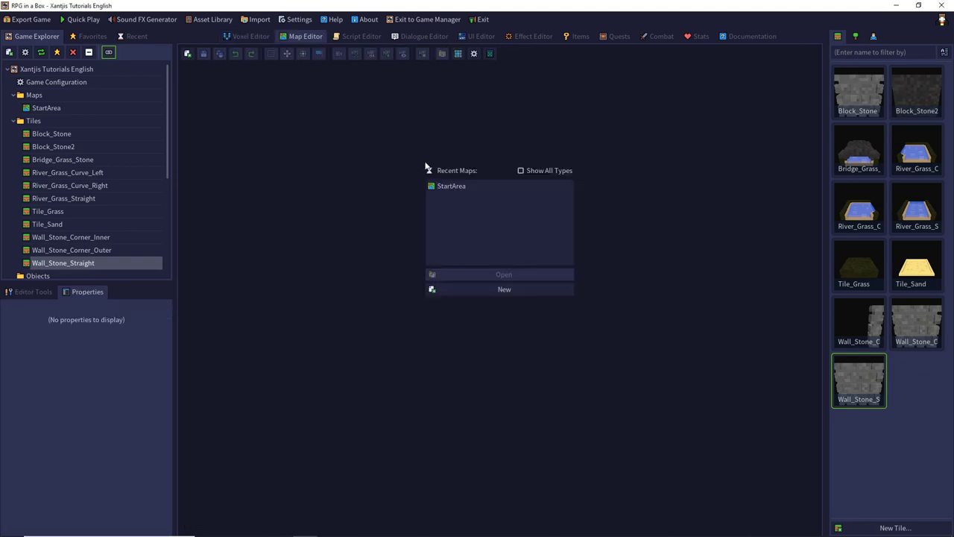
{"action": "double_click", "coordinate": [453, 186]}
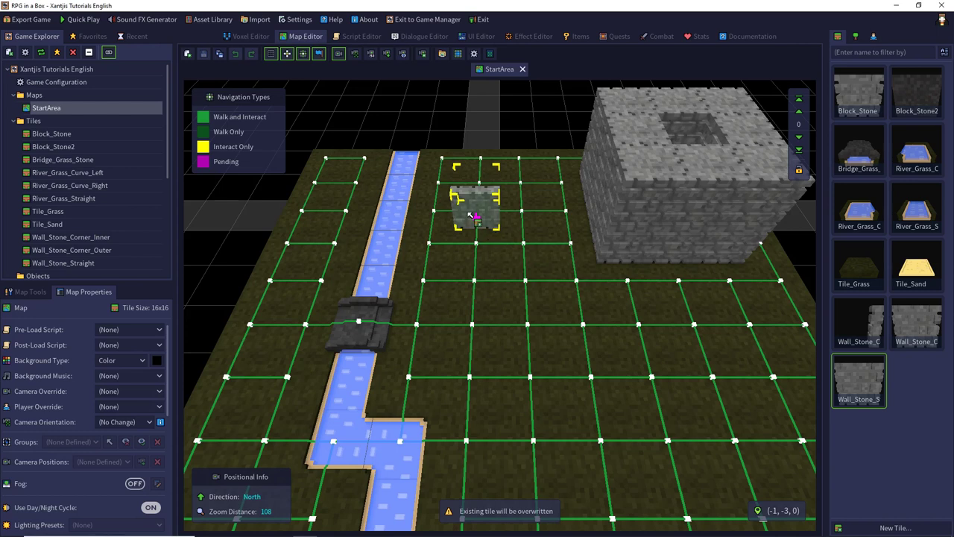
{"action": "left_click", "coordinate": [26, 292]}
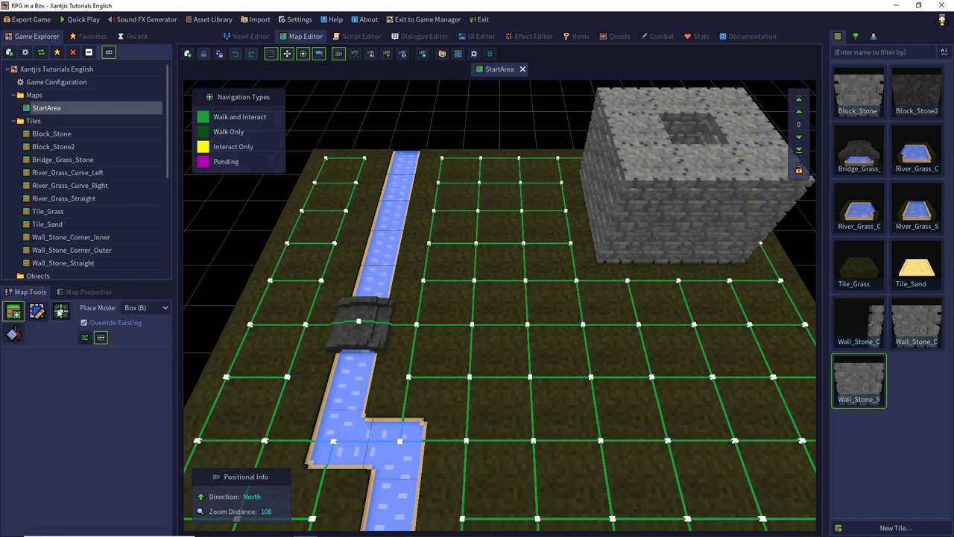
{"action": "left_click", "coordinate": [146, 307]}
{"action": "left_click", "coordinate": [138, 332]}
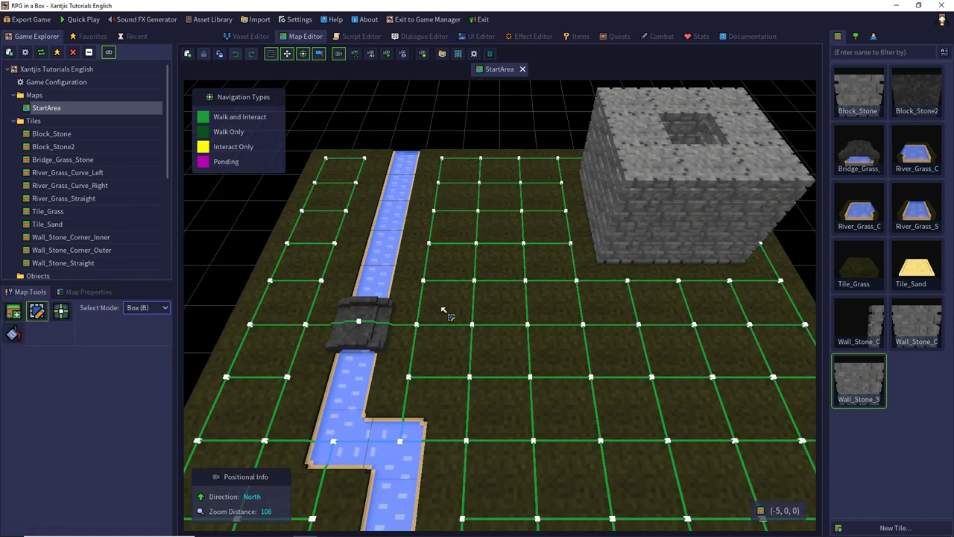
{"action": "left_click_drag", "start_coordinate": [617, 270], "coordinate": [728, 115]}
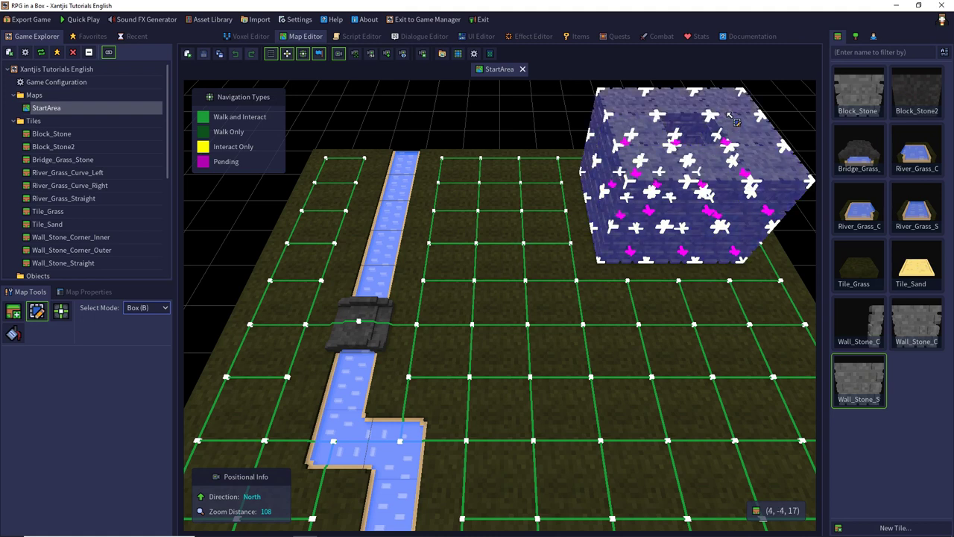
{"action": "key", "text": "Delete"}
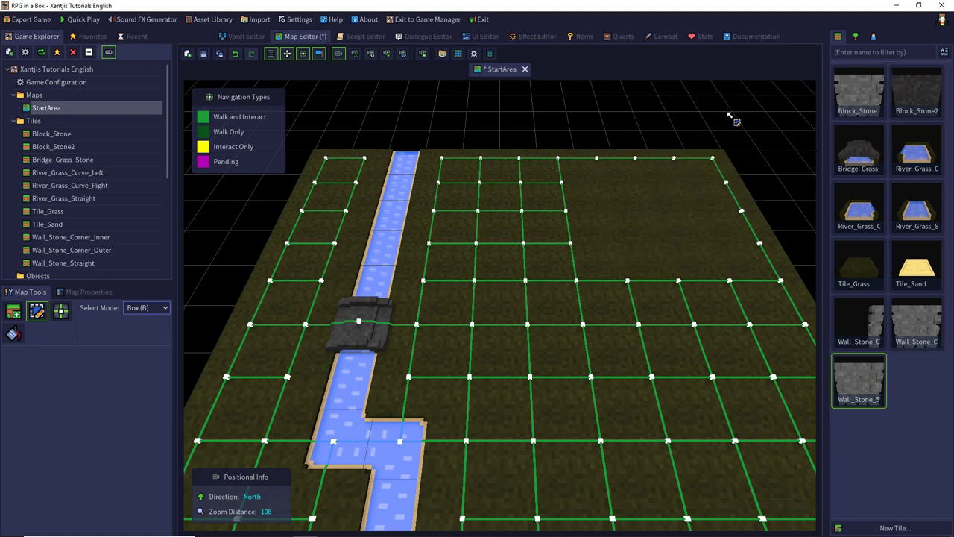
Step: Restore Walk and Interact navigation across the cleared grass area and switch the map to the free camera view
{"action": "left_click", "coordinate": [201, 122]}
{"action": "left_click_drag", "start_coordinate": [602, 169], "coordinate": [631, 316]}
{"action": "mouse_move", "coordinate": [601, 251]}
{"action": "left_mouse_down"}
{"action": "mouse_move", "coordinate": [764, 240]}
{"action": "mouse_move", "coordinate": [723, 274]}
{"action": "mouse_move", "coordinate": [674, 190]}
{"action": "mouse_move", "coordinate": [403, 206]}
{"action": "left_mouse_up"}
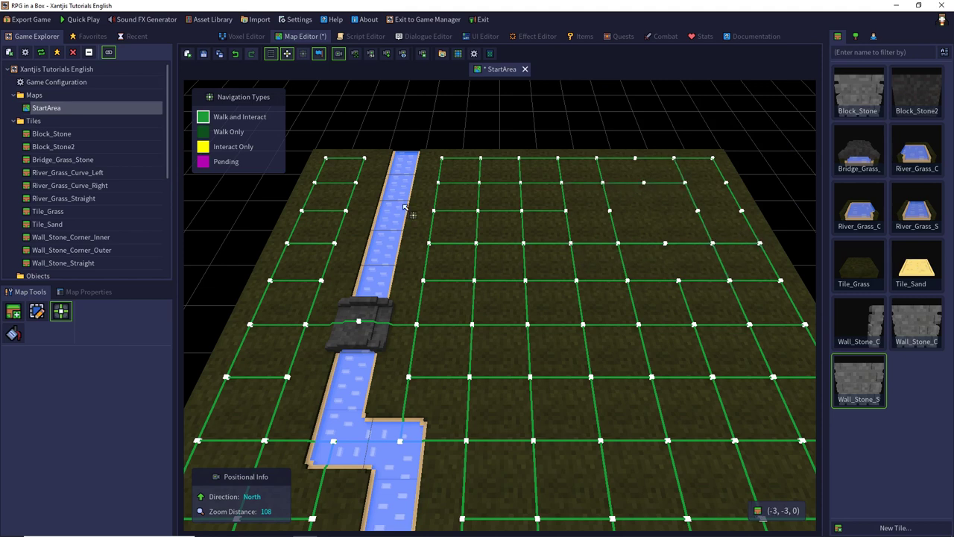
{"action": "mouse_move", "coordinate": [646, 187]}
{"action": "left_mouse_down"}
{"action": "mouse_move", "coordinate": [653, 224]}
{"action": "mouse_move", "coordinate": [624, 214]}
{"action": "mouse_move", "coordinate": [721, 217]}
{"action": "mouse_move", "coordinate": [701, 187]}
{"action": "mouse_move", "coordinate": [627, 282]}
{"action": "left_mouse_up"}
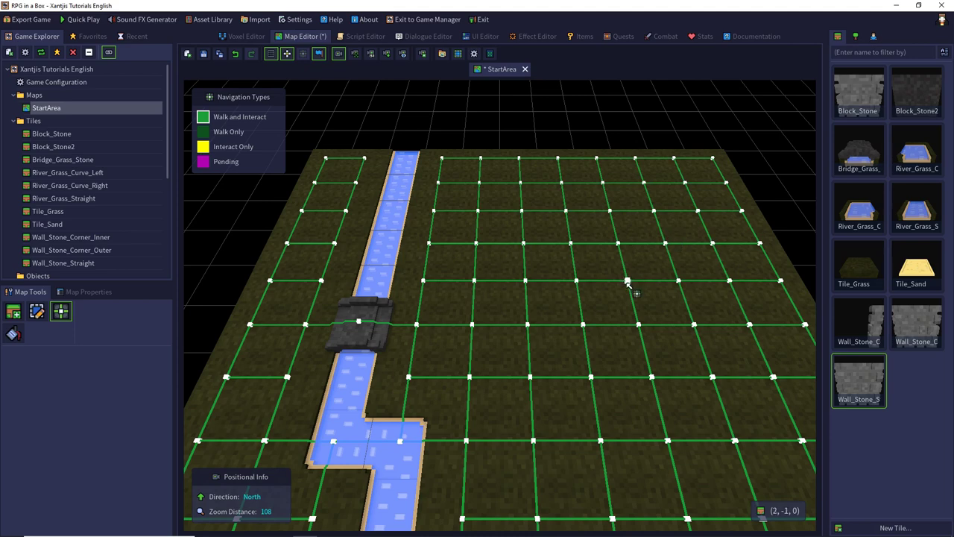
{"action": "left_click", "coordinate": [355, 53]}
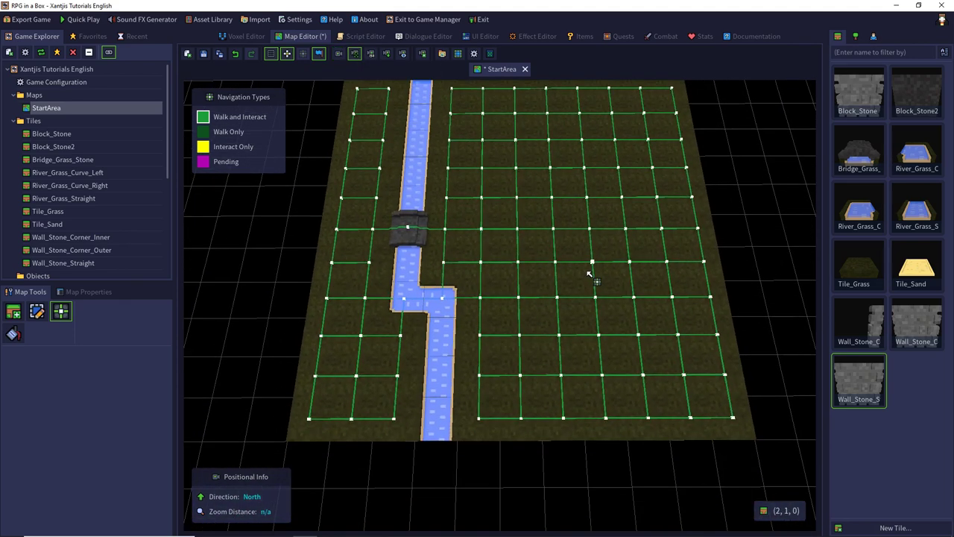
{"action": "middle_click_drag", "start_coordinate": [589, 274], "coordinate": [593, 260]}
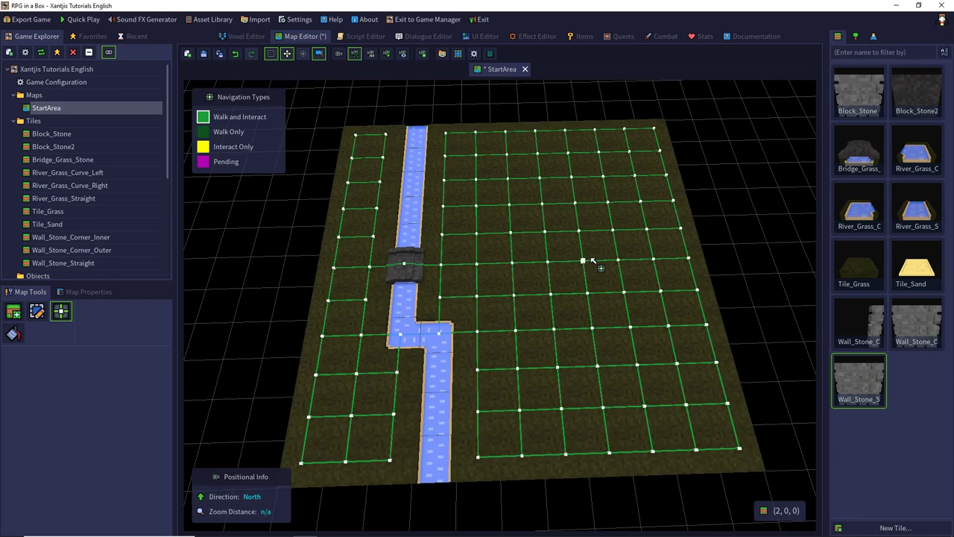
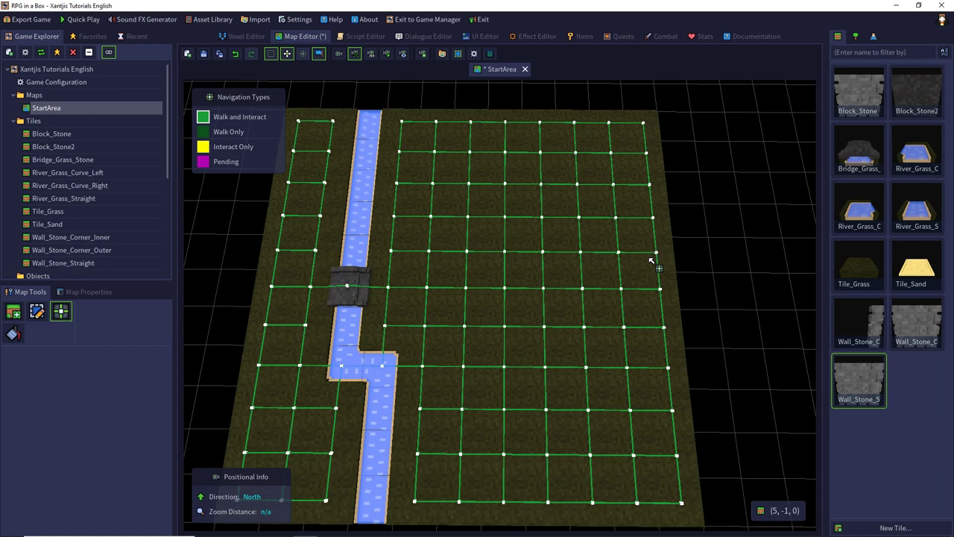
Step: Try placing a Wall_Stone_Corner_Outer tile at level 0 beside the river's southern end
{"action": "left_click", "coordinate": [871, 104]}
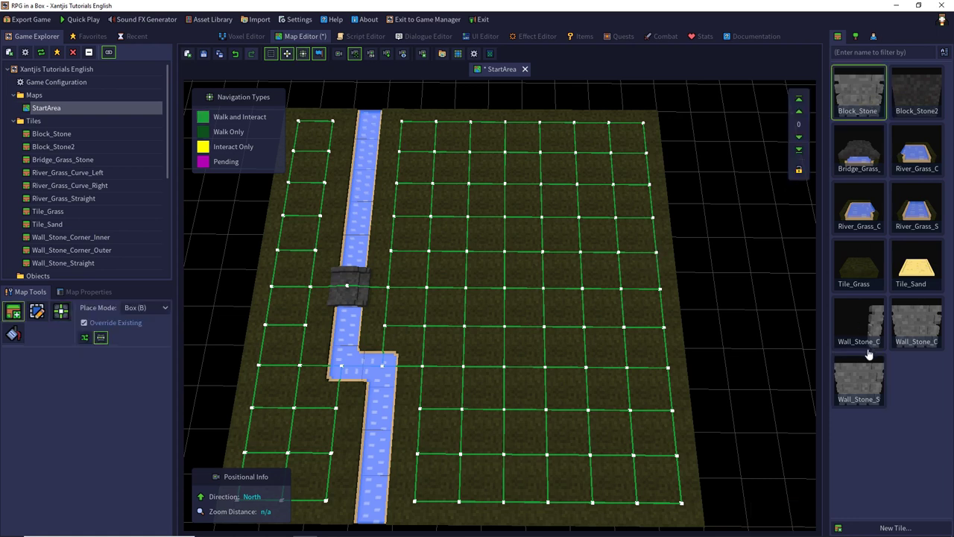
{"action": "left_click", "coordinate": [899, 332]}
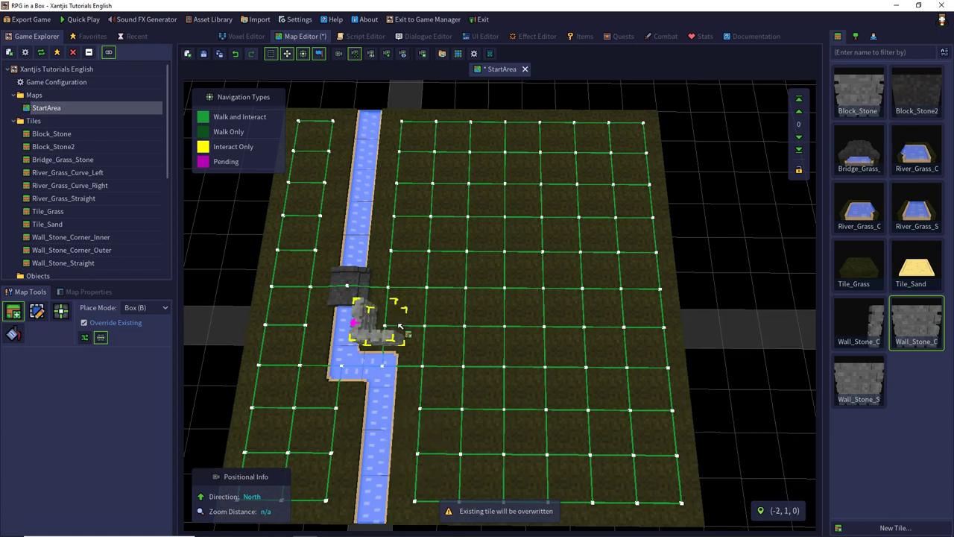
{"action": "left_click", "coordinate": [432, 441]}
{"action": "key", "text": "ctrl+z"}
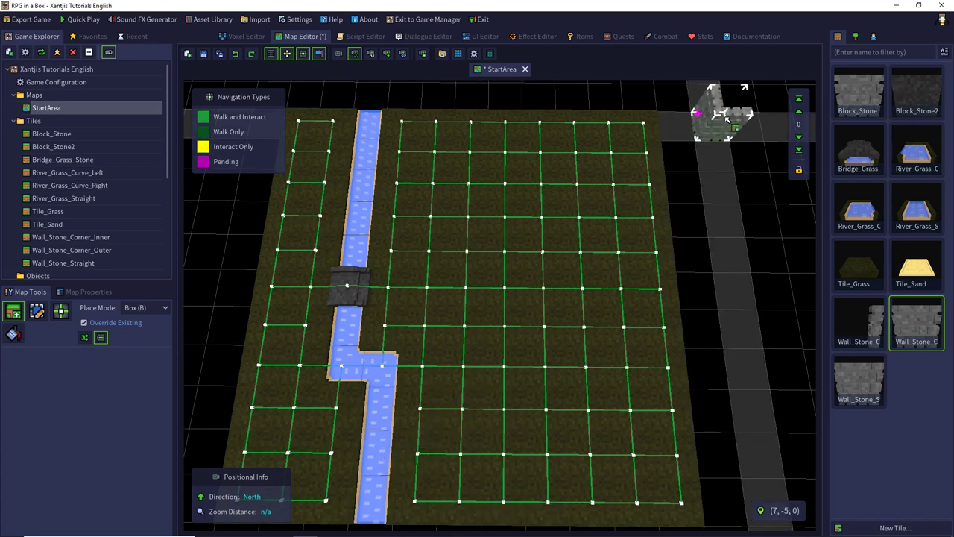
Step: Raise the placement level to 1 and remove the navigation connections along a rectangular wall route east of the river
{"action": "left_click", "coordinate": [801, 112]}
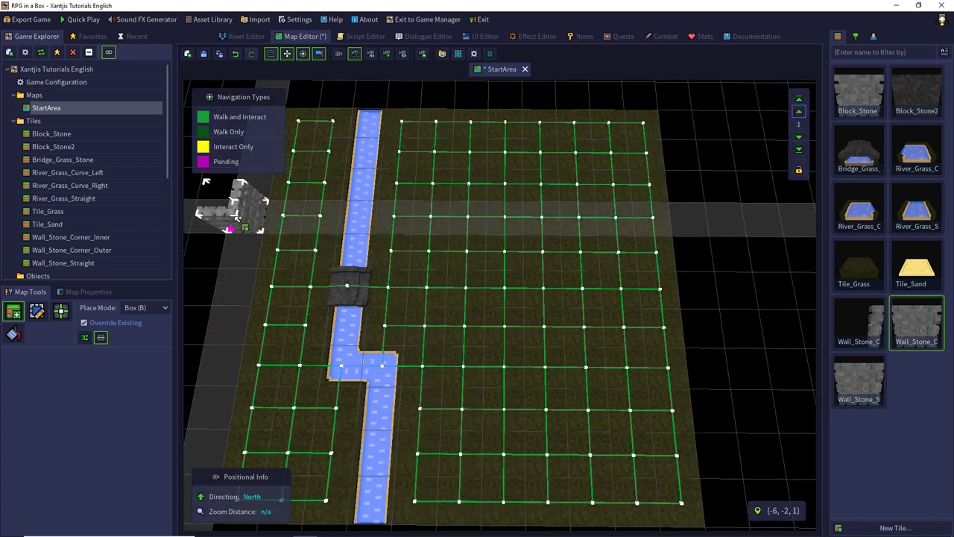
{"action": "left_click", "coordinate": [199, 119]}
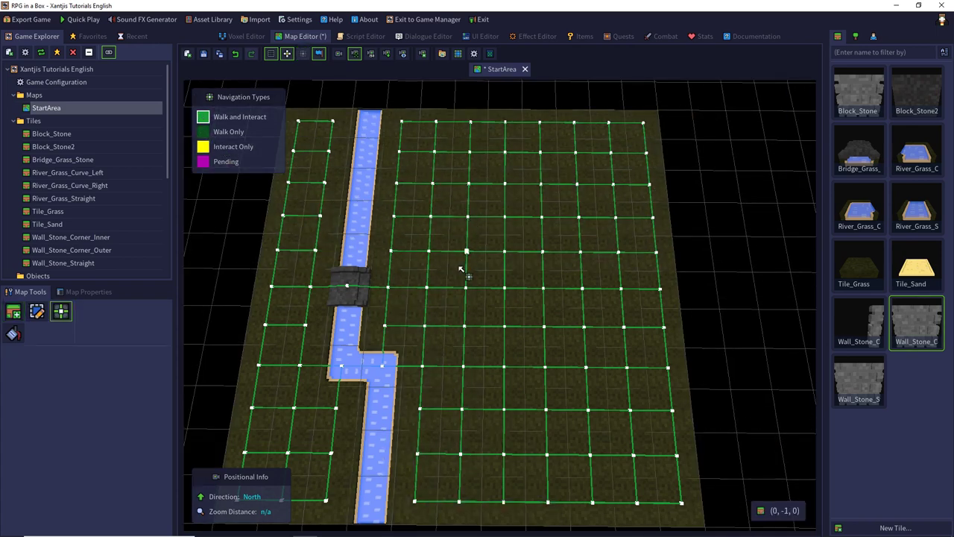
{"action": "right_click", "coordinate": [430, 452]}
{"action": "right_click", "coordinate": [426, 364]}
{"action": "mouse_move", "coordinate": [427, 365]}
{"action": "right_mouse_down"}
{"action": "mouse_move", "coordinate": [425, 425]}
{"action": "mouse_move", "coordinate": [447, 186]}
{"action": "mouse_move", "coordinate": [468, 157]}
{"action": "mouse_move", "coordinate": [542, 153]}
{"action": "mouse_move", "coordinate": [571, 188]}
{"action": "mouse_move", "coordinate": [616, 186]}
{"action": "mouse_move", "coordinate": [635, 448]}
{"action": "mouse_move", "coordinate": [461, 455]}
{"action": "right_mouse_up"}
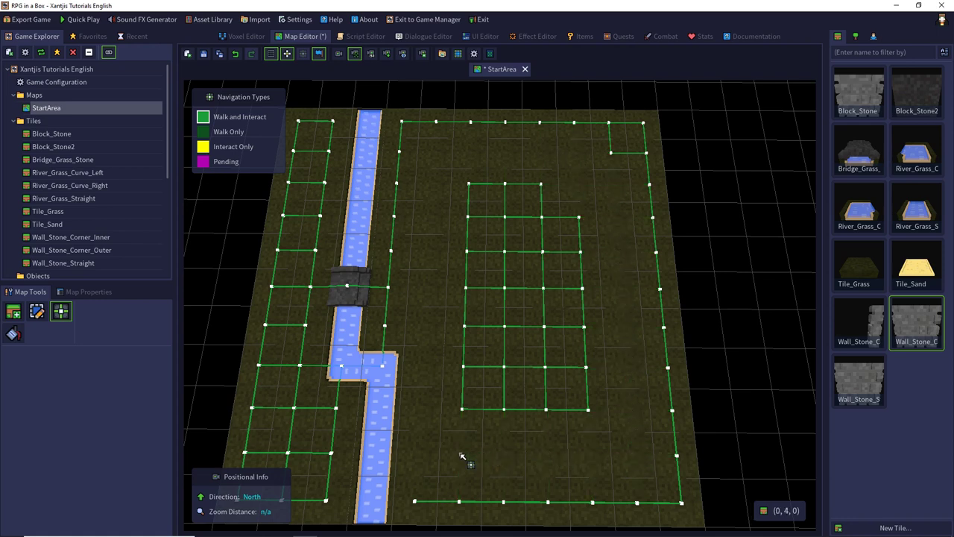
Step: Place five Wall_Stone_Corner_Outer tiles at level 1, one at each enclosure corner and two stepping the northeast corner
{"action": "left_click", "coordinate": [909, 329]}
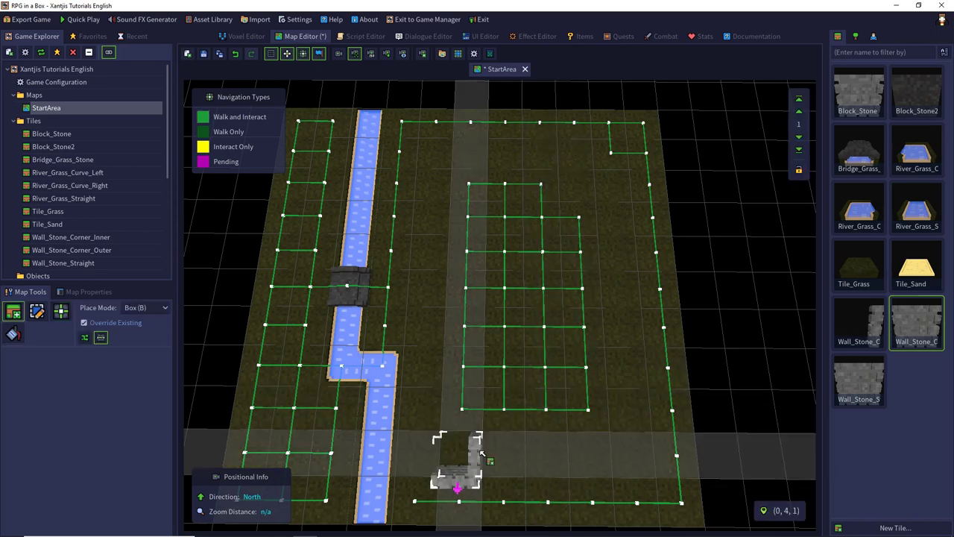
{"action": "left_click", "coordinate": [431, 452]}
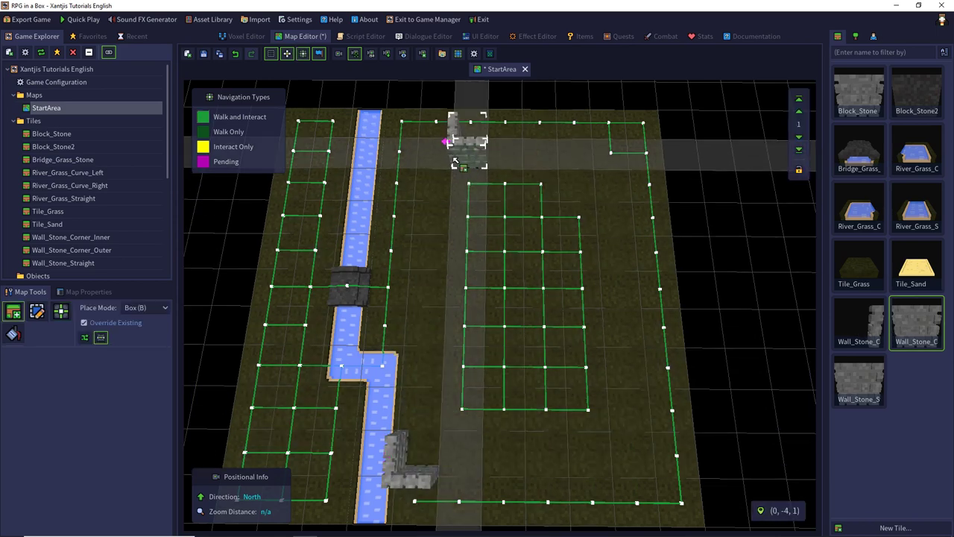
{"action": "left_click", "coordinate": [446, 145]}
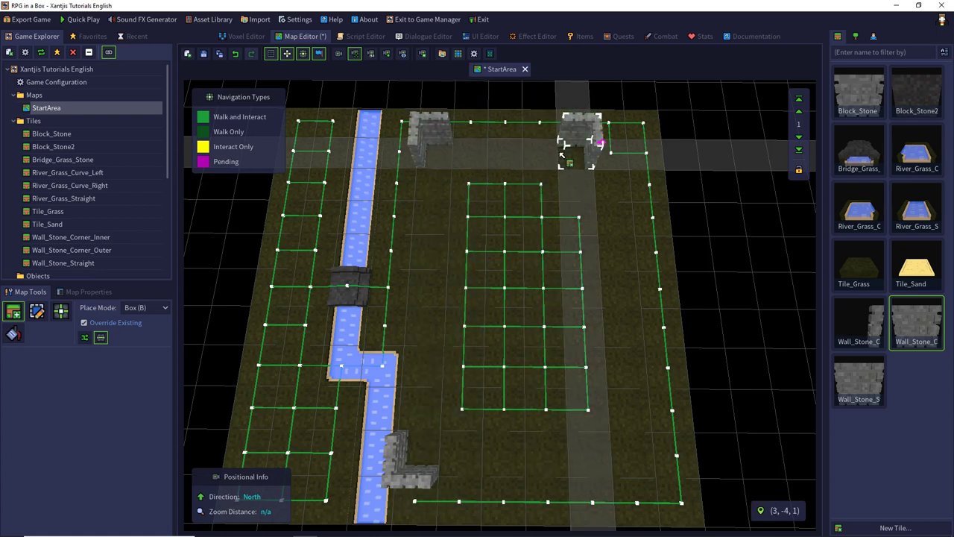
{"action": "left_click", "coordinate": [563, 155]}
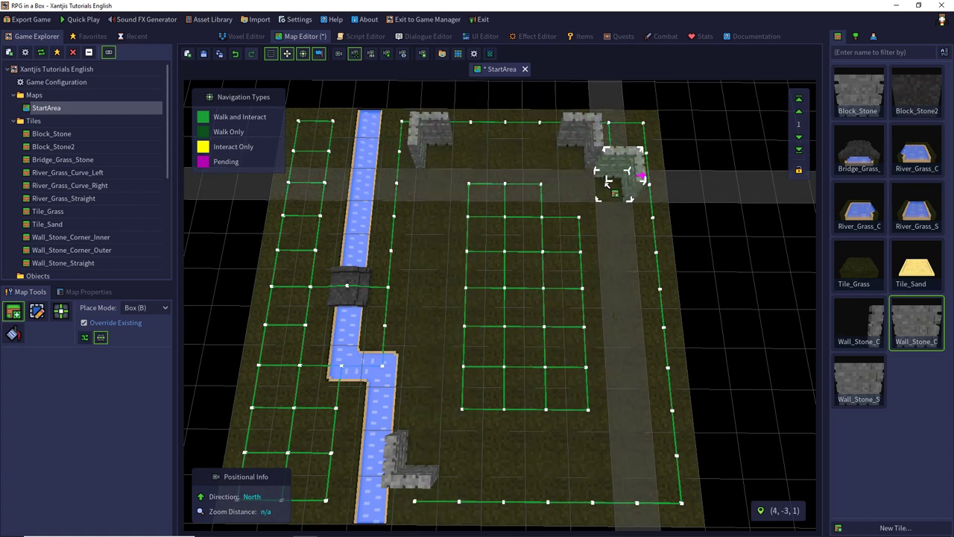
{"action": "left_click", "coordinate": [607, 179]}
{"action": "left_click", "coordinate": [629, 466]}
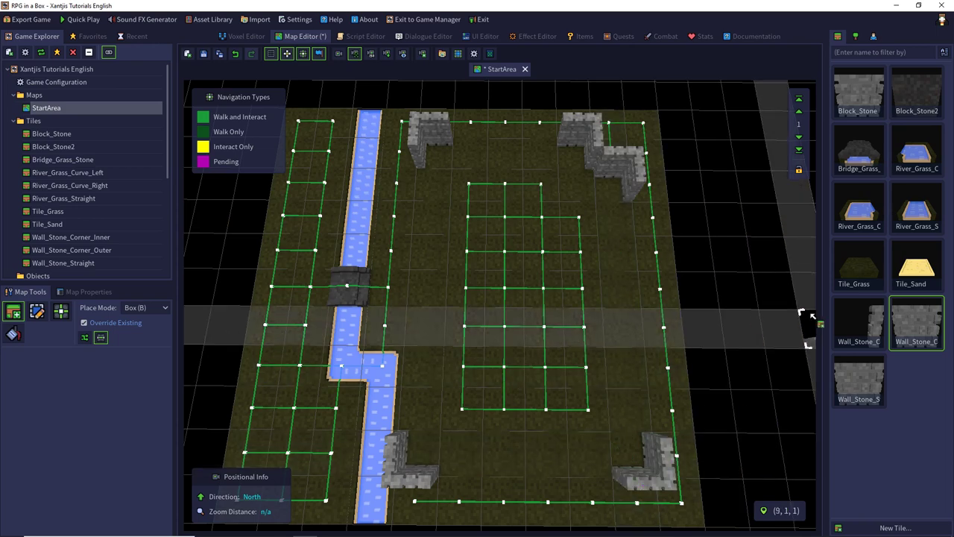
Step: Fit Wall_Stone_Corner_Inner into the stepped northeast corner and close all gaps between corners with rotated Wall_Stone_Straight tiles
{"action": "left_click", "coordinate": [858, 322]}
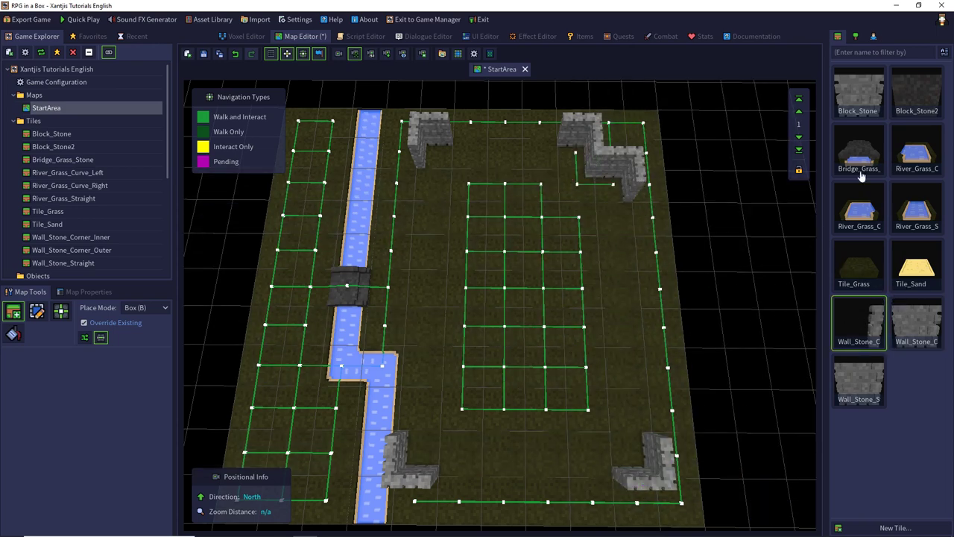
{"action": "left_click", "coordinate": [916, 322]}
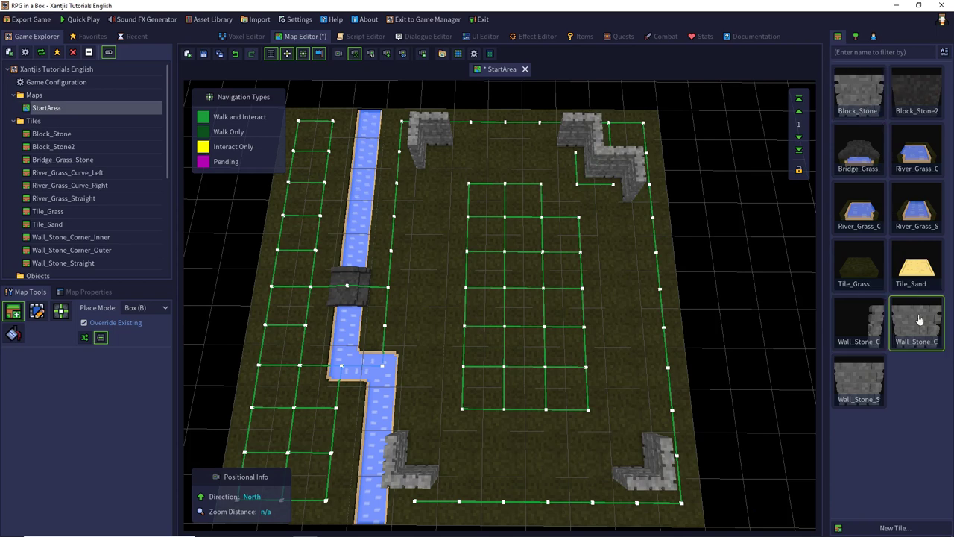
{"action": "left_click", "coordinate": [846, 381]}
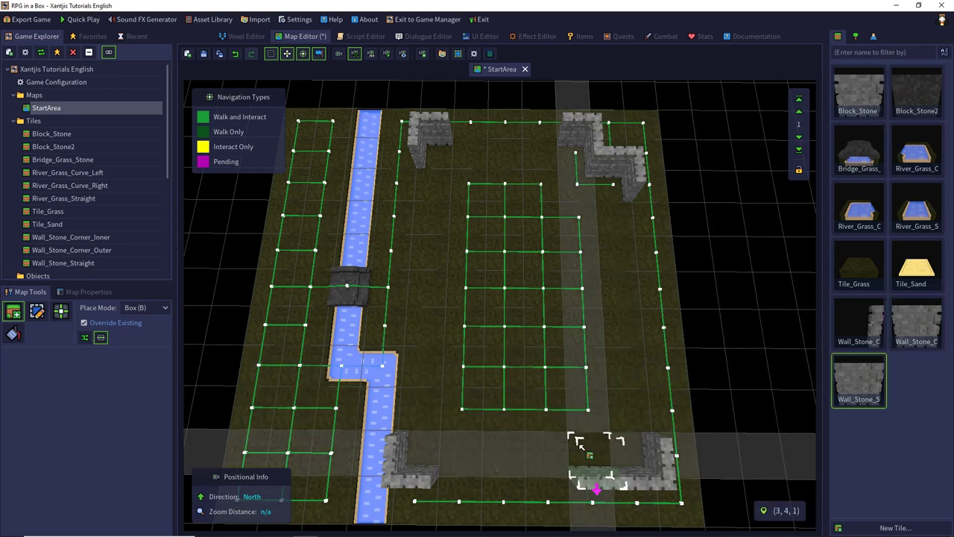
{"action": "left_click_drag", "start_coordinate": [583, 451], "coordinate": [474, 455]}
{"action": "key", "text": "r"}
{"action": "mouse_move", "coordinate": [431, 404]}
{"action": "left_mouse_down"}
{"action": "mouse_move", "coordinate": [439, 176]}
{"action": "mouse_move", "coordinate": [477, 152]}
{"action": "mouse_move", "coordinate": [543, 152]}
{"action": "mouse_move", "coordinate": [611, 216]}
{"action": "mouse_move", "coordinate": [634, 414]}
{"action": "left_mouse_up"}
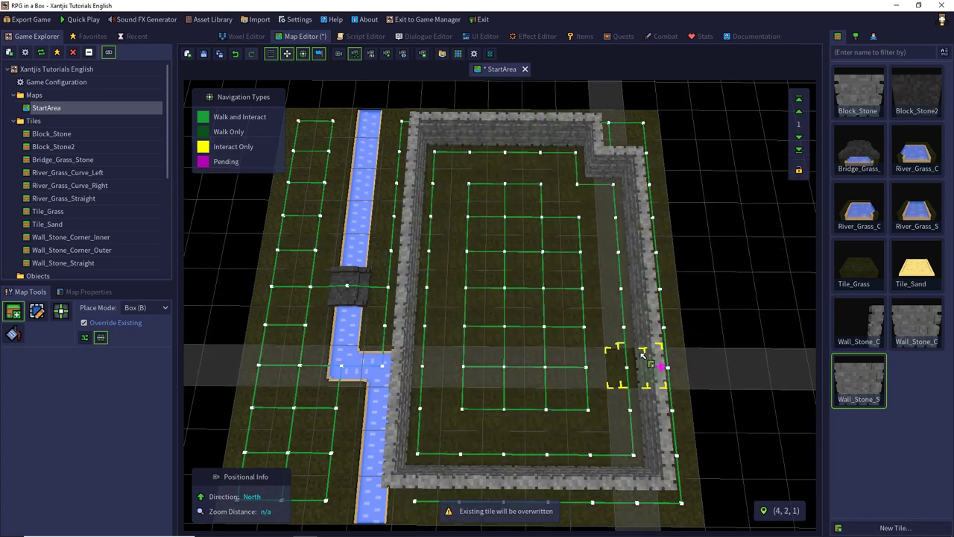
Step: Sample Tile_Grass and Wall_Stone_Straight from the map, and change the placement level to -1
{"action": "left_click_drag", "start_coordinate": [643, 351], "coordinate": [653, 351]}
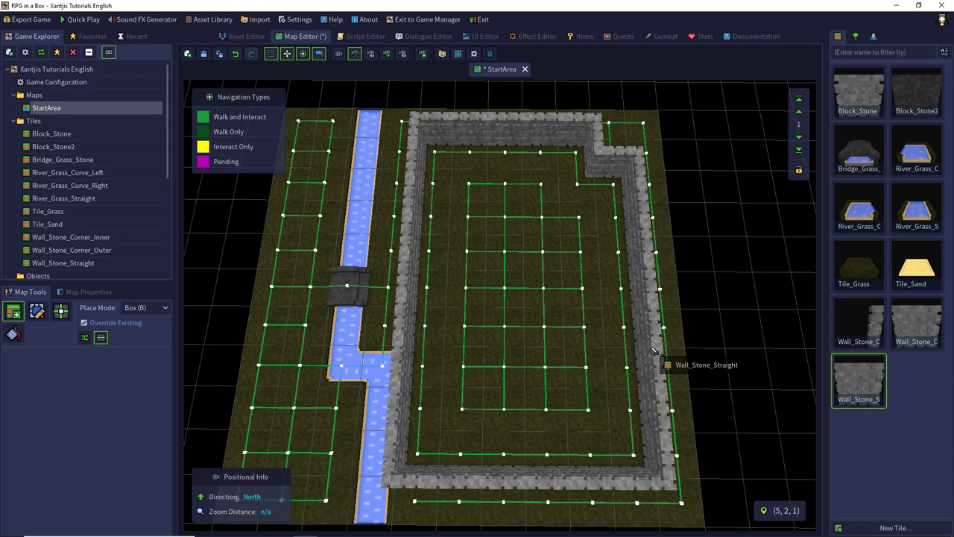
{"action": "left_click", "coordinate": [582, 349], "text": "ctrl"}
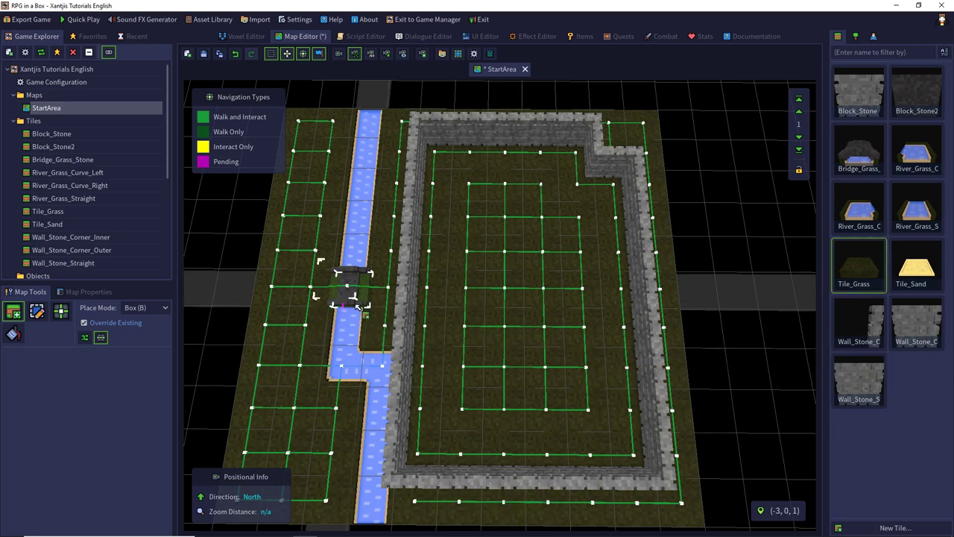
{"action": "middle_click", "coordinate": [420, 364]}
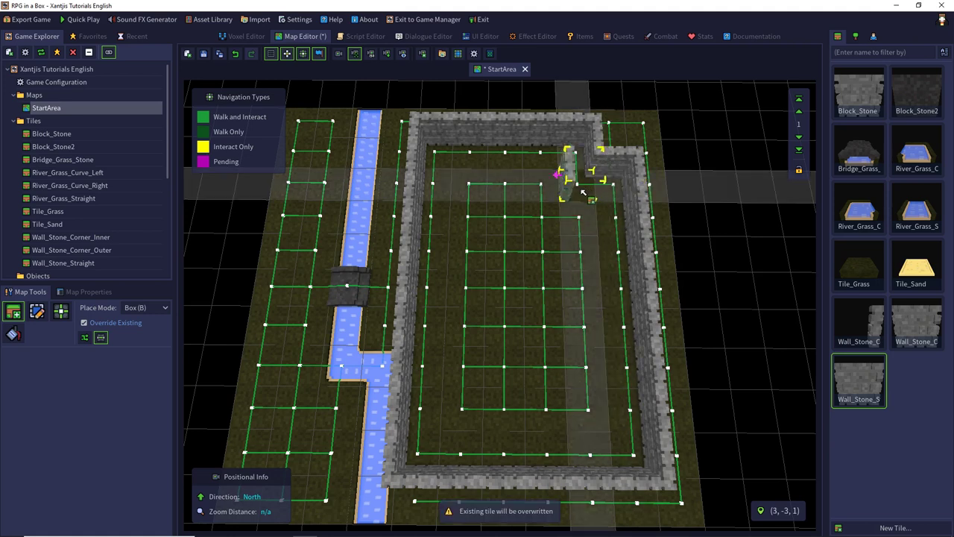
{"action": "left_click", "coordinate": [553, 216]}
{"action": "key", "text": "ctrl"}
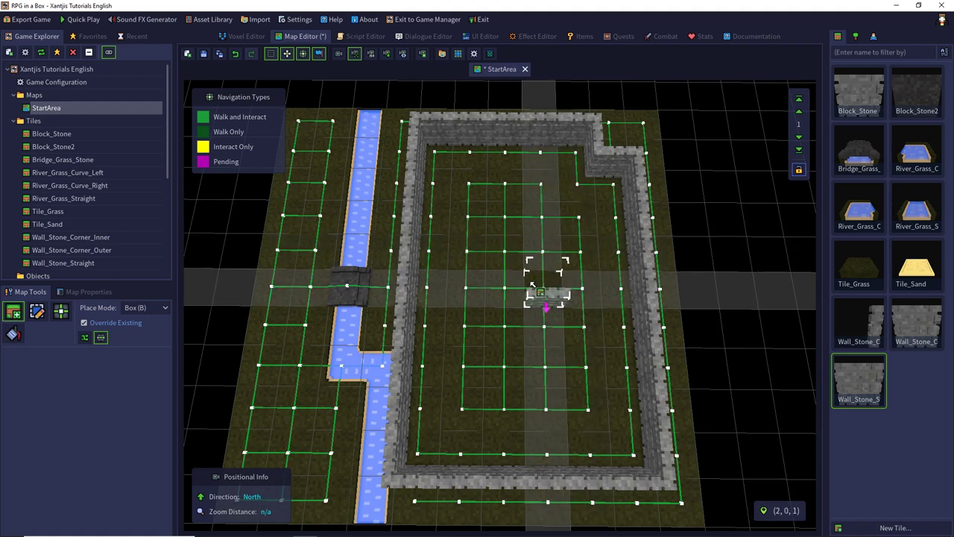
{"action": "scroll", "coordinate": [531, 285], "scroll_direction": "down", "scroll_amount": 2, "text": "shift"}
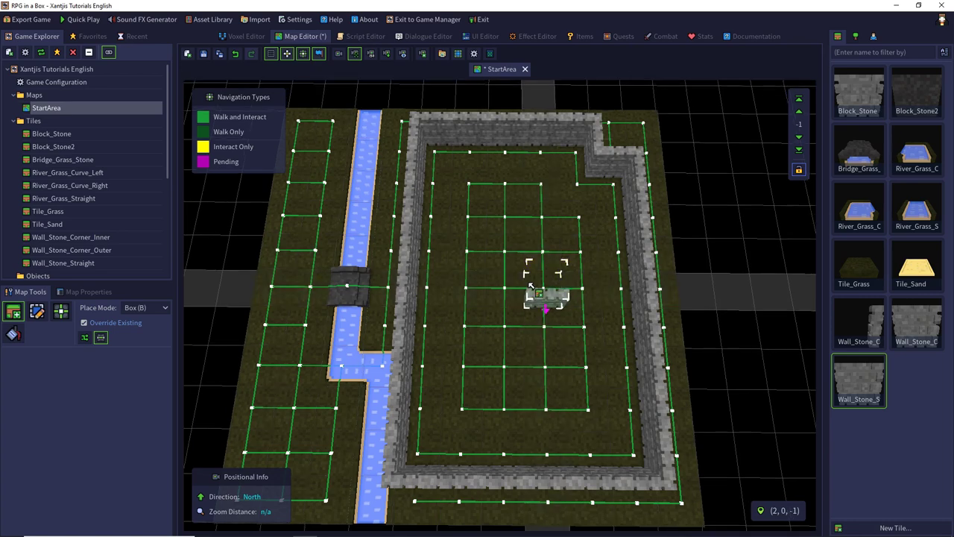
Step: Step the placement level down to -2 and up to 5, and settle on level 1
{"action": "scroll", "coordinate": [531, 285], "scroll_direction": "up", "scroll_amount": 4, "text": "shift"}
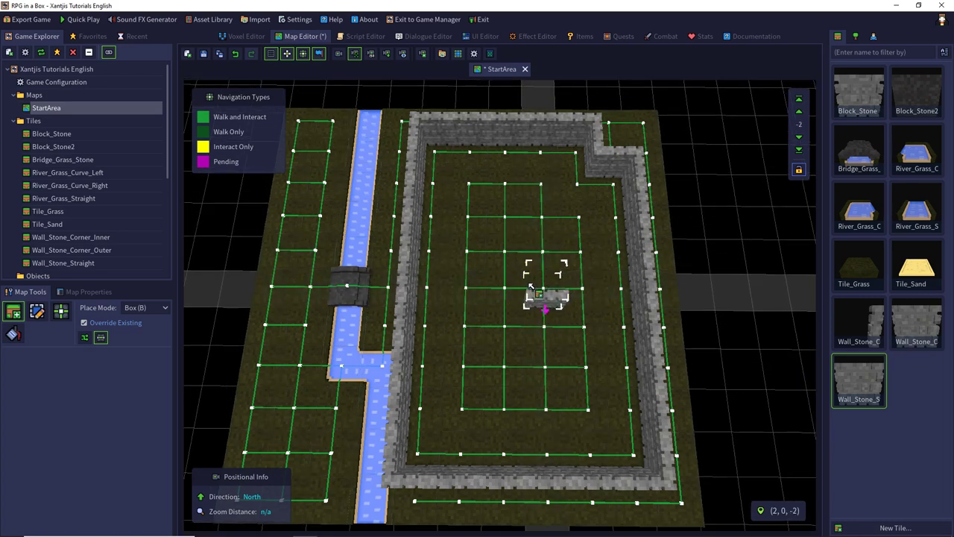
{"action": "key", "text": "Page_Up"}
{"action": "key", "text": "Page_Down"}
{"action": "key", "text": "Page_Down"}
{"action": "key", "text": "Page_Down"}
{"action": "key", "text": "Page_Down"}
{"action": "key", "text": "Page_Down"}
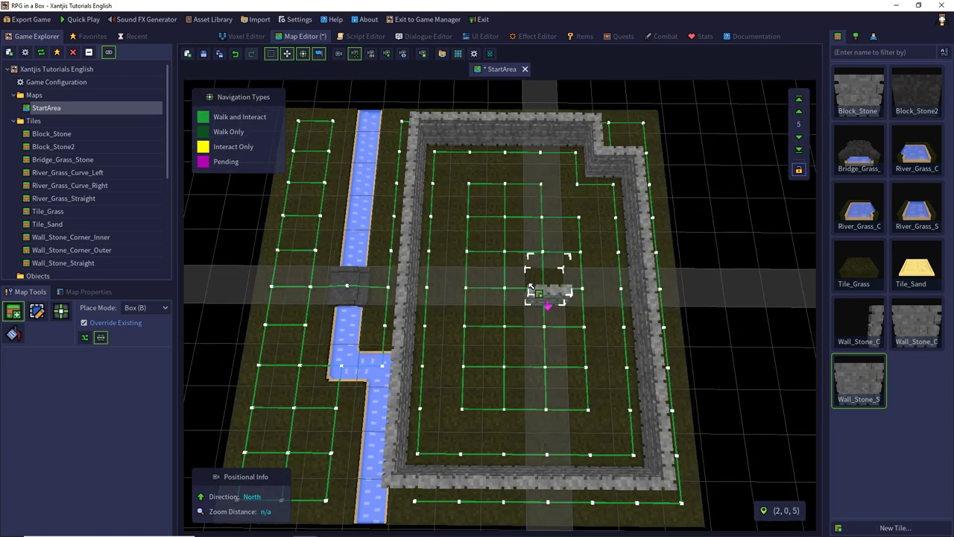
{"action": "key", "text": "Page_Up"}
{"action": "key", "text": "Page_Up"}
{"action": "key", "text": "Page_Up"}
{"action": "key", "text": "Page_Up"}
{"action": "key", "text": "Page_Up"}
{"action": "key", "text": "Page_Up"}
{"action": "key", "text": "Page_Up"}
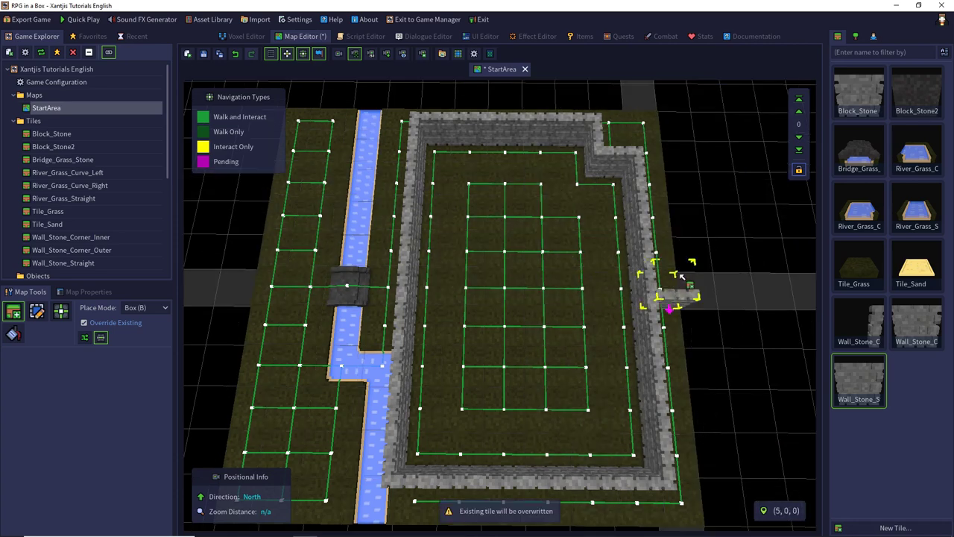
{"action": "left_click", "coordinate": [799, 112]}
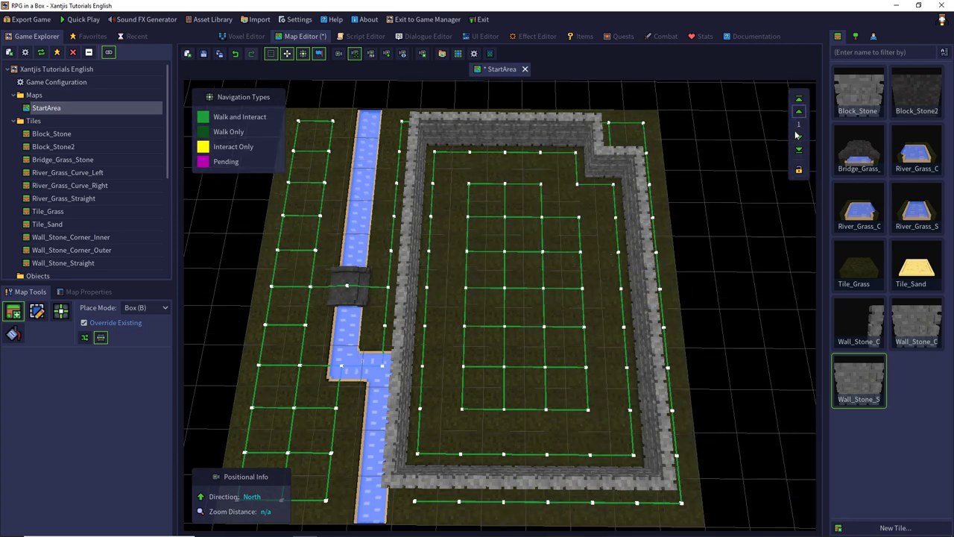
Step: Link all navigation points inside the walled enclosure with the missing Walk and Interact connections
{"action": "left_click", "coordinate": [61, 310]}
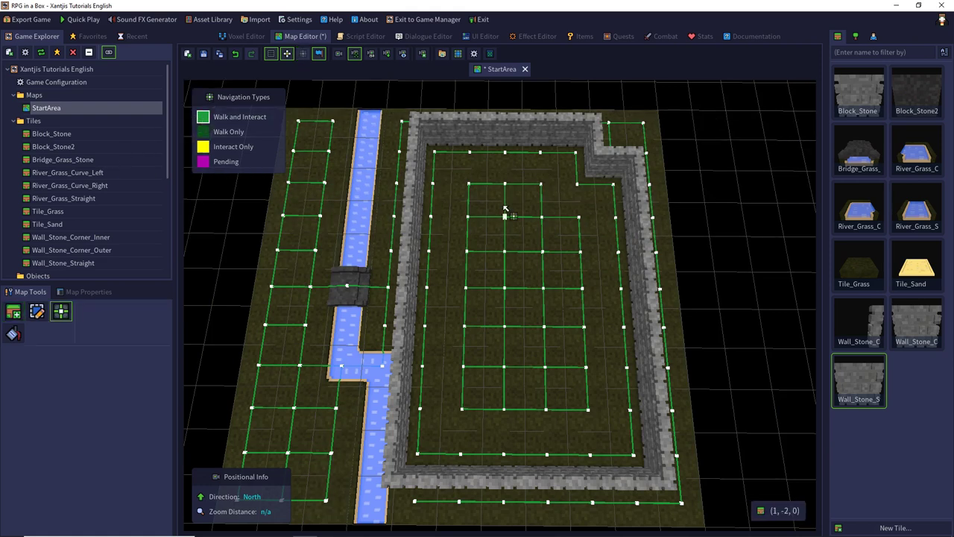
{"action": "left_click", "coordinate": [451, 182]}
{"action": "left_click", "coordinate": [471, 164]}
{"action": "mouse_move", "coordinate": [471, 400]}
{"action": "left_mouse_down"}
{"action": "mouse_move", "coordinate": [480, 452]}
{"action": "mouse_move", "coordinate": [588, 451]}
{"action": "mouse_move", "coordinate": [611, 409]}
{"action": "mouse_move", "coordinate": [608, 366]}
{"action": "left_mouse_up"}
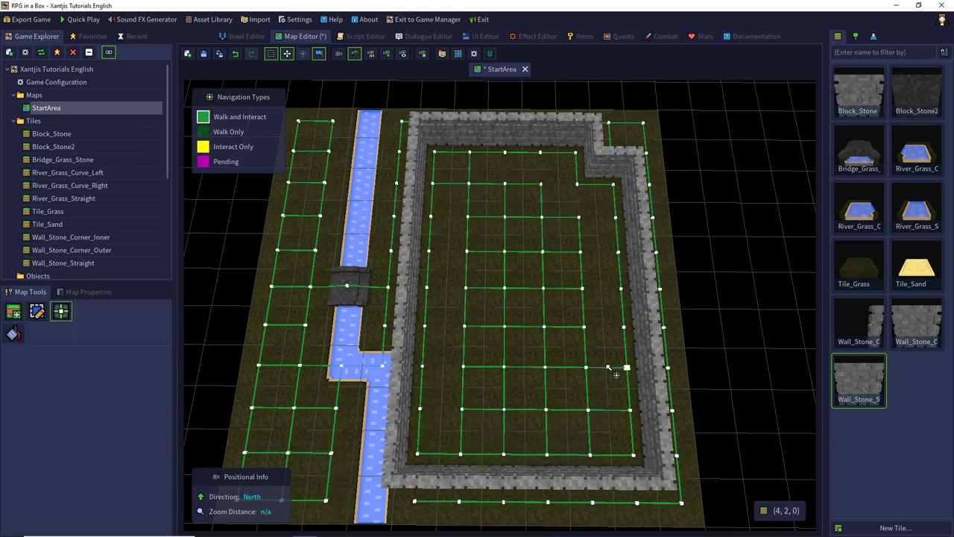
{"action": "mouse_move", "coordinate": [607, 328]}
{"action": "left_mouse_down"}
{"action": "mouse_move", "coordinate": [619, 230]}
{"action": "mouse_move", "coordinate": [581, 181]}
{"action": "mouse_move", "coordinate": [518, 167]}
{"action": "left_mouse_up"}
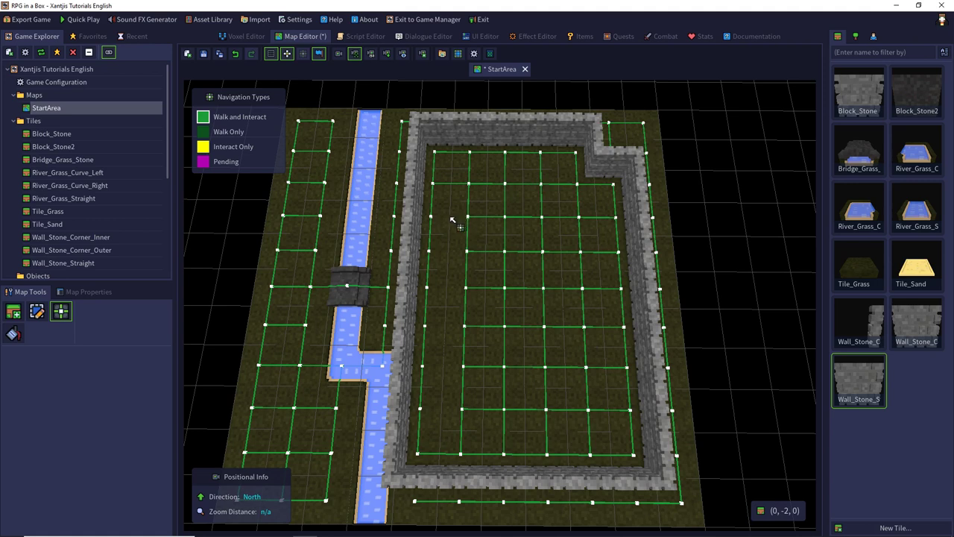
{"action": "left_click_drag", "start_coordinate": [452, 219], "coordinate": [453, 368]}
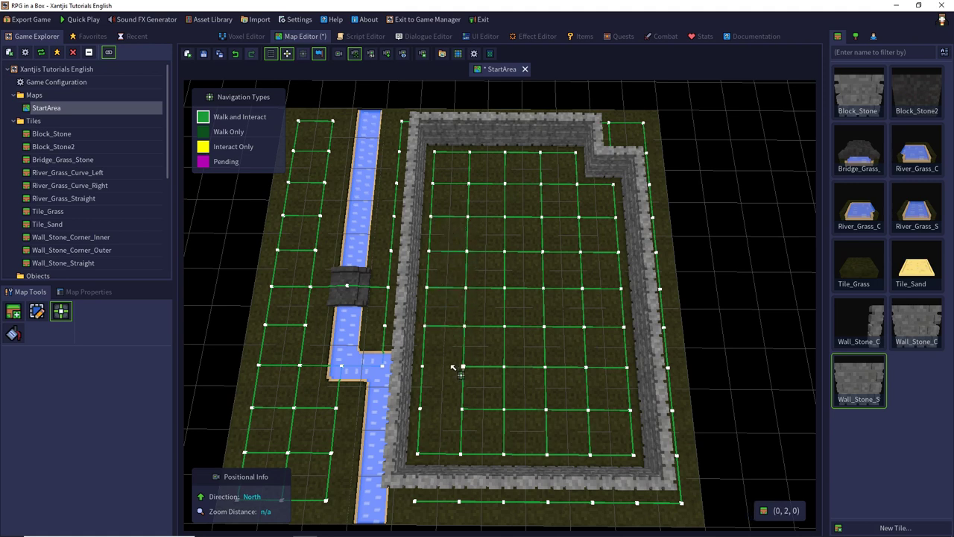
{"action": "left_click_drag", "start_coordinate": [432, 422], "coordinate": [456, 422]}
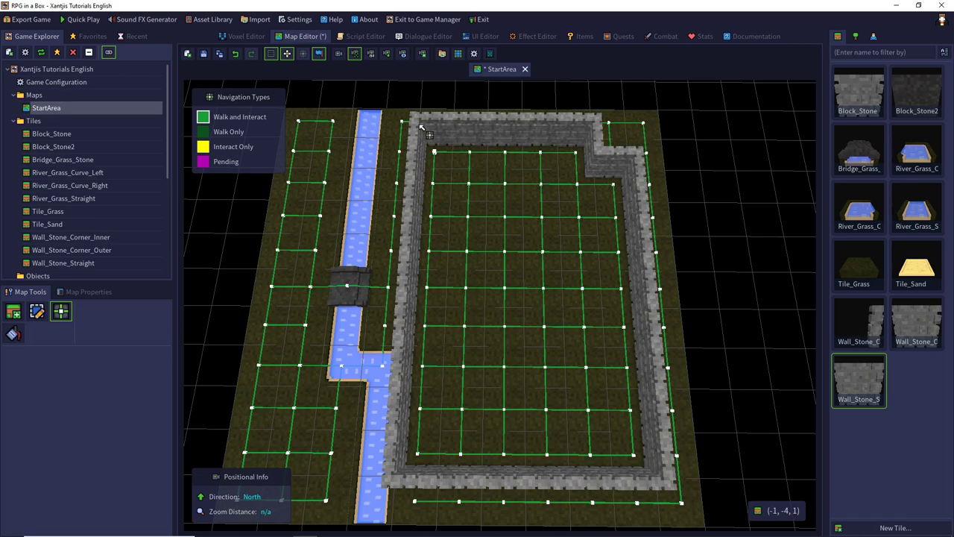
Step: Sample Wall_Stone_Corner_Outer from the map, raise the placement level to 17, and stack rotated copies on the enclosure's five outer corners
{"action": "left_click", "coordinate": [13, 311]}
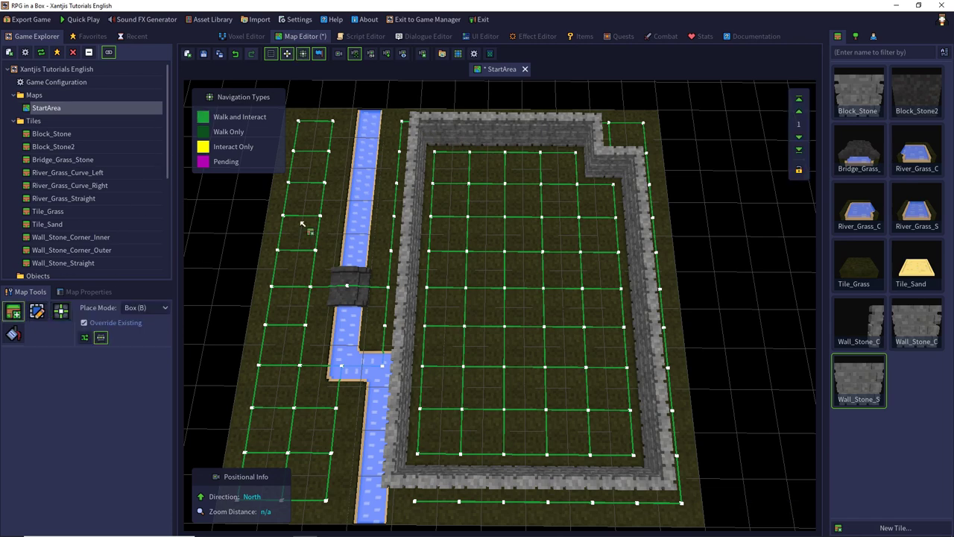
{"action": "left_click", "coordinate": [422, 136], "text": "alt"}
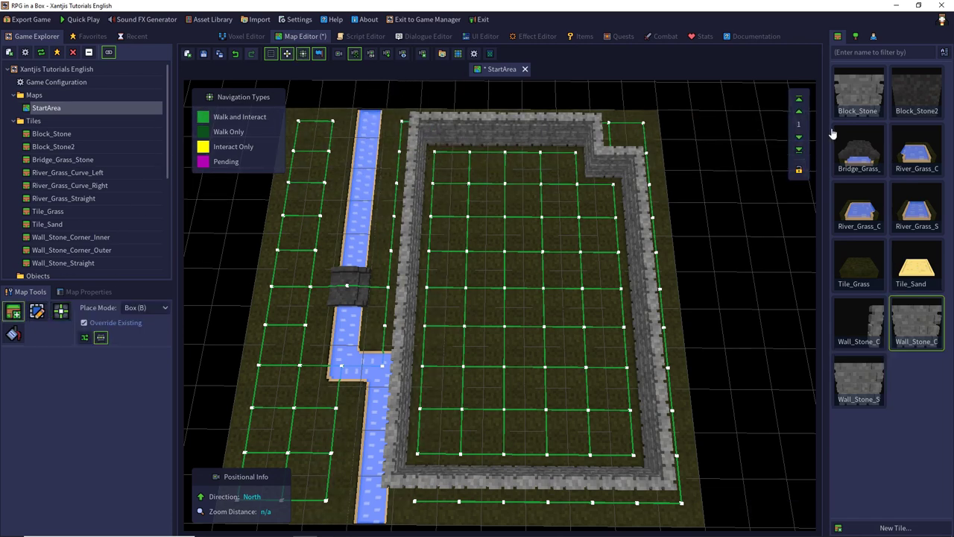
{"action": "left_click", "coordinate": [799, 99]}
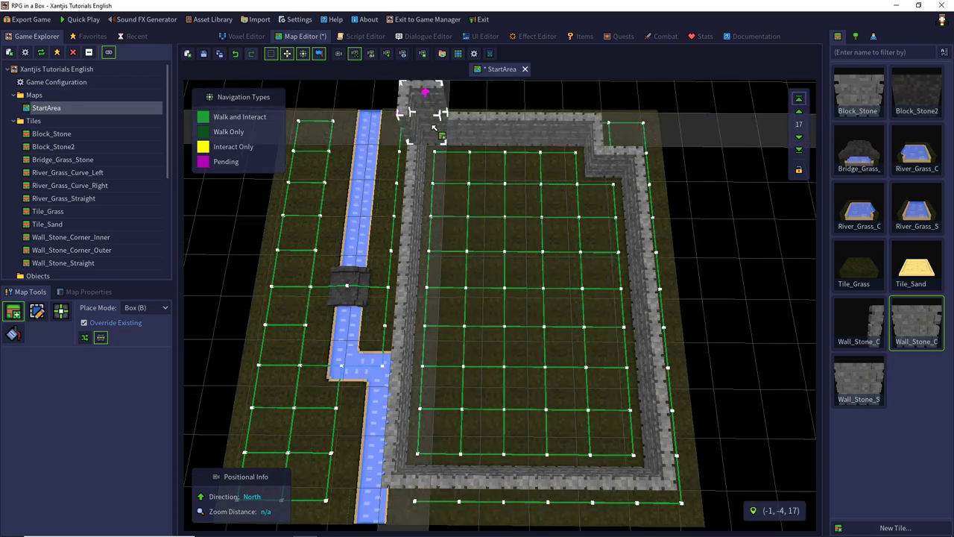
{"action": "left_click", "coordinate": [579, 125]}
{"action": "left_click", "coordinate": [634, 154]}
{"action": "key", "text": "r"}
{"action": "left_click", "coordinate": [668, 470]}
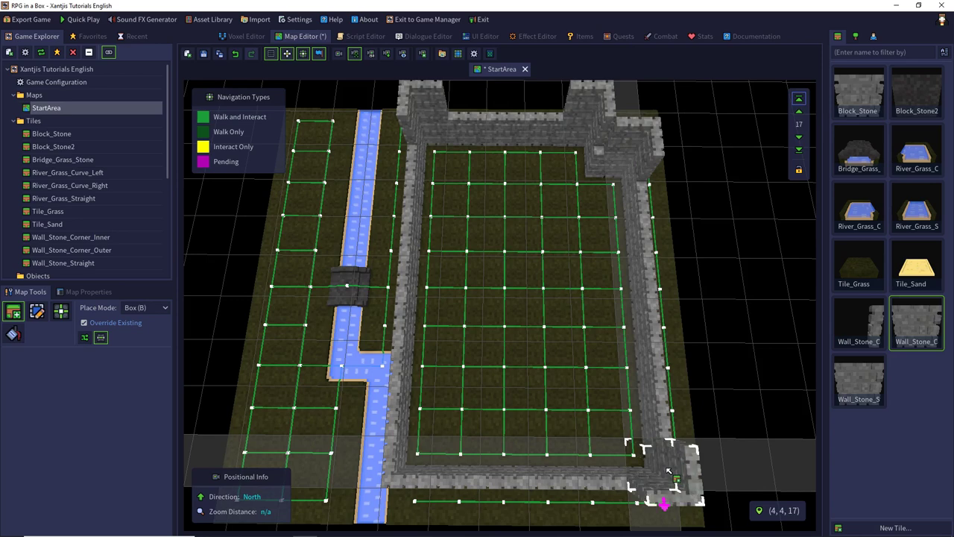
{"action": "key", "text": "r"}
{"action": "left_click", "coordinate": [415, 456]}
{"action": "left_click", "coordinate": [865, 322]}
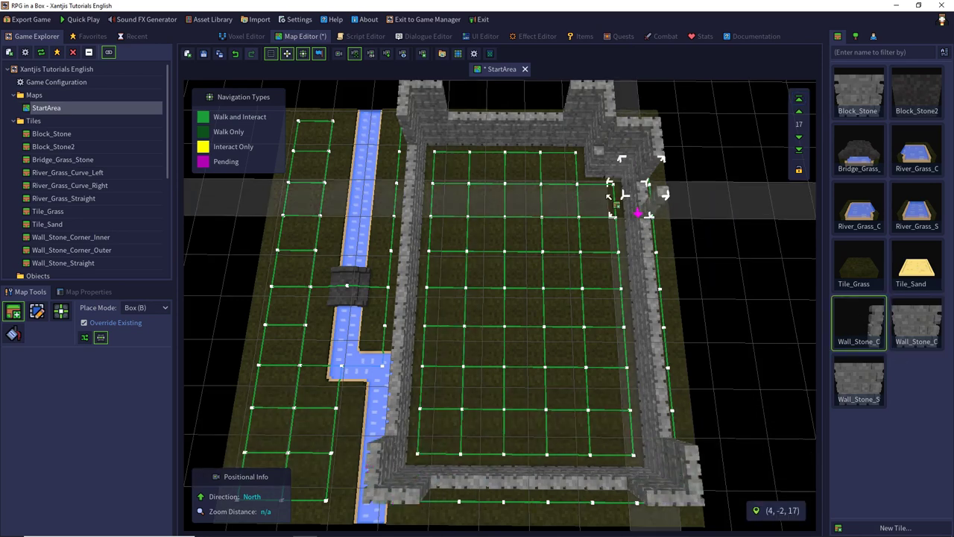
{"action": "left_click", "coordinate": [603, 149]}
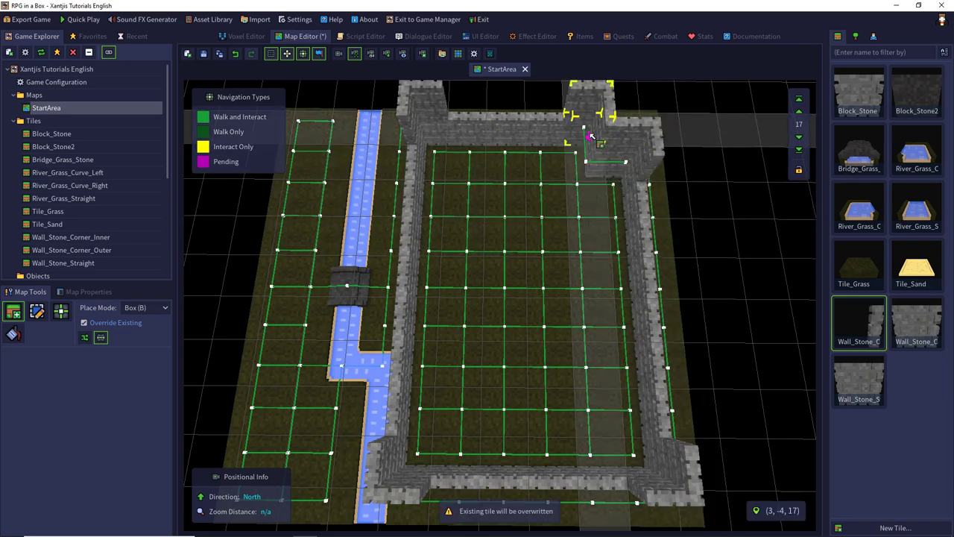
{"action": "key", "text": "ctrl+z"}
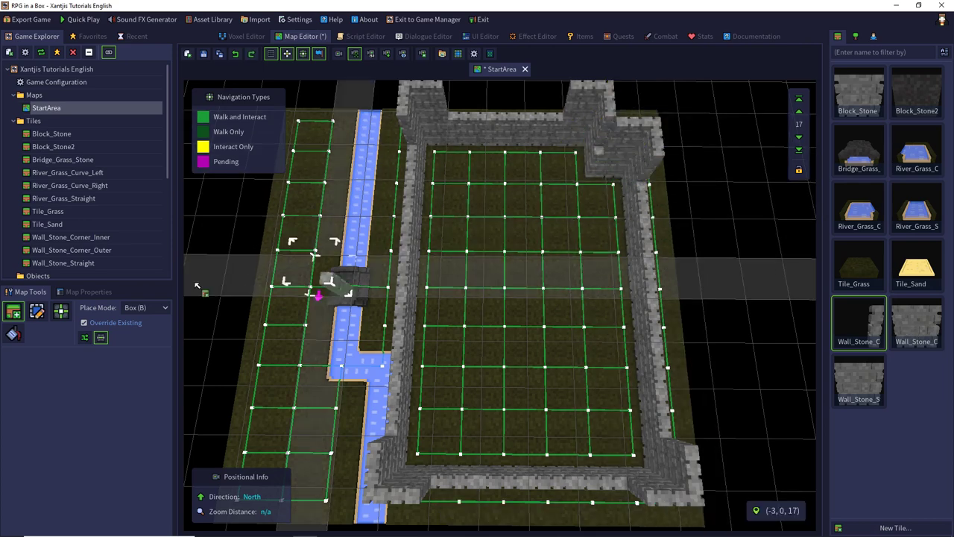
Step: With automatic navigation connecting turned off, complete the level 17 wall using Wall_Stone_Corner_Inner and Wall_Stone_Straight, and save the map
{"action": "left_click", "coordinate": [101, 338]}
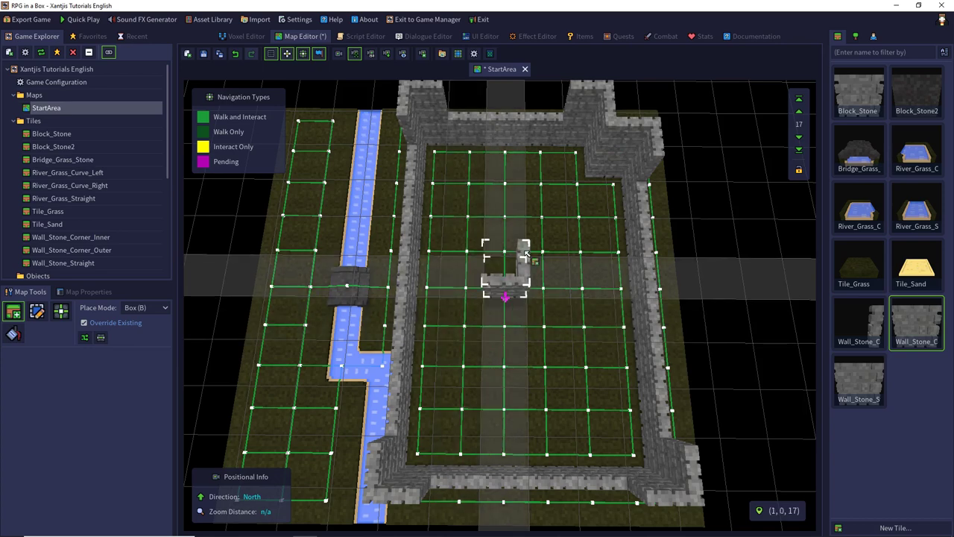
{"action": "left_click", "coordinate": [863, 384]}
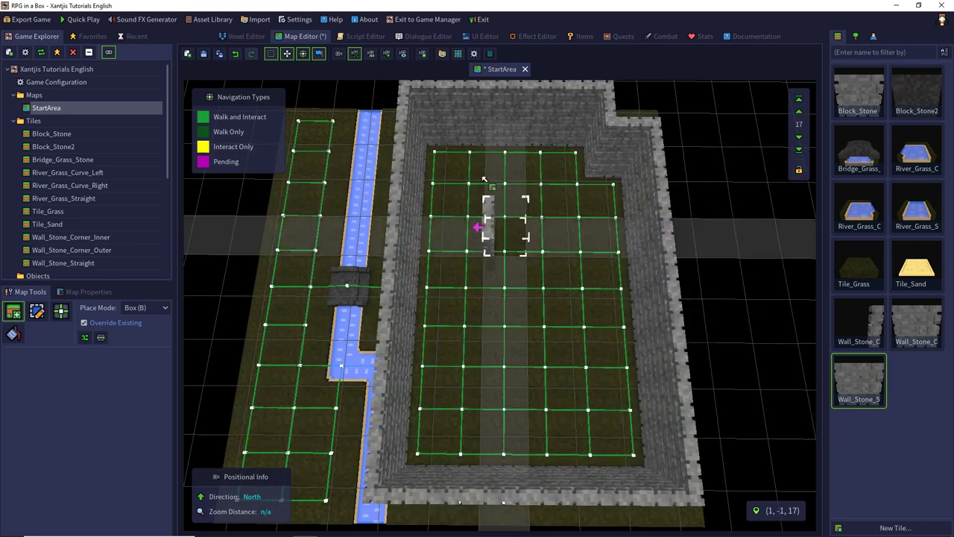
{"action": "left_click", "coordinate": [202, 54]}
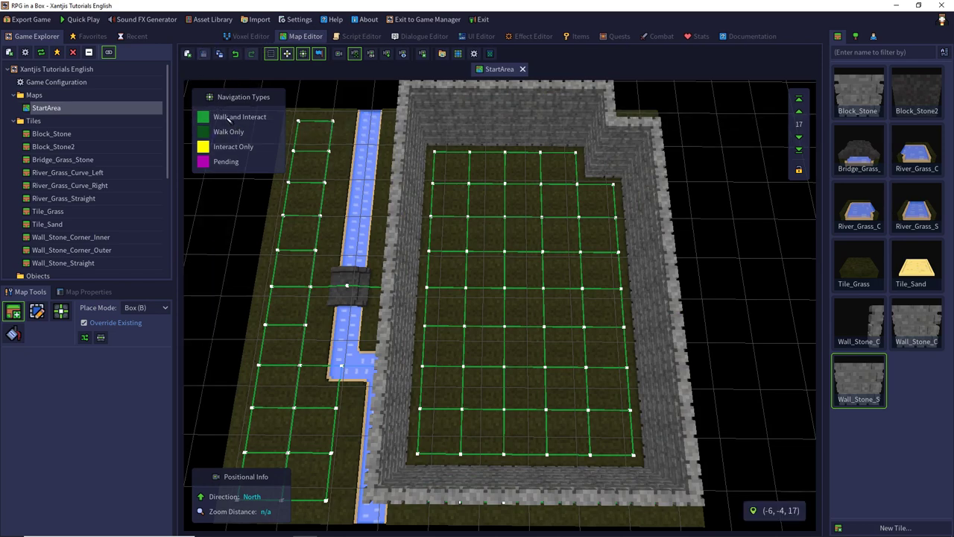
Step: Delete the level 17 wall tile in the west wall directly opposite the bridge
{"action": "left_click", "coordinate": [61, 311]}
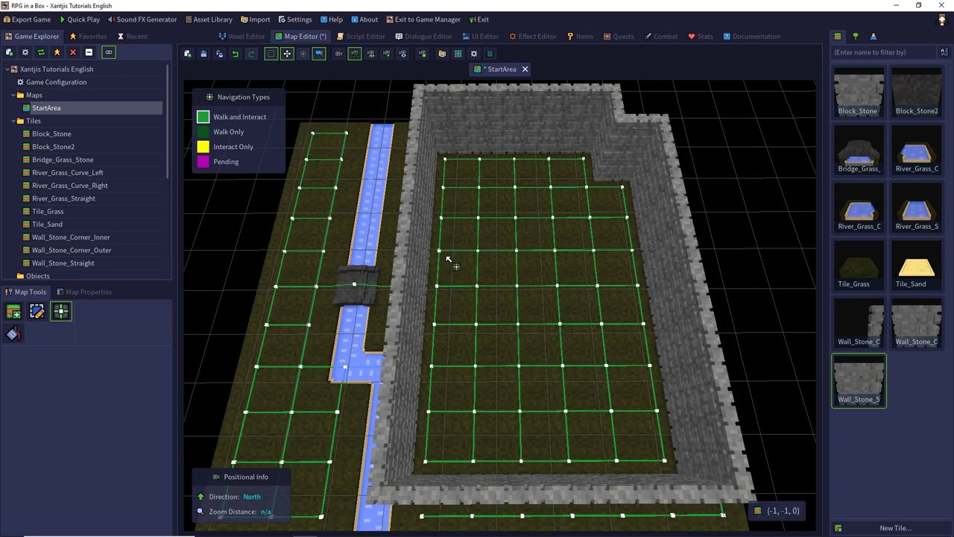
{"action": "middle_click_drag", "start_coordinate": [446, 281], "coordinate": [511, 279]}
{"action": "scroll", "coordinate": [534, 270], "scroll_direction": "up", "scroll_amount": 3}
{"action": "right_click_drag", "start_coordinate": [533, 270], "coordinate": [514, 260]}
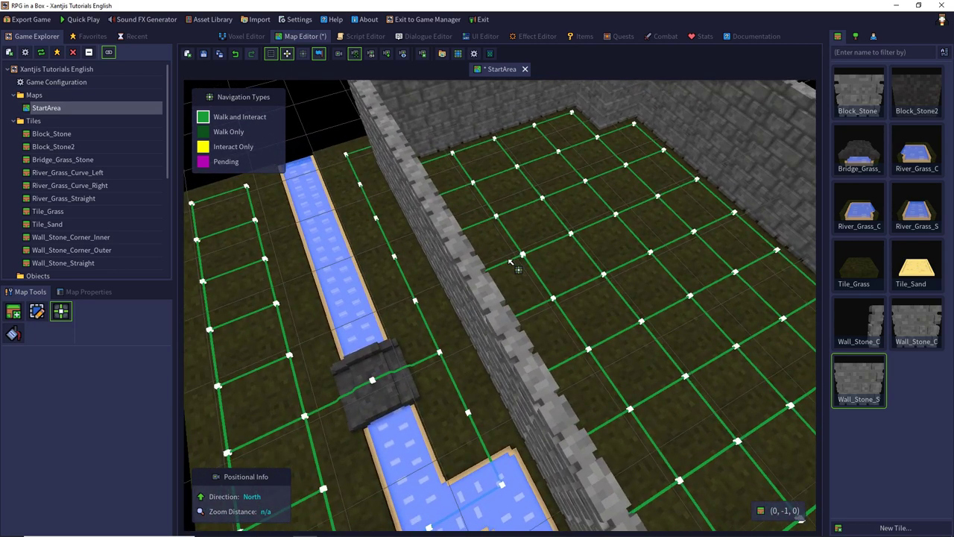
{"action": "left_click", "coordinate": [35, 313]}
{"action": "left_click", "coordinate": [481, 289]}
{"action": "key", "text": "Delete"}
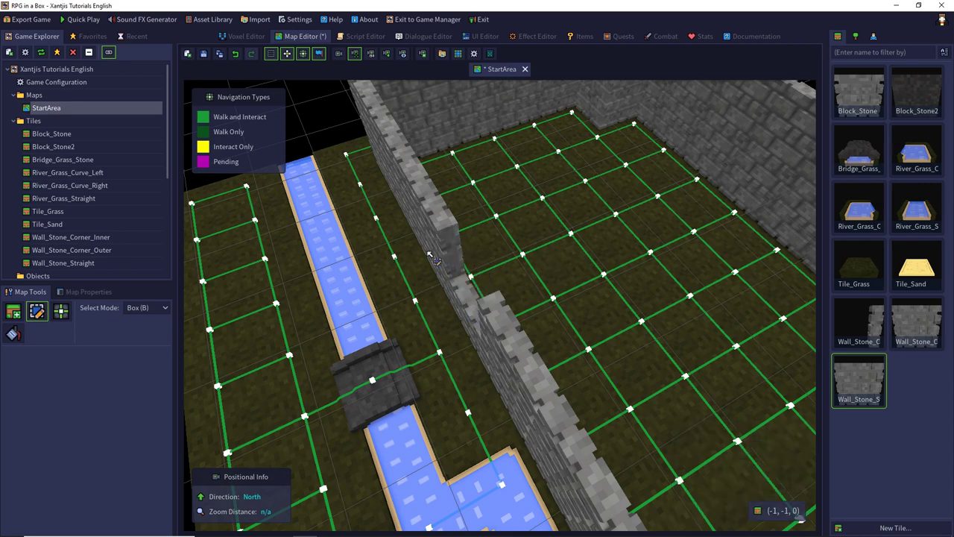
Step: Add Walk and Interact connections over the lowered wall opposite the bridge and across the river north of the bridge
{"action": "left_click", "coordinate": [206, 117]}
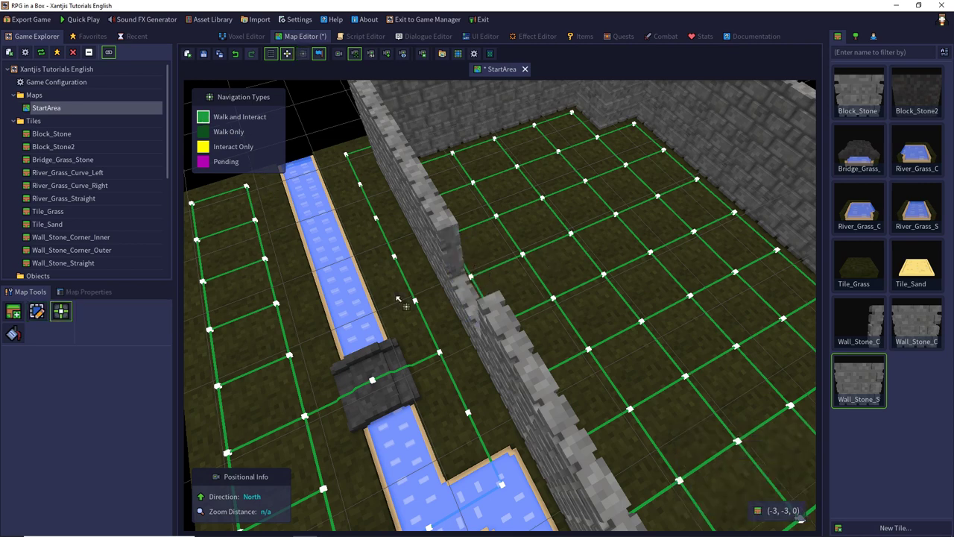
{"action": "left_click", "coordinate": [474, 311]}
{"action": "middle_click_drag", "start_coordinate": [450, 341], "coordinate": [459, 329]}
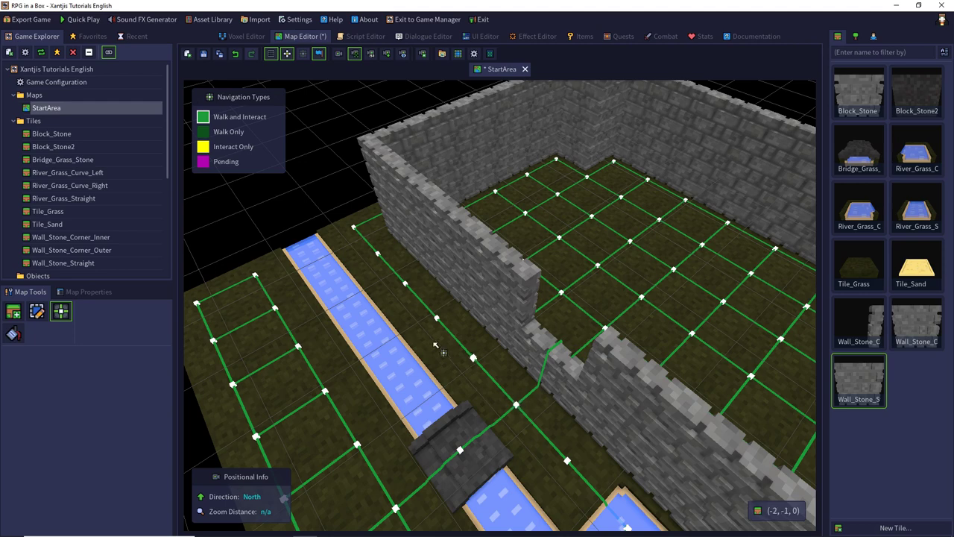
{"action": "left_click_drag", "start_coordinate": [422, 330], "coordinate": [326, 391]}
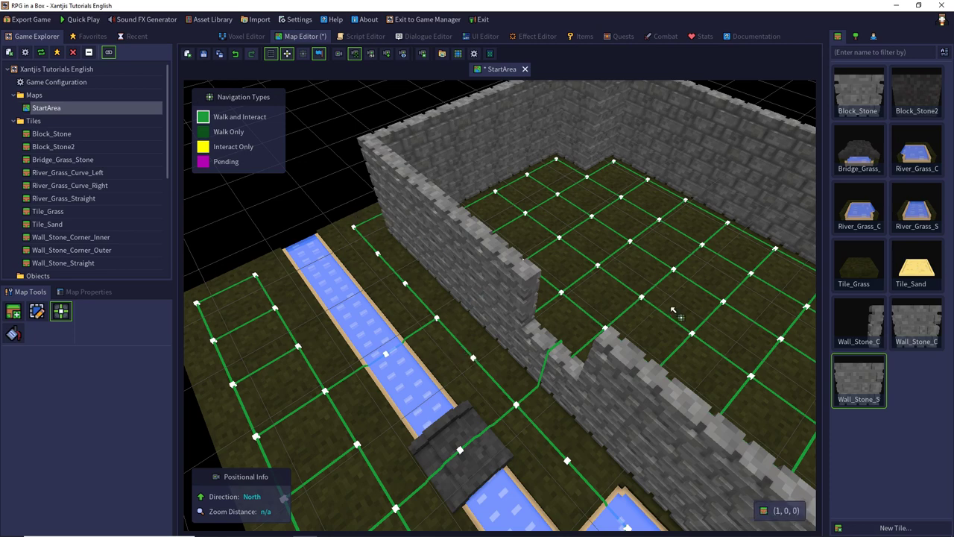
{"action": "middle_click_drag", "start_coordinate": [611, 252], "coordinate": [677, 259]}
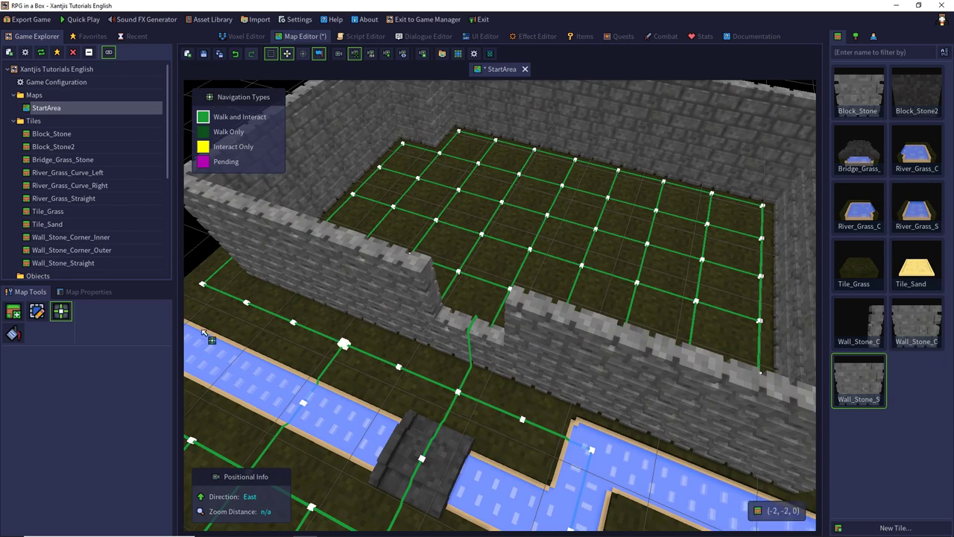
Step: Delete the full-height wall section just south of the lowered tile, connect Walk and Interact navigation through the opening, and save the map
{"action": "left_click", "coordinate": [36, 311]}
{"action": "left_click", "coordinate": [522, 328]}
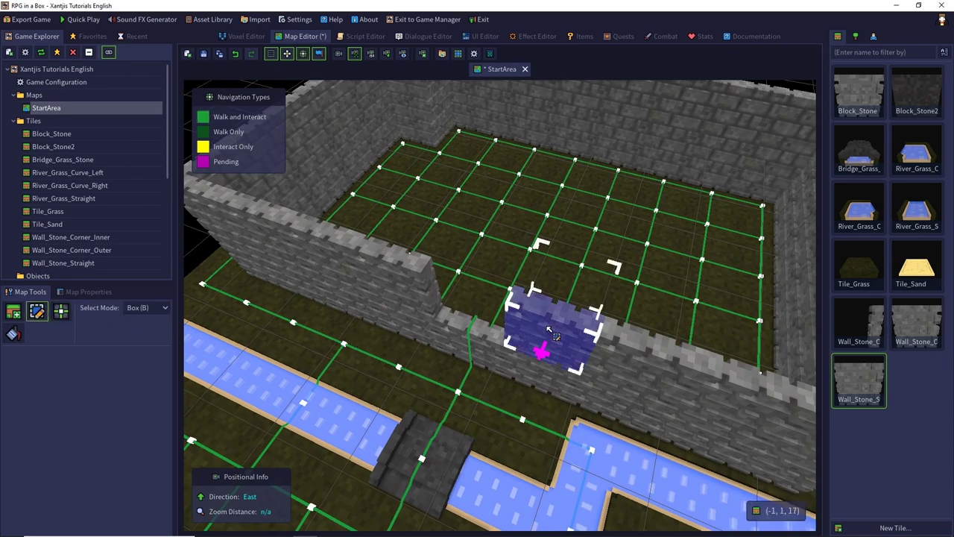
{"action": "key", "text": "Delete"}
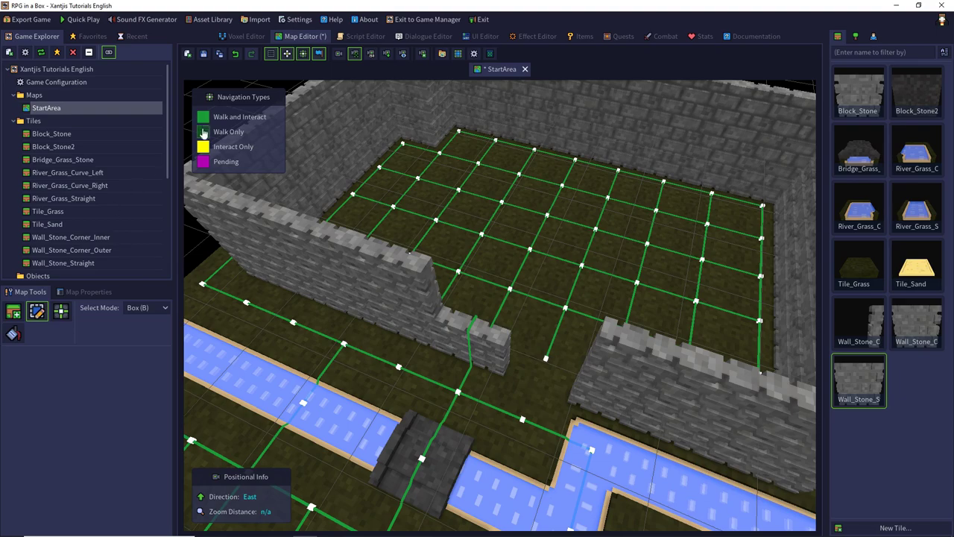
{"action": "left_click", "coordinate": [203, 117]}
{"action": "middle_click_drag", "start_coordinate": [632, 258], "coordinate": [440, 286]}
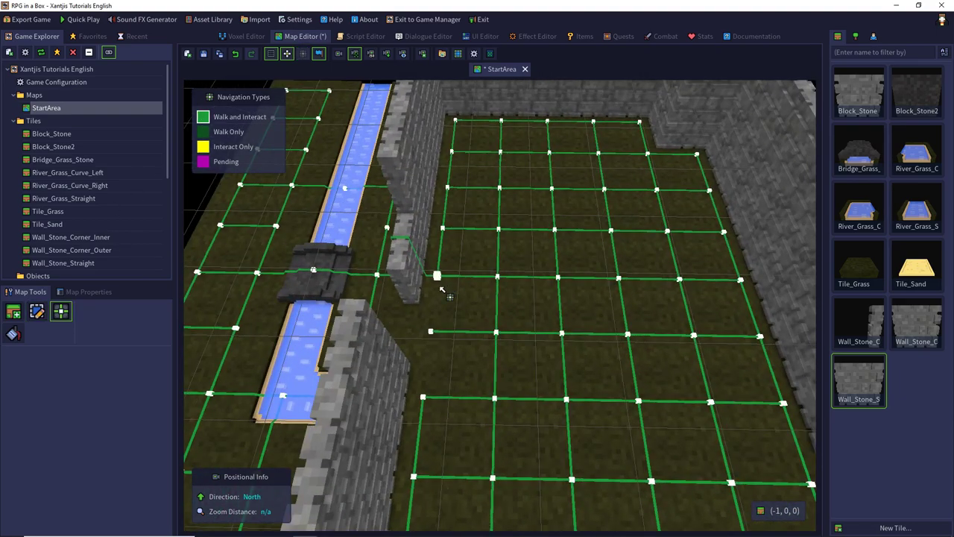
{"action": "right_click_drag", "start_coordinate": [441, 290], "coordinate": [572, 335]}
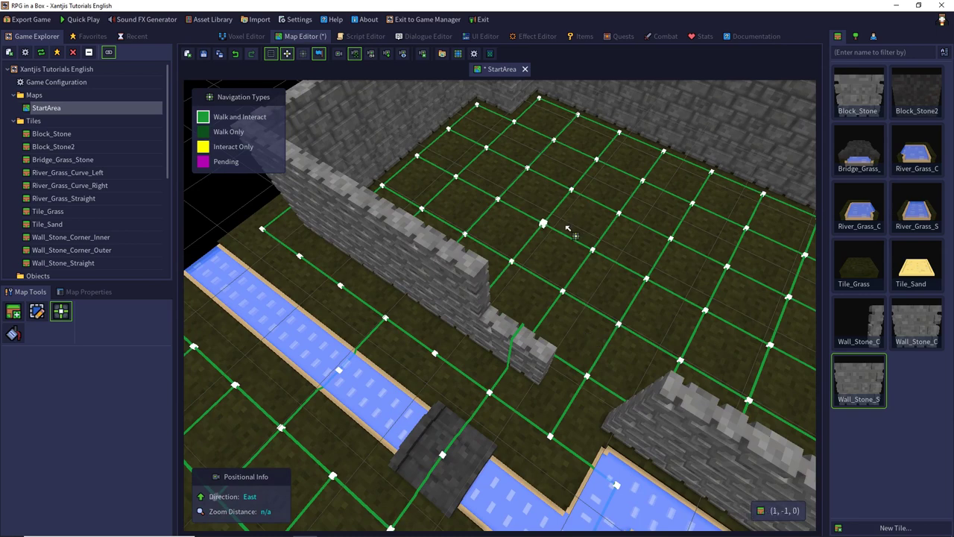
{"action": "left_click", "coordinate": [203, 53]}
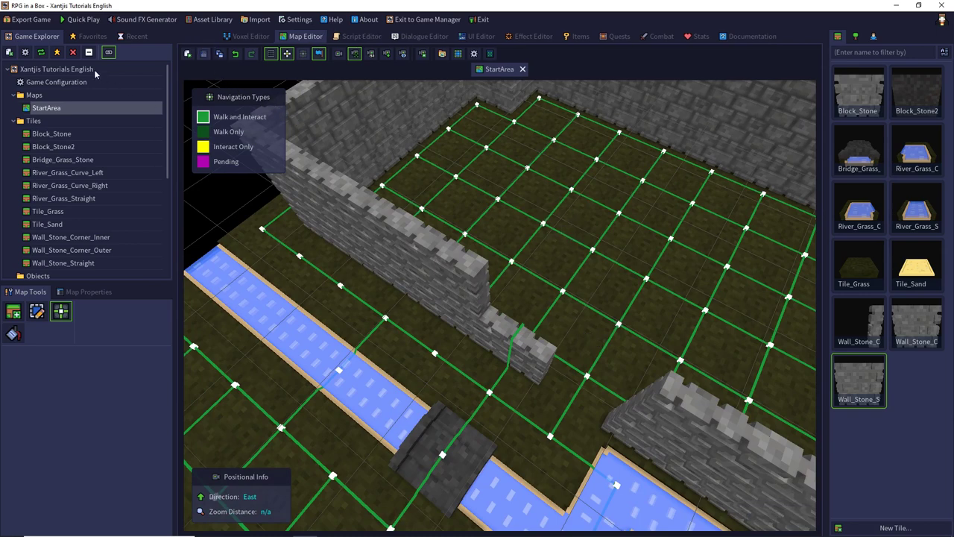
Step: Set the gameplay camera type to First-Person in the game configuration, check the experimental settings, and apply the changes
{"action": "left_click", "coordinate": [27, 53]}
{"action": "left_click", "coordinate": [493, 203]}
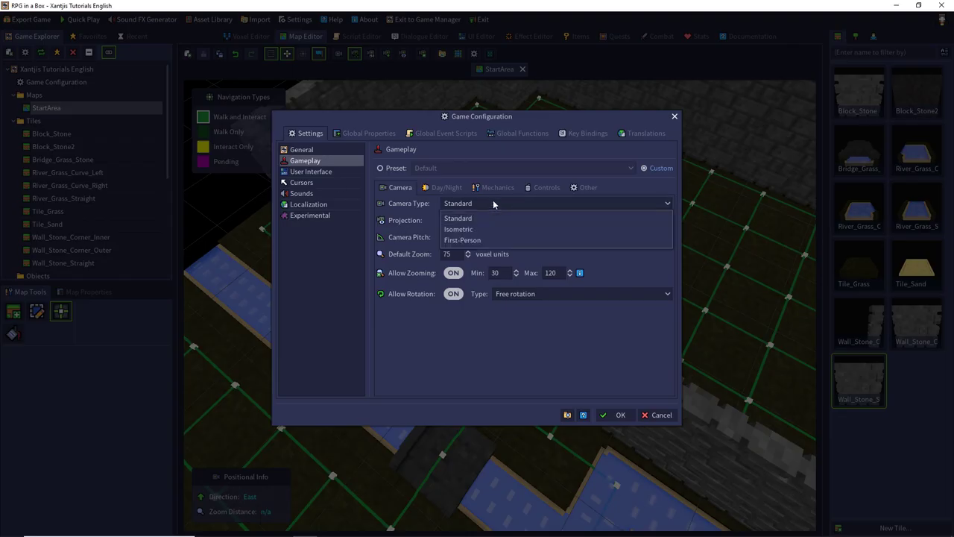
{"action": "left_click", "coordinate": [468, 240]}
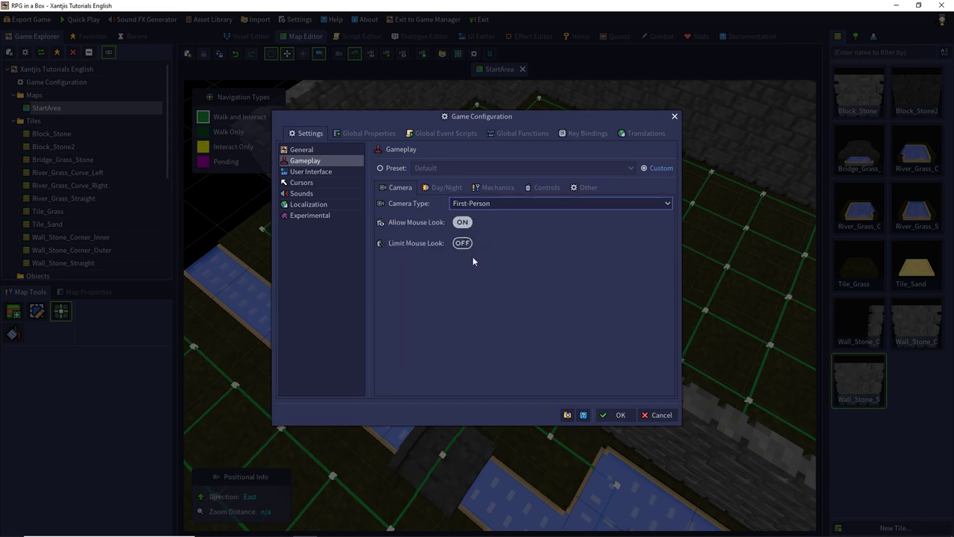
{"action": "left_click", "coordinate": [313, 216]}
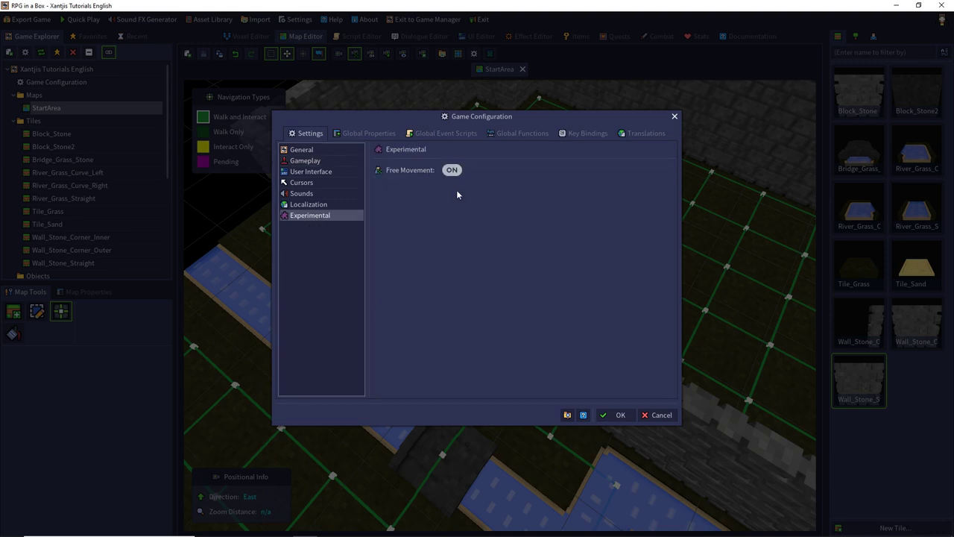
{"action": "left_click", "coordinate": [619, 415]}
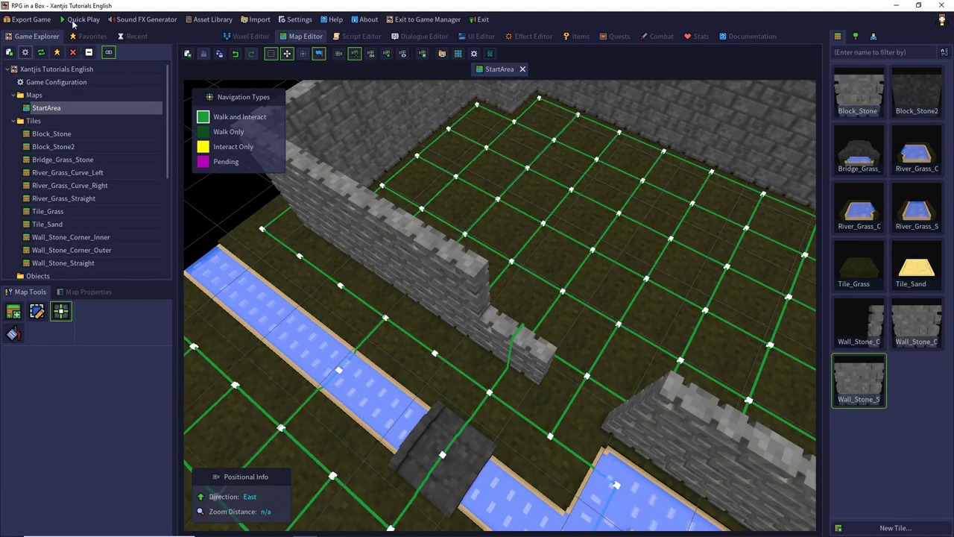
Step: Start a new test game and walk in first person to the west wall opening and lowered section facing the bridge
{"action": "left_click", "coordinate": [75, 20]}
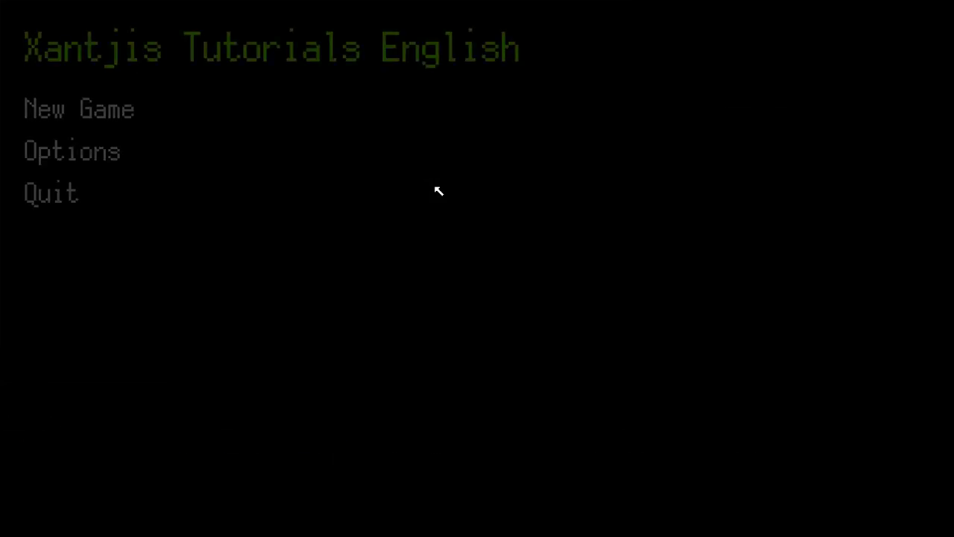
{"action": "left_click", "coordinate": [119, 109]}
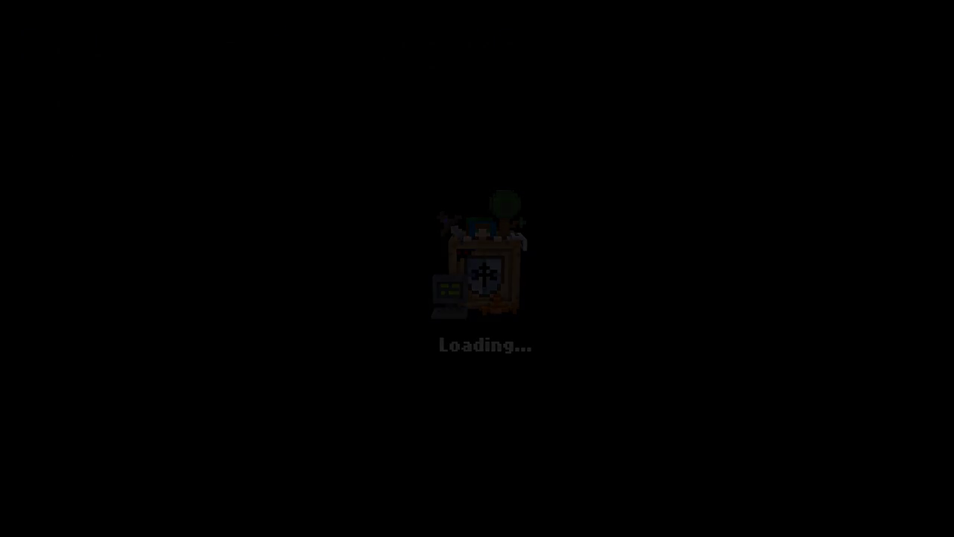
{"action": "key", "text": "w"}
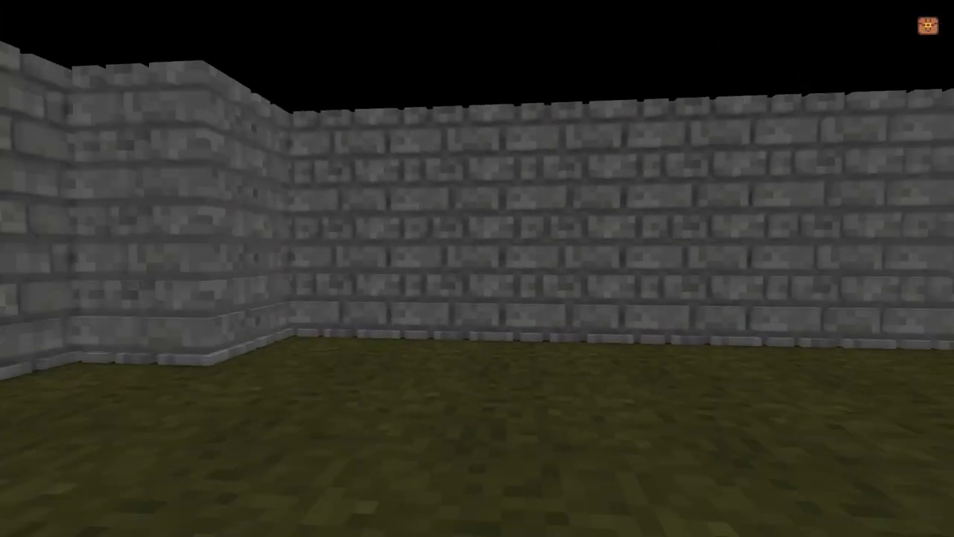
{"action": "key", "text": "w"}
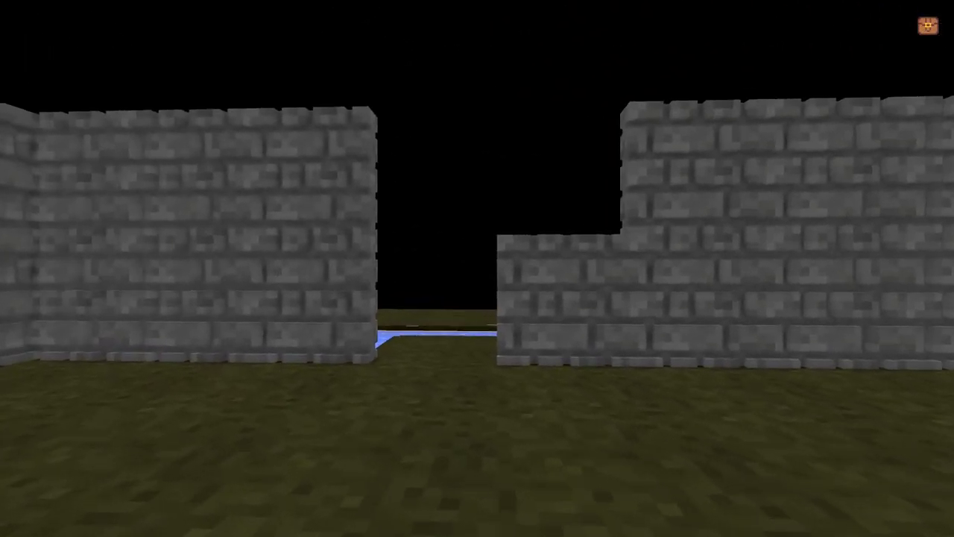
{"action": "key", "text": "w"}
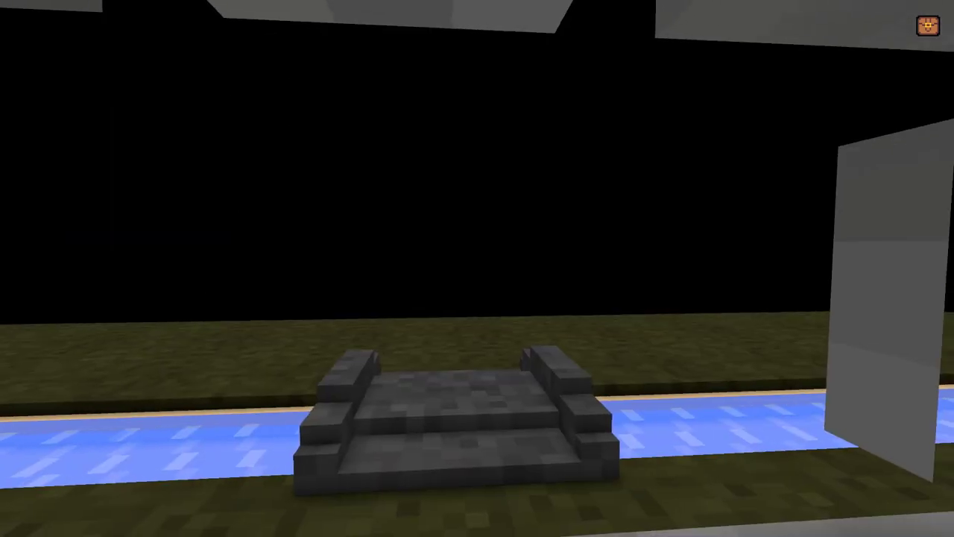
{"action": "key", "text": "s"}
{"action": "key", "text": "a"}
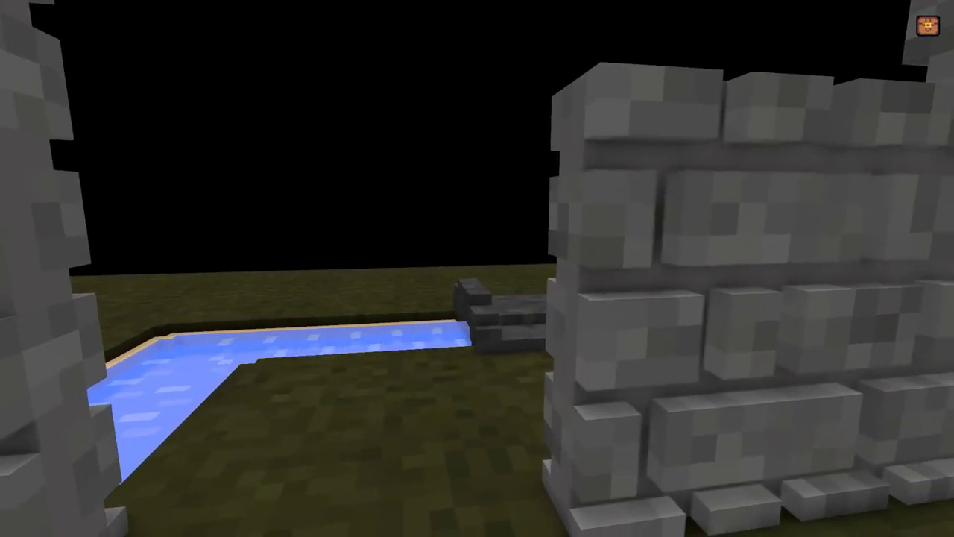
{"action": "key", "text": "w"}
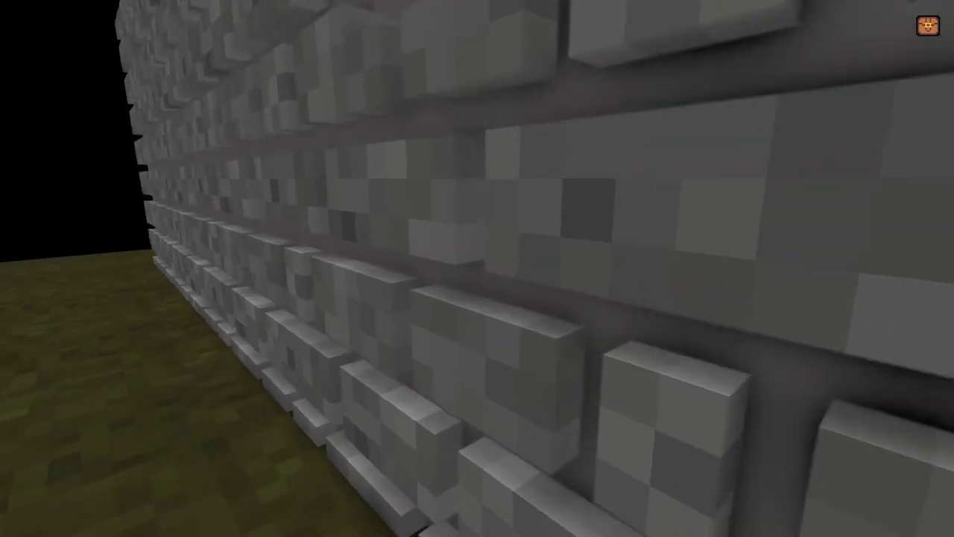
Step: Test walking over the lowered wall section and around the opening beside the bridge, and quit the test game
{"action": "key", "text": "d"}
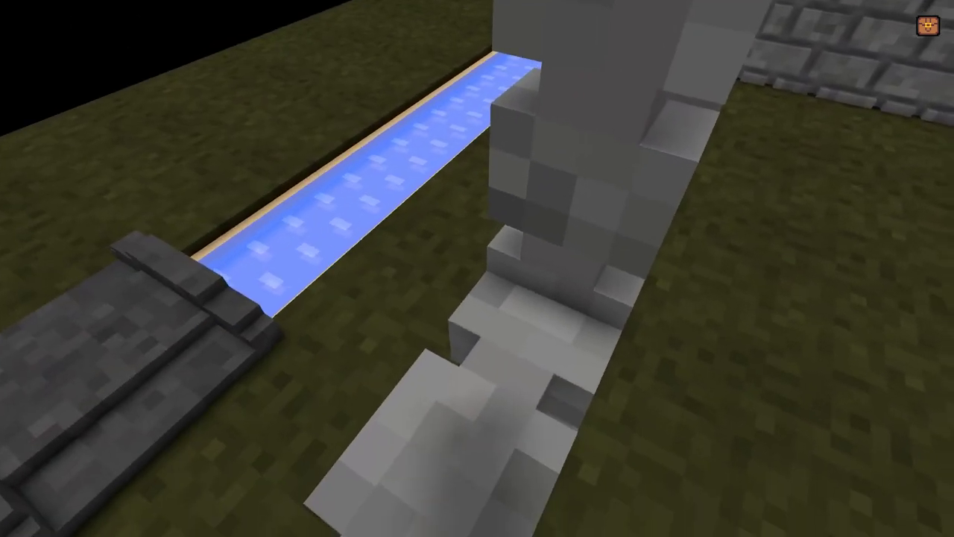
{"action": "key", "text": "w"}
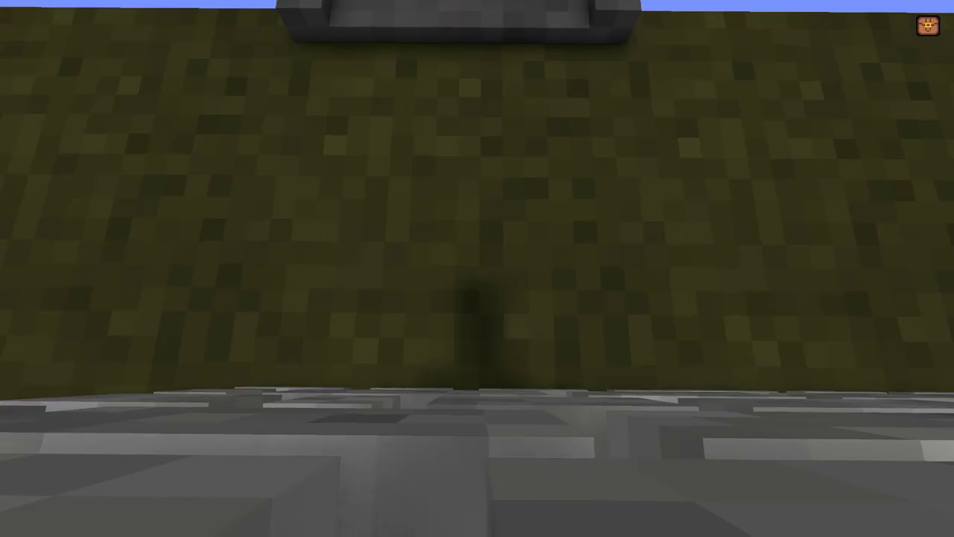
{"action": "key", "text": "space"}
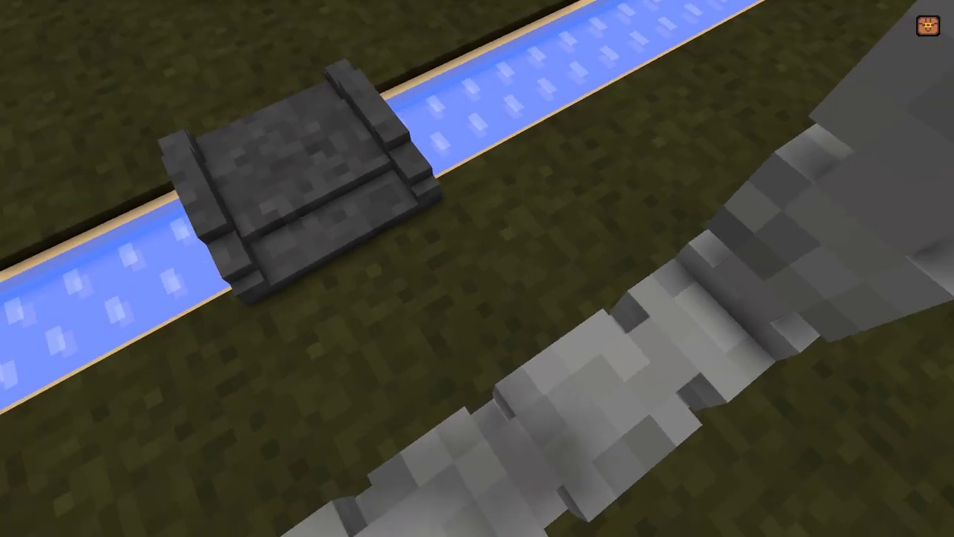
{"action": "key", "text": "a"}
{"action": "key", "text": "d"}
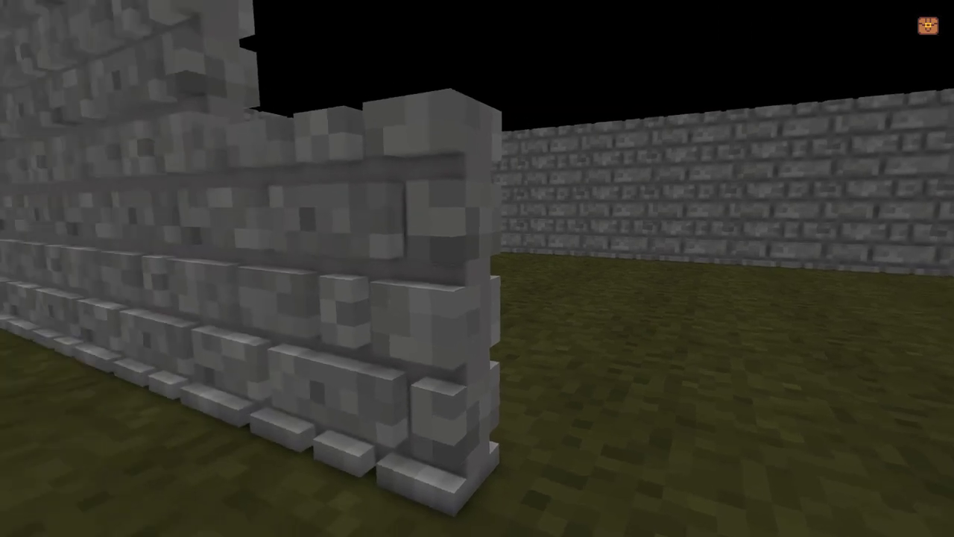
{"action": "key", "text": "Escape"}
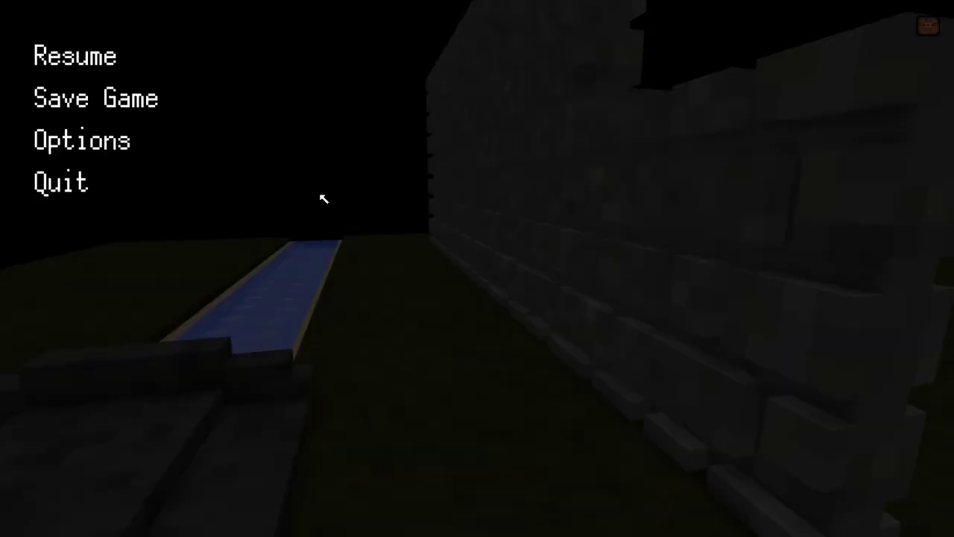
{"action": "left_click", "coordinate": [56, 188]}
{"action": "left_click", "coordinate": [433, 293]}
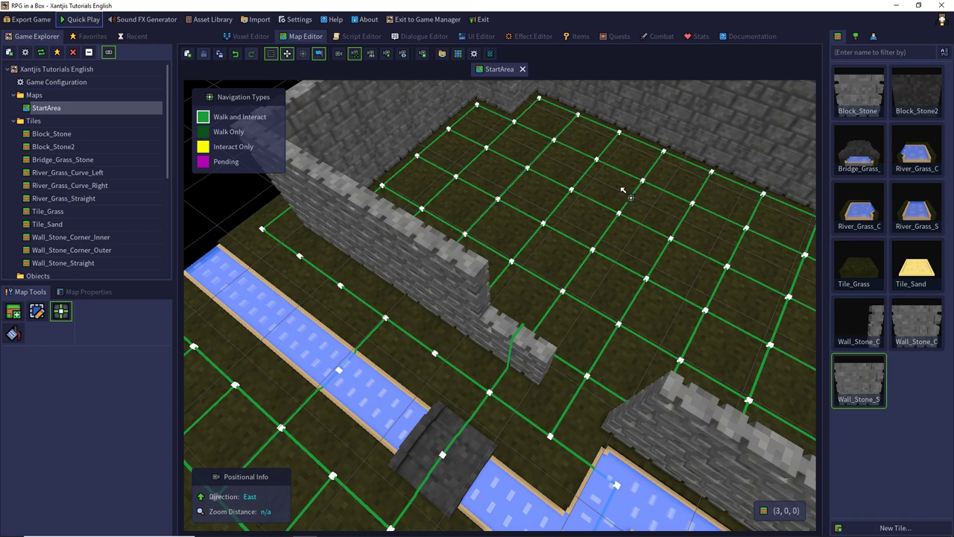
Step: Open the Wall_Stone_Straight tile for voxel editing and save a copy of it as a tile named Wall_Stone_Lintel
{"action": "left_click", "coordinate": [917, 319]}
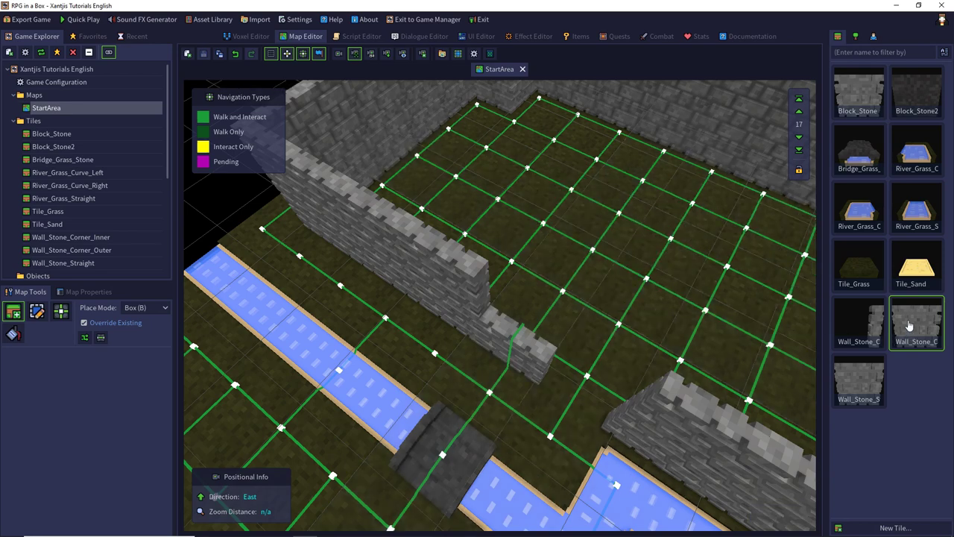
{"action": "double_click", "coordinate": [909, 315]}
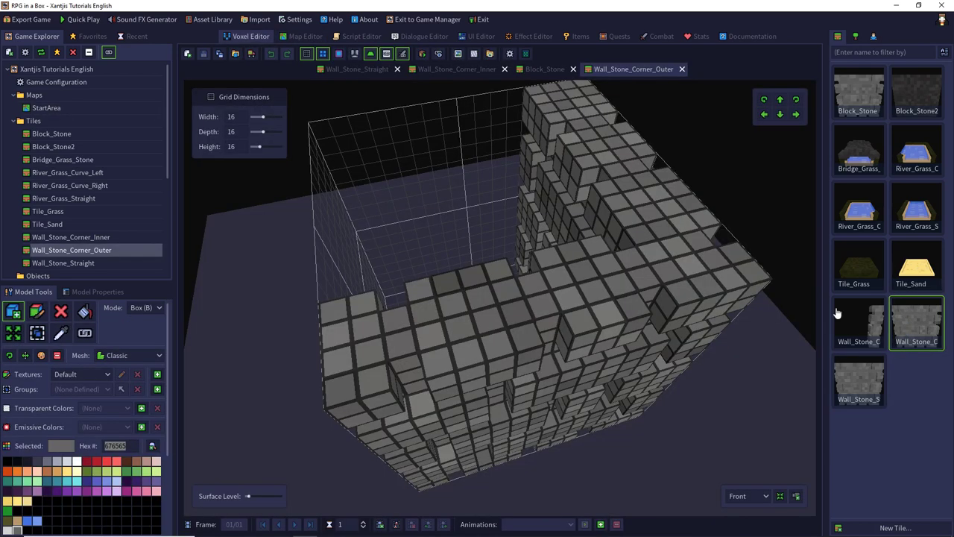
{"action": "double_click", "coordinate": [856, 375]}
{"action": "middle_click_drag", "start_coordinate": [712, 268], "coordinate": [509, 218]}
{"action": "left_click", "coordinate": [219, 55]}
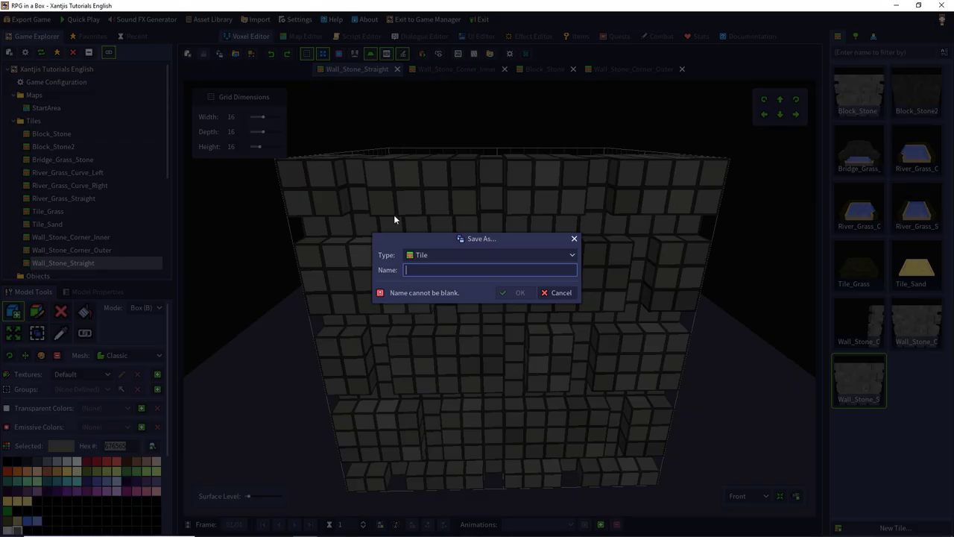
{"action": "type", "text": "Wall"}
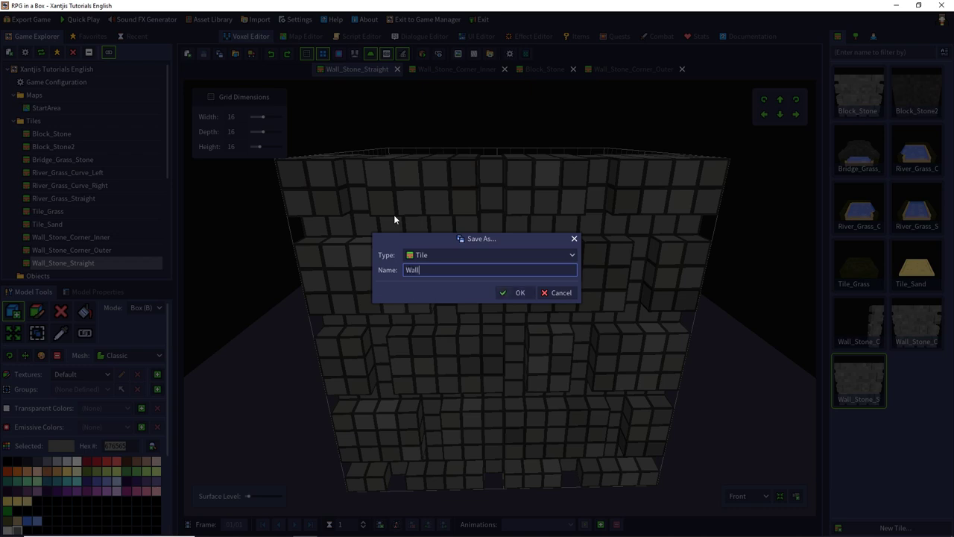
{"action": "type", "text": "_Stone_Lintel"}
{"action": "key", "text": "Return"}
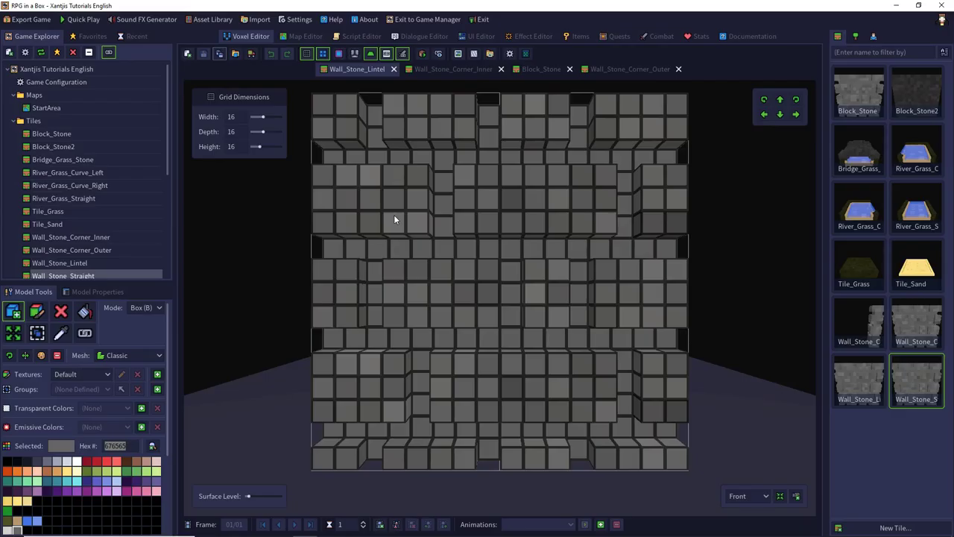
Step: Erase the lower ten voxel rows of Wall_Stone_Lintel, keeping only the upper six rows, and save the tile
{"action": "left_click", "coordinate": [60, 311]}
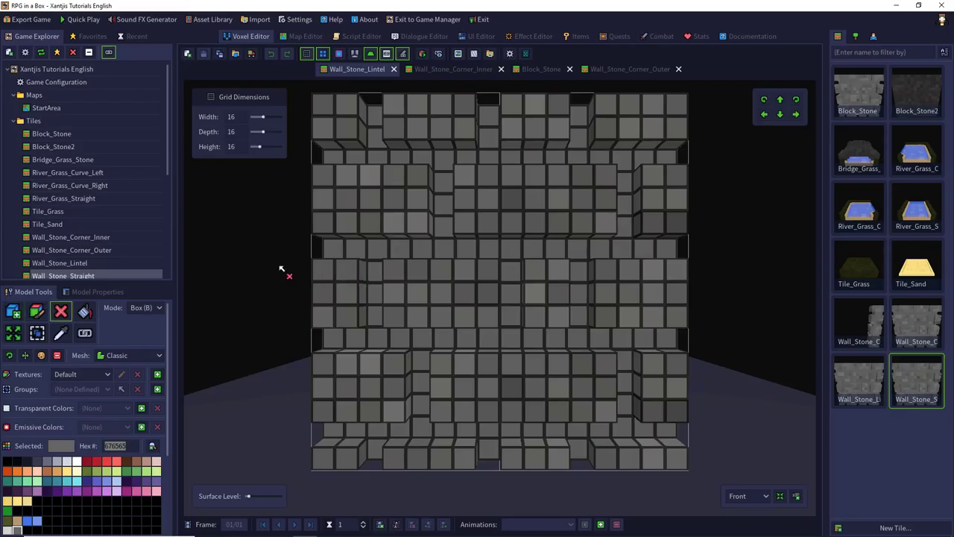
{"action": "middle_click_drag", "start_coordinate": [280, 269], "coordinate": [345, 248]}
{"action": "left_click_drag", "start_coordinate": [347, 252], "coordinate": [689, 449]}
{"action": "left_click_drag", "start_coordinate": [666, 257], "coordinate": [363, 457]}
{"action": "left_click_drag", "start_coordinate": [364, 274], "coordinate": [636, 373]}
{"action": "middle_click_drag", "start_coordinate": [635, 370], "coordinate": [618, 384]}
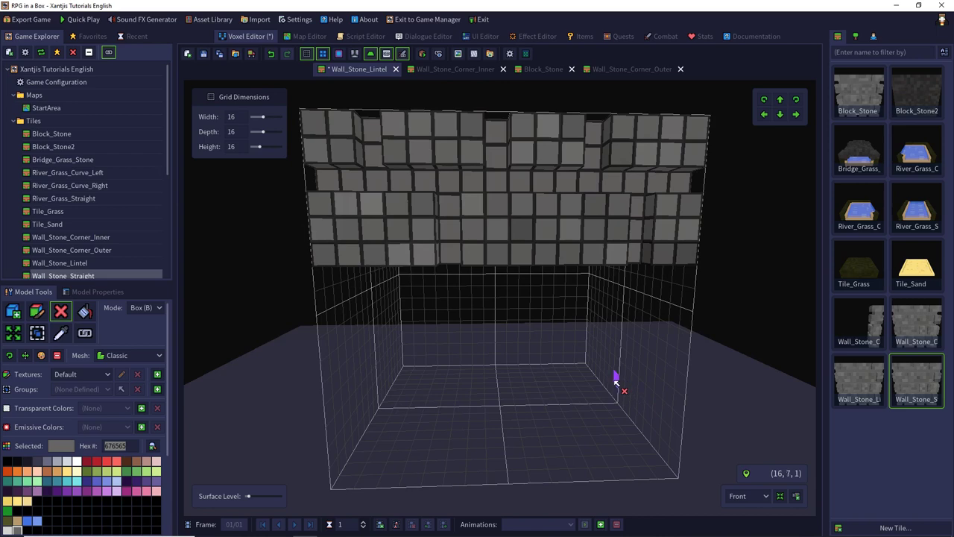
{"action": "key", "text": "ctrl+s"}
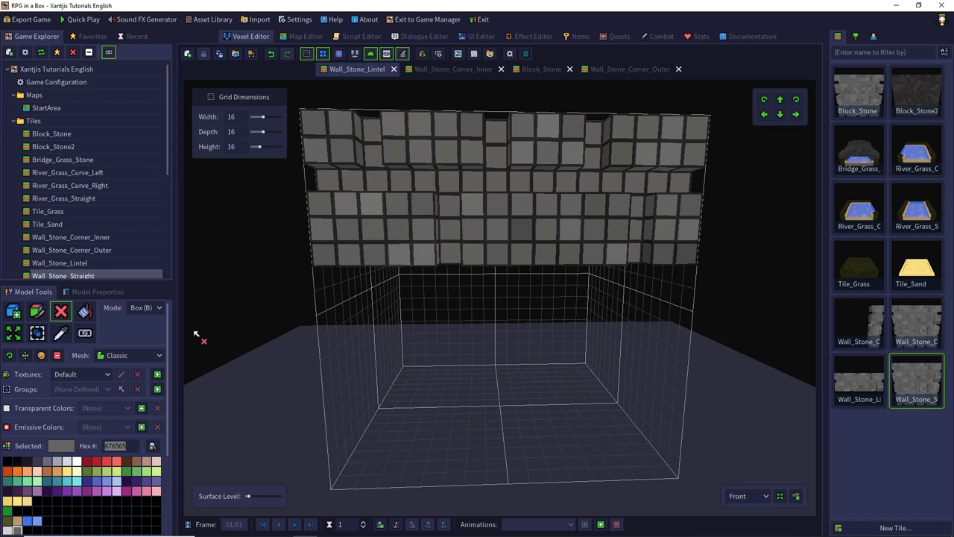
Step: Add two custom colors, 8e7a45 and 462b2b, to the first empty palette slots beneath the gray swatches
{"action": "scroll", "coordinate": [130, 357], "scroll_direction": "down", "scroll_amount": 3}
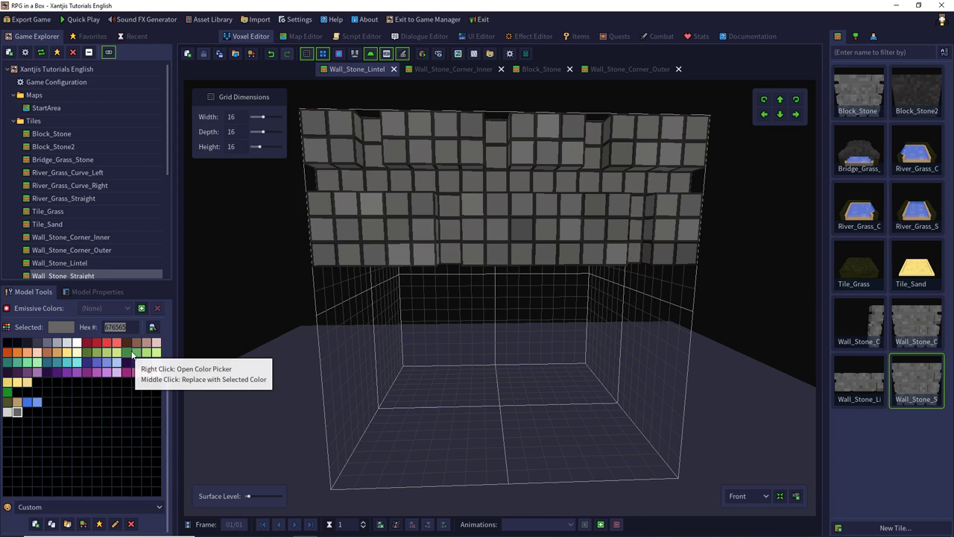
{"action": "right_click", "coordinate": [5, 421]}
{"action": "double_click", "coordinate": [103, 501]}
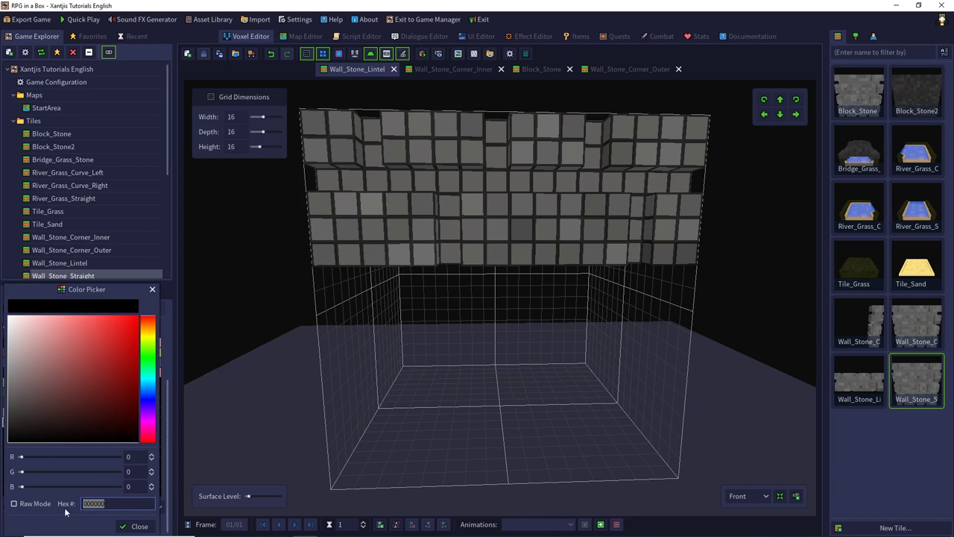
{"action": "type", "text": "8e7a45"}
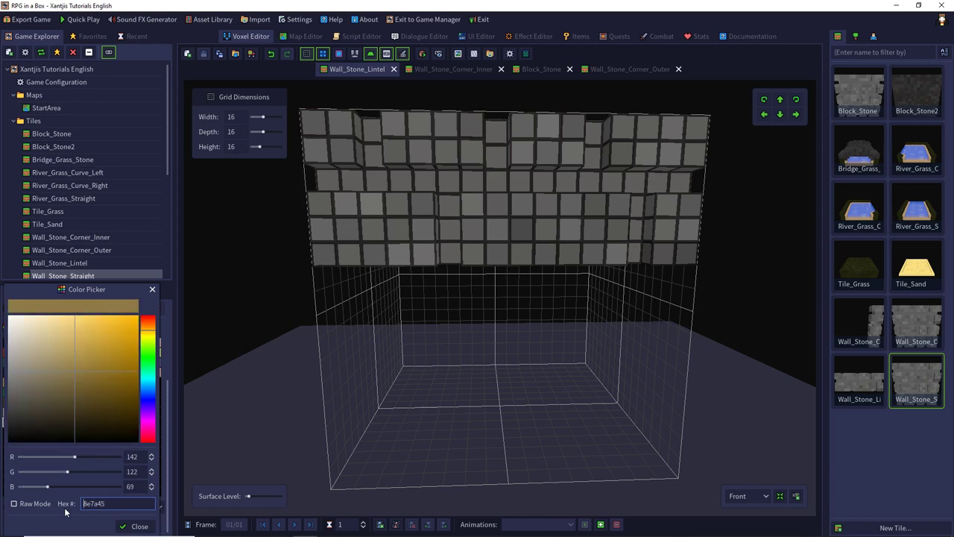
{"action": "left_click", "coordinate": [138, 526]}
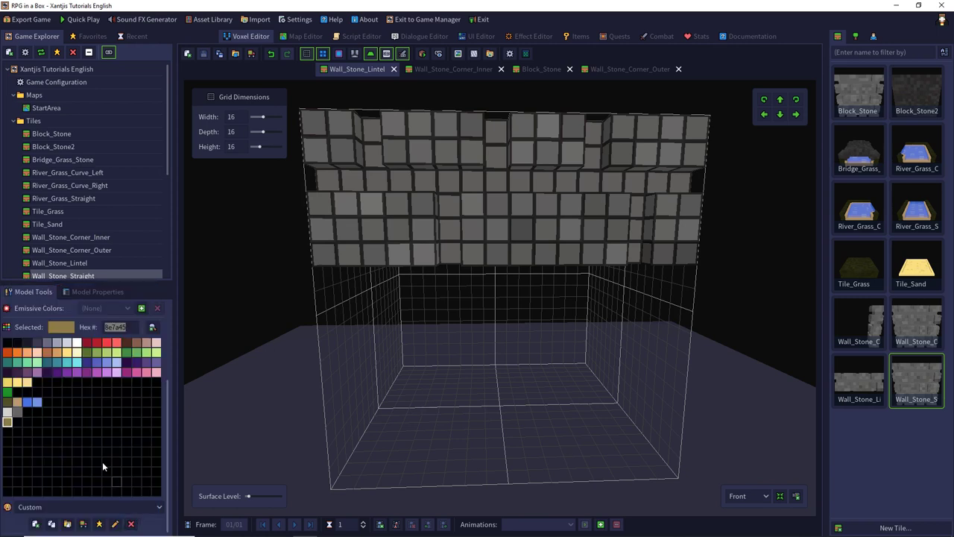
{"action": "left_click", "coordinate": [16, 425]}
{"action": "left_click_drag", "start_coordinate": [126, 504], "coordinate": [70, 501]}
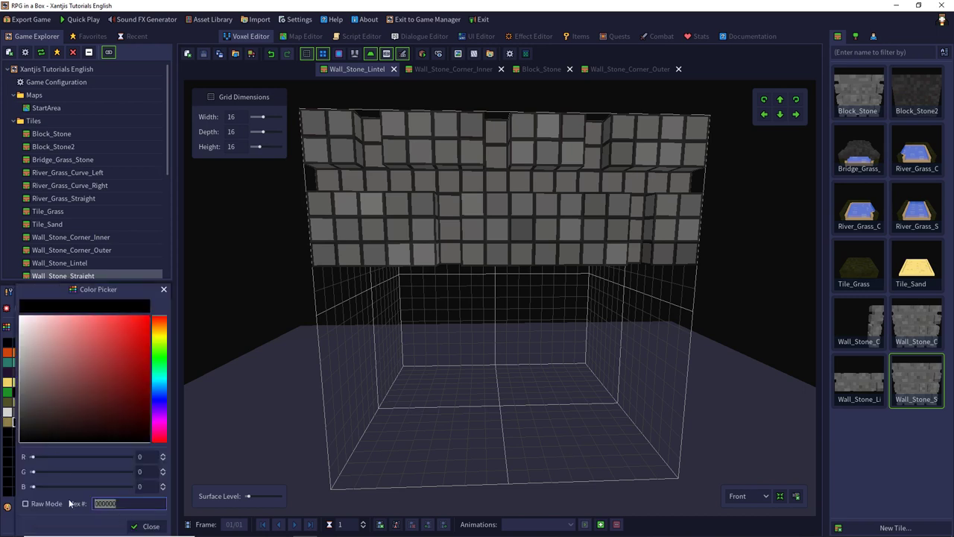
{"action": "type", "text": "462b2b"}
{"action": "left_click", "coordinate": [138, 525]}
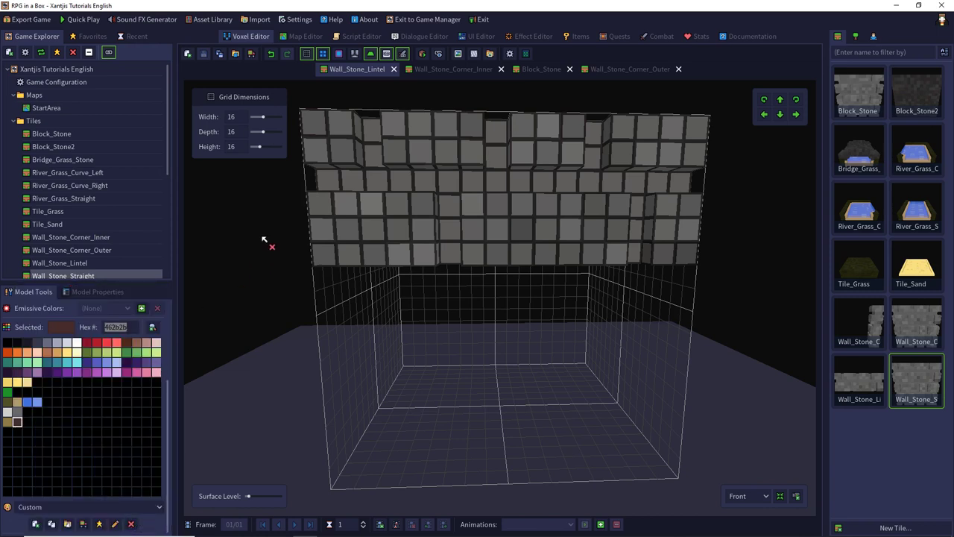
Step: Create a passable tile named Door_Wood with a 16 × 16 × 26 grid, and enlarge its width and depth to 26
{"action": "left_click", "coordinate": [191, 54]}
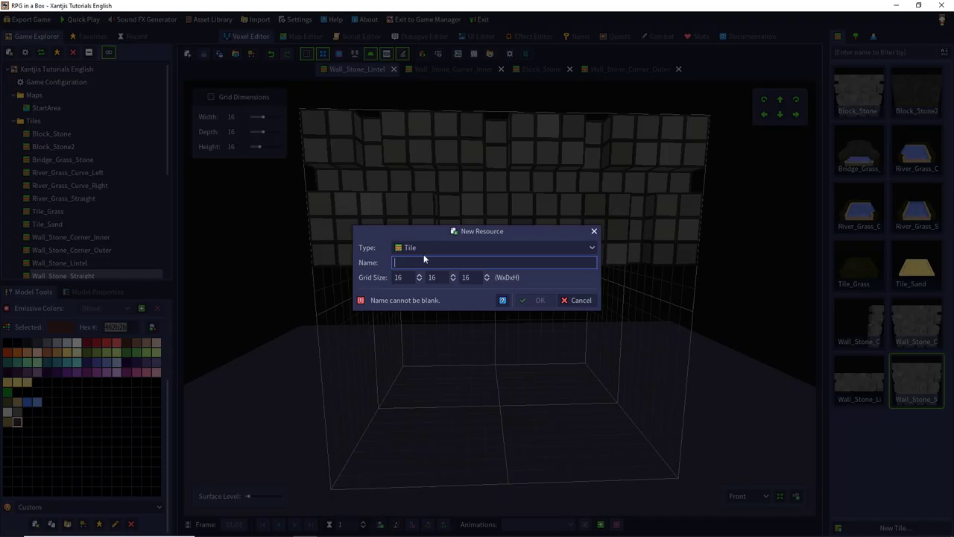
{"action": "double_click", "coordinate": [467, 276]}
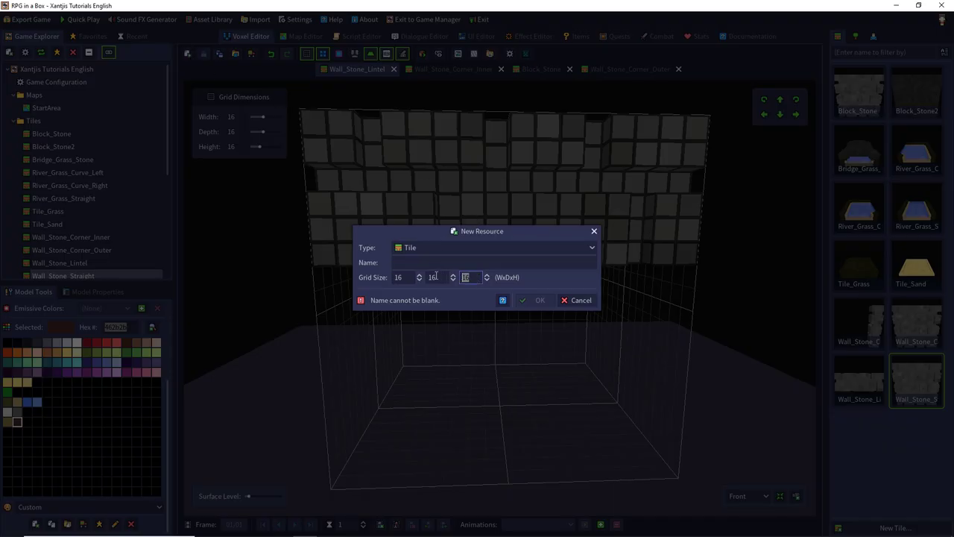
{"action": "type", "text": "26"}
{"action": "left_click", "coordinate": [454, 263]}
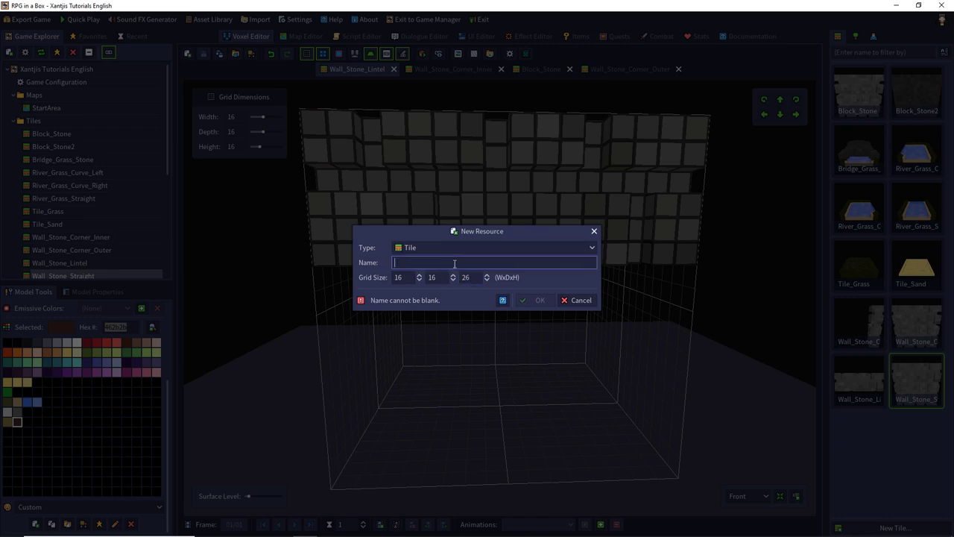
{"action": "type", "text": "Door_Wood"}
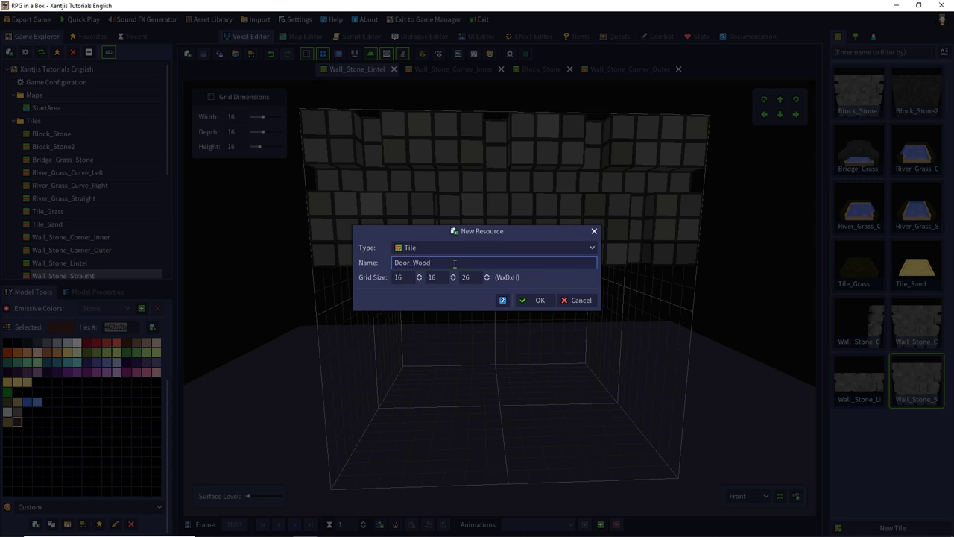
{"action": "key", "text": "Return"}
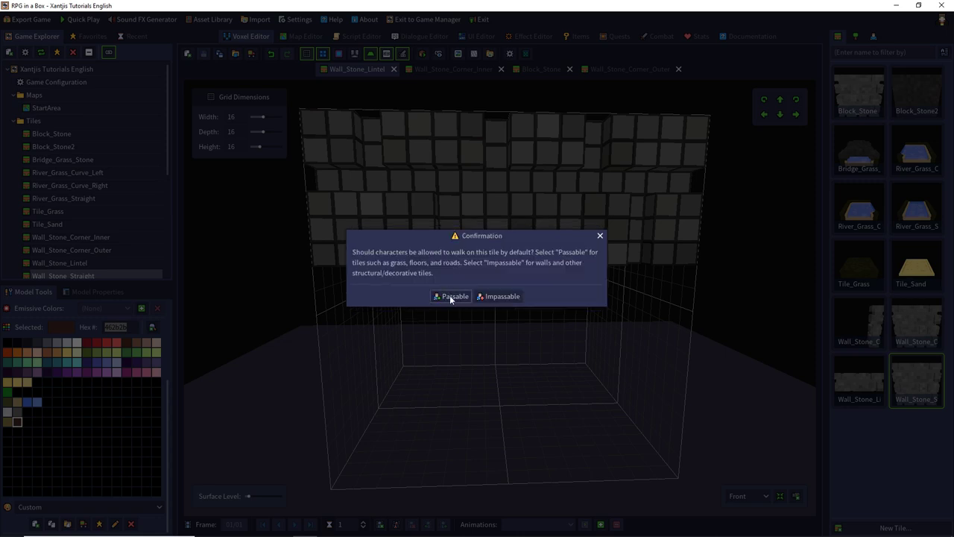
{"action": "left_click", "coordinate": [451, 296]}
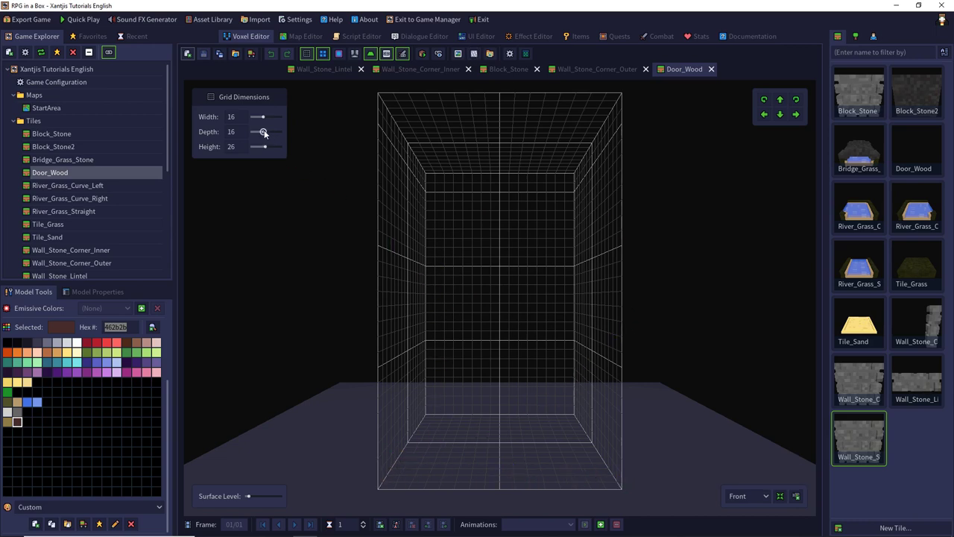
{"action": "left_click_drag", "start_coordinate": [263, 132], "coordinate": [275, 134]}
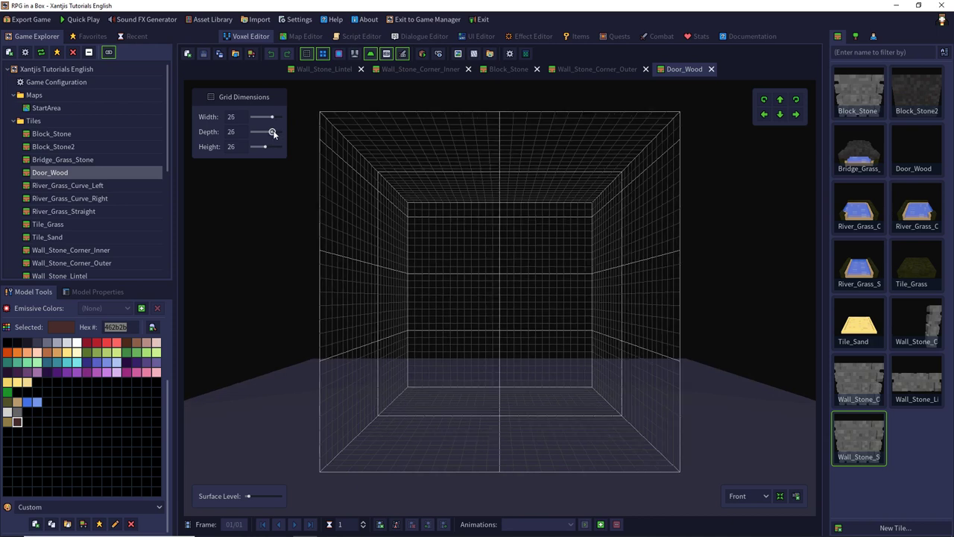
{"action": "left_click_drag", "start_coordinate": [272, 132], "coordinate": [272, 132]}
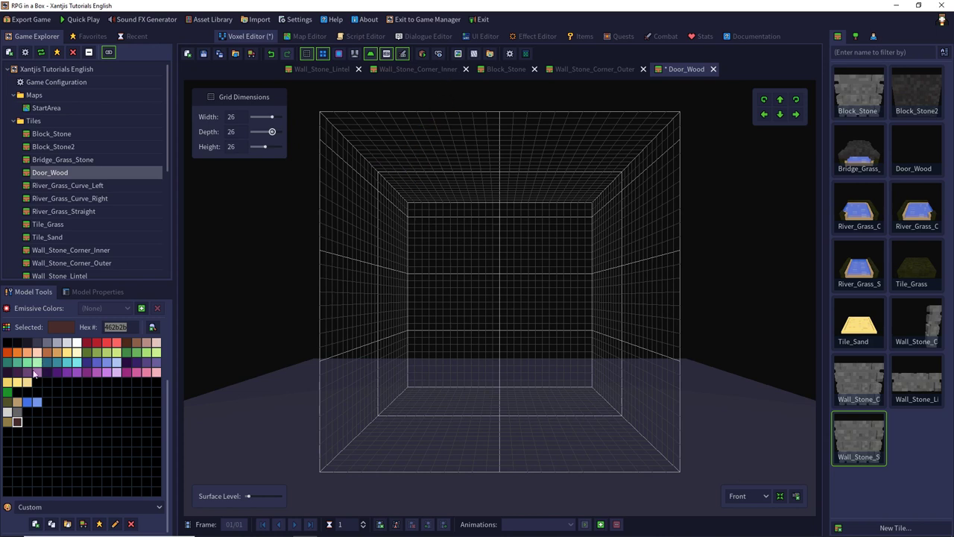
Step: Open the Noise Generator for the Door_Wood tile and set its base color to the wood tone 8e7a45
{"action": "left_click", "coordinate": [7, 422]}
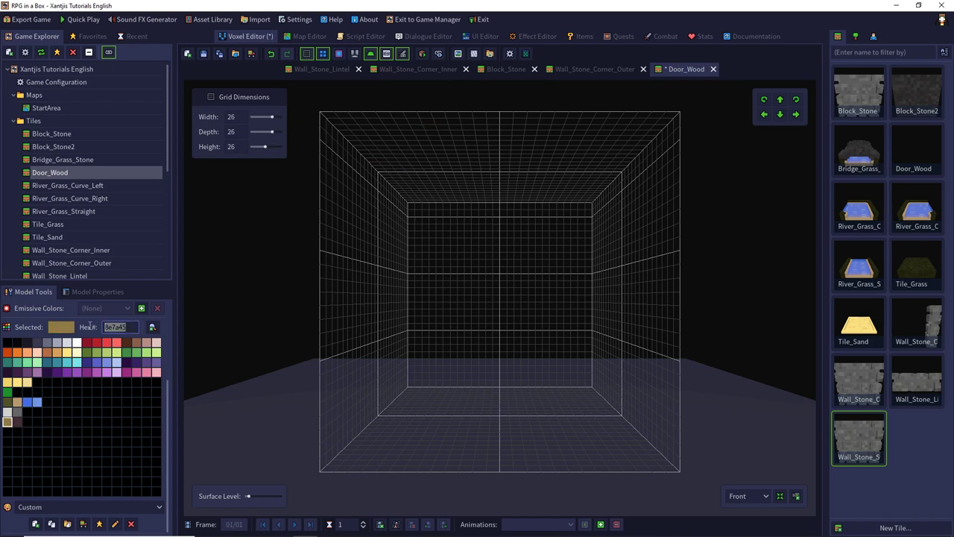
{"action": "left_click", "coordinate": [472, 53]}
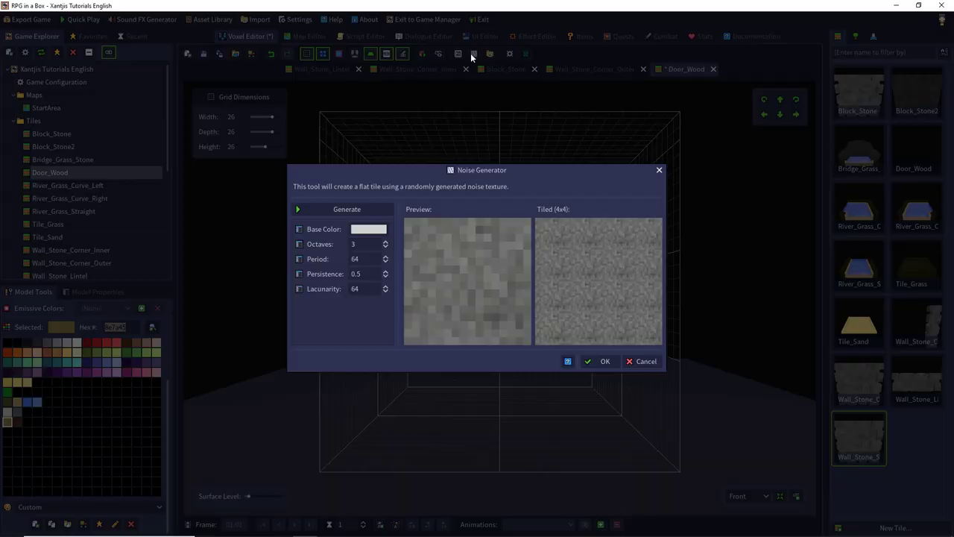
{"action": "left_click", "coordinate": [367, 231]}
{"action": "type", "text": "8e7a45"}
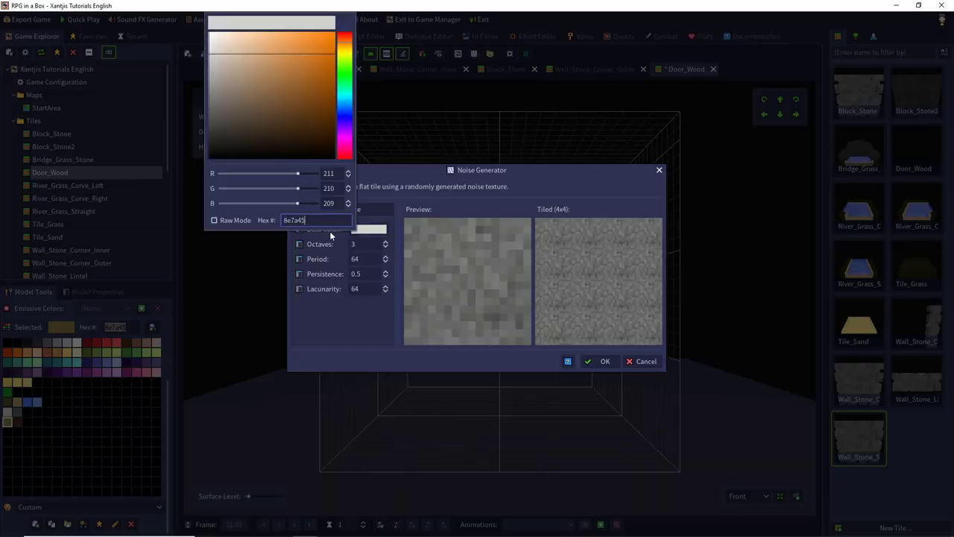
{"action": "key", "text": "Return"}
{"action": "left_click", "coordinate": [366, 308]}
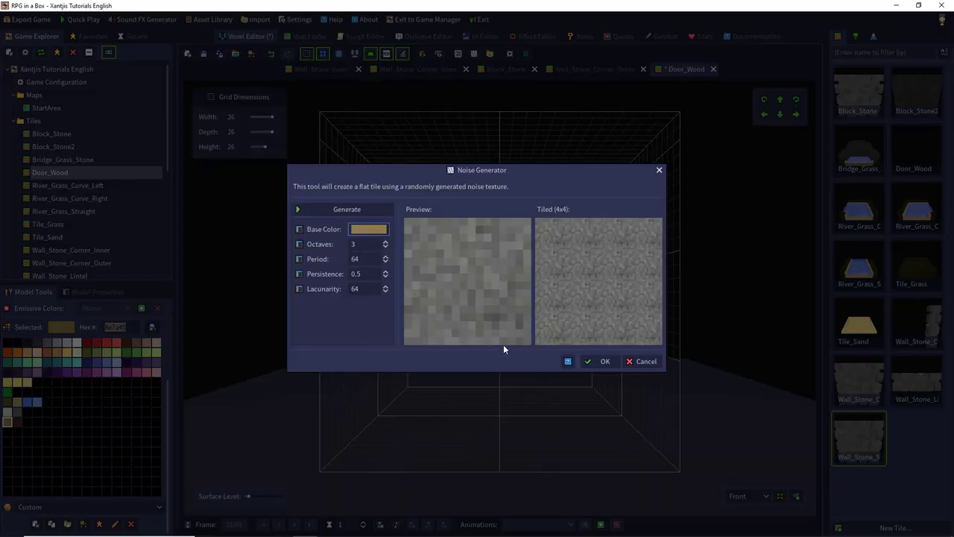
Step: Regenerate the wood noise texture several times and accept a variation as the flat base layer of Door_Wood
{"action": "left_click", "coordinate": [373, 212]}
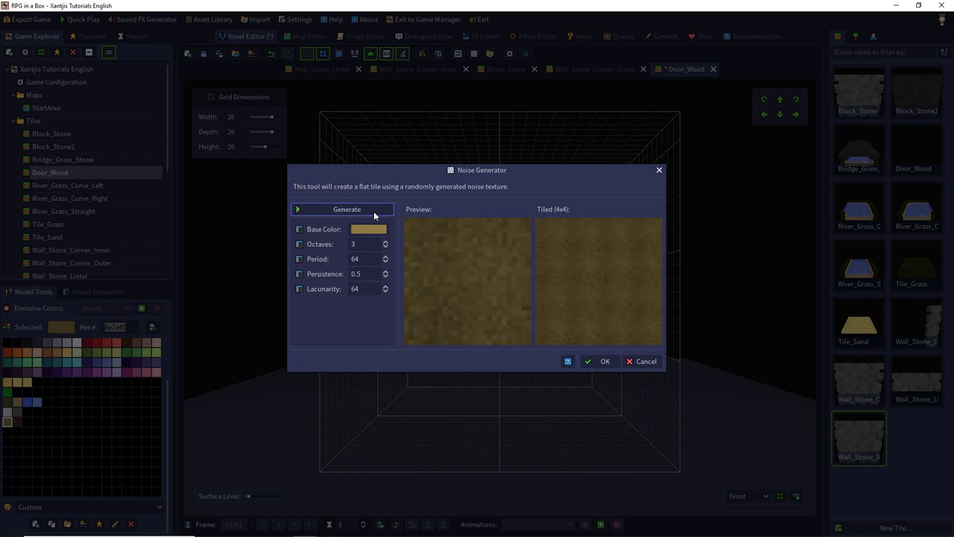
{"action": "left_click", "coordinate": [373, 211]}
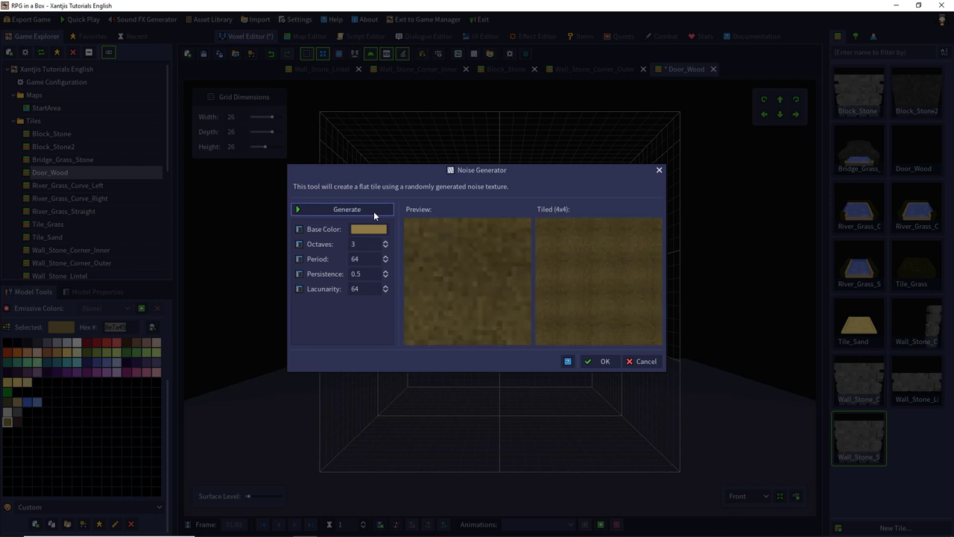
{"action": "left_click", "coordinate": [373, 211]}
{"action": "left_click", "coordinate": [373, 211]}
{"action": "left_click", "coordinate": [374, 211]}
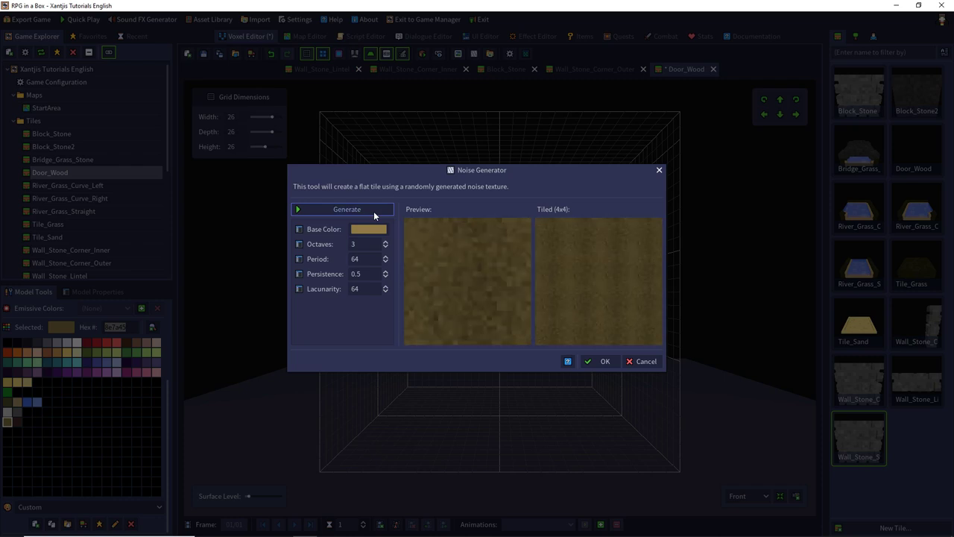
{"action": "left_click", "coordinate": [374, 210]}
{"action": "left_click", "coordinate": [373, 211]}
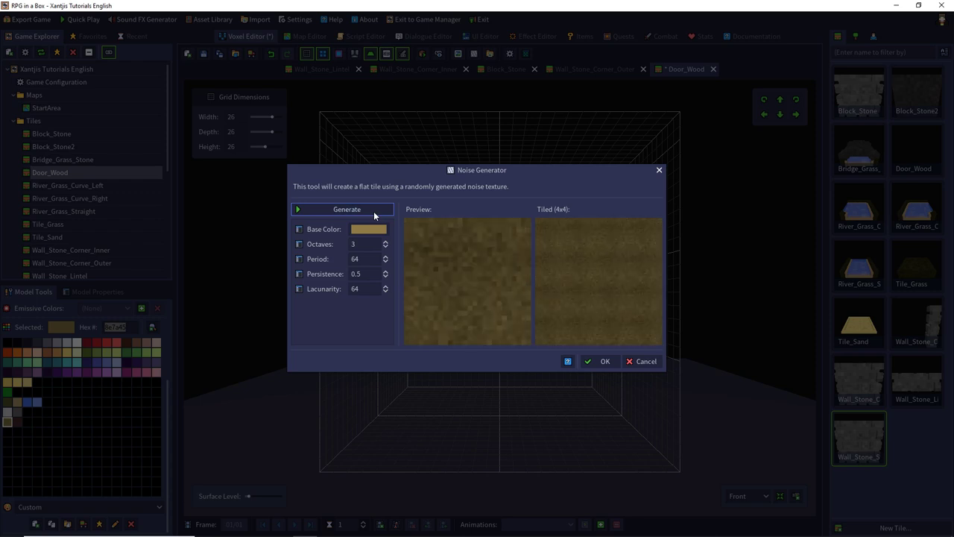
{"action": "left_click", "coordinate": [373, 211]}
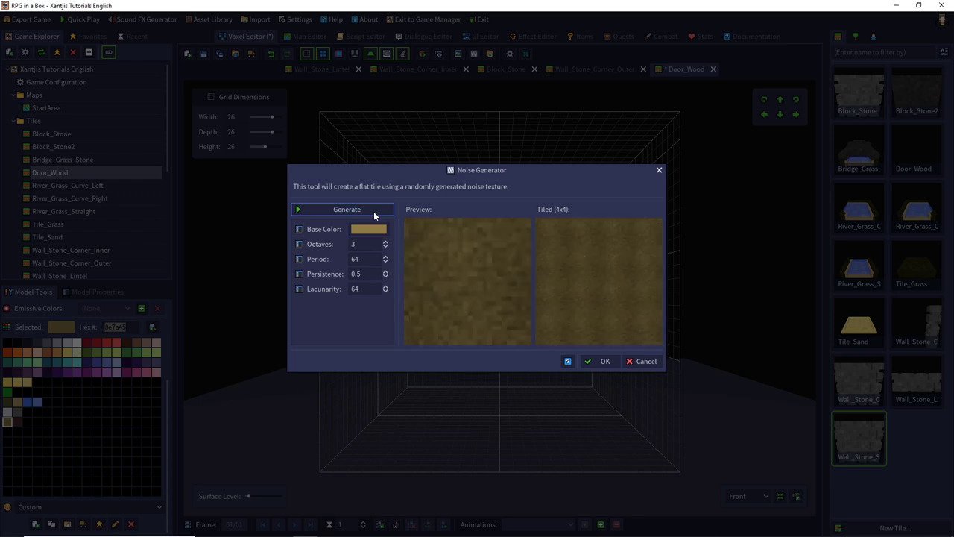
{"action": "left_click", "coordinate": [603, 361]}
Step: Duplicate the whole noise layer, stack the copy directly on top, and offset its pattern sideways to make a two-voxel-thick slab
{"action": "middle_click_drag", "start_coordinate": [532, 210], "coordinate": [472, 341]}
{"action": "key", "text": "ctrl+a"}
{"action": "key", "text": "ctrl+v"}
{"action": "middle_click_drag", "start_coordinate": [533, 479], "coordinate": [578, 387]}
{"action": "left_click", "coordinate": [779, 99]}
{"action": "middle_click_drag", "start_coordinate": [535, 196], "coordinate": [530, 368]}
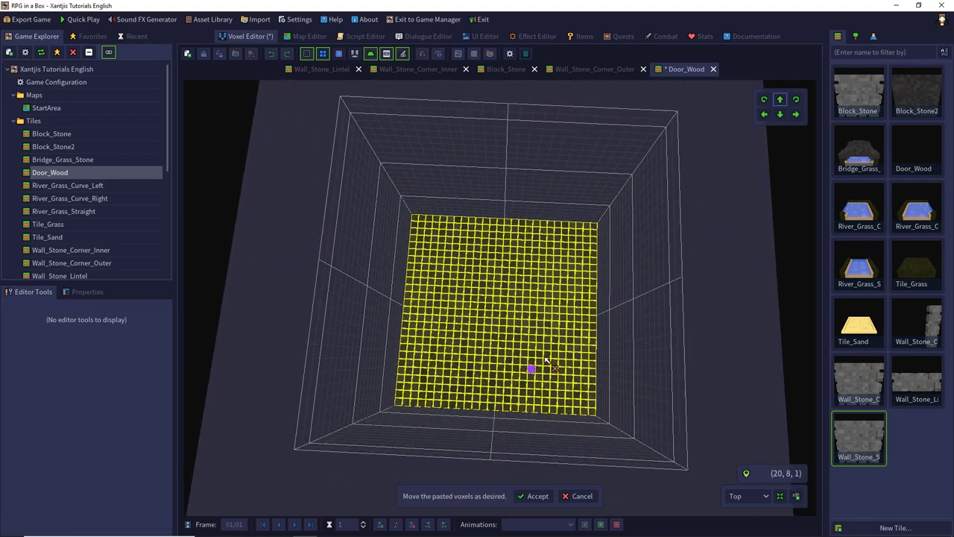
{"action": "left_click", "coordinate": [795, 115]}
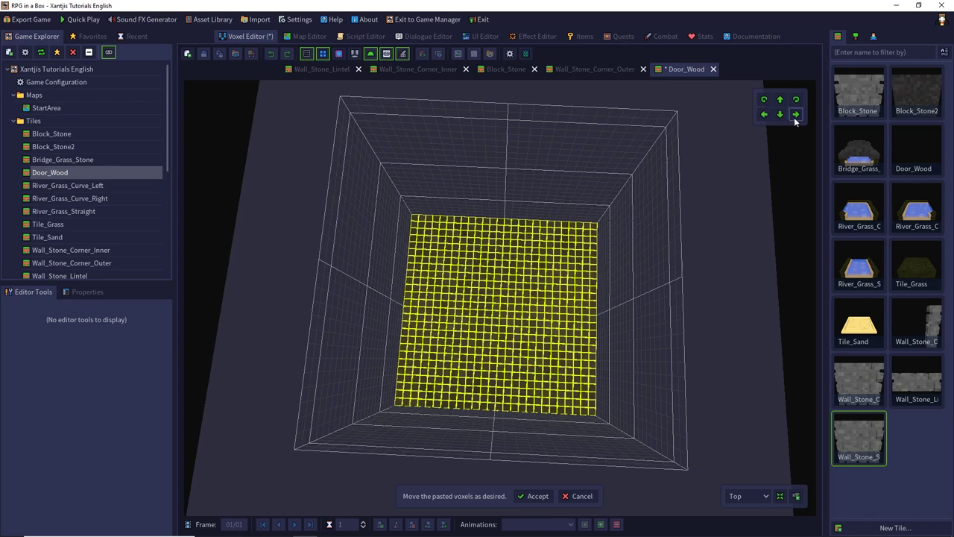
{"action": "left_click", "coordinate": [537, 496]}
Step: Paste a copy of the two-voxel slab on top of itself, offset its pattern, and accept it for a four-voxel thickness
{"action": "middle_click_drag", "start_coordinate": [571, 366], "coordinate": [565, 167]}
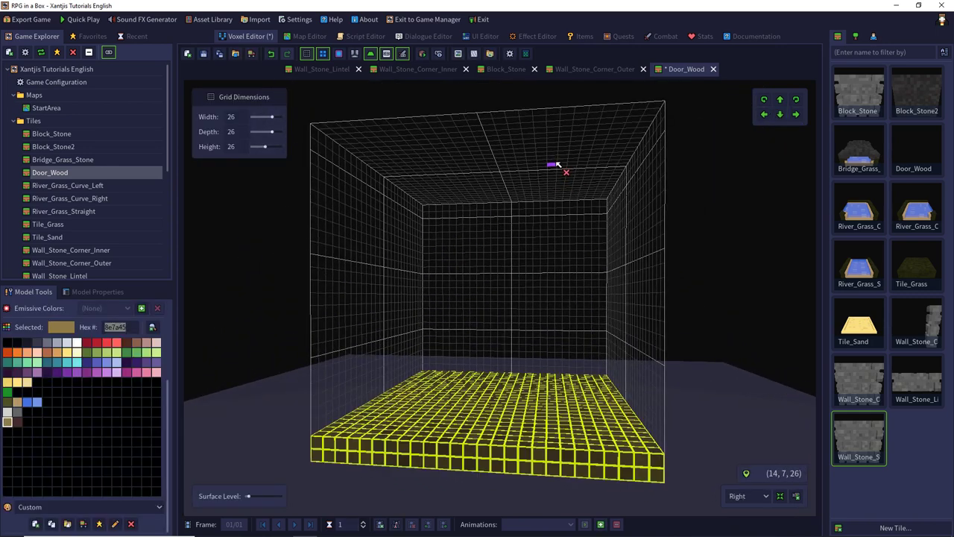
{"action": "key", "text": "ctrl+v"}
{"action": "left_click", "coordinate": [779, 99]}
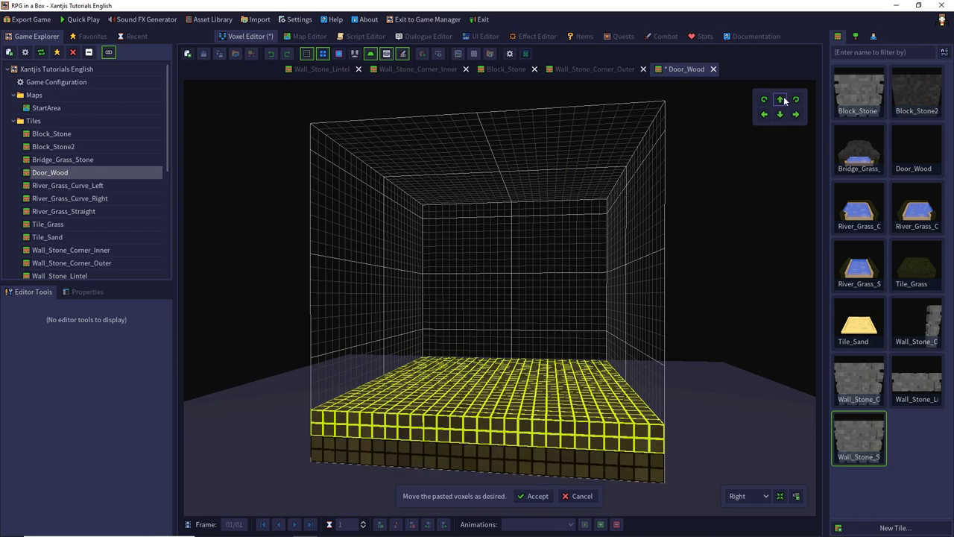
{"action": "middle_click_drag", "start_coordinate": [559, 198], "coordinate": [557, 402]}
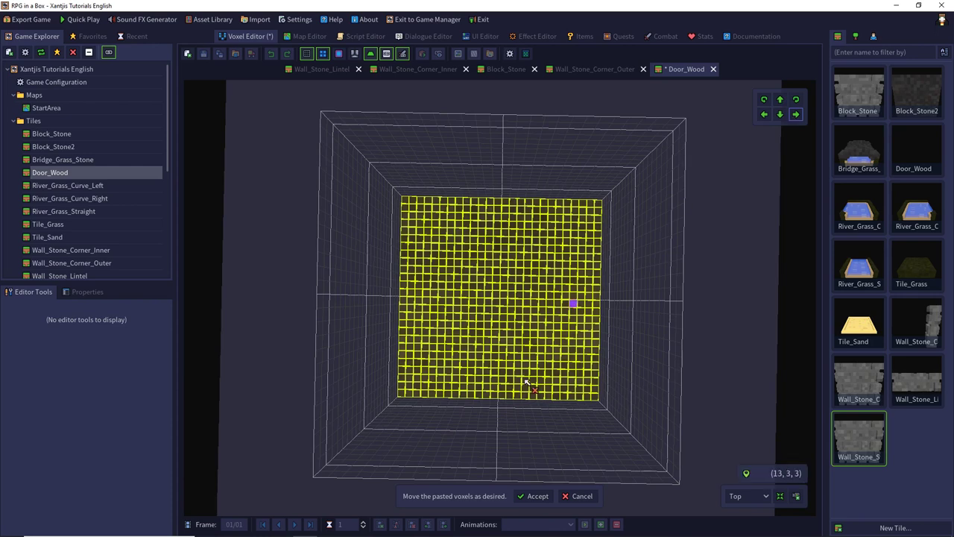
{"action": "left_click", "coordinate": [532, 496]}
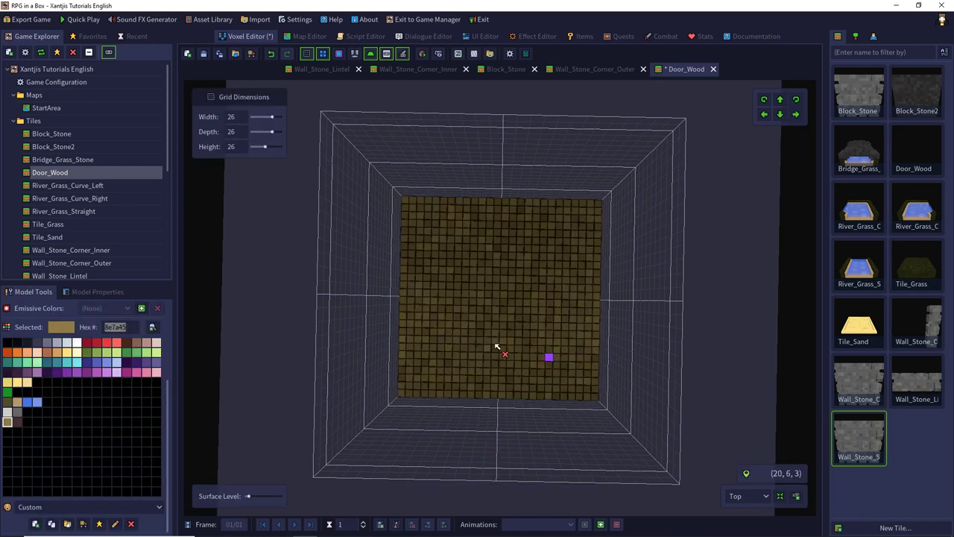
Step: Rotate the four-voxel-thick wooden slab 90 degrees so it stands upright along one side of the grid
{"action": "middle_click_drag", "start_coordinate": [618, 298], "coordinate": [603, 81]}
{"action": "middle_click_drag", "start_coordinate": [543, 224], "coordinate": [560, 438]}
{"action": "left_click", "coordinate": [796, 100]}
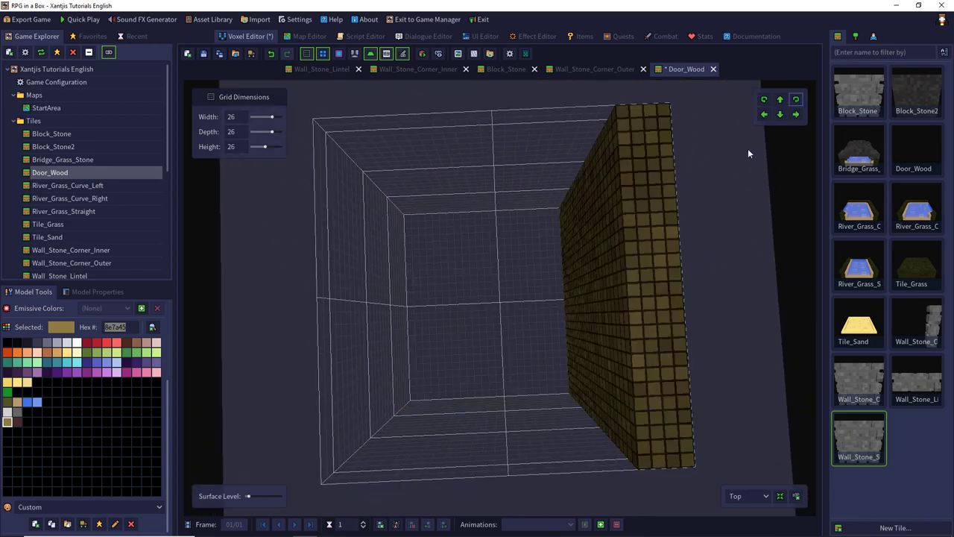
{"action": "middle_click_drag", "start_coordinate": [545, 329], "coordinate": [524, 214]}
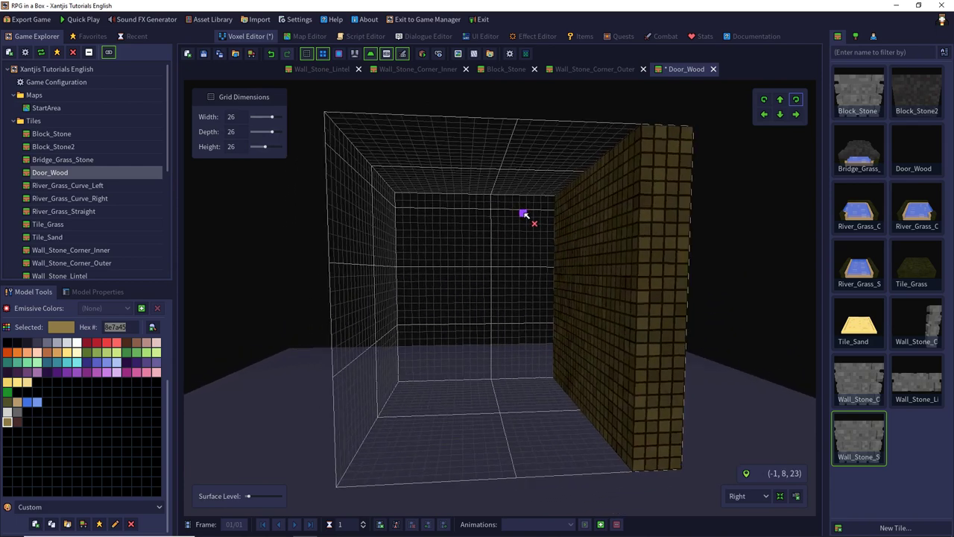
Step: Select the whole upright slab and move it three voxels inward from the grid's side, saving the tile along the way
{"action": "key", "text": "ctrl+a"}
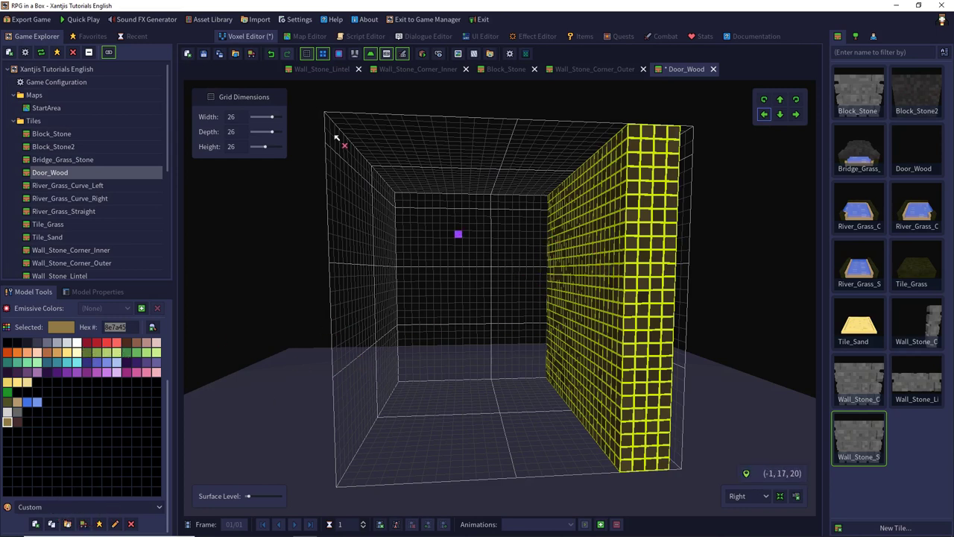
{"action": "left_click", "coordinate": [202, 55]}
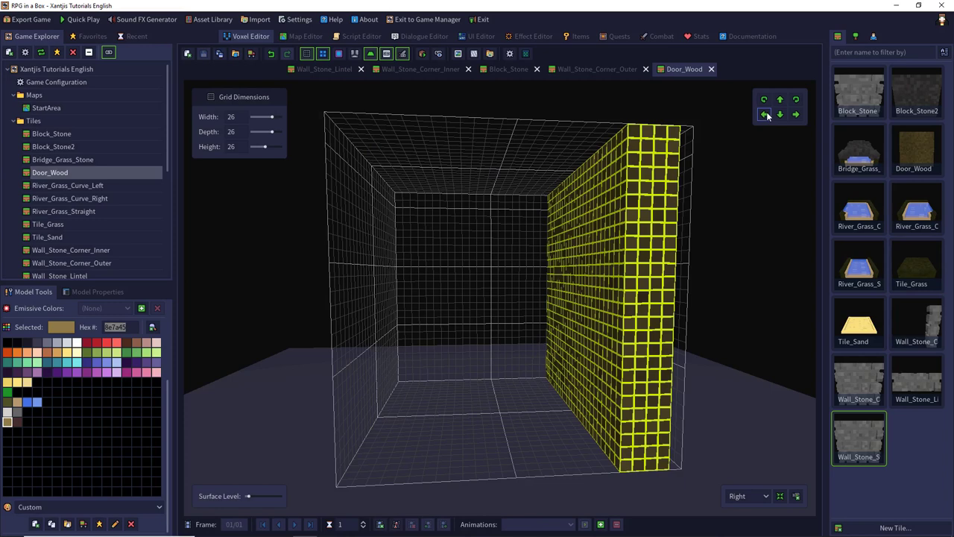
{"action": "left_click", "coordinate": [766, 114]}
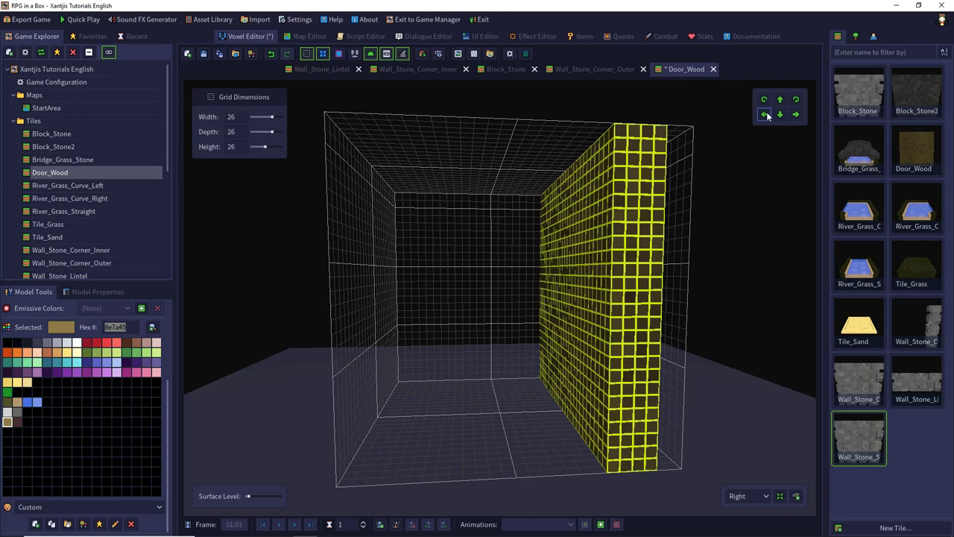
{"action": "scroll", "coordinate": [553, 270], "scroll_direction": "down", "scroll_amount": 2}
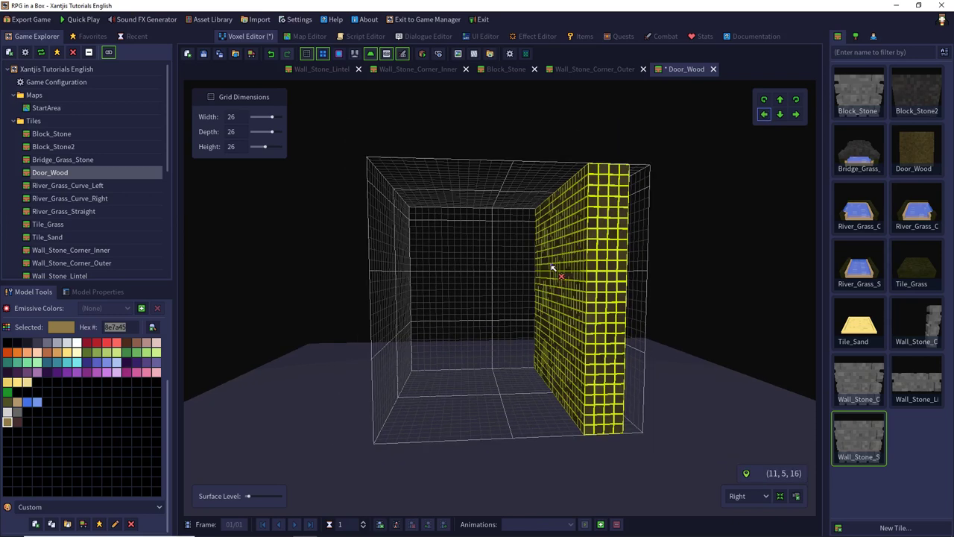
{"action": "scroll", "coordinate": [568, 233], "scroll_direction": "up", "scroll_amount": 1}
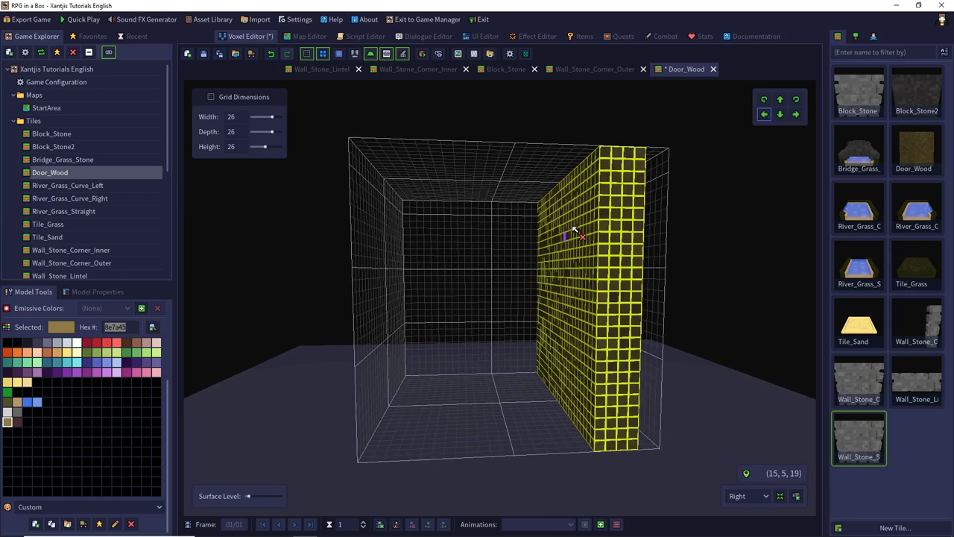
{"action": "left_click", "coordinate": [762, 116]}
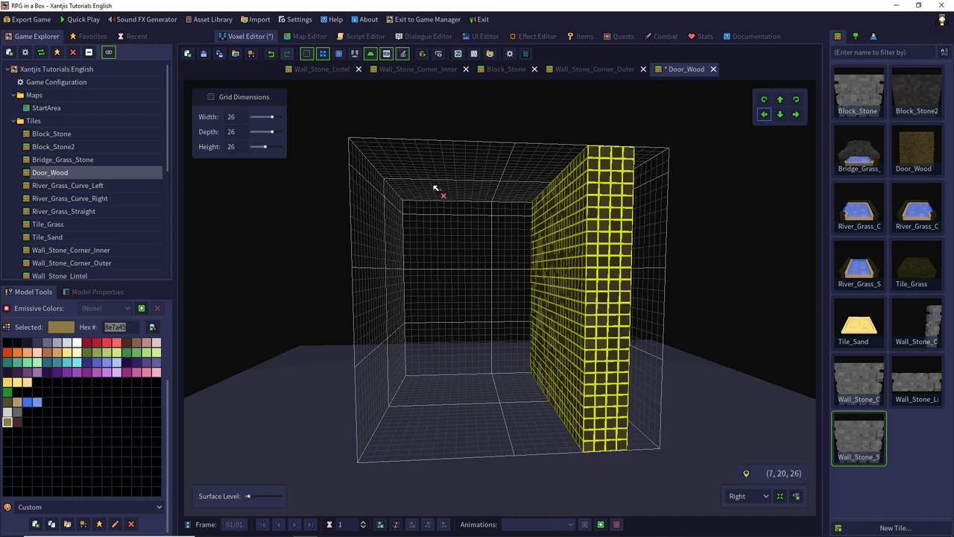
Step: Reduce the Door_Wood grid's width and depth to 22 and inspect the slab's position from the side
{"action": "middle_click_drag", "start_coordinate": [433, 186], "coordinate": [584, 208]}
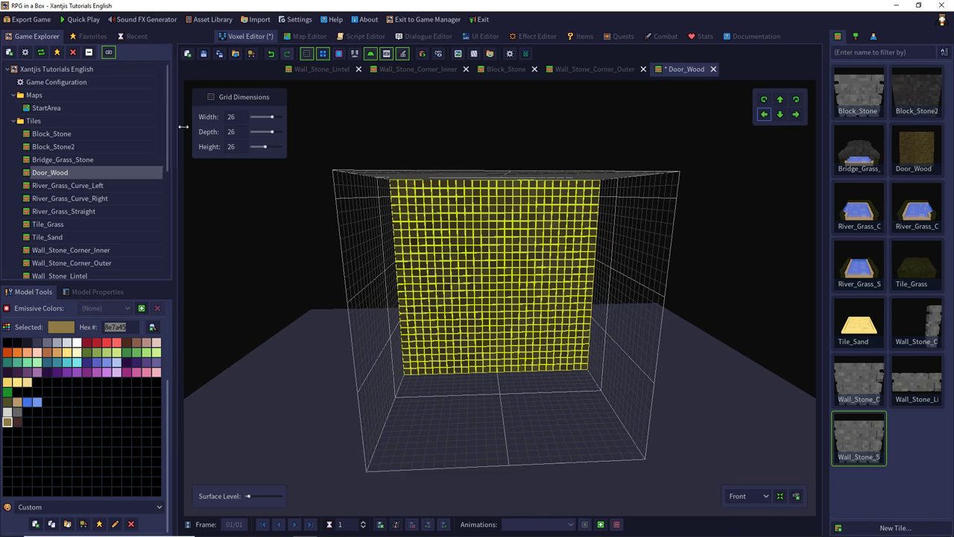
{"action": "double_click", "coordinate": [231, 117]}
{"action": "left_click_drag", "start_coordinate": [273, 119], "coordinate": [271, 119]}
{"action": "scroll", "coordinate": [271, 119], "scroll_direction": "down", "scroll_amount": 2}
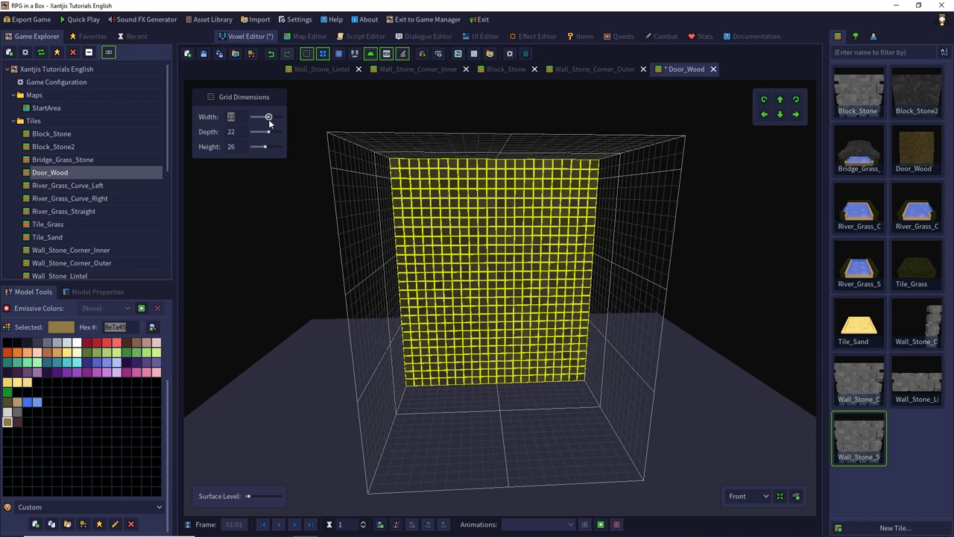
{"action": "left_click", "coordinate": [232, 117]}
{"action": "middle_click_drag", "start_coordinate": [445, 193], "coordinate": [290, 180]}
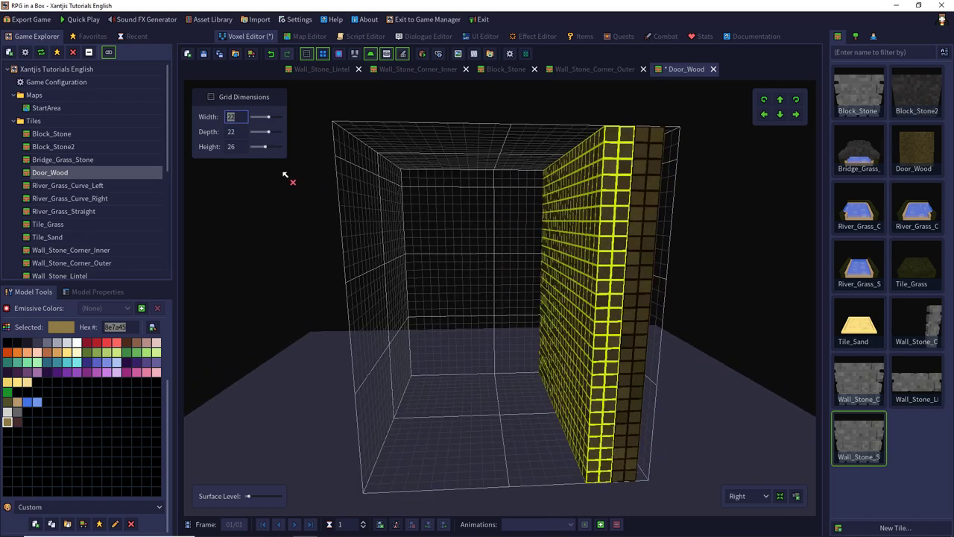
Step: Try to reduce the grid's width and depth to 16, and undo each resize
{"action": "type", "text": "16"}
{"action": "key", "text": "Return"}
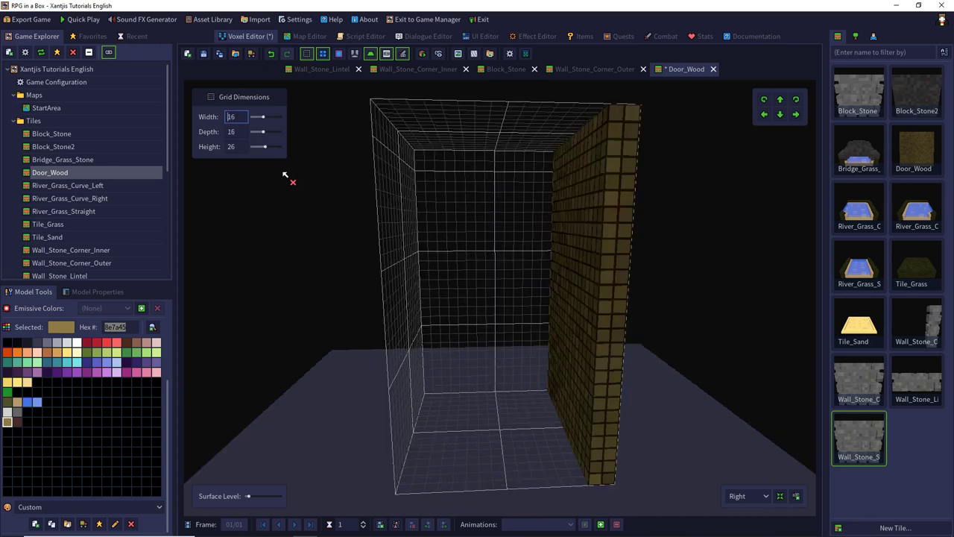
{"action": "left_click", "coordinate": [271, 53]}
{"action": "left_click", "coordinate": [237, 132]}
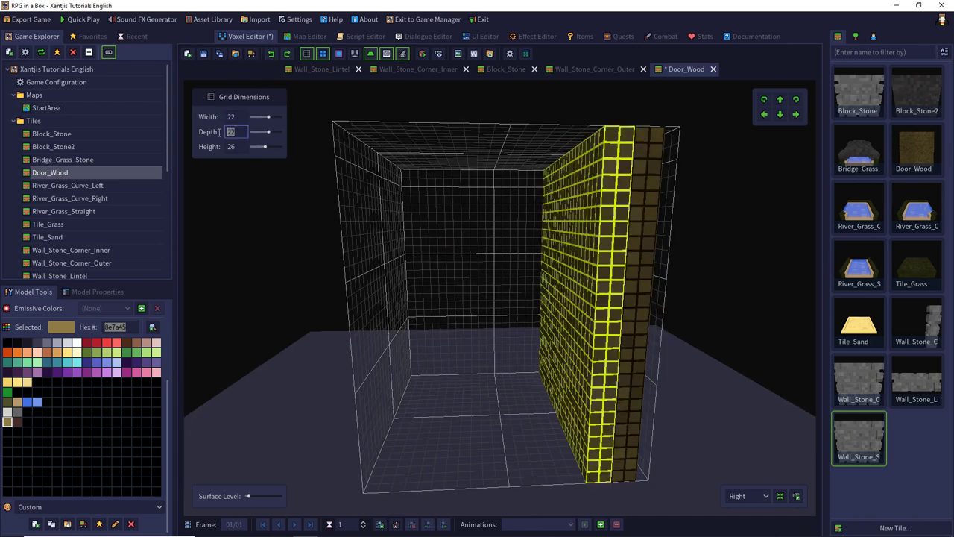
{"action": "type", "text": "16"}
{"action": "double_click", "coordinate": [242, 116]}
{"action": "type", "text": "16"}
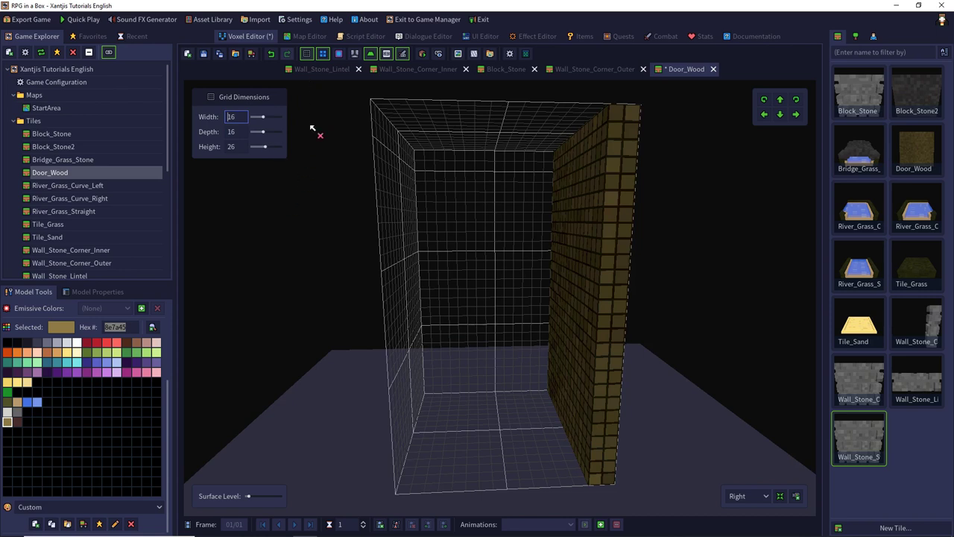
{"action": "key", "text": "ctrl+z"}
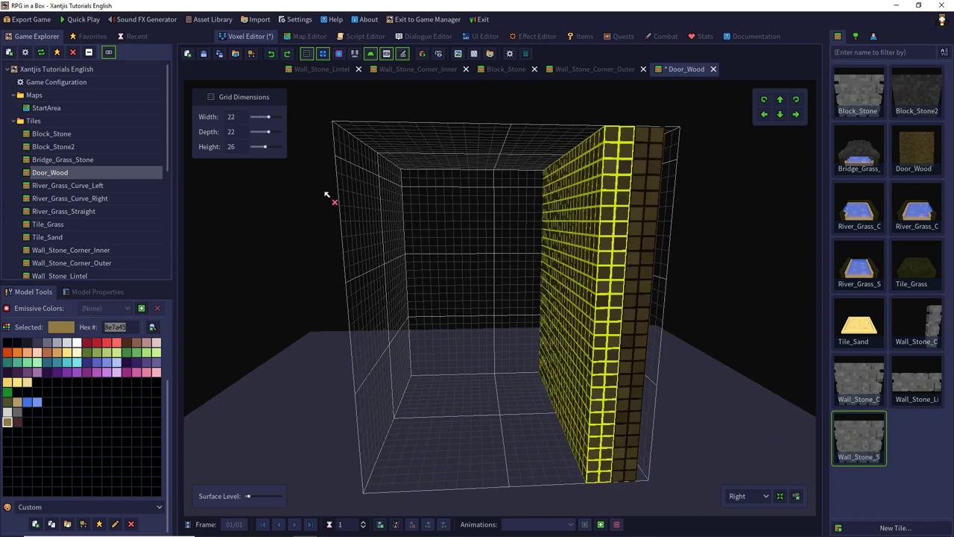
Step: Try to shift the selected inner layers of the wooden slab farther inward from the grid's edge
{"action": "left_click", "coordinate": [765, 115]}
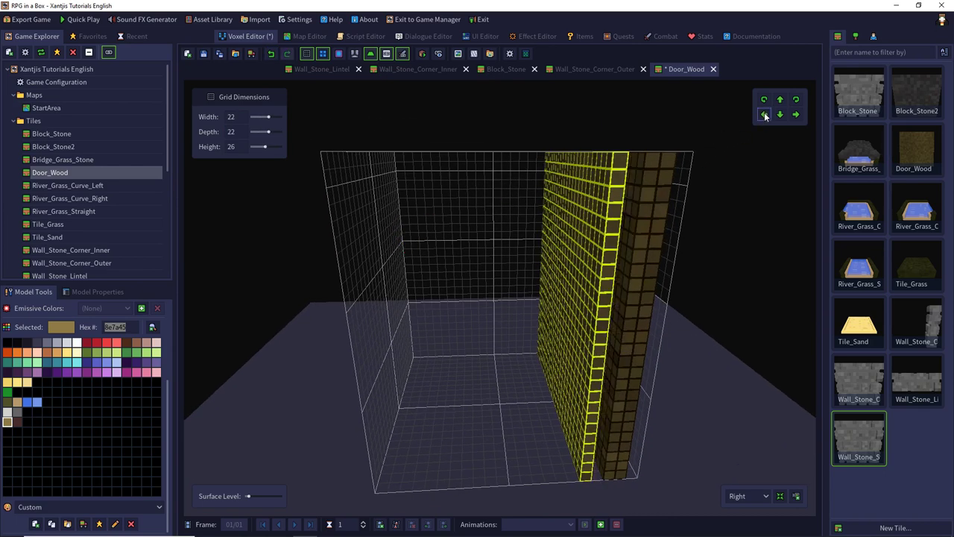
{"action": "middle_click_drag", "start_coordinate": [727, 163], "coordinate": [690, 226]}
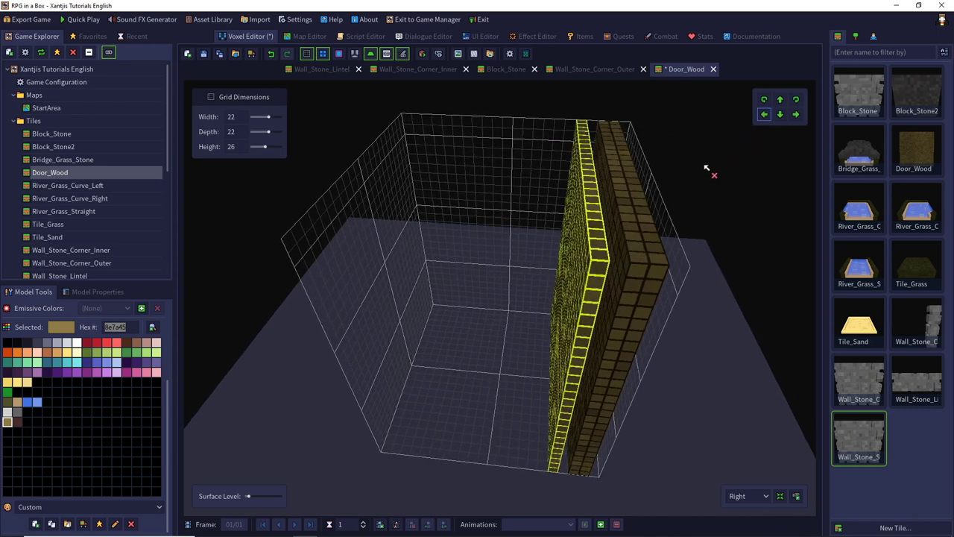
{"action": "right_click_drag", "start_coordinate": [711, 170], "coordinate": [698, 136]}
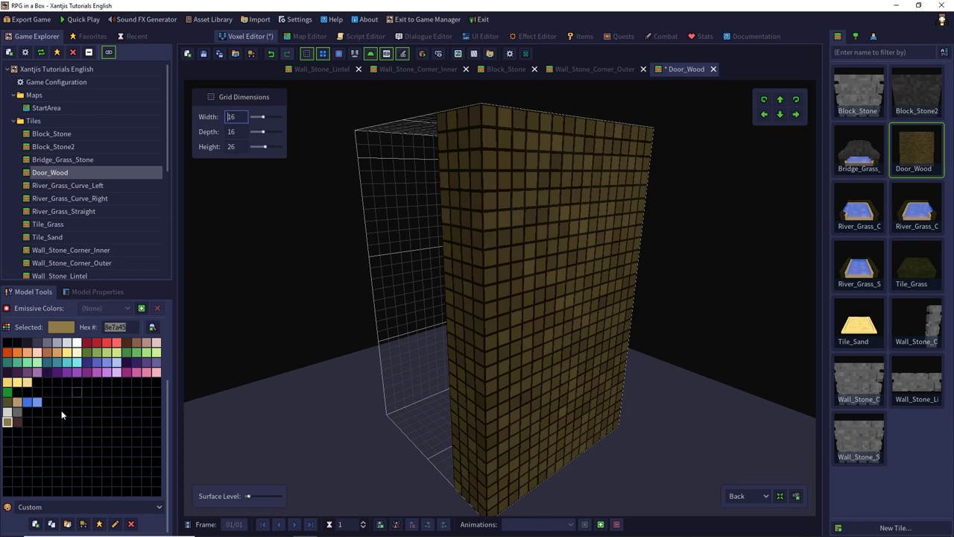
Step: Paint a two-voxel-wide dark brown (462b2b) frame along the wooden slab's top and both vertical sides
{"action": "left_click", "coordinate": [18, 422]}
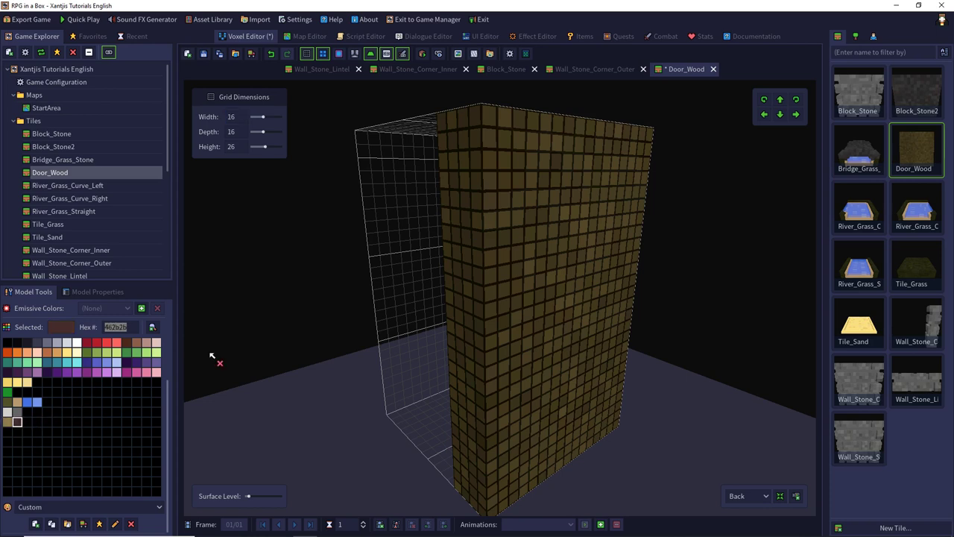
{"action": "left_click", "coordinate": [74, 291]}
{"action": "left_click", "coordinate": [25, 293]}
{"action": "scroll", "coordinate": [57, 421], "scroll_direction": "up", "scroll_amount": 4}
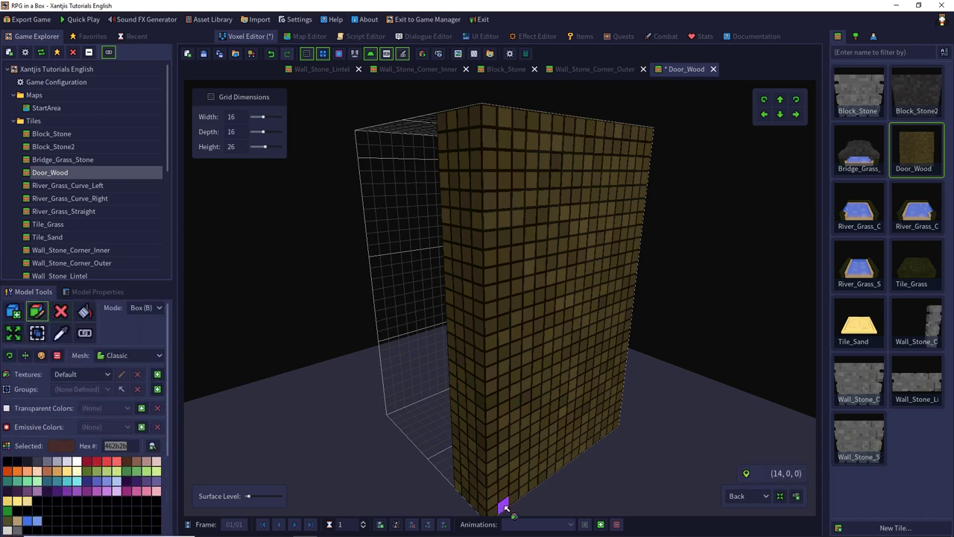
{"action": "left_click_drag", "start_coordinate": [505, 504], "coordinate": [445, 127]}
{"action": "mouse_move", "coordinate": [445, 128]}
{"action": "middle_mouse_down"}
{"action": "mouse_move", "coordinate": [413, 187]}
{"action": "mouse_move", "coordinate": [352, 255]}
{"action": "middle_mouse_up"}
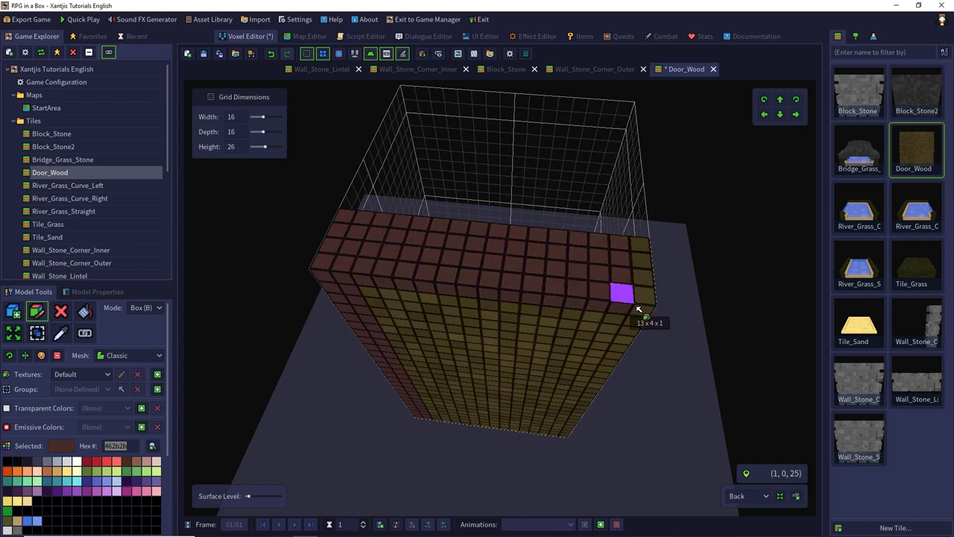
{"action": "mouse_move", "coordinate": [648, 323]}
{"action": "right_mouse_down"}
{"action": "mouse_move", "coordinate": [494, 176]}
{"action": "mouse_move", "coordinate": [522, 158]}
{"action": "right_mouse_up"}
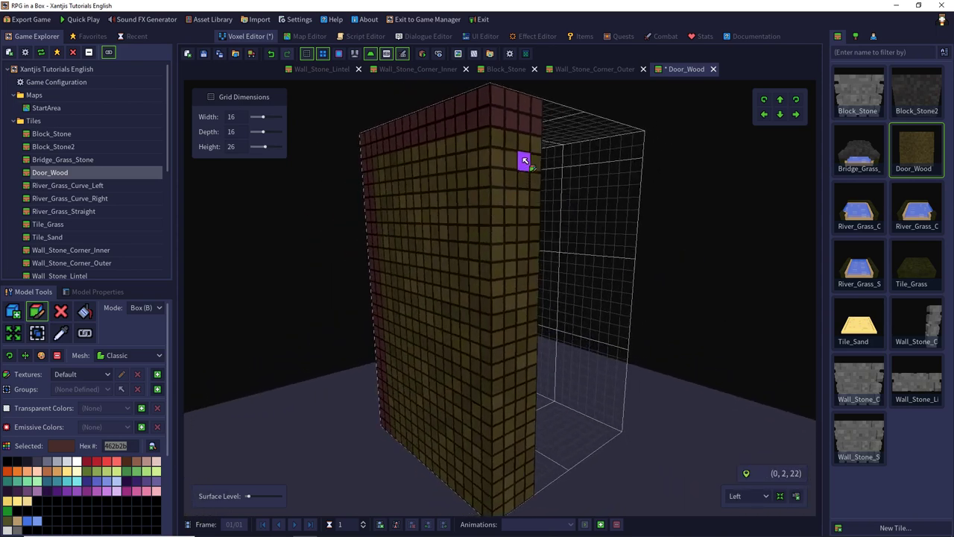
{"action": "left_click", "coordinate": [530, 147]}
{"action": "mouse_move", "coordinate": [535, 143]}
{"action": "left_mouse_down"}
{"action": "mouse_move", "coordinate": [513, 247]}
{"action": "mouse_move", "coordinate": [485, 514]}
{"action": "mouse_move", "coordinate": [476, 500]}
{"action": "left_mouse_up"}
{"action": "right_click_drag", "start_coordinate": [445, 339], "coordinate": [534, 340]}
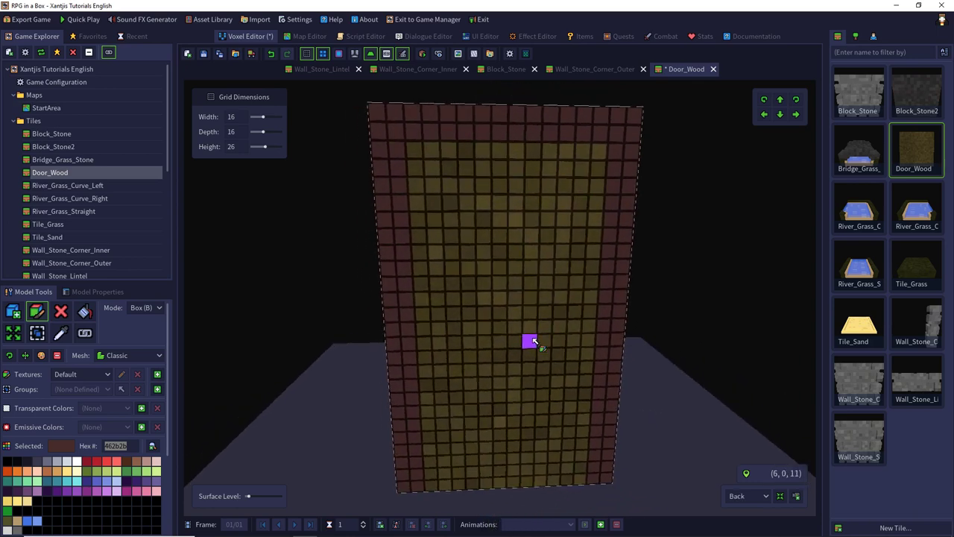
Step: Delete the front voxel layer inside the brown frame and a second layer from the panel's upper two rows
{"action": "left_click", "coordinate": [61, 311]}
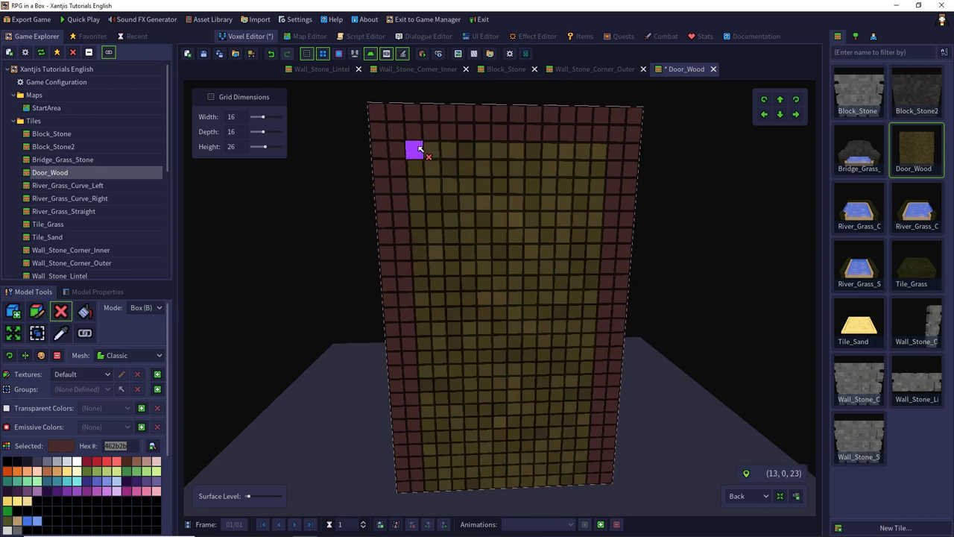
{"action": "left_click_drag", "start_coordinate": [418, 146], "coordinate": [580, 478]}
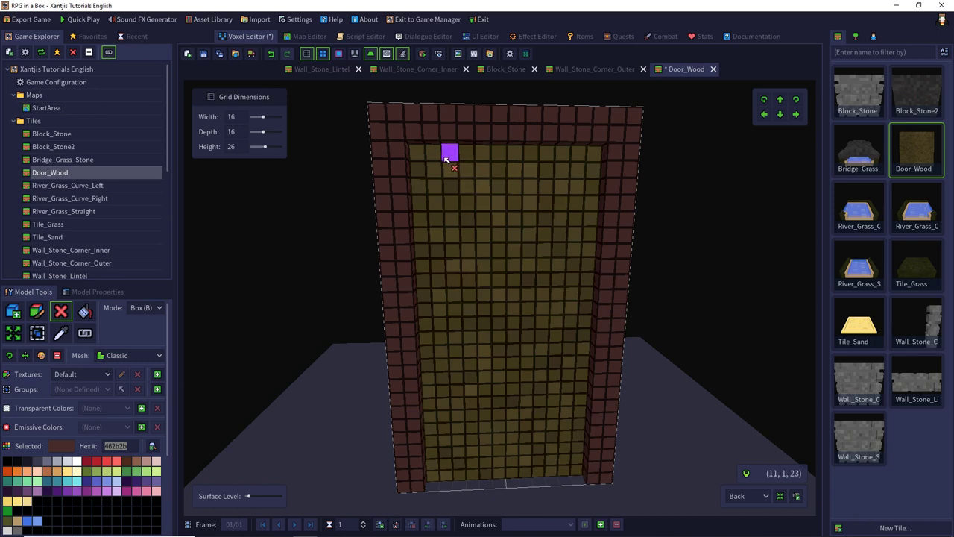
{"action": "left_click_drag", "start_coordinate": [424, 152], "coordinate": [593, 173]}
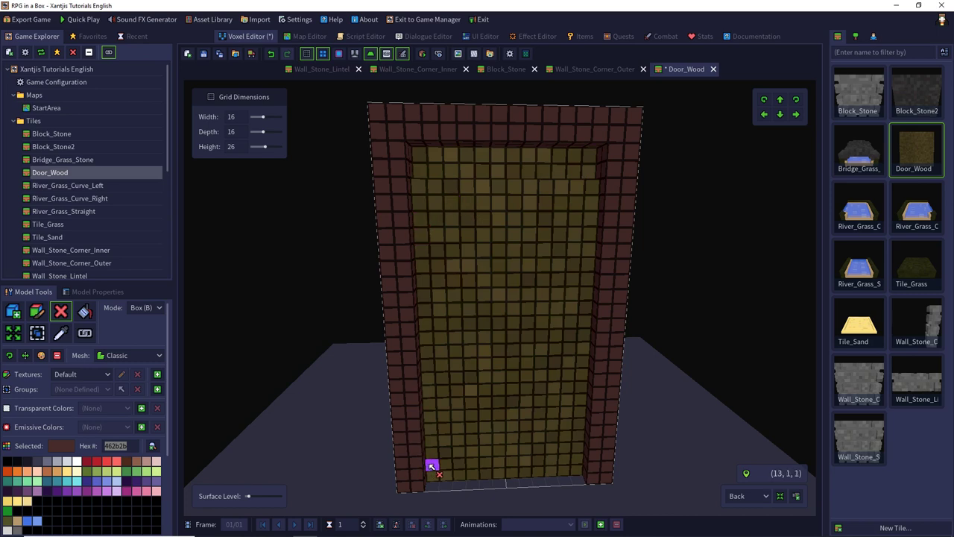
Step: Erase the front voxels along the panel's lower edge and add a dark brown bottom rail between the side posts
{"action": "left_click_drag", "start_coordinate": [432, 451], "coordinate": [583, 473]}
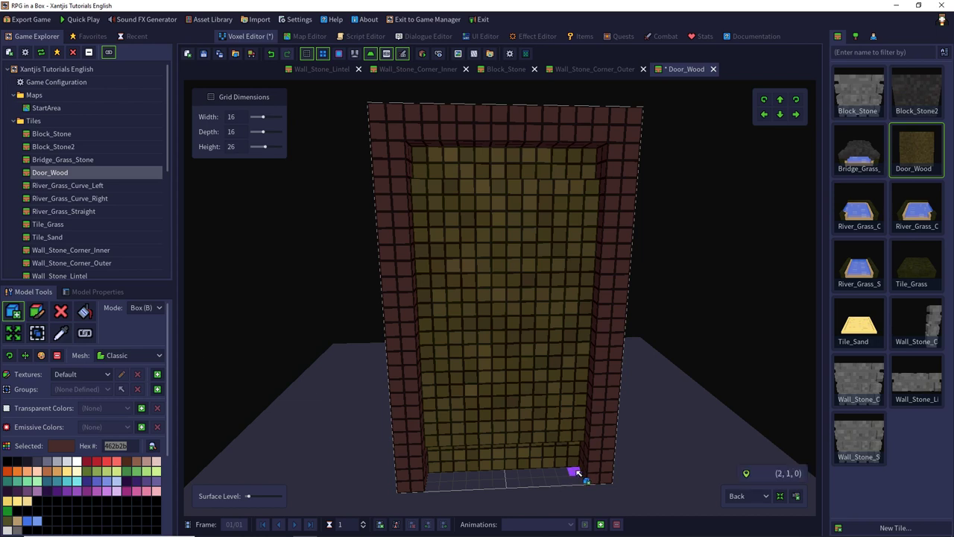
{"action": "left_click_drag", "start_coordinate": [579, 473], "coordinate": [427, 482]}
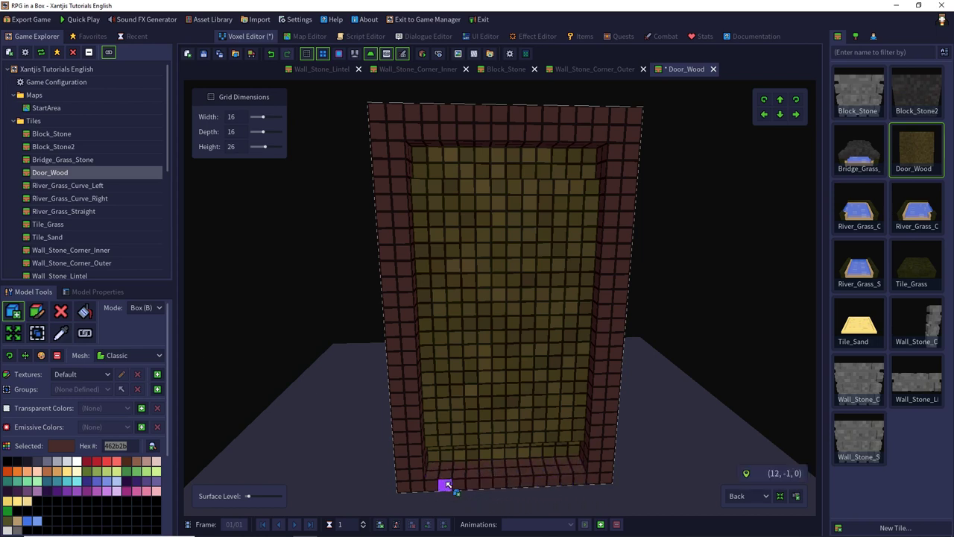
{"action": "middle_click_drag", "start_coordinate": [484, 440], "coordinate": [481, 426]}
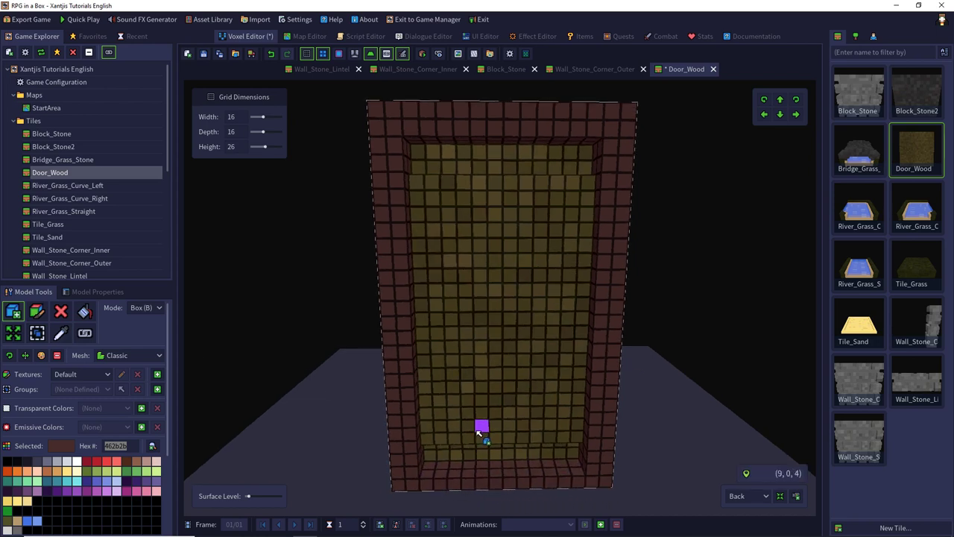
Step: Carve staggered one-voxel-deep recesses of uneven width across the upper and middle part of the door panel
{"action": "left_click", "coordinate": [61, 310]}
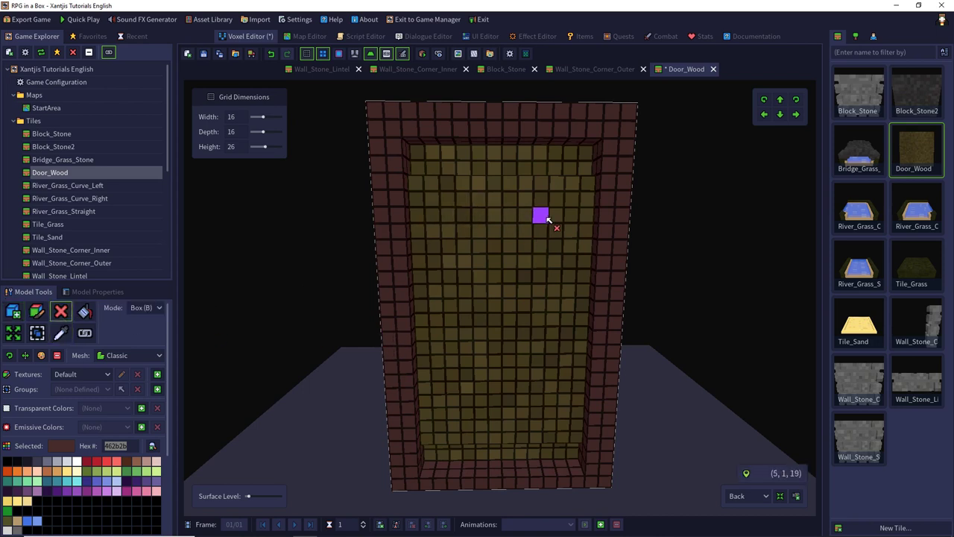
{"action": "left_click_drag", "start_coordinate": [552, 218], "coordinate": [422, 219]}
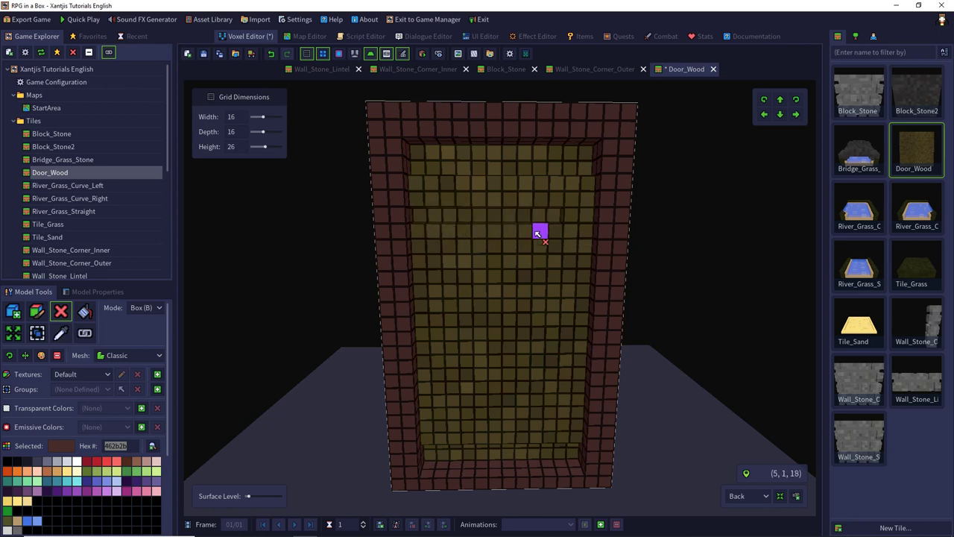
{"action": "left_click_drag", "start_coordinate": [538, 234], "coordinate": [426, 253]}
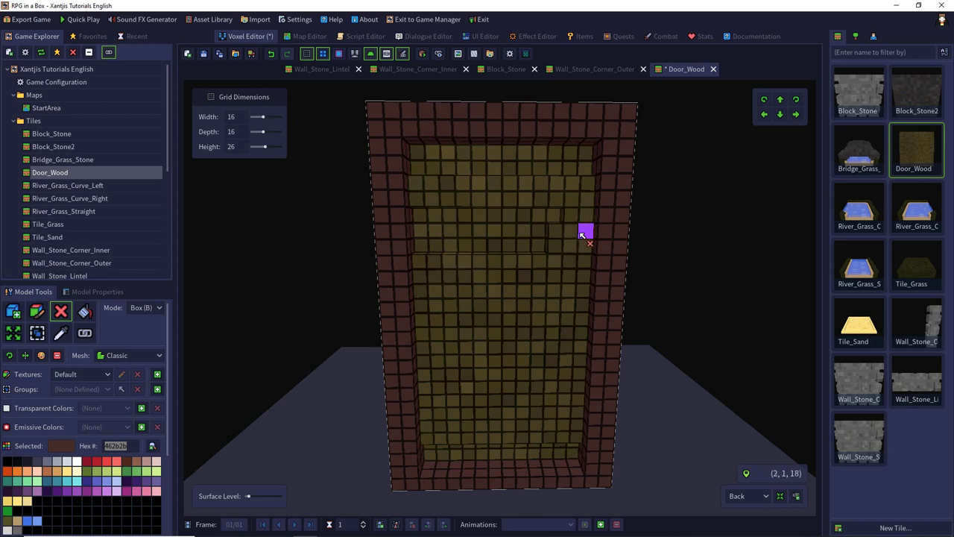
{"action": "left_click_drag", "start_coordinate": [586, 231], "coordinate": [441, 276]}
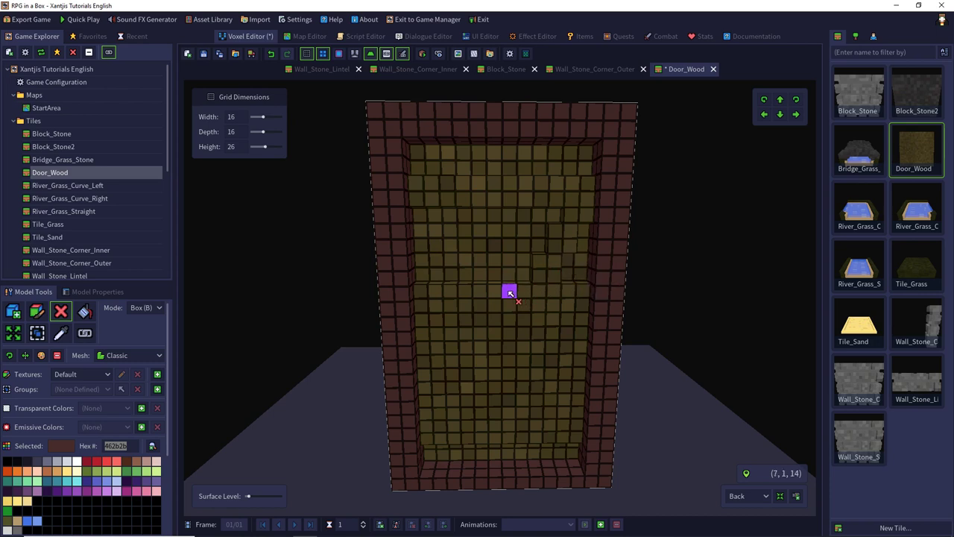
{"action": "left_click_drag", "start_coordinate": [506, 306], "coordinate": [434, 302]}
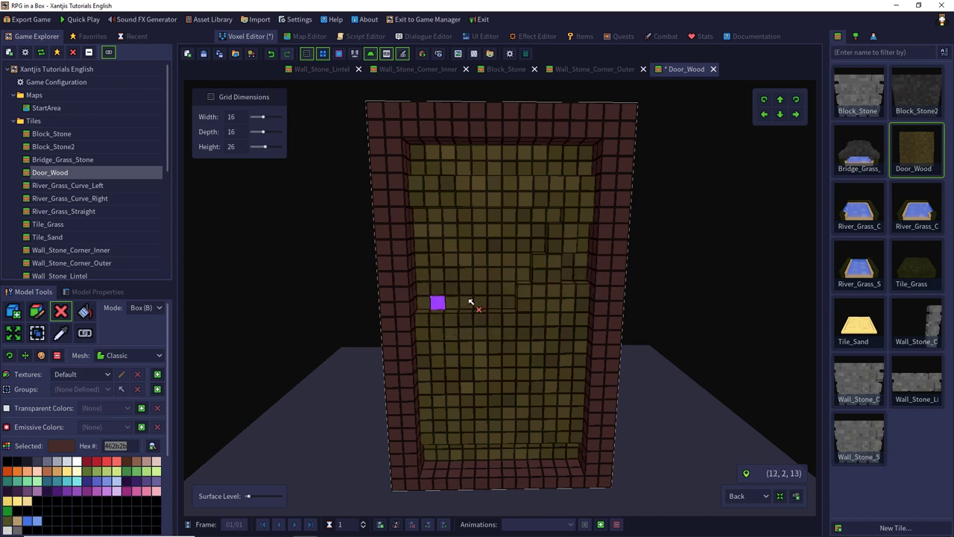
Step: Undo the recent voxel erasures on the back panel of the door, back to the first steps of the diagonal brace
{"action": "left_click_drag", "start_coordinate": [554, 292], "coordinate": [571, 307]}
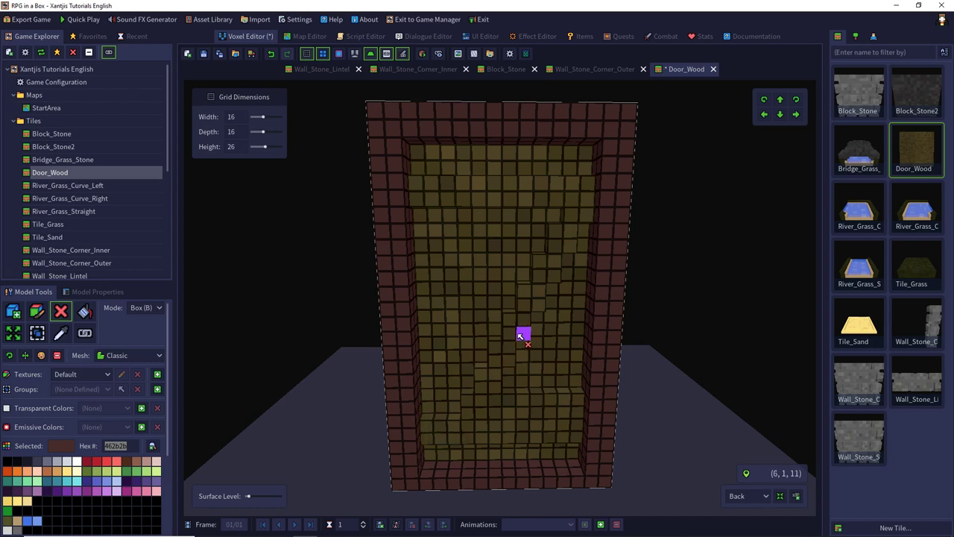
{"action": "key", "text": "ctrl+z"}
{"action": "key", "text": "ctrl+z"}
{"action": "key", "text": "ctrl+z"}
{"action": "key", "text": "ctrl+z"}
{"action": "key", "text": "ctrl+z"}
{"action": "key", "text": "ctrl+z"}
{"action": "key", "text": "ctrl+z"}
{"action": "key", "text": "ctrl+z"}
{"action": "key", "text": "ctrl+z"}
{"action": "key", "text": "ctrl+z"}
{"action": "key", "text": "ctrl+z"}
{"action": "key", "text": "ctrl+z"}
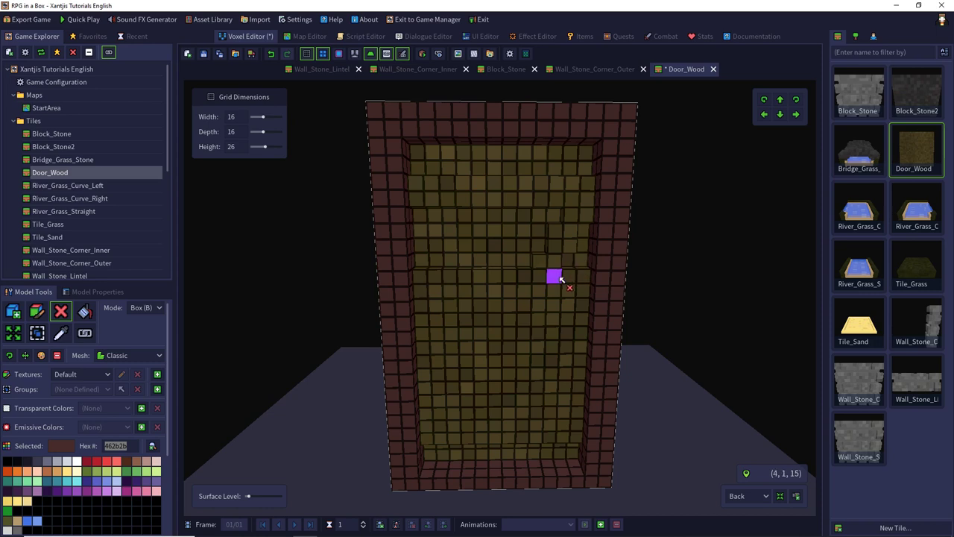
Step: Erase voxels on both sides of a diagonal brace descending from upper right to lower left across the middle of the door's back panel
{"action": "left_click_drag", "start_coordinate": [558, 278], "coordinate": [580, 292]}
{"action": "left_click_drag", "start_coordinate": [506, 280], "coordinate": [423, 290]}
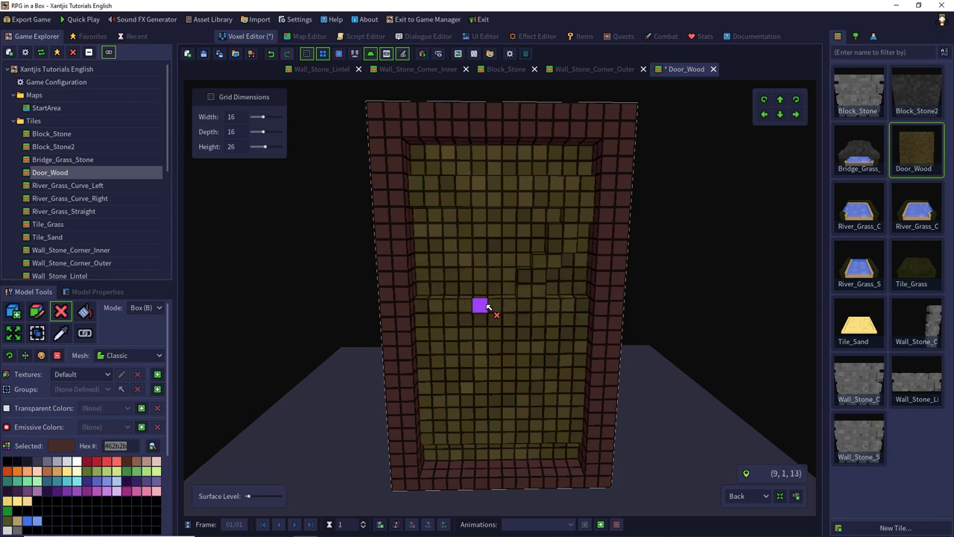
{"action": "left_click_drag", "start_coordinate": [494, 305], "coordinate": [421, 306]}
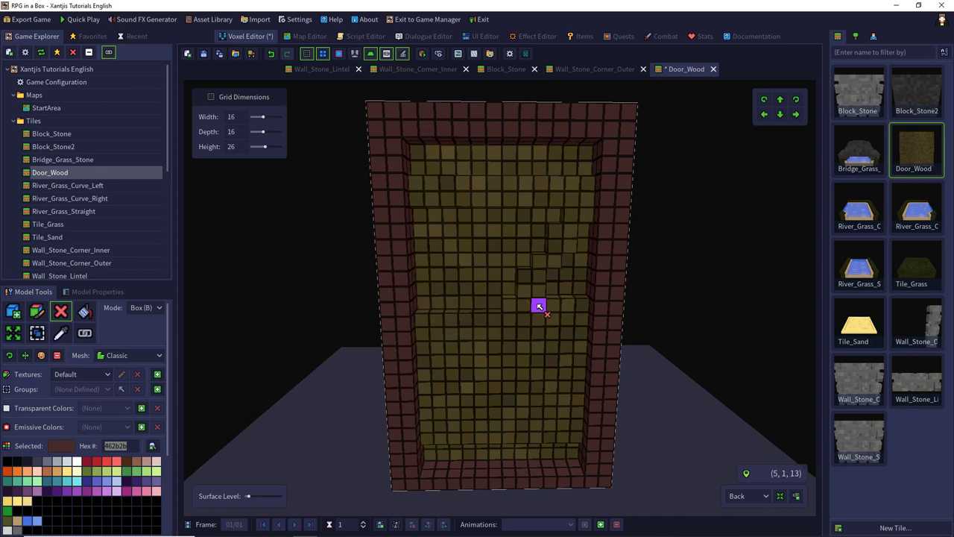
{"action": "left_click_drag", "start_coordinate": [539, 305], "coordinate": [579, 310]}
{"action": "left_click_drag", "start_coordinate": [524, 322], "coordinate": [432, 413]}
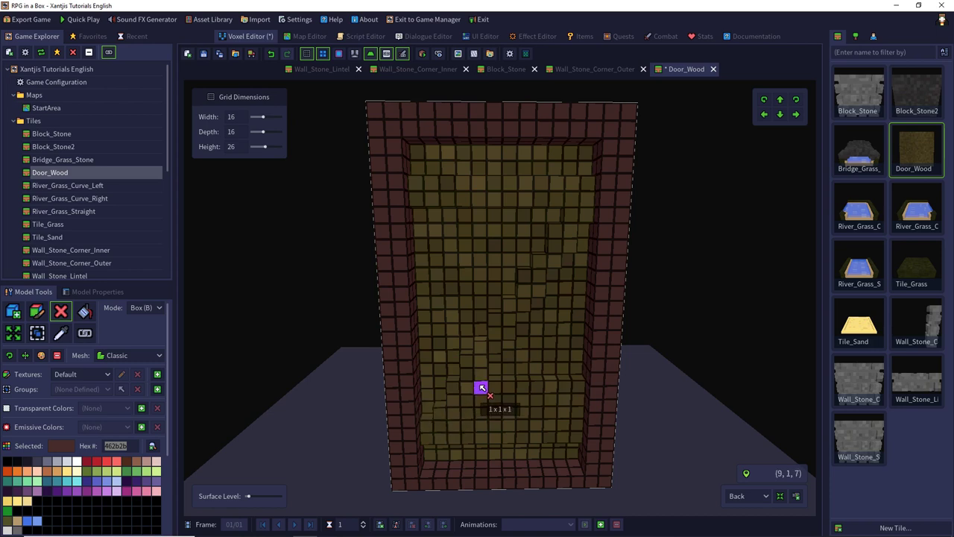
Step: Erase voxels beside the lower end of the back panel's diagonal brace and save the Door_Wood tile
{"action": "left_click_drag", "start_coordinate": [481, 387], "coordinate": [481, 386]}
{"action": "key", "text": "ctrl+z"}
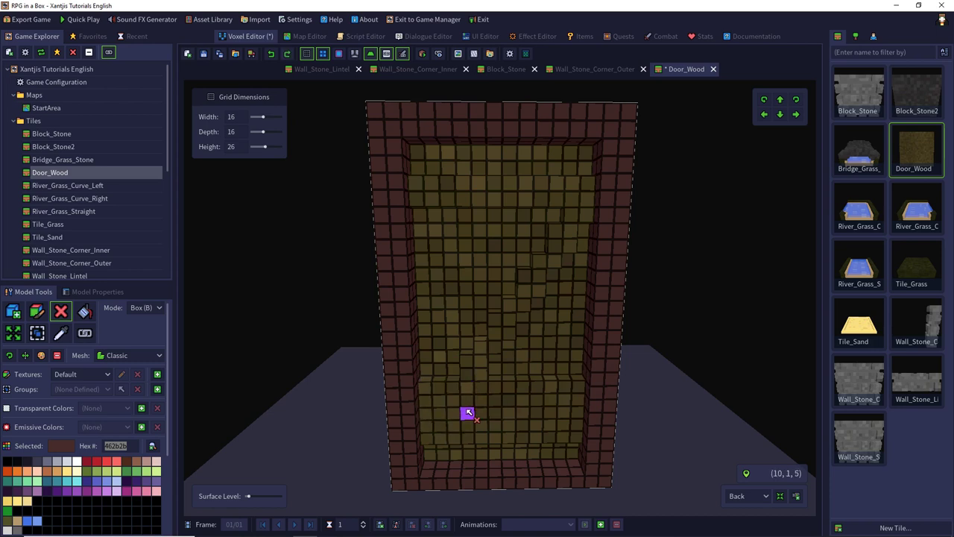
{"action": "left_click_drag", "start_coordinate": [440, 390], "coordinate": [578, 391]}
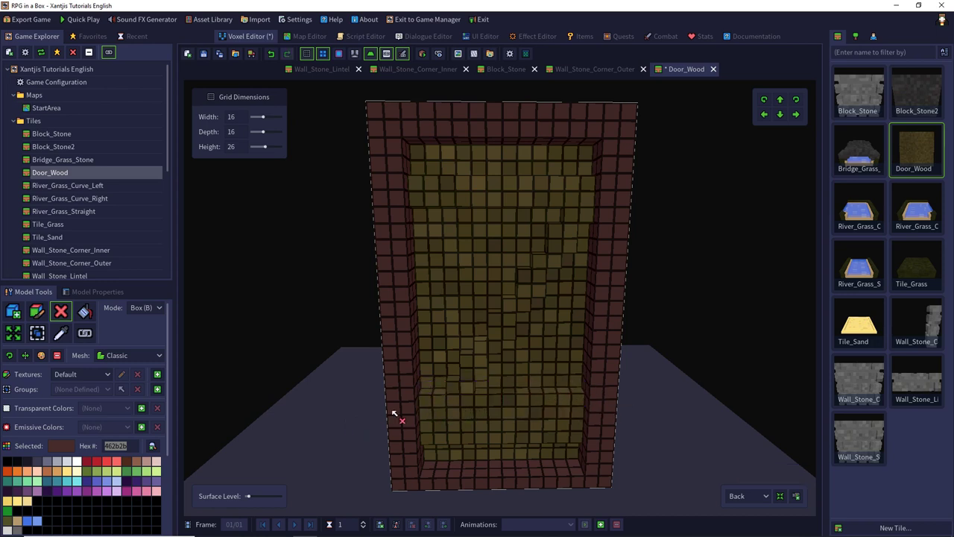
{"action": "left_click_drag", "start_coordinate": [424, 403], "coordinate": [574, 414]}
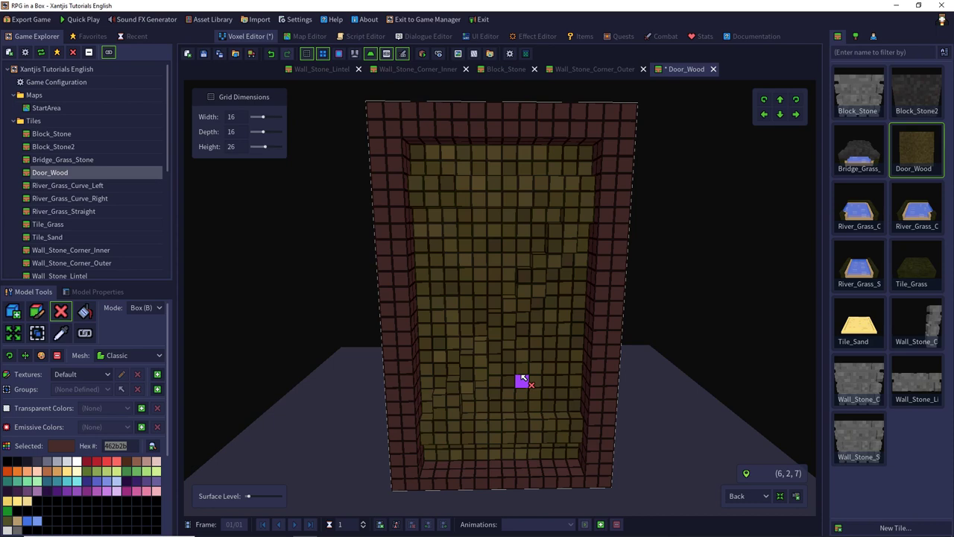
{"action": "key", "text": "ctrl+s"}
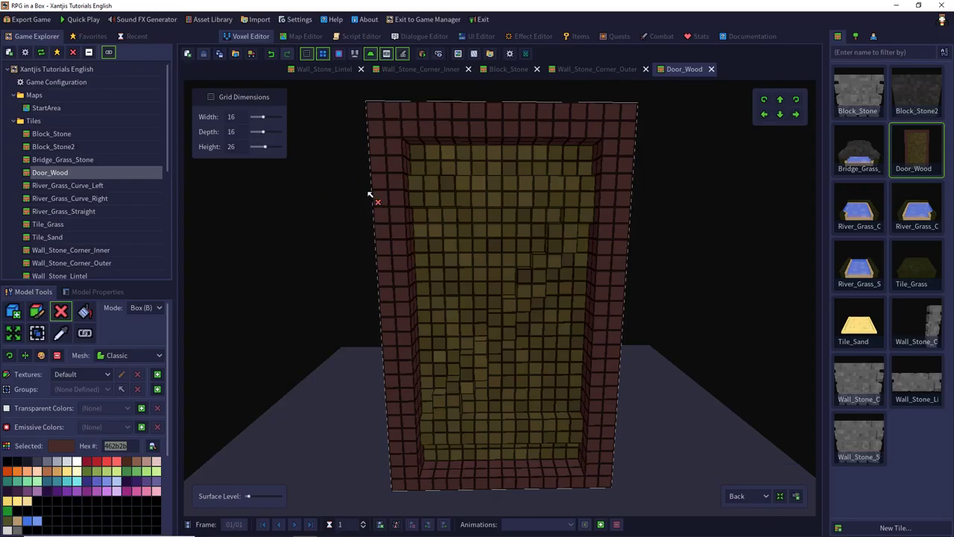
Step: Erase one voxel layer from the uppermost and lowest rows of the door's front panel
{"action": "right_click_drag", "start_coordinate": [497, 249], "coordinate": [194, 261]}
{"action": "left_click_drag", "start_coordinate": [434, 165], "coordinate": [560, 176]}
{"action": "left_click_drag", "start_coordinate": [554, 384], "coordinate": [450, 393]}
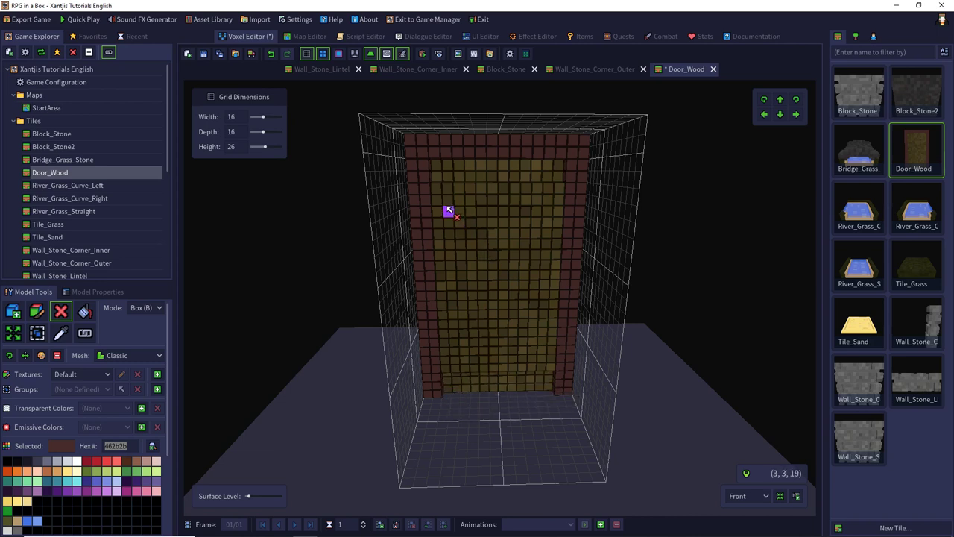
Step: Erase voxels around a diagonal brace descending from upper right to lower left on the front panel, and save the tile
{"action": "mouse_move", "coordinate": [442, 212]}
{"action": "left_mouse_down"}
{"action": "mouse_move", "coordinate": [537, 214]}
{"action": "mouse_move", "coordinate": [555, 235]}
{"action": "mouse_move", "coordinate": [433, 232]}
{"action": "left_mouse_up"}
{"action": "left_click_drag", "start_coordinate": [518, 243], "coordinate": [439, 247]}
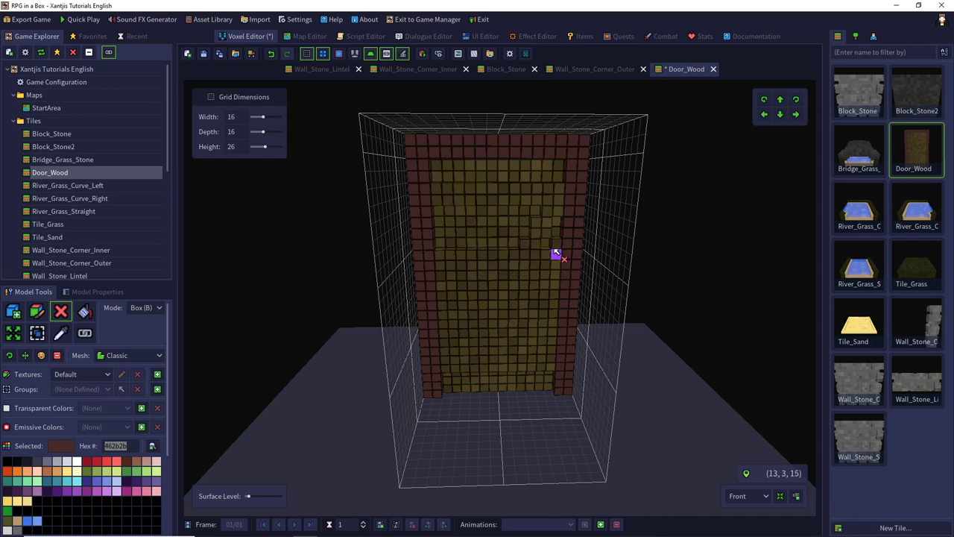
{"action": "mouse_move", "coordinate": [536, 254]}
{"action": "left_mouse_down"}
{"action": "mouse_move", "coordinate": [556, 265]}
{"action": "mouse_move", "coordinate": [440, 268]}
{"action": "mouse_move", "coordinate": [455, 273]}
{"action": "mouse_move", "coordinate": [445, 277]}
{"action": "left_mouse_up"}
{"action": "mouse_move", "coordinate": [522, 276]}
{"action": "left_mouse_down"}
{"action": "mouse_move", "coordinate": [552, 274]}
{"action": "mouse_move", "coordinate": [553, 292]}
{"action": "left_mouse_up"}
{"action": "mouse_move", "coordinate": [483, 293]}
{"action": "left_mouse_down"}
{"action": "mouse_move", "coordinate": [441, 300]}
{"action": "mouse_move", "coordinate": [473, 308]}
{"action": "mouse_move", "coordinate": [443, 305]}
{"action": "left_mouse_up"}
{"action": "mouse_move", "coordinate": [505, 305]}
{"action": "left_mouse_down"}
{"action": "mouse_move", "coordinate": [559, 311]}
{"action": "mouse_move", "coordinate": [497, 315]}
{"action": "mouse_move", "coordinate": [554, 324]}
{"action": "left_mouse_up"}
{"action": "mouse_move", "coordinate": [472, 322]}
{"action": "left_mouse_down"}
{"action": "mouse_move", "coordinate": [447, 325]}
{"action": "mouse_move", "coordinate": [454, 332]}
{"action": "left_mouse_up"}
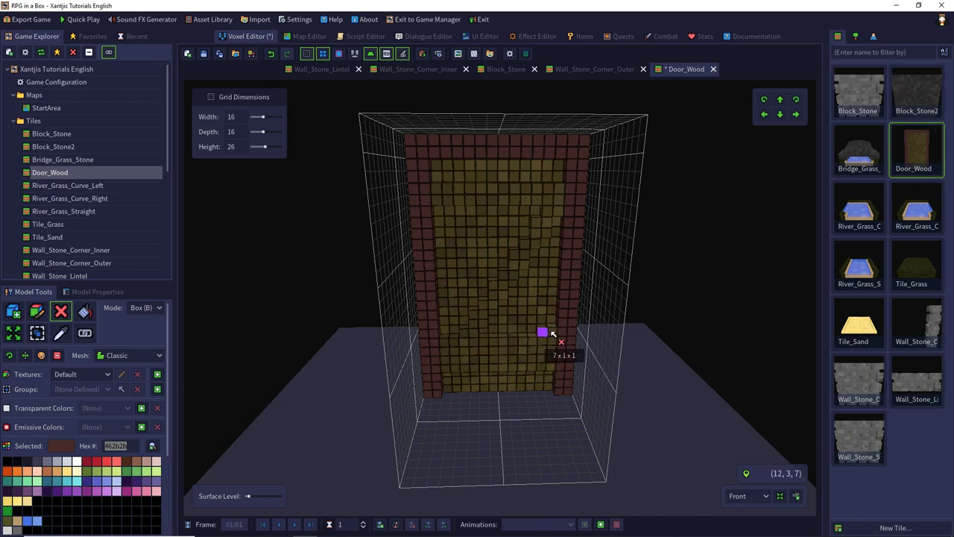
{"action": "left_click_drag", "start_coordinate": [481, 345], "coordinate": [555, 353]}
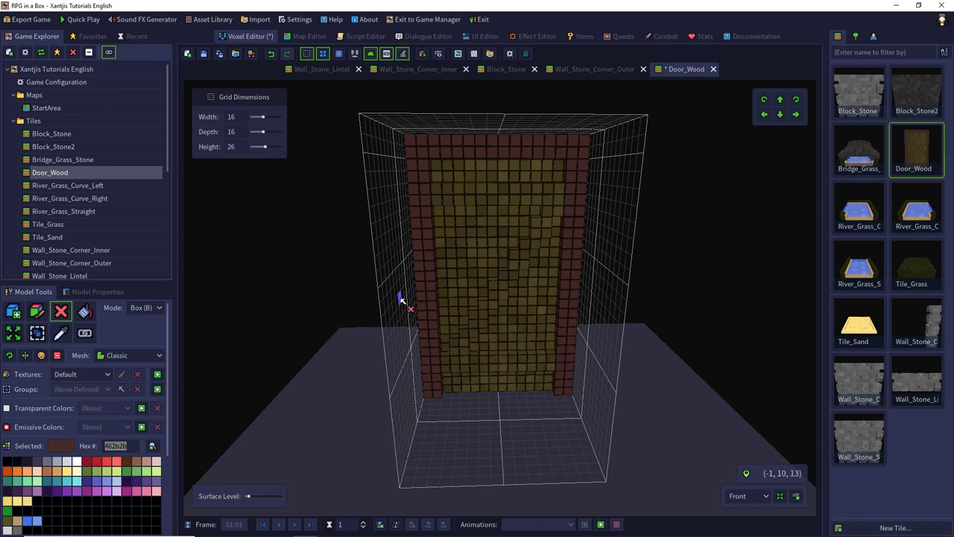
{"action": "left_click", "coordinate": [200, 54]}
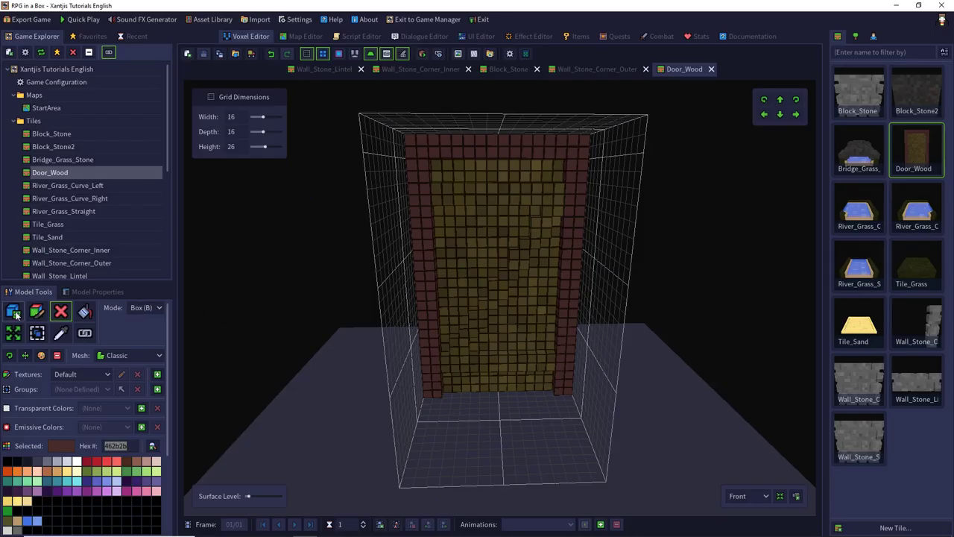
Step: Try a vertical dark brown voxel handle near the right frame of the door's front and compare with the back
{"action": "right_click_drag", "start_coordinate": [511, 330], "coordinate": [517, 315]}
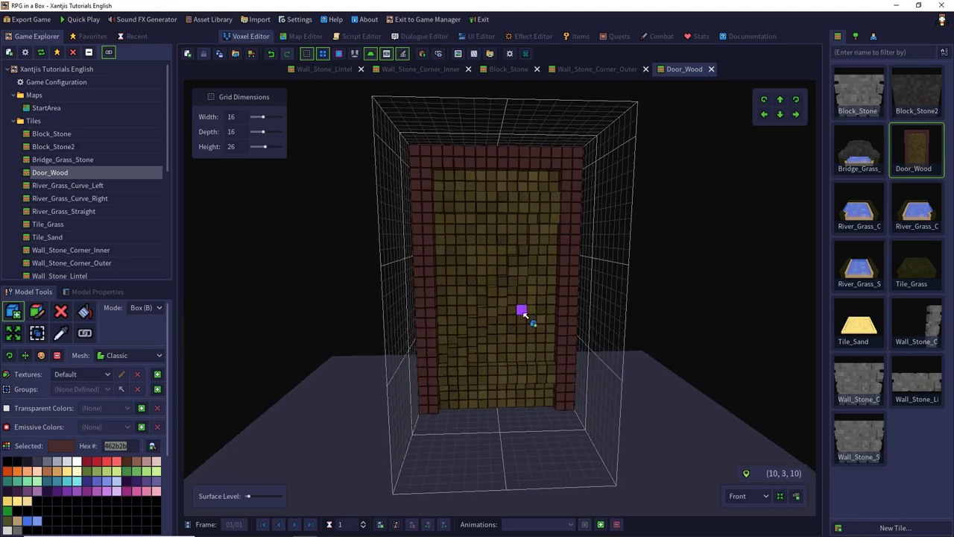
{"action": "left_click", "coordinate": [540, 313]}
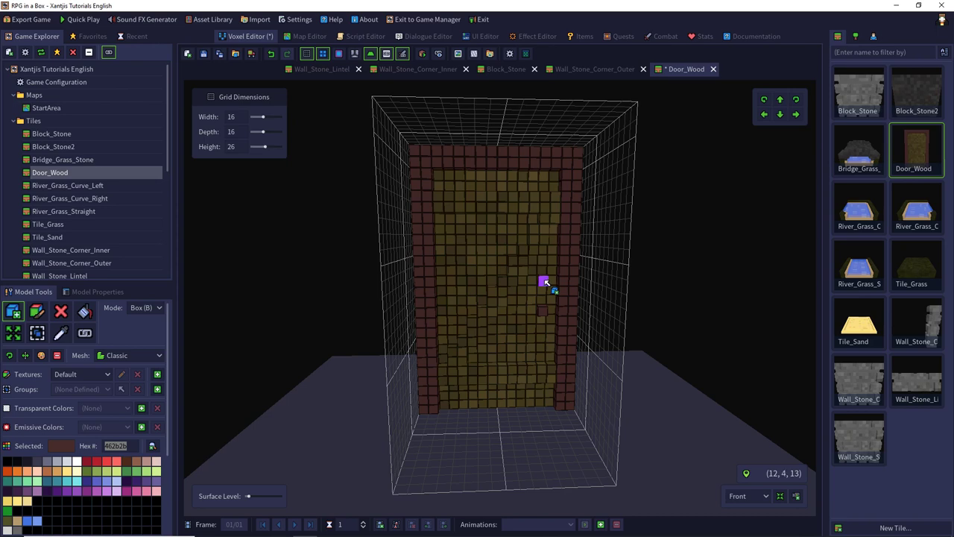
{"action": "right_click_drag", "start_coordinate": [549, 270], "coordinate": [549, 323]}
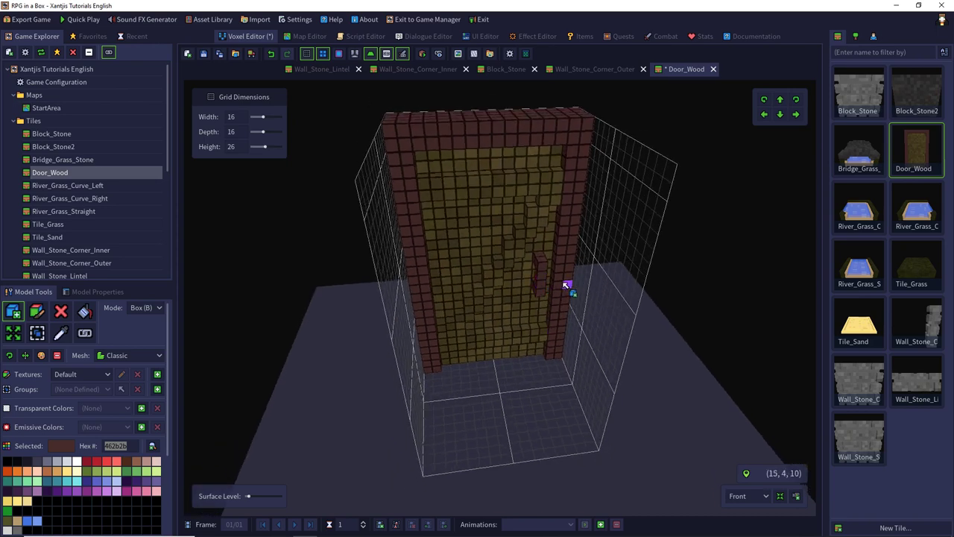
{"action": "right_click_drag", "start_coordinate": [567, 286], "coordinate": [321, 290]}
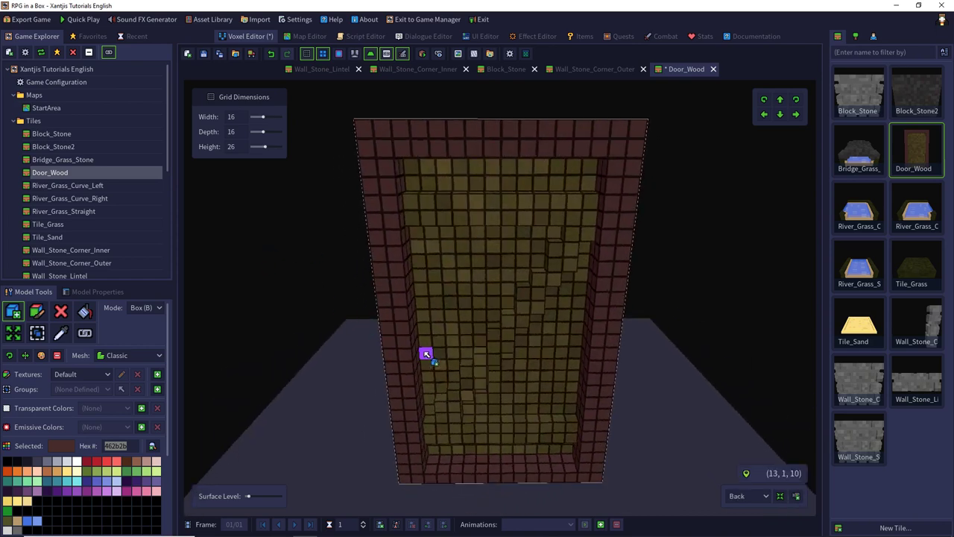
{"action": "right_click_drag", "start_coordinate": [441, 366], "coordinate": [698, 336]}
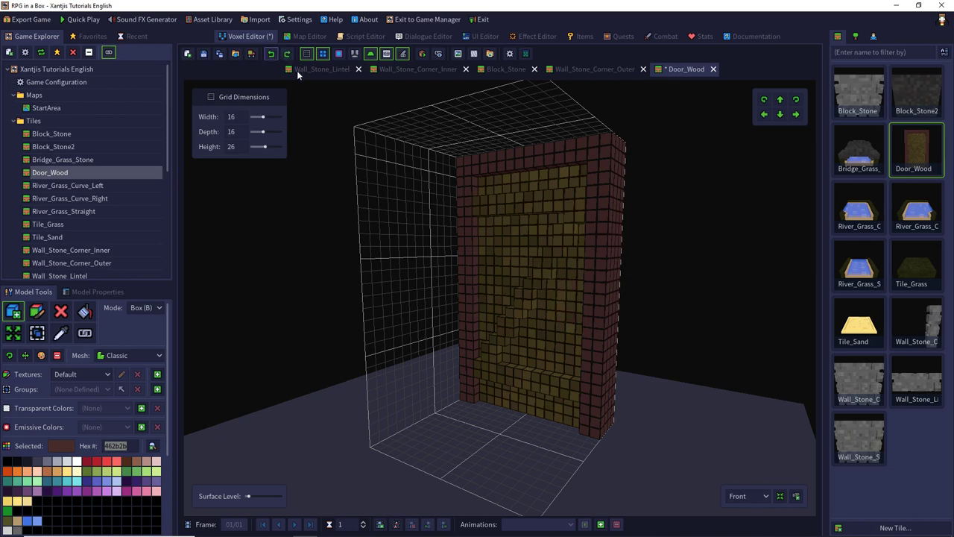
Step: Erase front panel voxels around the upper half of a diagonal brace descending from upper left to lower right
{"action": "right_click_drag", "start_coordinate": [552, 241], "coordinate": [599, 262]}
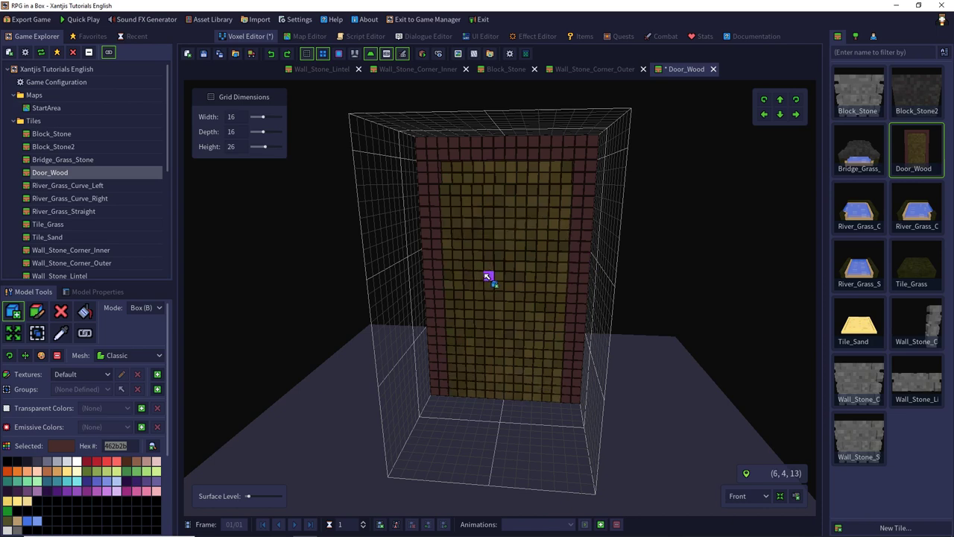
{"action": "right_click_drag", "start_coordinate": [485, 276], "coordinate": [509, 237]}
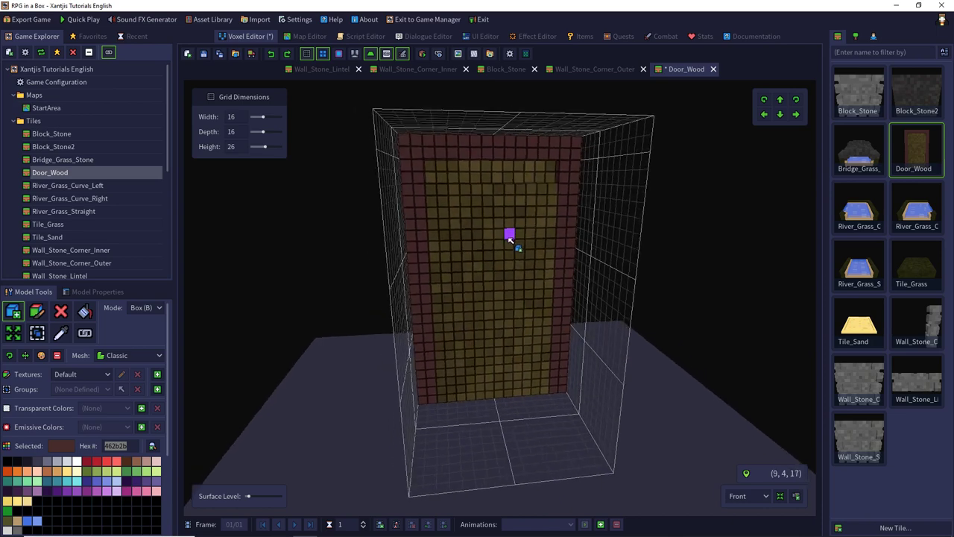
{"action": "left_click", "coordinate": [60, 313]}
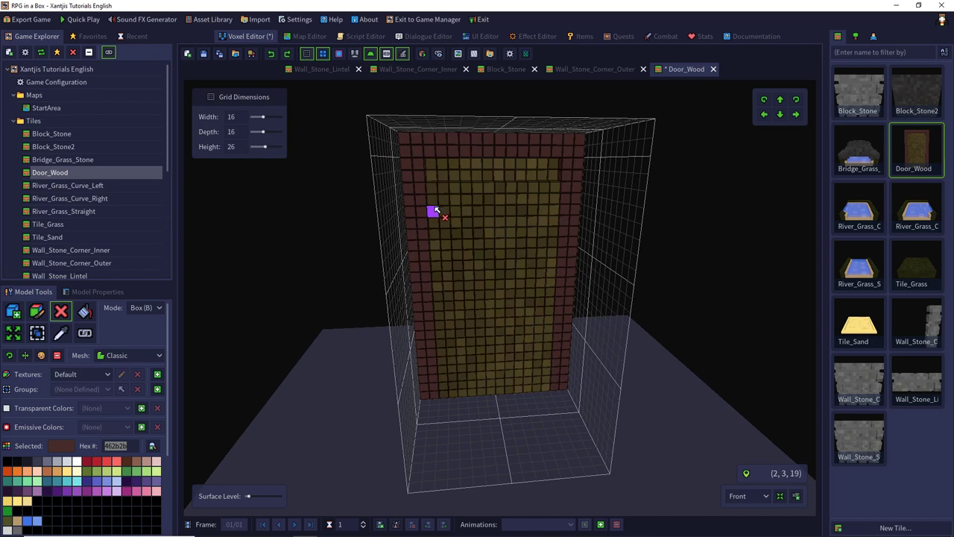
{"action": "left_click_drag", "start_coordinate": [454, 214], "coordinate": [555, 214]}
{"action": "left_click_drag", "start_coordinate": [438, 228], "coordinate": [545, 234]}
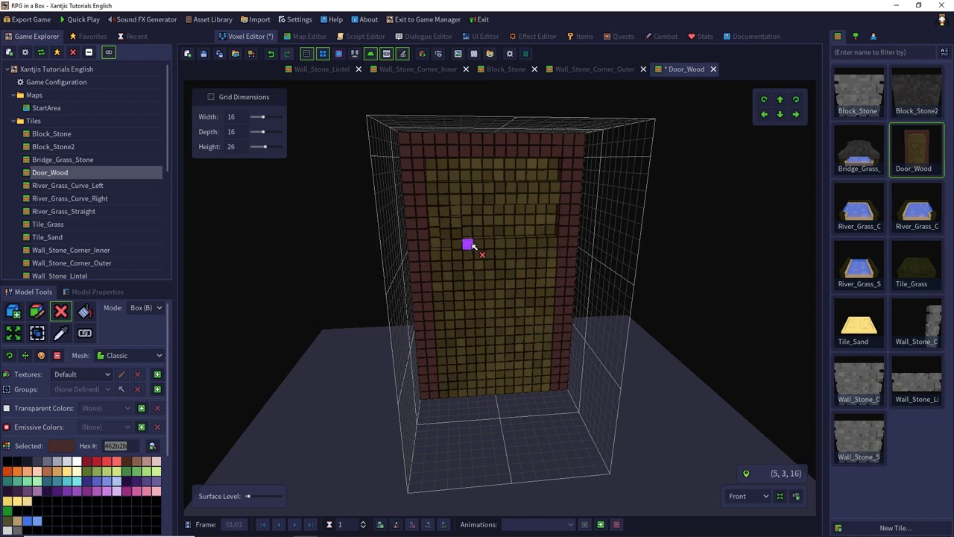
{"action": "left_click_drag", "start_coordinate": [472, 246], "coordinate": [550, 244]}
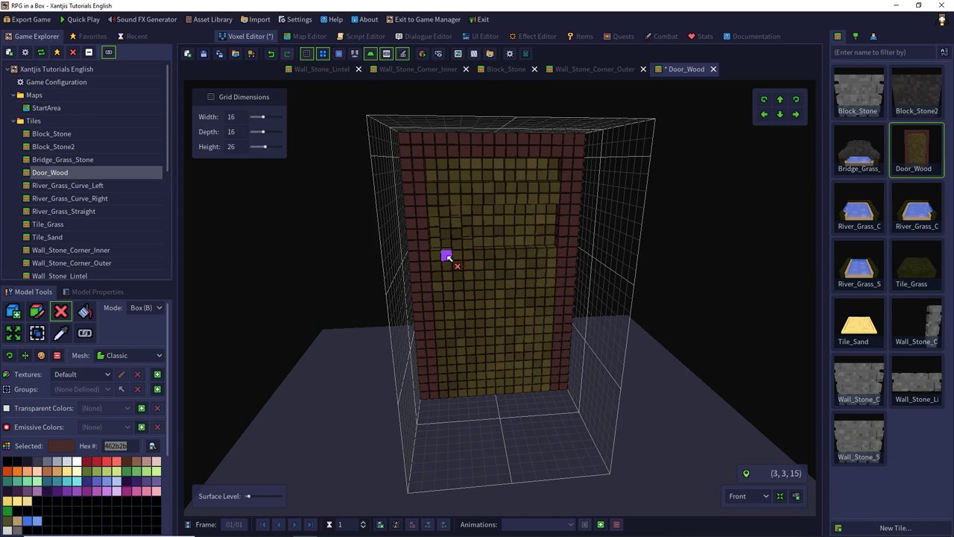
{"action": "left_click_drag", "start_coordinate": [440, 263], "coordinate": [549, 267]}
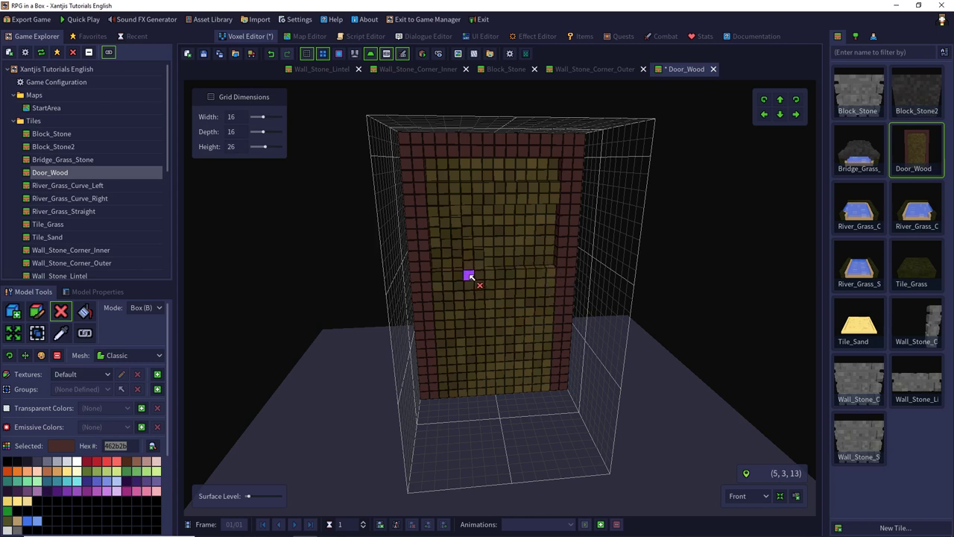
{"action": "mouse_move", "coordinate": [470, 278]}
{"action": "left_mouse_down"}
{"action": "mouse_move", "coordinate": [439, 277]}
{"action": "mouse_move", "coordinate": [553, 273]}
{"action": "left_mouse_up"}
Step: Erase front panel voxels around the lower half of the diagonal brace and along the panel's bottom rows
{"action": "left_click_drag", "start_coordinate": [479, 287], "coordinate": [439, 297]}
{"action": "left_click_drag", "start_coordinate": [510, 287], "coordinate": [550, 294]}
{"action": "left_click_drag", "start_coordinate": [489, 305], "coordinate": [444, 304]}
{"action": "mouse_move", "coordinate": [524, 305]}
{"action": "left_mouse_down"}
{"action": "mouse_move", "coordinate": [550, 301]}
{"action": "mouse_move", "coordinate": [442, 324]}
{"action": "left_mouse_up"}
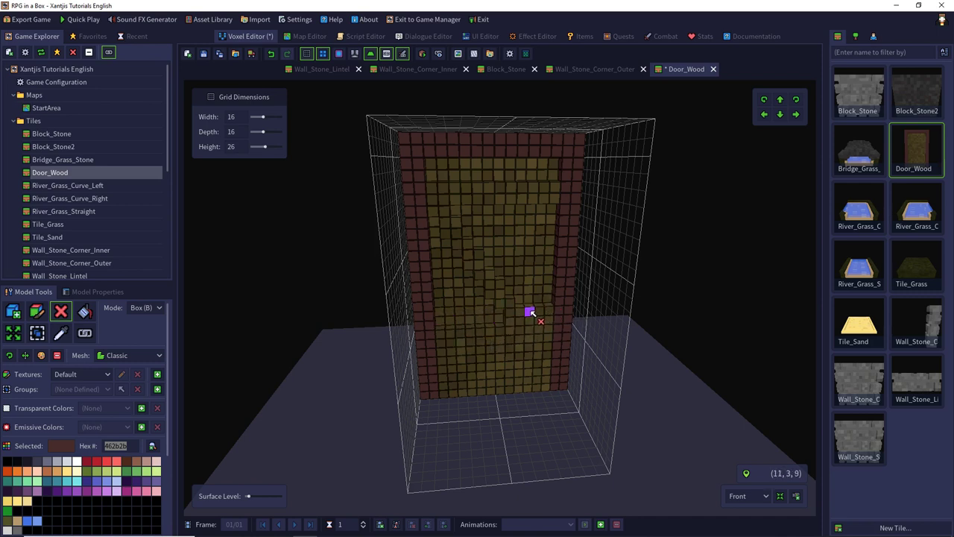
{"action": "mouse_move", "coordinate": [530, 311]}
{"action": "left_mouse_down"}
{"action": "mouse_move", "coordinate": [547, 330]}
{"action": "mouse_move", "coordinate": [440, 336]}
{"action": "mouse_move", "coordinate": [518, 346]}
{"action": "left_mouse_up"}
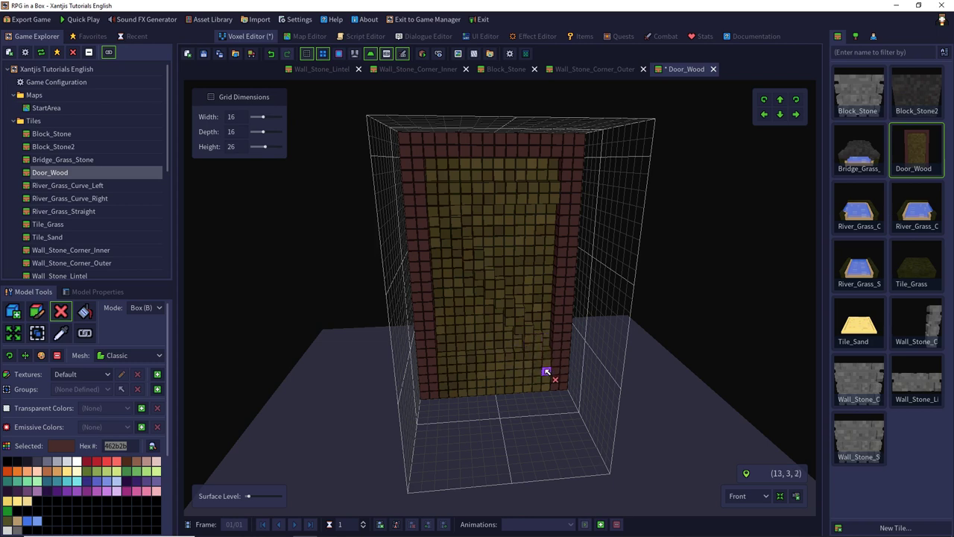
{"action": "mouse_move", "coordinate": [547, 371]}
{"action": "left_mouse_down"}
{"action": "mouse_move", "coordinate": [554, 388]}
{"action": "mouse_move", "coordinate": [451, 388]}
{"action": "mouse_move", "coordinate": [449, 401]}
{"action": "left_mouse_up"}
Step: Add a vertical dark brown voxel handle to both the back and front of the door on the same side, and save the tile
{"action": "middle_click_drag", "start_coordinate": [533, 264], "coordinate": [392, 249]}
{"action": "middle_click_drag", "start_coordinate": [477, 250], "coordinate": [418, 246]}
{"action": "right_click_drag", "start_coordinate": [419, 247], "coordinate": [462, 243]}
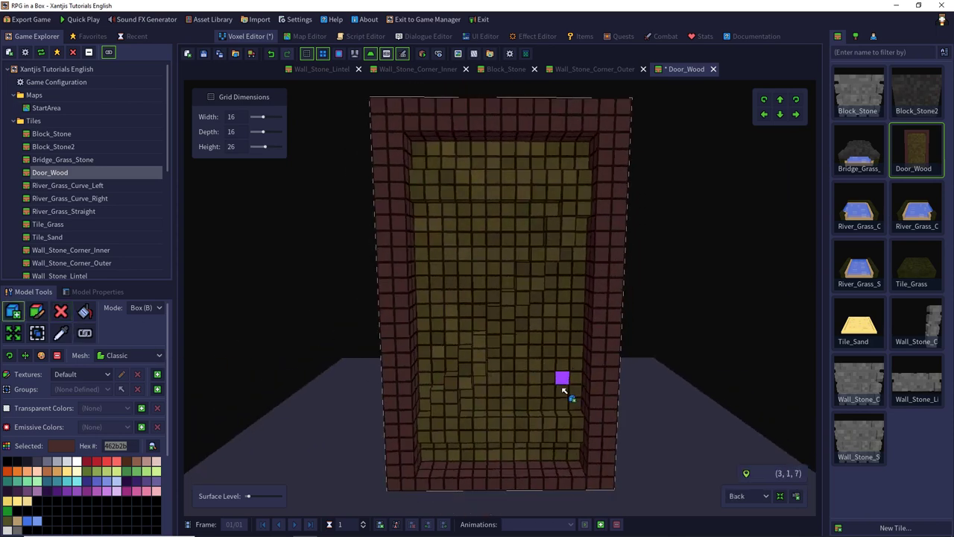
{"action": "left_click", "coordinate": [563, 339]}
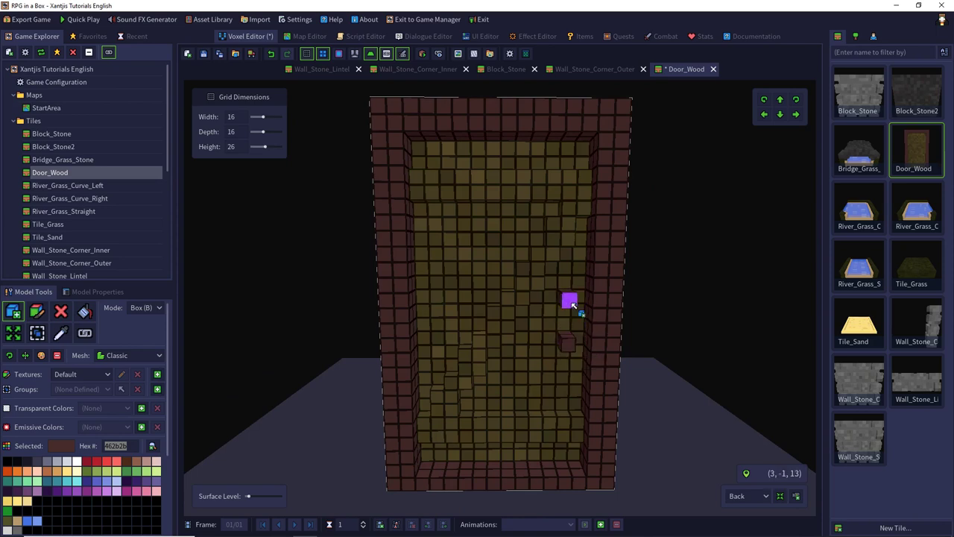
{"action": "right_click_drag", "start_coordinate": [569, 301], "coordinate": [319, 328]}
{"action": "right_click_drag", "start_coordinate": [485, 321], "coordinate": [373, 305]}
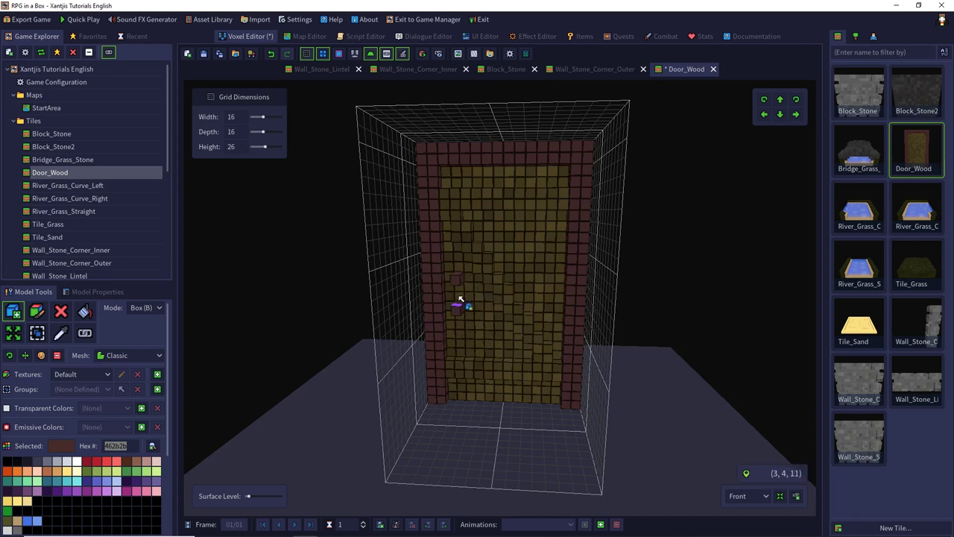
{"action": "right_click_drag", "start_coordinate": [460, 299], "coordinate": [553, 195]}
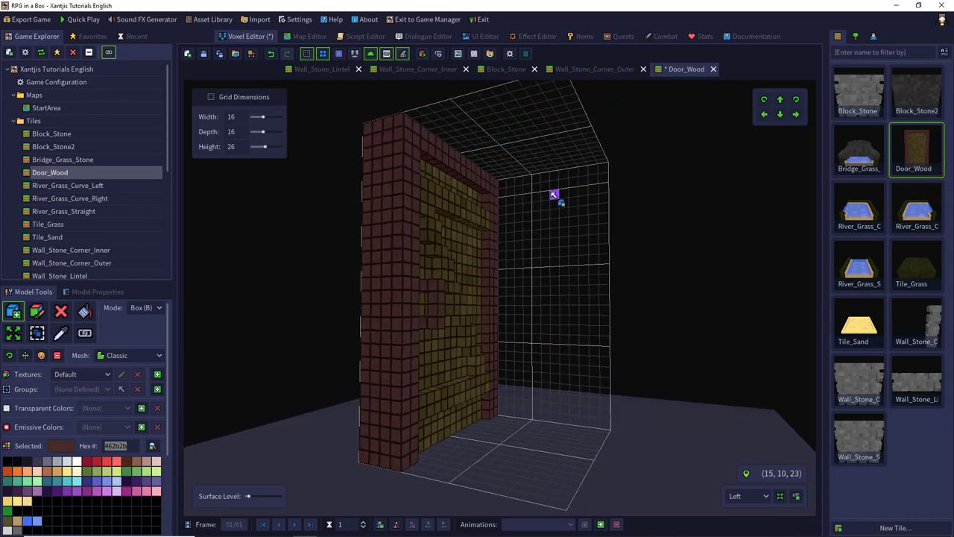
{"action": "key", "text": "ctrl+s"}
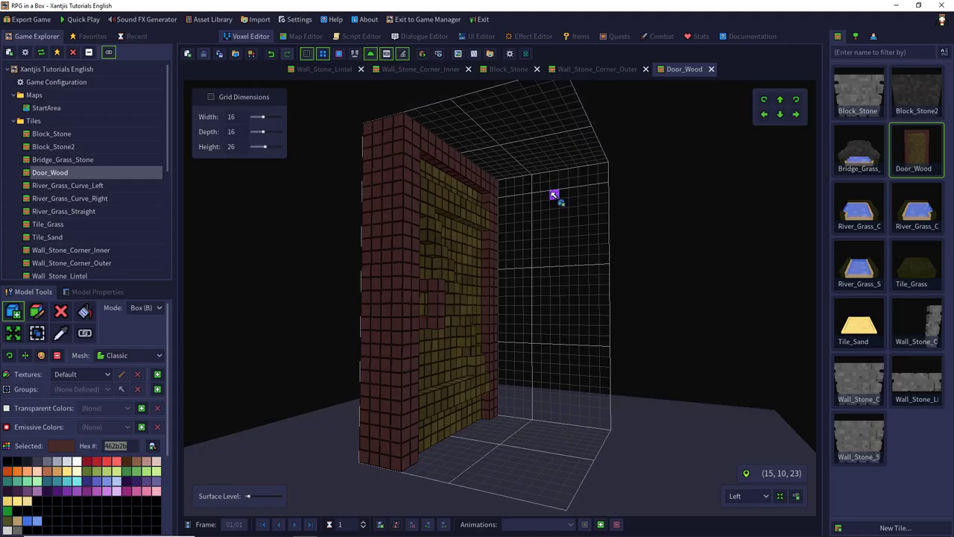
Step: Duplicate the finished door model as a second animation frame and view it from the front
{"action": "right_click_drag", "start_coordinate": [323, 321], "coordinate": [293, 339]}
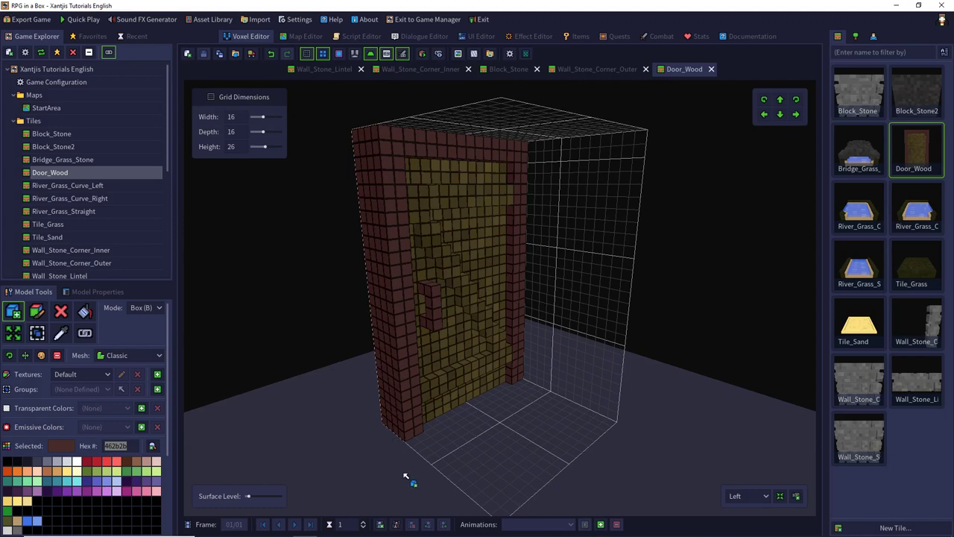
{"action": "left_click", "coordinate": [395, 524]}
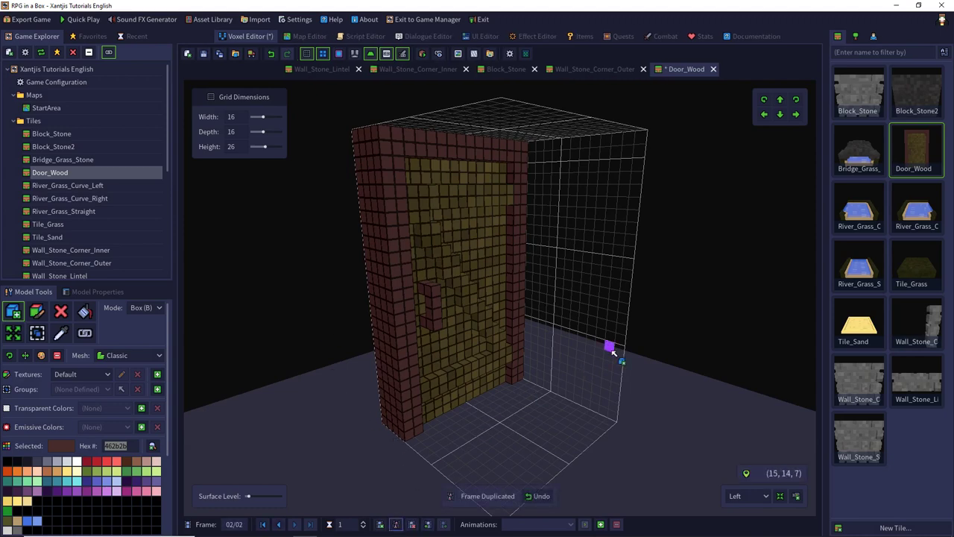
{"action": "right_click_drag", "start_coordinate": [607, 347], "coordinate": [520, 361]}
{"action": "right_click_drag", "start_coordinate": [296, 369], "coordinate": [250, 366]}
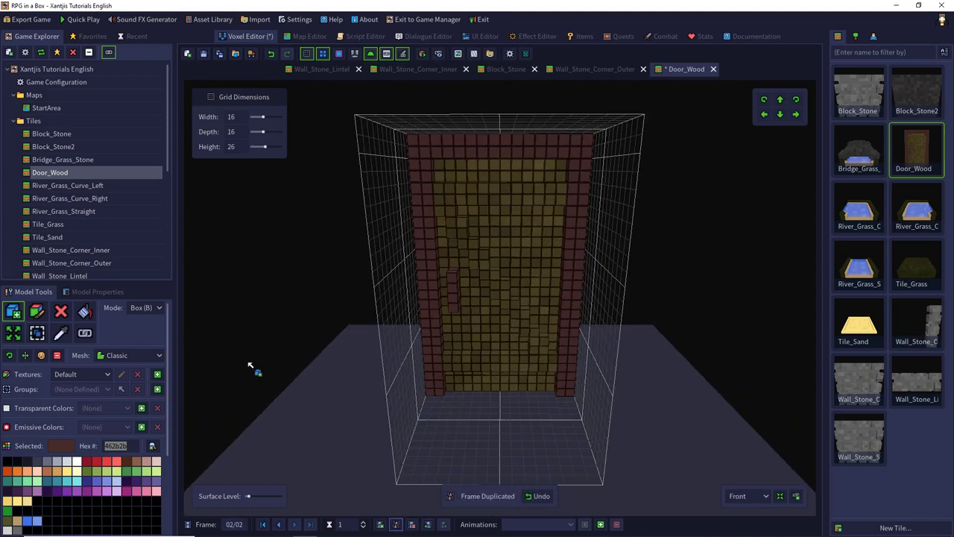
Step: In frame 2, select the two-voxel-wide column beside the hinge-side column through the door's full thickness and shift it one voxel toward the front
{"action": "left_click", "coordinate": [14, 336]}
{"action": "mouse_move", "coordinate": [539, 166]}
{"action": "left_mouse_down"}
{"action": "mouse_move", "coordinate": [527, 302]}
{"action": "mouse_move", "coordinate": [528, 160]}
{"action": "mouse_move", "coordinate": [547, 188]}
{"action": "mouse_move", "coordinate": [529, 379]}
{"action": "mouse_move", "coordinate": [527, 172]}
{"action": "left_mouse_up"}
{"action": "left_click", "coordinate": [39, 335]}
{"action": "middle_click_drag", "start_coordinate": [478, 257], "coordinate": [498, 274]}
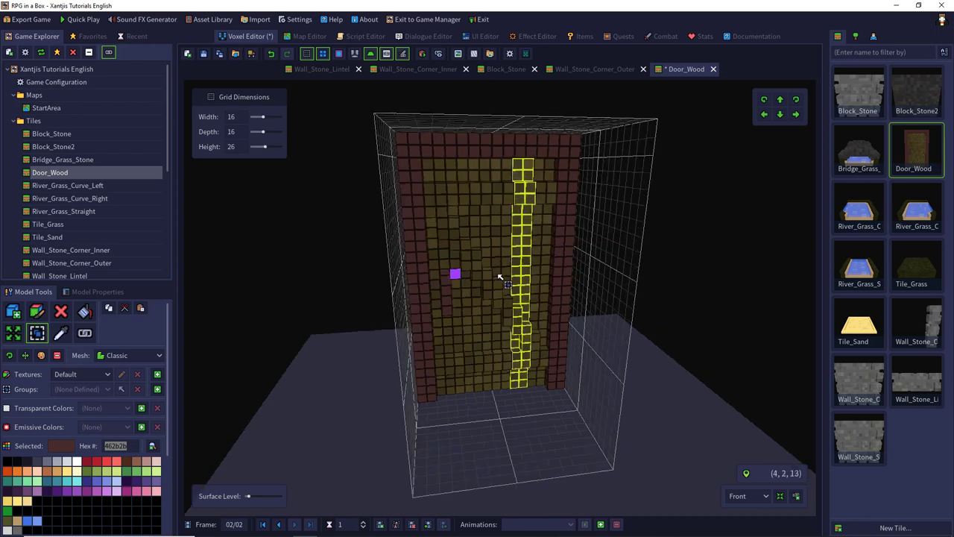
{"action": "right_click_drag", "start_coordinate": [500, 277], "coordinate": [729, 276]}
{"action": "left_click_drag", "start_coordinate": [422, 214], "coordinate": [460, 404]}
{"action": "right_click_drag", "start_coordinate": [470, 255], "coordinate": [522, 373]}
{"action": "left_click", "coordinate": [781, 100]}
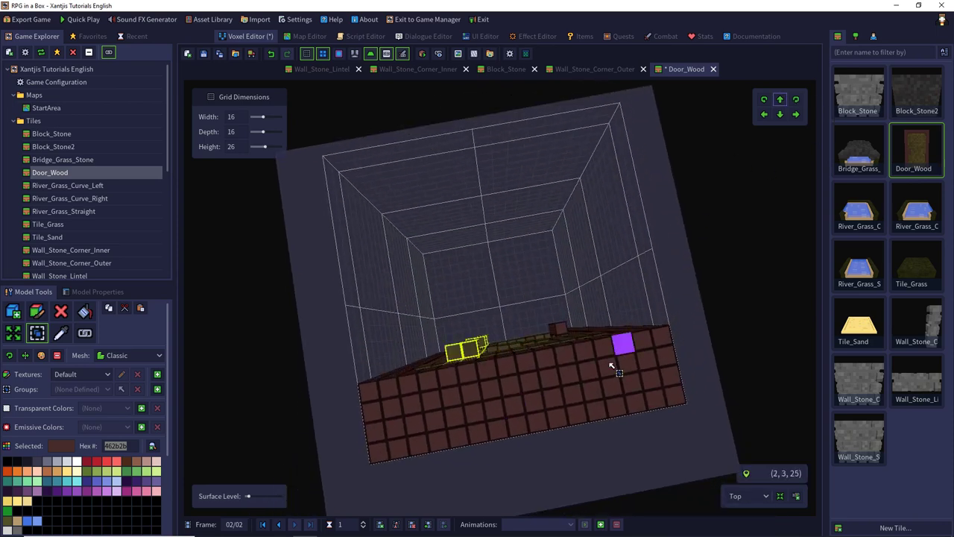
Step: Select the third full-height pair of voxel columns from the hinge side, front and back, and shift it further toward the front
{"action": "left_click_drag", "start_coordinate": [481, 147], "coordinate": [483, 202]}
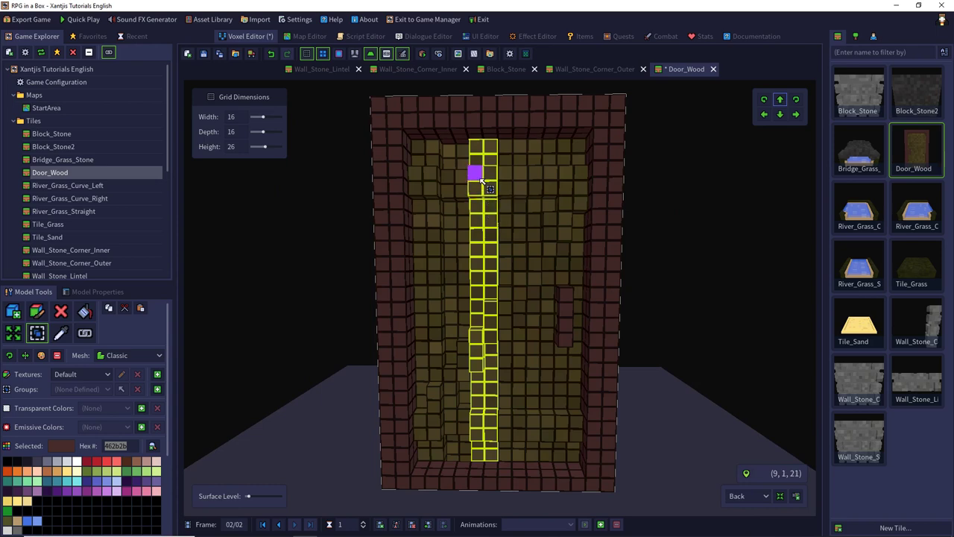
{"action": "right_click_drag", "start_coordinate": [485, 194], "coordinate": [511, 186]}
{"action": "left_click_drag", "start_coordinate": [510, 186], "coordinate": [518, 395], "text": "shift"}
{"action": "right_click_drag", "start_coordinate": [550, 327], "coordinate": [709, 224]}
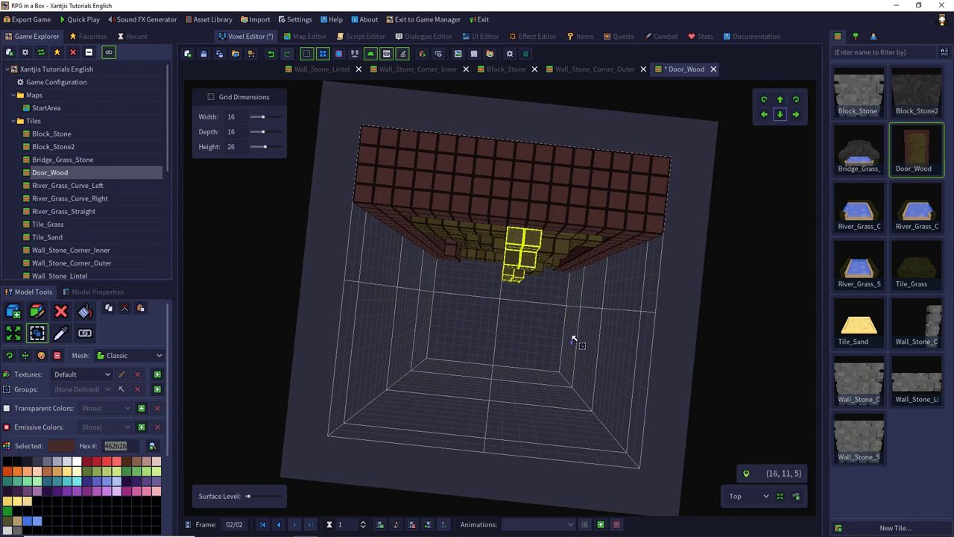
Step: Select the fourth pair of voxel columns from the hinge side through the full thickness and shift it three voxels toward the front
{"action": "right_click_drag", "start_coordinate": [571, 336], "coordinate": [564, 211]}
{"action": "left_click_drag", "start_coordinate": [492, 153], "coordinate": [487, 351]}
{"action": "right_click_drag", "start_coordinate": [488, 351], "coordinate": [497, 207]}
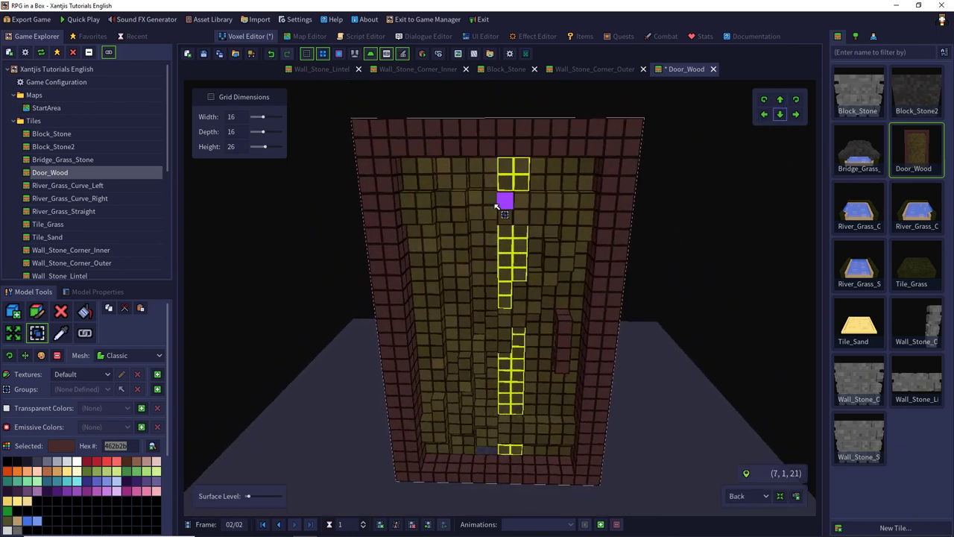
{"action": "left_click_drag", "start_coordinate": [505, 205], "coordinate": [514, 443]}
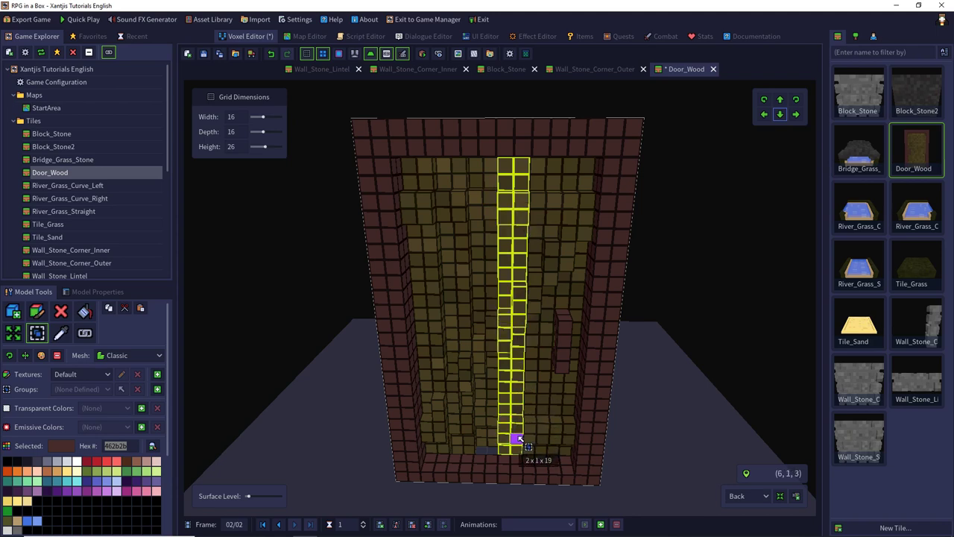
{"action": "right_click_drag", "start_coordinate": [555, 231], "coordinate": [743, 160]}
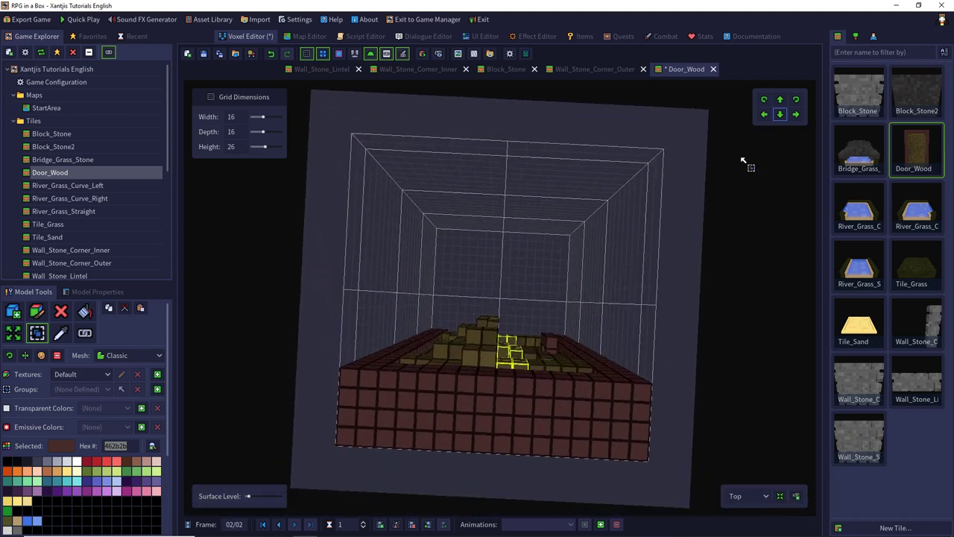
{"action": "left_click", "coordinate": [779, 101]}
{"action": "left_click", "coordinate": [780, 101]}
{"action": "left_click", "coordinate": [780, 100]}
Step: Select the fifth column pair from the hinge side and shift it forward until it projects one voxel beyond the fourth pair
{"action": "right_click_drag", "start_coordinate": [592, 265], "coordinate": [453, 155]}
{"action": "left_click_drag", "start_coordinate": [453, 156], "coordinate": [449, 187]}
{"action": "right_click_drag", "start_coordinate": [449, 188], "coordinate": [588, 217]}
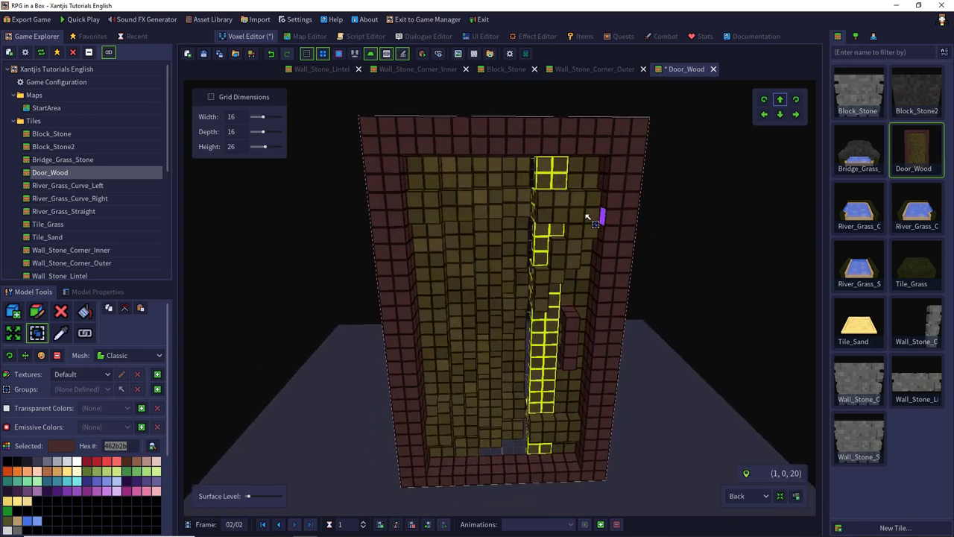
{"action": "left_click_drag", "start_coordinate": [557, 199], "coordinate": [542, 443]}
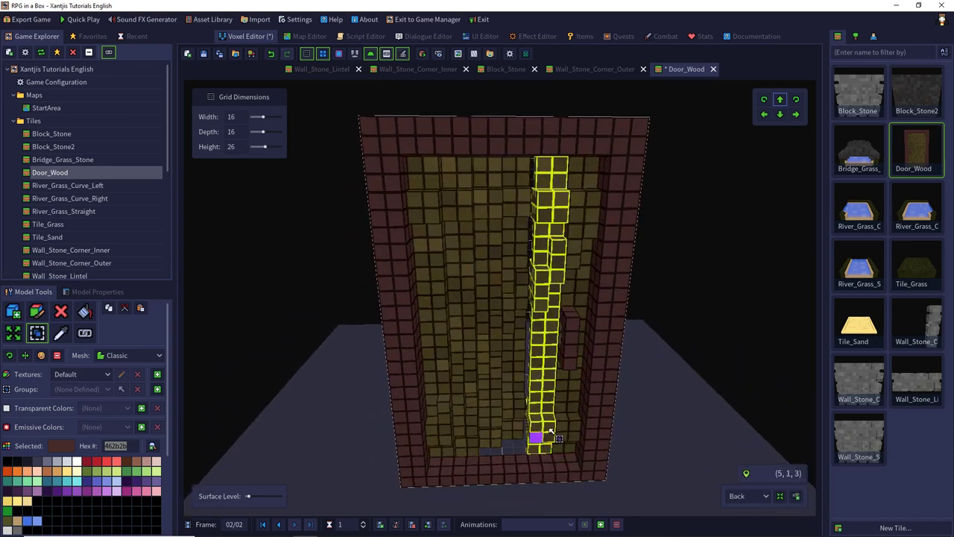
{"action": "left_click", "coordinate": [781, 100]}
{"action": "left_click", "coordinate": [779, 116]}
{"action": "middle_click_drag", "start_coordinate": [624, 161], "coordinate": [626, 327]}
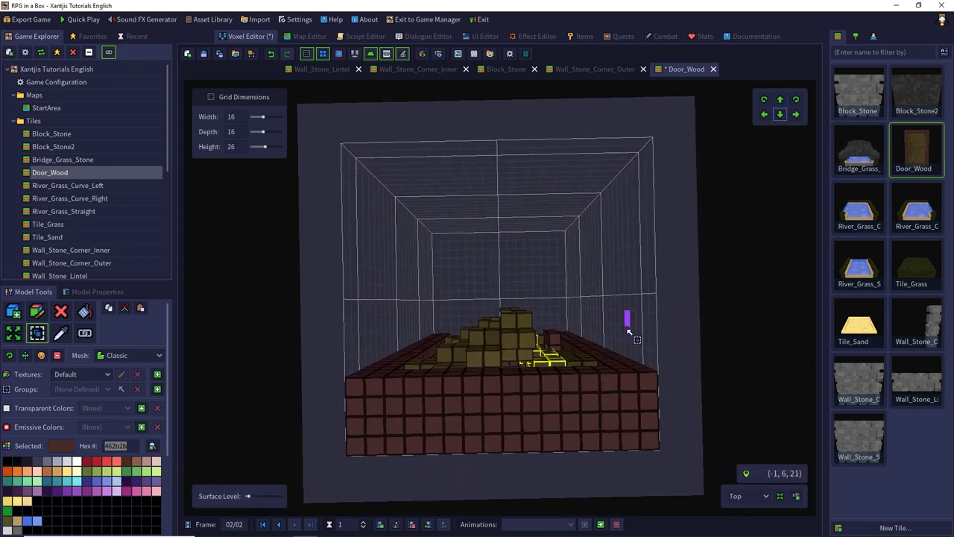
{"action": "left_click", "coordinate": [781, 100]}
{"action": "left_click", "coordinate": [780, 100]}
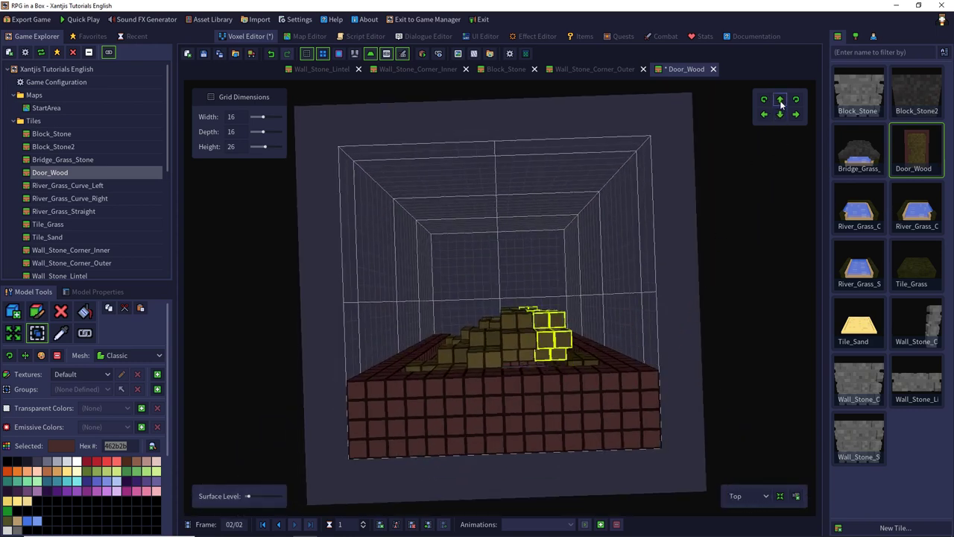
{"action": "left_click", "coordinate": [780, 100]}
Step: Select the outermost column pair together with the handles, shift it forward beyond the fifth pair, and save the tile
{"action": "right_click_drag", "start_coordinate": [611, 285], "coordinate": [362, 159]}
{"action": "right_click_drag", "start_coordinate": [591, 231], "coordinate": [449, 171]}
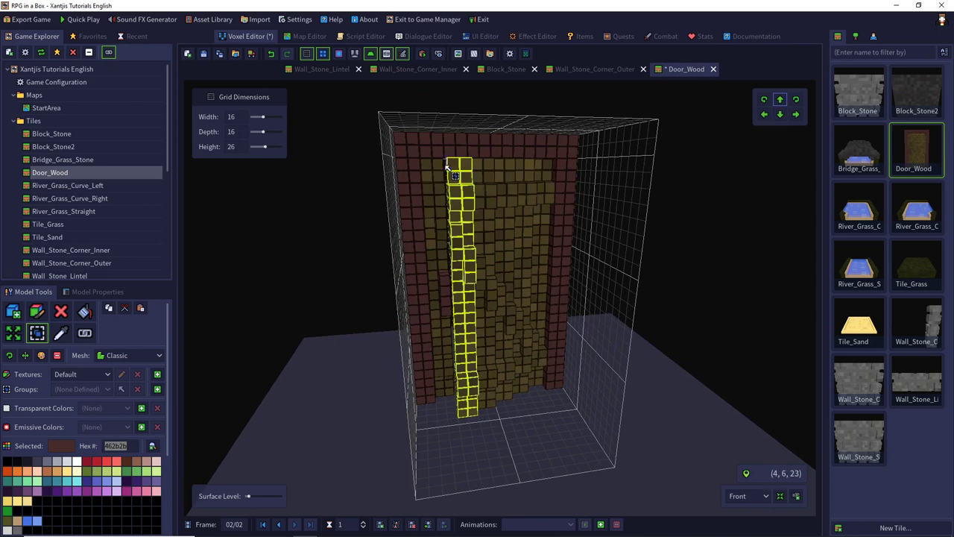
{"action": "left_click_drag", "start_coordinate": [442, 166], "coordinate": [445, 270]}
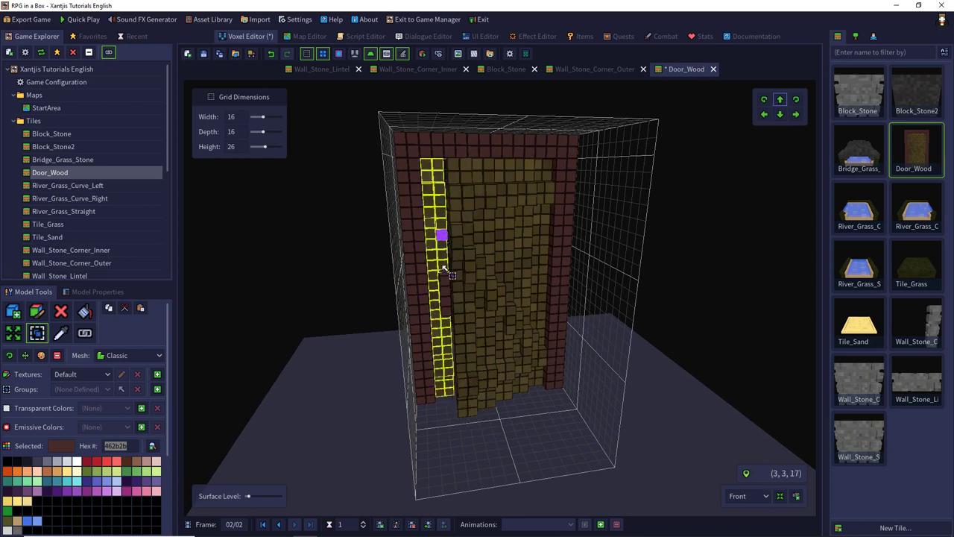
{"action": "right_click_drag", "start_coordinate": [447, 311], "coordinate": [703, 238]}
{"action": "left_click_drag", "start_coordinate": [586, 191], "coordinate": [558, 364]}
{"action": "right_click_drag", "start_coordinate": [530, 177], "coordinate": [553, 329]}
{"action": "left_click", "coordinate": [779, 99]}
{"action": "left_click", "coordinate": [780, 99]}
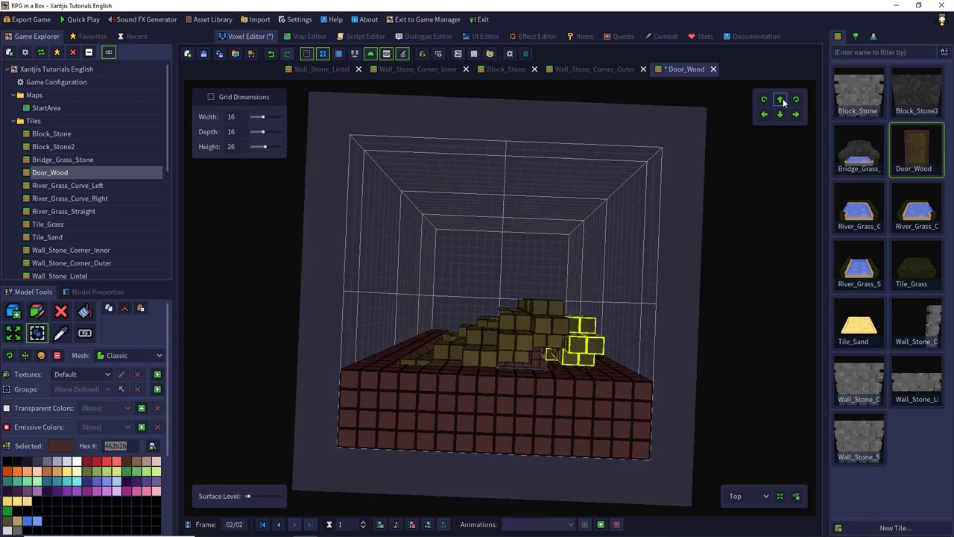
{"action": "left_click", "coordinate": [779, 99]}
{"action": "right_click_drag", "start_coordinate": [708, 261], "coordinate": [425, 136]}
{"action": "key", "text": "ctrl+s"}
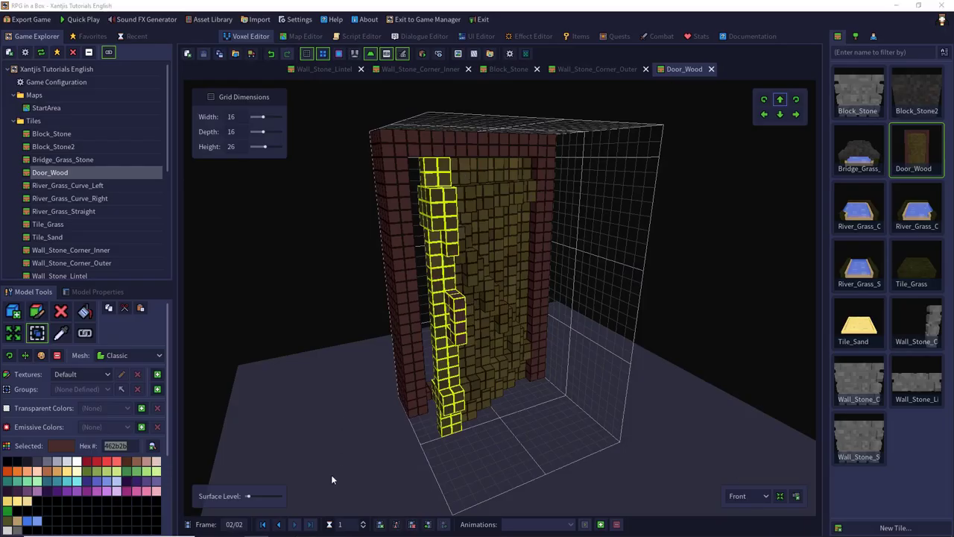
Step: Duplicate the partly opened door as a third animation frame and erase the single panel column next to the hinge-side post
{"action": "left_click", "coordinate": [395, 524]}
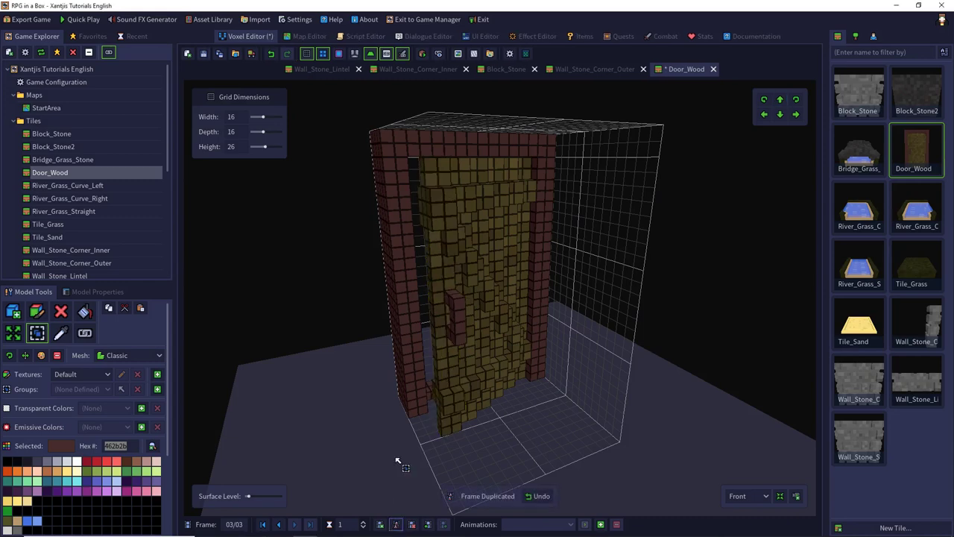
{"action": "mouse_move", "coordinate": [364, 246]}
{"action": "right_mouse_down"}
{"action": "mouse_move", "coordinate": [330, 293]}
{"action": "mouse_move", "coordinate": [319, 344]}
{"action": "mouse_move", "coordinate": [406, 202]}
{"action": "right_mouse_up"}
{"action": "left_click", "coordinate": [60, 312]}
{"action": "left_click_drag", "start_coordinate": [559, 162], "coordinate": [547, 348]}
{"action": "middle_click_drag", "start_coordinate": [601, 263], "coordinate": [589, 263]}
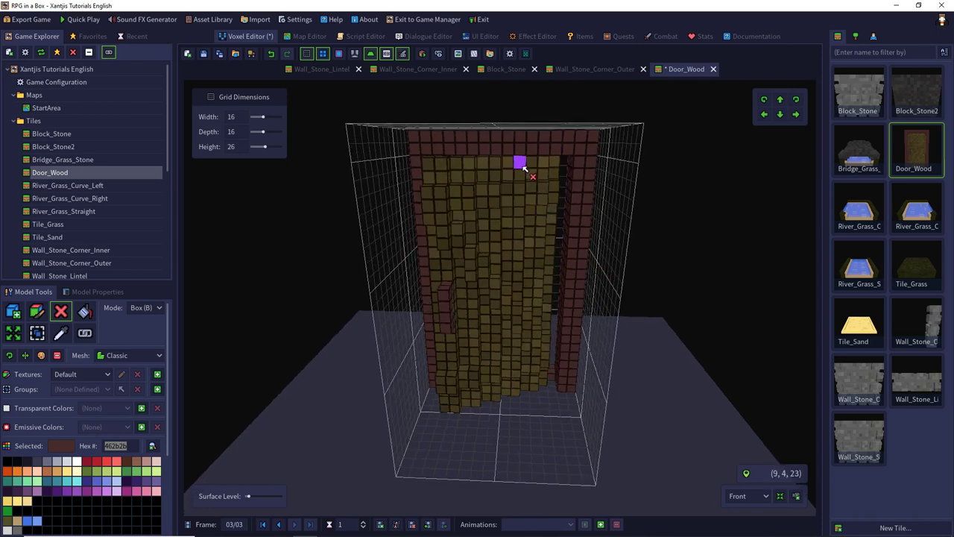
Step: Erase every third voxel column across the rest of the panel at full depth, leaving four two-voxel-wide strips
{"action": "left_click_drag", "start_coordinate": [529, 165], "coordinate": [527, 369]}
{"action": "left_click_drag", "start_coordinate": [493, 169], "coordinate": [495, 383]}
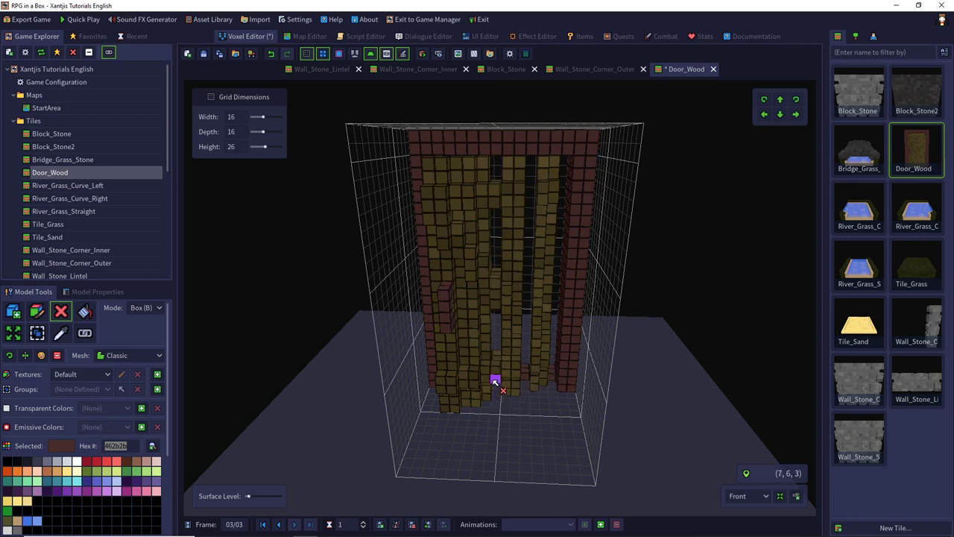
{"action": "left_click_drag", "start_coordinate": [494, 186], "coordinate": [495, 367]}
{"action": "middle_click_drag", "start_coordinate": [494, 311], "coordinate": [510, 306]}
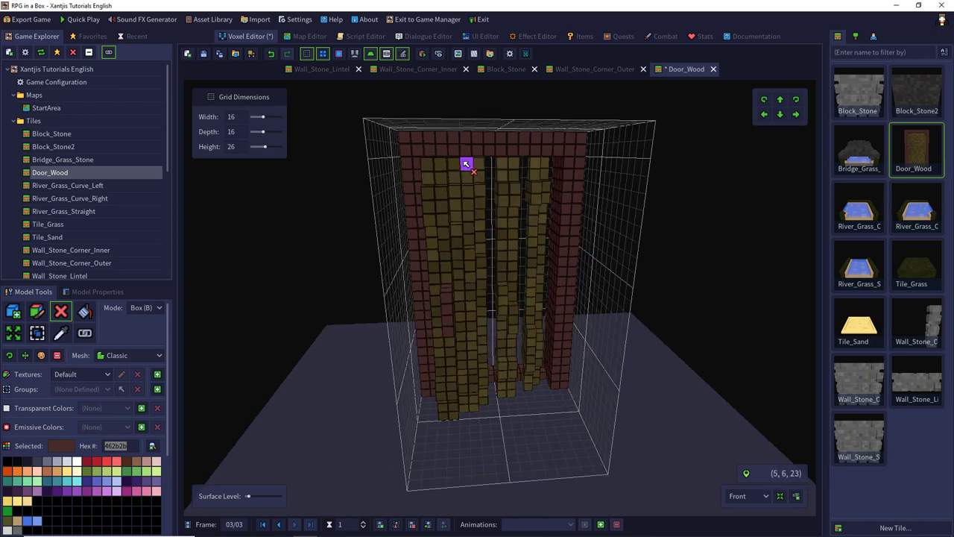
{"action": "left_click_drag", "start_coordinate": [458, 164], "coordinate": [463, 407]}
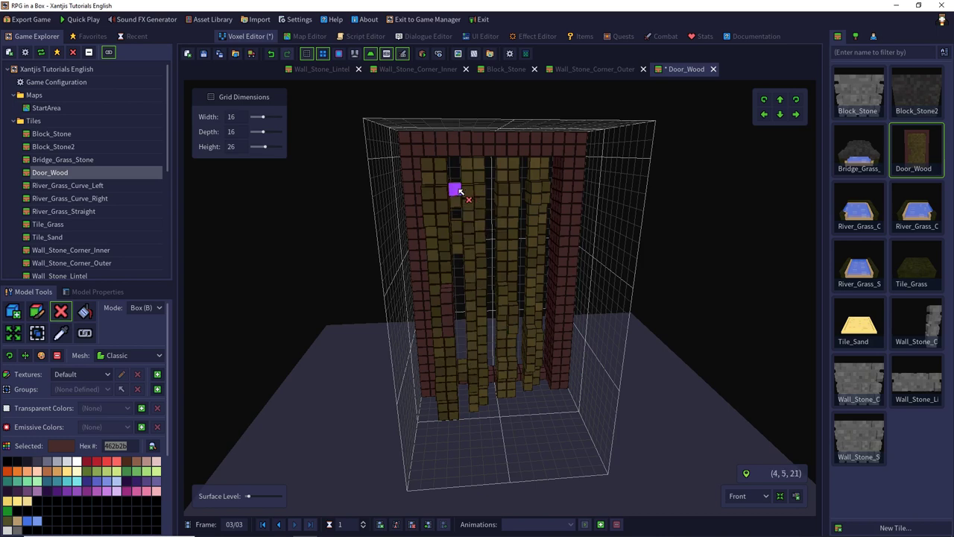
{"action": "left_click_drag", "start_coordinate": [459, 191], "coordinate": [466, 389]}
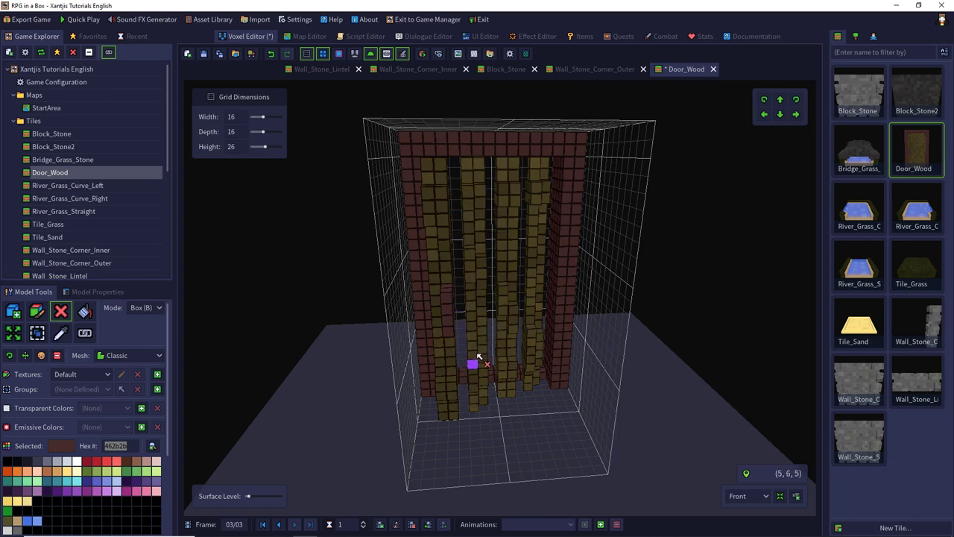
Step: Select the strip nearest the hinge side, front and back, and shift it against the hinge-side post
{"action": "right_click_drag", "start_coordinate": [530, 241], "coordinate": [347, 353]}
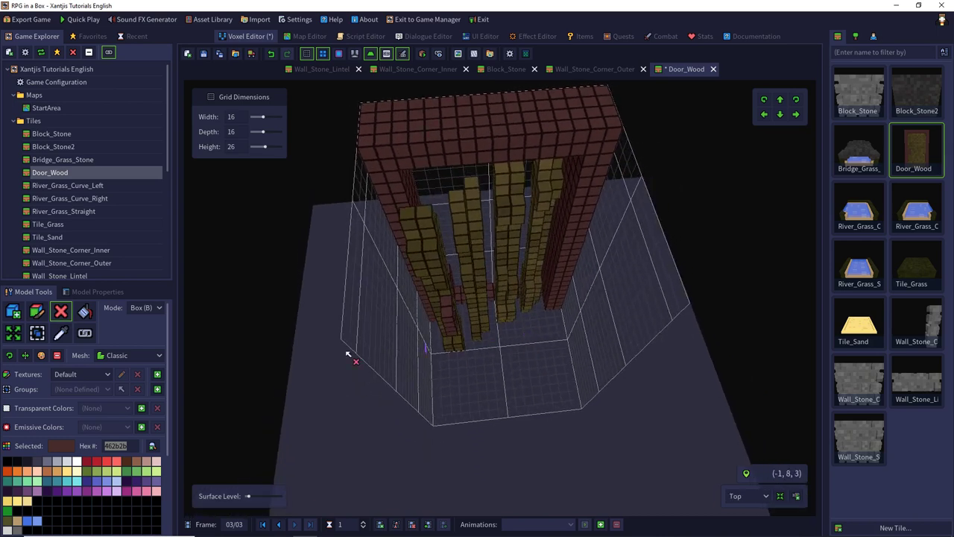
{"action": "left_click", "coordinate": [44, 332]}
{"action": "right_click_drag", "start_coordinate": [551, 252], "coordinate": [543, 197]}
{"action": "left_click_drag", "start_coordinate": [556, 160], "coordinate": [536, 351]}
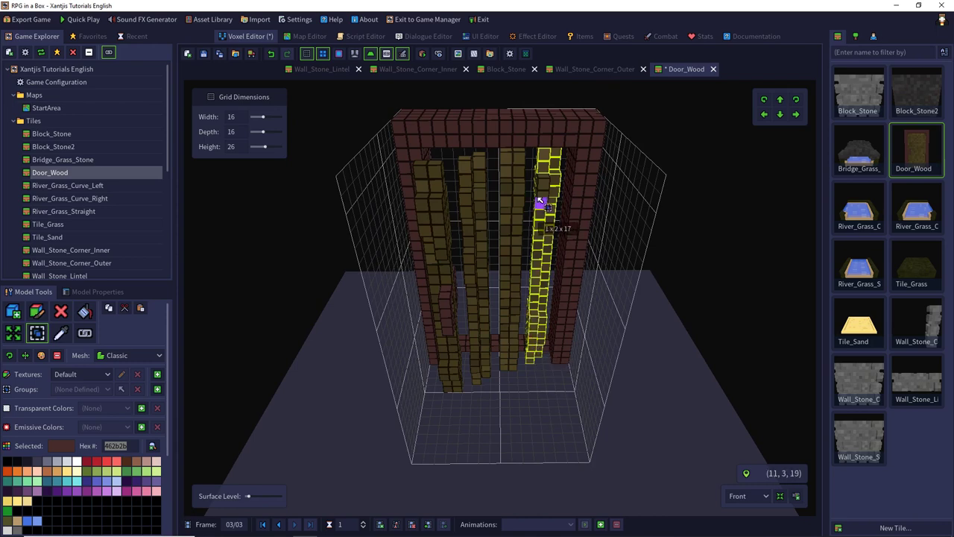
{"action": "right_click_drag", "start_coordinate": [504, 213], "coordinate": [734, 250]}
{"action": "left_click_drag", "start_coordinate": [438, 258], "coordinate": [447, 427]}
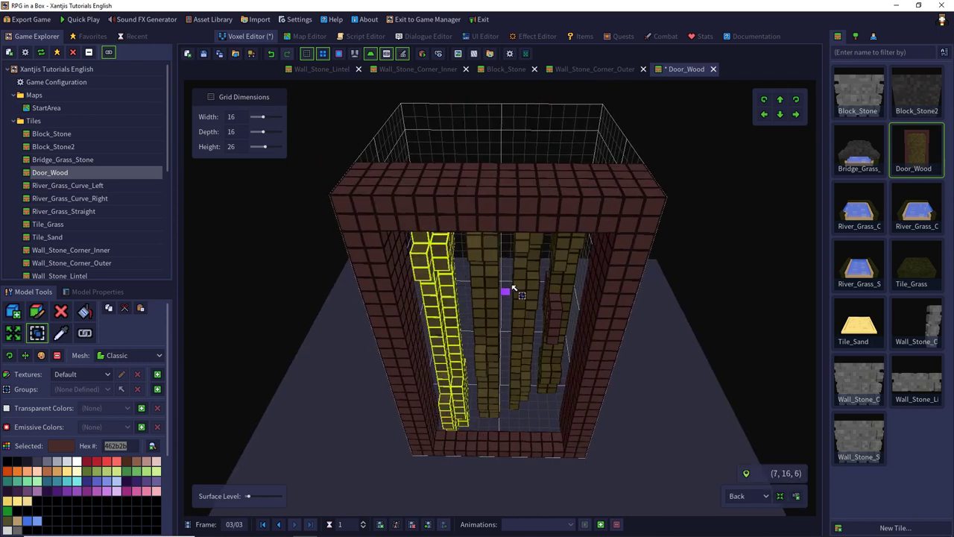
{"action": "right_click_drag", "start_coordinate": [507, 291], "coordinate": [518, 355]}
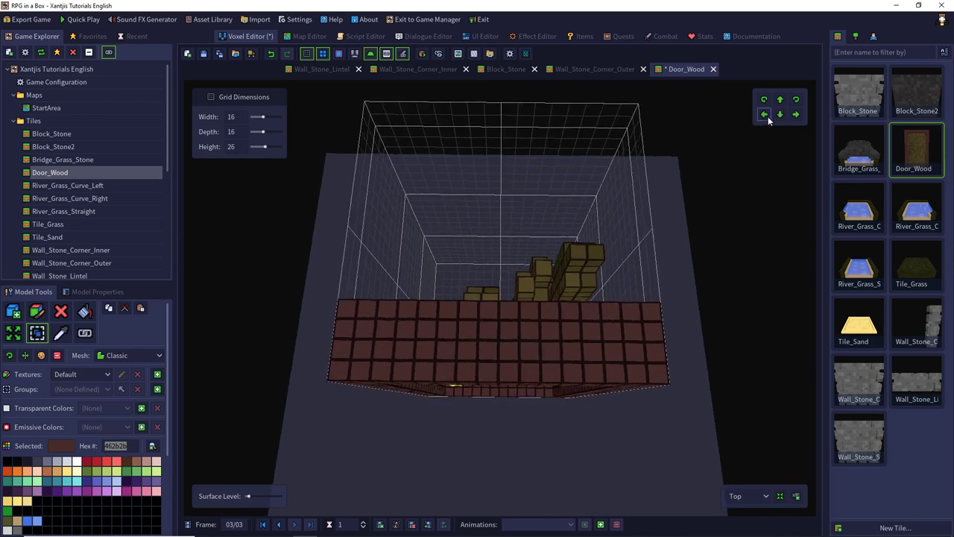
Step: Select only the handle-side voxel column of the second strip from the hinge and shift it toward the front
{"action": "right_click_drag", "start_coordinate": [660, 267], "coordinate": [341, 218]}
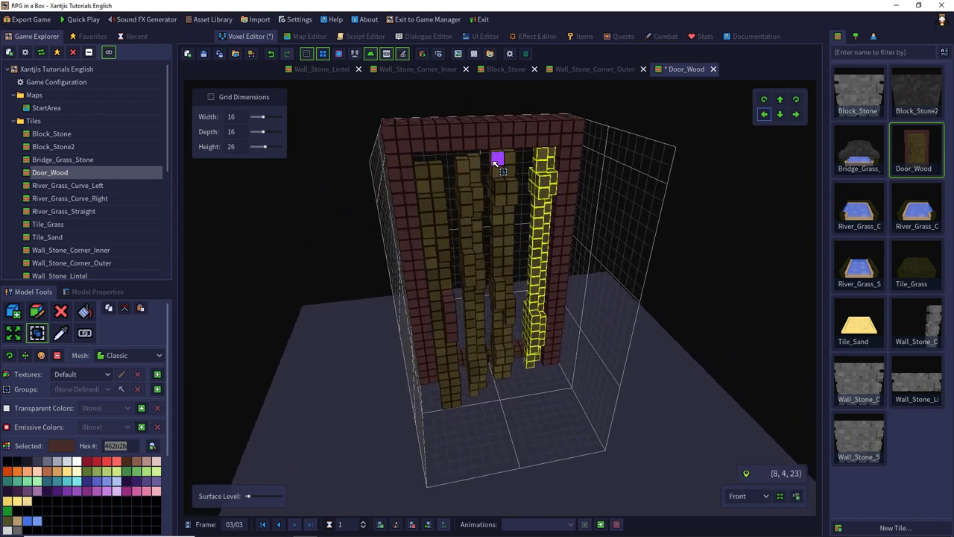
{"action": "left_click_drag", "start_coordinate": [496, 163], "coordinate": [498, 279]}
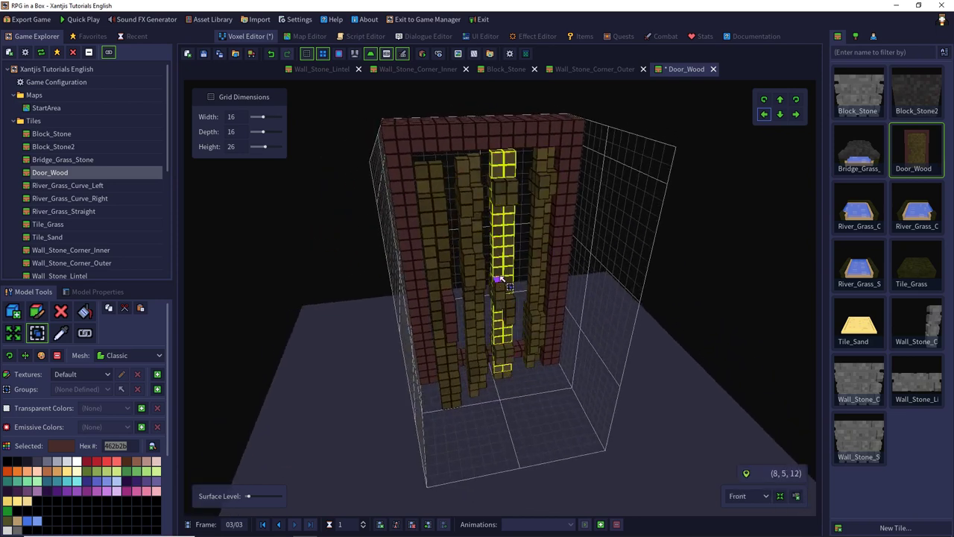
{"action": "left_click", "coordinate": [501, 376]}
{"action": "left_click_drag", "start_coordinate": [501, 168], "coordinate": [499, 361]}
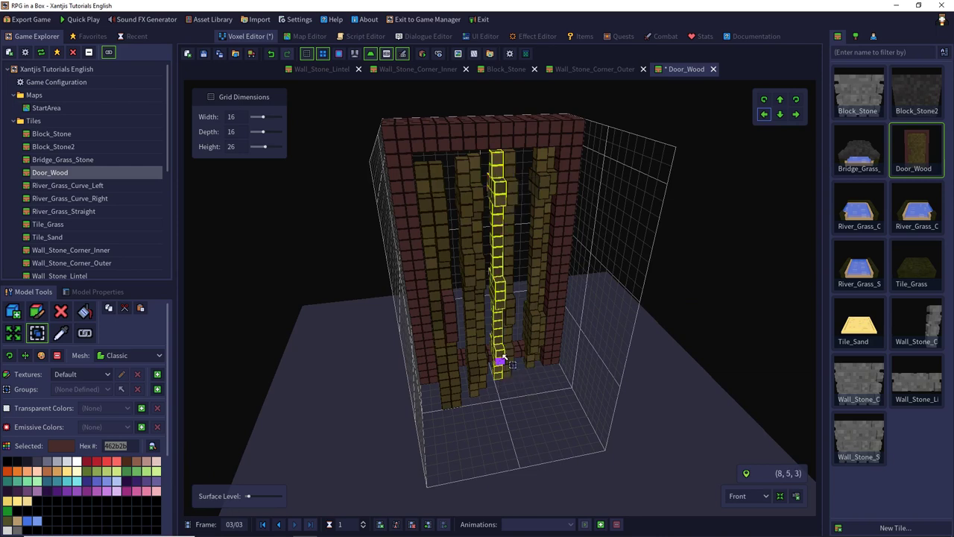
{"action": "middle_click_drag", "start_coordinate": [558, 185], "coordinate": [561, 269]}
{"action": "right_click_drag", "start_coordinate": [563, 272], "coordinate": [559, 315]}
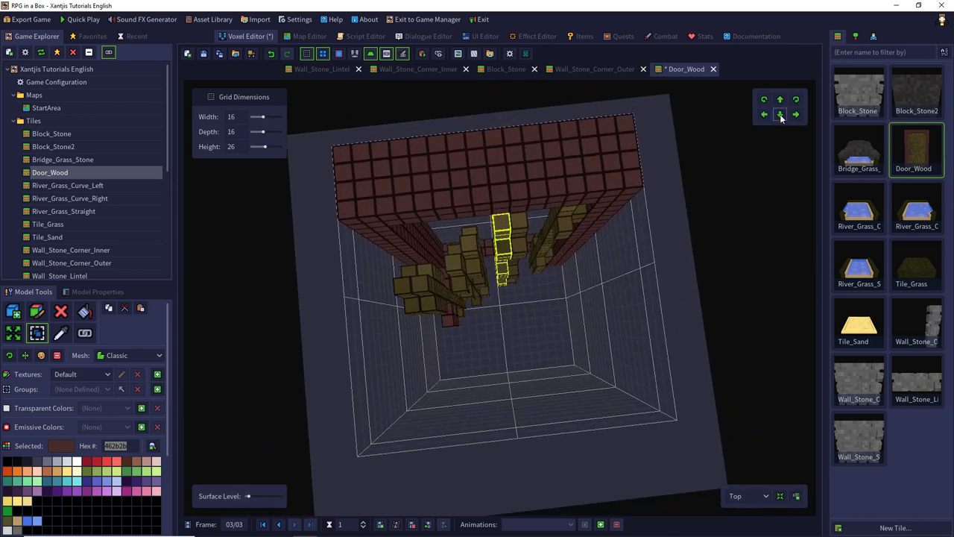
Step: Add the second strip's other column to the selection and shift the whole strip two voxels toward the hinge side
{"action": "right_click_drag", "start_coordinate": [596, 262], "coordinate": [539, 151]}
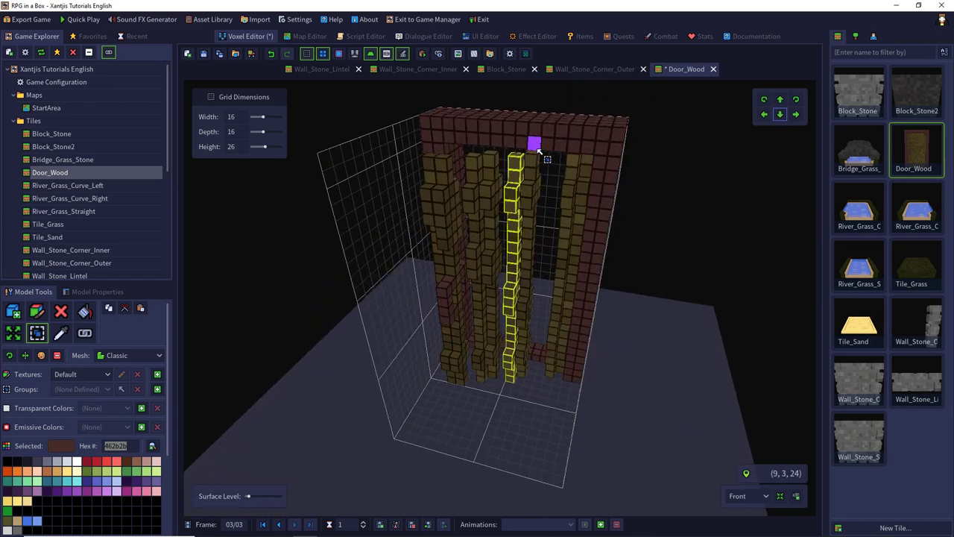
{"action": "left_click_drag", "start_coordinate": [528, 157], "coordinate": [527, 363]}
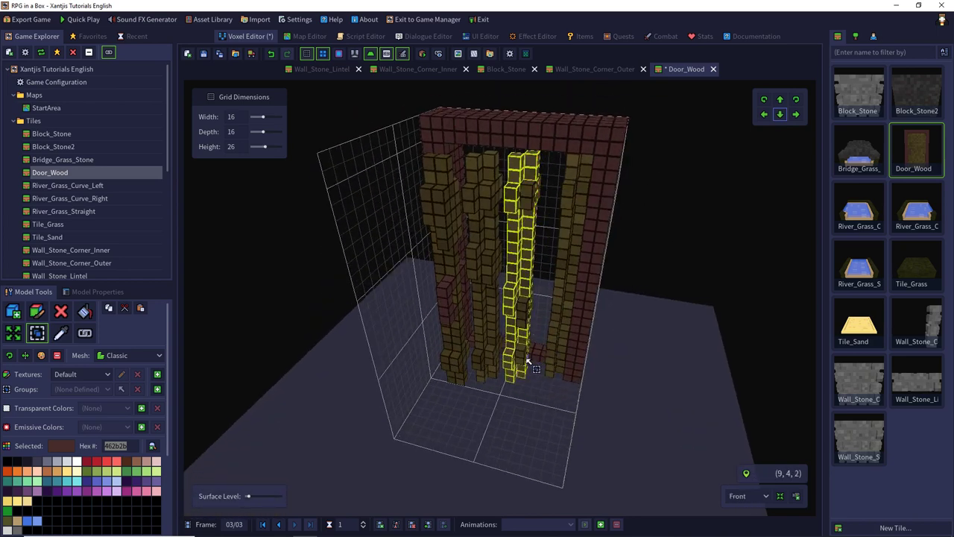
{"action": "right_click_drag", "start_coordinate": [601, 213], "coordinate": [548, 195]}
{"action": "left_click_drag", "start_coordinate": [566, 190], "coordinate": [547, 371]}
{"action": "right_click_drag", "start_coordinate": [463, 205], "coordinate": [495, 202]}
{"action": "left_click", "coordinate": [795, 115]}
{"action": "left_click", "coordinate": [794, 116]}
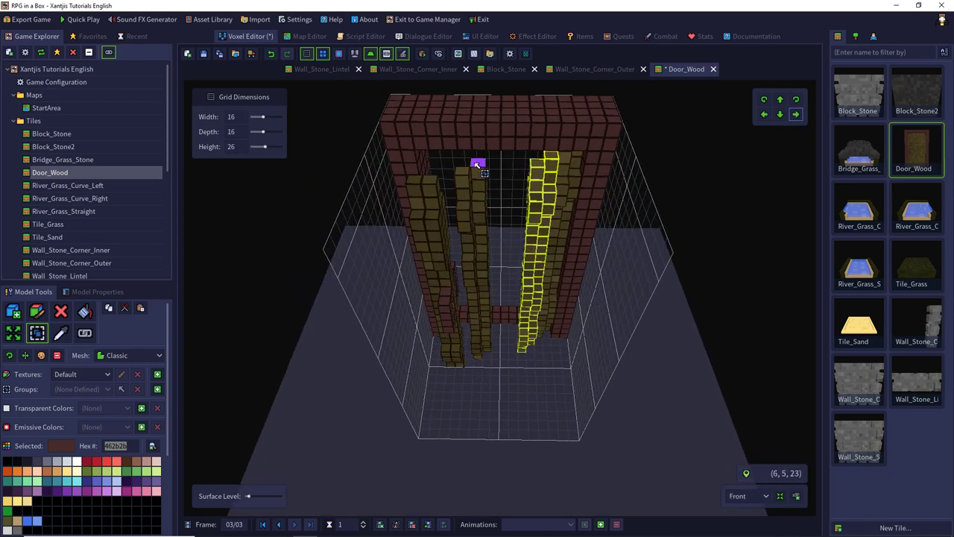
Step: Select the third strip from the hinge, front and back, and shift it three voxels toward the hinge side and one voxel forward
{"action": "left_click_drag", "start_coordinate": [475, 168], "coordinate": [482, 354]}
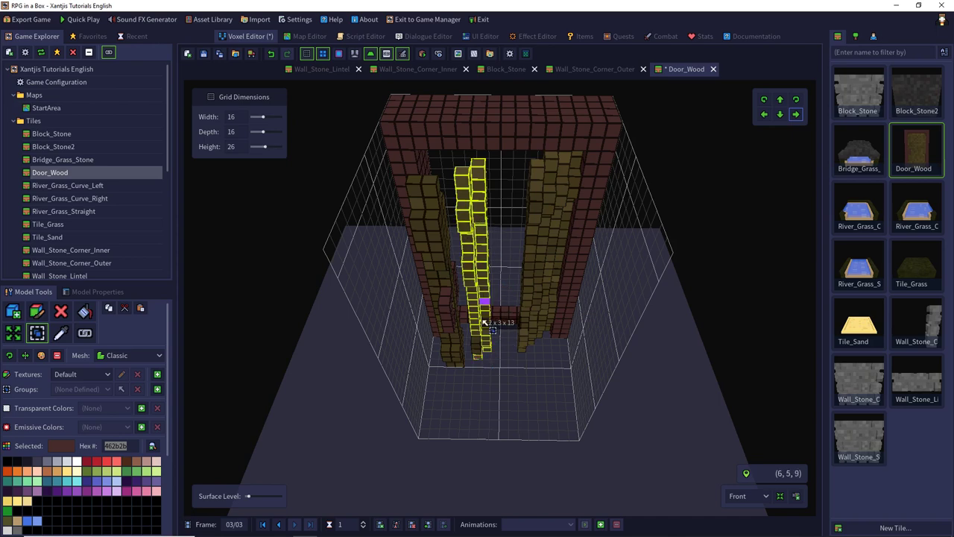
{"action": "right_click_drag", "start_coordinate": [485, 358], "coordinate": [520, 212]}
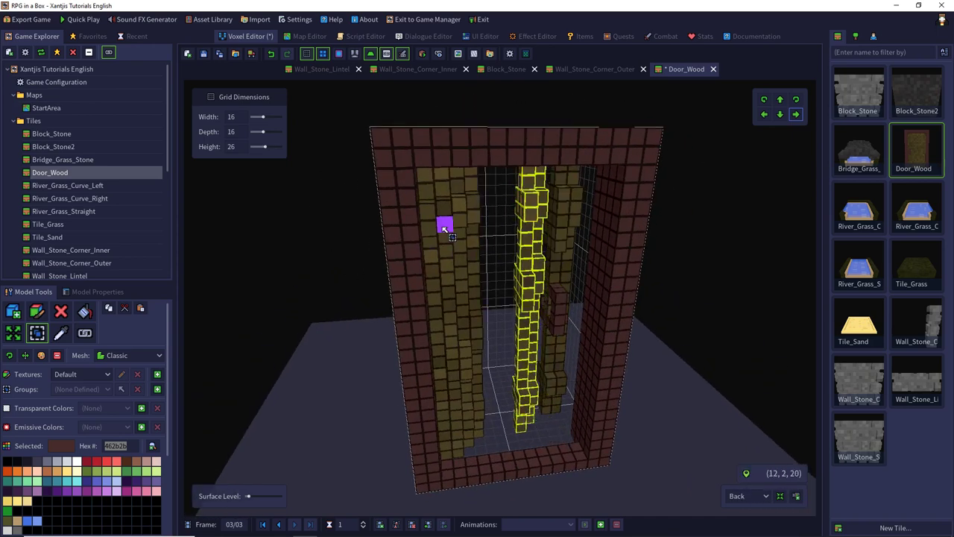
{"action": "right_click_drag", "start_coordinate": [445, 221], "coordinate": [728, 392]}
{"action": "mouse_move", "coordinate": [709, 187]}
{"action": "right_mouse_down"}
{"action": "mouse_move", "coordinate": [685, 196]}
{"action": "mouse_move", "coordinate": [700, 201]}
{"action": "mouse_move", "coordinate": [709, 189]}
{"action": "right_mouse_up"}
{"action": "left_click", "coordinate": [796, 114]}
{"action": "left_click", "coordinate": [796, 114]}
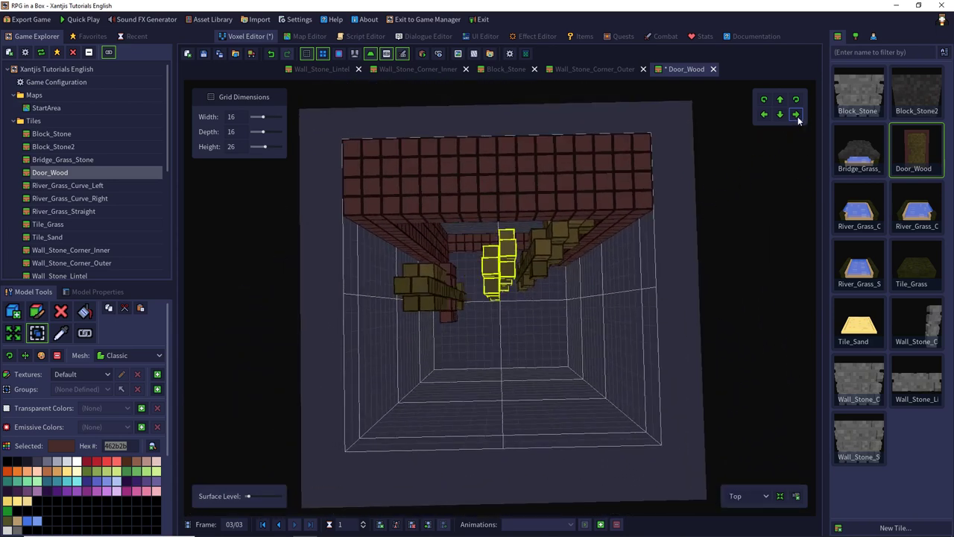
{"action": "left_click", "coordinate": [796, 114]}
{"action": "left_click", "coordinate": [780, 114]}
{"action": "right_click_drag", "start_coordinate": [483, 354], "coordinate": [479, 265]}
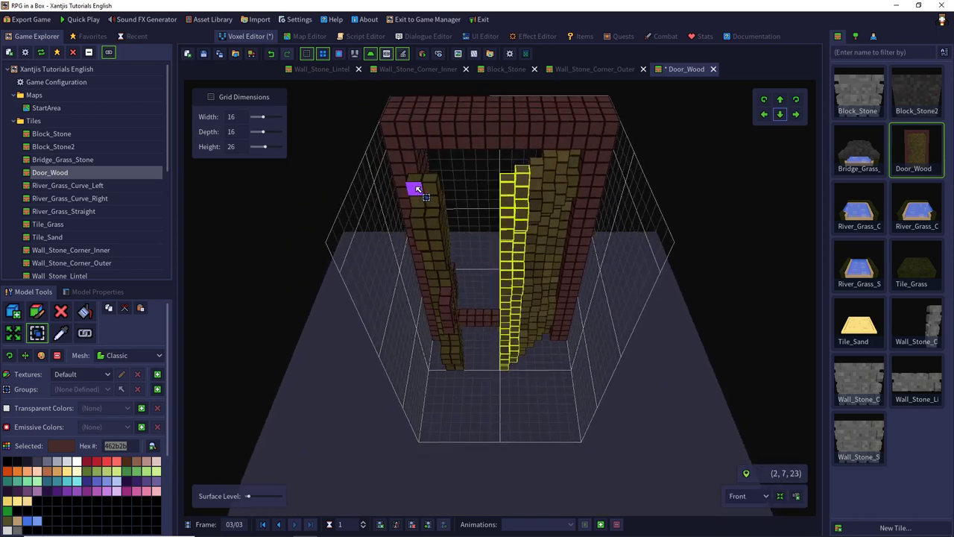
Step: Select only the outermost column of the last strip, including its front, side and back voxels, and shift it one voxel toward the front
{"action": "left_click_drag", "start_coordinate": [418, 189], "coordinate": [424, 227]}
{"action": "right_click_drag", "start_coordinate": [424, 227], "coordinate": [574, 205]}
{"action": "left_click_drag", "start_coordinate": [512, 216], "coordinate": [503, 350]}
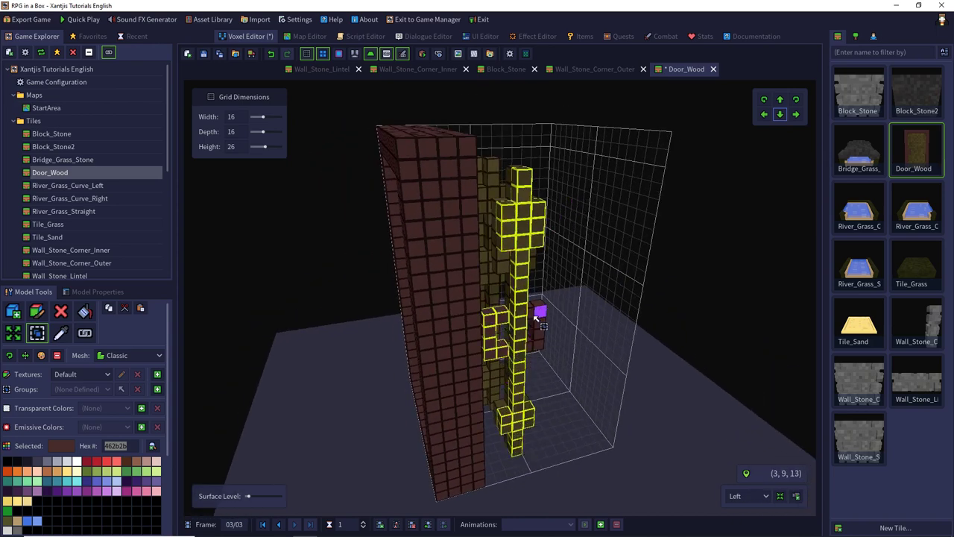
{"action": "left_click_drag", "start_coordinate": [534, 316], "coordinate": [541, 349]}
{"action": "right_click_drag", "start_coordinate": [562, 327], "coordinate": [405, 288]}
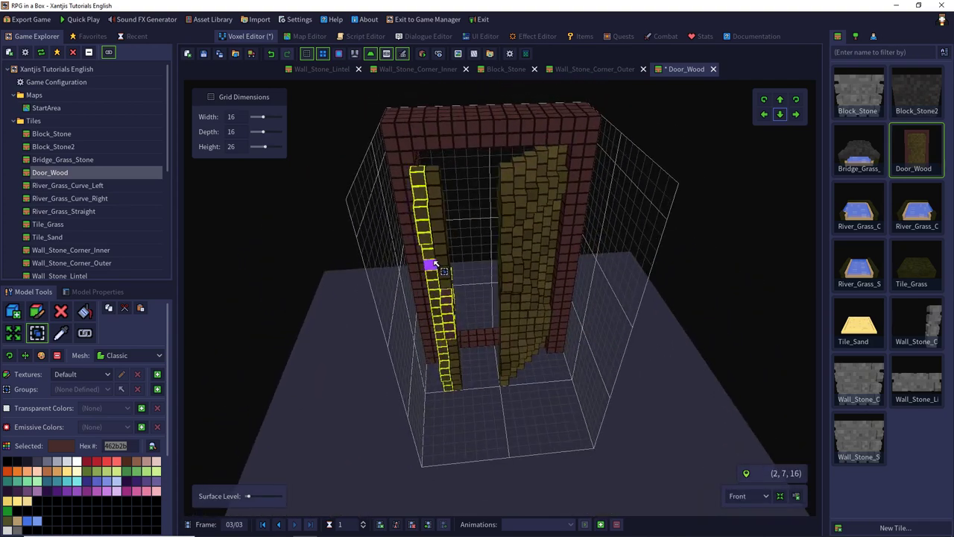
{"action": "left_click_drag", "start_coordinate": [420, 191], "coordinate": [447, 387]}
{"action": "right_click_drag", "start_coordinate": [447, 388], "coordinate": [488, 263]}
{"action": "left_click_drag", "start_coordinate": [456, 209], "coordinate": [461, 414]}
{"action": "right_click_drag", "start_coordinate": [531, 333], "coordinate": [555, 325]}
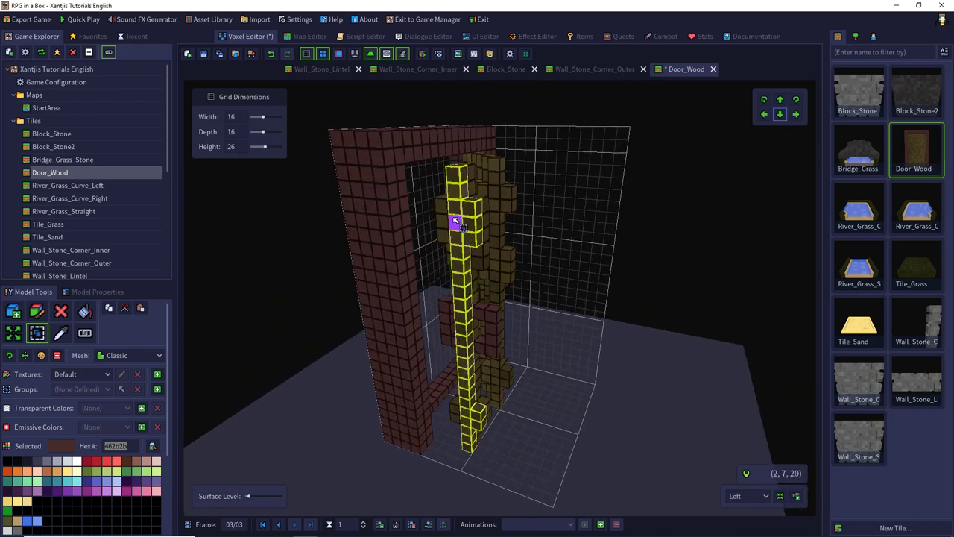
{"action": "left_click_drag", "start_coordinate": [442, 208], "coordinate": [454, 429]}
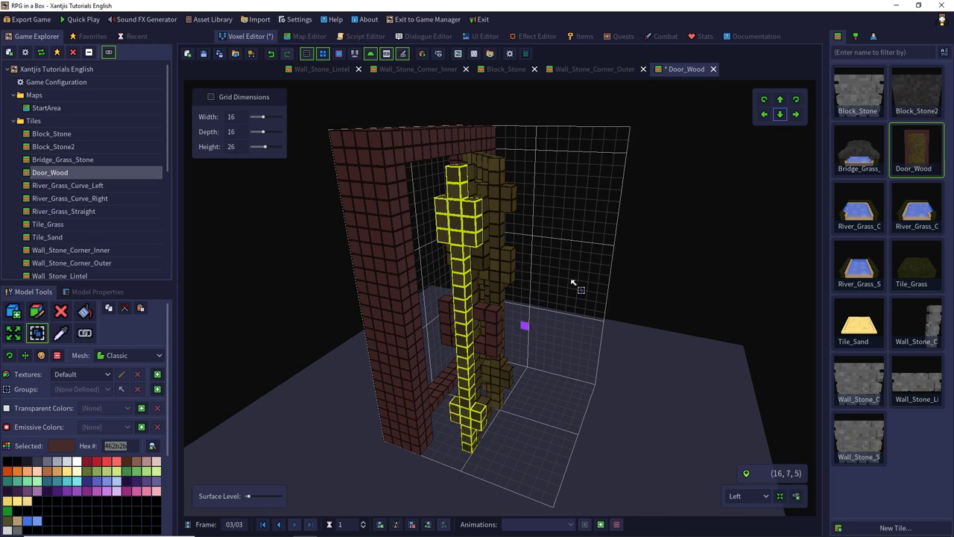
{"action": "right_click_drag", "start_coordinate": [655, 205], "coordinate": [545, 333]}
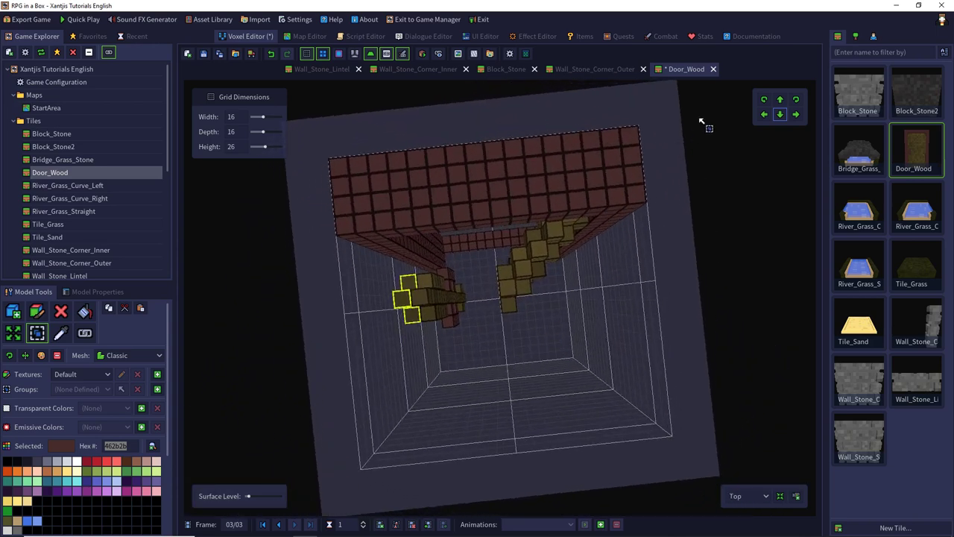
{"action": "left_click", "coordinate": [780, 114]}
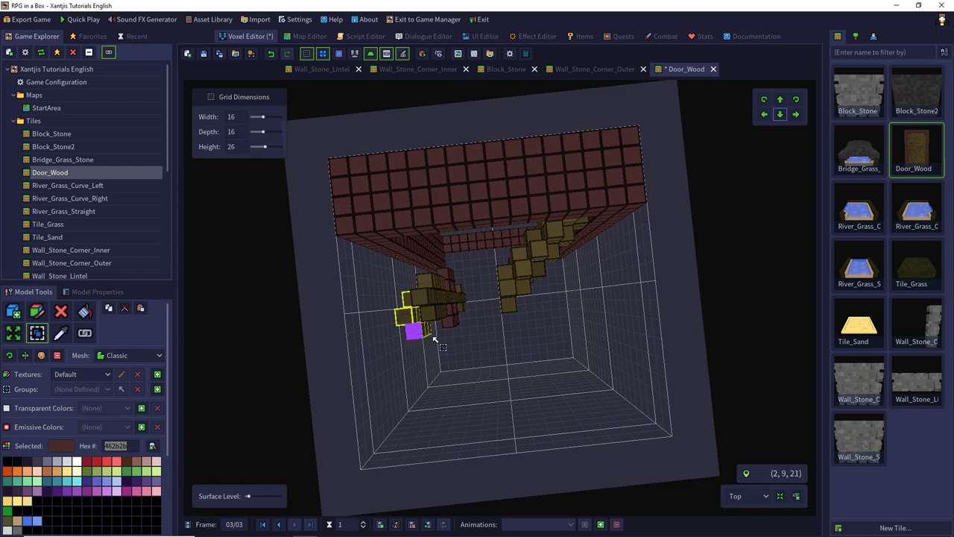
Step: Add the rest of the last strip and its handles to the selection, and shift everything four voxels toward the hinge side and one forward
{"action": "right_click_drag", "start_coordinate": [432, 330], "coordinate": [412, 237]}
{"action": "left_click_drag", "start_coordinate": [412, 237], "coordinate": [448, 376]}
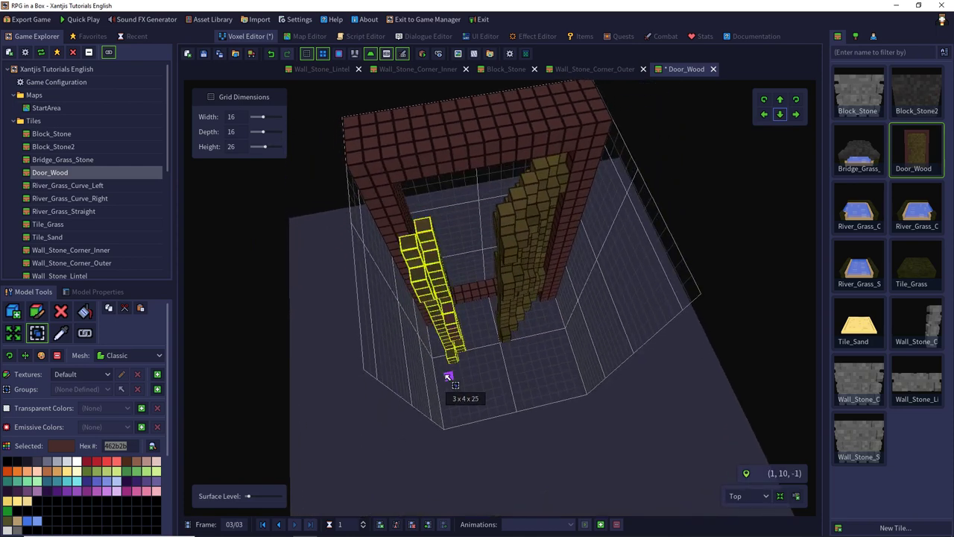
{"action": "right_click_drag", "start_coordinate": [448, 377], "coordinate": [630, 254]}
{"action": "left_click_drag", "start_coordinate": [511, 223], "coordinate": [509, 411]}
{"action": "right_click_drag", "start_coordinate": [508, 412], "coordinate": [462, 337]}
{"action": "left_click", "coordinate": [801, 115]}
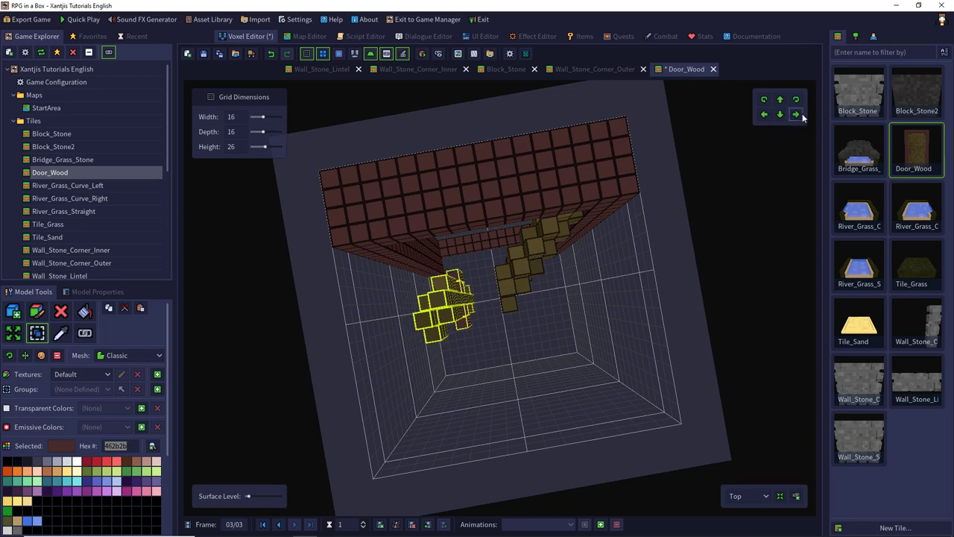
{"action": "left_click", "coordinate": [802, 114]}
{"action": "left_click", "coordinate": [802, 115]}
{"action": "left_click", "coordinate": [802, 115]}
{"action": "left_click", "coordinate": [780, 116]}
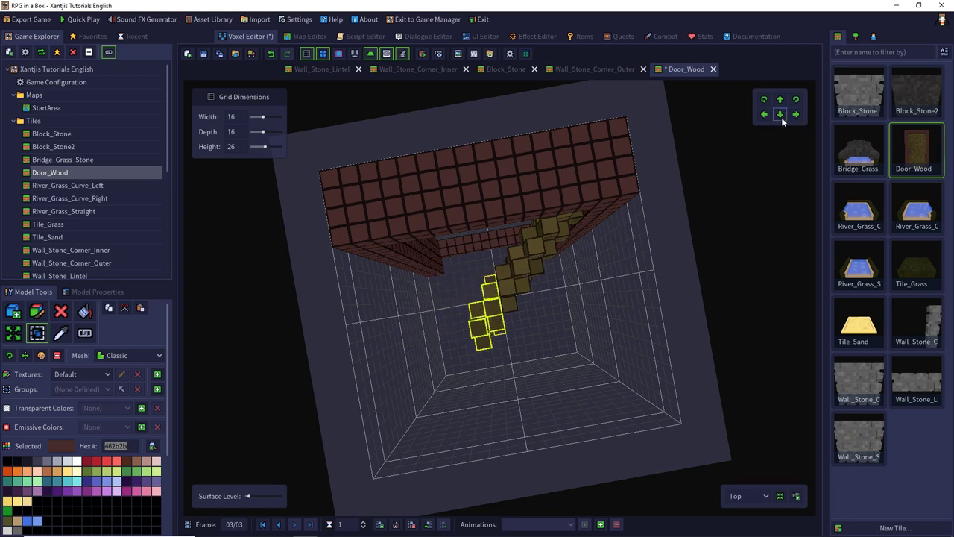
{"action": "right_click_drag", "start_coordinate": [626, 273], "coordinate": [596, 203]}
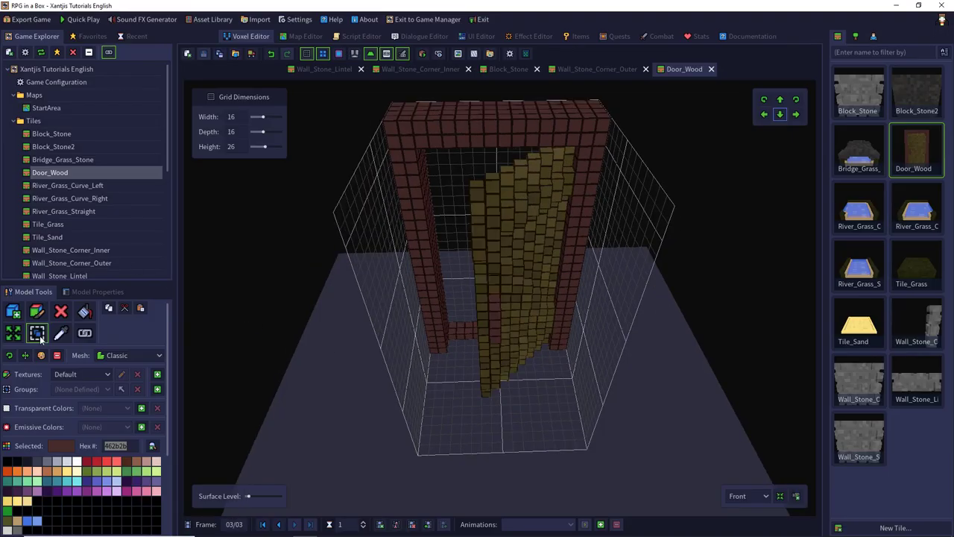
Step: In frame 2, select the entire door panel with its handles, front and back but without the frame, and copy it
{"action": "mouse_move", "coordinate": [420, 287]}
{"action": "right_mouse_down"}
{"action": "mouse_move", "coordinate": [420, 262]}
{"action": "mouse_move", "coordinate": [409, 298]}
{"action": "right_mouse_up"}
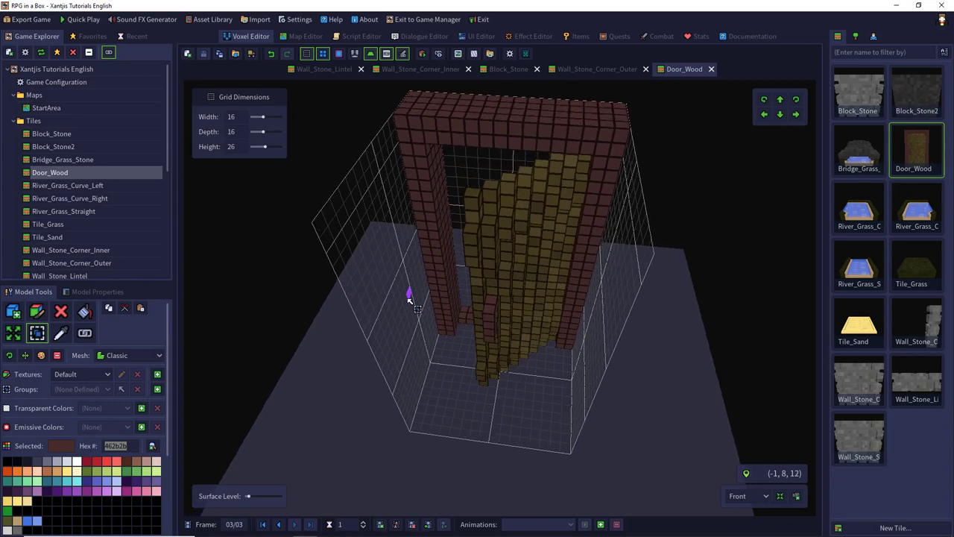
{"action": "left_click", "coordinate": [280, 524]}
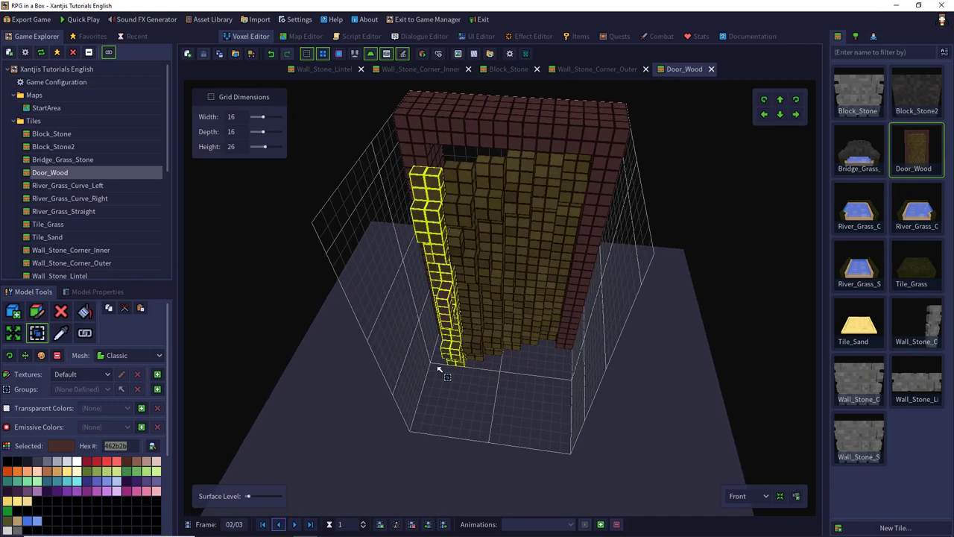
{"action": "right_click_drag", "start_coordinate": [437, 366], "coordinate": [502, 277]}
{"action": "left_click_drag", "start_coordinate": [507, 296], "coordinate": [452, 197]}
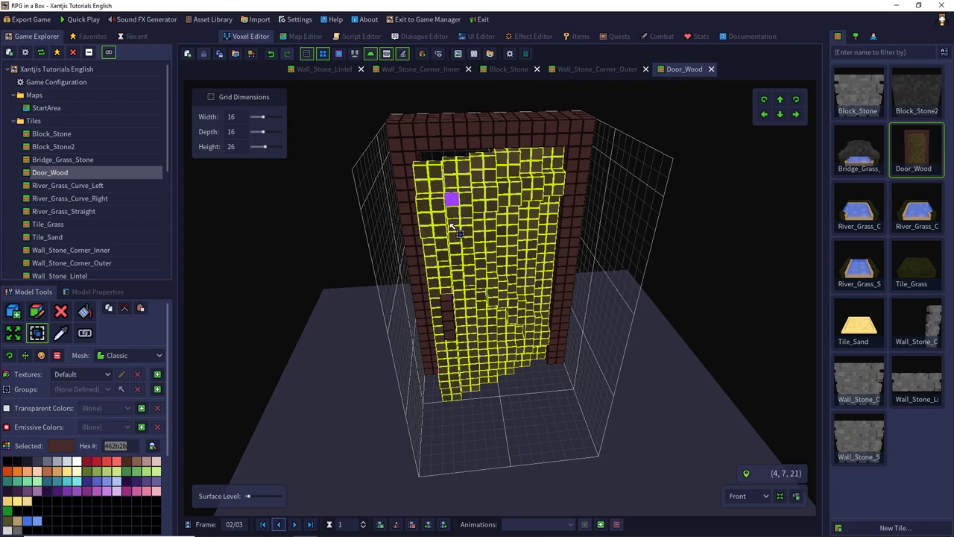
{"action": "right_click_drag", "start_coordinate": [450, 336], "coordinate": [724, 186]}
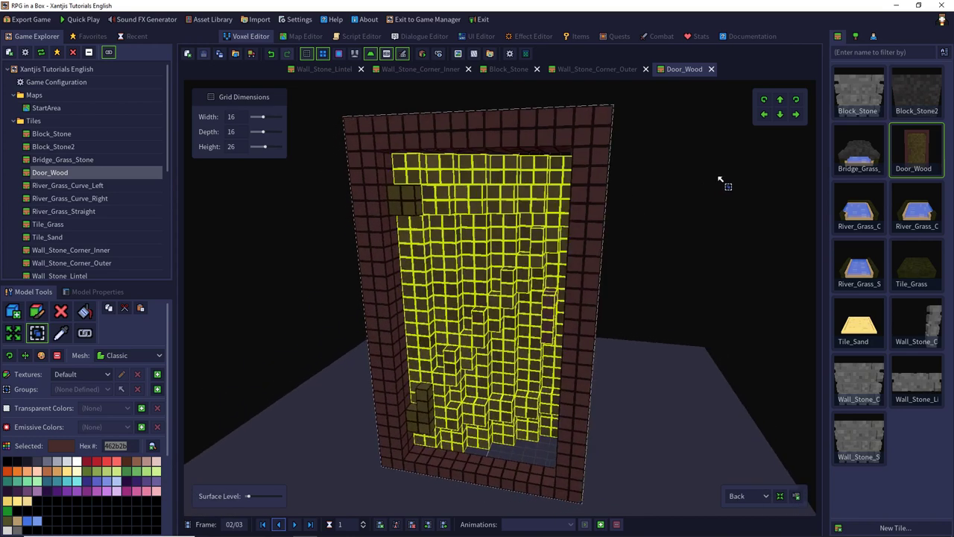
{"action": "left_click_drag", "start_coordinate": [425, 303], "coordinate": [430, 434], "text": "shift"}
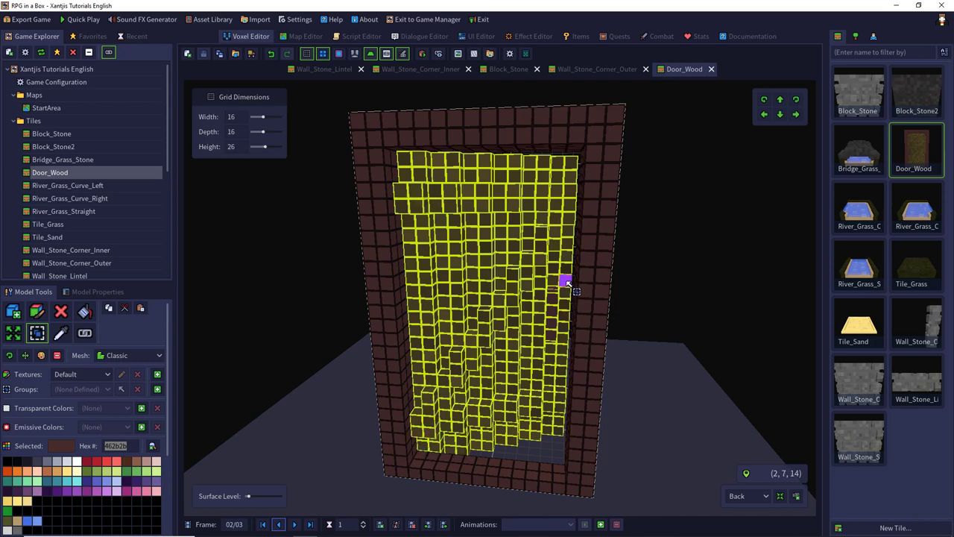
{"action": "right_click_drag", "start_coordinate": [566, 283], "coordinate": [356, 371]}
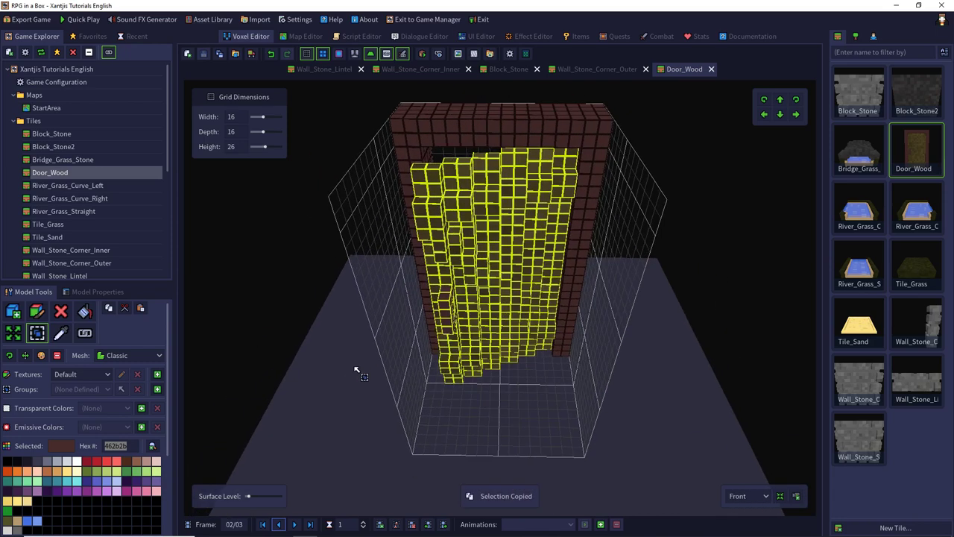
Step: Insert a new empty frame after frame 3 and paste the copied door panel into it at its original position
{"action": "left_click", "coordinate": [296, 525]}
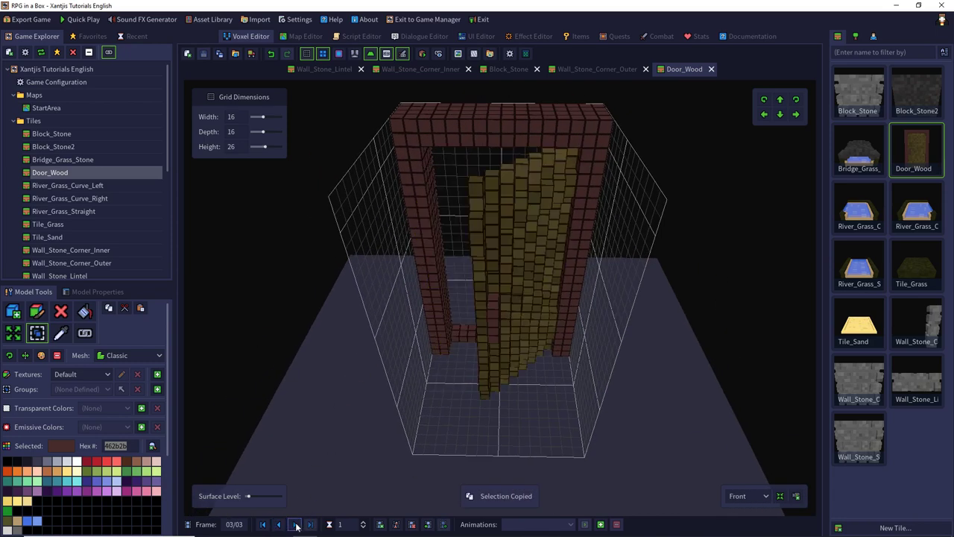
{"action": "left_click", "coordinate": [380, 525]}
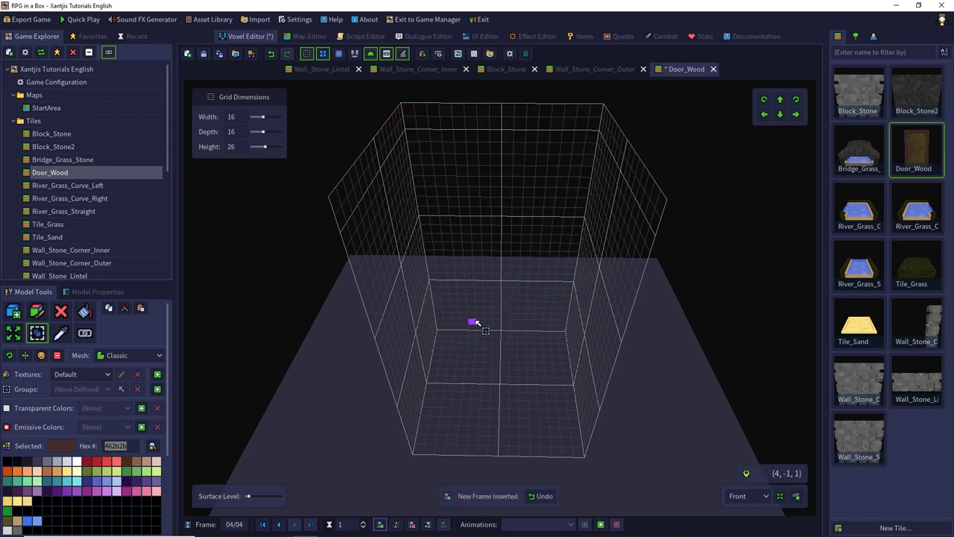
{"action": "key", "text": "ctrl+v"}
{"action": "middle_click_drag", "start_coordinate": [437, 286], "coordinate": [445, 258]}
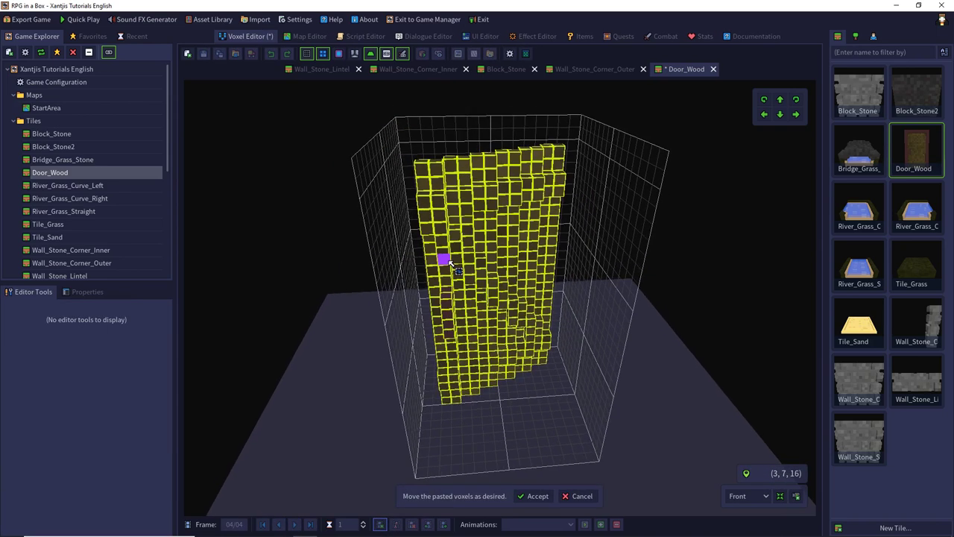
{"action": "left_click", "coordinate": [81, 291]}
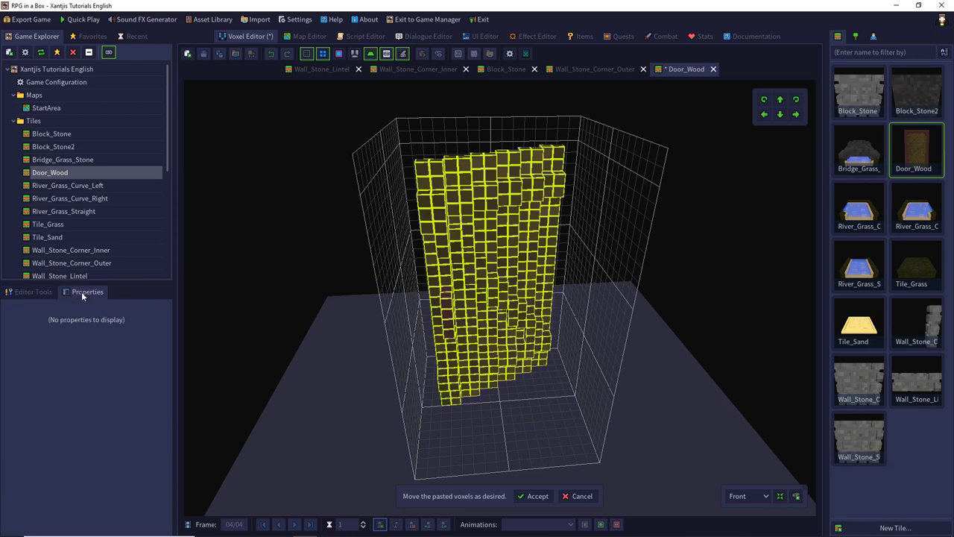
{"action": "left_click", "coordinate": [43, 293]}
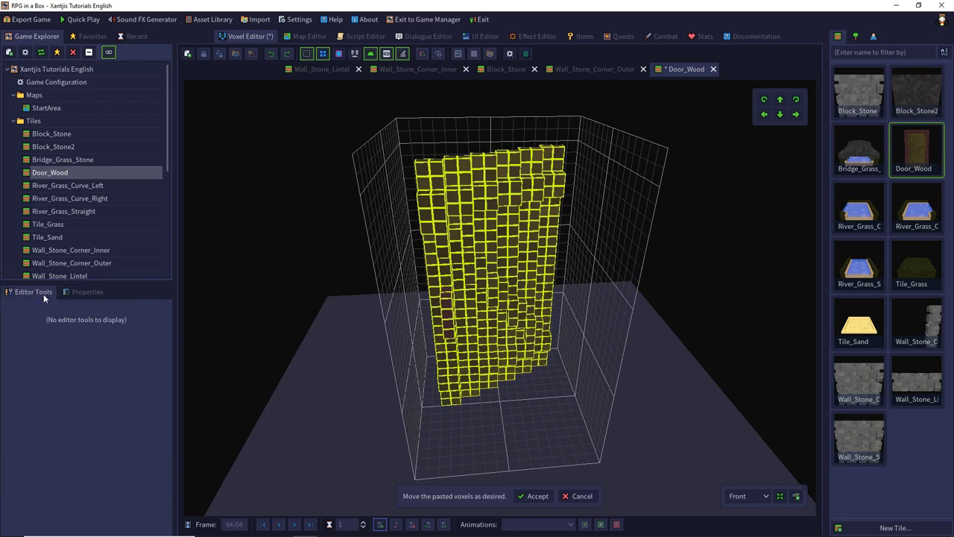
{"action": "left_click", "coordinate": [534, 496]}
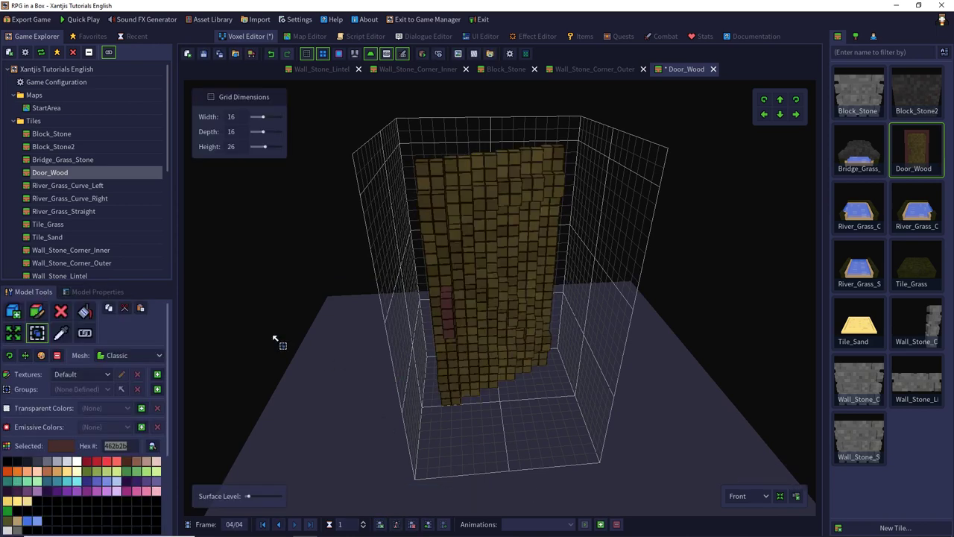
Step: Mirror the pasted door panel sideways and rotate it about the vertical axis until its handle edge points to the back
{"action": "left_click", "coordinate": [25, 357]}
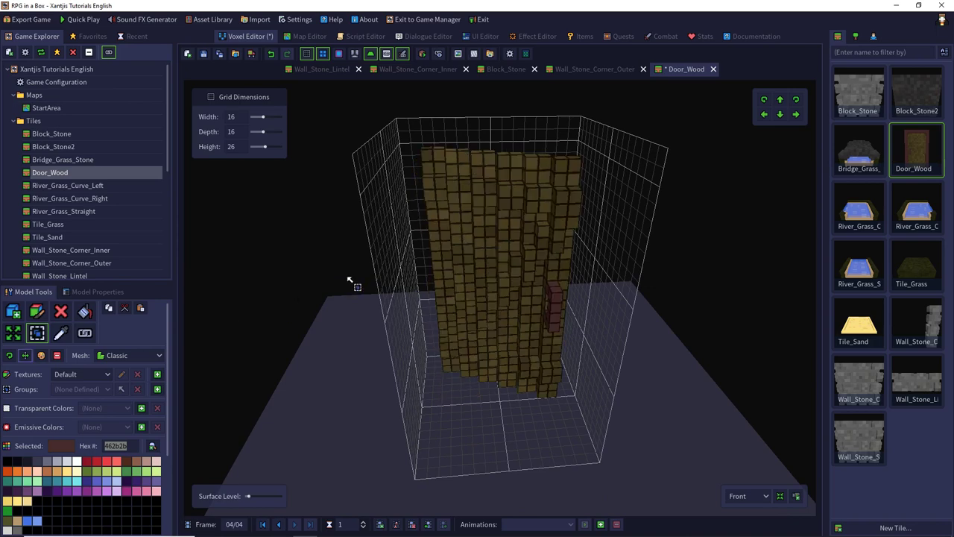
{"action": "middle_click_drag", "start_coordinate": [347, 277], "coordinate": [491, 241]}
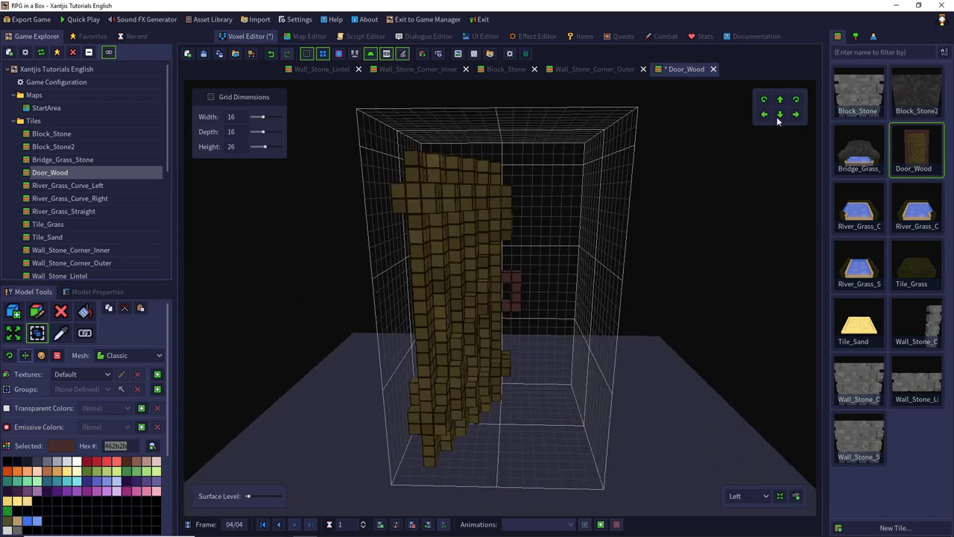
{"action": "left_click", "coordinate": [796, 100]}
{"action": "right_click_drag", "start_coordinate": [622, 239], "coordinate": [600, 260]}
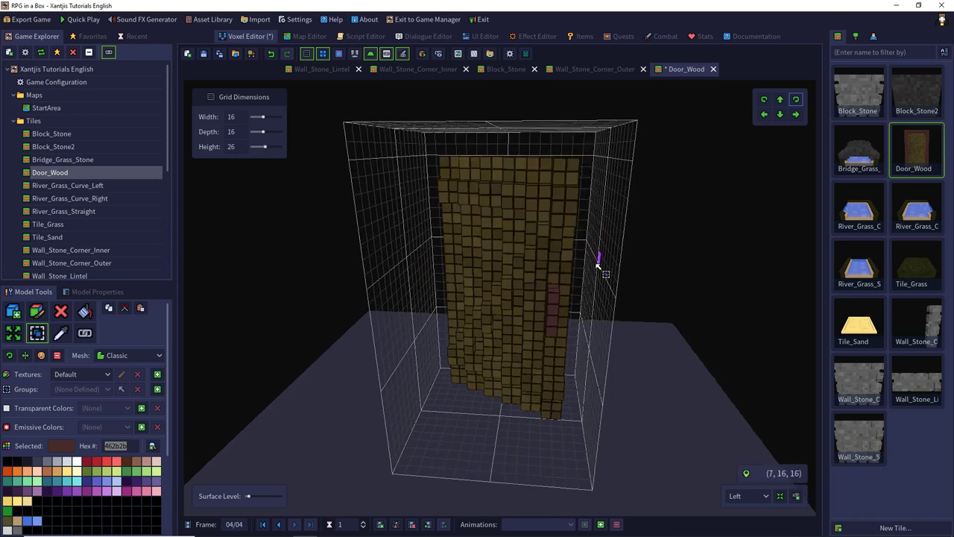
{"action": "left_click", "coordinate": [749, 496]}
{"action": "left_click", "coordinate": [755, 442]}
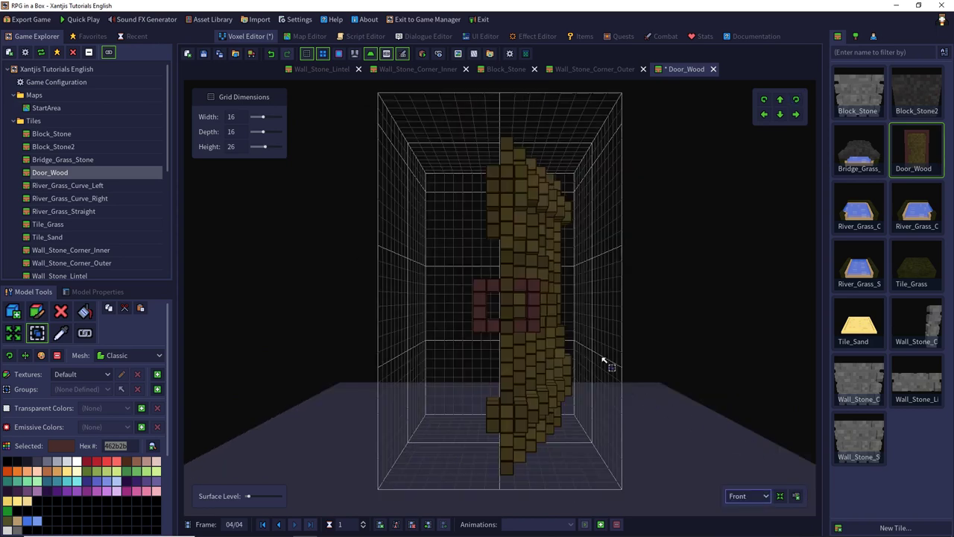
{"action": "left_click", "coordinate": [795, 100]}
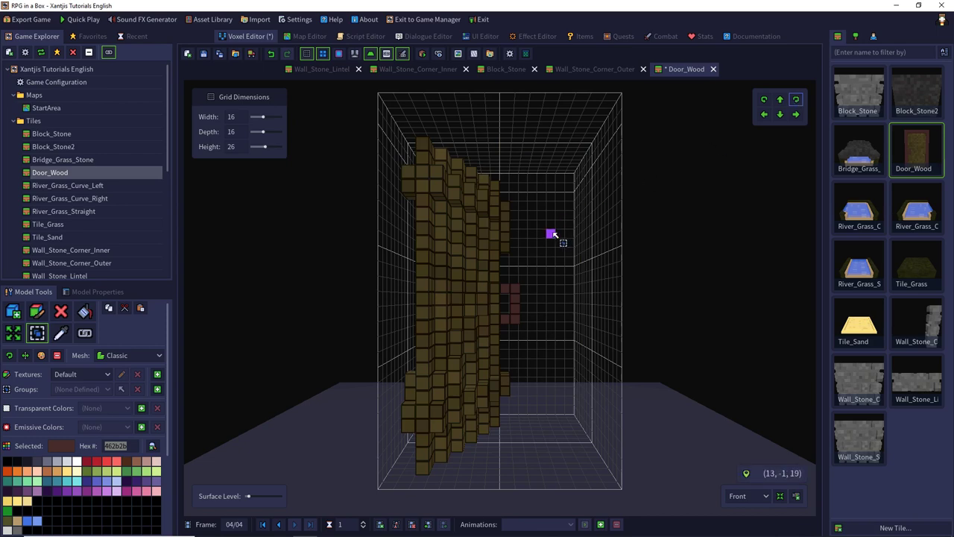
{"action": "right_click_drag", "start_coordinate": [552, 235], "coordinate": [558, 366]}
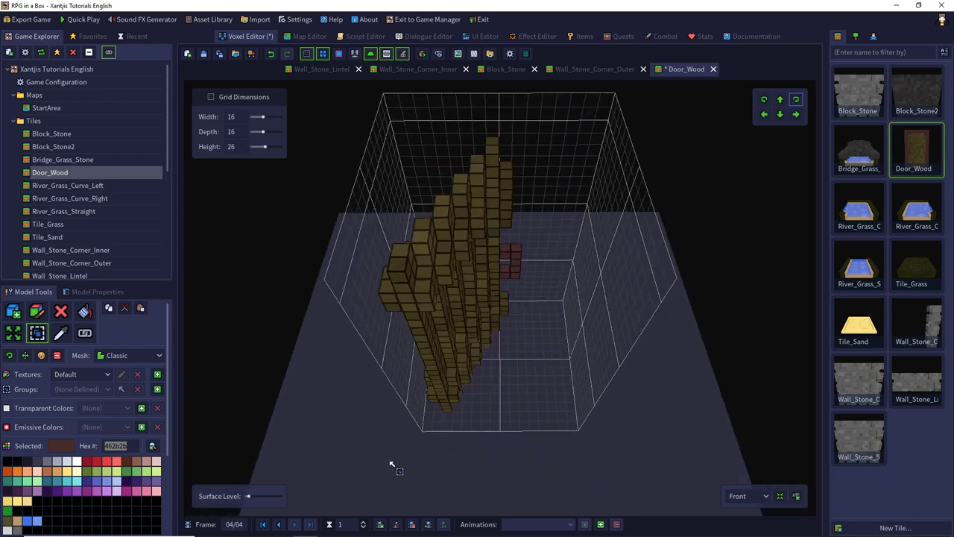
Step: Compare the rotated panel in frame 4 with the door in frame 3, and go back to frame 1
{"action": "left_click", "coordinate": [281, 525]}
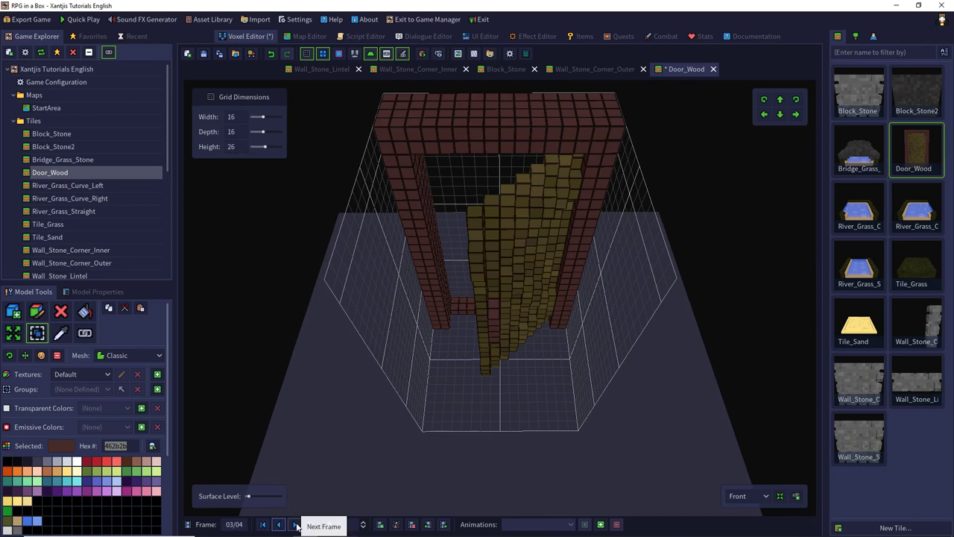
{"action": "left_click", "coordinate": [294, 525]}
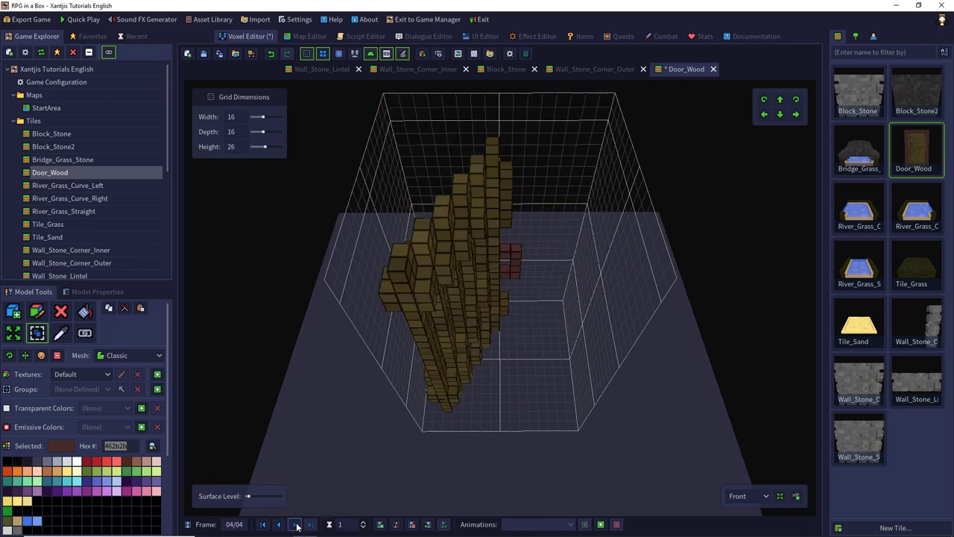
{"action": "left_click", "coordinate": [278, 527]}
{"action": "left_click", "coordinate": [279, 526]}
{"action": "left_click", "coordinate": [278, 526]}
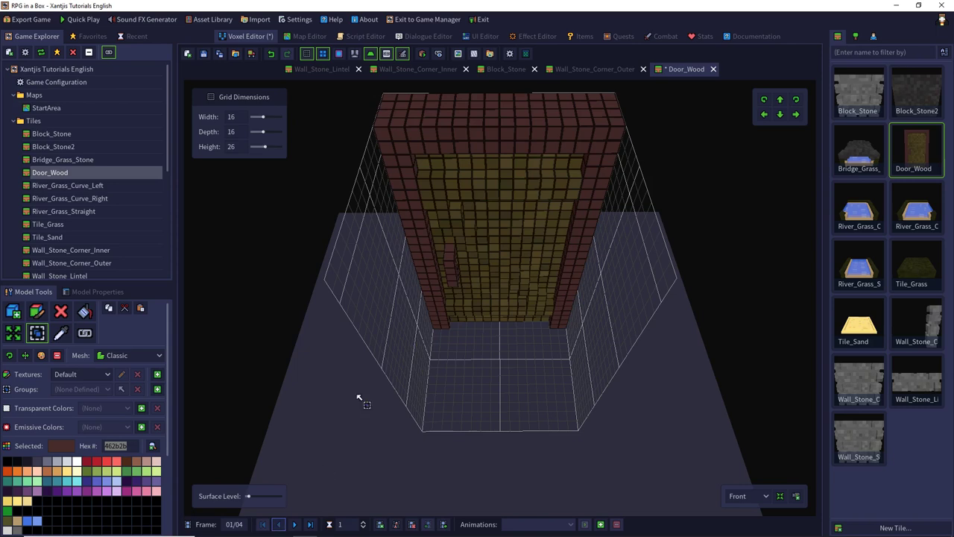
Step: Try rotating the door model in frame 1 about its vertical axis
{"action": "right_click_drag", "start_coordinate": [359, 398], "coordinate": [379, 334]}
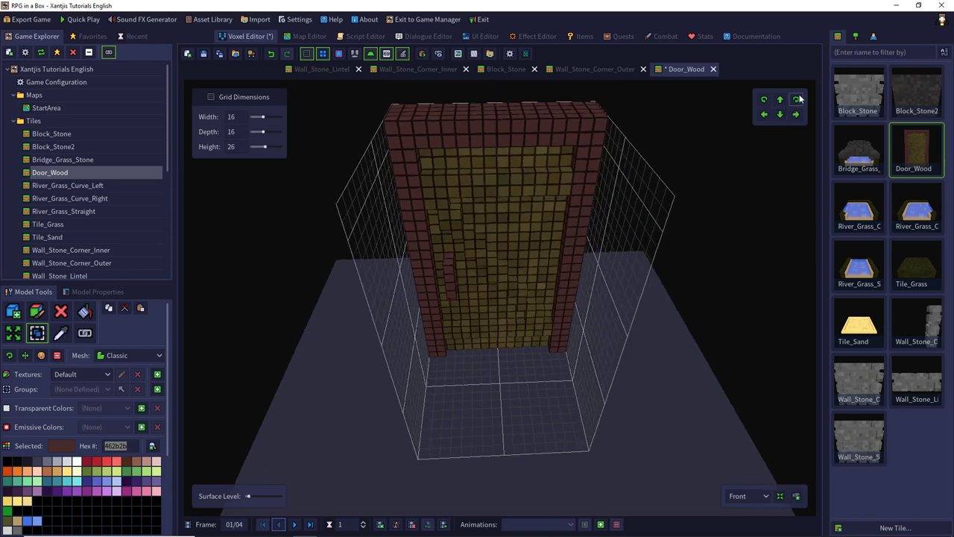
{"action": "right_click_drag", "start_coordinate": [764, 144], "coordinate": [671, 249]}
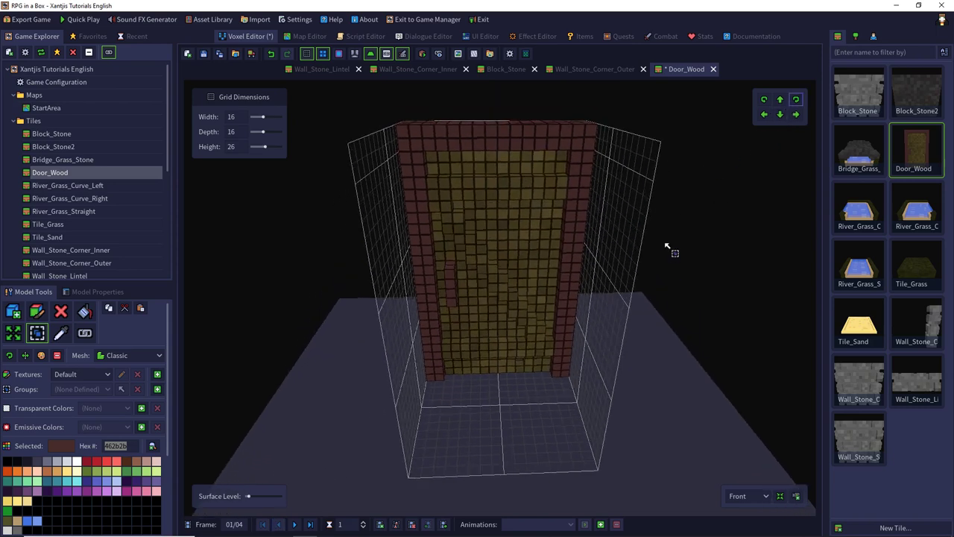
{"action": "left_click", "coordinate": [796, 100]}
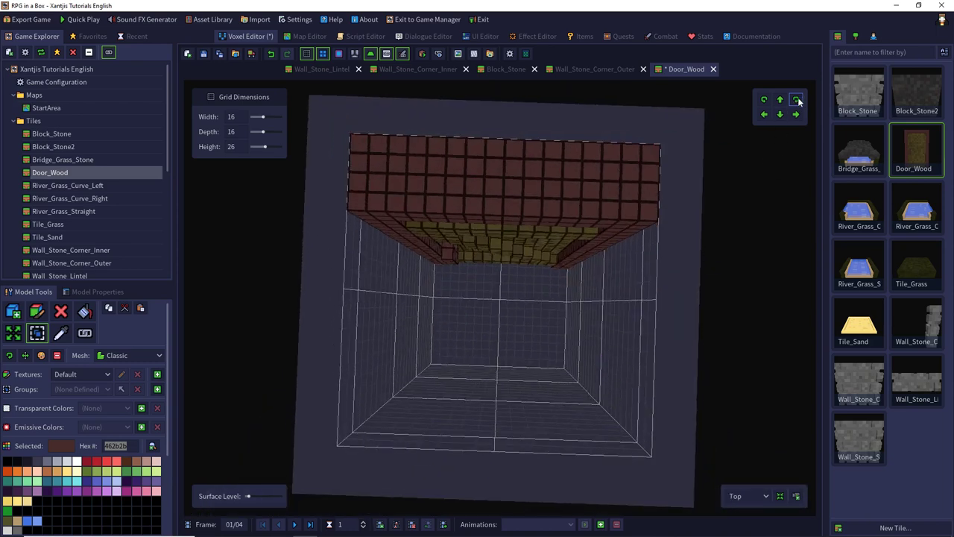
{"action": "left_click", "coordinate": [798, 101]}
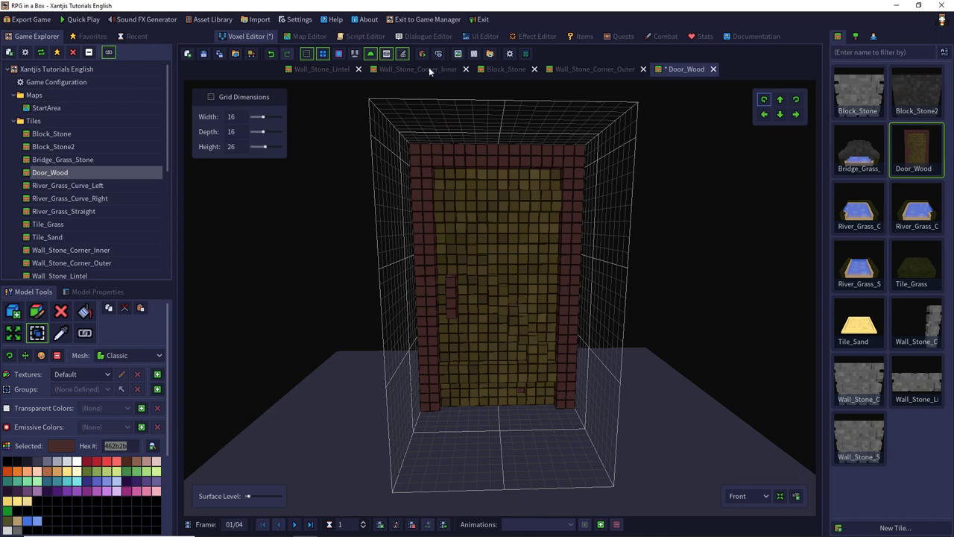
Step: Save the Door_Wood tile, close it and reopen it from the tile list
{"action": "left_click", "coordinate": [206, 54]}
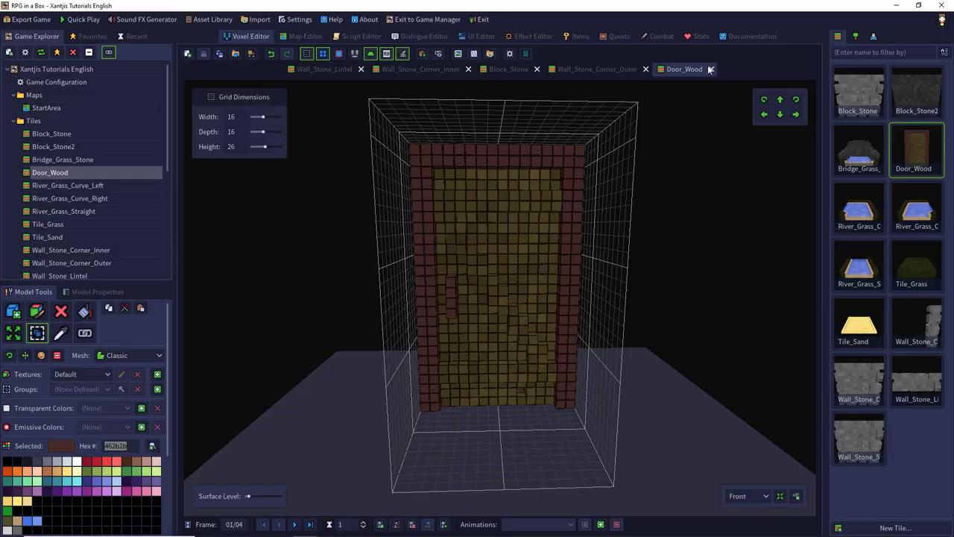
{"action": "left_click", "coordinate": [713, 69]}
{"action": "double_click", "coordinate": [914, 158]}
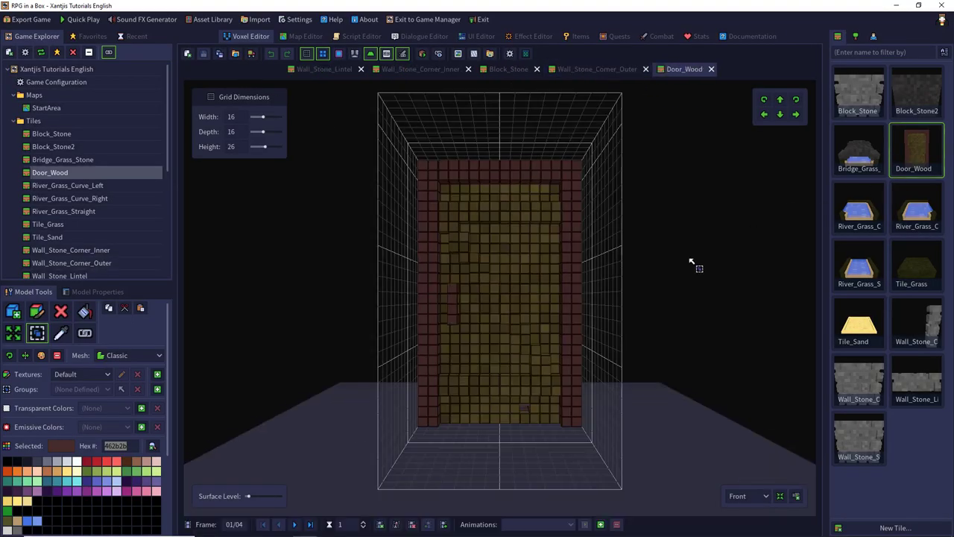
Step: Rotate frame 1's model 180 degrees about the vertical axis, and fill the missing voxel near the panel's bottom with the sampled door brown
{"action": "left_click", "coordinate": [794, 100]}
{"action": "left_click", "coordinate": [794, 100]}
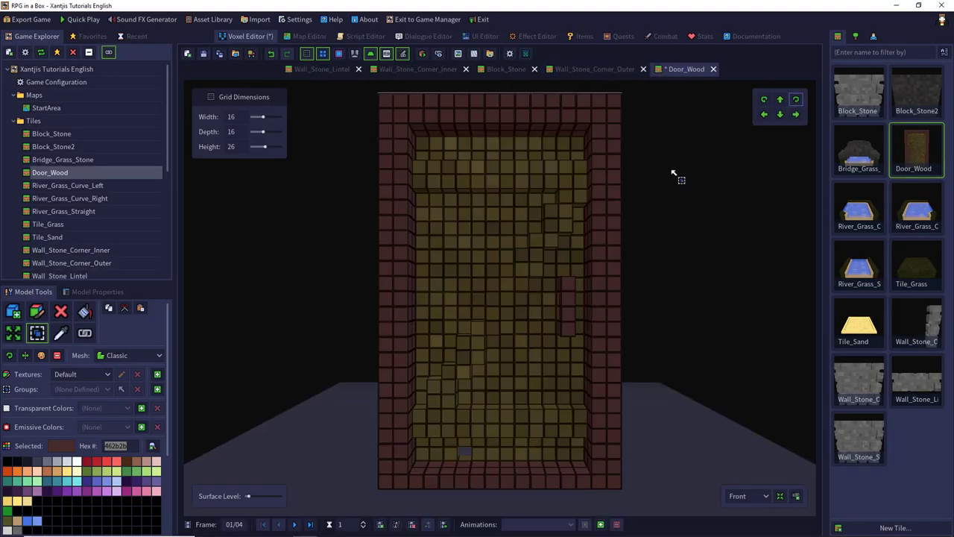
{"action": "right_click_drag", "start_coordinate": [566, 328], "coordinate": [571, 273]}
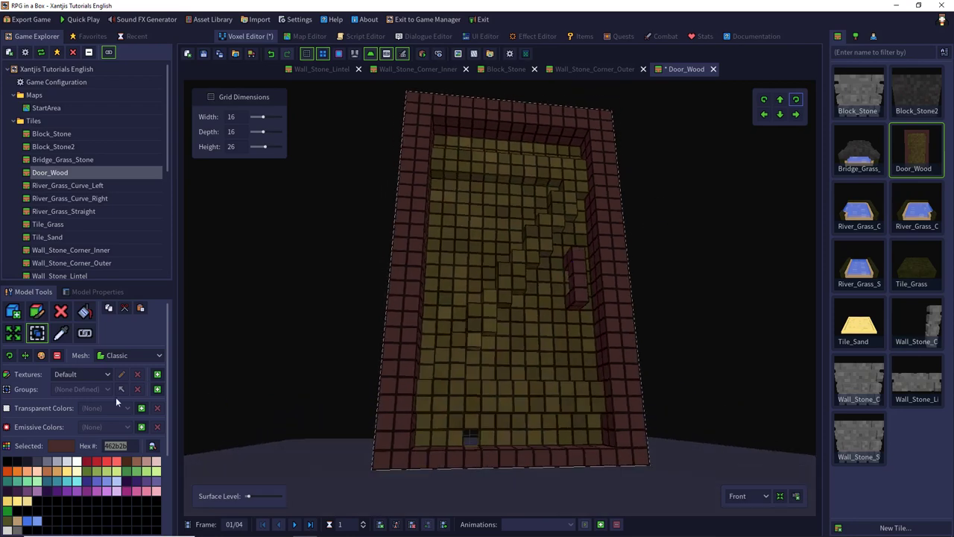
{"action": "left_click", "coordinate": [62, 334]}
{"action": "left_click", "coordinate": [462, 404]}
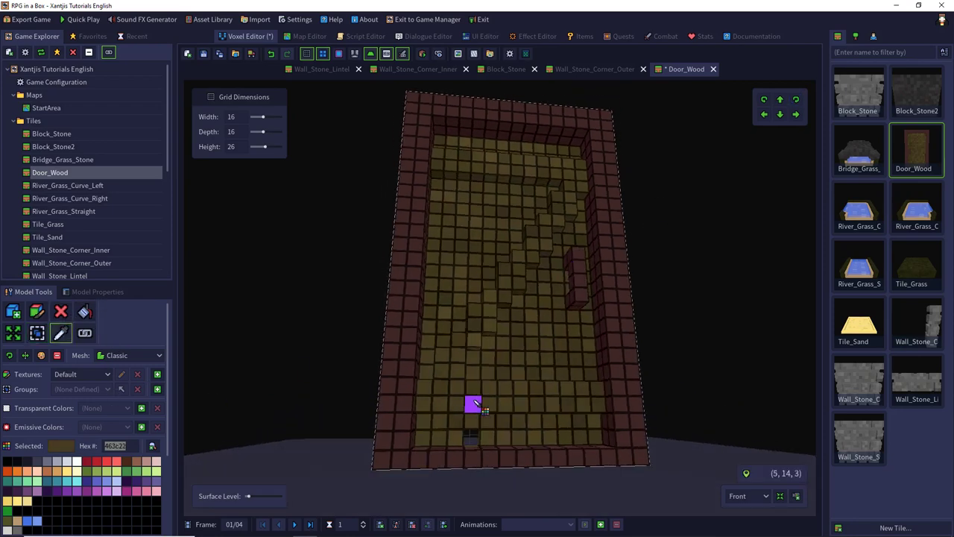
{"action": "right_click_drag", "start_coordinate": [353, 380], "coordinate": [437, 427]}
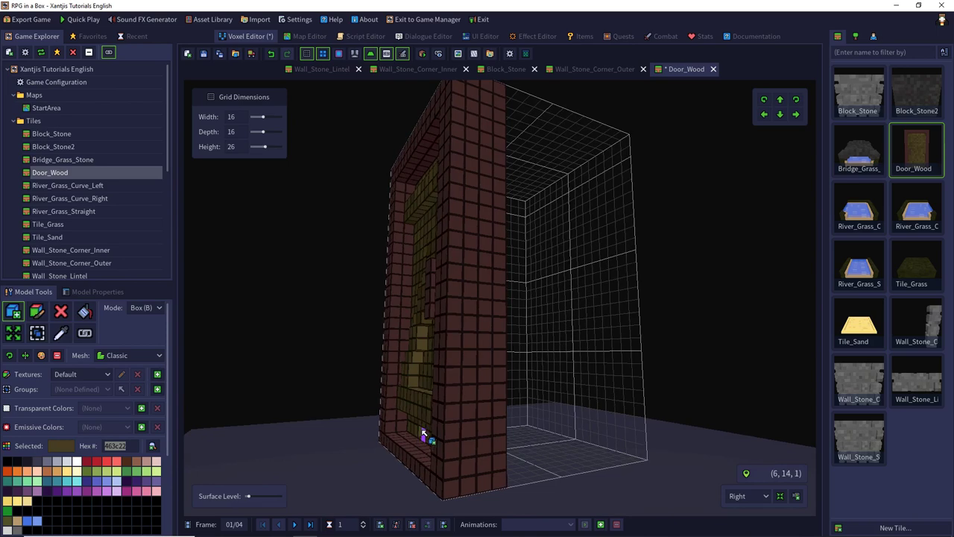
{"action": "right_click_drag", "start_coordinate": [455, 394], "coordinate": [350, 500]}
Step: Rotate the door models in frames 2 and 3 by 180 degrees about the vertical axis
{"action": "left_click", "coordinate": [297, 526]}
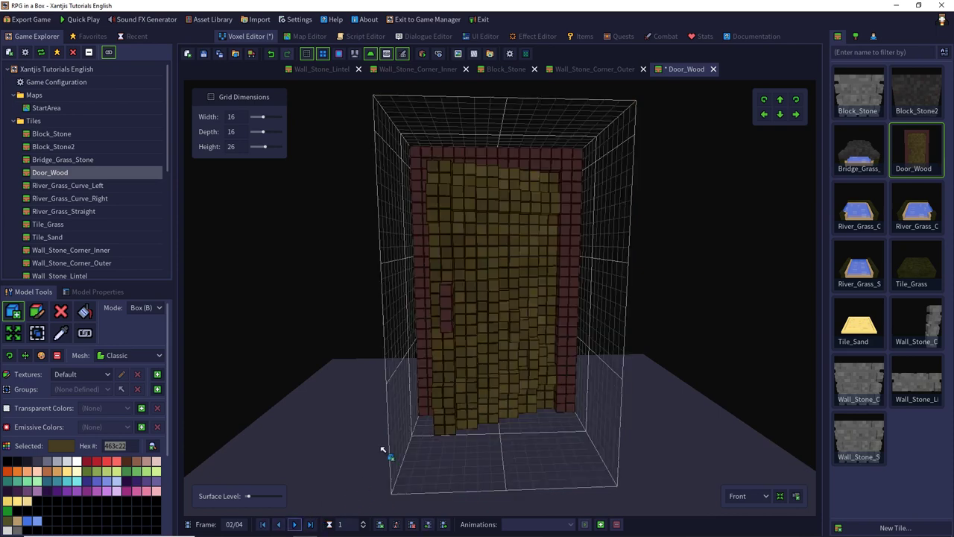
{"action": "left_click", "coordinate": [796, 100]}
{"action": "left_click", "coordinate": [796, 99]}
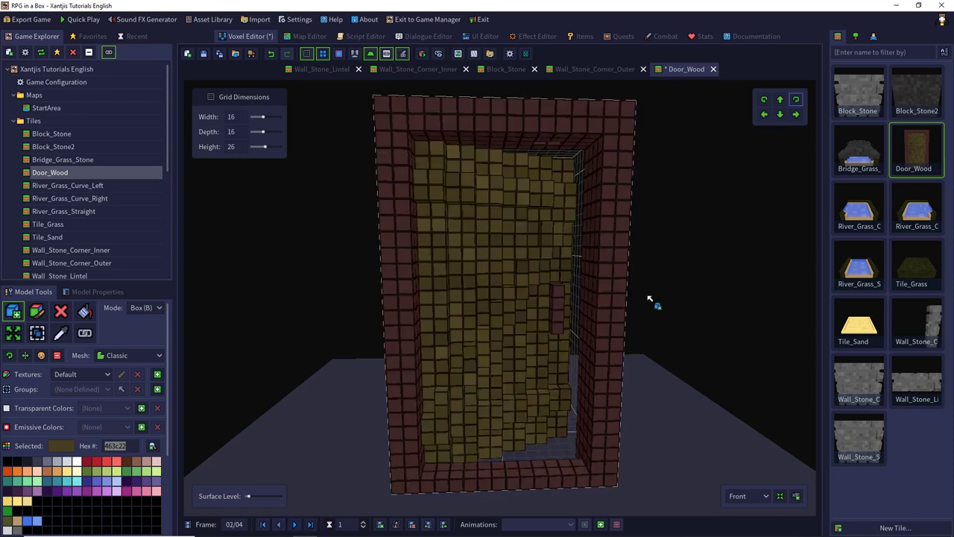
{"action": "left_click", "coordinate": [564, 312]}
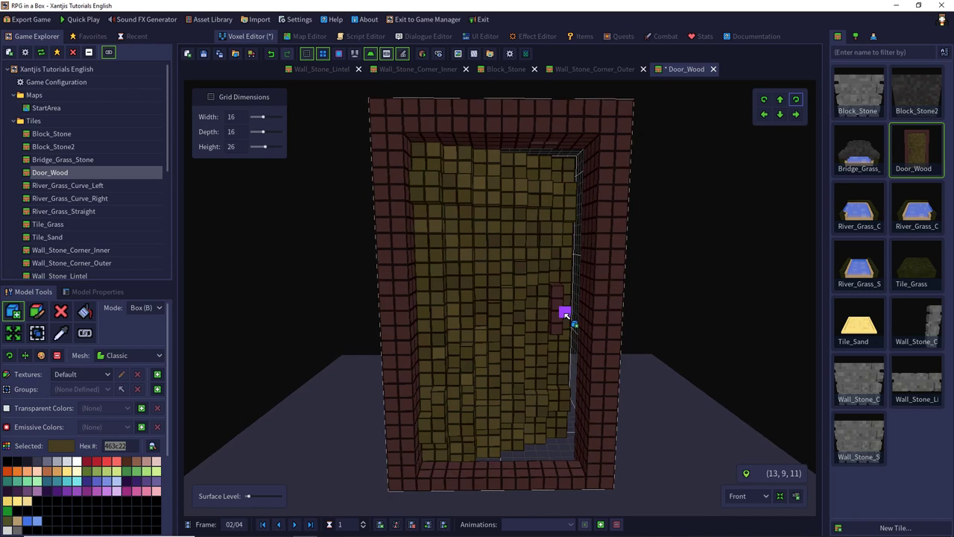
{"action": "left_click", "coordinate": [295, 525]}
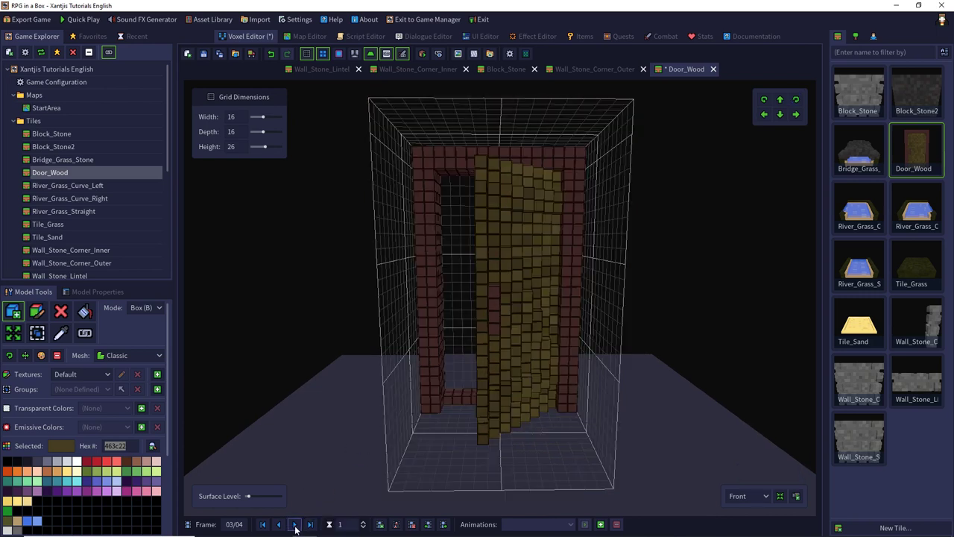
{"action": "left_click", "coordinate": [796, 99]}
{"action": "left_click", "coordinate": [796, 100]}
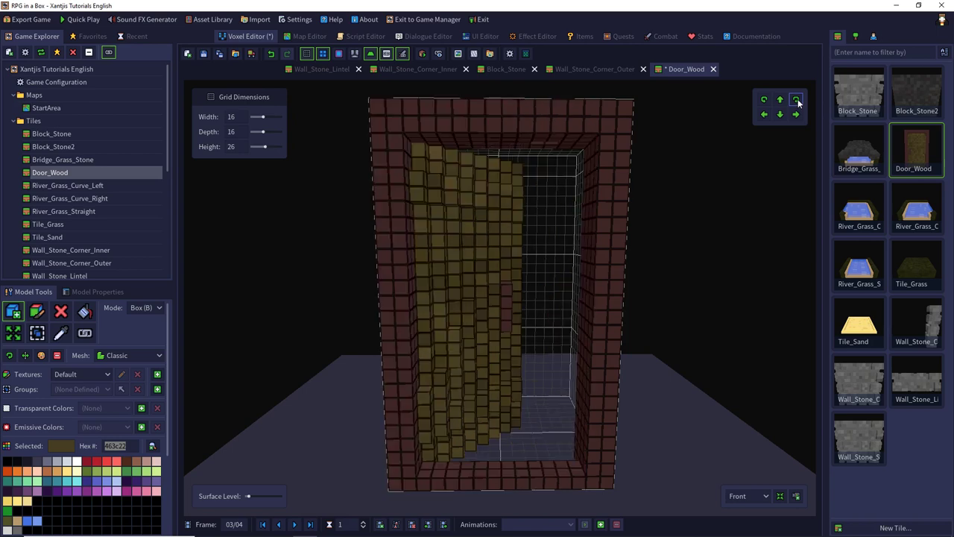
{"action": "right_click_drag", "start_coordinate": [634, 244], "coordinate": [647, 262]}
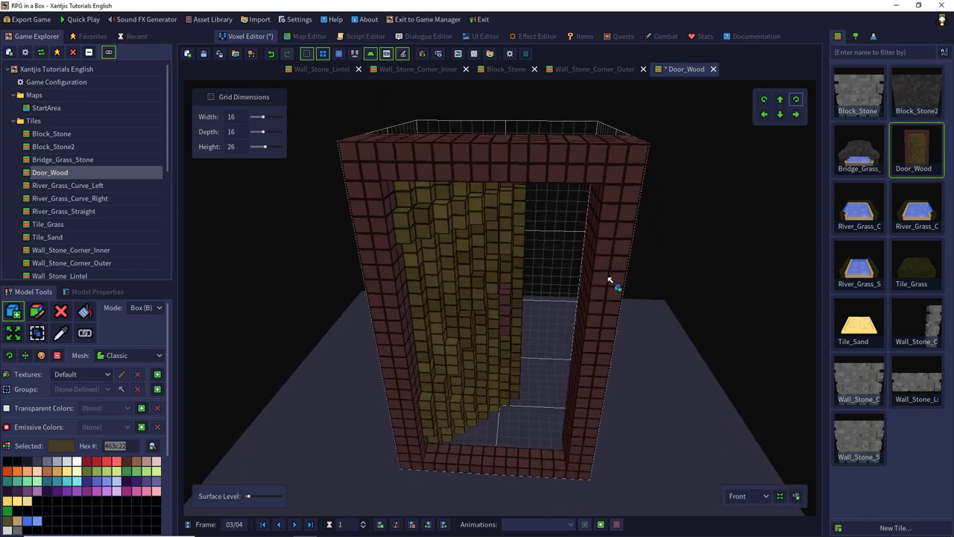
Step: In frame 3, select the complete reddish door frame on all sides without the panel, and copy it
{"action": "left_click", "coordinate": [298, 524]}
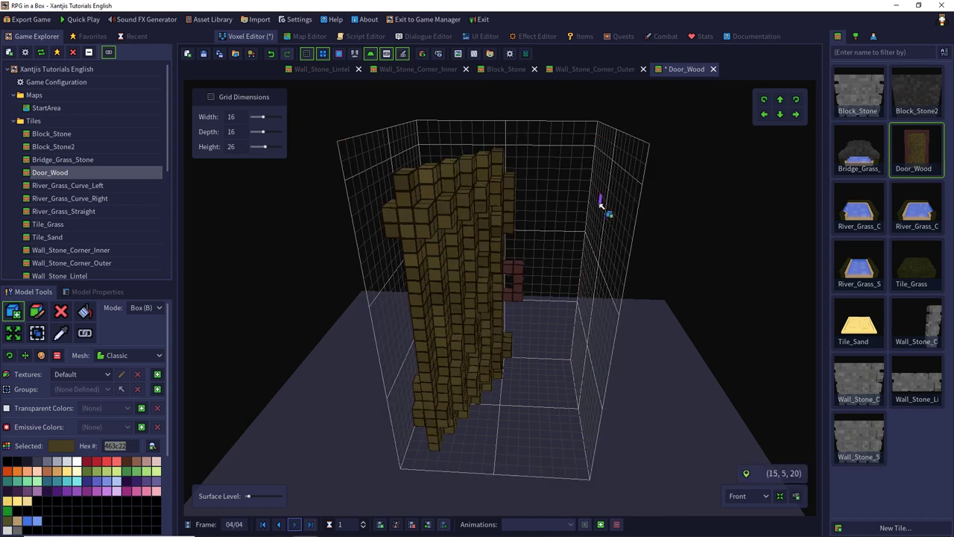
{"action": "left_click", "coordinate": [276, 524]}
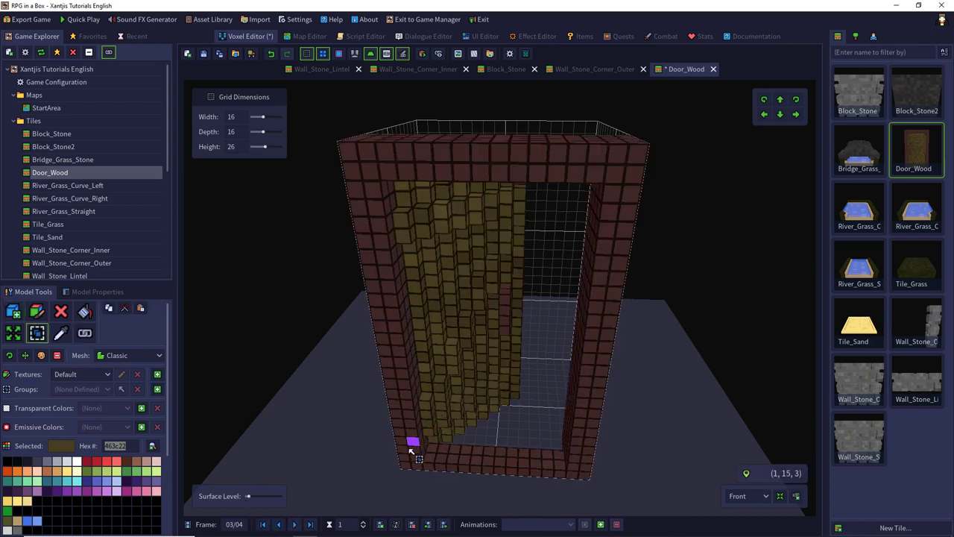
{"action": "left_click_drag", "start_coordinate": [403, 465], "coordinate": [429, 469]}
{"action": "middle_click_drag", "start_coordinate": [681, 310], "coordinate": [385, 281]}
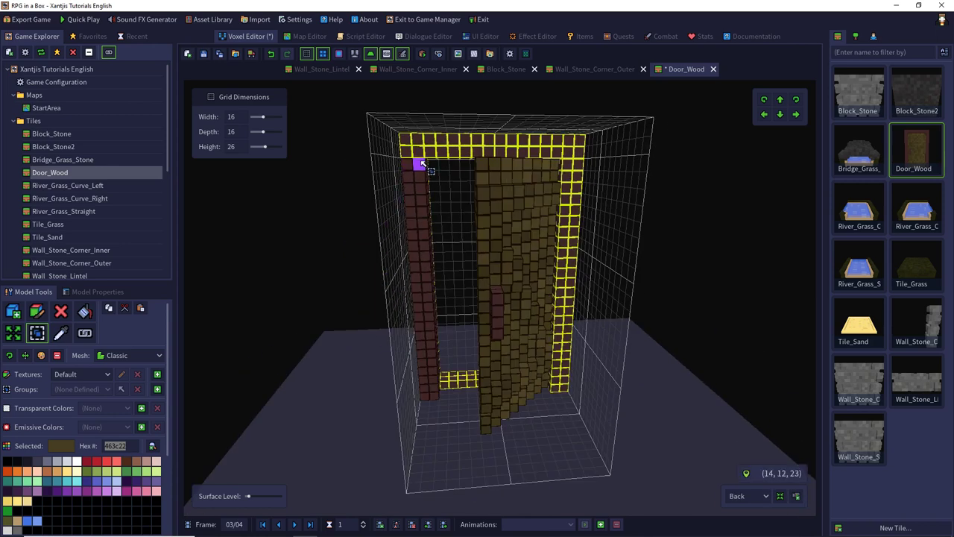
{"action": "left_click_drag", "start_coordinate": [429, 165], "coordinate": [424, 396]}
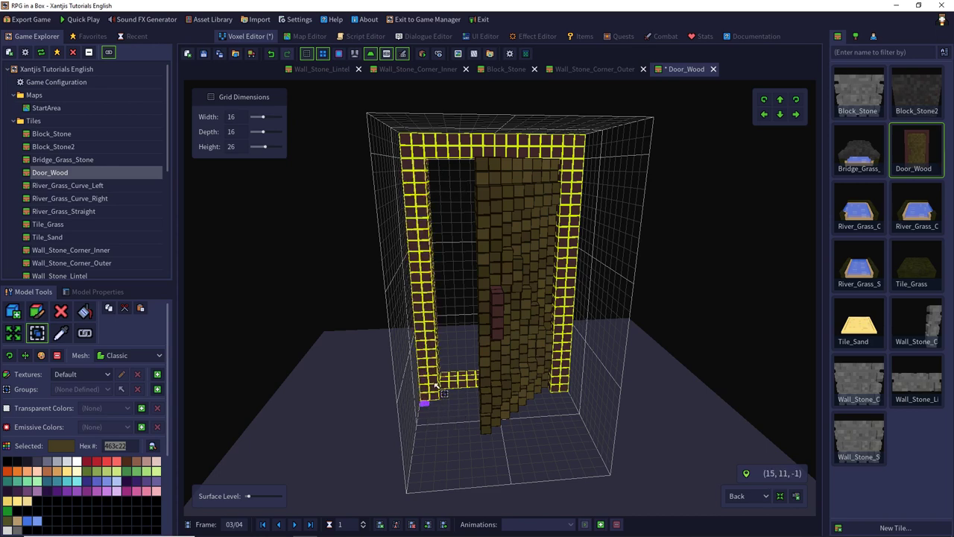
{"action": "key", "text": "ctrl+c"}
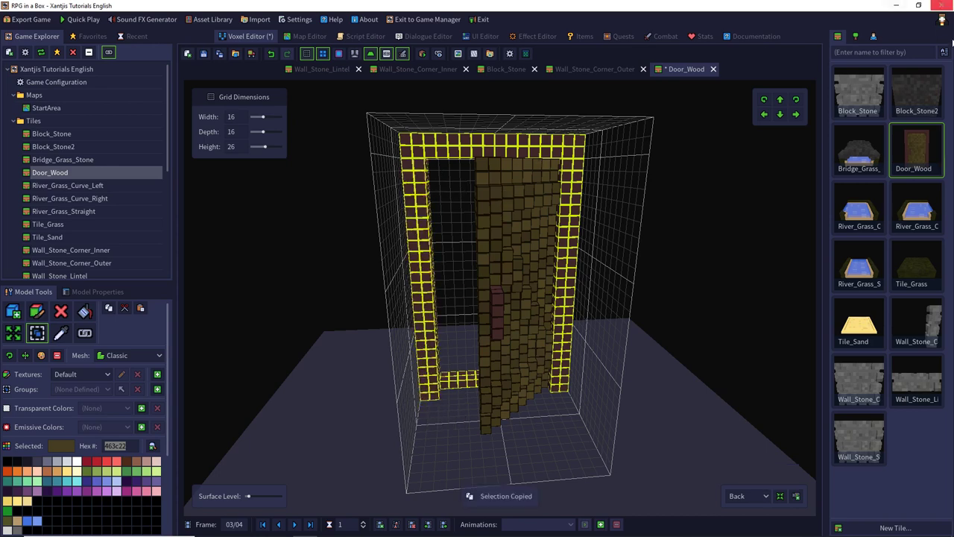
Step: Paste the copied door frame into frame 4 around the opened panel and accept its original position
{"action": "left_click", "coordinate": [291, 524]}
{"action": "middle_click_drag", "start_coordinate": [347, 268], "coordinate": [658, 230]}
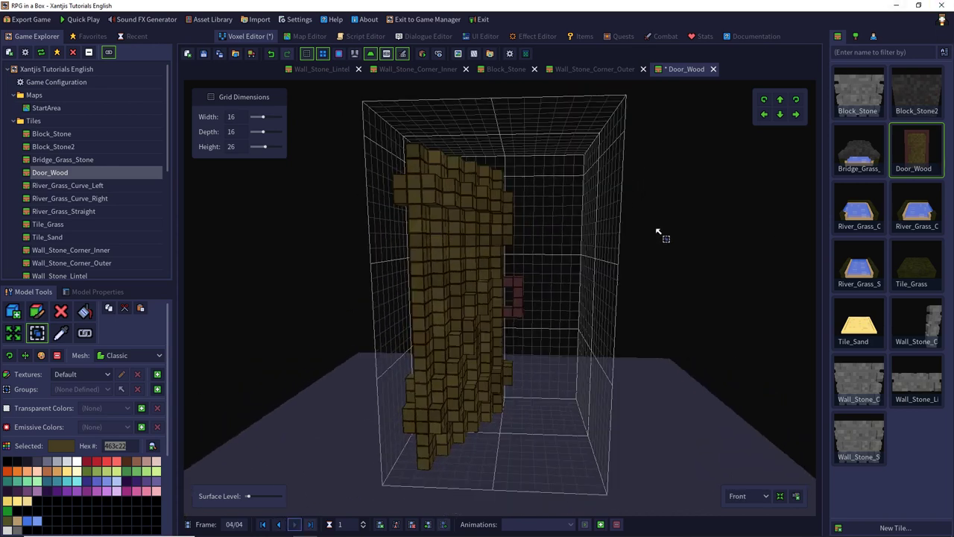
{"action": "key", "text": "ctrl+v"}
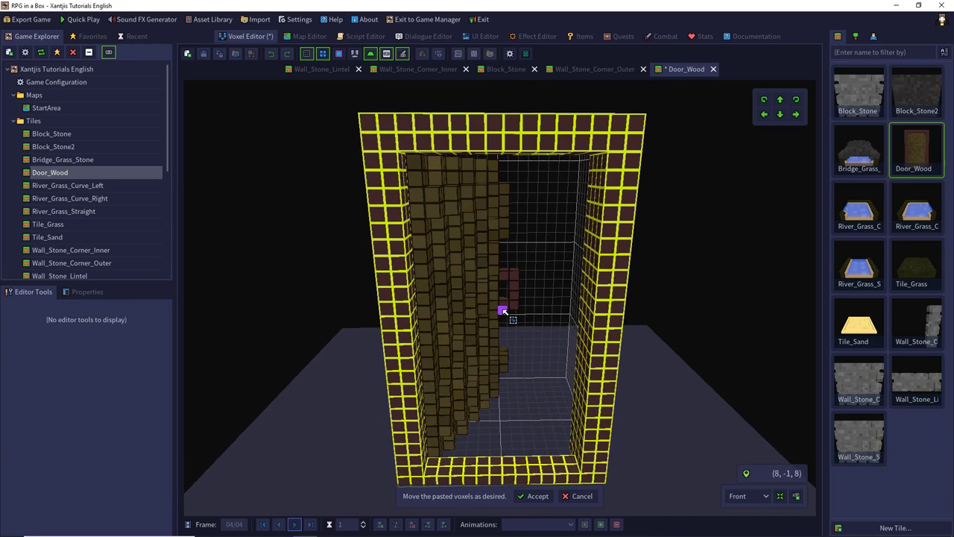
{"action": "left_click", "coordinate": [534, 496]}
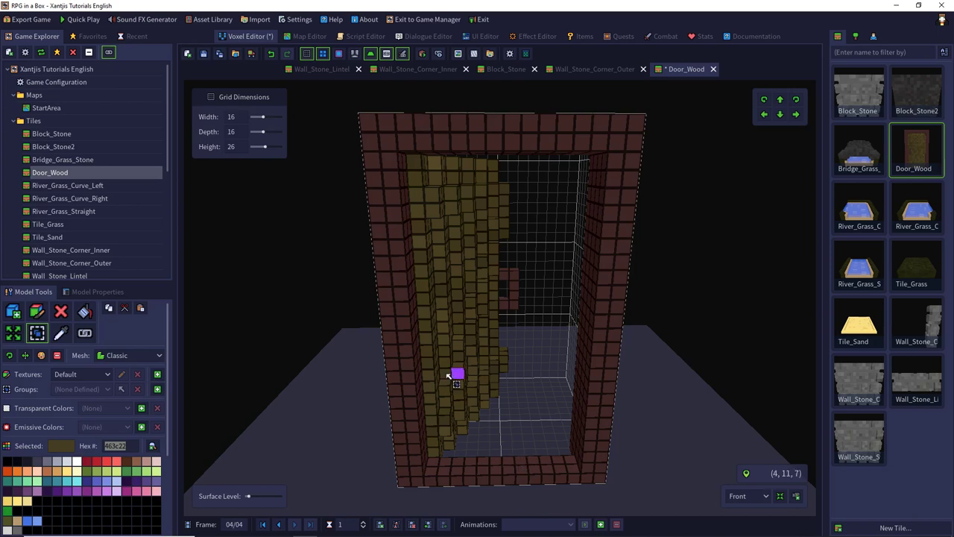
Step: In frame 1, select the whole door panel with its handles on both faces, excluding the frame, and copy it
{"action": "left_click", "coordinate": [280, 525]}
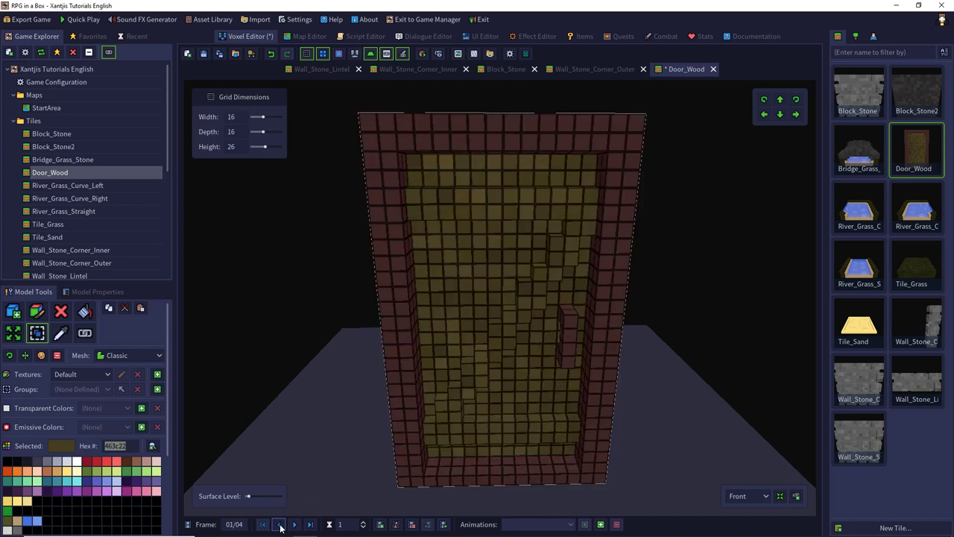
{"action": "left_click", "coordinate": [38, 333]}
{"action": "left_click_drag", "start_coordinate": [408, 169], "coordinate": [420, 206]}
{"action": "left_click_drag", "start_coordinate": [568, 318], "coordinate": [573, 369]}
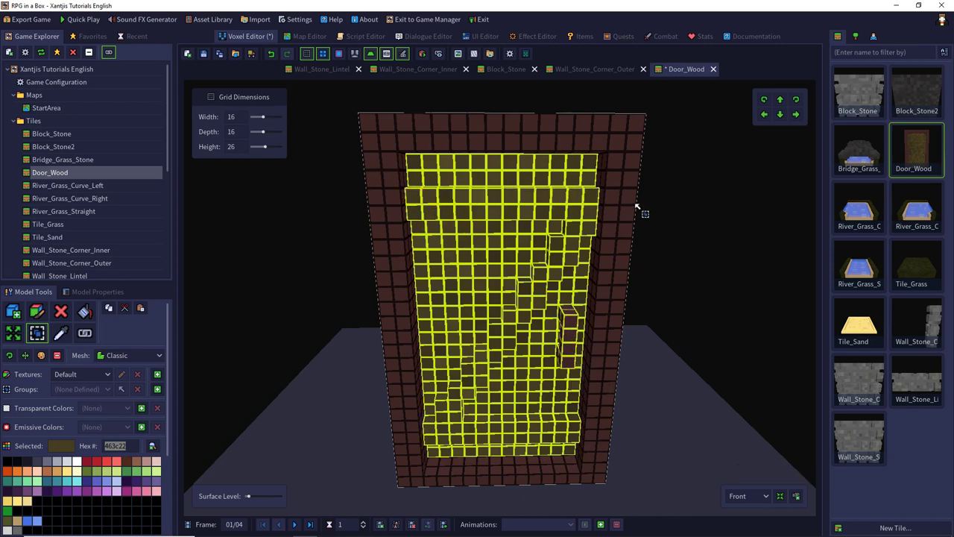
{"action": "right_click_drag", "start_coordinate": [636, 206], "coordinate": [362, 239]}
{"action": "left_click_drag", "start_coordinate": [548, 181], "coordinate": [437, 383], "text": "shift"}
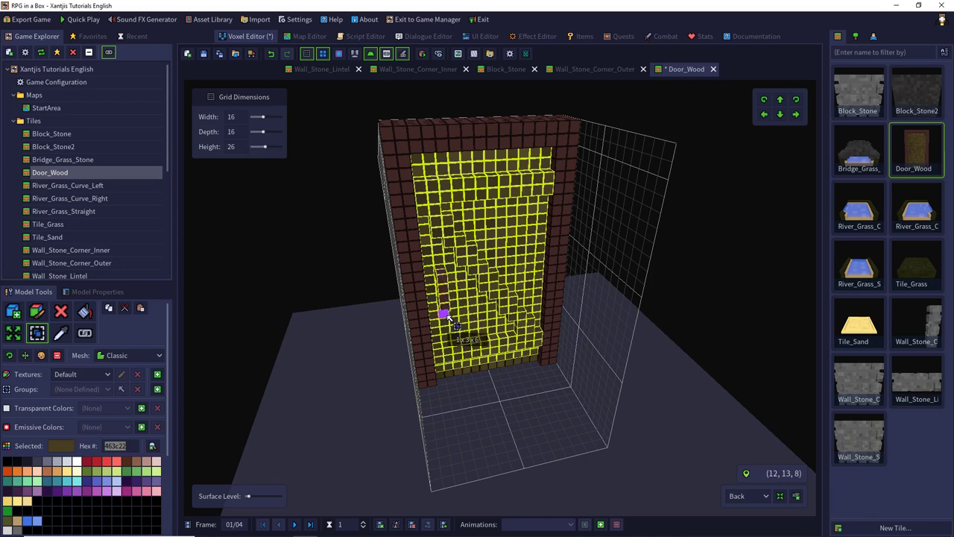
{"action": "left_click_drag", "start_coordinate": [439, 374], "coordinate": [534, 360], "text": "shift"}
{"action": "middle_click_drag", "start_coordinate": [424, 251], "coordinate": [717, 228]}
{"action": "key", "text": "ctrl+c"}
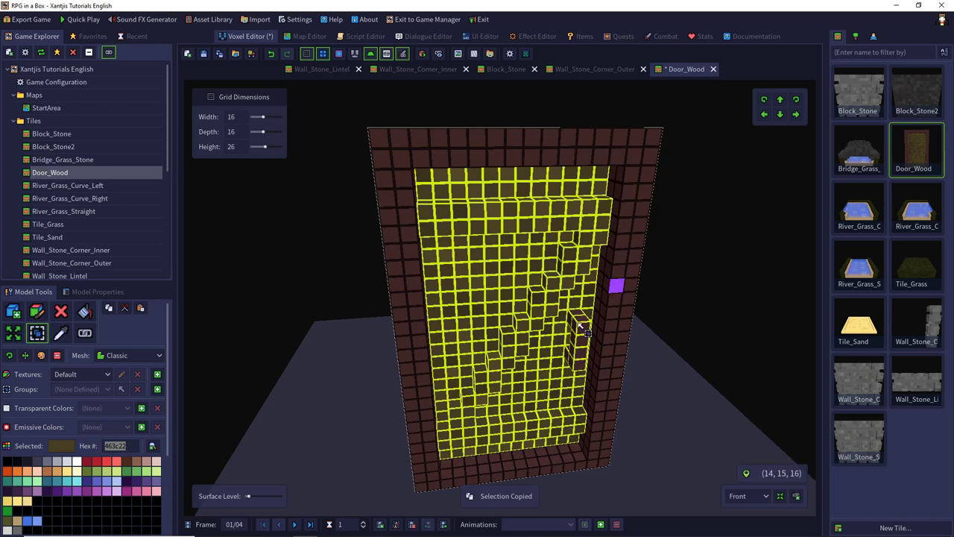
Step: Insert a new empty frame after frame 4 and paste the copied closed door panel into it
{"action": "left_click", "coordinate": [296, 525]}
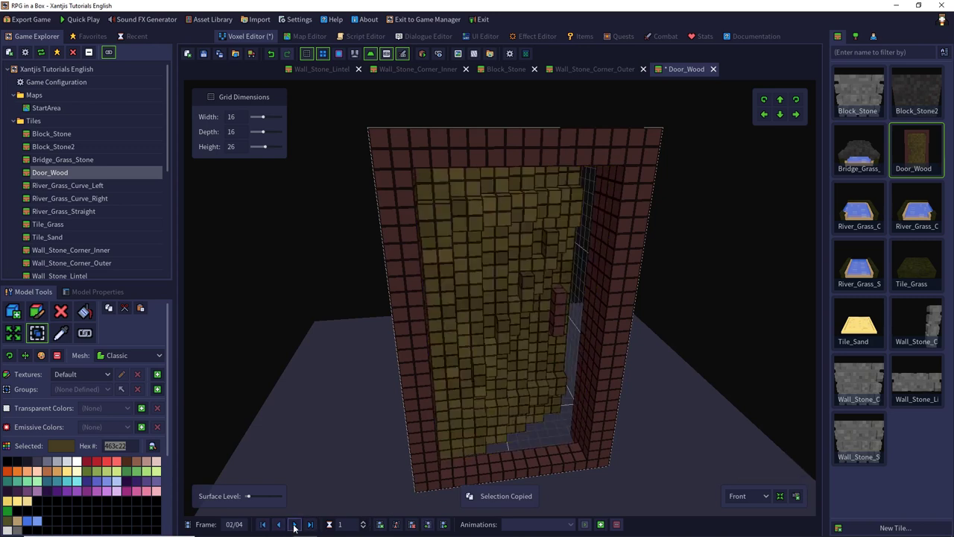
{"action": "left_click", "coordinate": [381, 524]}
{"action": "key", "text": "ctrl+v"}
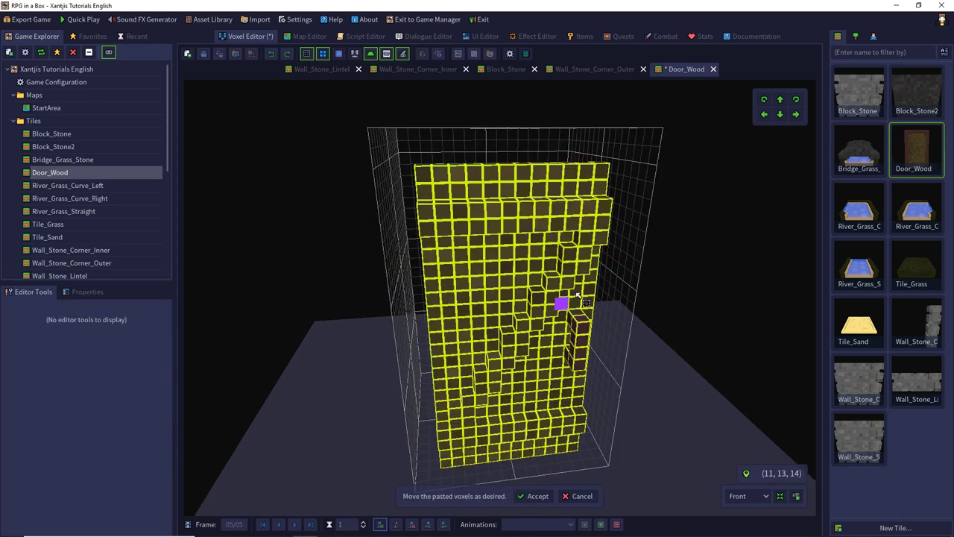
{"action": "middle_click_drag", "start_coordinate": [646, 195], "coordinate": [644, 215]}
Step: Rotate the pasted panel three quarter turns counterclockwise about the vertical axis, accept it, and mirror it so the handles move to the opposite edge
{"action": "left_click", "coordinate": [763, 100]}
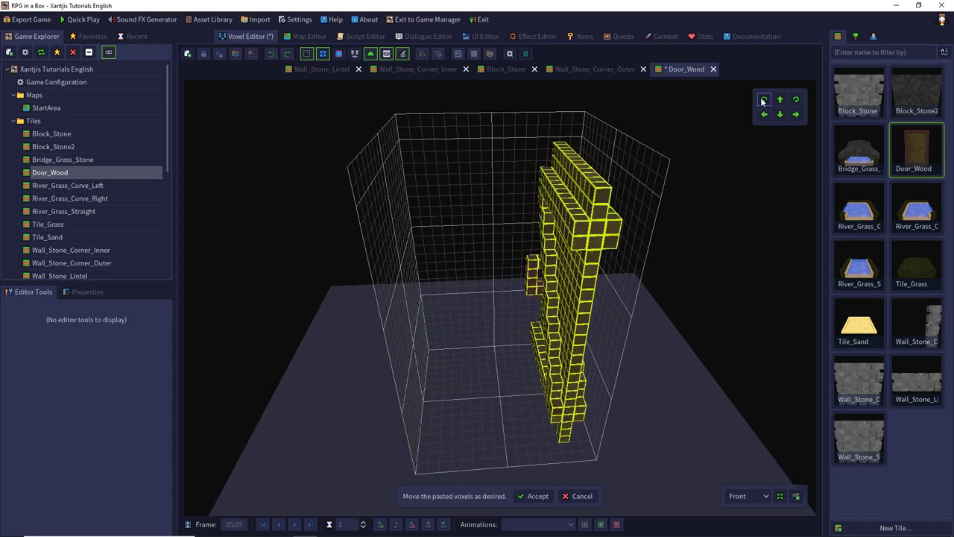
{"action": "left_click", "coordinate": [763, 100]}
{"action": "left_click", "coordinate": [762, 100]}
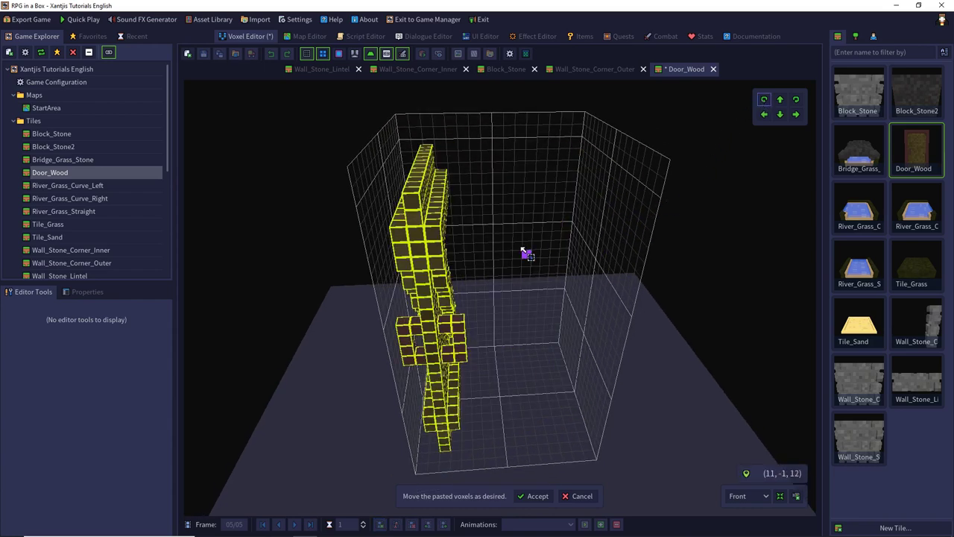
{"action": "middle_click_drag", "start_coordinate": [526, 249], "coordinate": [369, 219]}
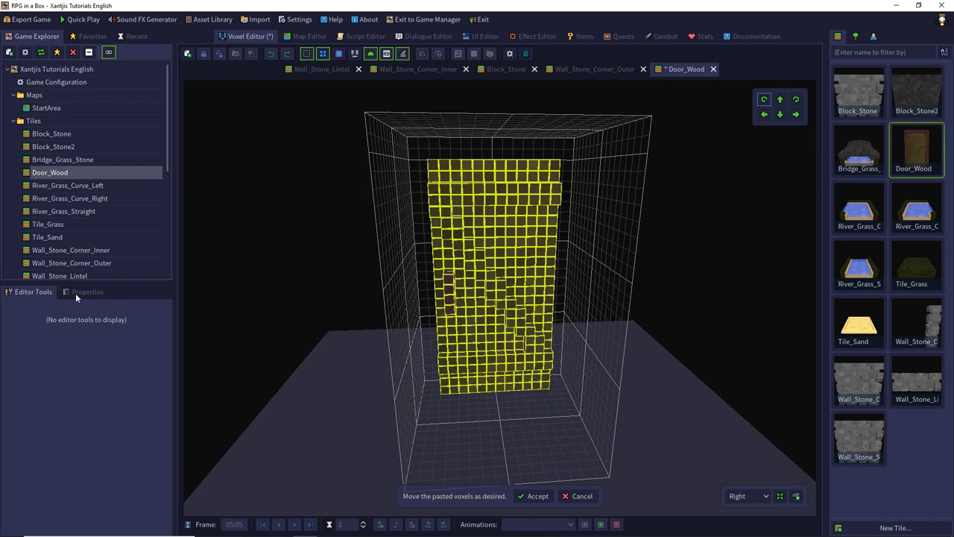
{"action": "left_click", "coordinate": [534, 496]}
{"action": "left_click", "coordinate": [27, 357]}
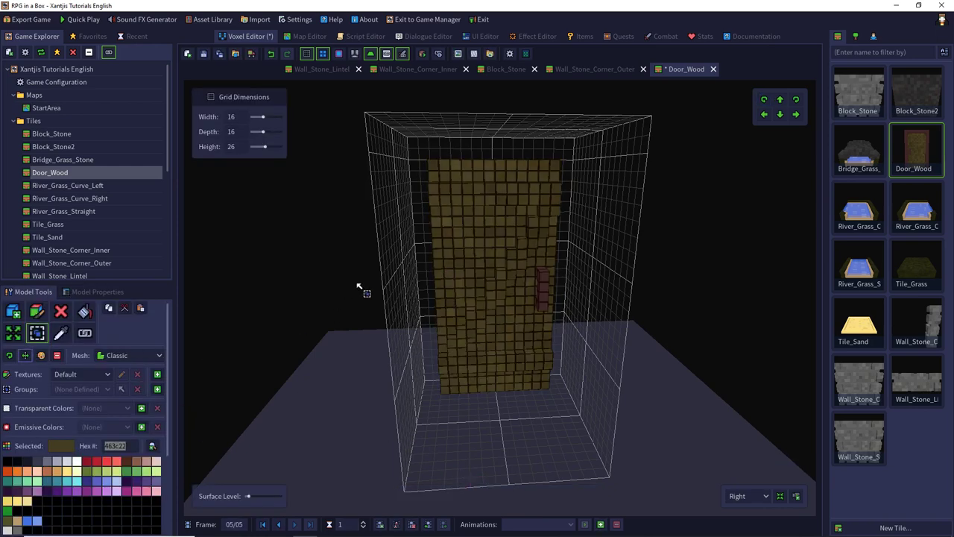
{"action": "middle_click_drag", "start_coordinate": [358, 286], "coordinate": [640, 264]}
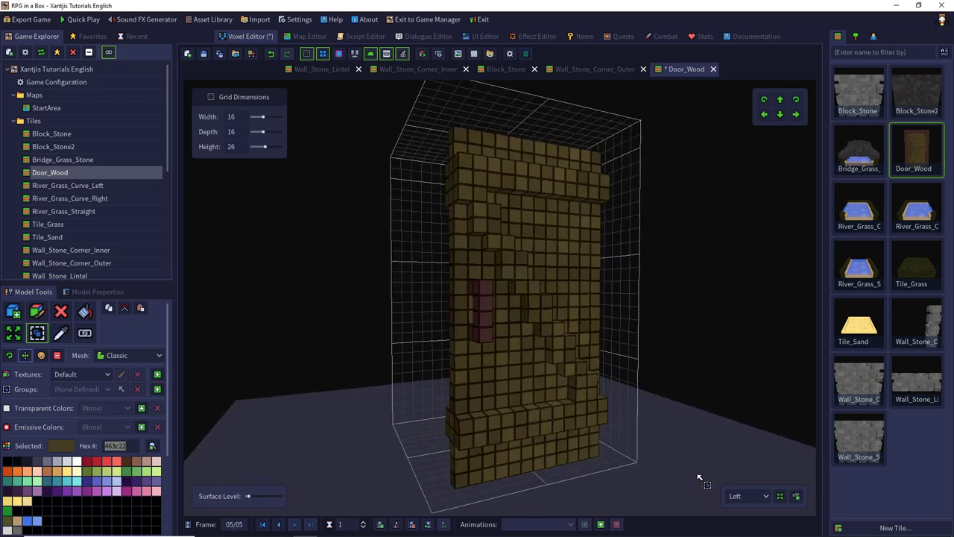
Step: In frame 4, select the whole door frame, including lintel, both posts and sill but not the panel, and copy it
{"action": "left_click", "coordinate": [743, 497]}
{"action": "left_click", "coordinate": [753, 441]}
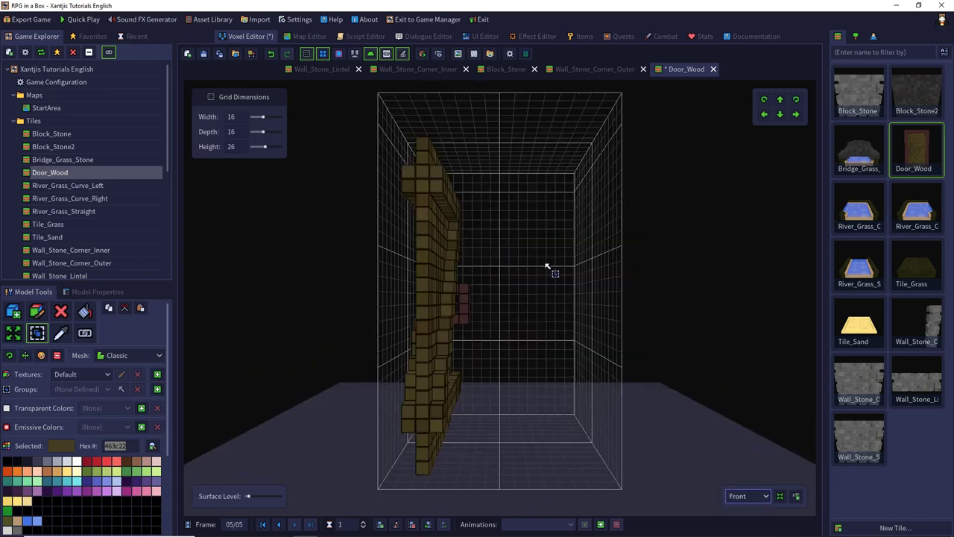
{"action": "left_click", "coordinate": [285, 525]}
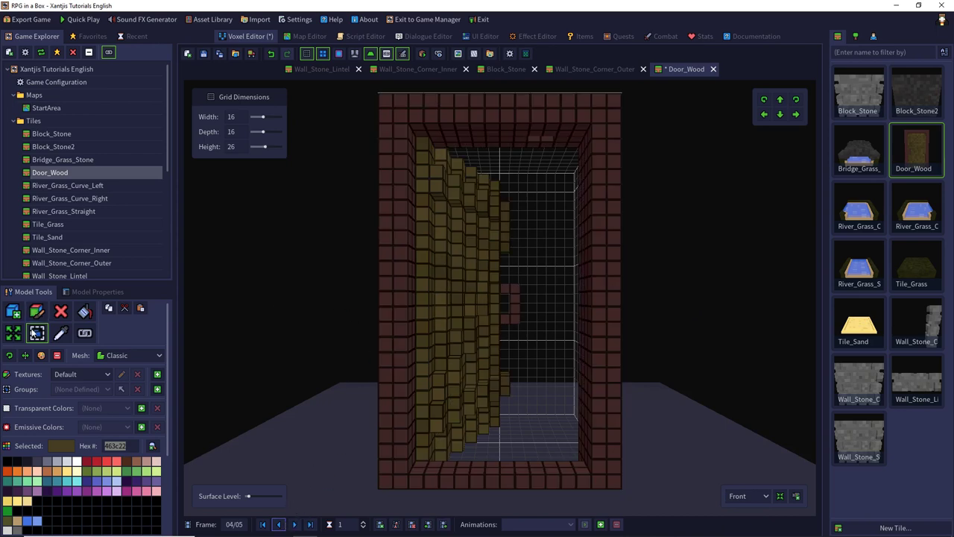
{"action": "right_click_drag", "start_coordinate": [290, 197], "coordinate": [502, 114]}
{"action": "left_click_drag", "start_coordinate": [504, 95], "coordinate": [559, 503]}
{"action": "right_click_drag", "start_coordinate": [639, 311], "coordinate": [485, 417]}
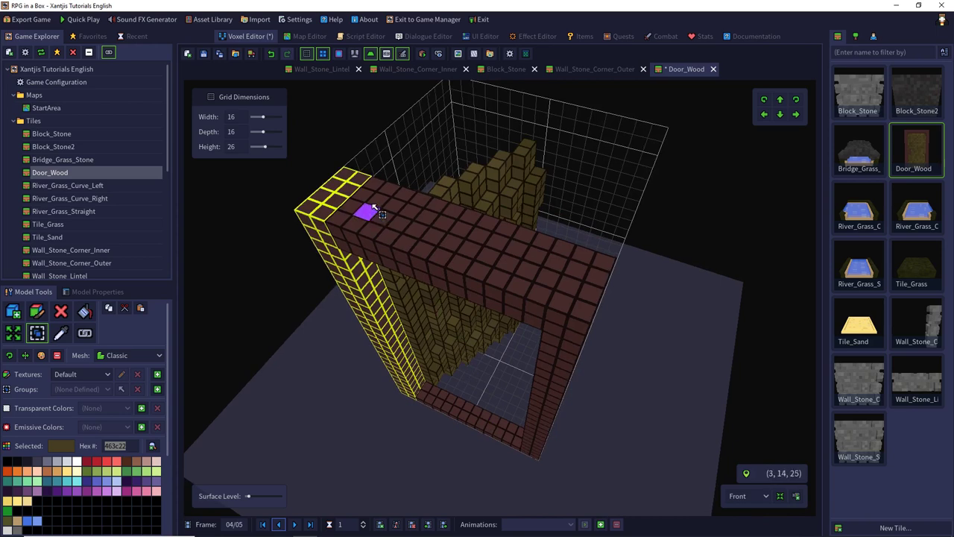
{"action": "left_click_drag", "start_coordinate": [373, 209], "coordinate": [574, 334]}
{"action": "right_click_drag", "start_coordinate": [574, 334], "coordinate": [545, 231]}
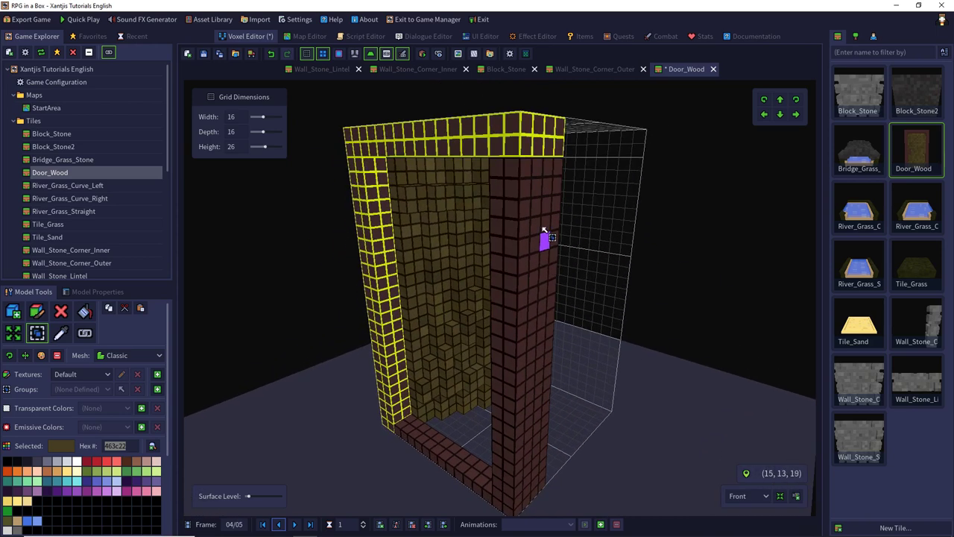
{"action": "left_click_drag", "start_coordinate": [560, 160], "coordinate": [499, 507]}
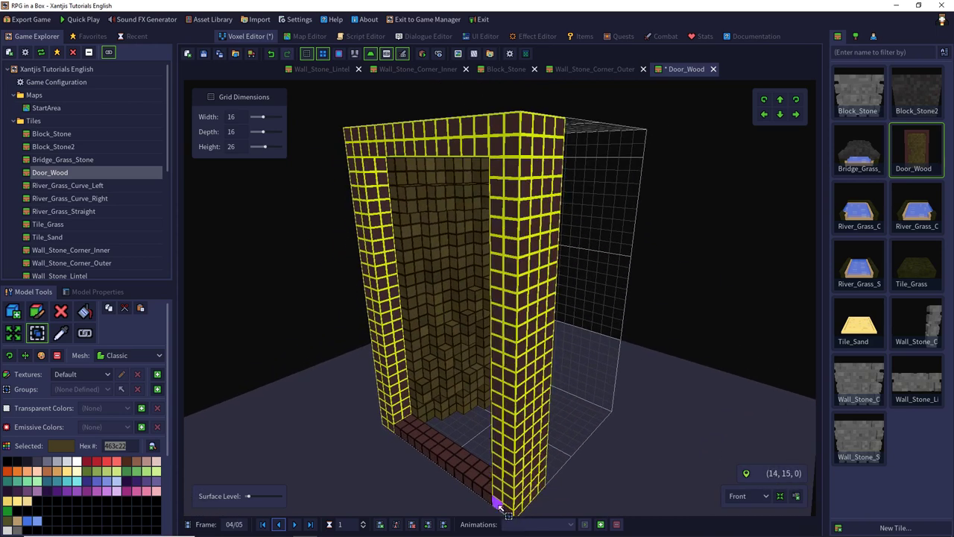
{"action": "left_click_drag", "start_coordinate": [409, 431], "coordinate": [495, 495]}
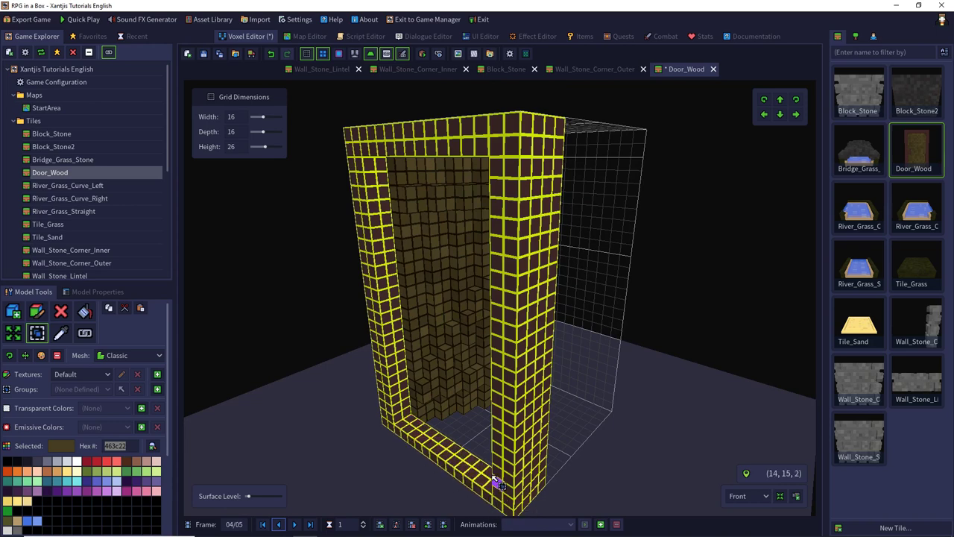
{"action": "key", "text": "ctrl+c"}
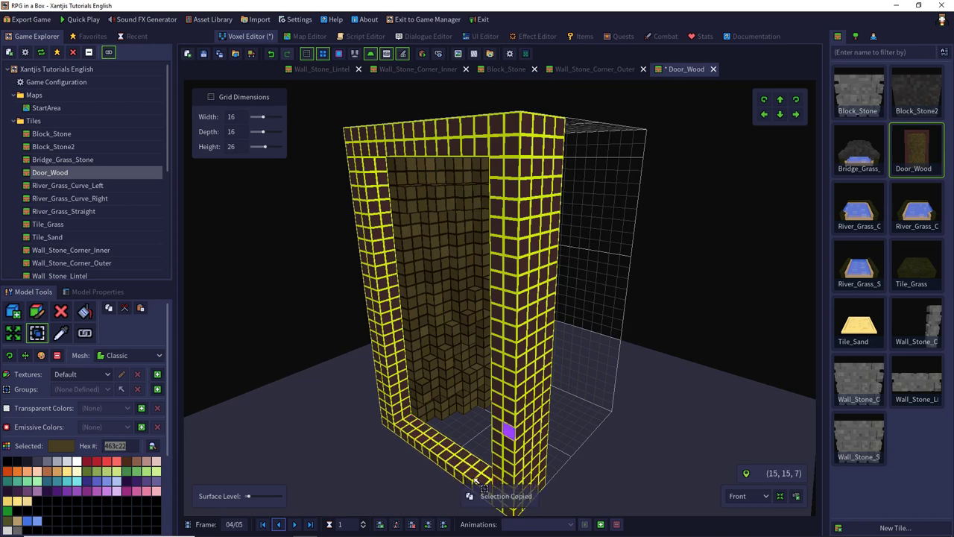
Step: Paste the copied door frame into frame 5 around the fully opened panel and accept its original position
{"action": "left_click", "coordinate": [295, 524]}
{"action": "key", "text": "ctrl+v"}
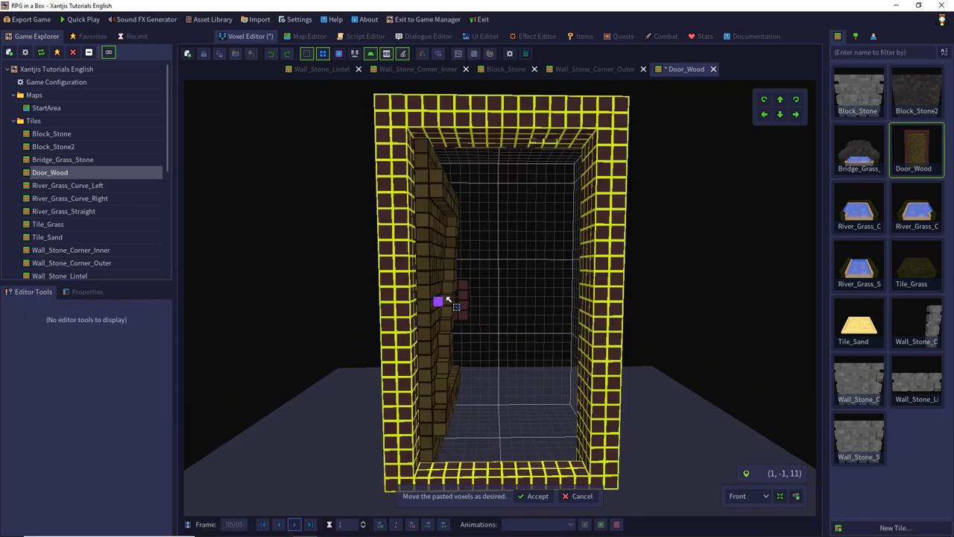
{"action": "left_click", "coordinate": [536, 495]}
{"action": "right_click_drag", "start_coordinate": [539, 389], "coordinate": [510, 329]}
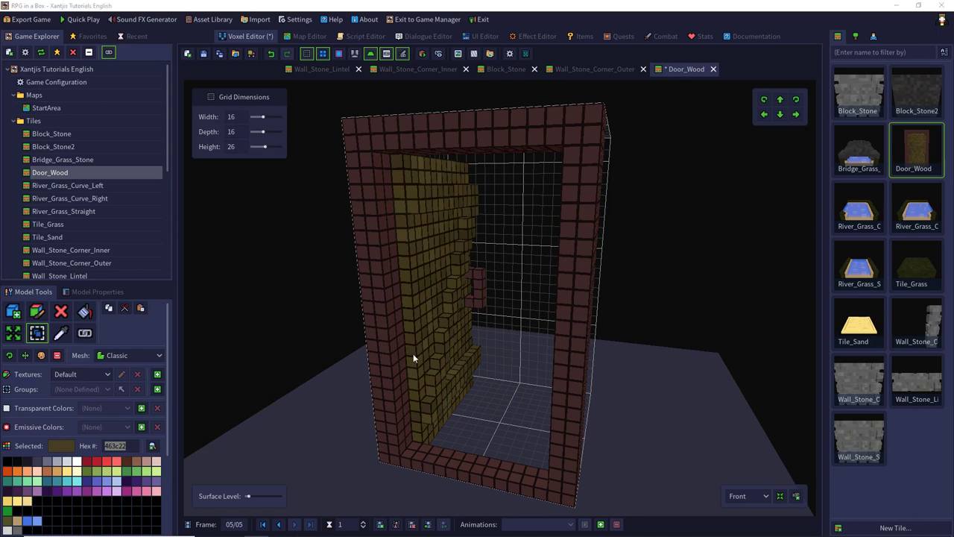
Step: Return to frame 1 and clear the selection of the closed door panel
{"action": "left_click", "coordinate": [279, 525]}
{"action": "left_click", "coordinate": [279, 524]}
{"action": "left_click", "coordinate": [279, 525]}
{"action": "left_click", "coordinate": [280, 525]}
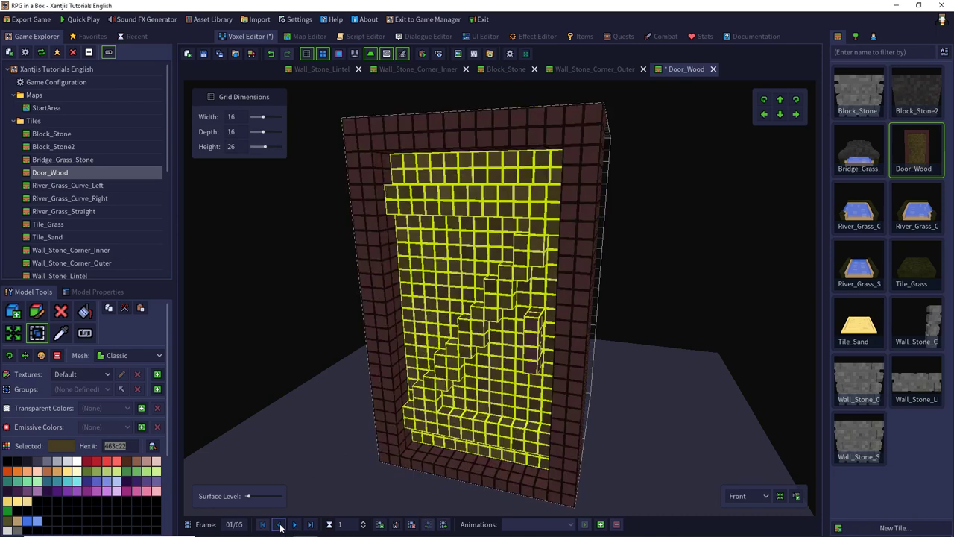
{"action": "left_click", "coordinate": [285, 321]}
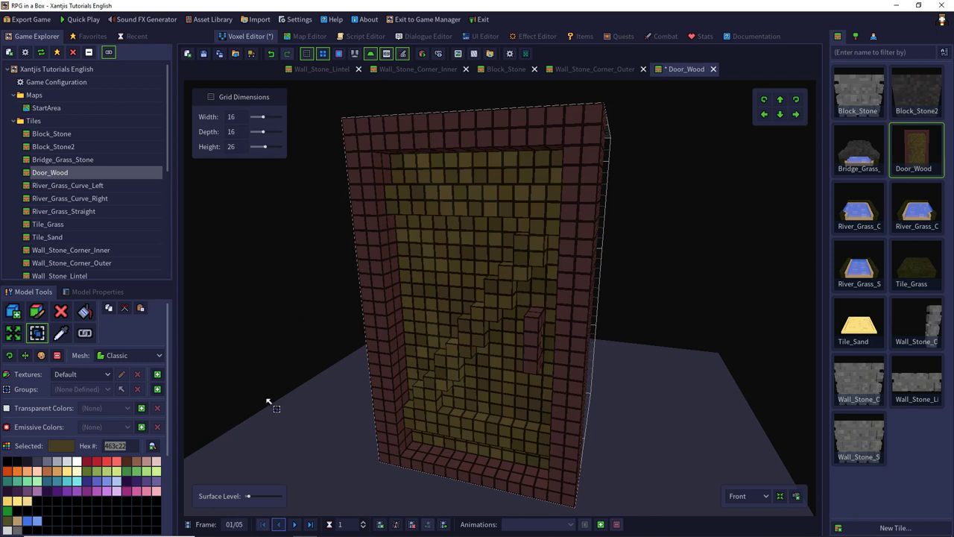
Step: In frame 2, select the entire slightly opened panel with both handles and shift it one voxel toward the back of the grid
{"action": "left_click", "coordinate": [294, 524]}
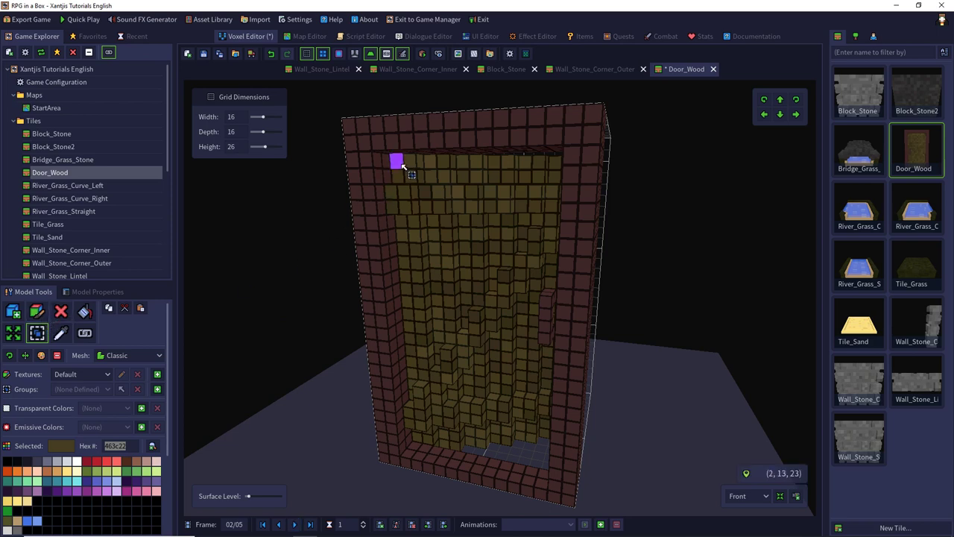
{"action": "left_click_drag", "start_coordinate": [401, 166], "coordinate": [492, 435]}
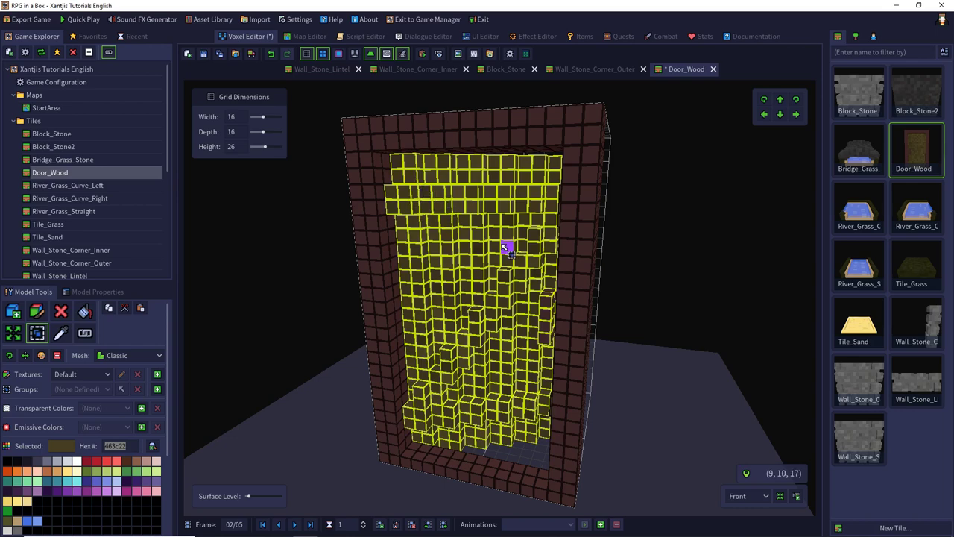
{"action": "right_click_drag", "start_coordinate": [507, 245], "coordinate": [292, 256]}
{"action": "left_click_drag", "start_coordinate": [432, 162], "coordinate": [464, 434]}
{"action": "left_click_drag", "start_coordinate": [463, 303], "coordinate": [464, 342]}
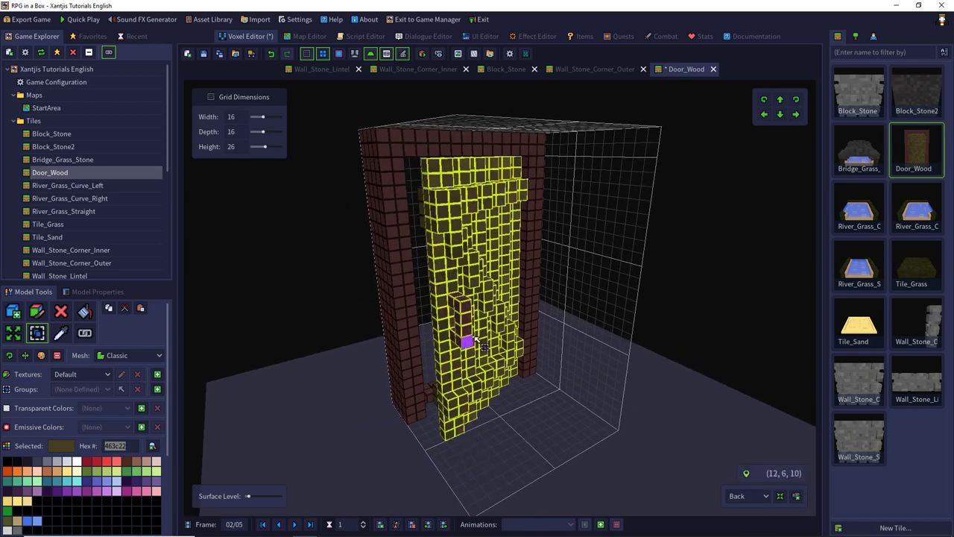
{"action": "right_click_drag", "start_coordinate": [464, 341], "coordinate": [544, 314]}
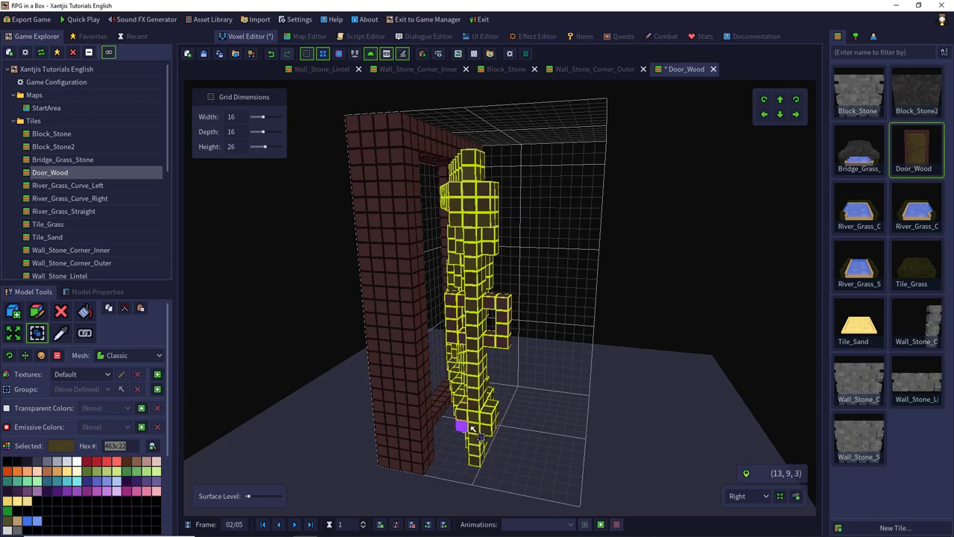
{"action": "right_click_drag", "start_coordinate": [460, 424], "coordinate": [499, 436]}
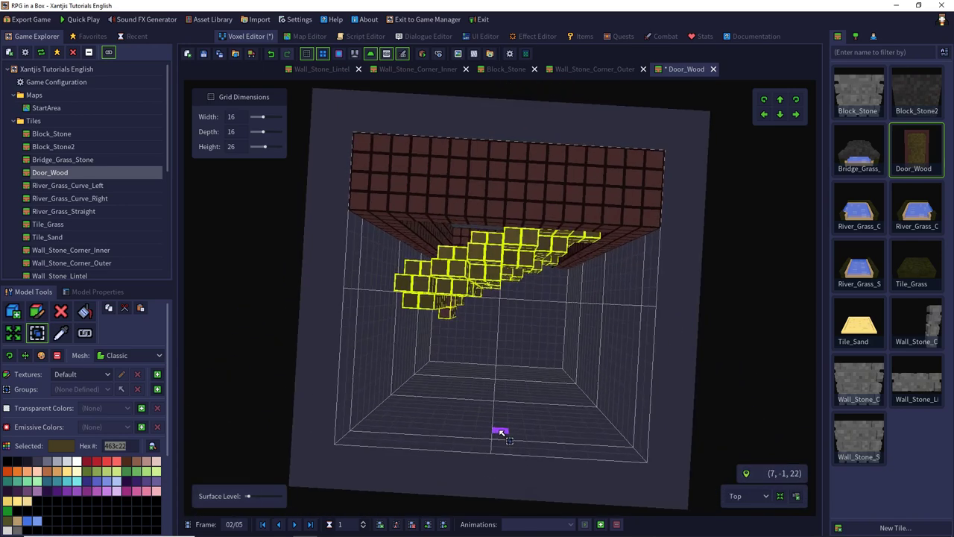
{"action": "left_click", "coordinate": [779, 114]}
{"action": "right_click_drag", "start_coordinate": [659, 298], "coordinate": [639, 196]}
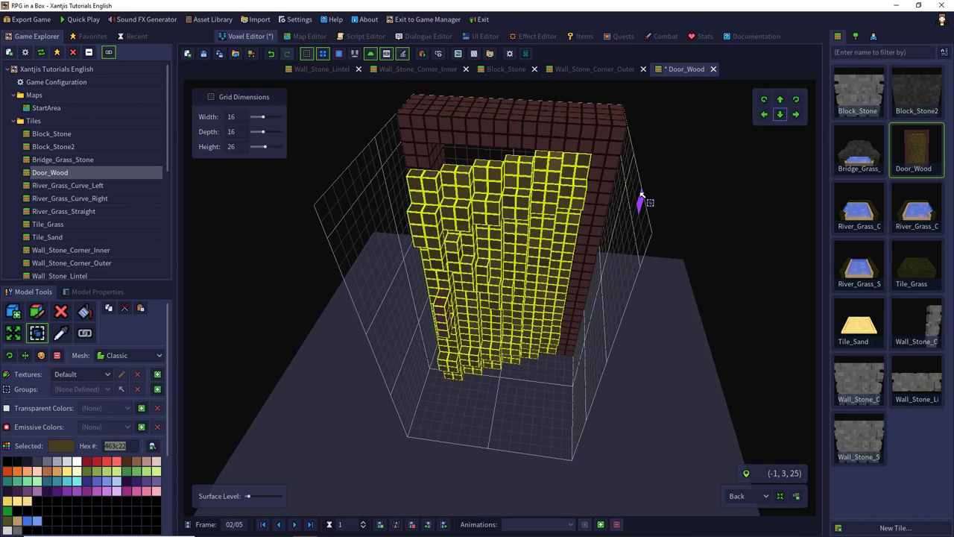
Step: In frame 3, select the whole half-opened panel with its handles and shift it one voxel toward the back
{"action": "left_click", "coordinate": [295, 524]}
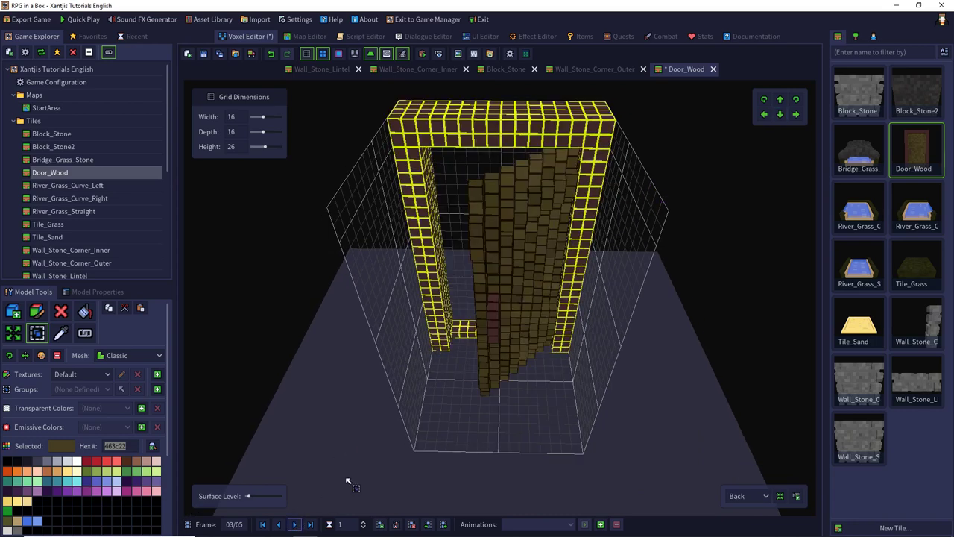
{"action": "left_click_drag", "start_coordinate": [573, 155], "coordinate": [485, 398]}
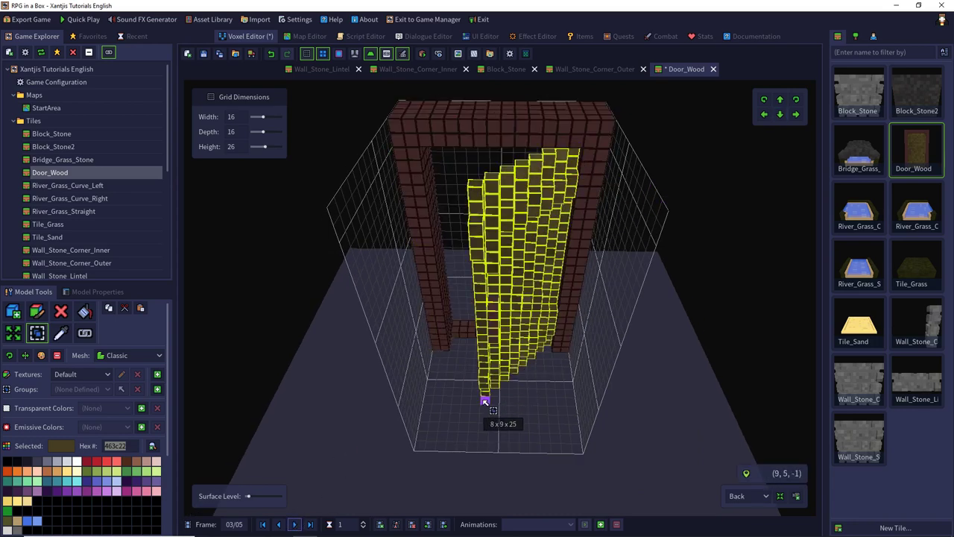
{"action": "right_click_drag", "start_coordinate": [404, 196], "coordinate": [660, 196]}
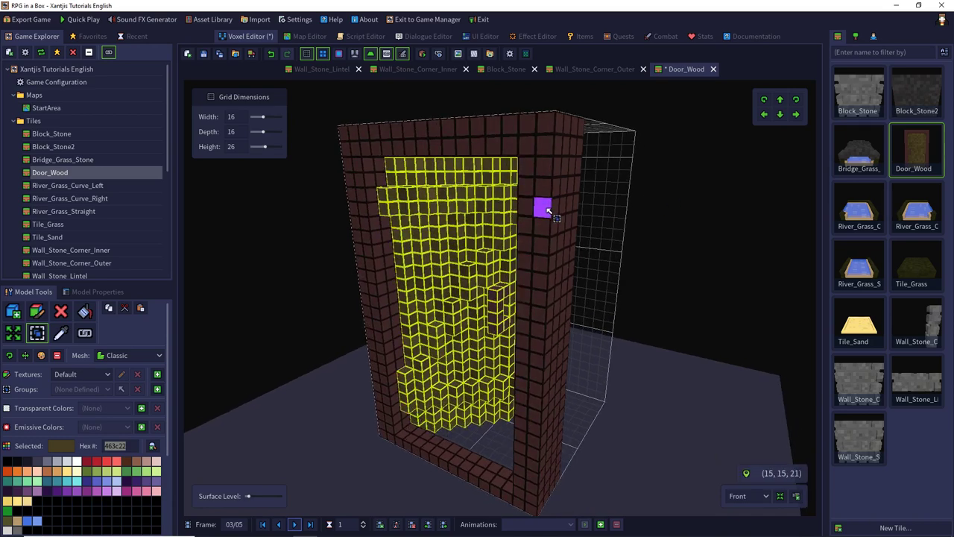
{"action": "right_click_drag", "start_coordinate": [603, 209], "coordinate": [343, 387]}
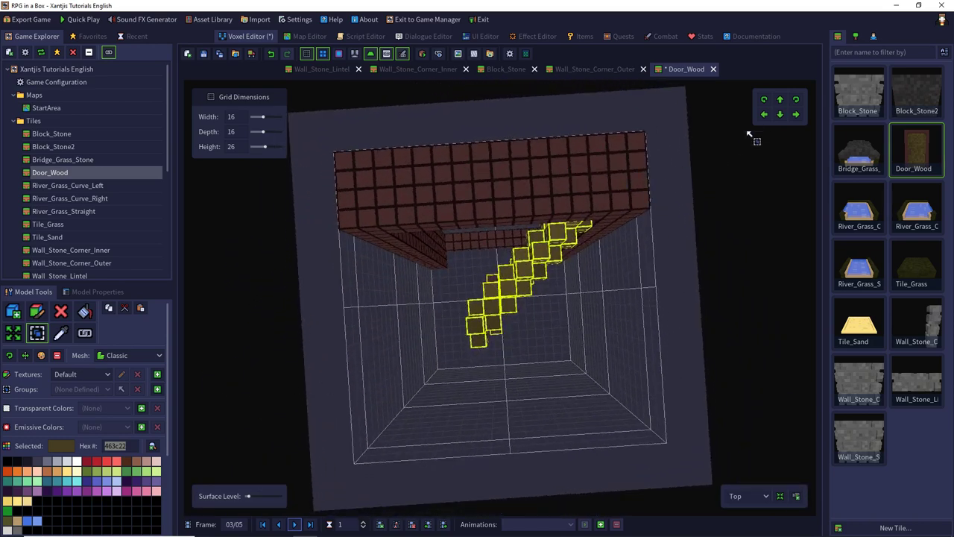
{"action": "left_click", "coordinate": [780, 114]}
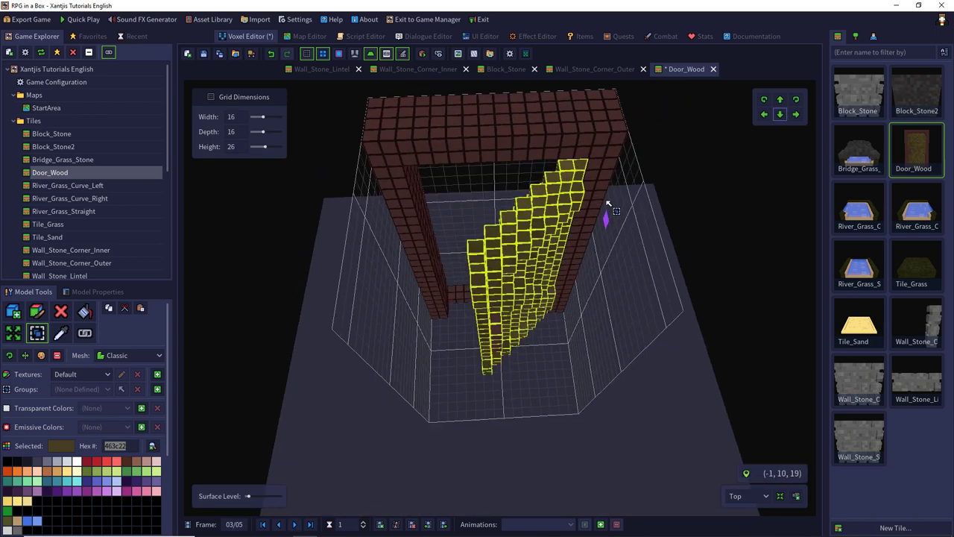
Step: Rework the handles on both faces of the frame 3 panel, sampling their dark red colour and adding matching voxels
{"action": "left_click", "coordinate": [60, 311]}
{"action": "right_click_drag", "start_coordinate": [390, 249], "coordinate": [446, 259]}
{"action": "left_click", "coordinate": [605, 386]}
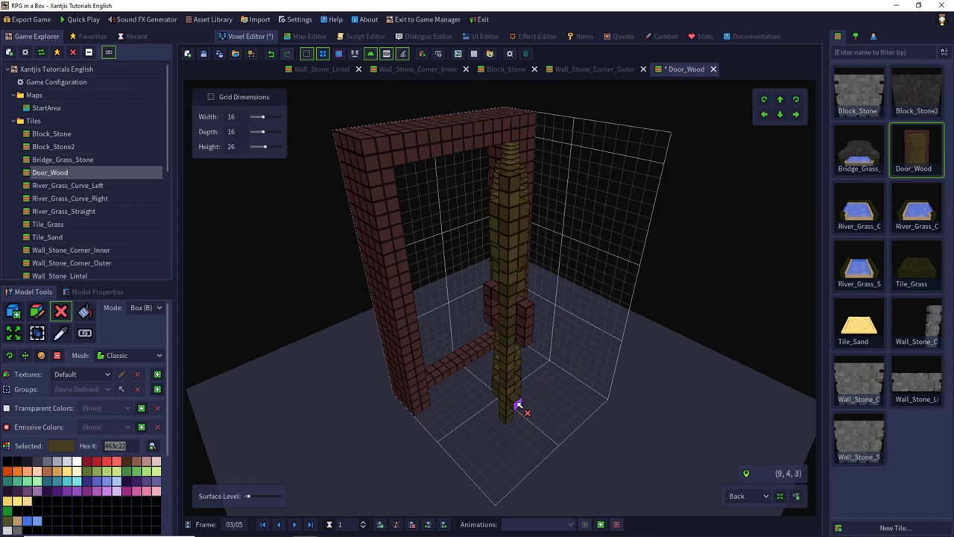
{"action": "right_click_drag", "start_coordinate": [653, 351], "coordinate": [628, 319]}
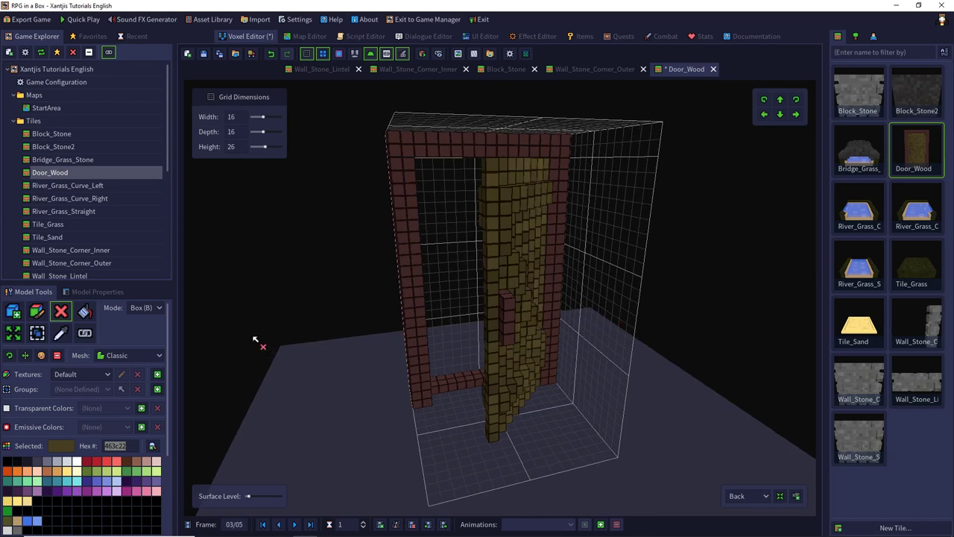
{"action": "left_click", "coordinate": [61, 333]}
{"action": "right_click_drag", "start_coordinate": [319, 352], "coordinate": [492, 317]}
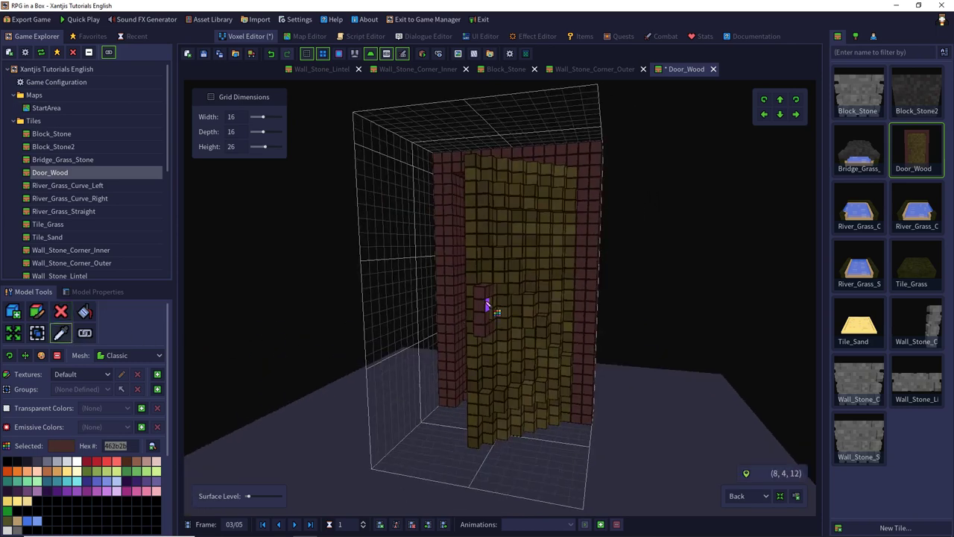
{"action": "left_click", "coordinate": [13, 311]}
{"action": "right_click_drag", "start_coordinate": [313, 323], "coordinate": [460, 311]}
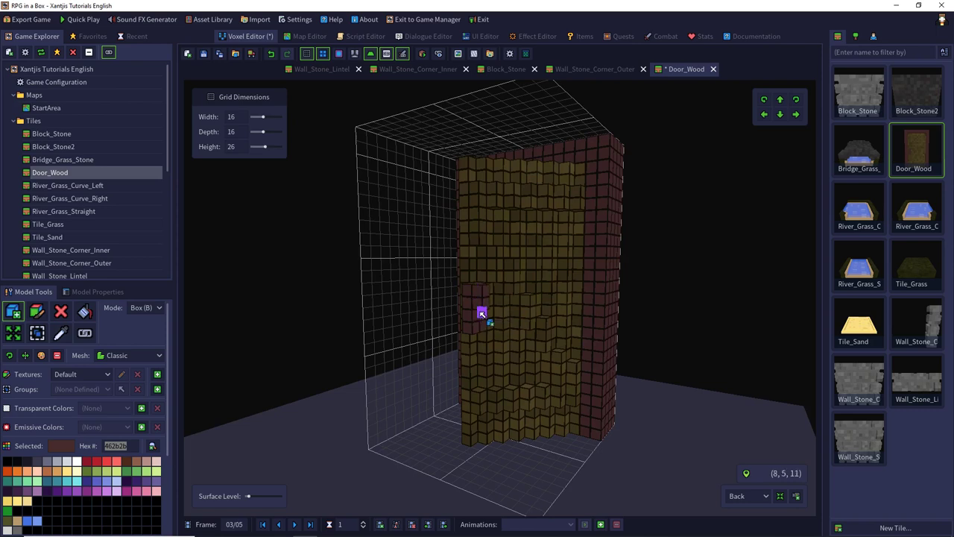
{"action": "right_click_drag", "start_coordinate": [478, 330], "coordinate": [519, 309]}
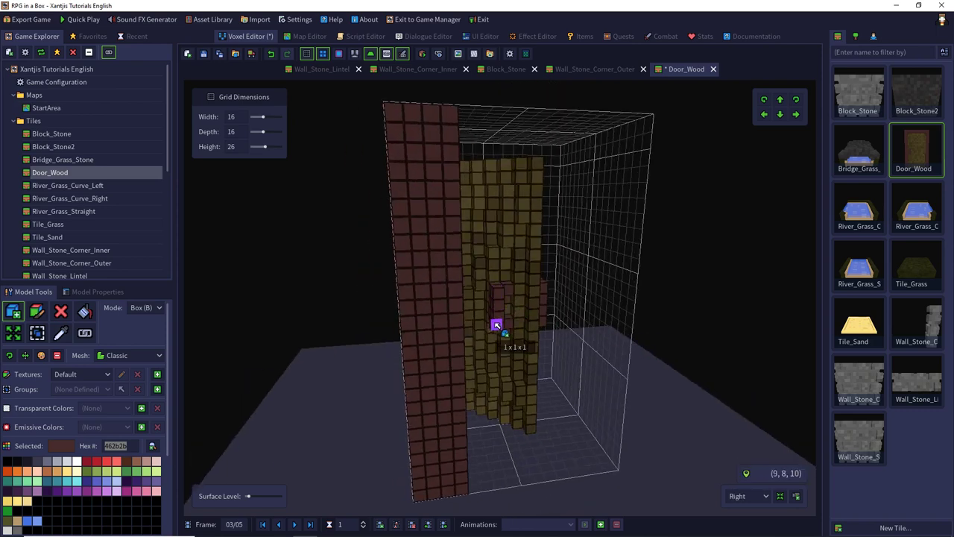
Step: Erase the surplus handle voxels from the frame 3 panel
{"action": "left_click", "coordinate": [61, 311]}
{"action": "right_click_drag", "start_coordinate": [321, 315], "coordinate": [333, 322]}
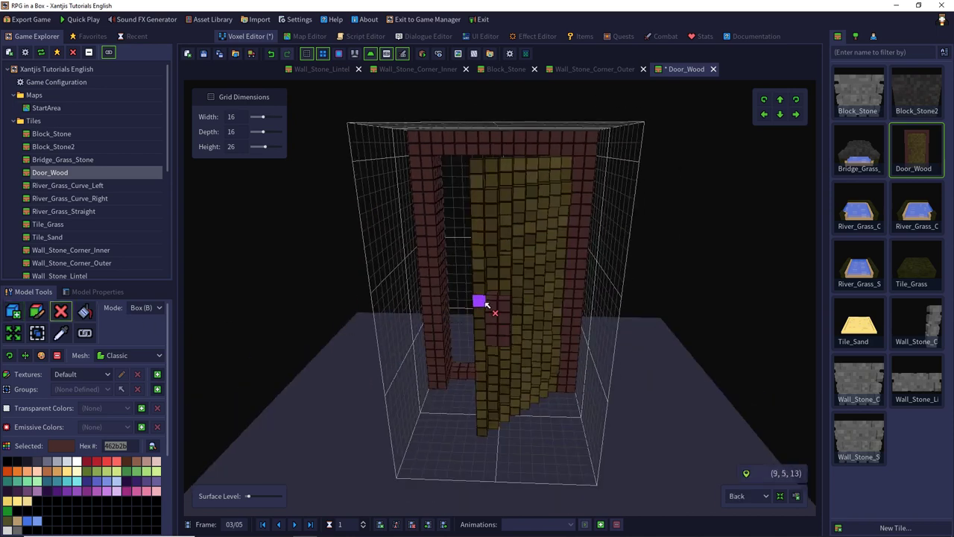
{"action": "right_click_drag", "start_coordinate": [492, 339], "coordinate": [486, 290]}
{"action": "left_click_drag", "start_coordinate": [500, 290], "coordinate": [500, 321]}
{"action": "right_click_drag", "start_coordinate": [533, 251], "coordinate": [528, 242]}
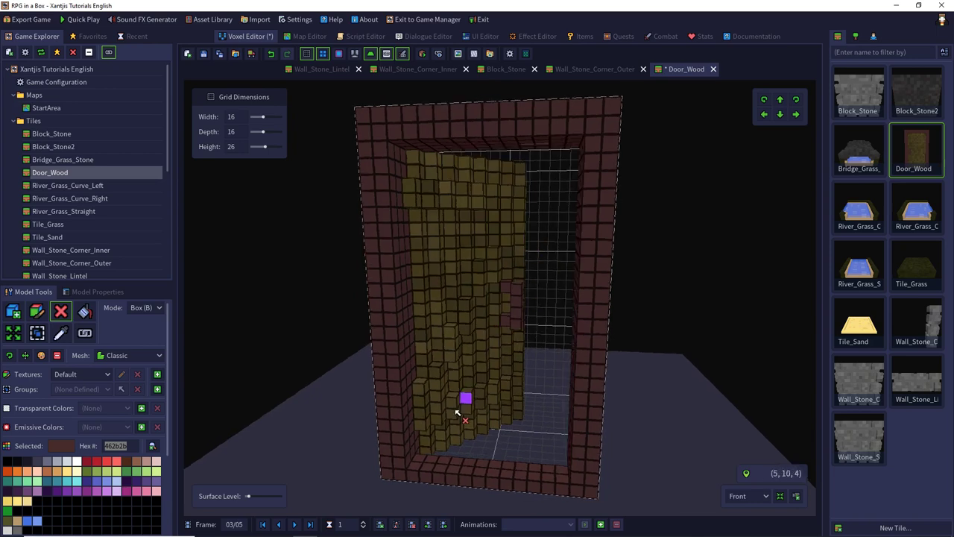
Step: In frame 4, select all of the opened panel's voxels, including crossbars and handles, and shift them one voxel toward the back
{"action": "left_click", "coordinate": [293, 525]}
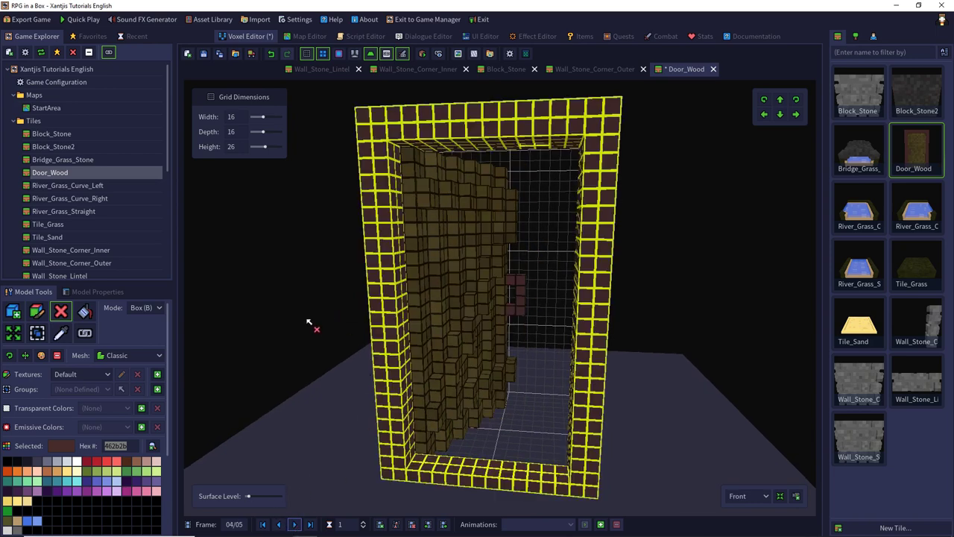
{"action": "left_click", "coordinate": [33, 335]}
{"action": "right_click_drag", "start_coordinate": [443, 202], "coordinate": [520, 167]}
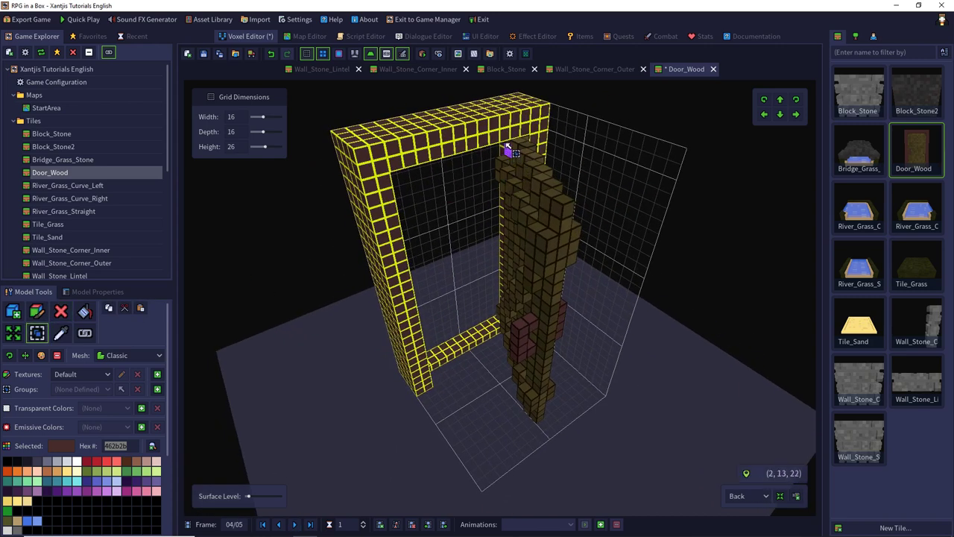
{"action": "left_click_drag", "start_coordinate": [506, 139], "coordinate": [531, 416]}
{"action": "right_click_drag", "start_coordinate": [531, 415], "coordinate": [514, 359]}
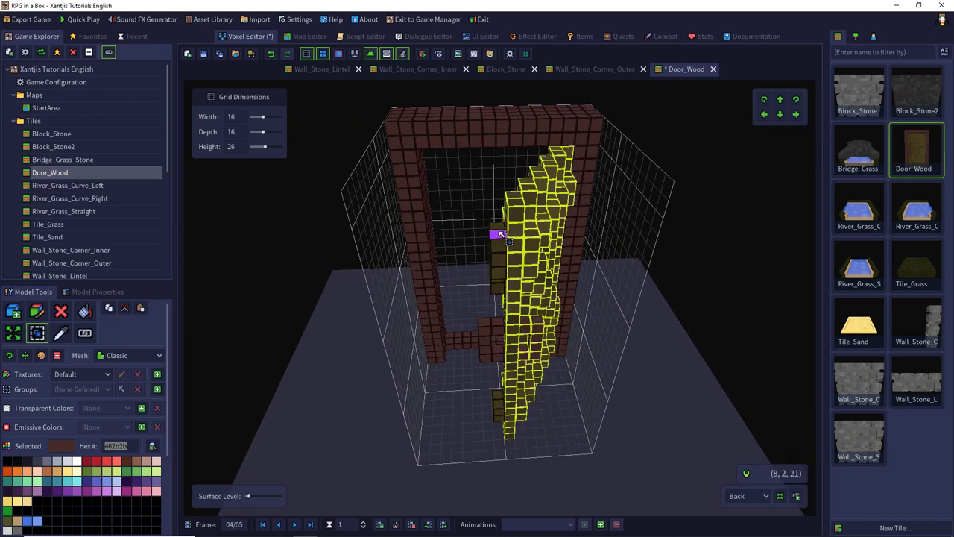
{"action": "left_click_drag", "start_coordinate": [498, 229], "coordinate": [499, 436], "text": "shift"}
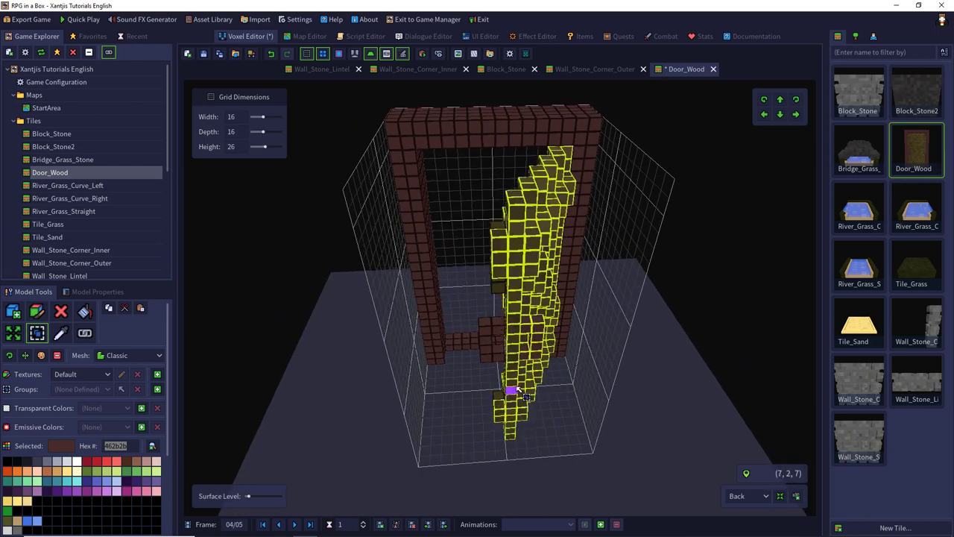
{"action": "right_click_drag", "start_coordinate": [513, 389], "coordinate": [537, 280]}
{"action": "left_click_drag", "start_coordinate": [521, 216], "coordinate": [522, 402]}
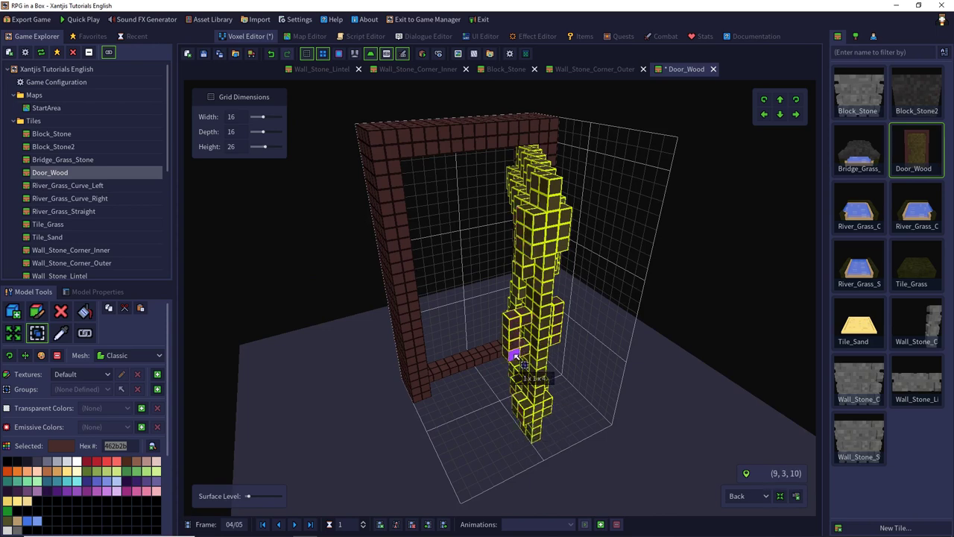
{"action": "right_click_drag", "start_coordinate": [616, 253], "coordinate": [731, 181]}
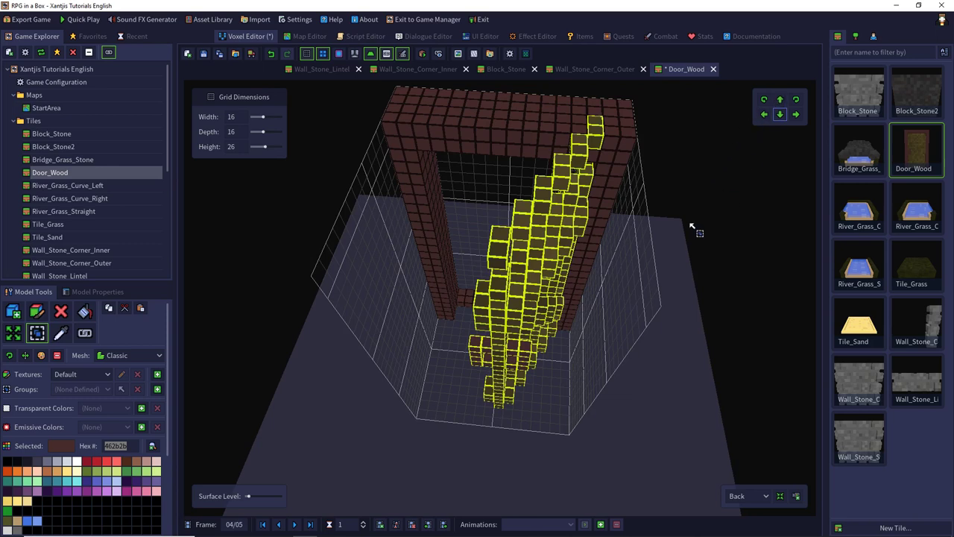
Step: Undo the last shift of the frame 4 panel and move the selected panel one voxel toward the back instead
{"action": "left_click", "coordinate": [270, 55]}
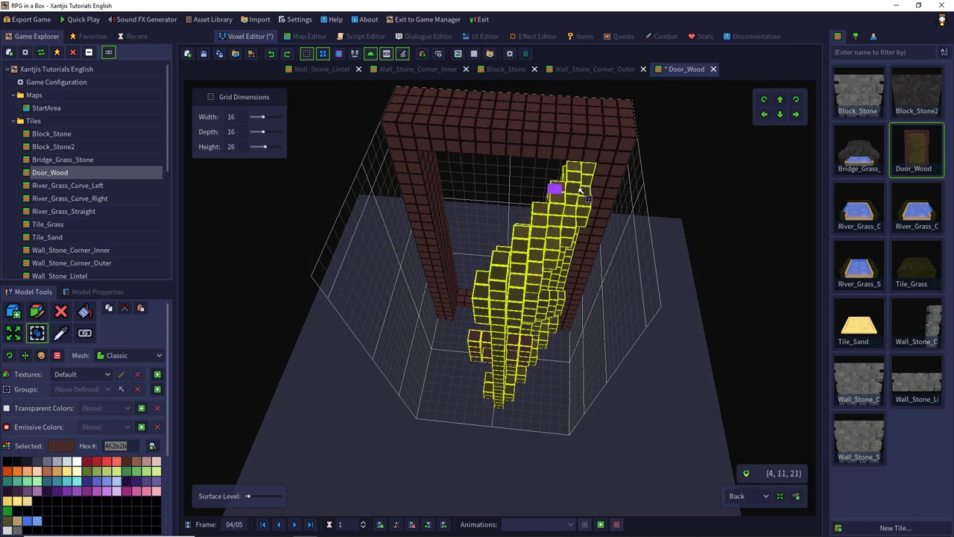
{"action": "right_click_drag", "start_coordinate": [554, 188], "coordinate": [670, 240]}
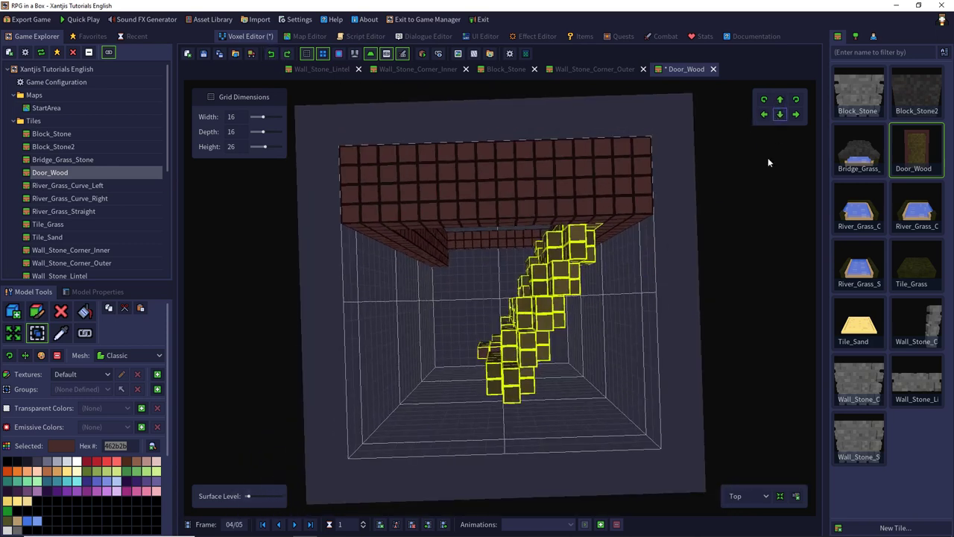
{"action": "right_click_drag", "start_coordinate": [767, 162], "coordinate": [528, 256]}
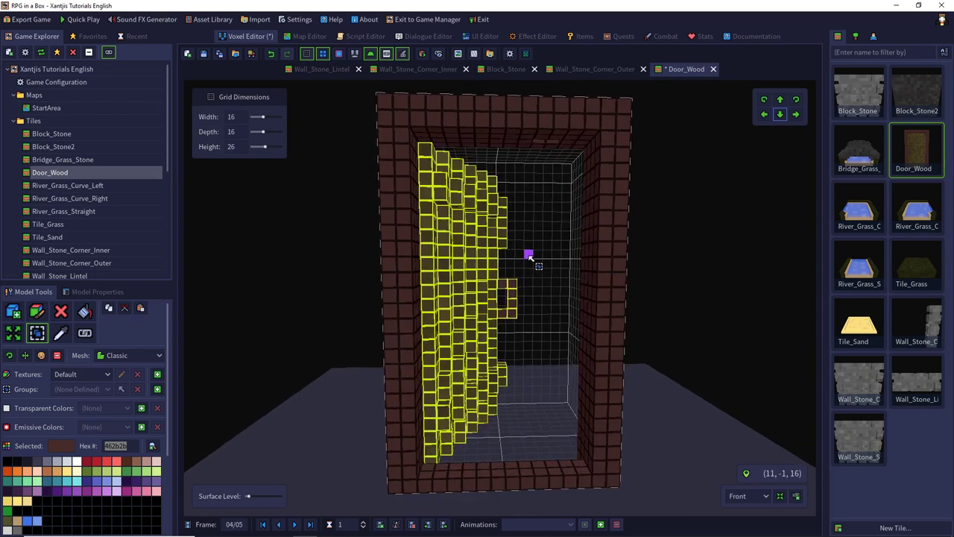
Step: In frame 5, select the whole opened panel with its crossbars and handles and shift it one voxel toward the back
{"action": "left_click", "coordinate": [298, 524]}
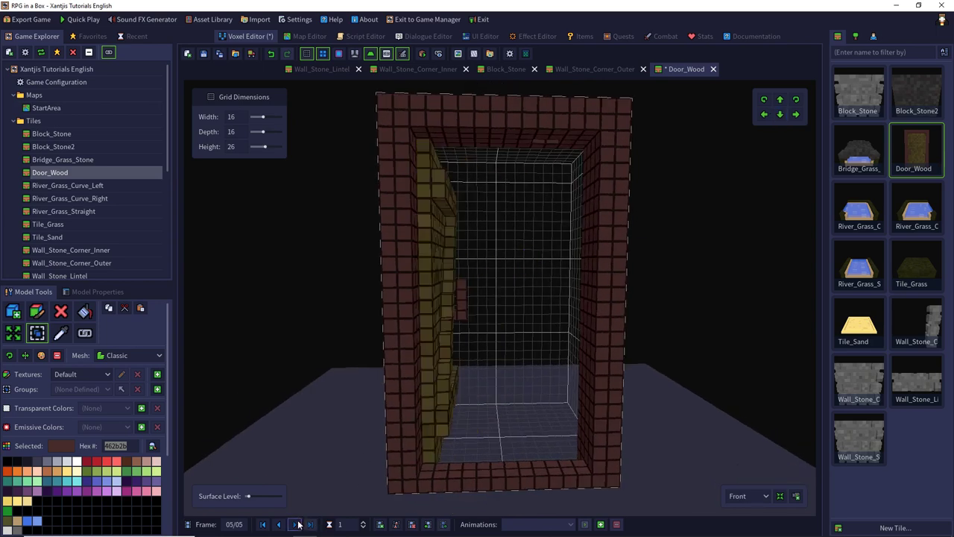
{"action": "right_click_drag", "start_coordinate": [437, 334], "coordinate": [353, 276]}
{"action": "left_click_drag", "start_coordinate": [453, 166], "coordinate": [566, 383]}
{"action": "left_click_drag", "start_coordinate": [457, 184], "coordinate": [451, 184]}
{"action": "left_click_drag", "start_coordinate": [556, 275], "coordinate": [553, 308]}
{"action": "right_click_drag", "start_coordinate": [574, 255], "coordinate": [371, 292]}
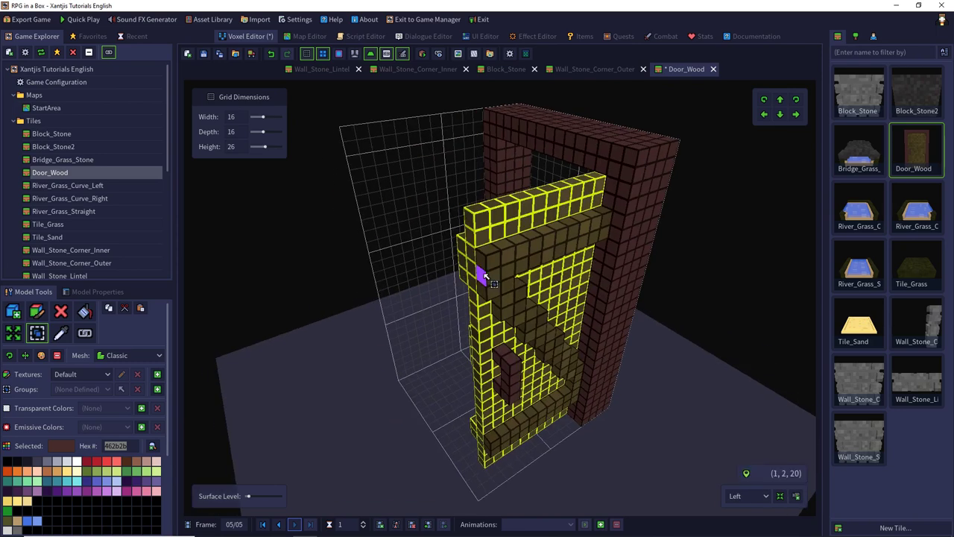
{"action": "left_click_drag", "start_coordinate": [603, 222], "coordinate": [509, 393]}
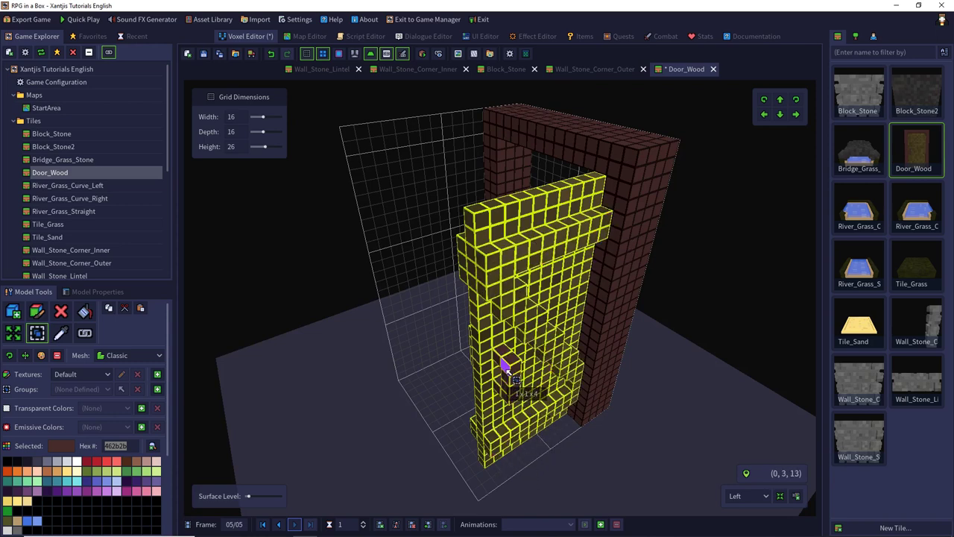
{"action": "right_click_drag", "start_coordinate": [515, 196], "coordinate": [744, 136]}
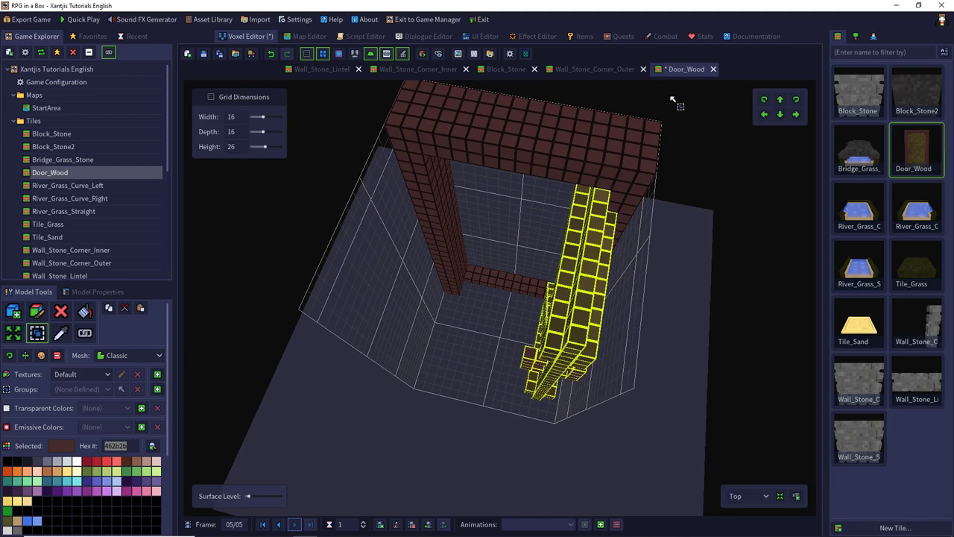
{"action": "right_click_drag", "start_coordinate": [673, 100], "coordinate": [667, 205]}
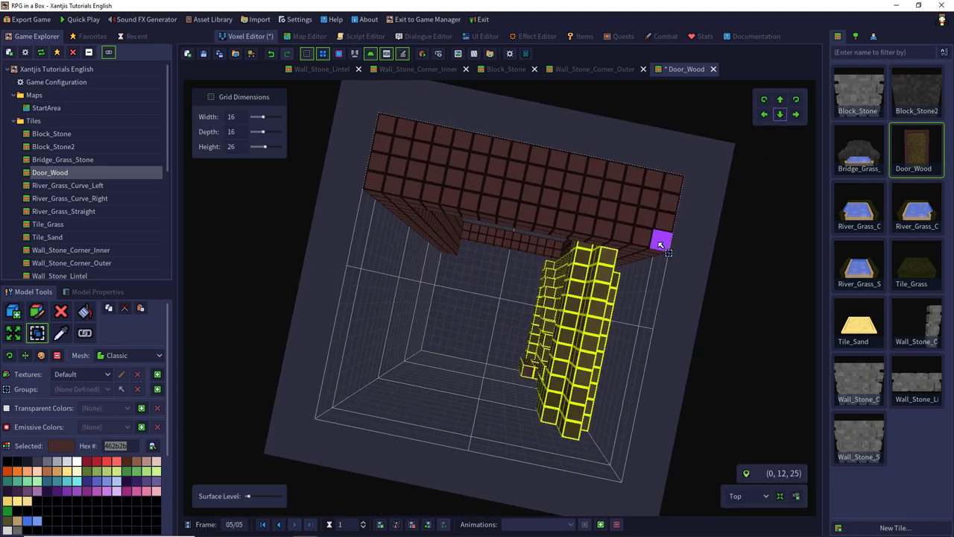
{"action": "right_click_drag", "start_coordinate": [660, 245], "coordinate": [450, 211]}
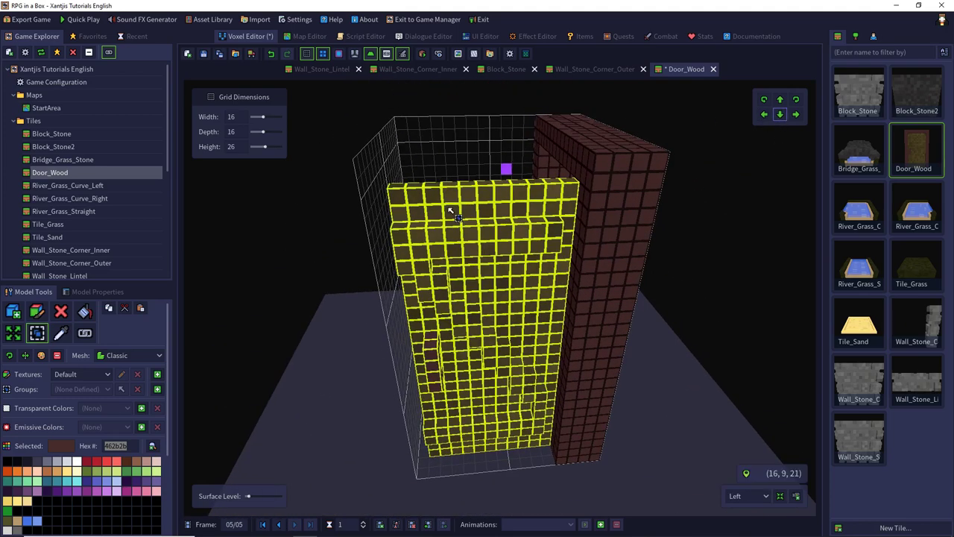
Step: Extend the frame 5 panel's crossbars to the door frame with added voxels, sampling the panel's wood colours 5b4e2c and 3d341d
{"action": "left_click", "coordinate": [62, 334]}
{"action": "left_click", "coordinate": [536, 230]}
{"action": "left_click", "coordinate": [13, 312]}
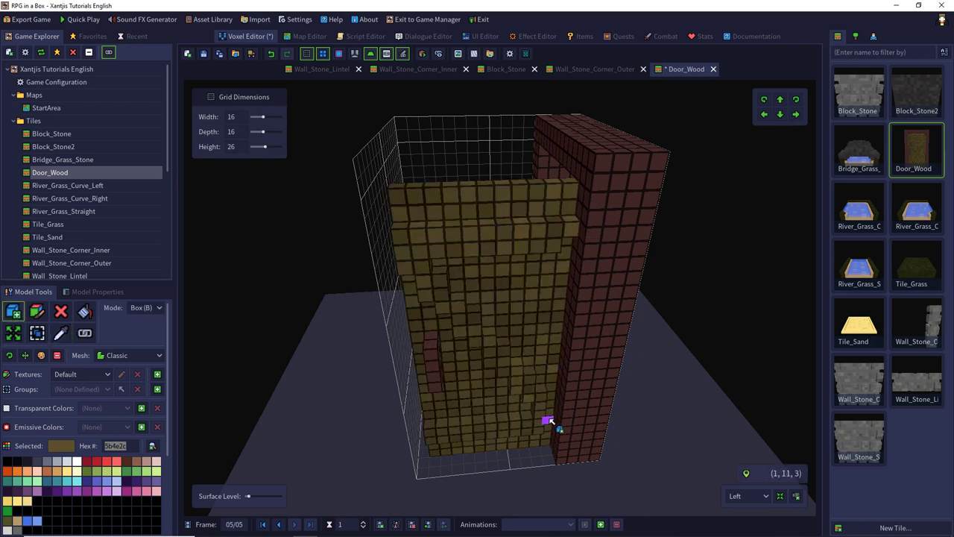
{"action": "left_click", "coordinate": [63, 334]}
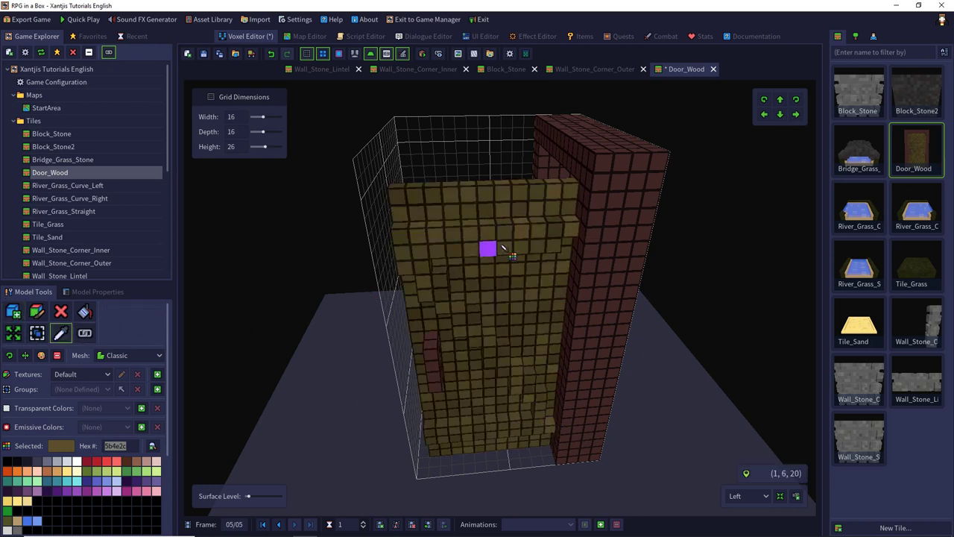
{"action": "left_click", "coordinate": [504, 283]}
{"action": "left_click", "coordinate": [18, 313]}
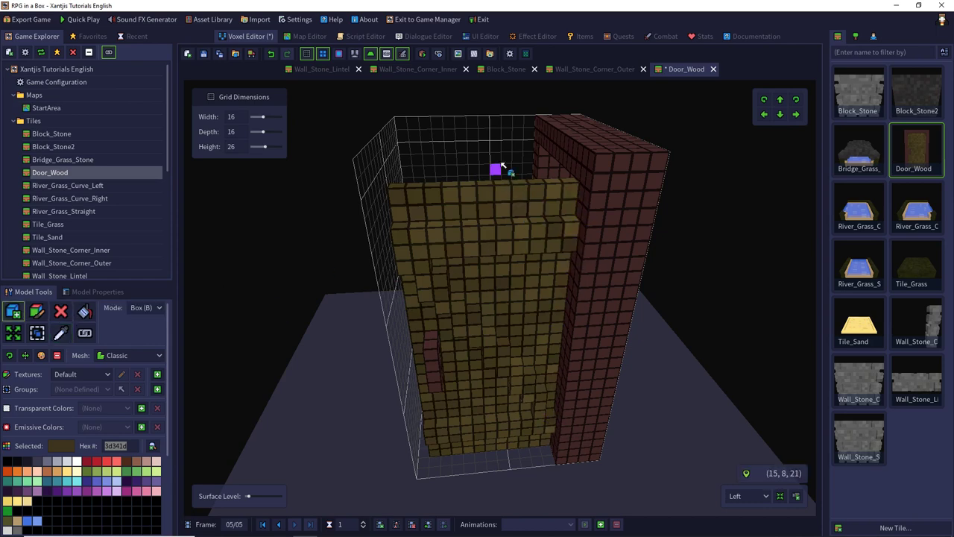
Step: Return to frame 1 and step forward through all five frames from the front to check the door's opening motion
{"action": "right_click_drag", "start_coordinate": [505, 159], "coordinate": [591, 110]}
{"action": "right_click_drag", "start_coordinate": [379, 140], "coordinate": [511, 174]}
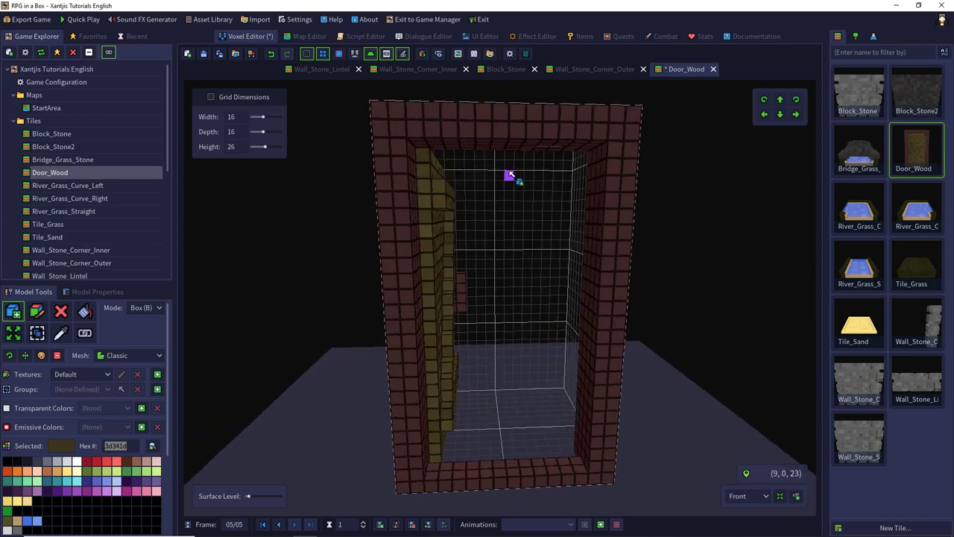
{"action": "left_click", "coordinate": [279, 525]}
{"action": "left_click", "coordinate": [278, 525]}
{"action": "left_click", "coordinate": [279, 525]}
{"action": "left_click", "coordinate": [279, 525]}
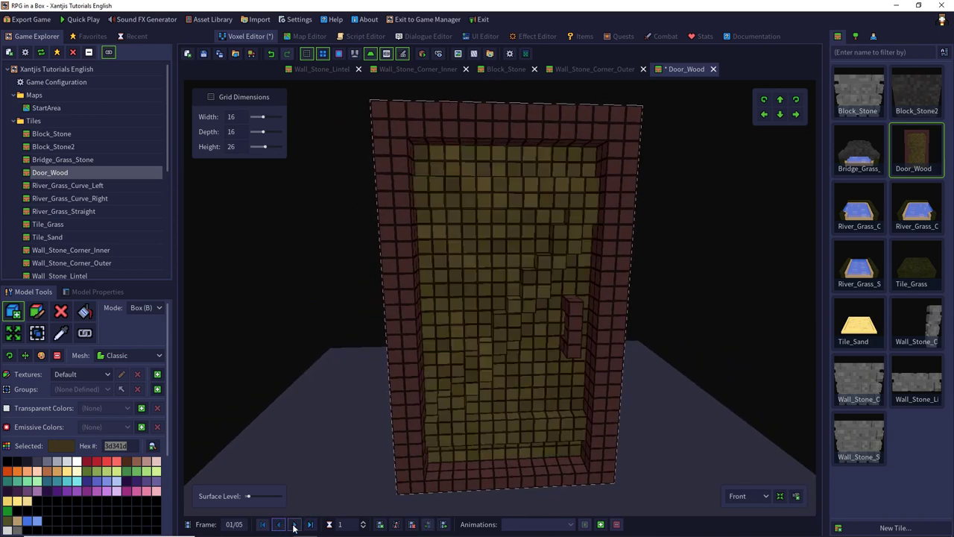
{"action": "left_click", "coordinate": [295, 524]}
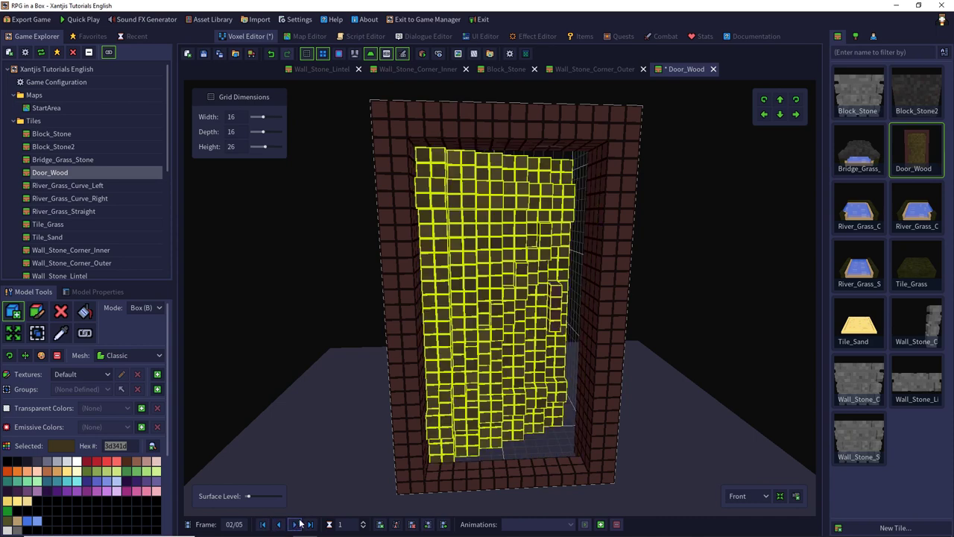
{"action": "left_click", "coordinate": [292, 527]}
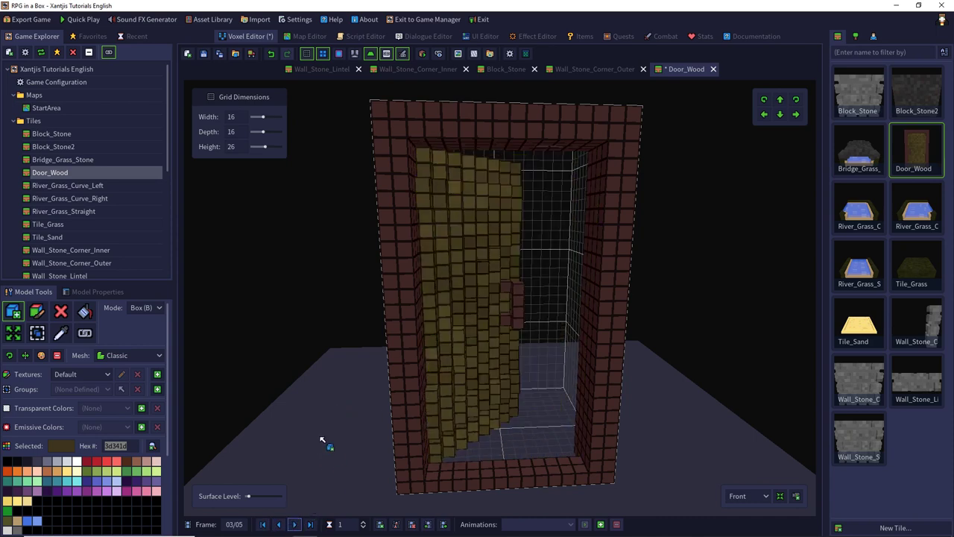
{"action": "left_click", "coordinate": [295, 526]}
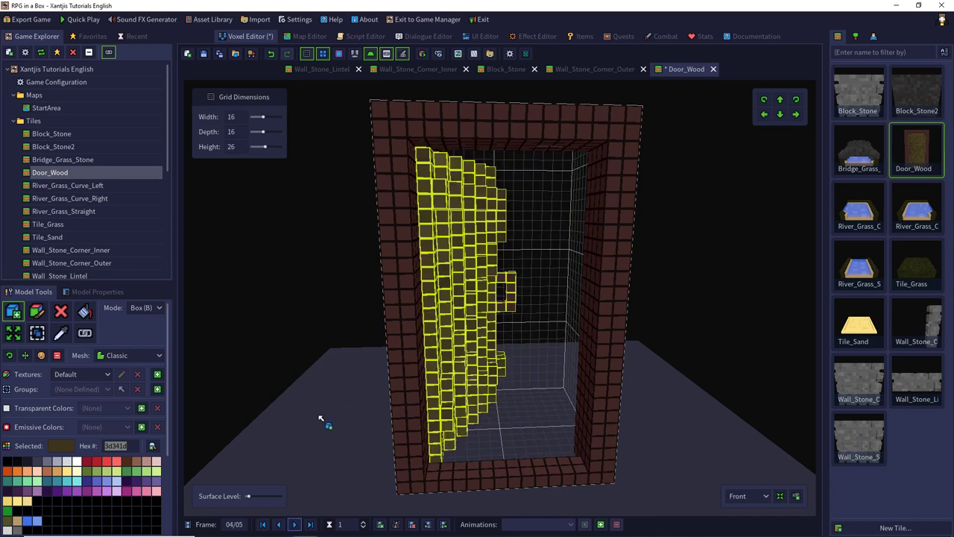
{"action": "left_click", "coordinate": [296, 526]}
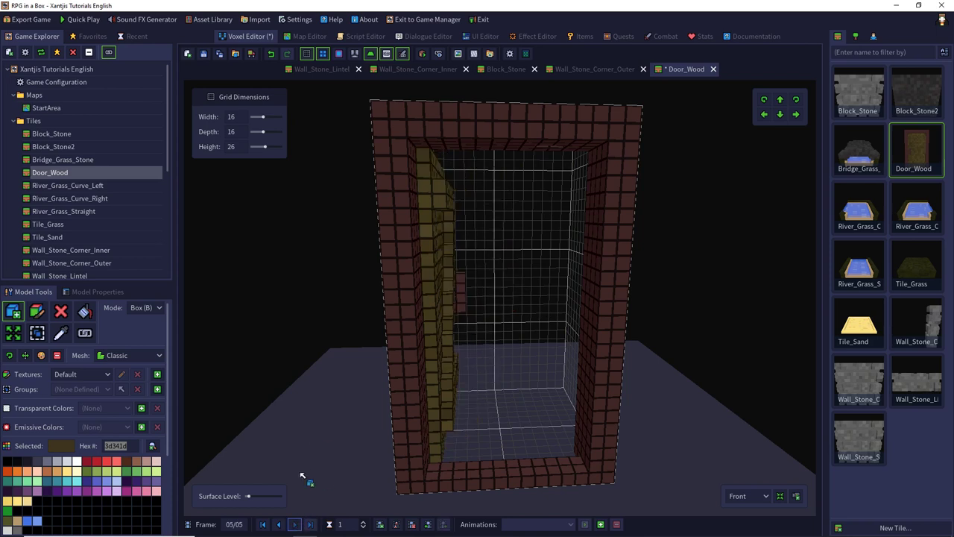
Step: Step back from frame 5 and inspect frames 1 and 2 from an angle to compare the panel's alignment in the door frame
{"action": "left_click", "coordinate": [280, 525]}
{"action": "left_click", "coordinate": [279, 525]}
{"action": "left_click", "coordinate": [280, 526]}
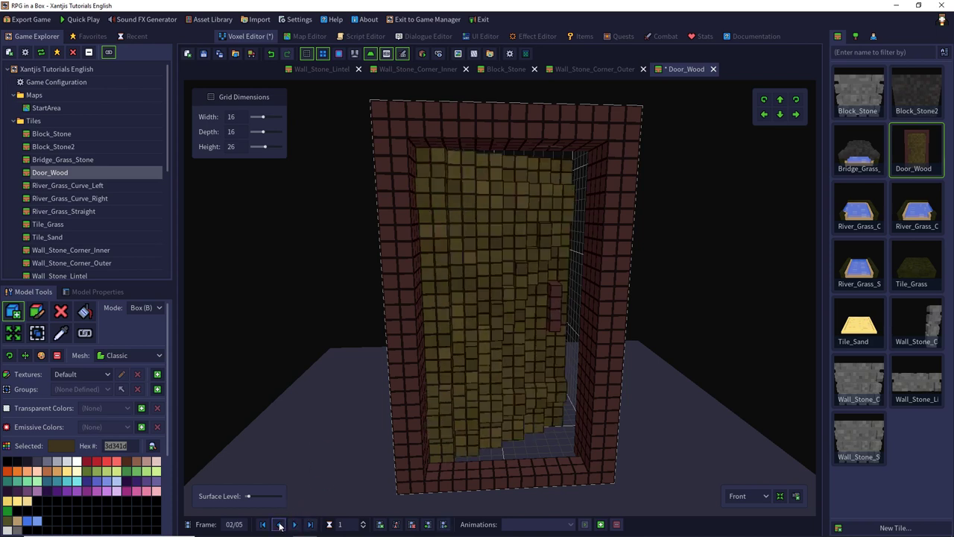
{"action": "left_click", "coordinate": [279, 526]}
{"action": "left_click", "coordinate": [293, 525]}
{"action": "right_click_drag", "start_coordinate": [320, 361], "coordinate": [307, 453]}
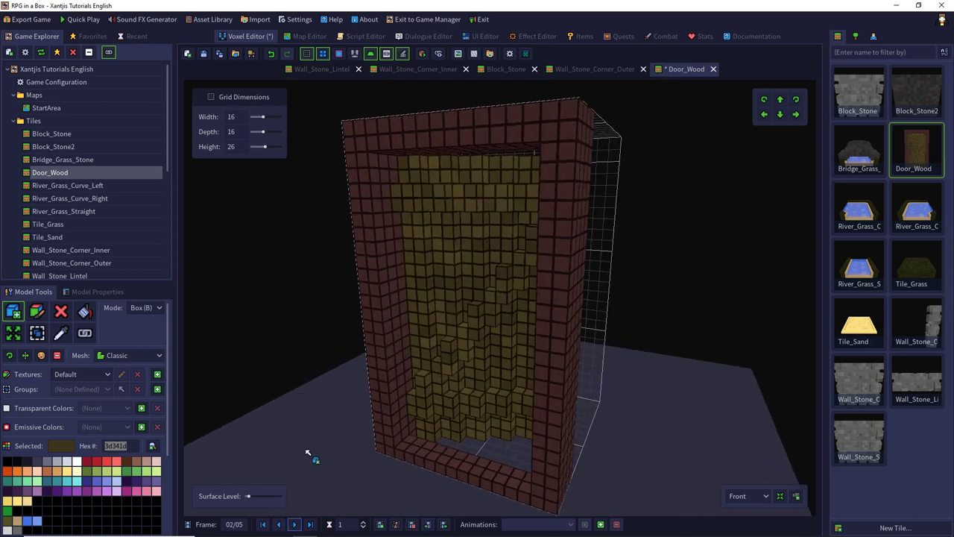
{"action": "right_click_drag", "start_coordinate": [281, 409], "coordinate": [296, 423]}
{"action": "left_click", "coordinate": [276, 525]}
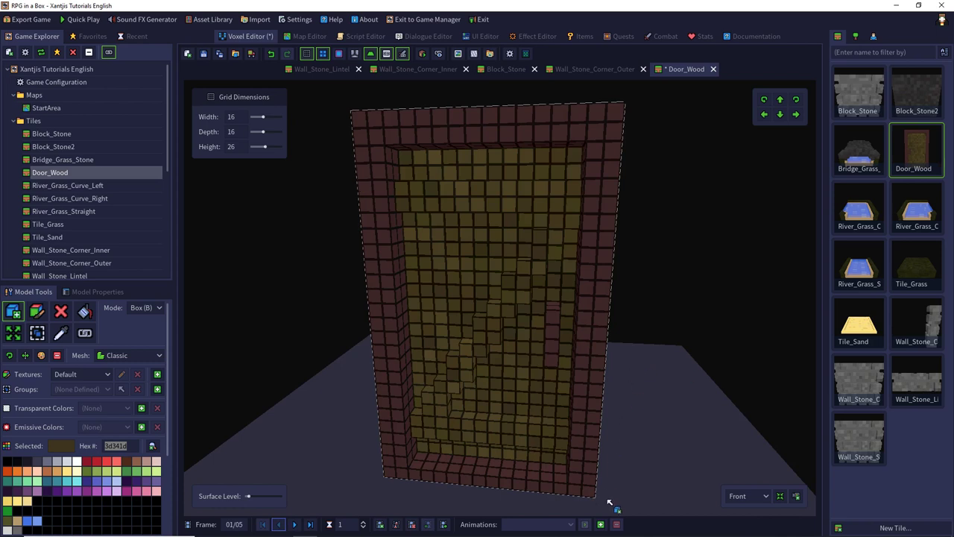
Step: Add an animation named open that runs from frame 1 to frame 5 with the type Clamp
{"action": "left_click", "coordinate": [600, 524]}
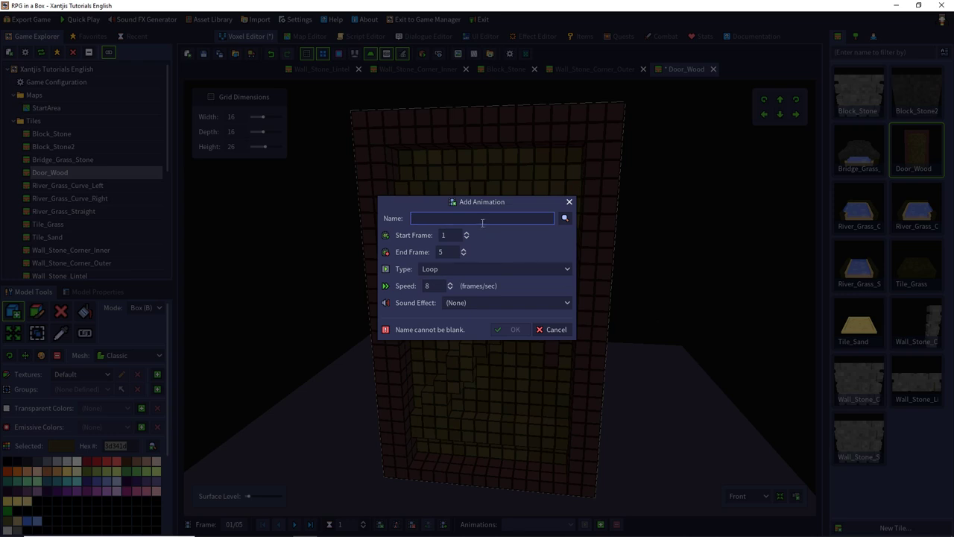
{"action": "type", "text": "open"}
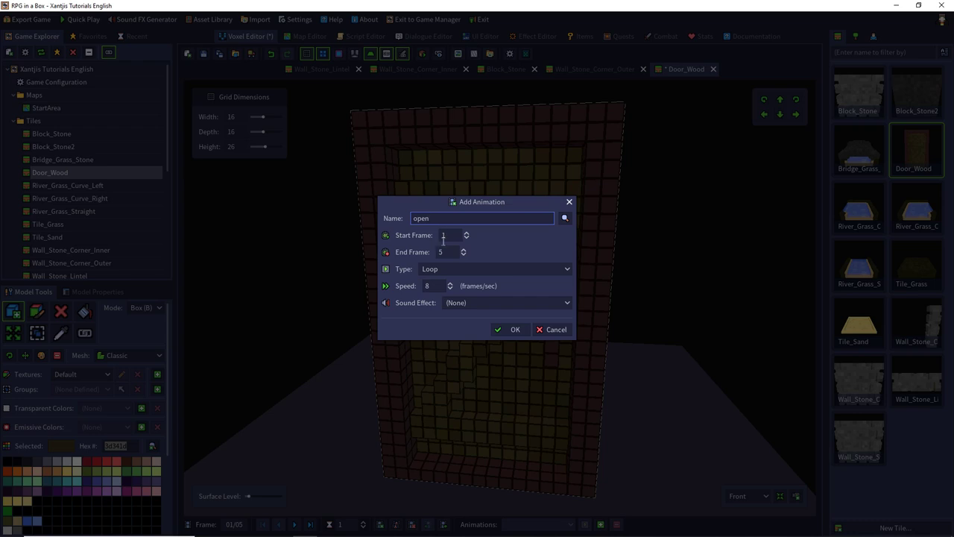
{"action": "left_click", "coordinate": [444, 267]}
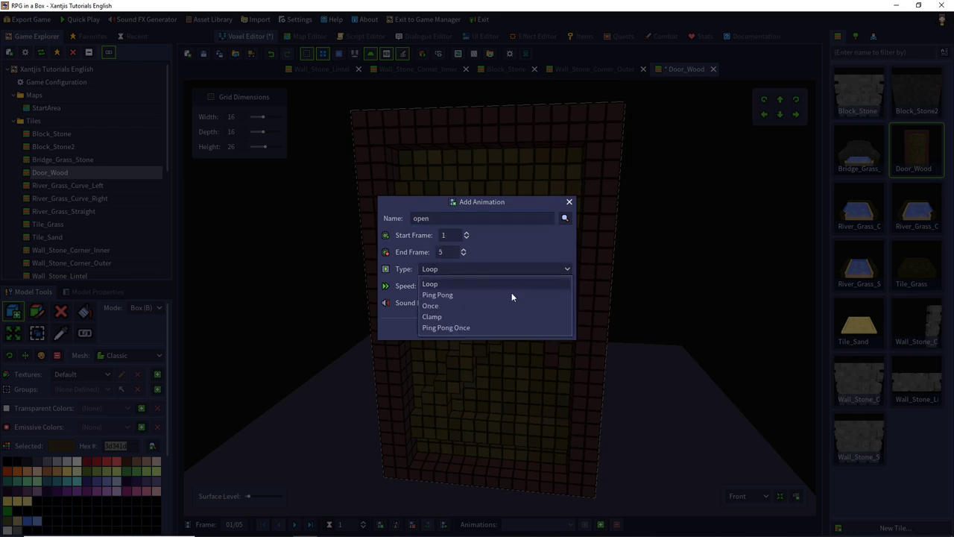
{"action": "left_click", "coordinate": [442, 316]}
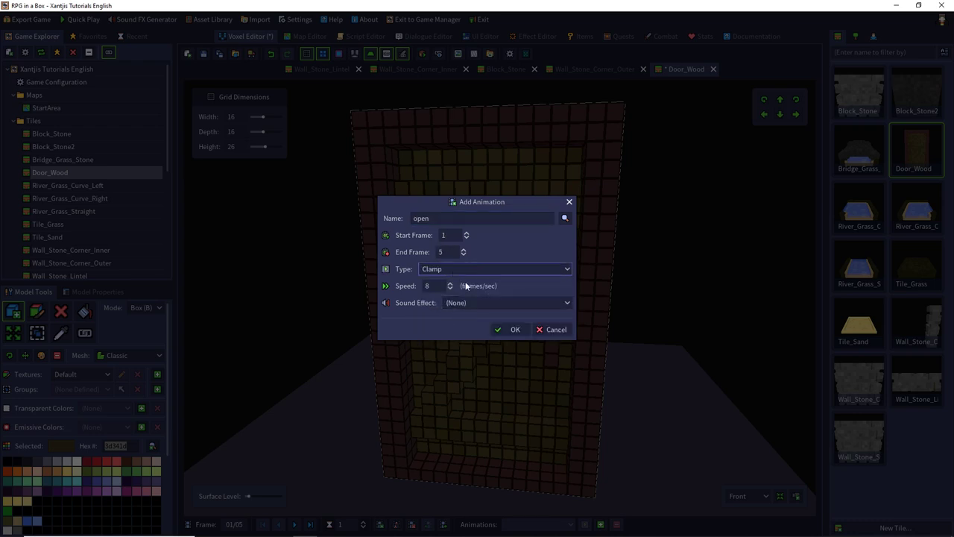
{"action": "left_click", "coordinate": [496, 329]}
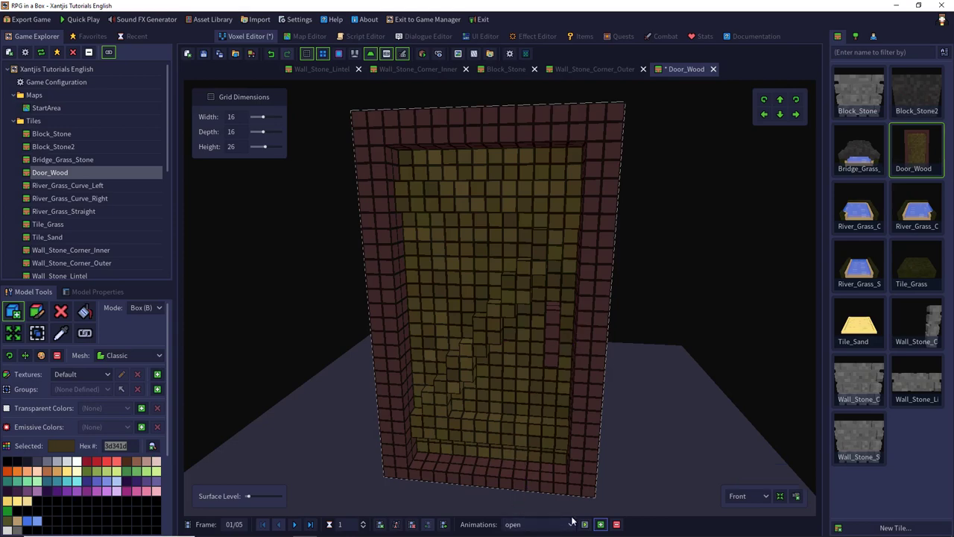
Step: Add an animation named close that runs from frame 5 to frame 1 with the type Clamp
{"action": "left_click", "coordinate": [601, 524]}
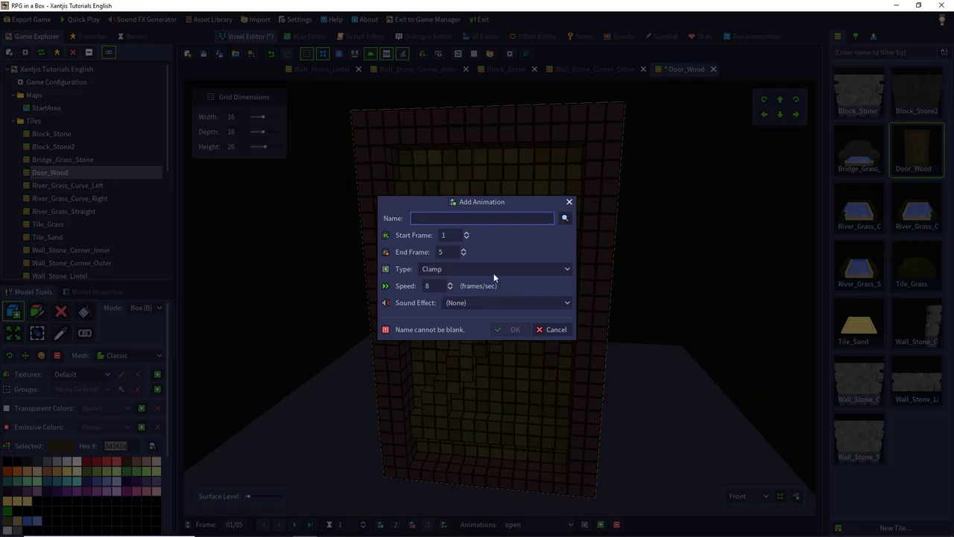
{"action": "type", "text": "close"}
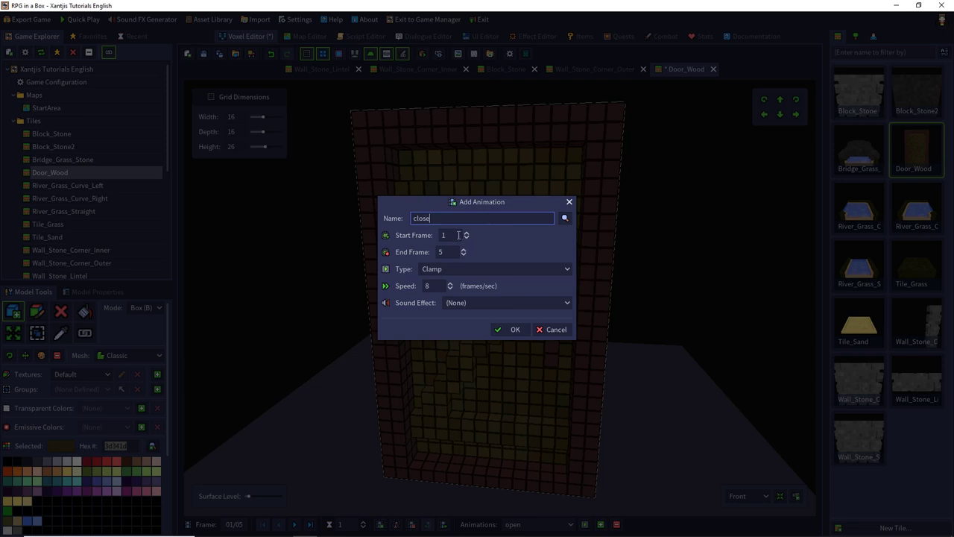
{"action": "key", "text": "Tab"}
{"action": "type", "text": "5"}
{"action": "key", "text": "Tab"}
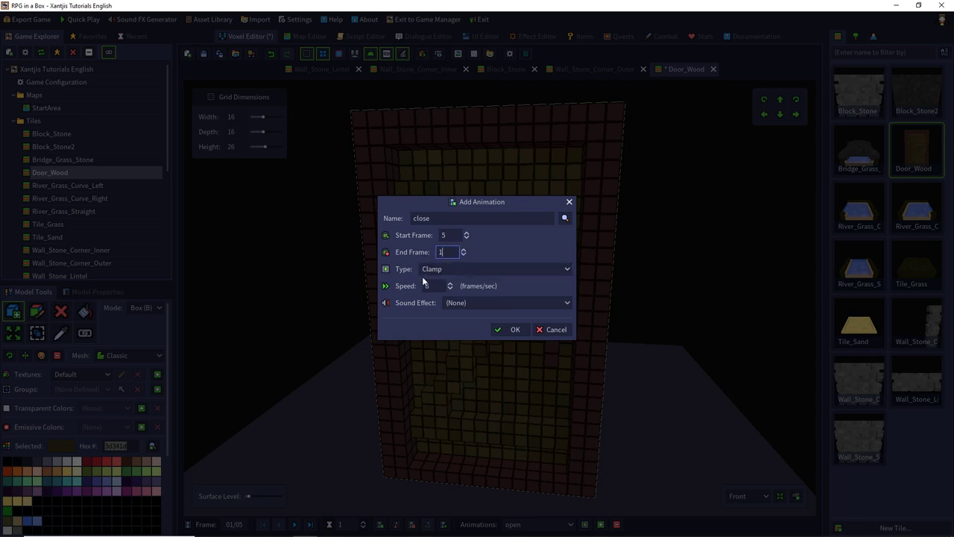
{"action": "left_click", "coordinate": [514, 330]}
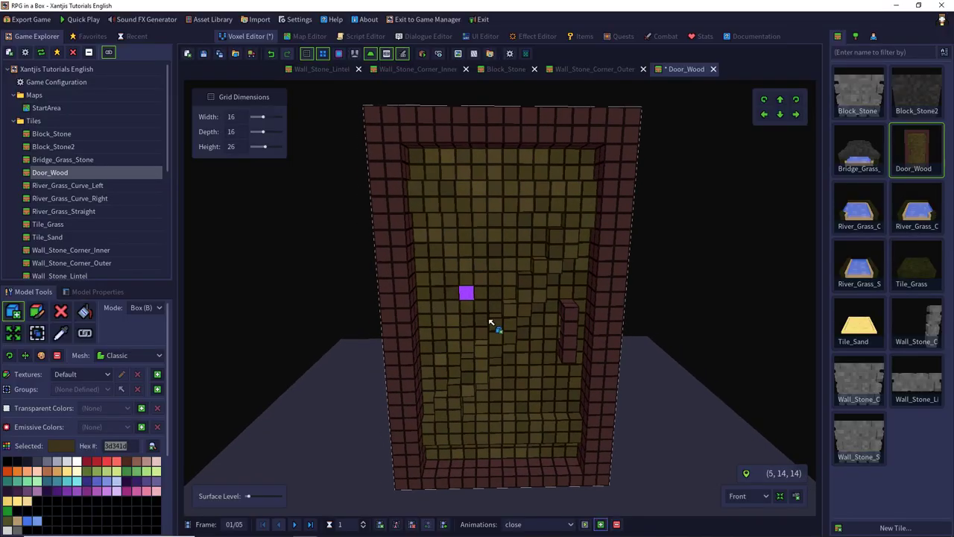
Step: Play the open animation and the close animation to preview the door's movement
{"action": "left_click", "coordinate": [572, 525]}
{"action": "left_click", "coordinate": [548, 524]}
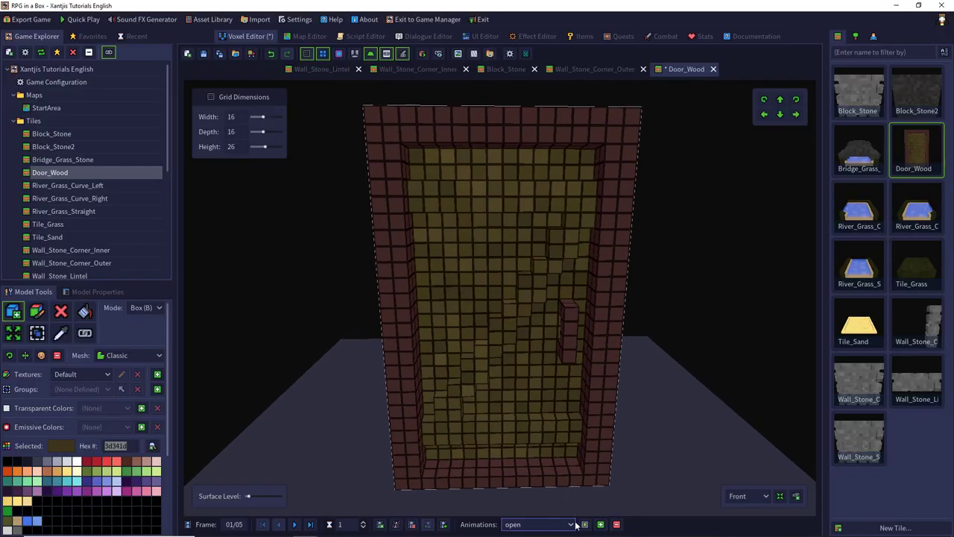
{"action": "left_click", "coordinate": [584, 525]}
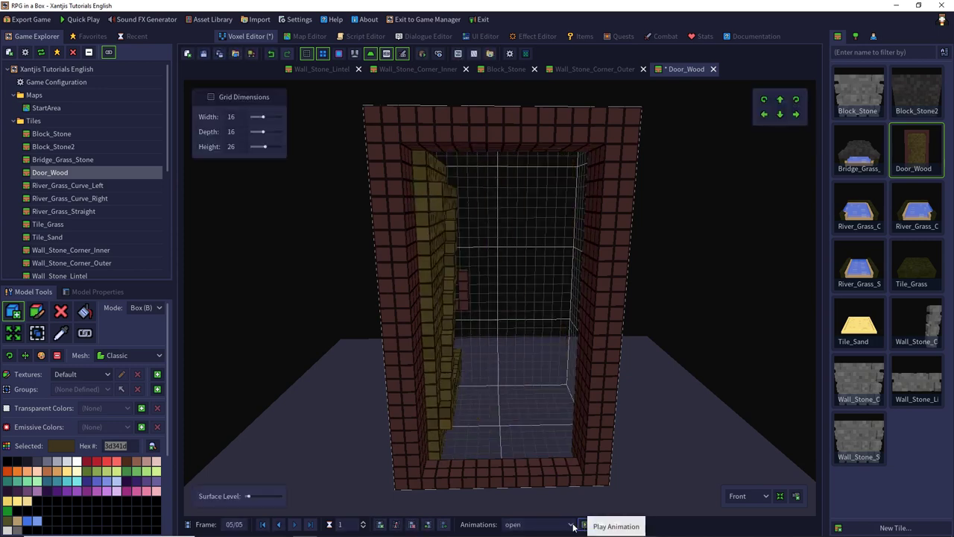
{"action": "left_click", "coordinate": [570, 525]}
{"action": "left_click", "coordinate": [552, 518]}
{"action": "left_click", "coordinate": [584, 525]}
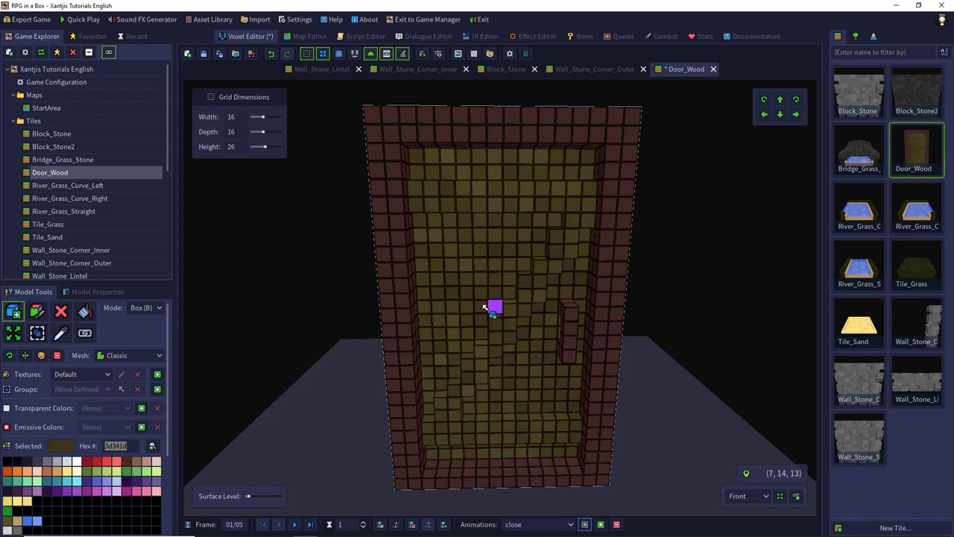
Step: Save the Door_Wood tile and close it
{"action": "left_click", "coordinate": [203, 55]}
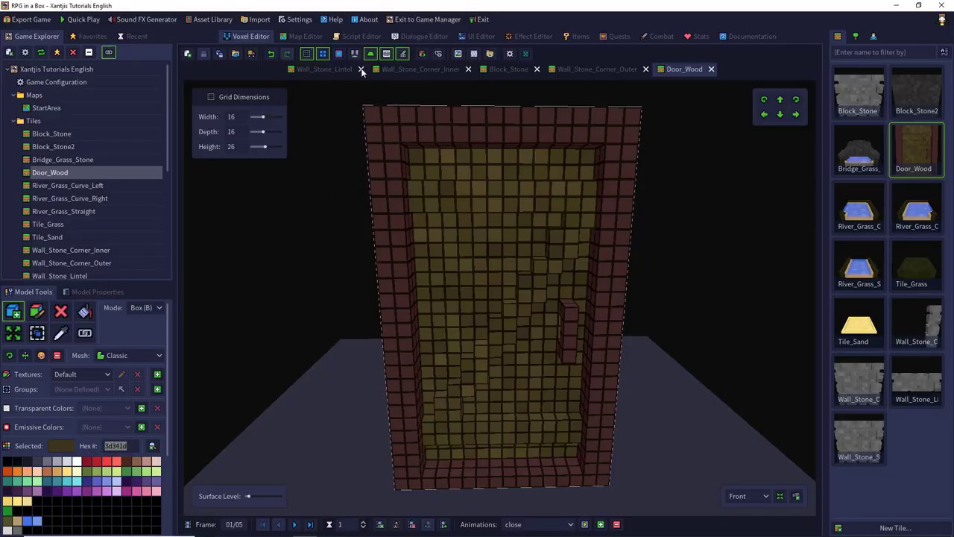
{"action": "left_click", "coordinate": [712, 70]}
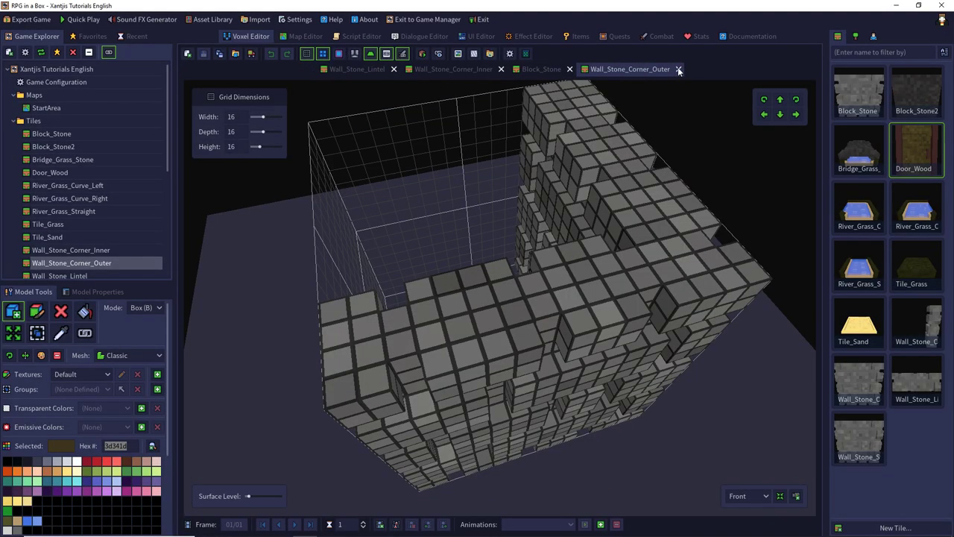
Step: Close the Wall_Stone_Corner_Outer tile and delete the low wall tile in the gateway opening on the StartArea map
{"action": "left_click", "coordinate": [678, 69]}
{"action": "left_click", "coordinate": [307, 39]}
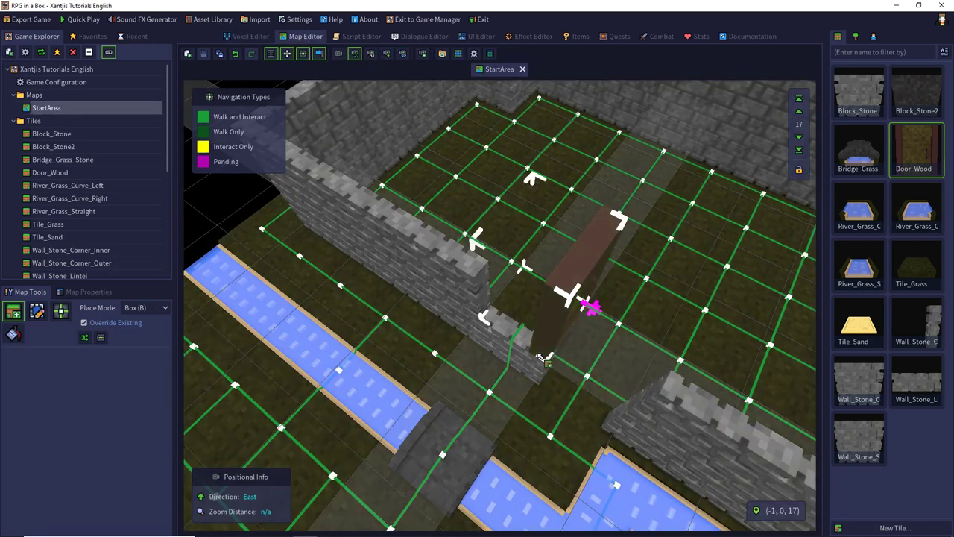
{"action": "left_click", "coordinate": [37, 311]}
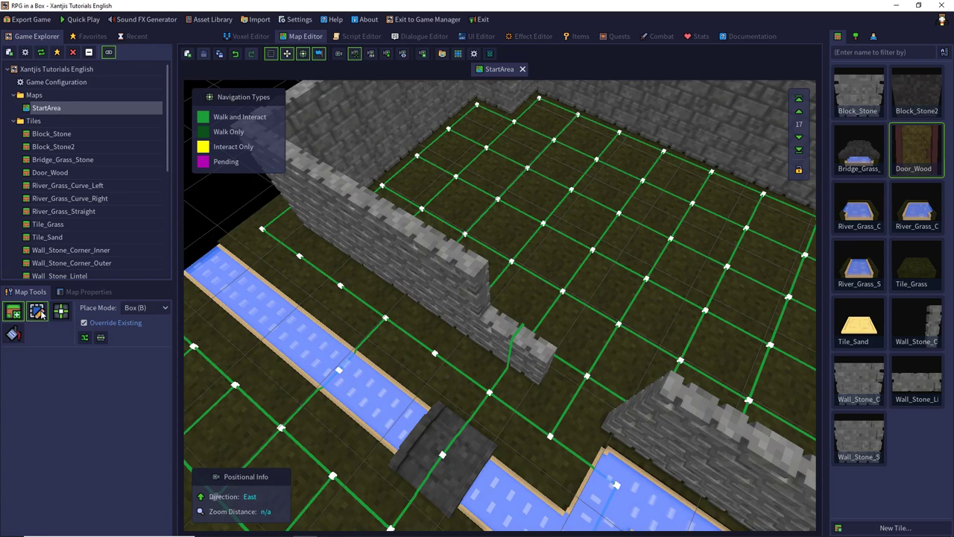
{"action": "left_click", "coordinate": [525, 368]}
{"action": "key", "text": "Delete"}
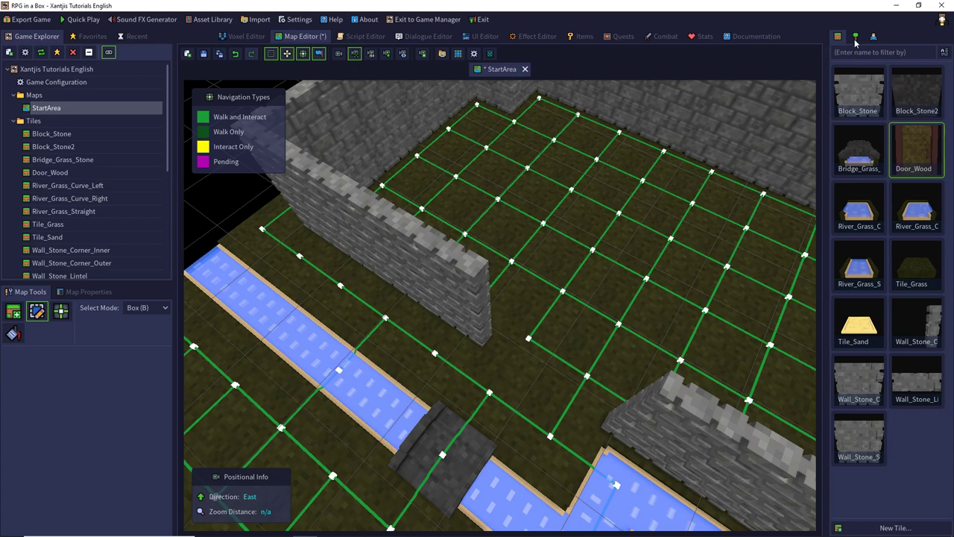
Step: Preview the Door_Wood tile in the cleared gateway opening without placing it
{"action": "left_click", "coordinate": [917, 153]}
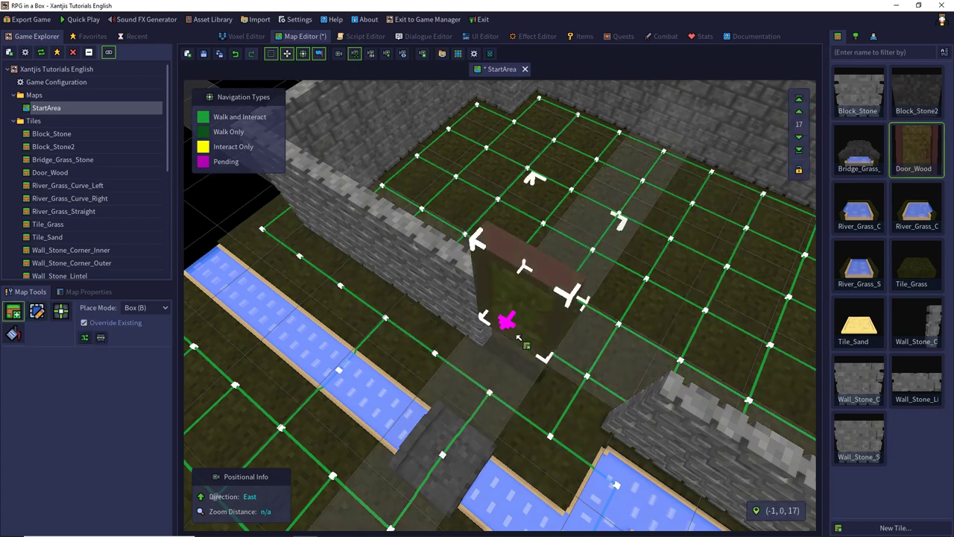
{"action": "middle_click_drag", "start_coordinate": [519, 337], "coordinate": [563, 311]}
{"action": "scroll", "coordinate": [588, 314], "scroll_direction": "down", "scroll_amount": 3}
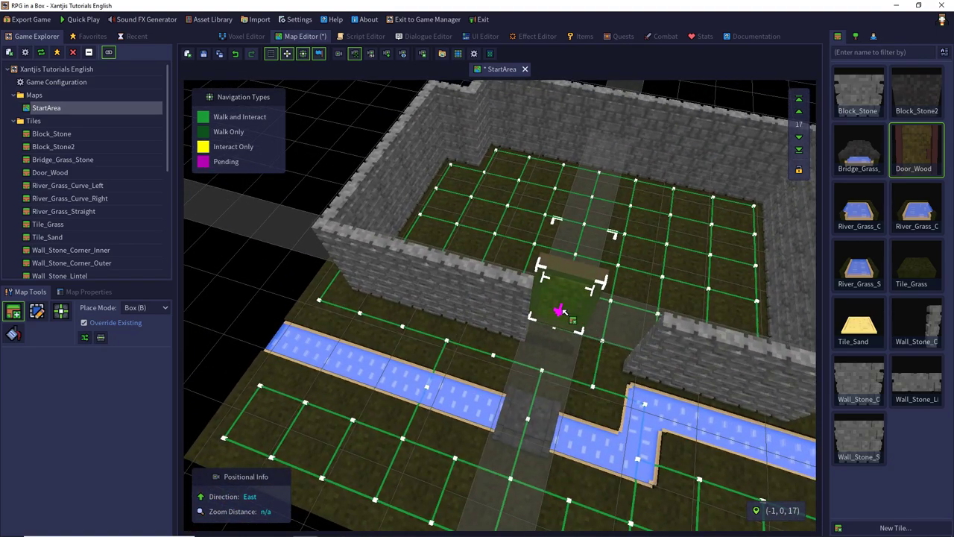
Step: Open the Door_Wood tile model and inspect it from the front and from above
{"action": "double_click", "coordinate": [915, 147]}
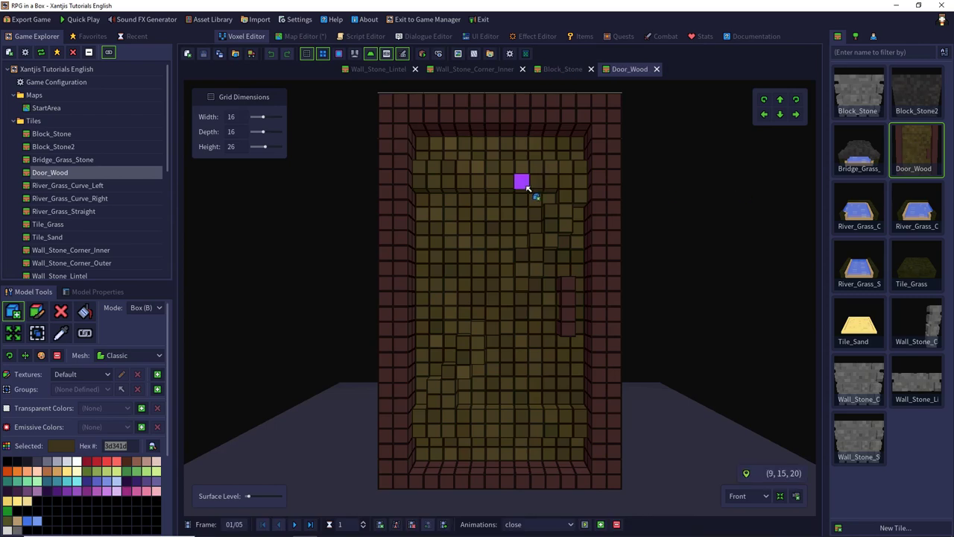
{"action": "key", "text": "ctrl+a"}
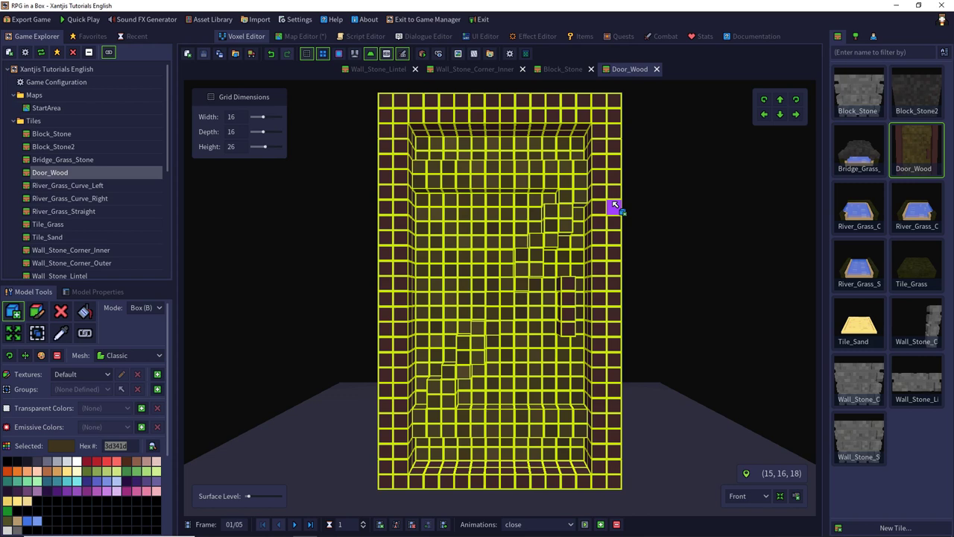
{"action": "key", "text": "Escape"}
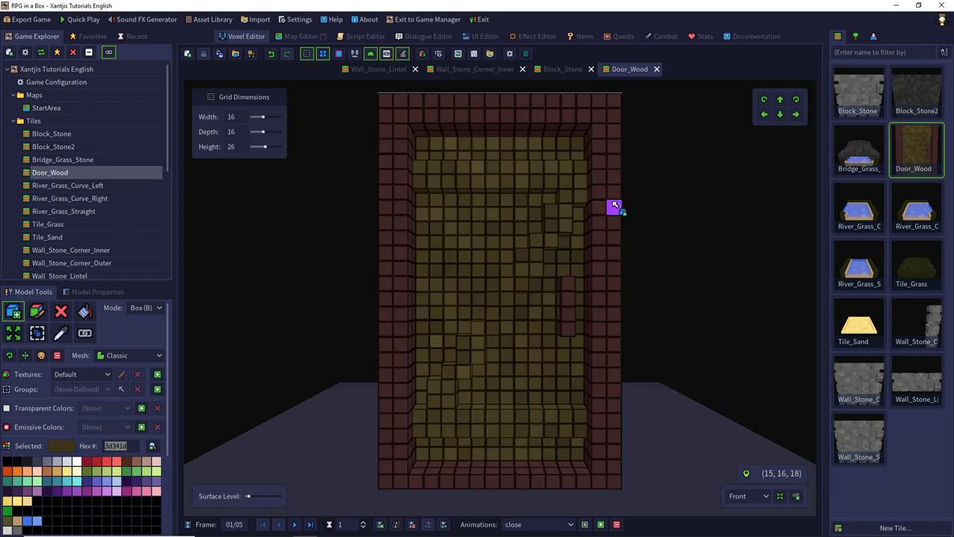
{"action": "middle_click_drag", "start_coordinate": [651, 208], "coordinate": [663, 281]}
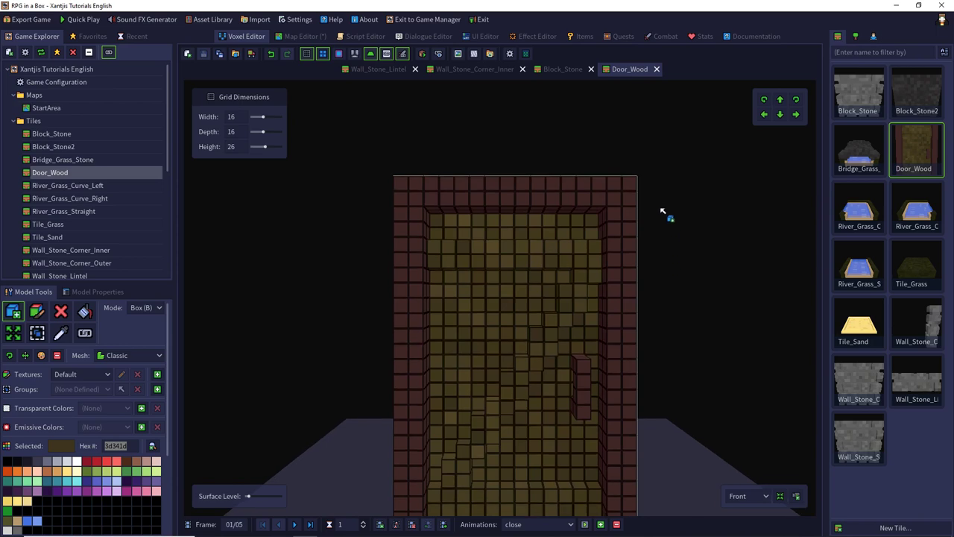
{"action": "right_click_drag", "start_coordinate": [664, 213], "coordinate": [663, 322]}
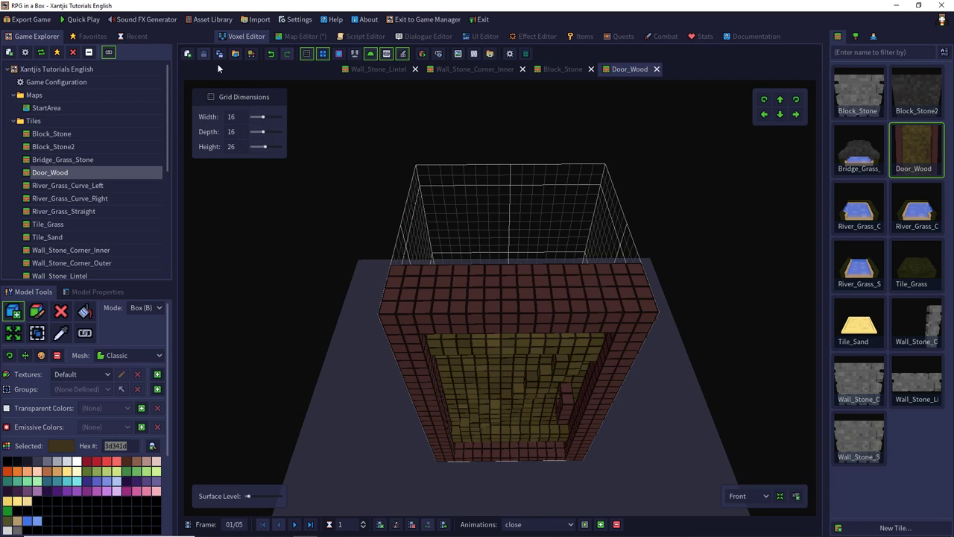
Step: Create a new Object resource named Door_Wood with a grid size of 16 x 16 x 26
{"action": "left_click", "coordinate": [187, 53]}
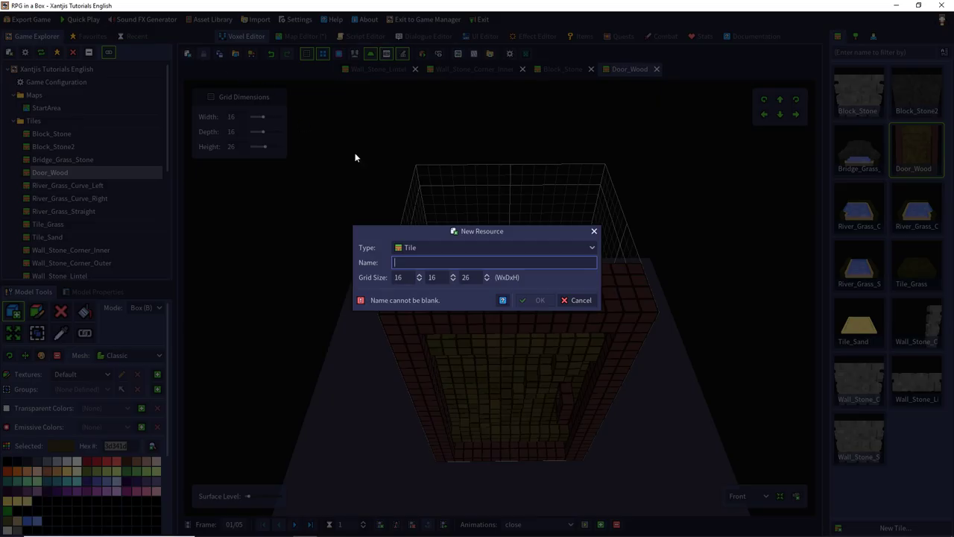
{"action": "left_click", "coordinate": [438, 248]}
{"action": "left_click", "coordinate": [434, 274]}
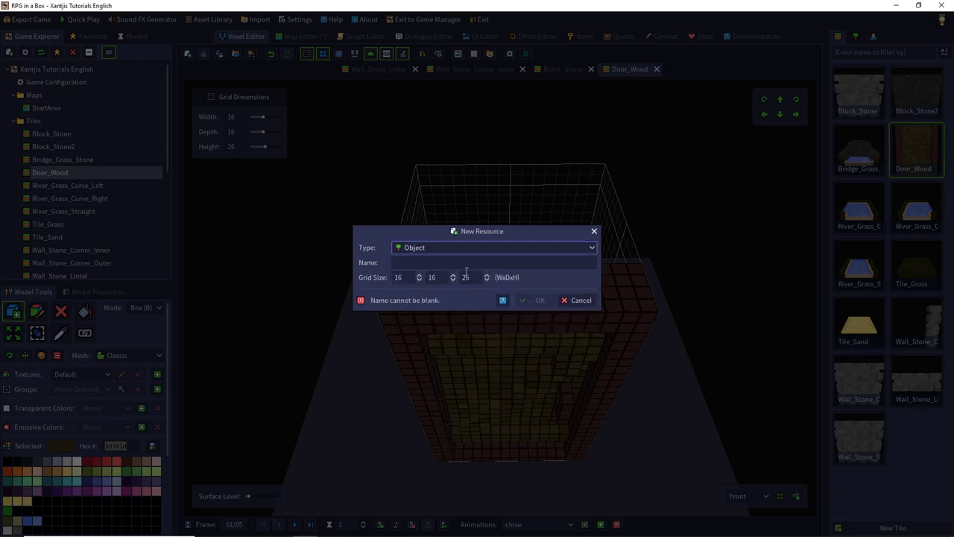
{"action": "left_click", "coordinate": [472, 263]}
{"action": "type", "text": "Door_Wood"}
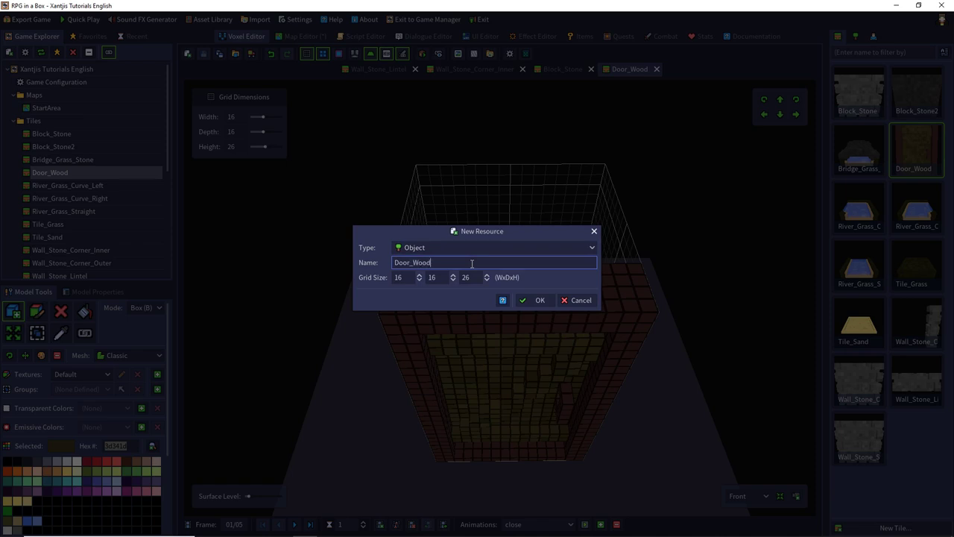
{"action": "left_click", "coordinate": [531, 300]}
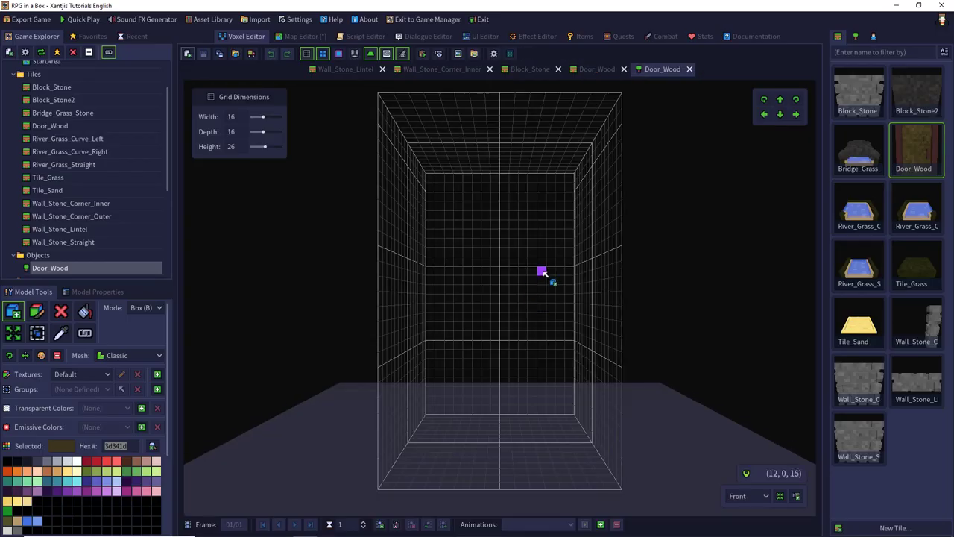
Step: Copy all voxels from frame 1 of the Door_Wood tile into the empty Door_Wood object
{"action": "double_click", "coordinate": [909, 154]}
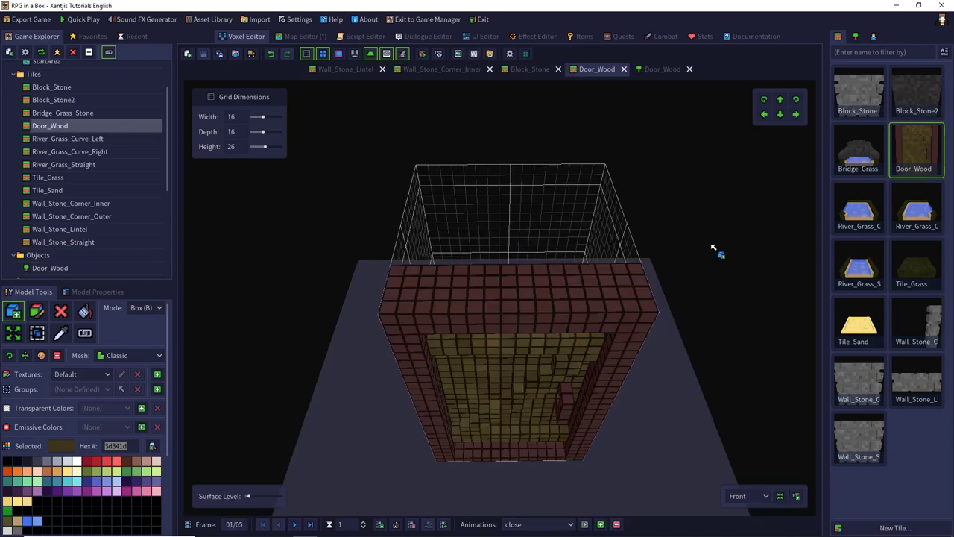
{"action": "key", "text": "ctrl+a"}
{"action": "key", "text": "ctrl+c"}
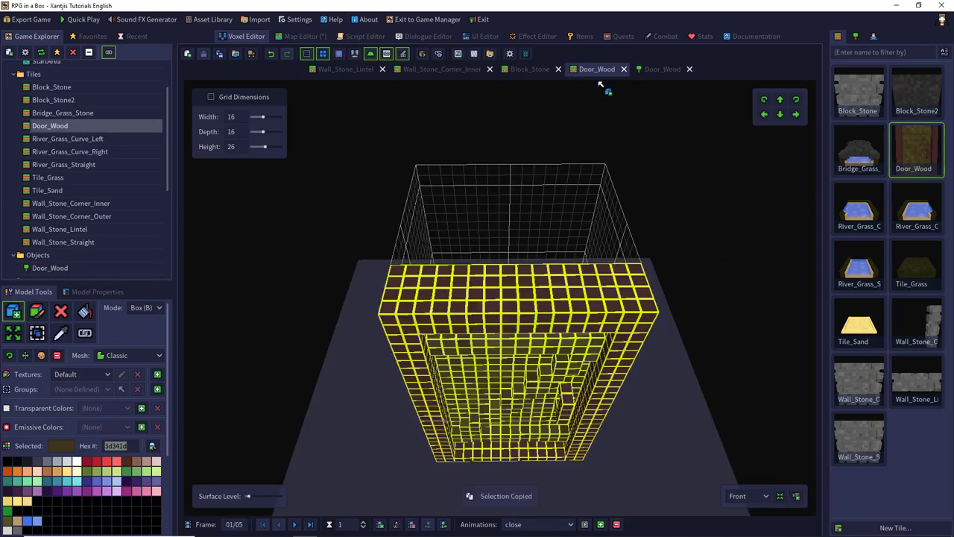
{"action": "left_click", "coordinate": [649, 68]}
{"action": "key", "text": "ctrl+v"}
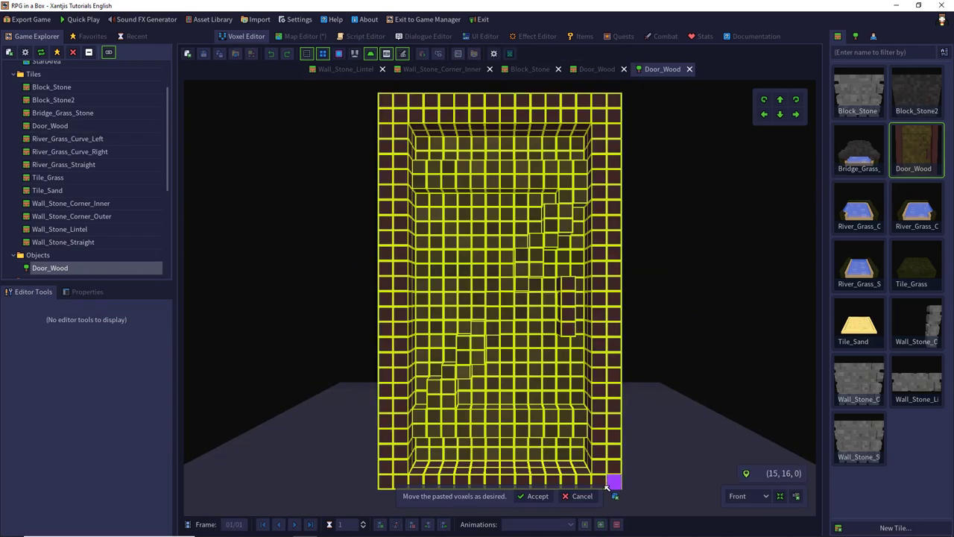
{"action": "left_click", "coordinate": [534, 496]}
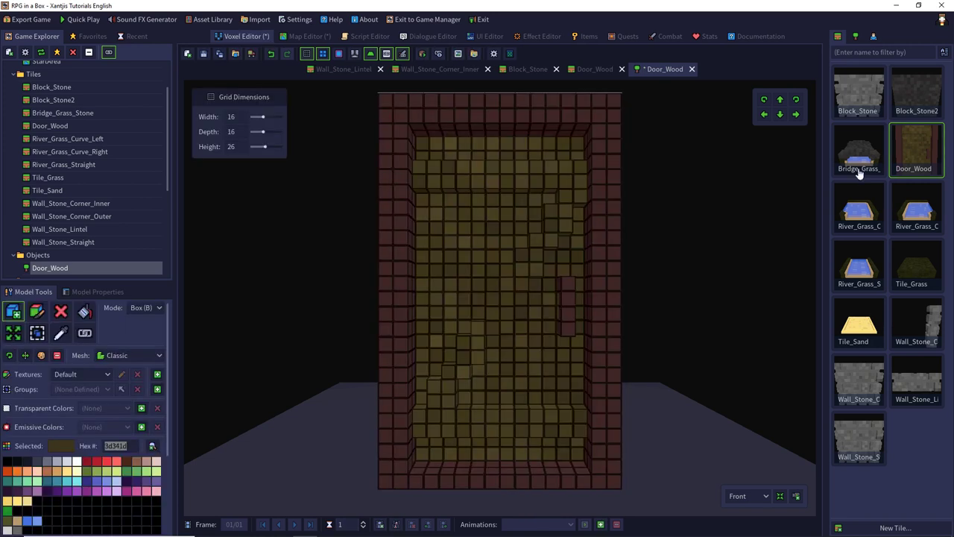
Step: Add a second frame to the Door_Wood object and paste in the voxels from the tile's frame 2
{"action": "left_click", "coordinate": [596, 69]}
{"action": "left_click", "coordinate": [293, 524]}
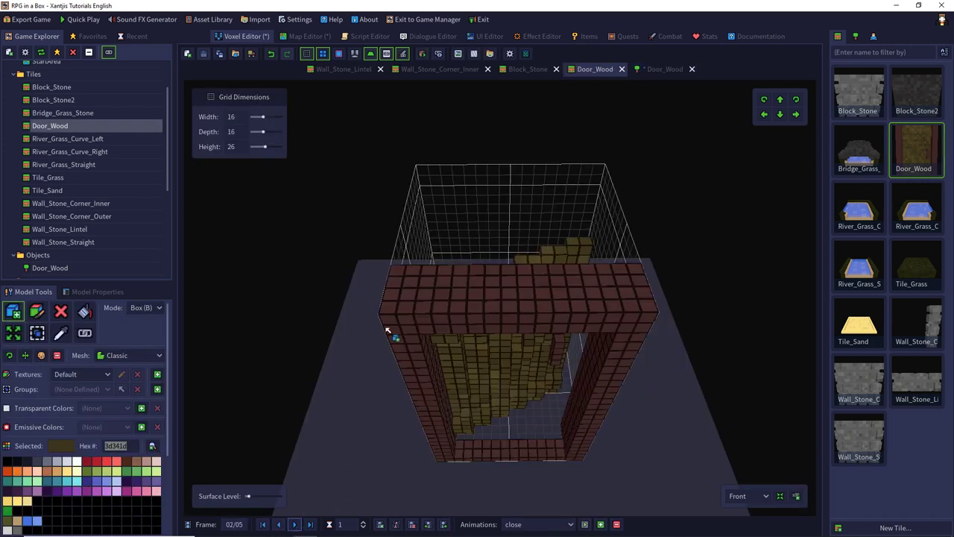
{"action": "left_click", "coordinate": [663, 69]}
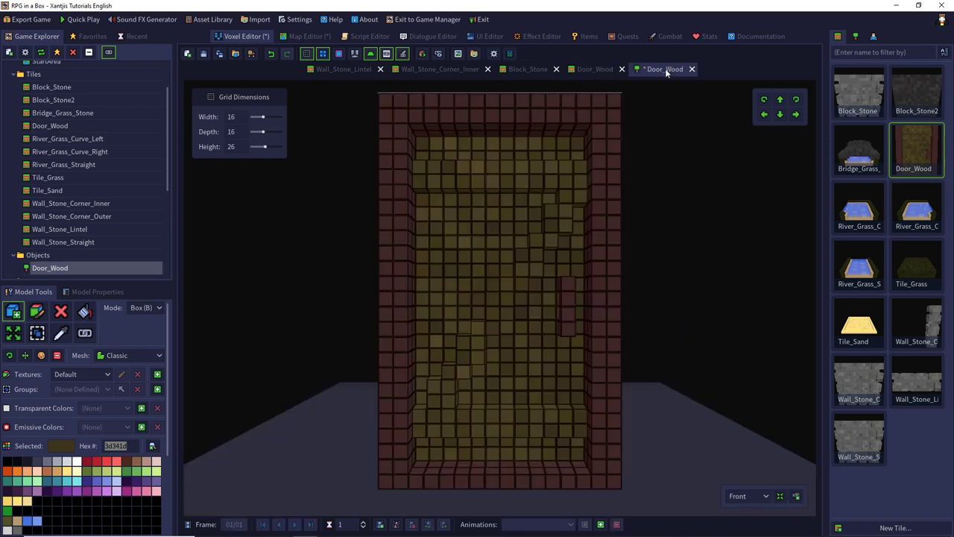
{"action": "left_click", "coordinate": [395, 524]}
{"action": "key", "text": "ctrl+v"}
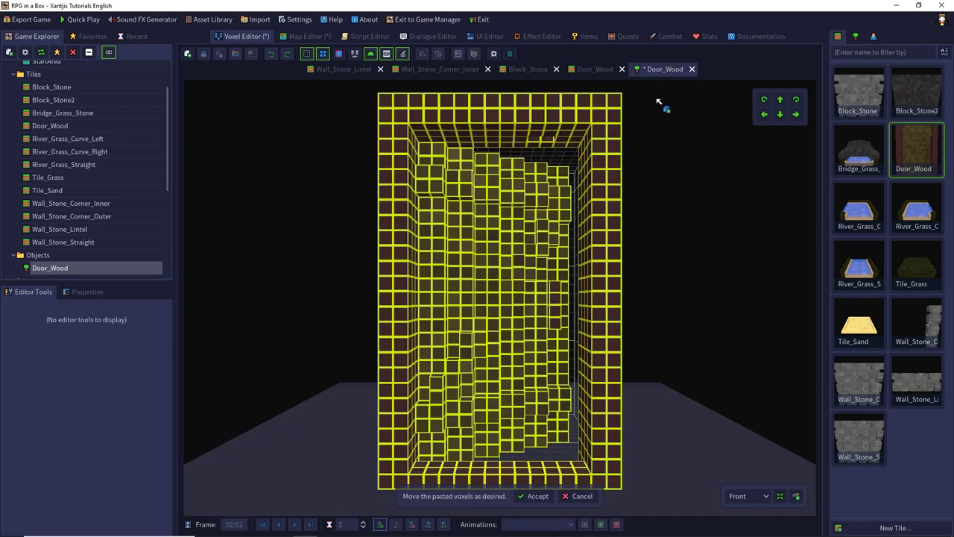
{"action": "left_click", "coordinate": [533, 495]}
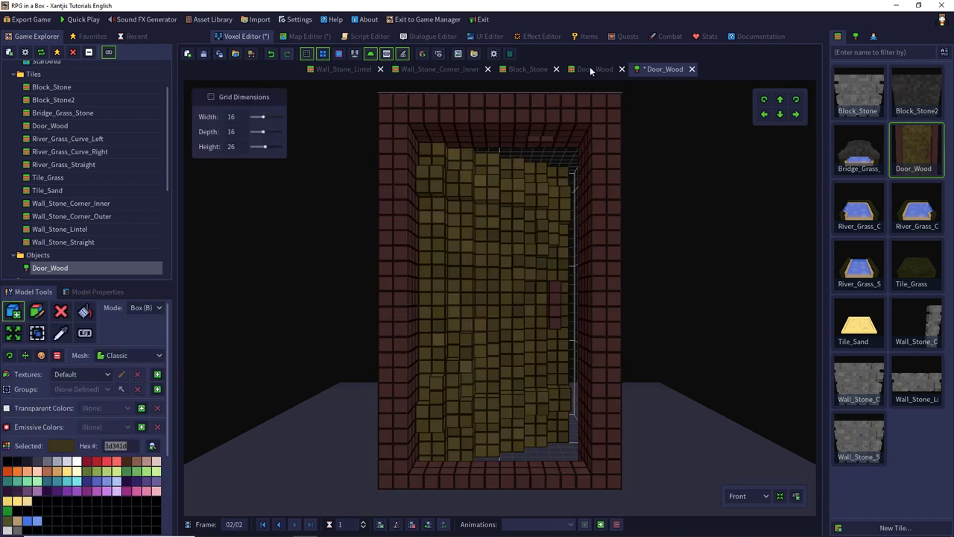
Step: Copy all voxels of the Door_Wood tile's frame 3 into a new third frame of the object
{"action": "left_click", "coordinate": [589, 68]}
{"action": "left_click", "coordinate": [295, 524]}
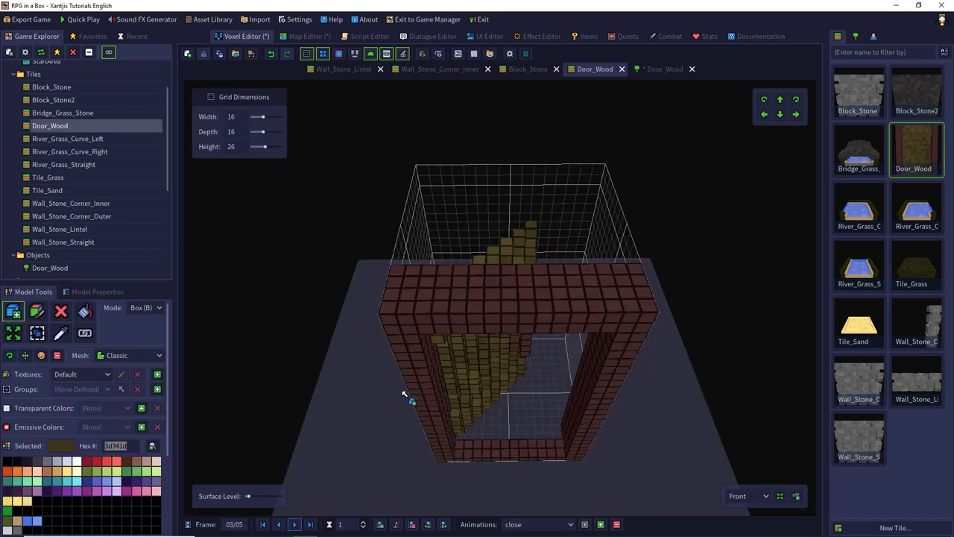
{"action": "key", "text": "ctrl+a"}
{"action": "key", "text": "ctrl+c"}
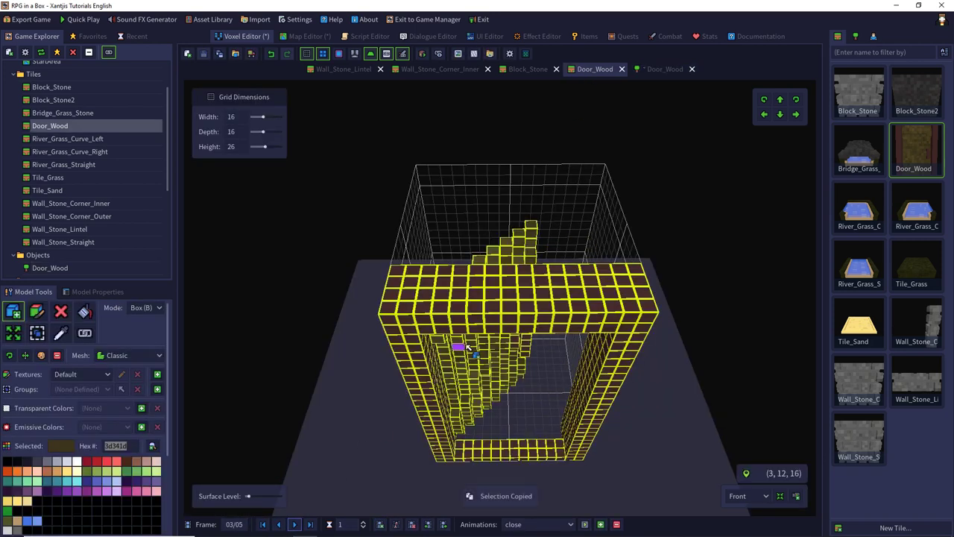
{"action": "left_click", "coordinate": [658, 68]}
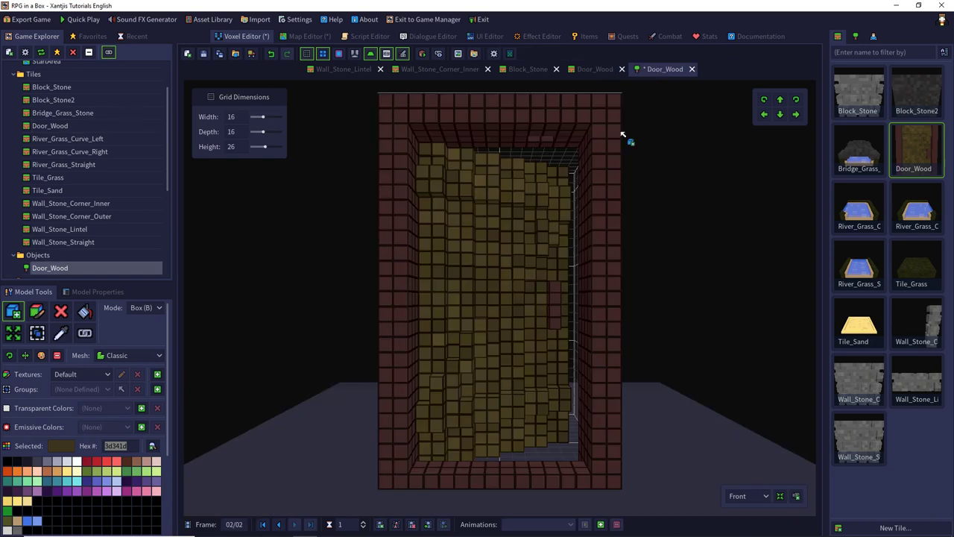
{"action": "left_click", "coordinate": [380, 524]}
{"action": "key", "text": "ctrl+v"}
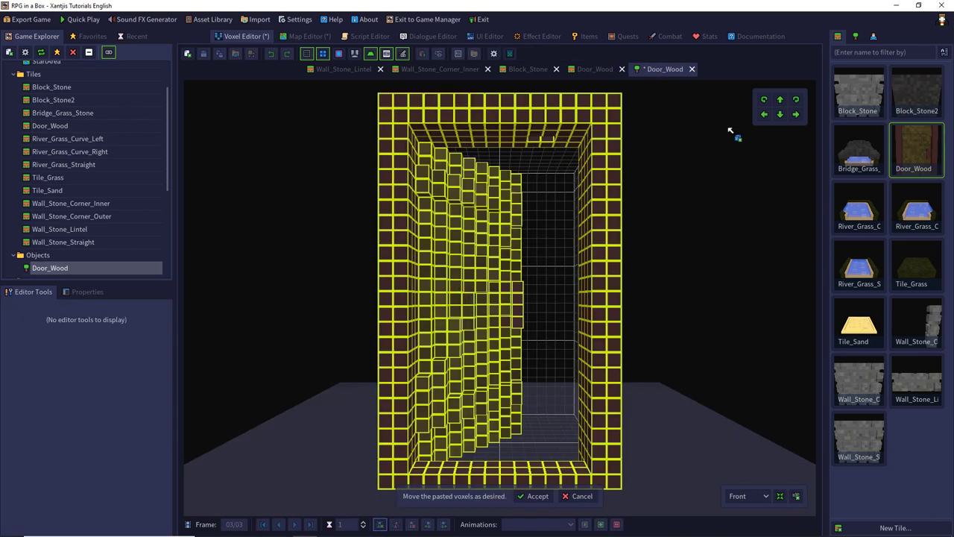
{"action": "left_click", "coordinate": [537, 495]}
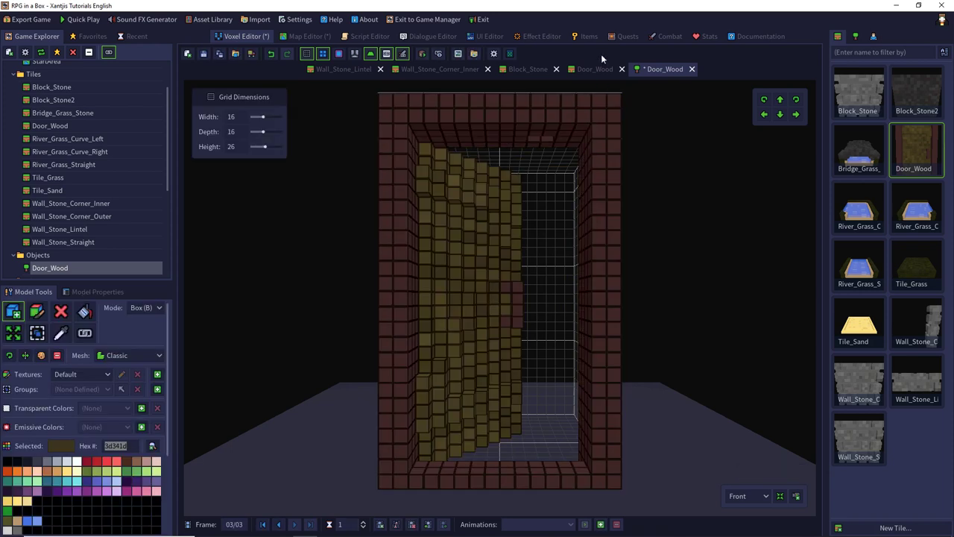
Step: Copy all voxels of the Door_Wood tile's frame 4 into a new fourth frame of the object
{"action": "left_click", "coordinate": [596, 68]}
{"action": "left_click", "coordinate": [294, 524]}
{"action": "key", "text": "ctrl+a"}
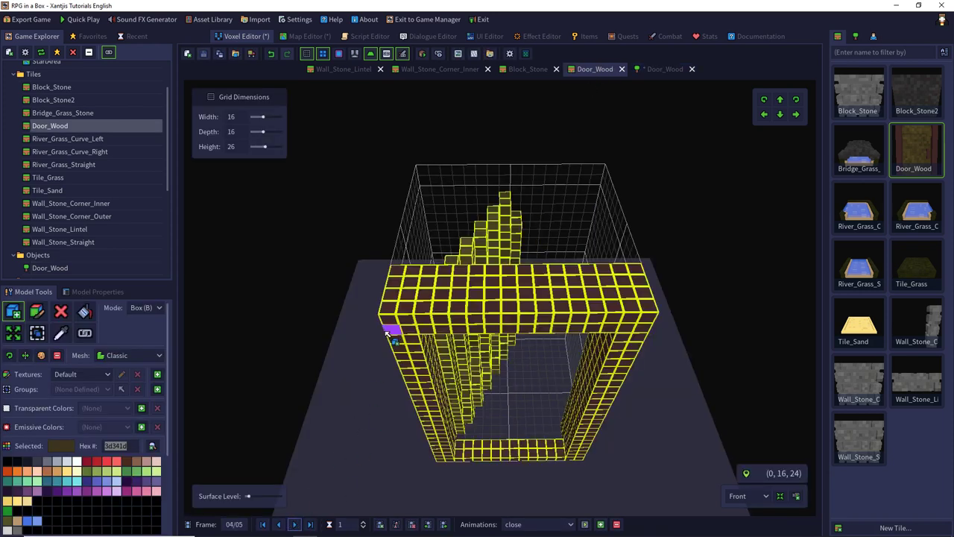
{"action": "left_click", "coordinate": [661, 69]}
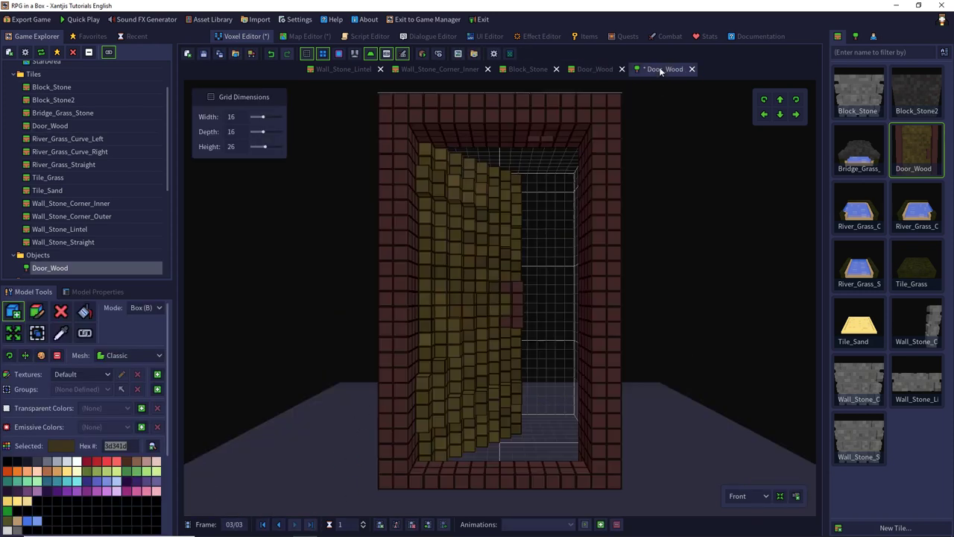
{"action": "left_click", "coordinate": [380, 524]}
{"action": "key", "text": "ctrl+v"}
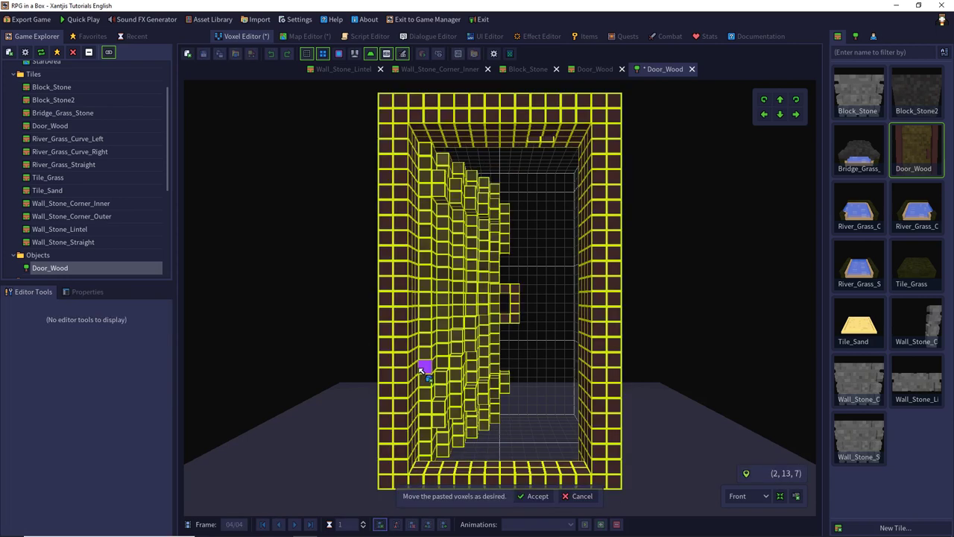
{"action": "left_click", "coordinate": [537, 495]}
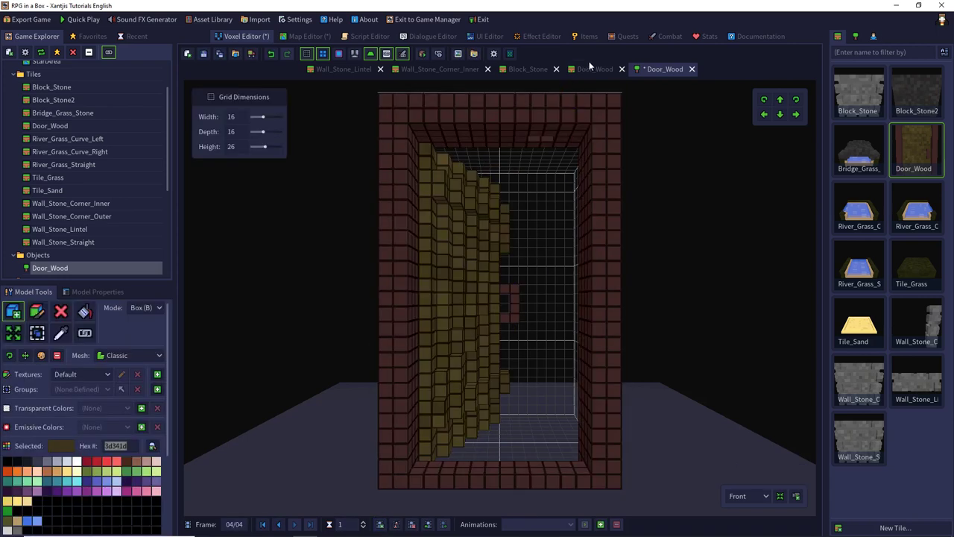
Step: Copy all voxels of the Door_Wood tile's frame 5 into a new fifth frame of the object
{"action": "left_click", "coordinate": [591, 69]}
{"action": "left_click", "coordinate": [295, 524]}
{"action": "key", "text": "ctrl+a"}
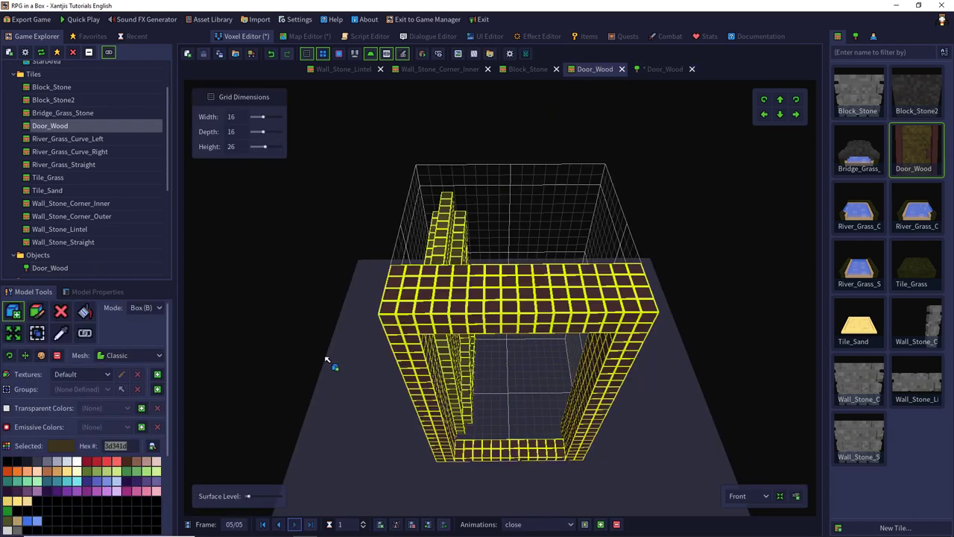
{"action": "key", "text": "ctrl+c"}
{"action": "left_click", "coordinate": [666, 70]}
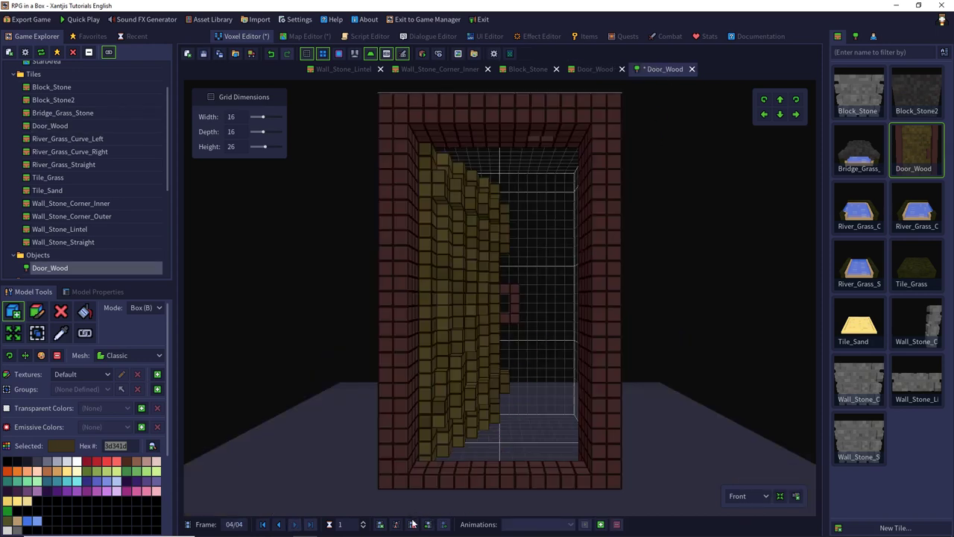
{"action": "left_click", "coordinate": [381, 526]}
{"action": "key", "text": "ctrl+v"}
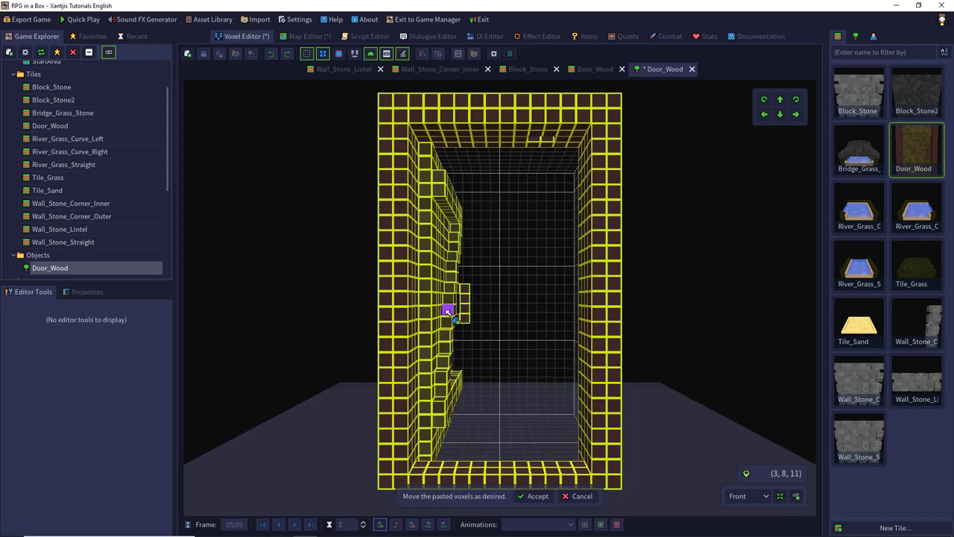
{"action": "left_click", "coordinate": [536, 497]}
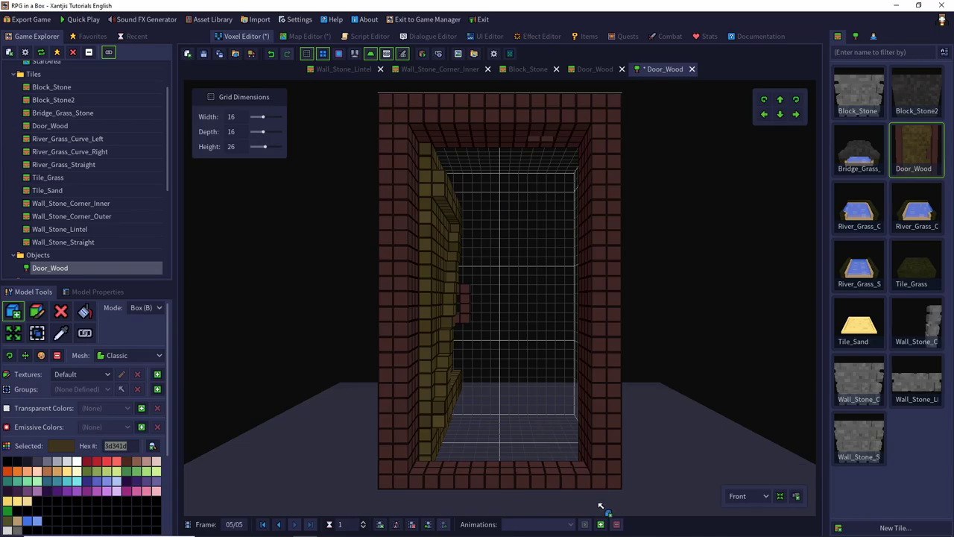
Step: Add an animation named open to the Door_Wood object, using frames 1 to 5, type Clamp, at 8 frames/sec
{"action": "left_click", "coordinate": [600, 525]}
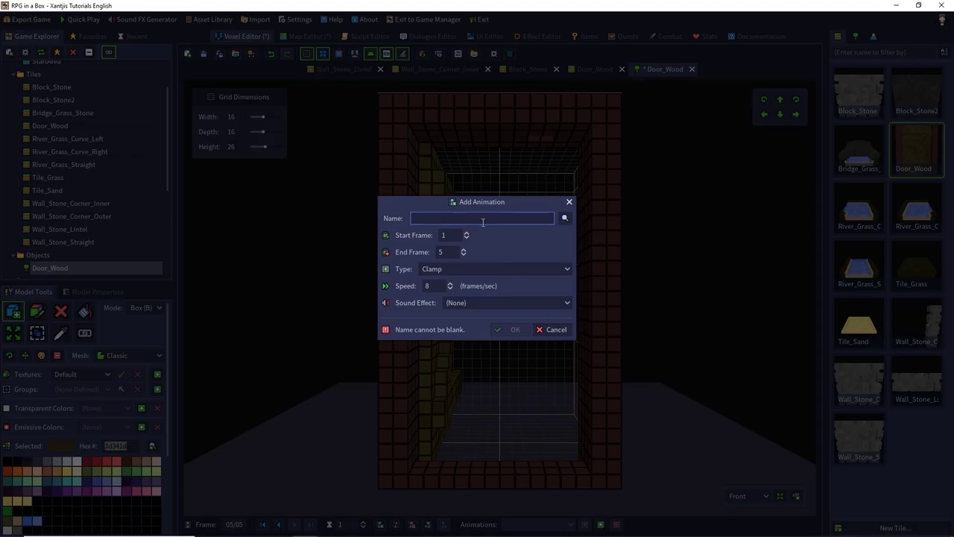
{"action": "type", "text": "open"}
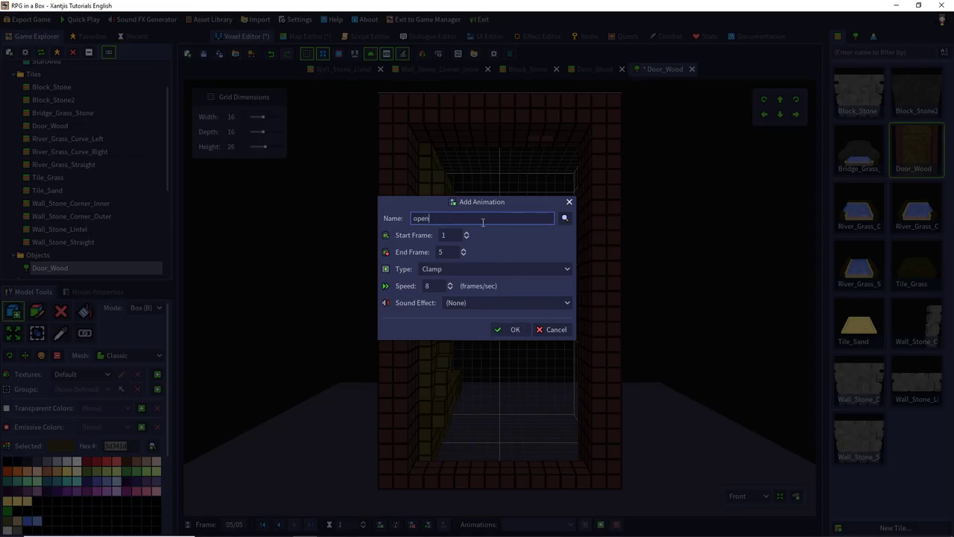
{"action": "left_click", "coordinate": [503, 329]}
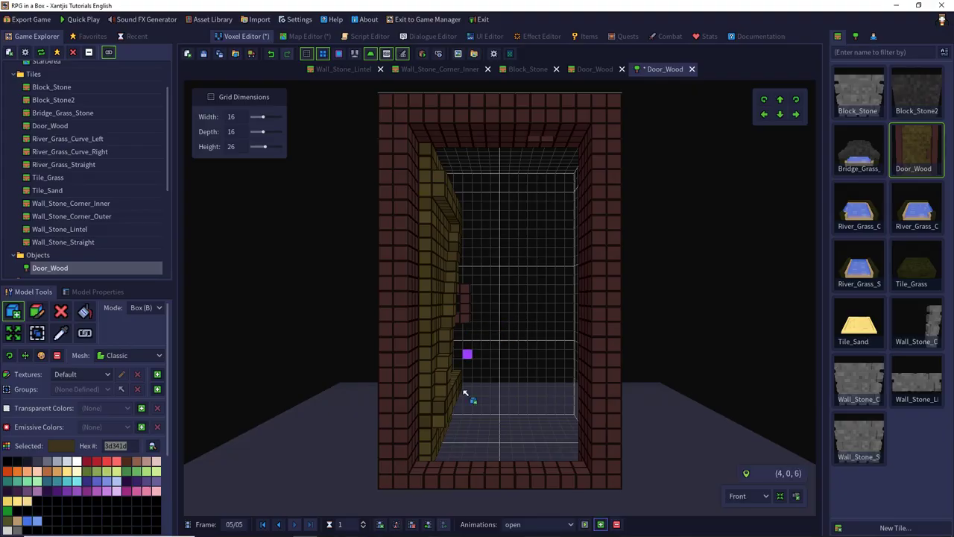
Step: Add an animation named close that runs backward from frame 5 to frame 1, with type Clamp at 8 frames/sec
{"action": "left_click", "coordinate": [600, 525]}
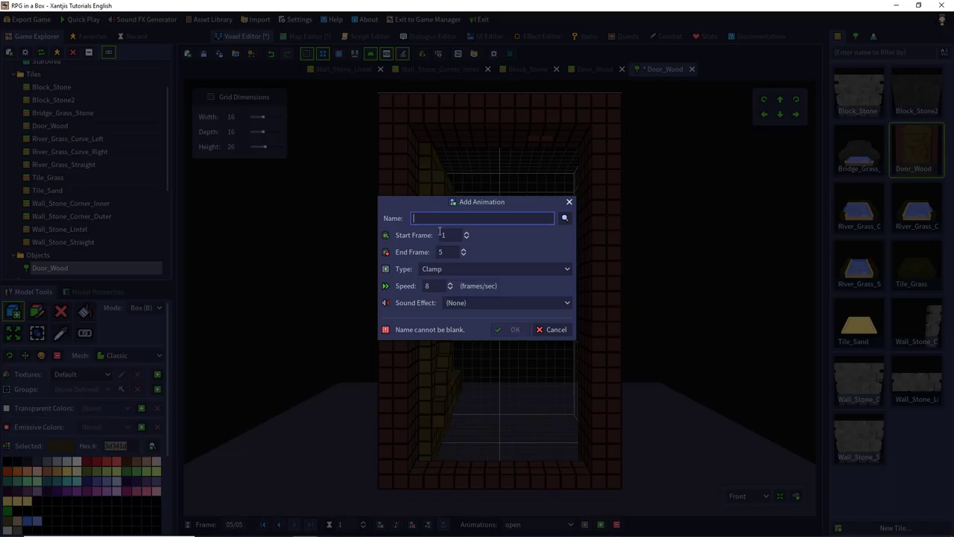
{"action": "type", "text": "close"}
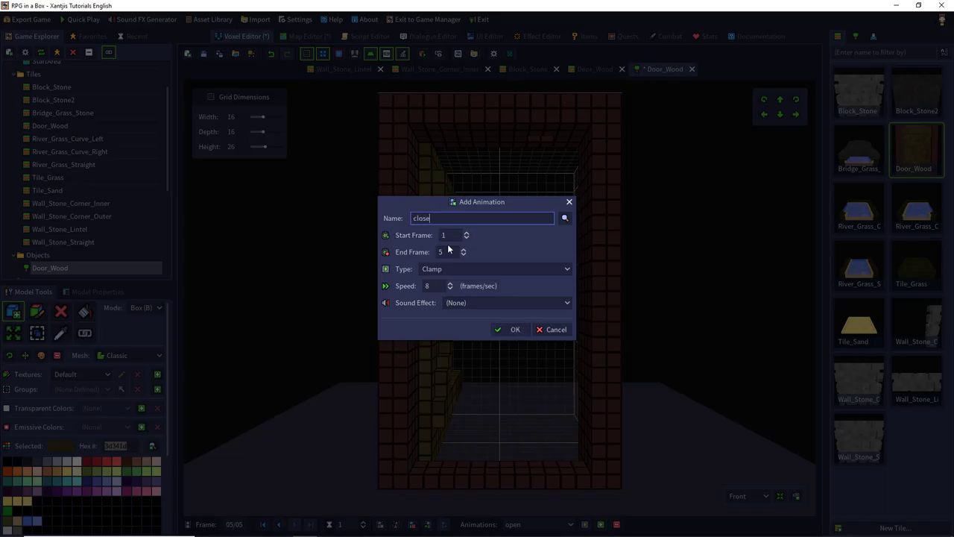
{"action": "key", "text": "Tab"}
{"action": "type", "text": "5"}
{"action": "key", "text": "Tab"}
{"action": "left_click", "coordinate": [518, 330]}
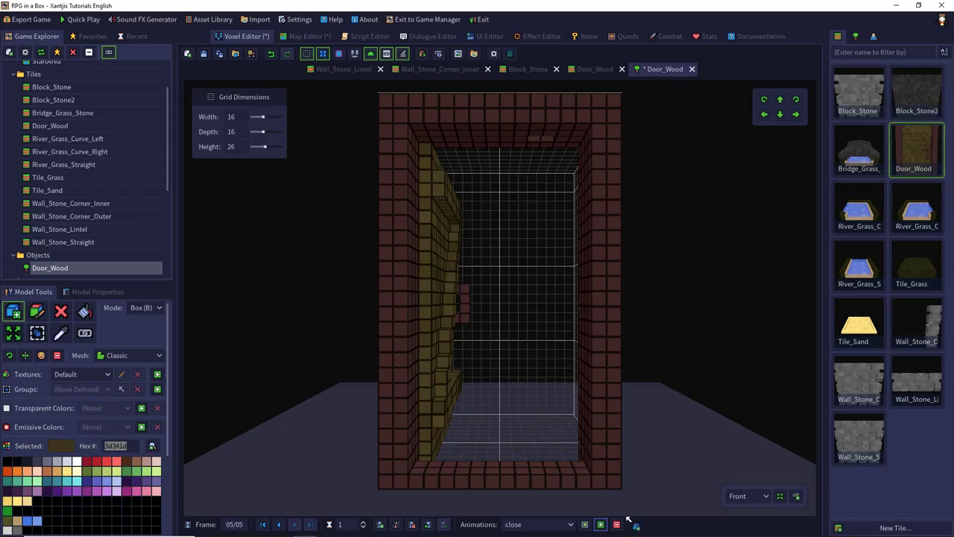
Step: Play the close and open animations of the door and save the Door_Wood object
{"action": "left_click", "coordinate": [586, 524]}
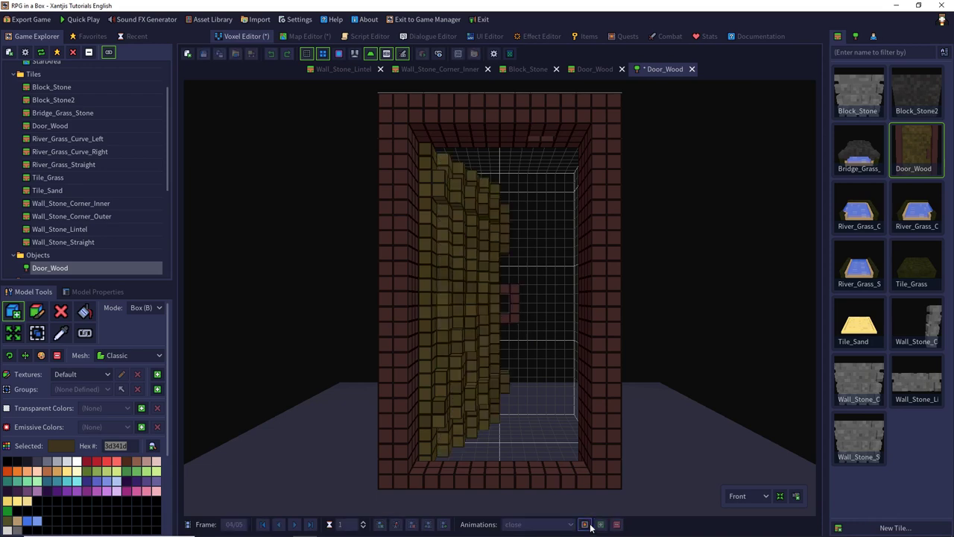
{"action": "left_click", "coordinate": [563, 524]}
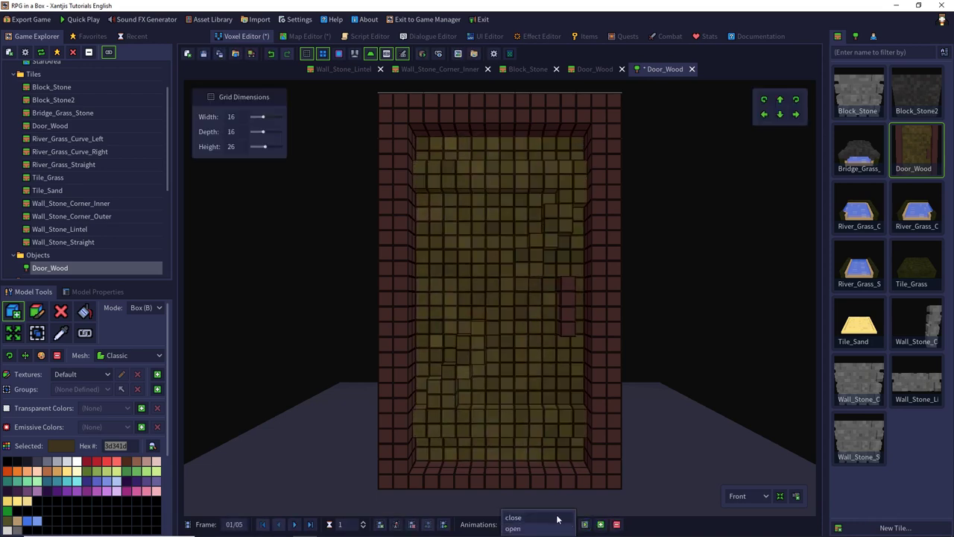
{"action": "left_click", "coordinate": [549, 527]}
{"action": "left_click", "coordinate": [584, 524]}
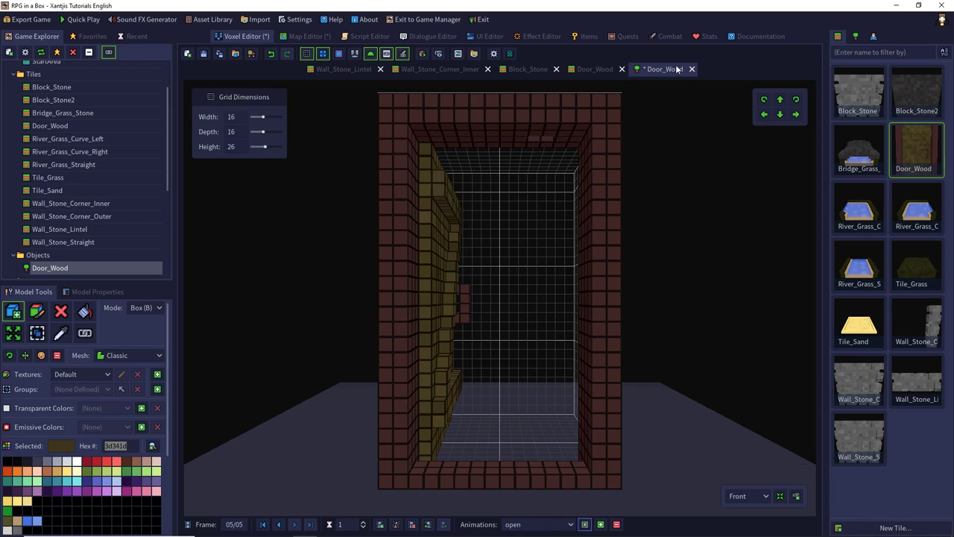
{"action": "left_click", "coordinate": [204, 54]}
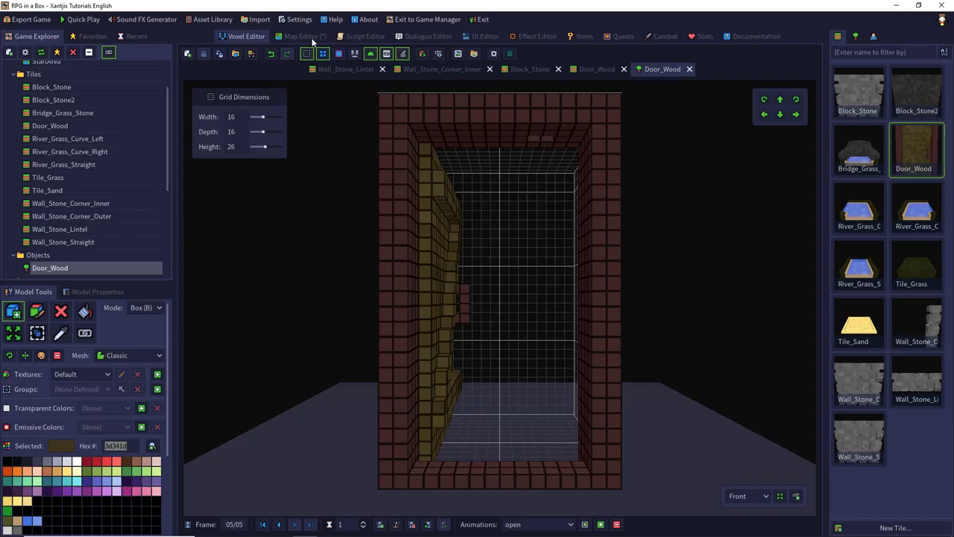
Step: Place the Door_Wood object in the StartArea map at the edge of the wall gap by the bridge and select it for inspection
{"action": "left_click", "coordinate": [296, 36]}
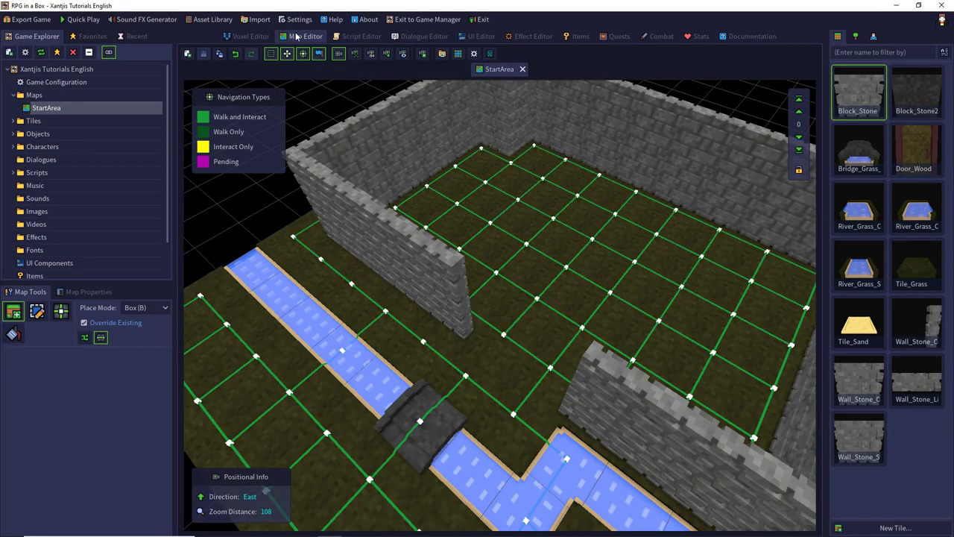
{"action": "left_click", "coordinate": [856, 35]}
{"action": "left_click", "coordinate": [864, 93]}
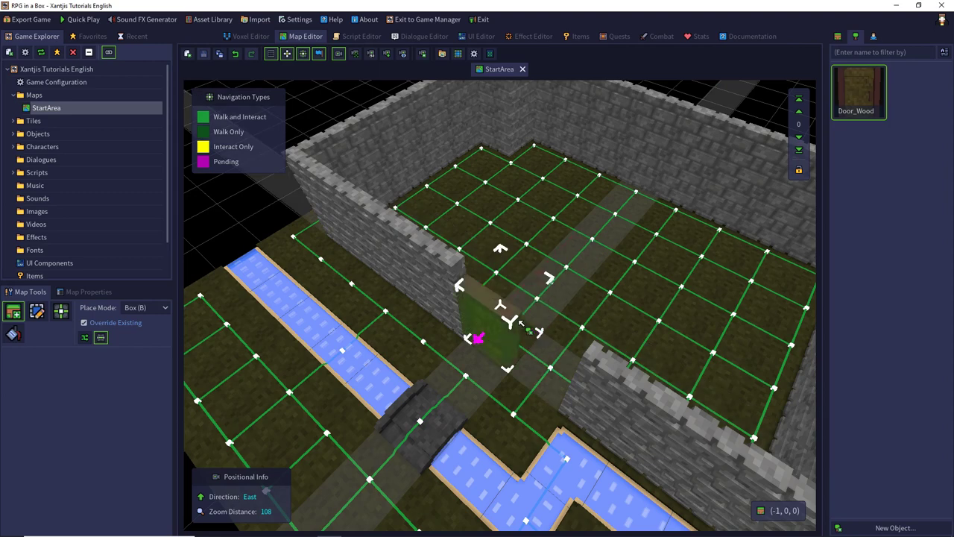
{"action": "left_click", "coordinate": [520, 320]}
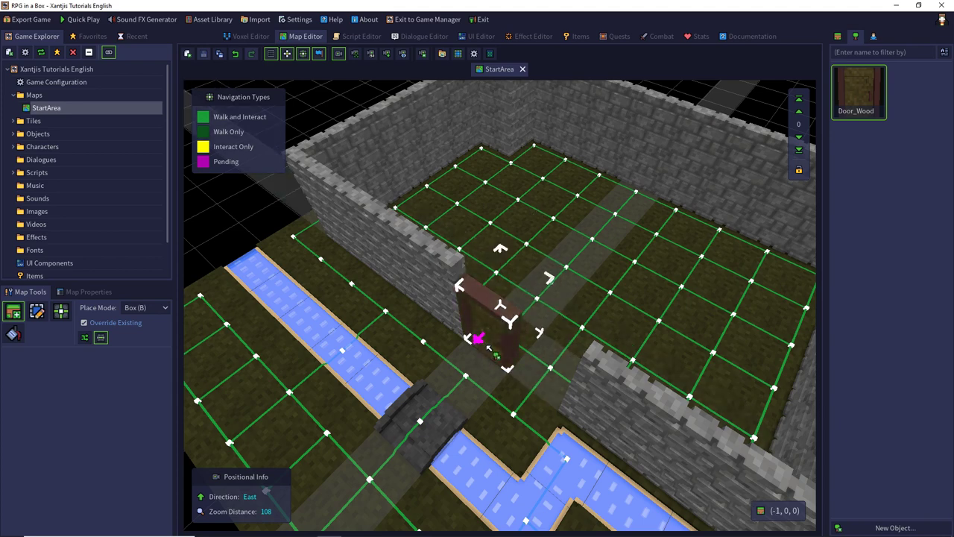
{"action": "left_click", "coordinate": [489, 347]}
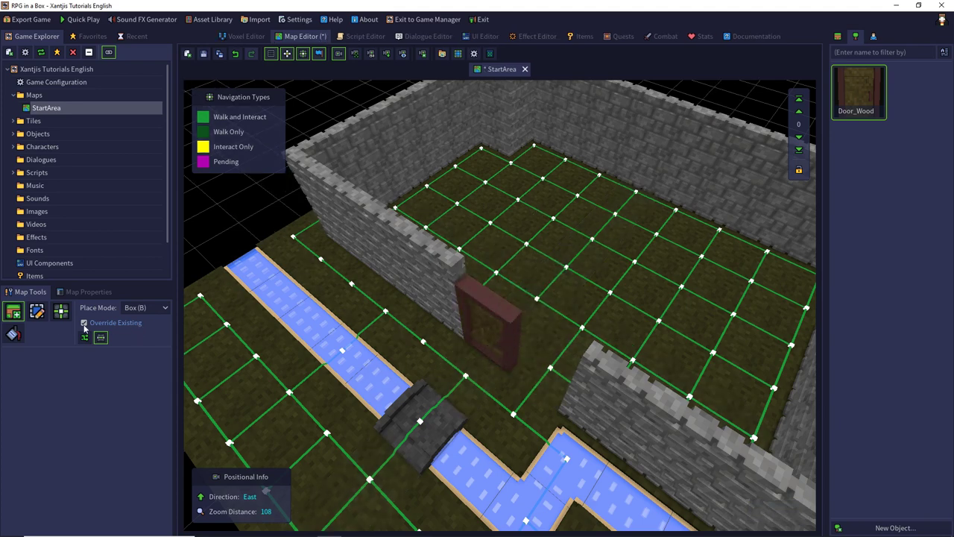
{"action": "left_click", "coordinate": [41, 316]}
{"action": "left_click", "coordinate": [490, 316]}
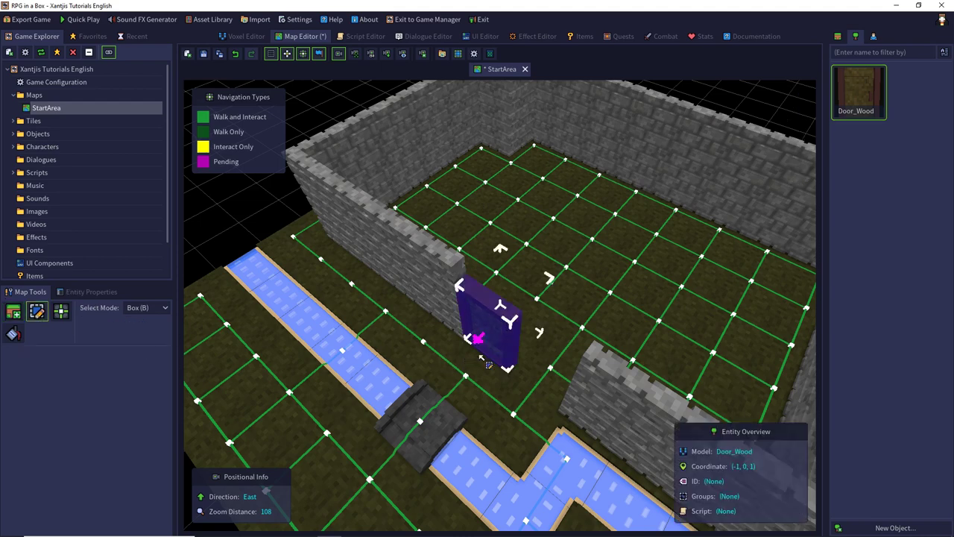
{"action": "middle_click_drag", "start_coordinate": [480, 325], "coordinate": [501, 314]}
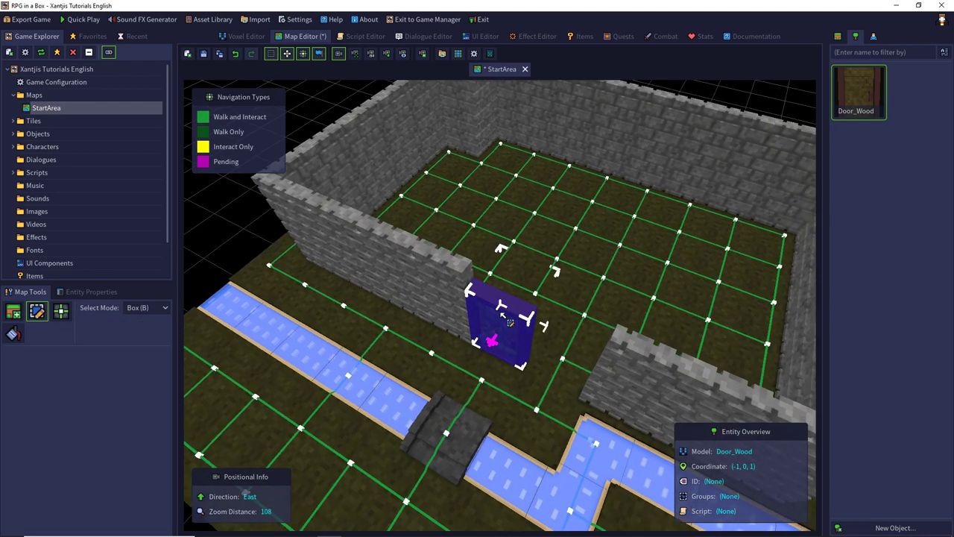
Step: Place a Wall_Stone_Lintel tile above the door at height 17 and close the remaining gap with Wall_Stone_Straight tiles
{"action": "left_click", "coordinate": [838, 36]}
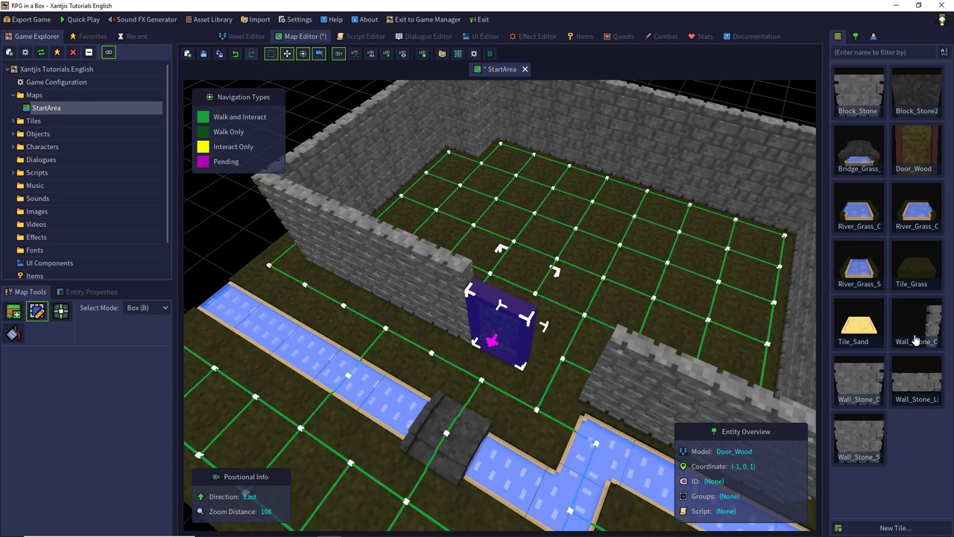
{"action": "left_click", "coordinate": [917, 379]}
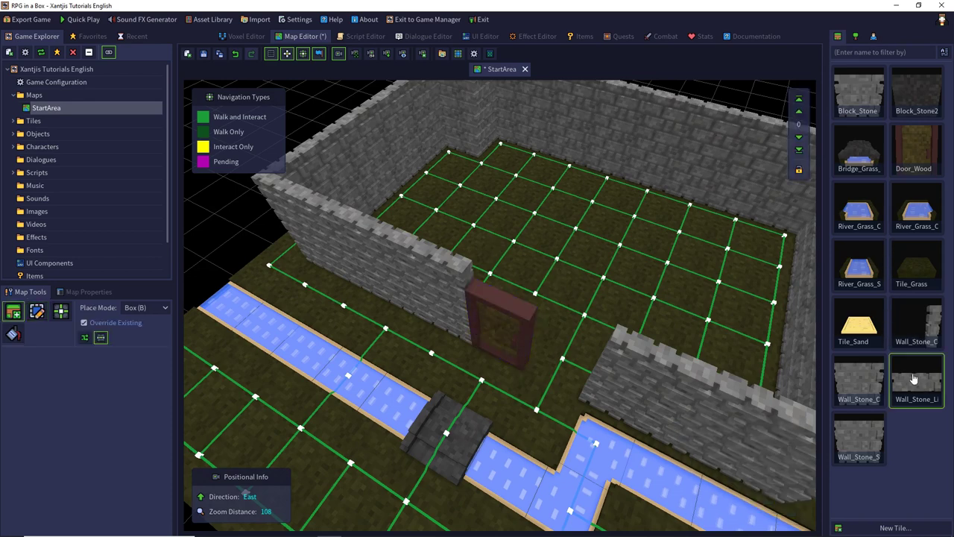
{"action": "left_click", "coordinate": [797, 113]}
{"action": "left_click", "coordinate": [798, 100]}
{"action": "left_click", "coordinate": [494, 347]}
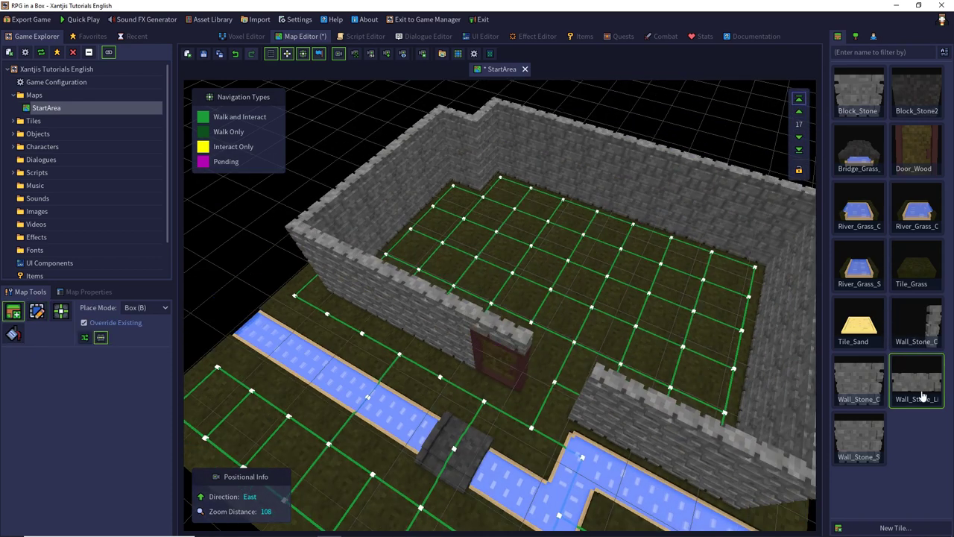
{"action": "left_click", "coordinate": [858, 440]}
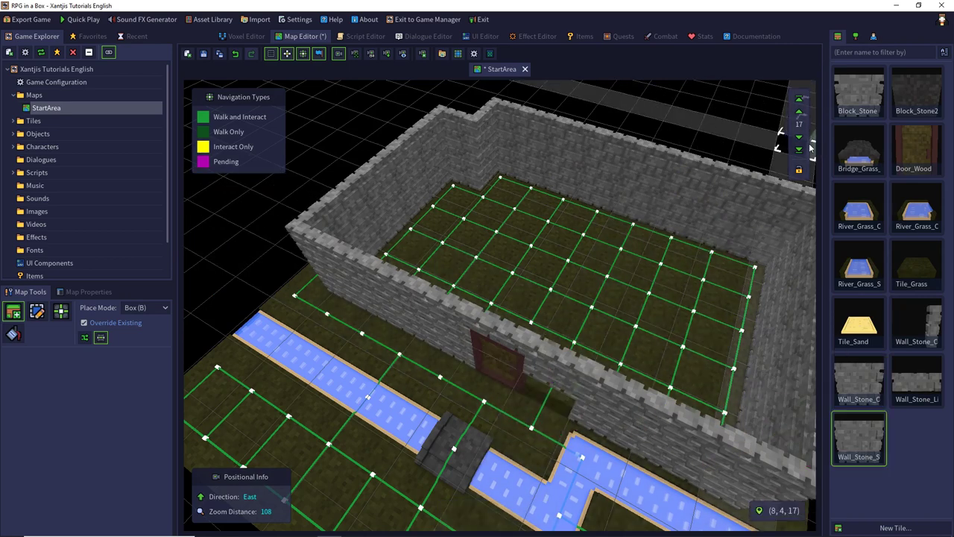
{"action": "left_click", "coordinate": [799, 150]}
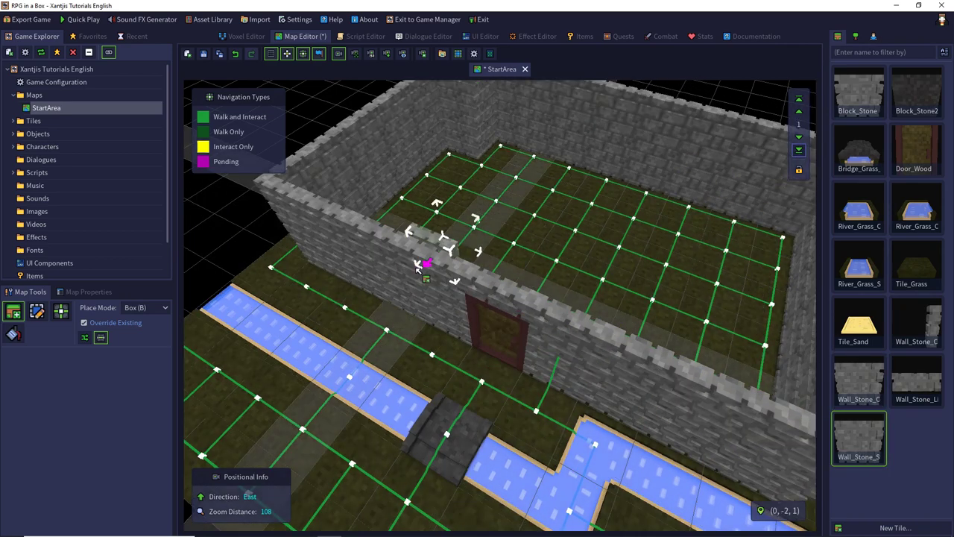
Step: Remove the Walk and Interact navigation connection that passes through the wall beside the door
{"action": "left_click", "coordinate": [203, 117]}
{"action": "key", "text": "q"}
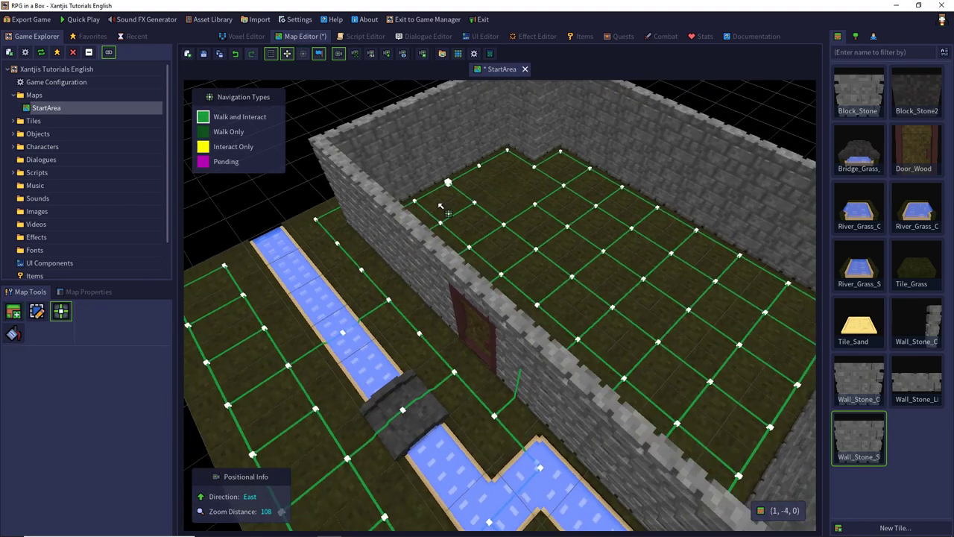
{"action": "key", "text": "q"}
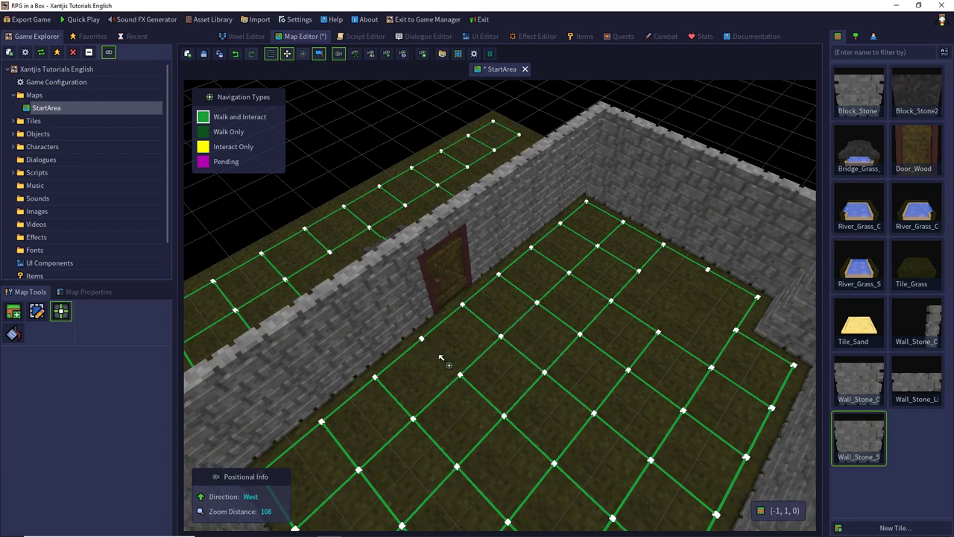
{"action": "middle_click_drag", "start_coordinate": [440, 300], "coordinate": [534, 285]}
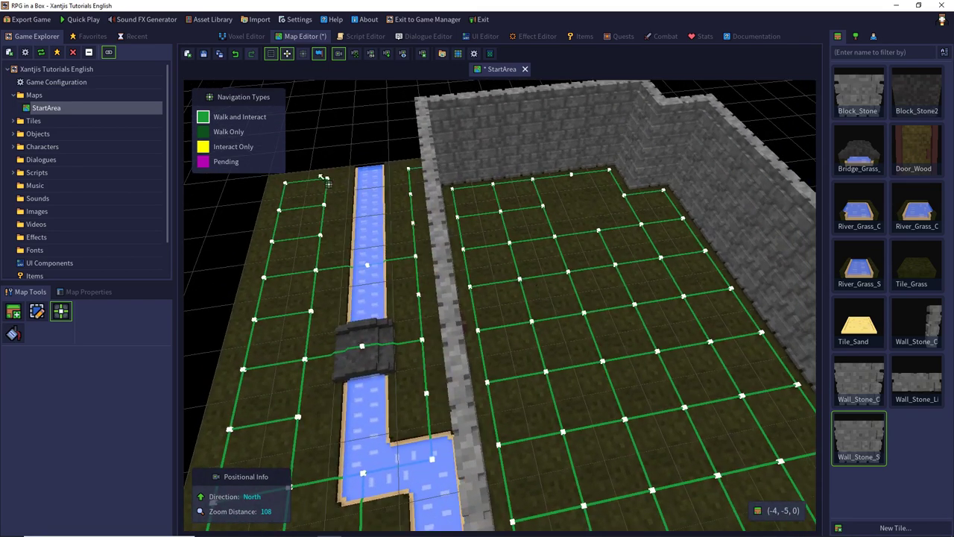
Step: Add Interact Only navigation connections to the door from both the inside and outside tiles, and save the map
{"action": "left_click", "coordinate": [206, 151]}
{"action": "middle_click_drag", "start_coordinate": [369, 243], "coordinate": [421, 251]}
{"action": "key", "text": "e"}
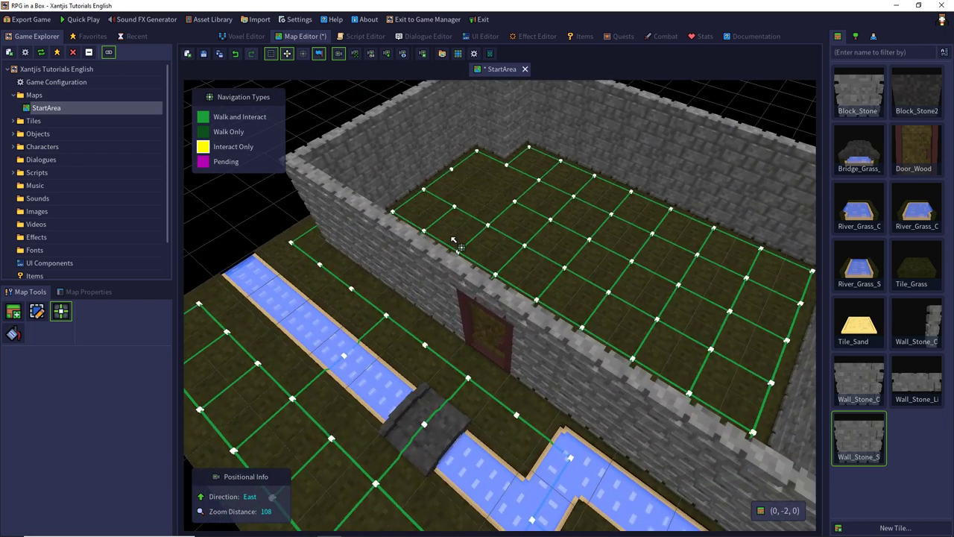
{"action": "key", "text": "q"}
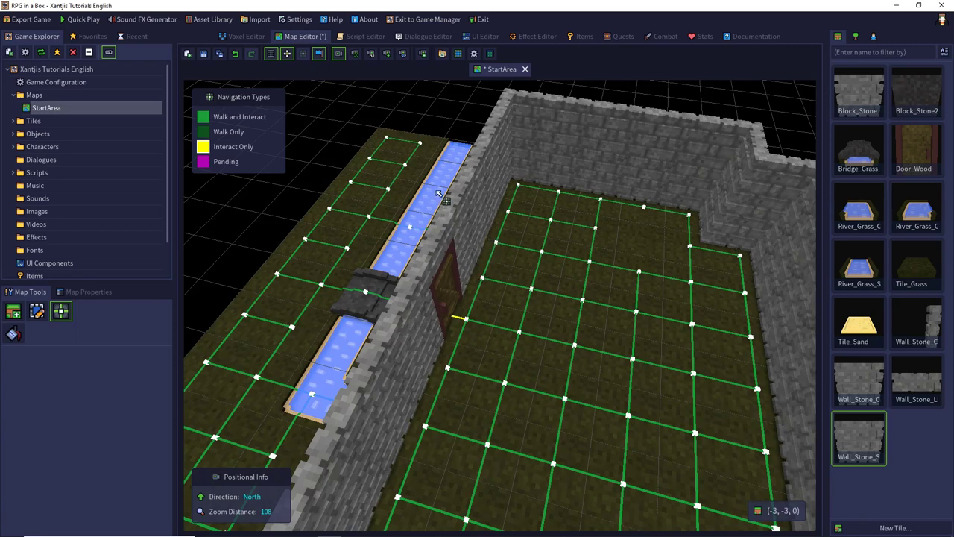
{"action": "left_click", "coordinate": [203, 54]}
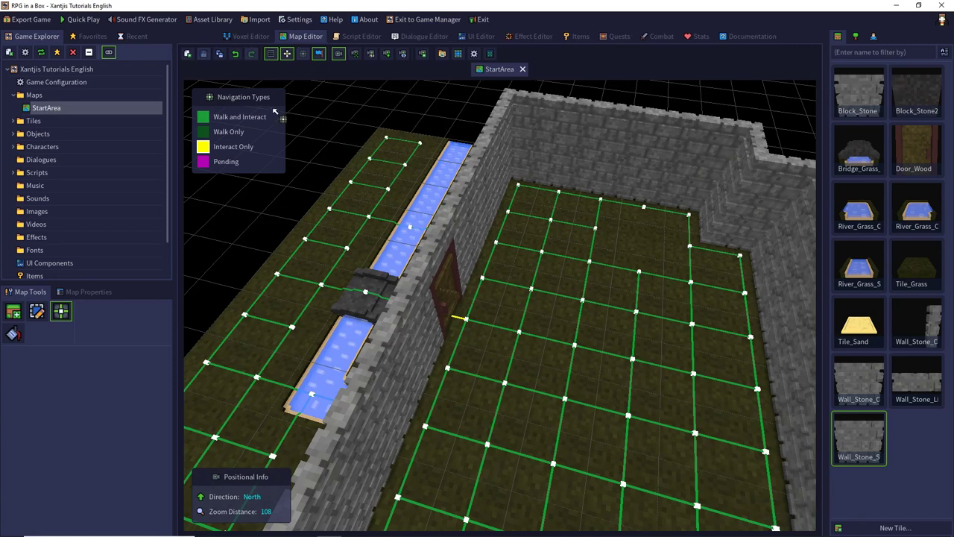
Step: Test the map in a new game by having the character walk up to and interact with the door, and quit the game
{"action": "left_click", "coordinate": [79, 20]}
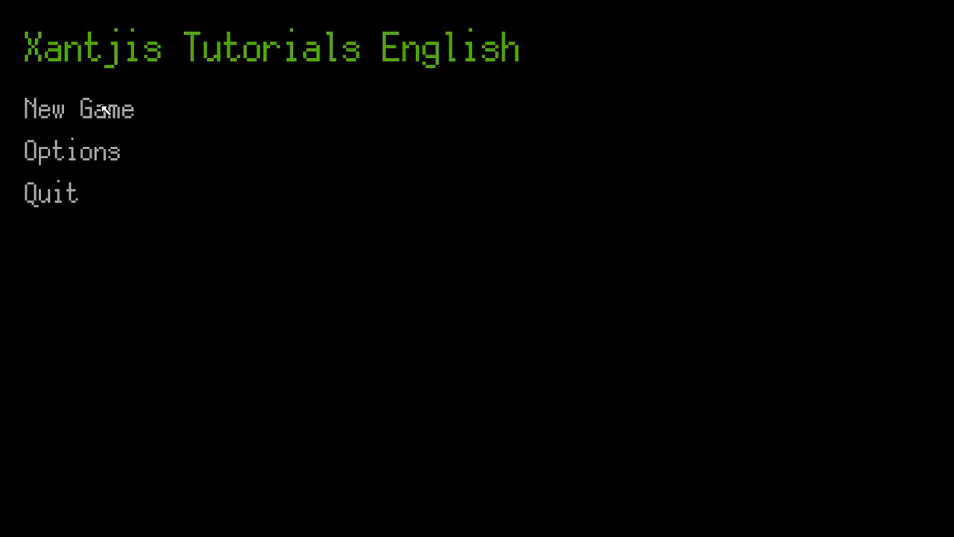
{"action": "left_click", "coordinate": [105, 110]}
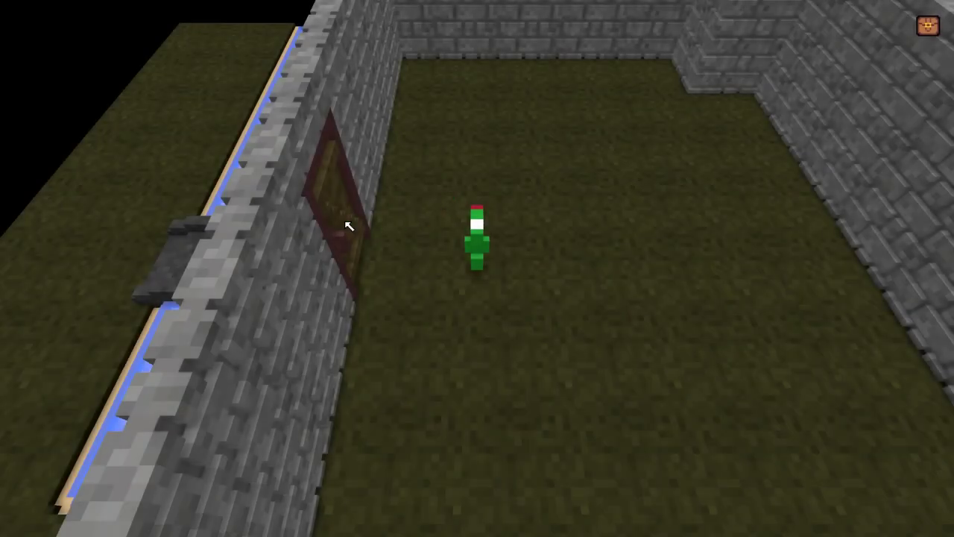
{"action": "left_click", "coordinate": [349, 226]}
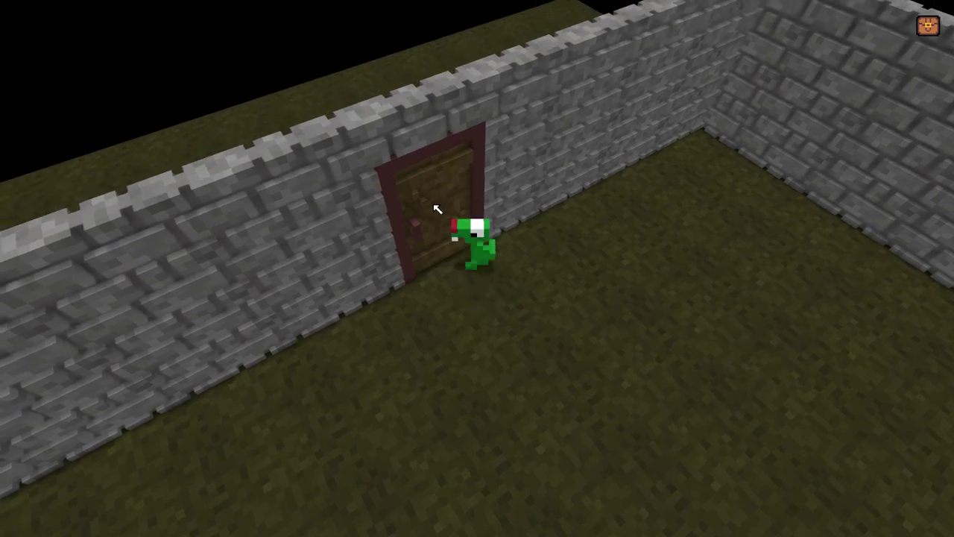
{"action": "middle_click_drag", "start_coordinate": [435, 206], "coordinate": [544, 217]}
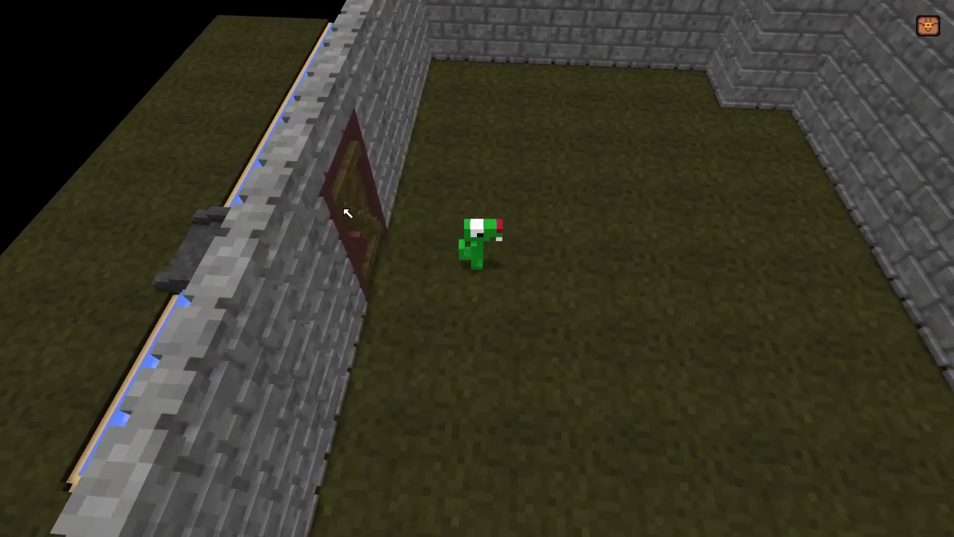
{"action": "left_click", "coordinate": [347, 213]}
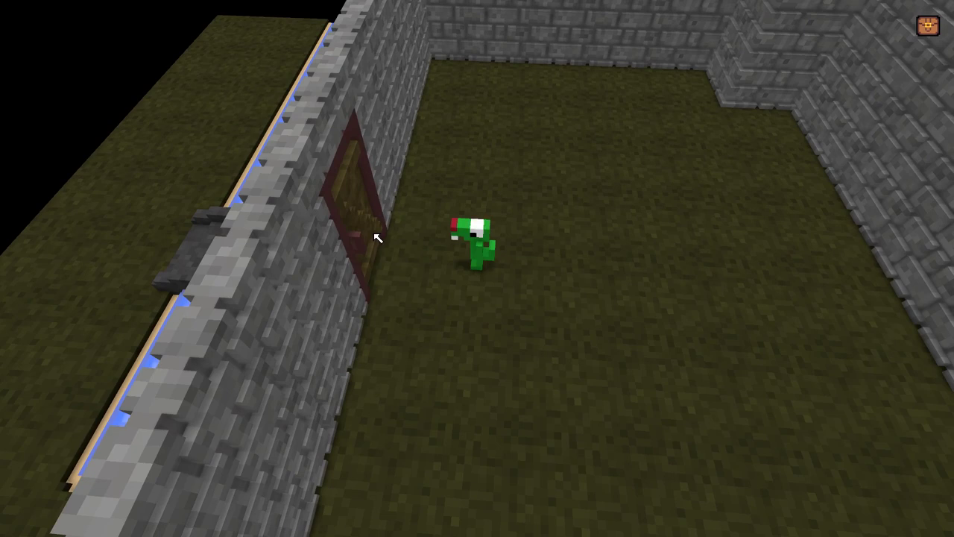
{"action": "key", "text": "Escape"}
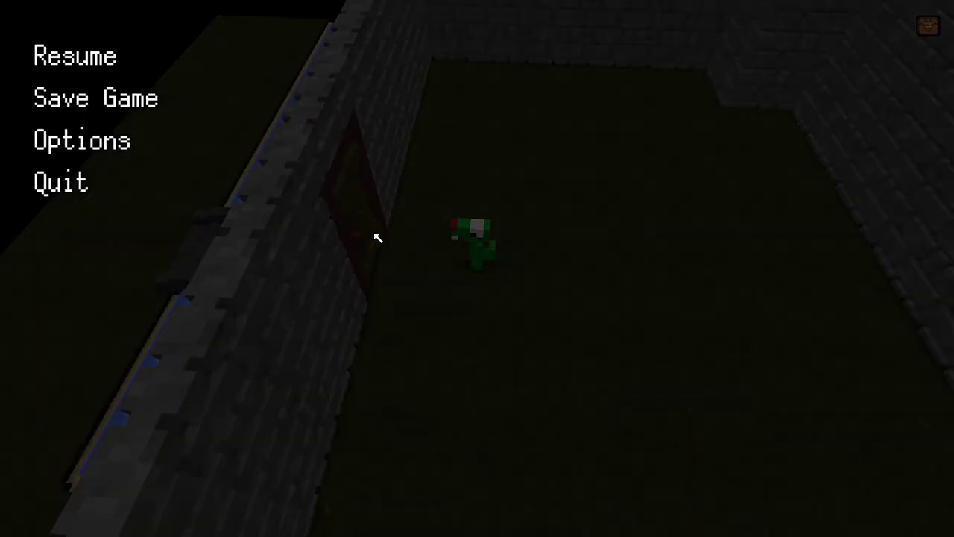
{"action": "left_click", "coordinate": [59, 183]}
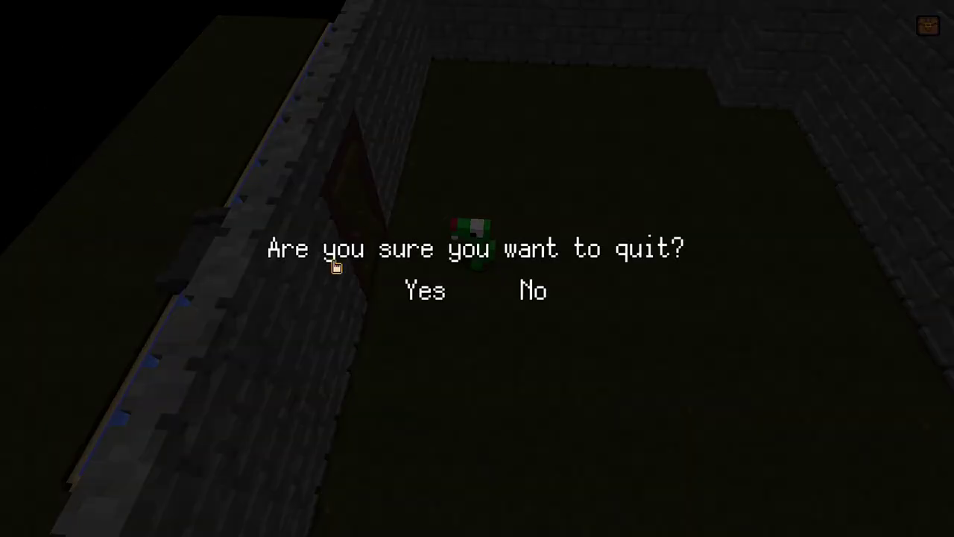
{"action": "left_click", "coordinate": [406, 291]}
Step: Select the grass tile outside the gateway together with the Door_Wood object and apply Create Door to the selection
{"action": "middle_click_drag", "start_coordinate": [440, 231], "coordinate": [545, 184]}
{"action": "left_click", "coordinate": [38, 314]}
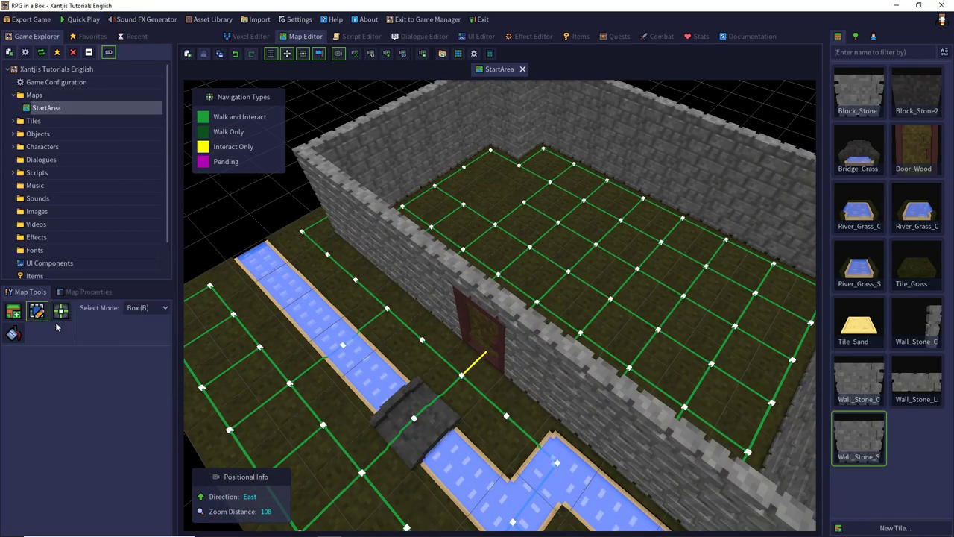
{"action": "left_click", "coordinate": [461, 381]}
{"action": "middle_click_drag", "start_coordinate": [584, 284], "coordinate": [539, 252]}
{"action": "left_click", "coordinate": [475, 321], "text": "shift"}
{"action": "right_click_drag", "start_coordinate": [543, 255], "coordinate": [519, 339]}
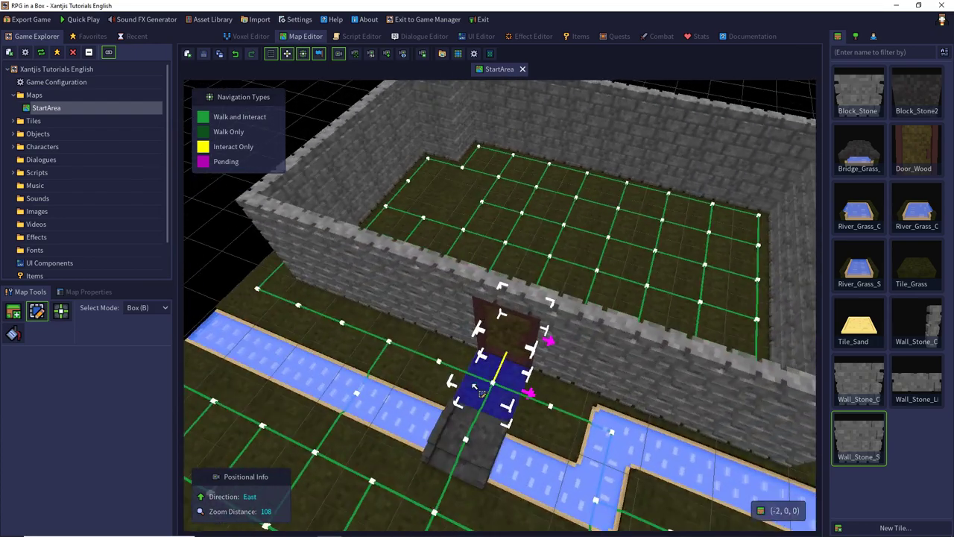
{"action": "left_click", "coordinate": [524, 341], "text": "shift"}
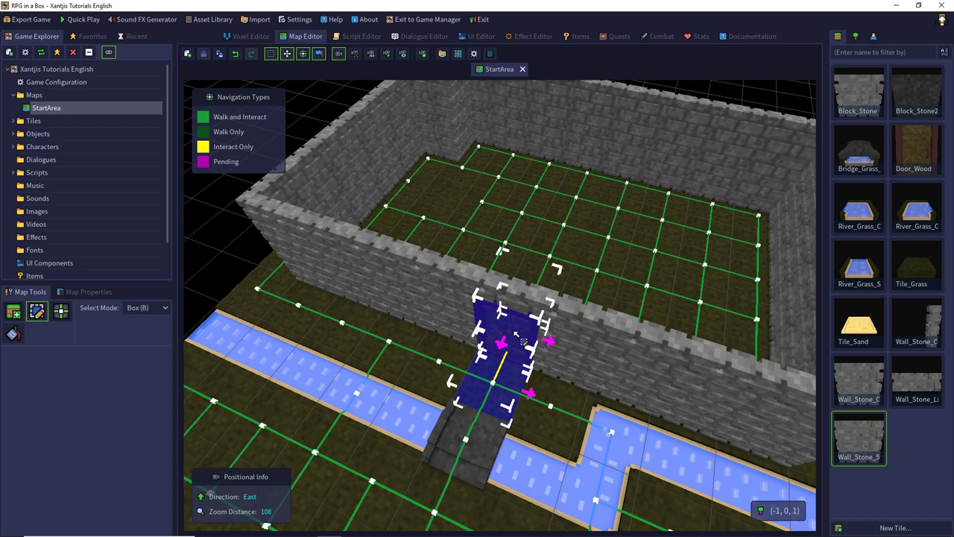
{"action": "right_click", "coordinate": [516, 334]}
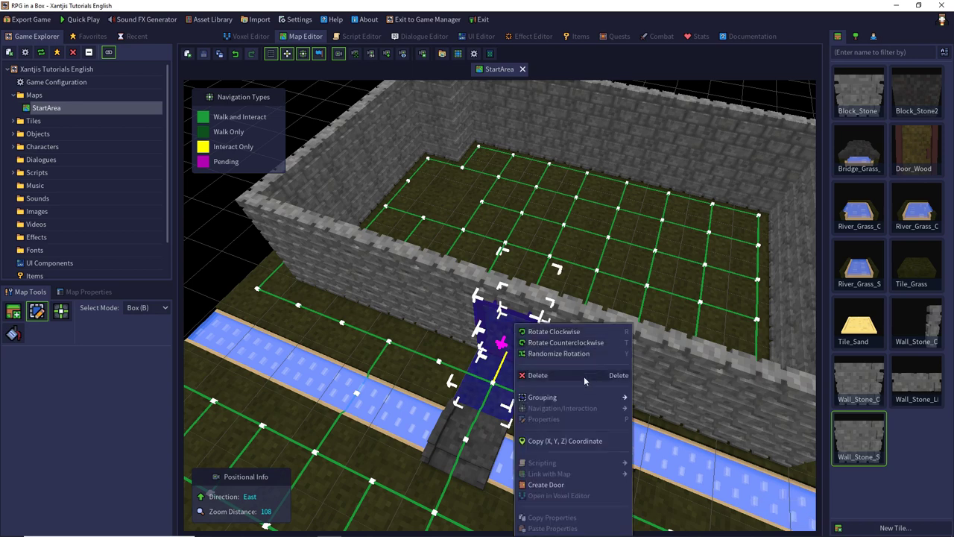
{"action": "left_click", "coordinate": [546, 485]}
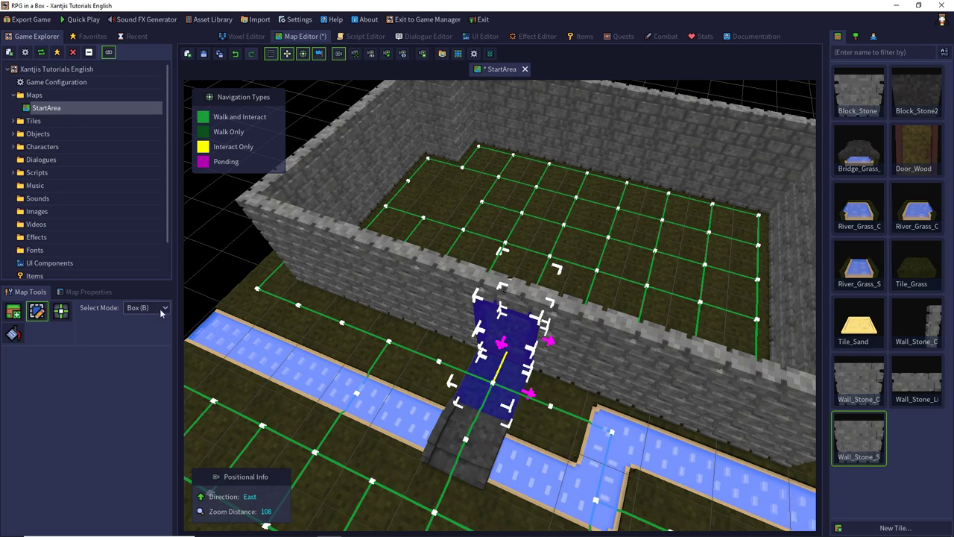
Step: Examine the Door_Wood object's entity properties and the quick script assigned to it for character interaction
{"action": "left_click", "coordinate": [93, 292]}
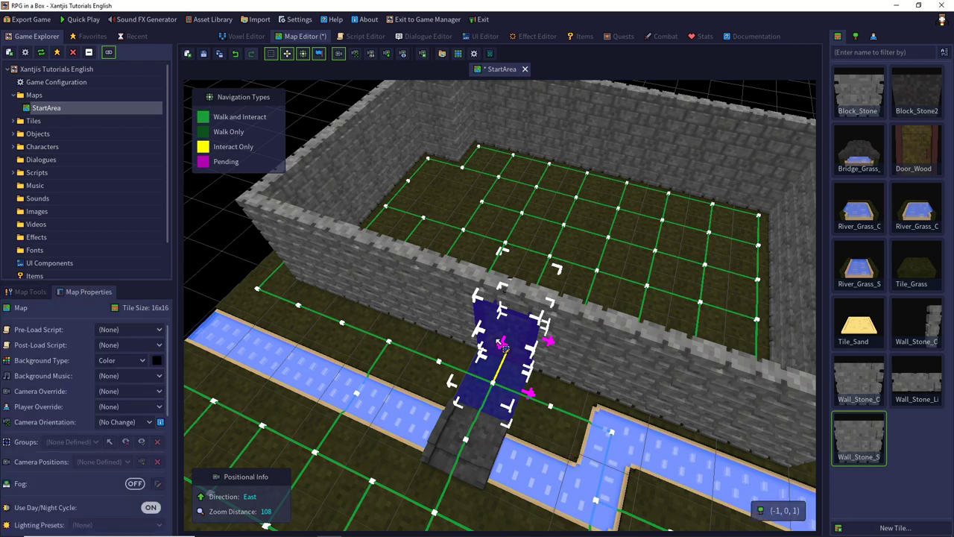
{"action": "scroll", "coordinate": [129, 353], "scroll_direction": "down", "scroll_amount": 5}
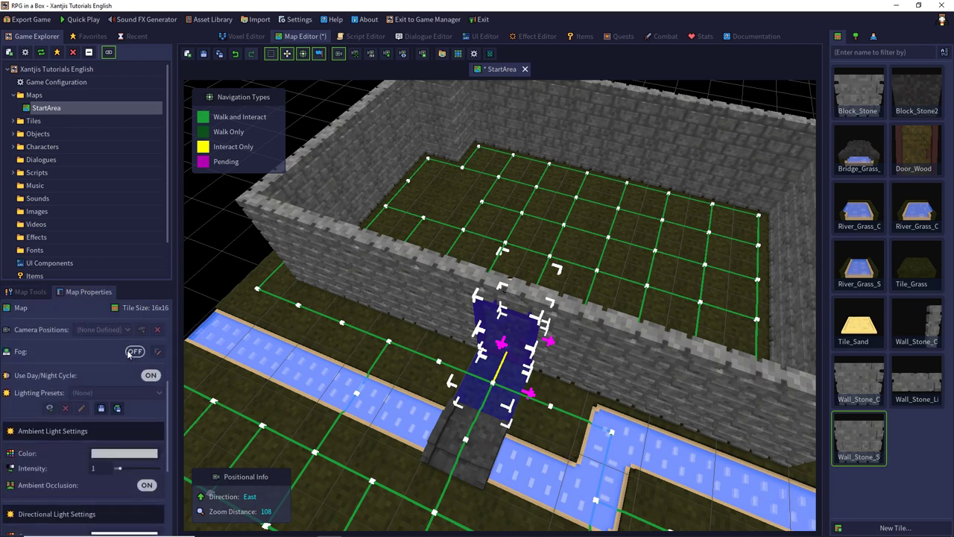
{"action": "scroll", "coordinate": [129, 353], "scroll_direction": "down", "scroll_amount": 2}
{"action": "scroll", "coordinate": [132, 355], "scroll_direction": "up", "scroll_amount": 5}
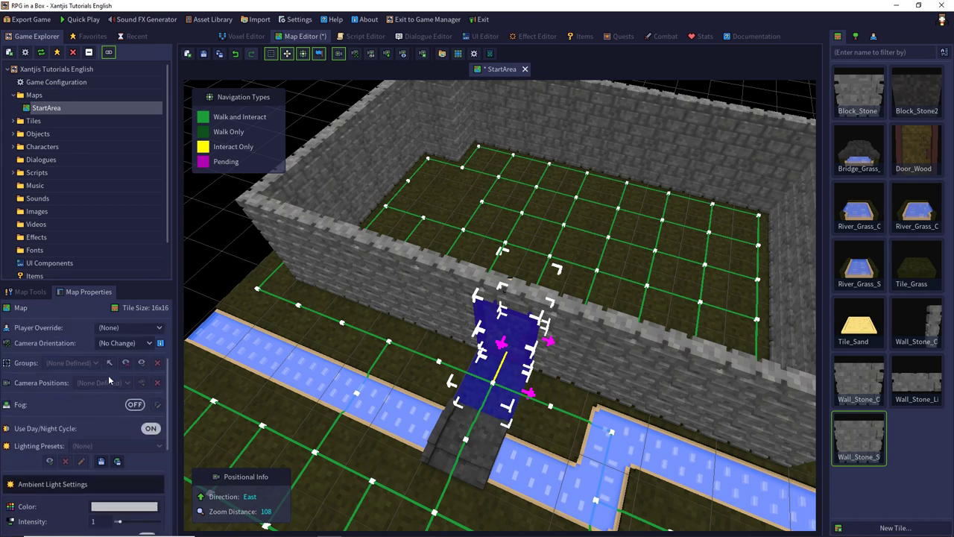
{"action": "scroll", "coordinate": [79, 415], "scroll_direction": "up", "scroll_amount": 2}
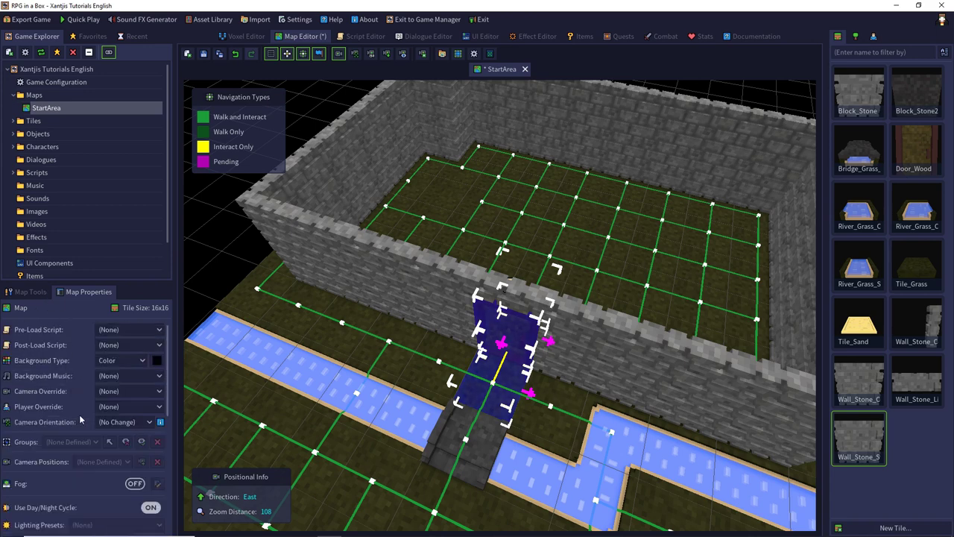
{"action": "scroll", "coordinate": [79, 414], "scroll_direction": "down", "scroll_amount": 10}
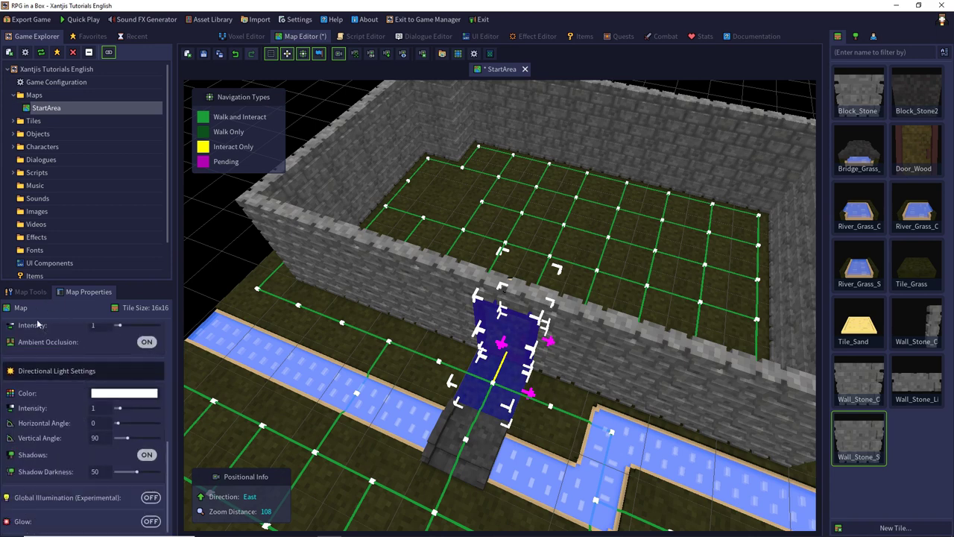
{"action": "left_click", "coordinate": [32, 294]}
{"action": "left_click", "coordinate": [481, 341]}
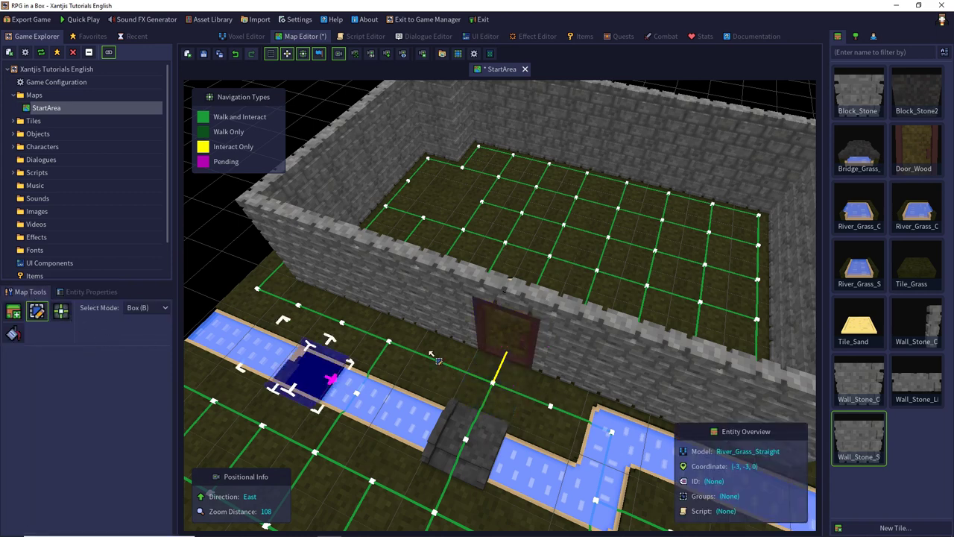
{"action": "left_click", "coordinate": [88, 292]}
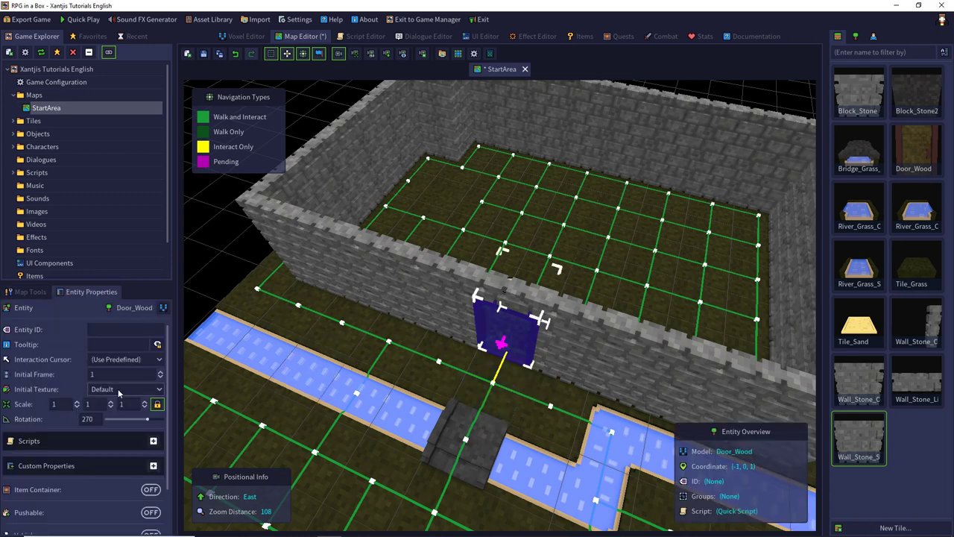
{"action": "left_click", "coordinate": [152, 441]}
{"action": "scroll", "coordinate": [110, 405], "scroll_direction": "down", "scroll_amount": 2}
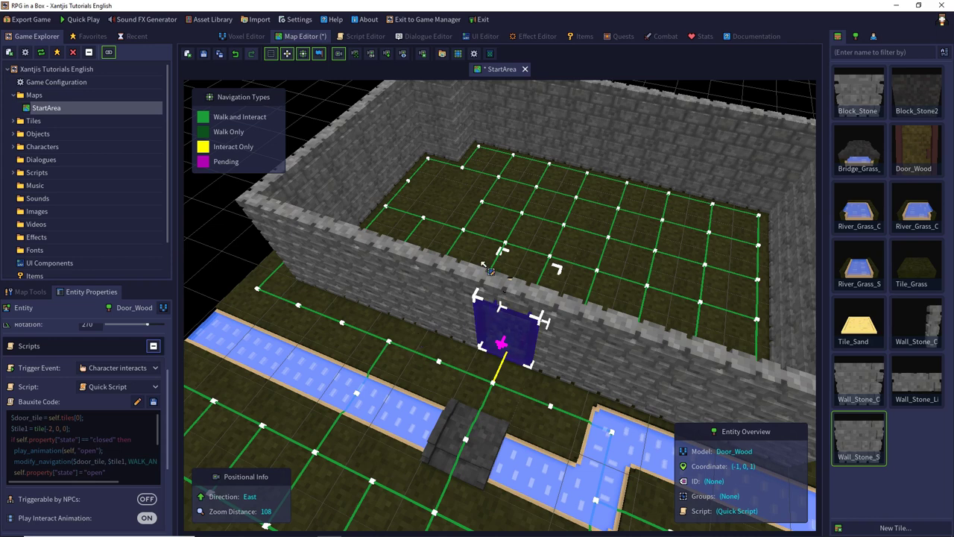
Step: Save the map and test it in a new game by having the character interact with the door
{"action": "left_click", "coordinate": [205, 54]}
{"action": "left_click", "coordinate": [91, 21]}
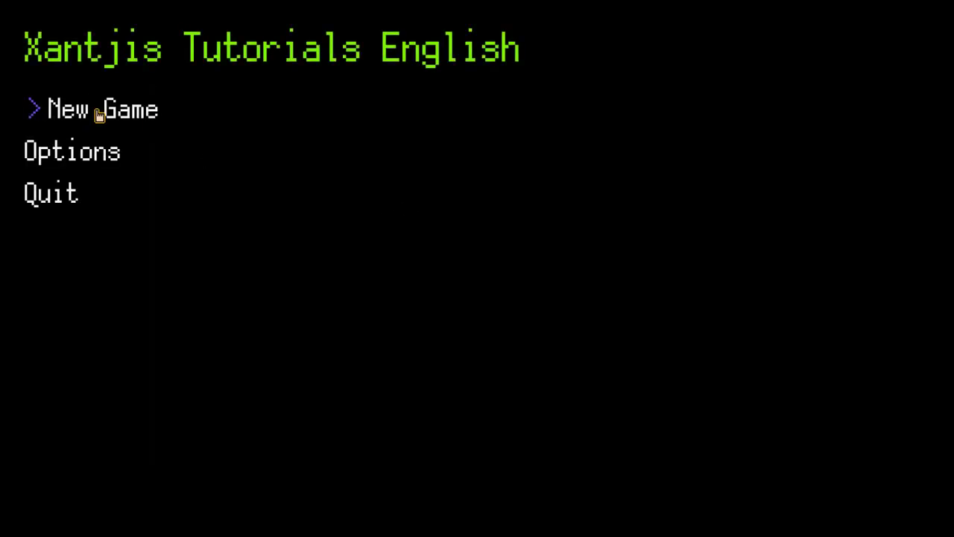
{"action": "left_click", "coordinate": [97, 110]}
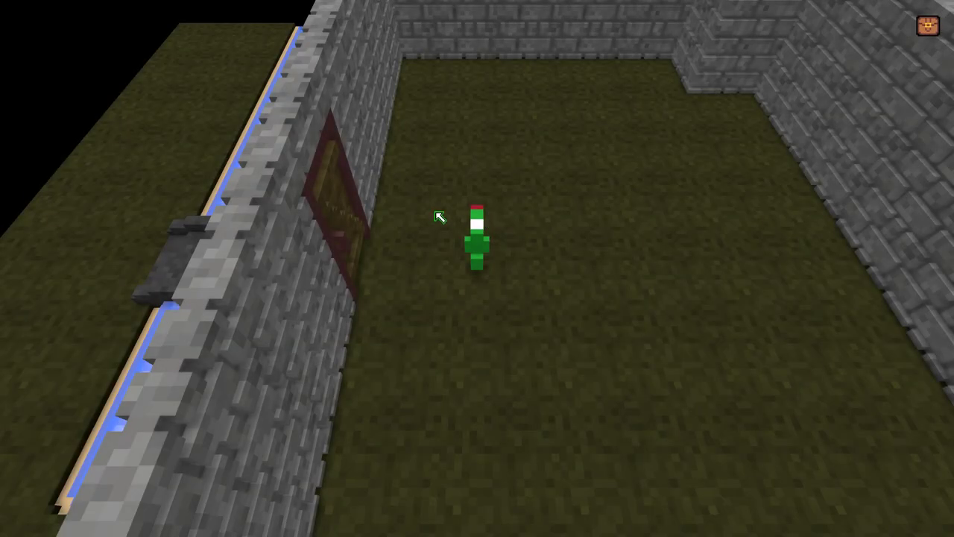
{"action": "left_click", "coordinate": [340, 211]}
{"action": "middle_click_drag", "start_coordinate": [520, 230], "coordinate": [447, 228]}
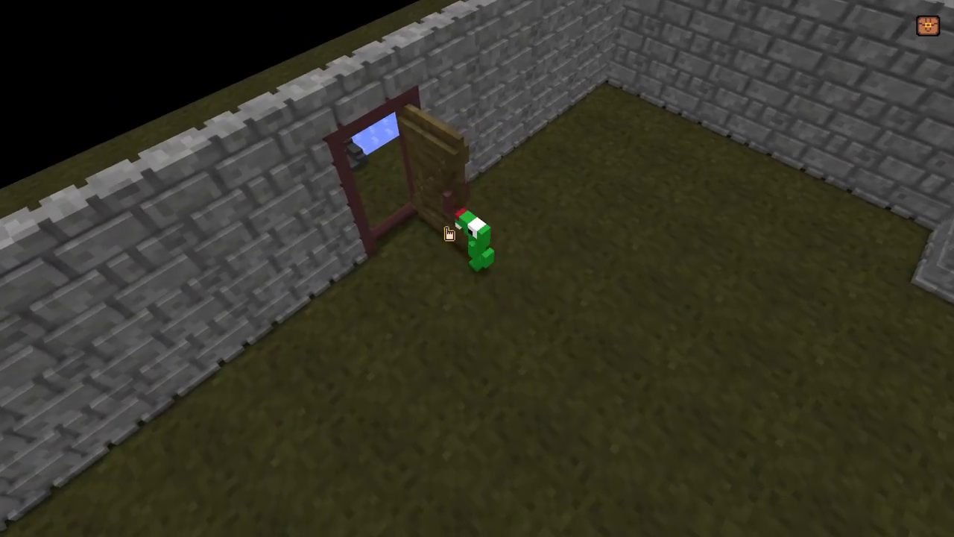
Step: Walk the character back and forth around the open doorway to test passing through it
{"action": "key", "text": "a"}
{"action": "key", "text": "d"}
{"action": "middle_click_drag", "start_coordinate": [518, 239], "coordinate": [663, 221]}
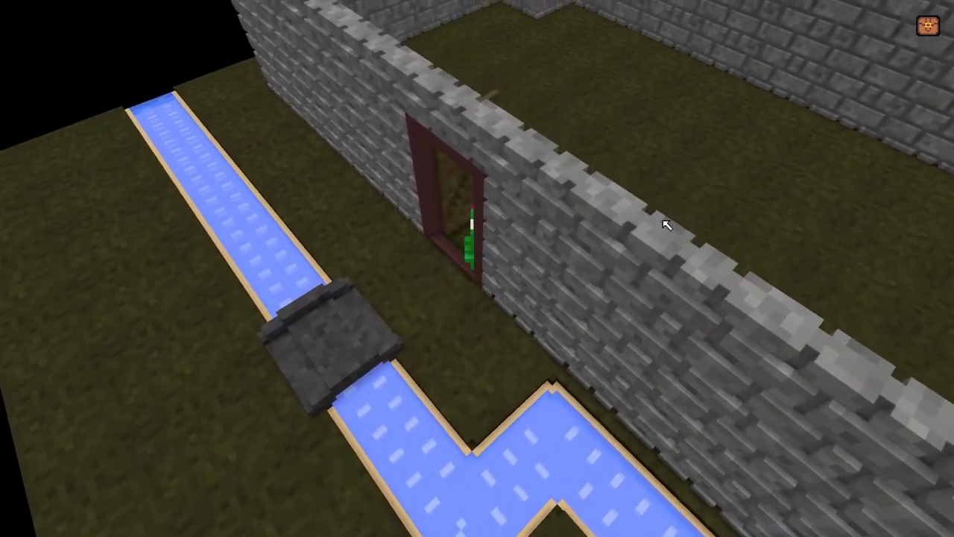
{"action": "right_click_drag", "start_coordinate": [667, 225], "coordinate": [462, 203]}
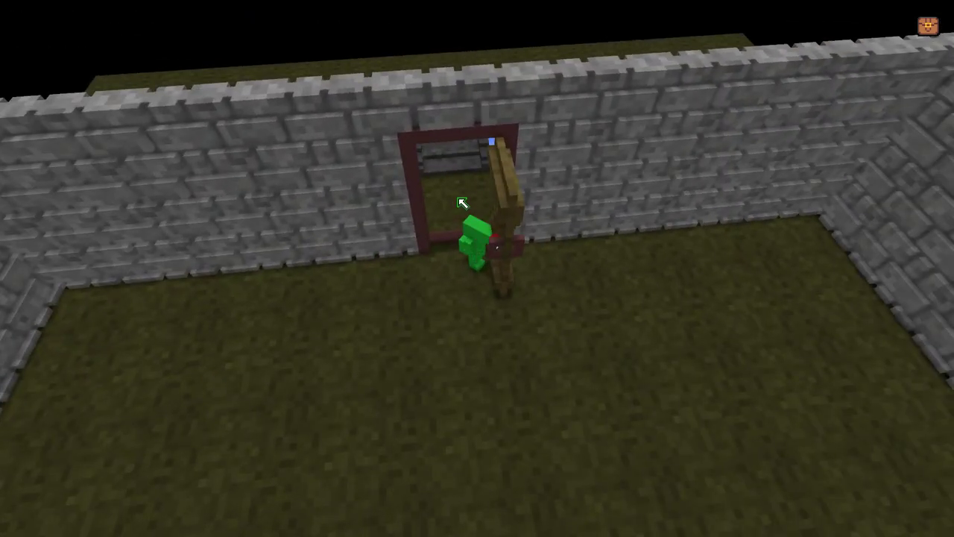
{"action": "key", "text": "d"}
{"action": "key", "text": "a"}
{"action": "key", "text": "d"}
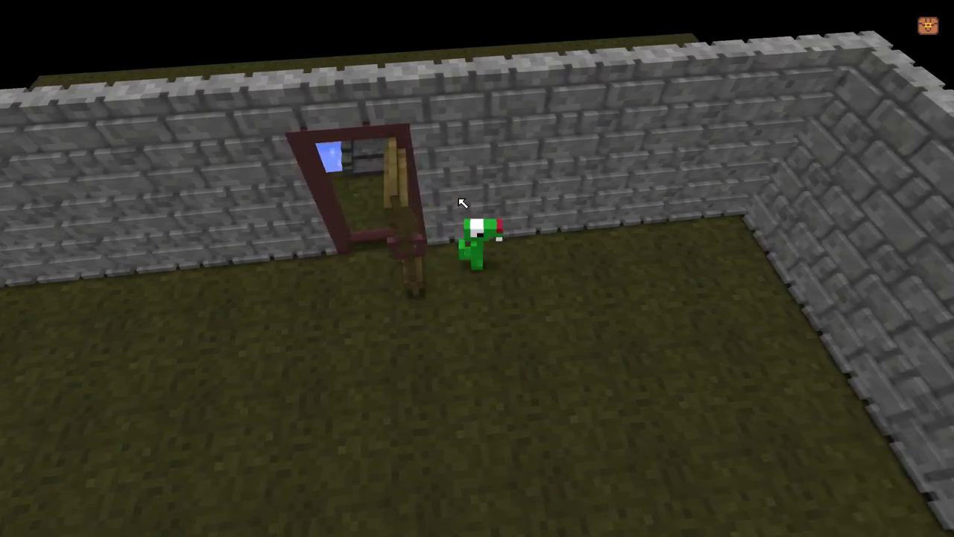
{"action": "key", "text": "a"}
{"action": "key", "text": "d"}
{"action": "mouse_move", "coordinate": [459, 199]}
{"action": "right_mouse_down"}
{"action": "mouse_move", "coordinate": [424, 199]}
{"action": "mouse_move", "coordinate": [547, 196]}
{"action": "mouse_move", "coordinate": [460, 205]}
{"action": "mouse_move", "coordinate": [581, 187]}
{"action": "mouse_move", "coordinate": [601, 172]}
{"action": "mouse_move", "coordinate": [559, 193]}
{"action": "mouse_move", "coordinate": [582, 186]}
{"action": "mouse_move", "coordinate": [567, 211]}
{"action": "mouse_move", "coordinate": [460, 216]}
{"action": "right_mouse_up"}
{"action": "key", "text": "d"}
{"action": "key", "text": "a"}
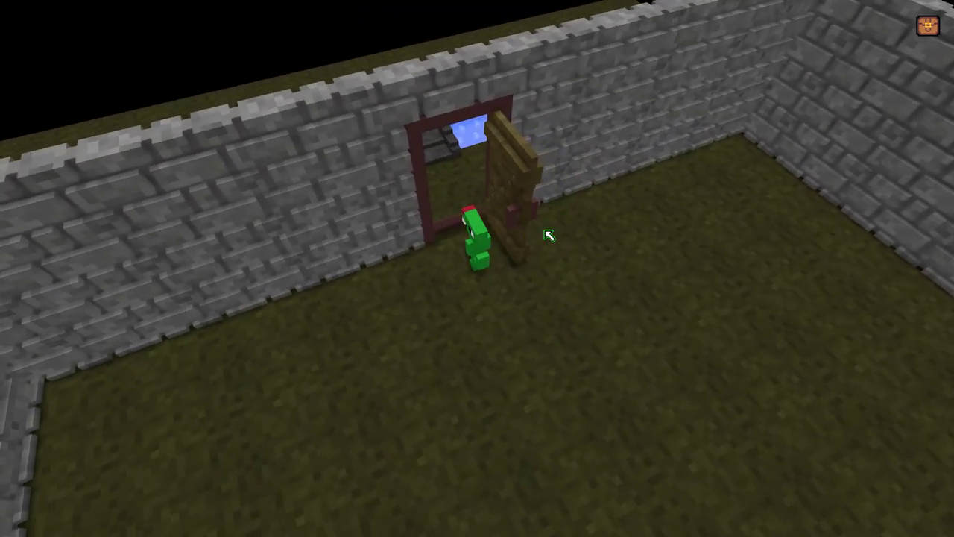
Step: Enable the display of navigation paths through the debug console and inspect the connection through the open door
{"action": "right_click_drag", "start_coordinate": [542, 241], "coordinate": [728, 160]}
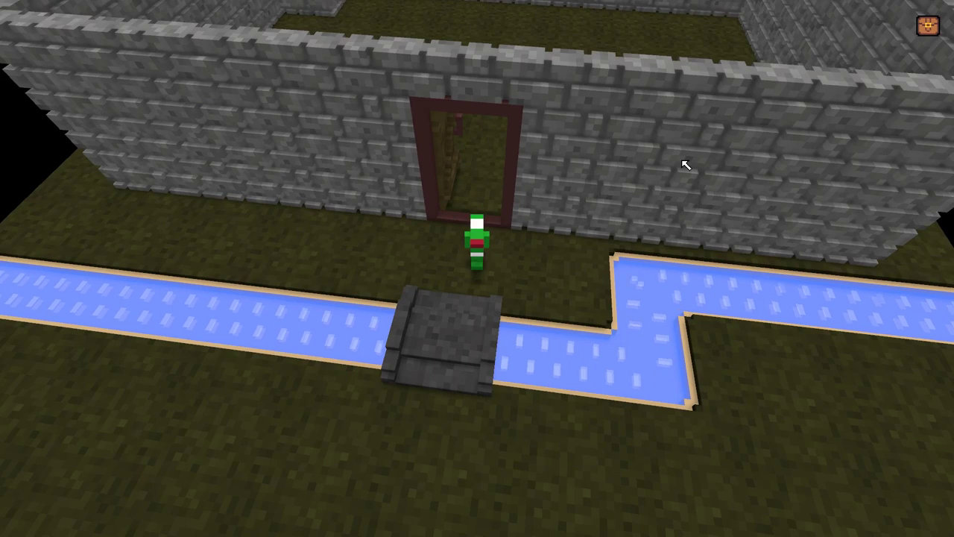
{"action": "key", "text": "grave"}
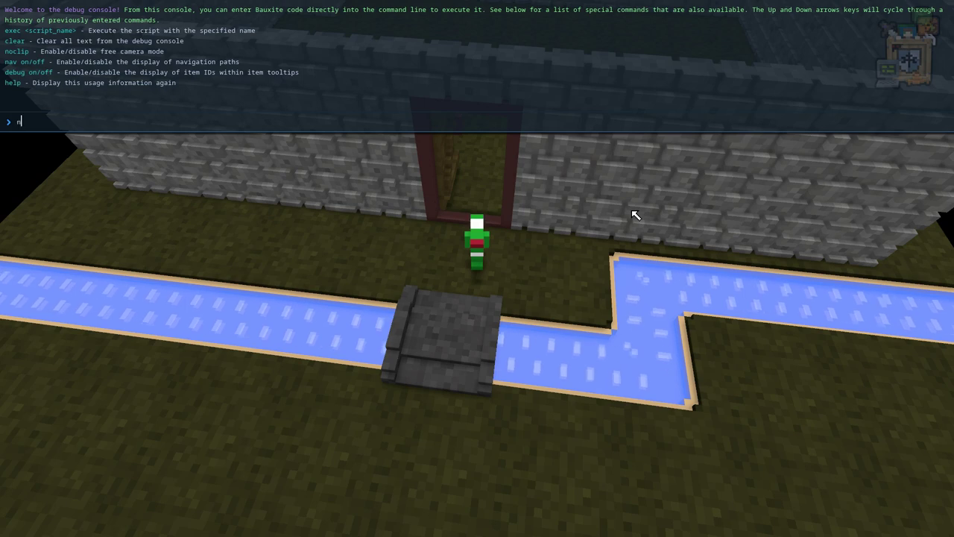
{"action": "key", "text": "Return"}
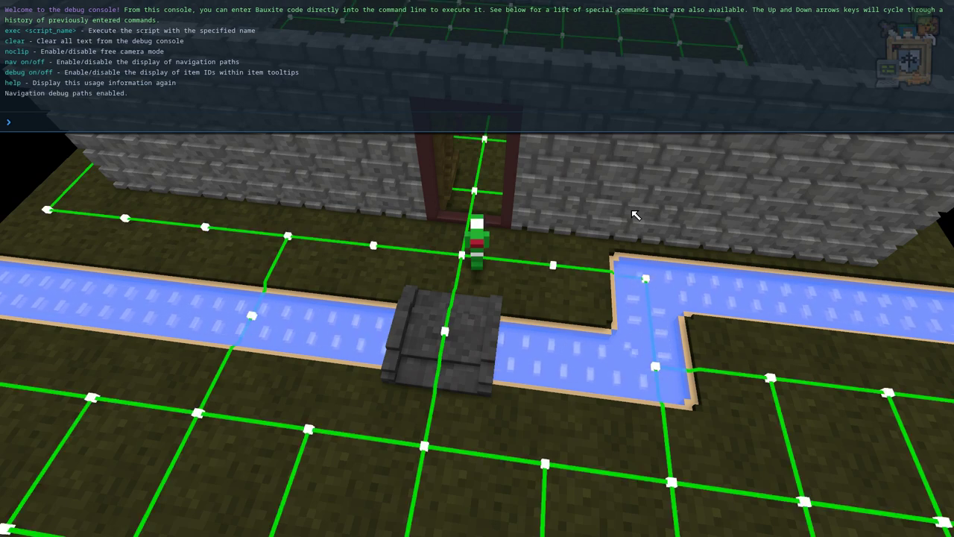
{"action": "key", "text": "grave"}
{"action": "scroll", "coordinate": [555, 195], "scroll_direction": "up", "scroll_amount": 3}
{"action": "middle_click_drag", "start_coordinate": [550, 194], "coordinate": [440, 172]}
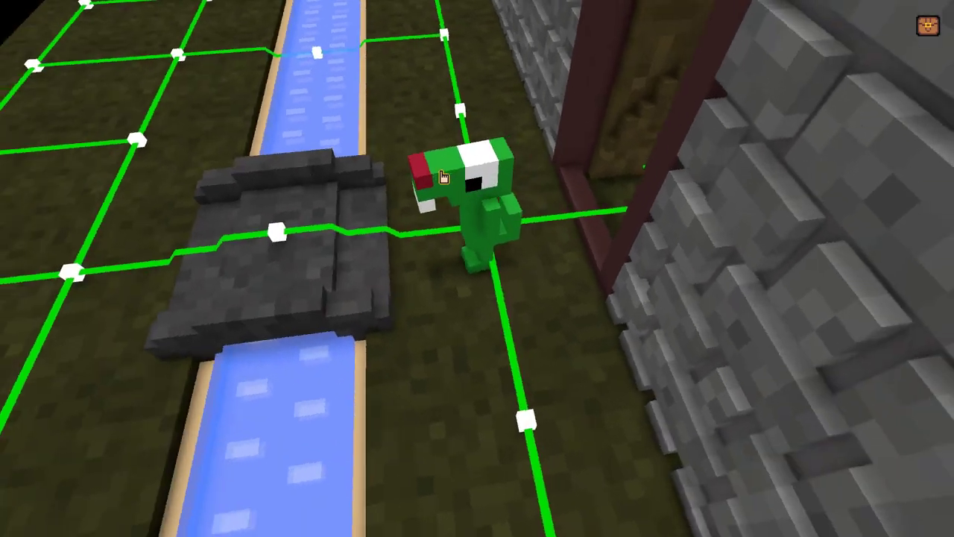
{"action": "middle_click_drag", "start_coordinate": [571, 211], "coordinate": [614, 204]}
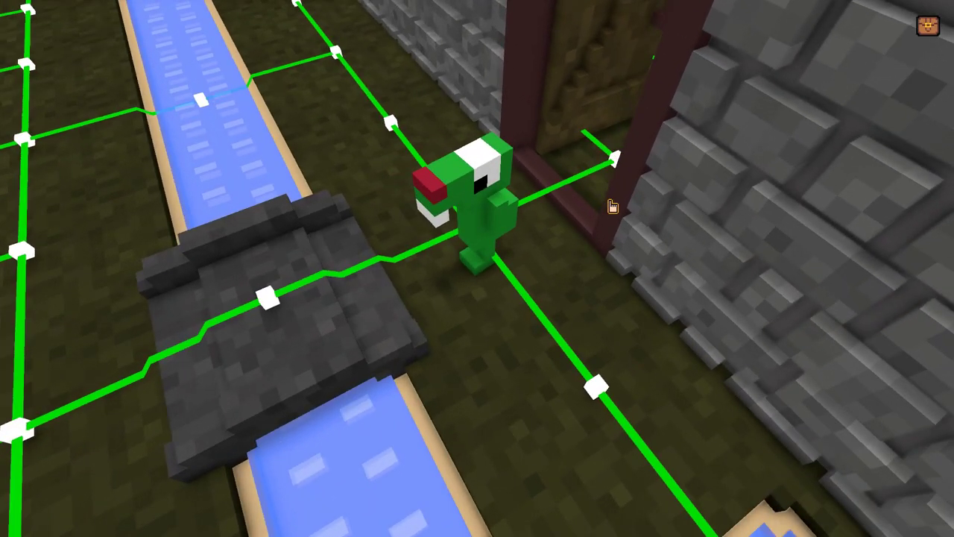
Step: Interact with the door from outside to check its navigation path, and quit the test game
{"action": "left_click", "coordinate": [575, 86]}
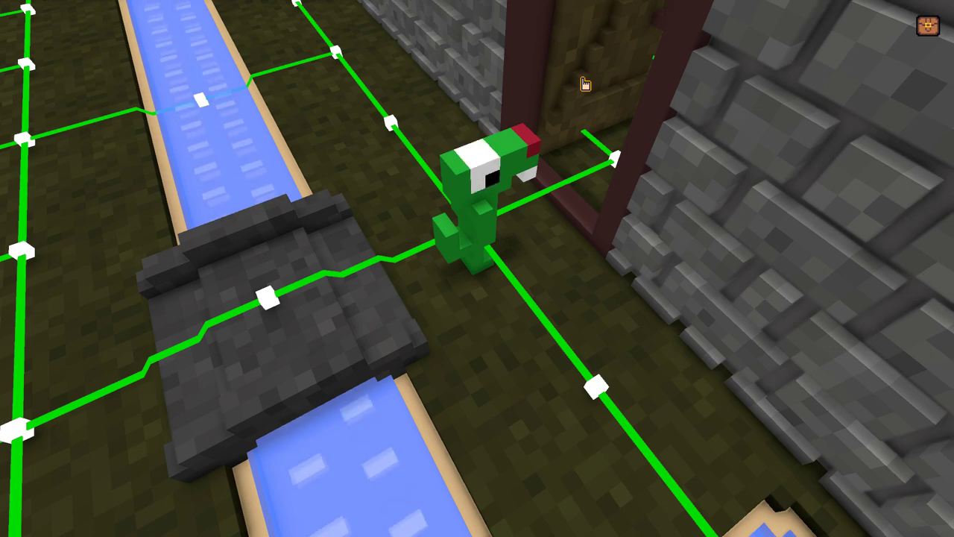
{"action": "key", "text": "Escape"}
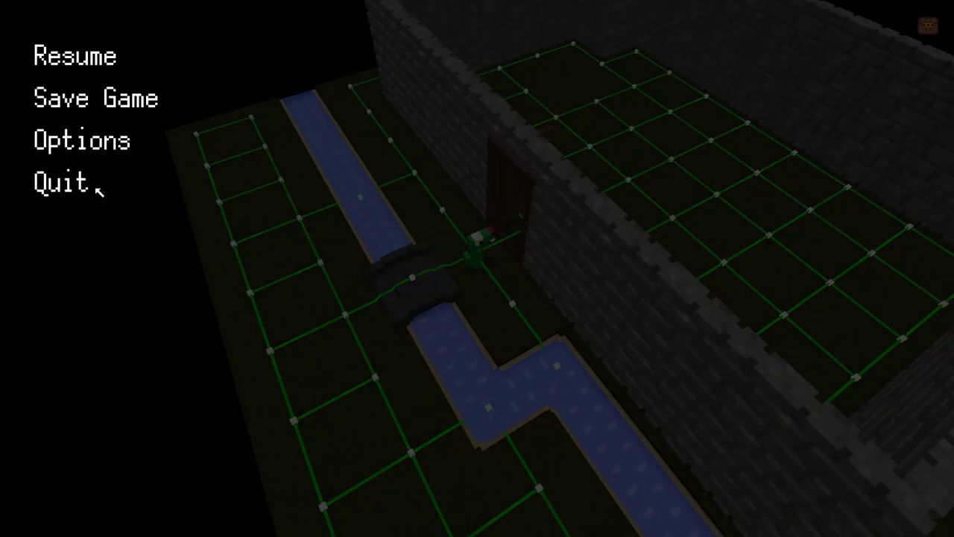
{"action": "left_click", "coordinate": [99, 191]}
{"action": "left_click", "coordinate": [419, 290]}
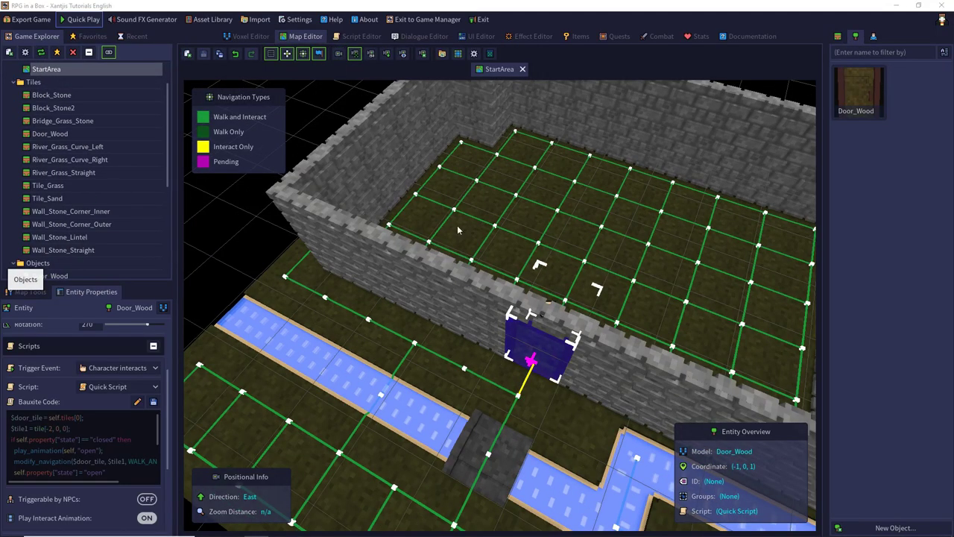
Step: Set the tooltip of the Door_Wood object in the gateway to "Click me and I will open!"
{"action": "left_click", "coordinate": [458, 226]}
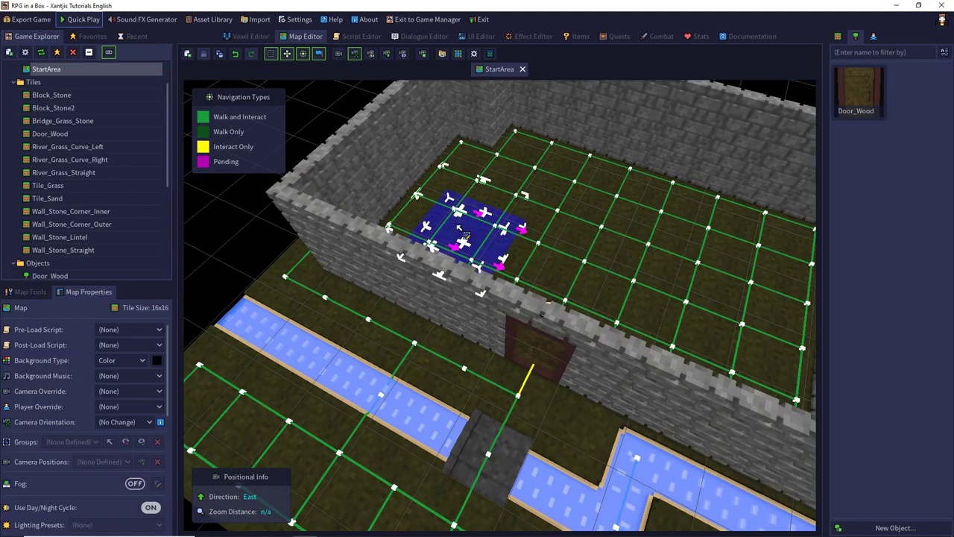
{"action": "left_click", "coordinate": [41, 292]}
{"action": "left_click", "coordinate": [43, 310]}
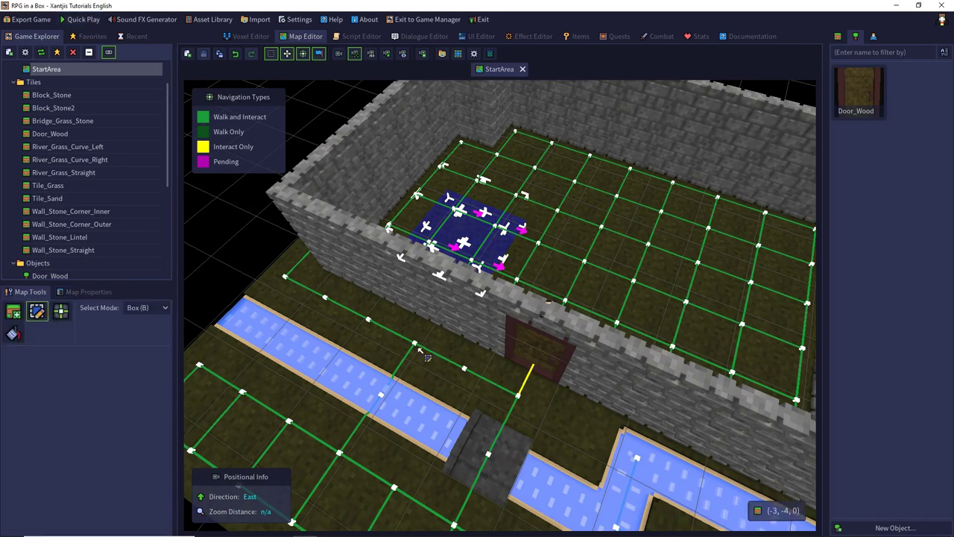
{"action": "left_click", "coordinate": [541, 349]}
{"action": "left_click", "coordinate": [86, 292]}
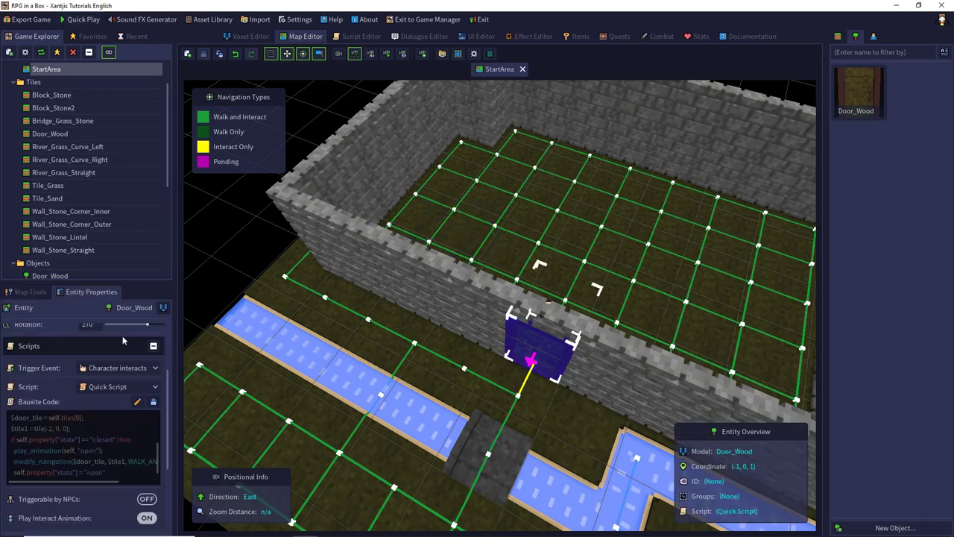
{"action": "scroll", "coordinate": [101, 343], "scroll_direction": "up", "scroll_amount": 3}
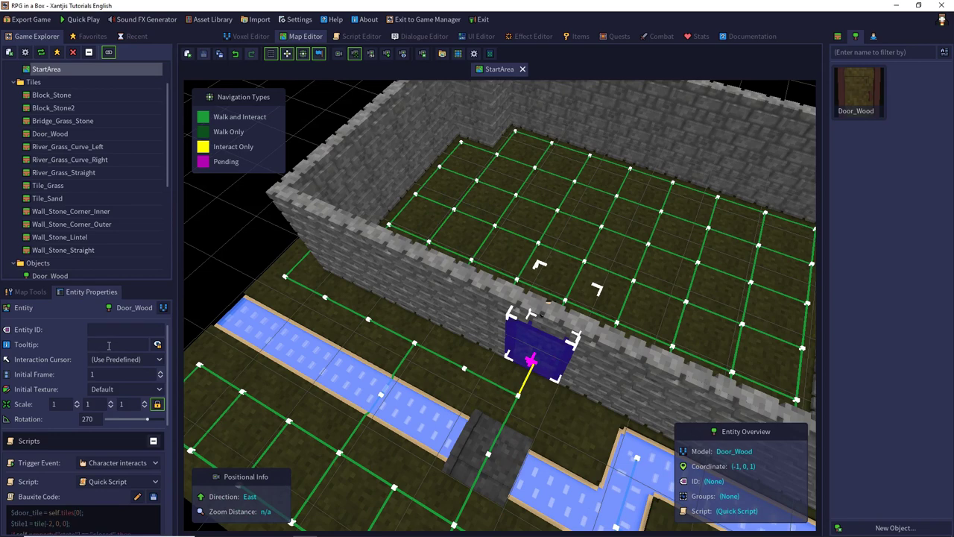
{"action": "left_click", "coordinate": [109, 346]}
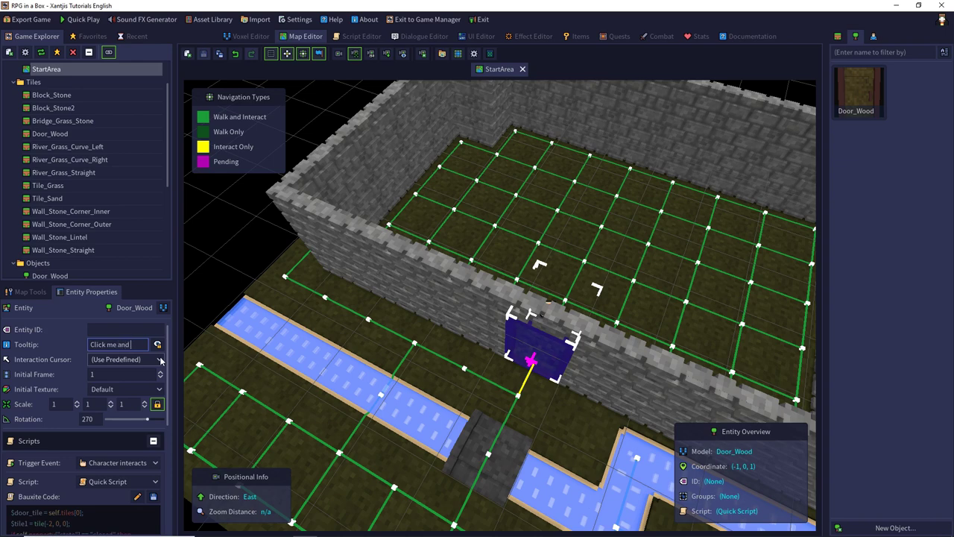
{"action": "type", "text": "Click me and I woll"}
{"action": "type", "text": " open"}
{"action": "key", "text": "BackSpace"}
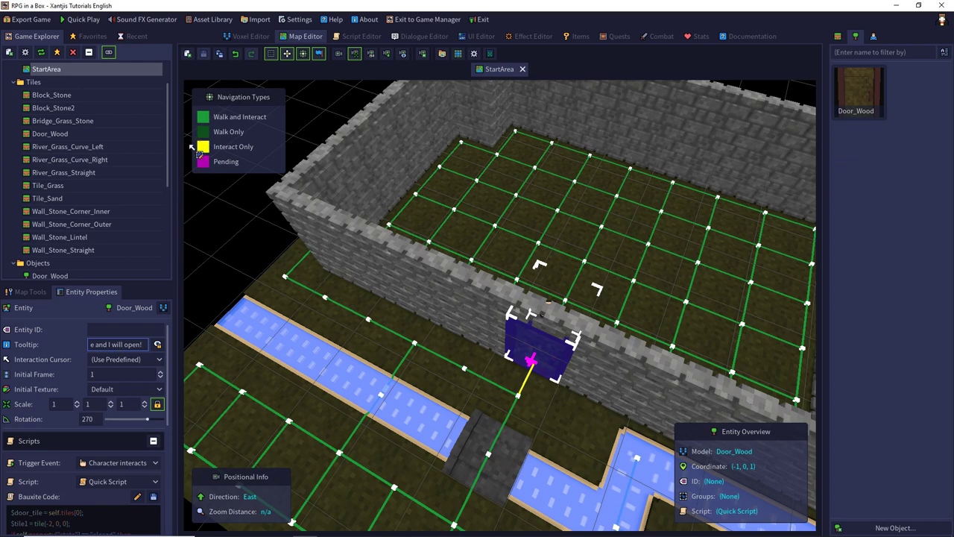
{"action": "left_click", "coordinate": [242, 344]}
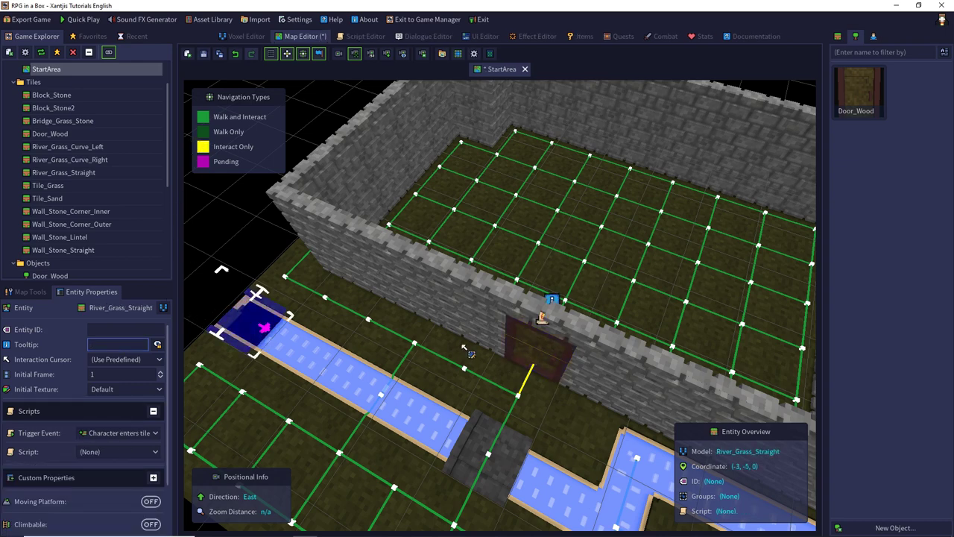
Step: Save the StartArea map, check the door's tooltip in a new test game, and quit it
{"action": "left_click", "coordinate": [541, 348]}
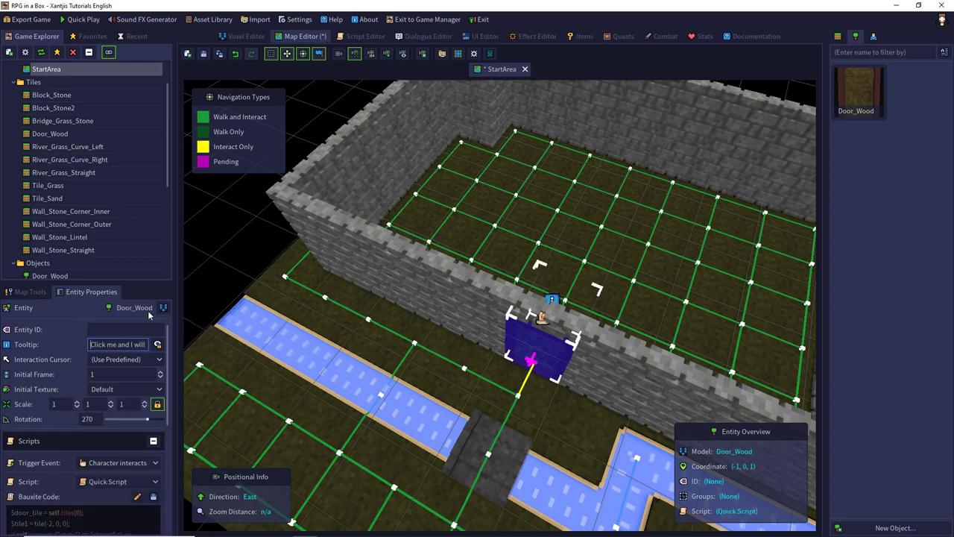
{"action": "left_click", "coordinate": [203, 53]}
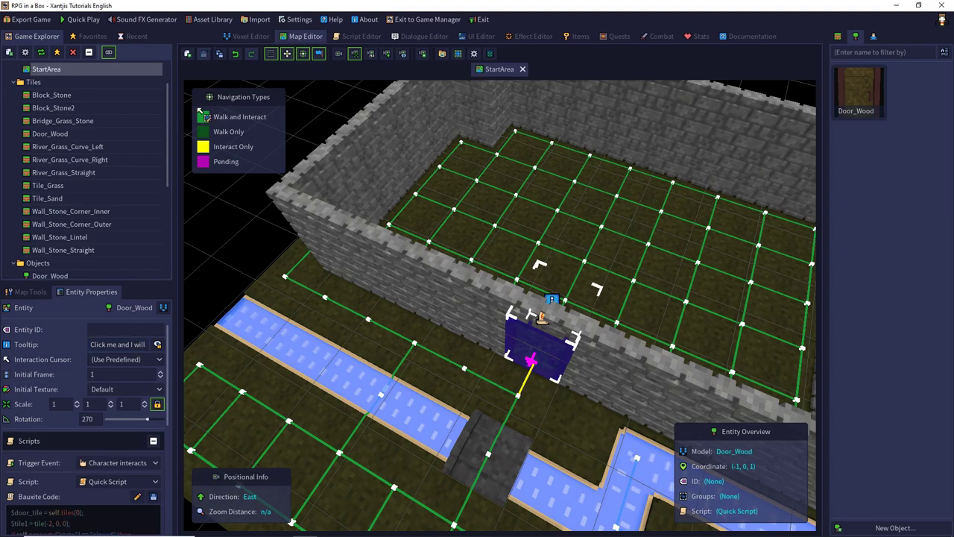
{"action": "left_click", "coordinate": [81, 20]}
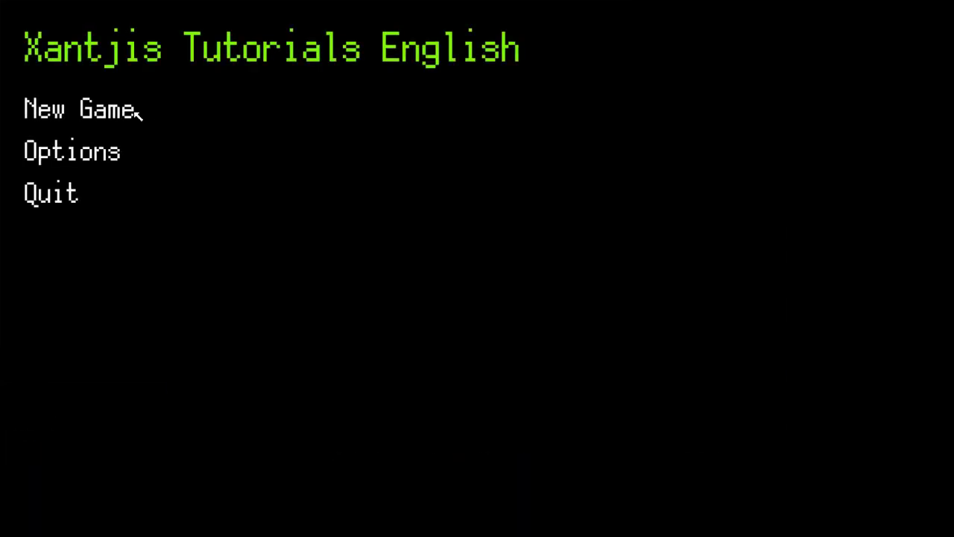
{"action": "left_click", "coordinate": [134, 112]}
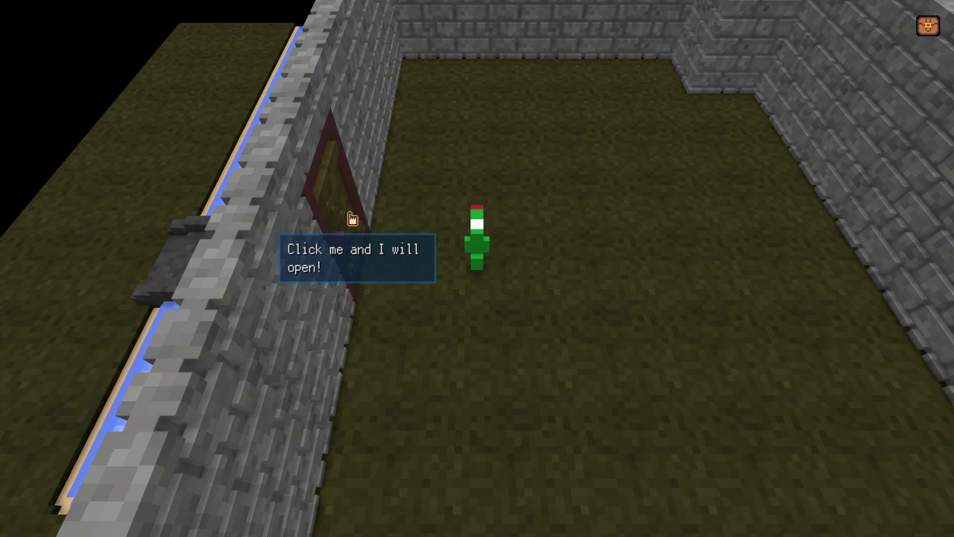
{"action": "key", "text": "Escape"}
{"action": "left_click", "coordinate": [94, 179]}
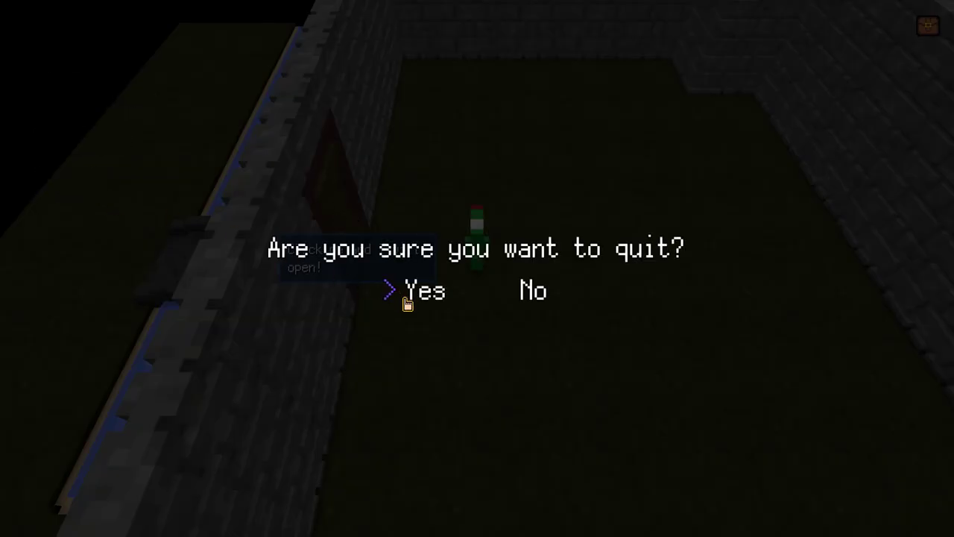
{"action": "left_click", "coordinate": [408, 302]}
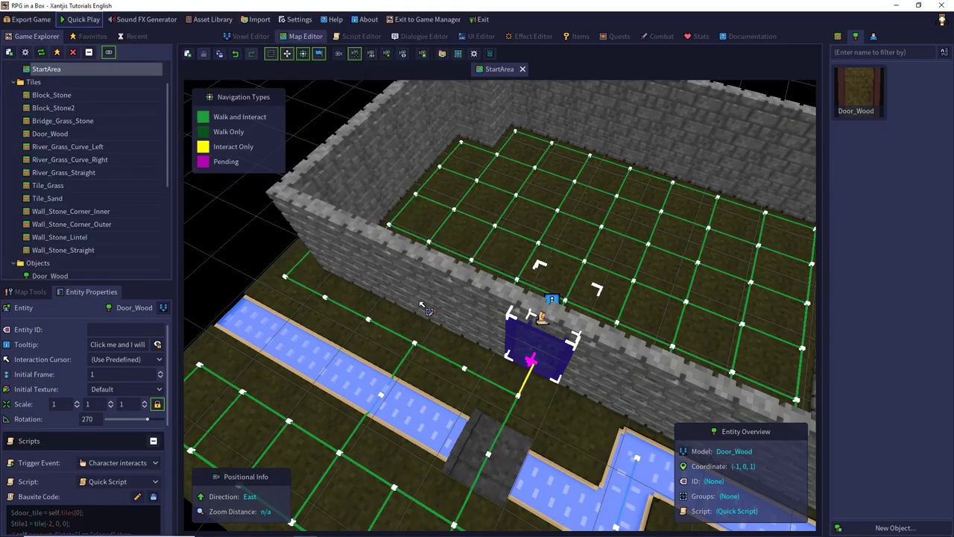
Step: Cover the whole walled building with a flat roof of Tile_Sand tiles at height 33
{"action": "left_click", "coordinate": [209, 212]}
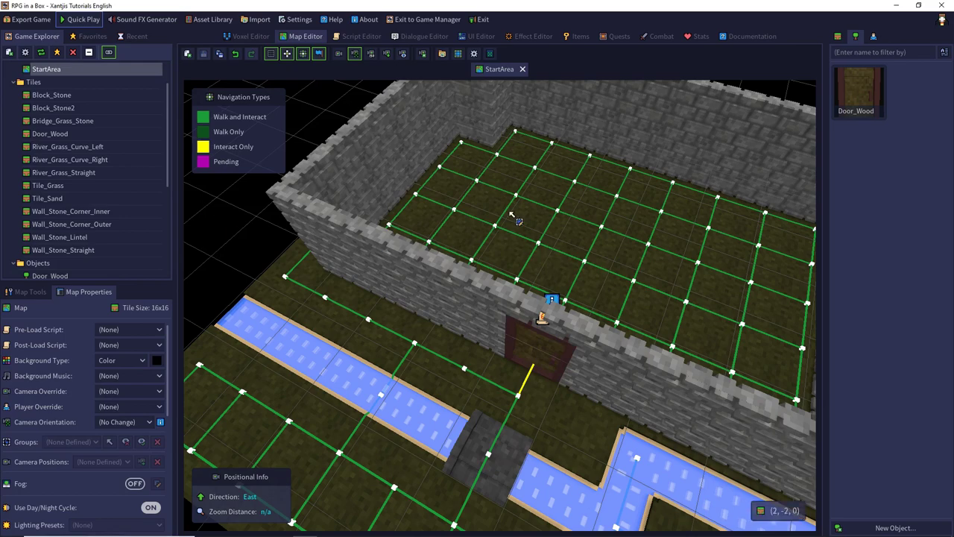
{"action": "scroll", "coordinate": [513, 215], "scroll_direction": "down", "scroll_amount": 2}
{"action": "scroll", "coordinate": [507, 260], "scroll_direction": "down", "scroll_amount": 2}
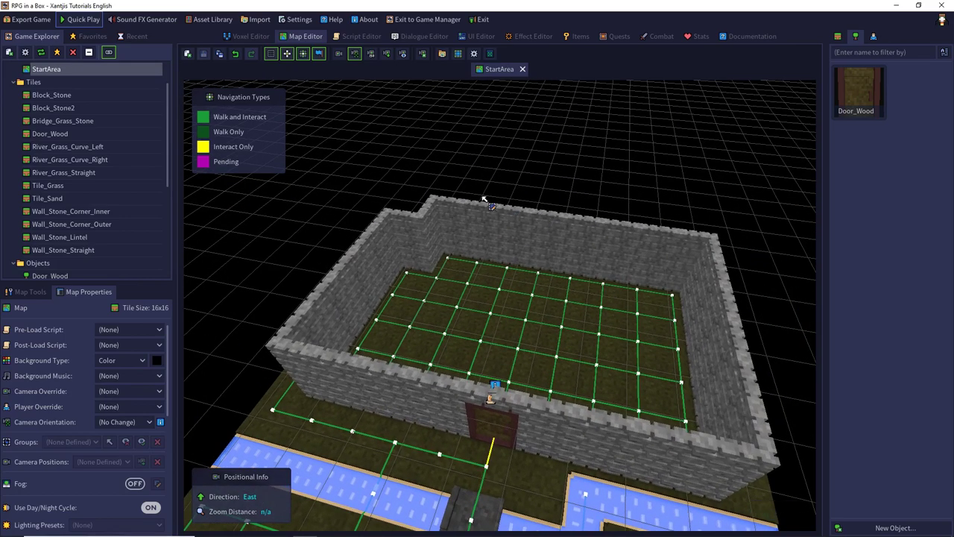
{"action": "left_click", "coordinate": [838, 37]}
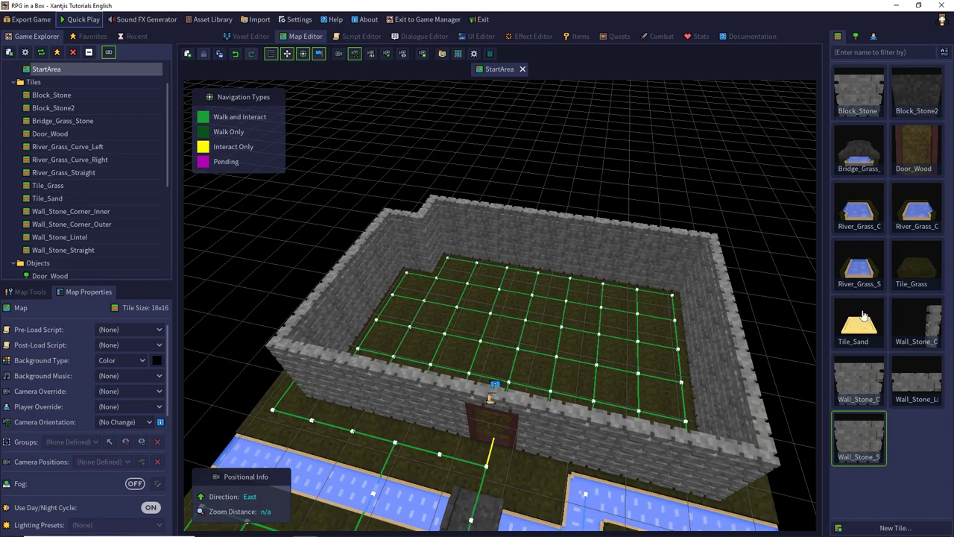
{"action": "left_click", "coordinate": [858, 321]}
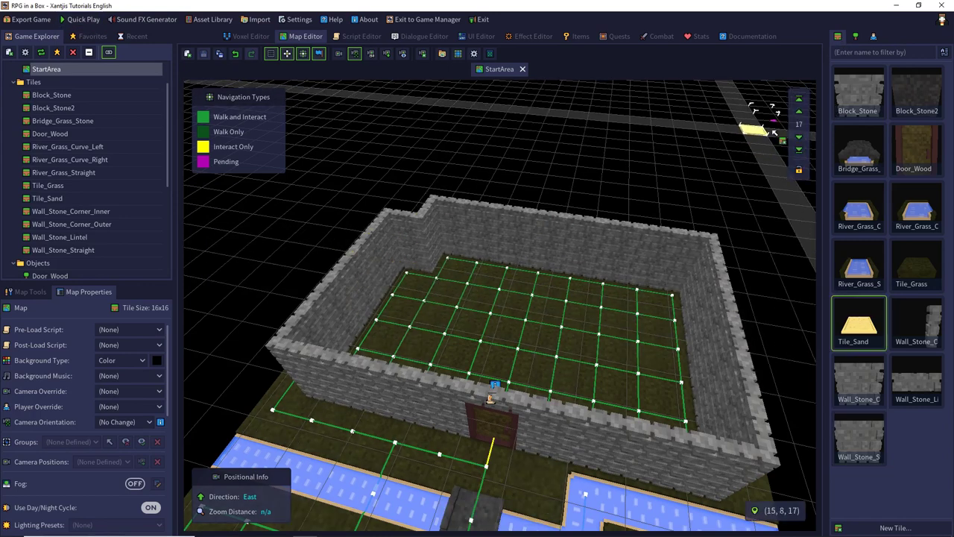
{"action": "left_click", "coordinate": [799, 99]}
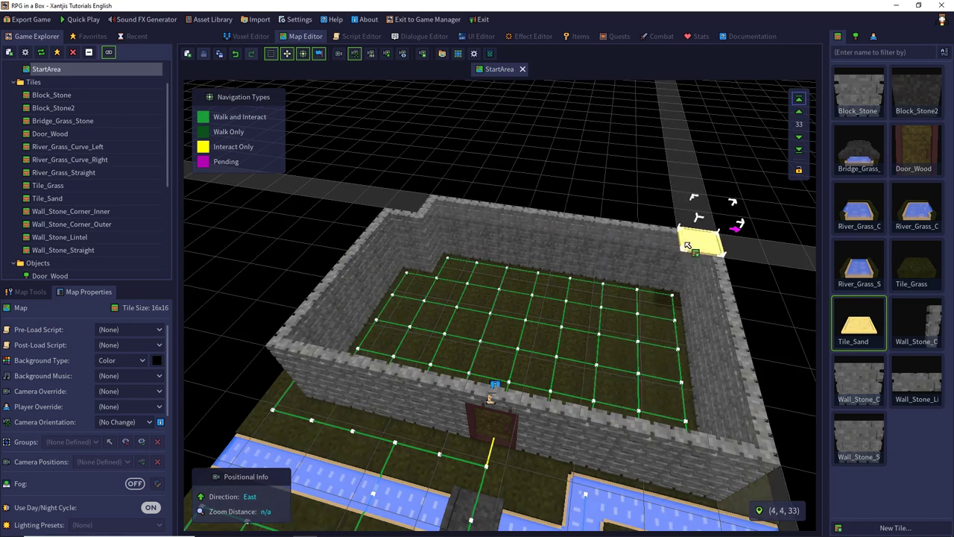
{"action": "left_click_drag", "start_coordinate": [693, 240], "coordinate": [318, 331]}
{"action": "middle_click_drag", "start_coordinate": [406, 382], "coordinate": [428, 325]}
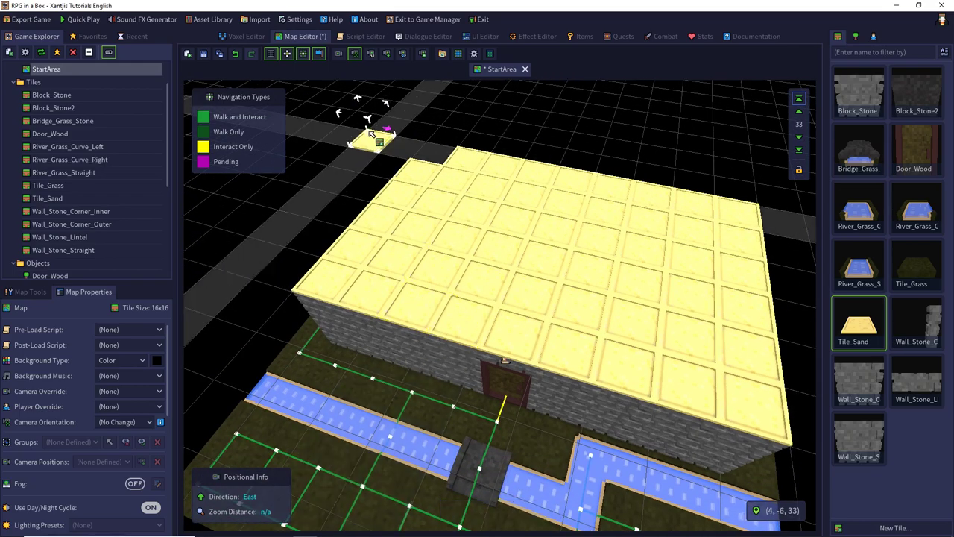
{"action": "middle_click_drag", "start_coordinate": [371, 292], "coordinate": [680, 178]}
{"action": "right_click_drag", "start_coordinate": [681, 181], "coordinate": [473, 212]}
{"action": "key", "text": "s"}
{"action": "key", "text": "w"}
{"action": "key", "text": "s"}
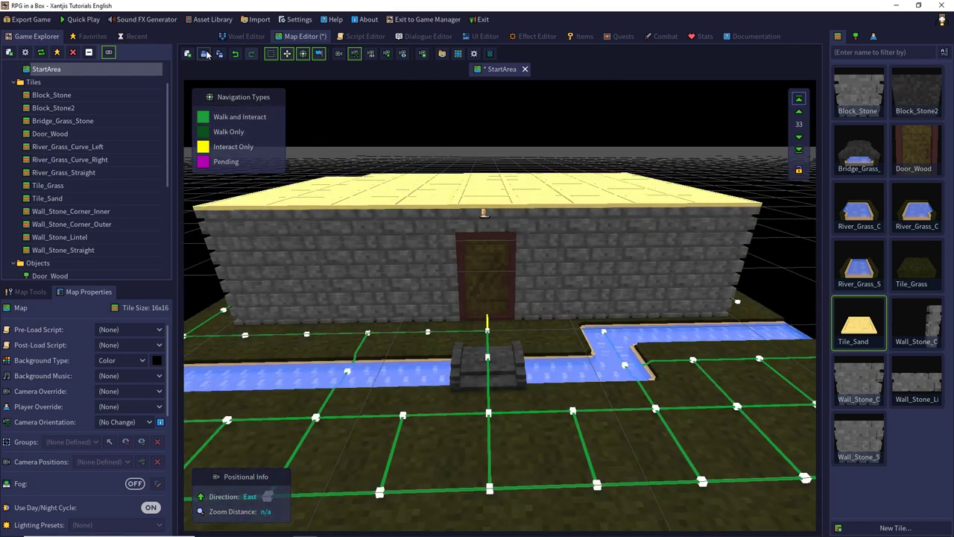
Step: Save the map, test the roofed building in a new game by sending the character out through the door, and quit
{"action": "left_click", "coordinate": [203, 53]}
{"action": "left_click", "coordinate": [64, 22]}
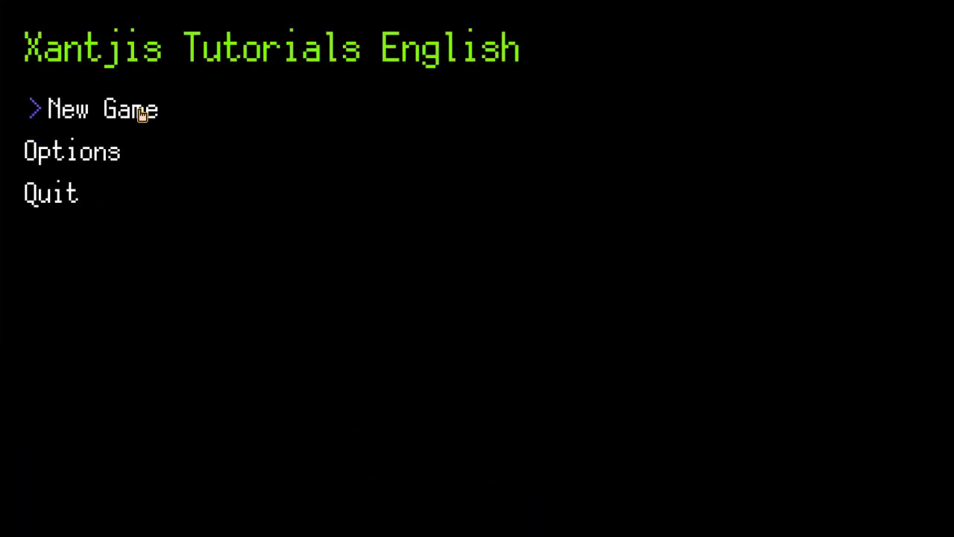
{"action": "left_click", "coordinate": [139, 113]}
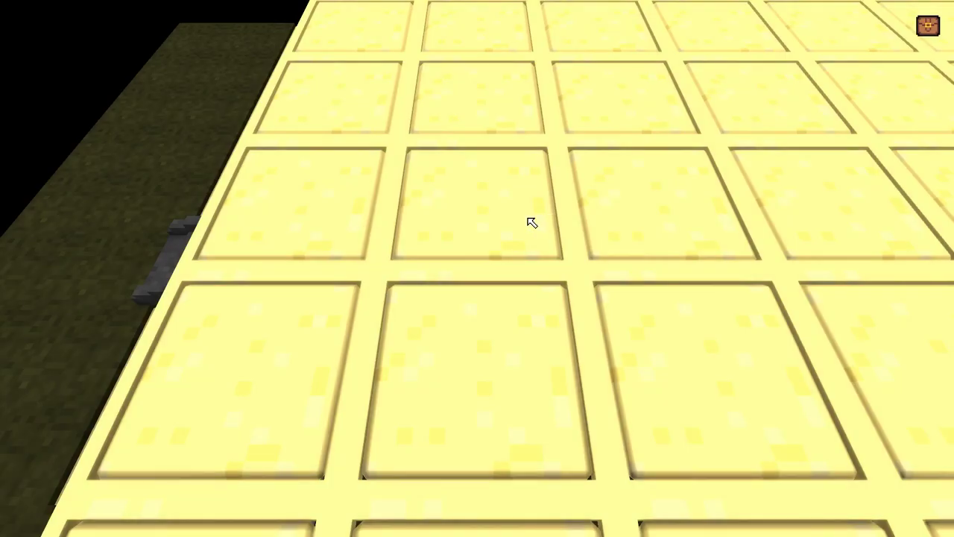
{"action": "middle_click_drag", "start_coordinate": [388, 226], "coordinate": [519, 209]}
{"action": "left_click", "coordinate": [456, 345]}
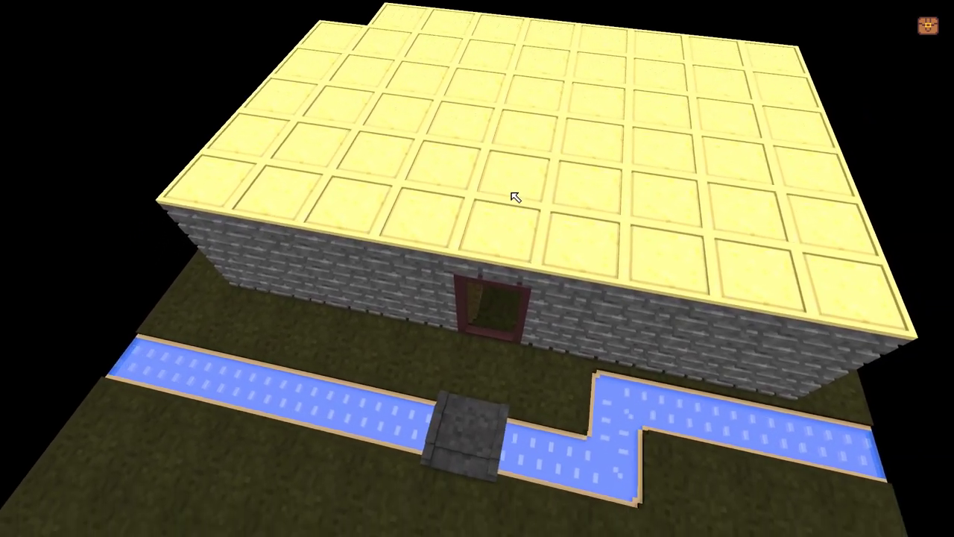
{"action": "key", "text": "Escape"}
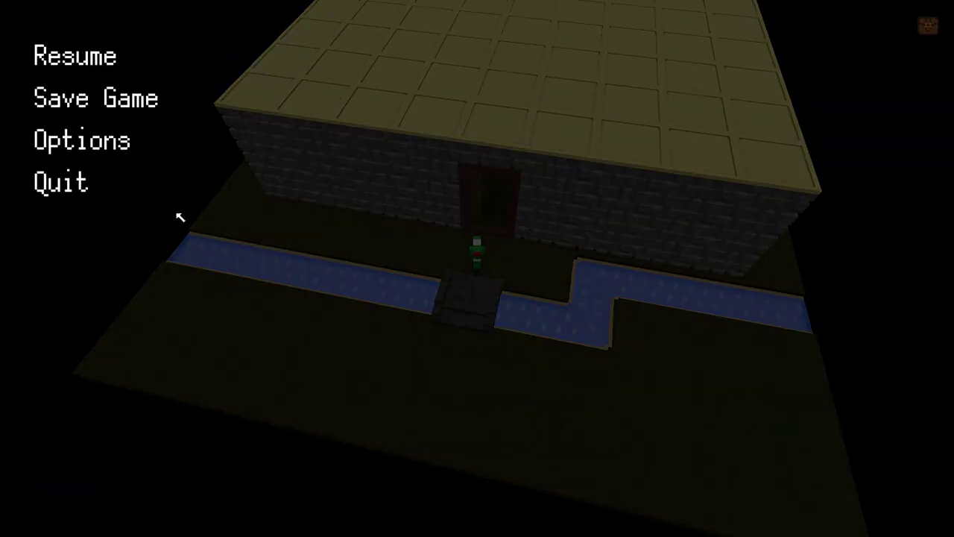
{"action": "left_click", "coordinate": [87, 186]}
{"action": "left_click", "coordinate": [426, 291]}
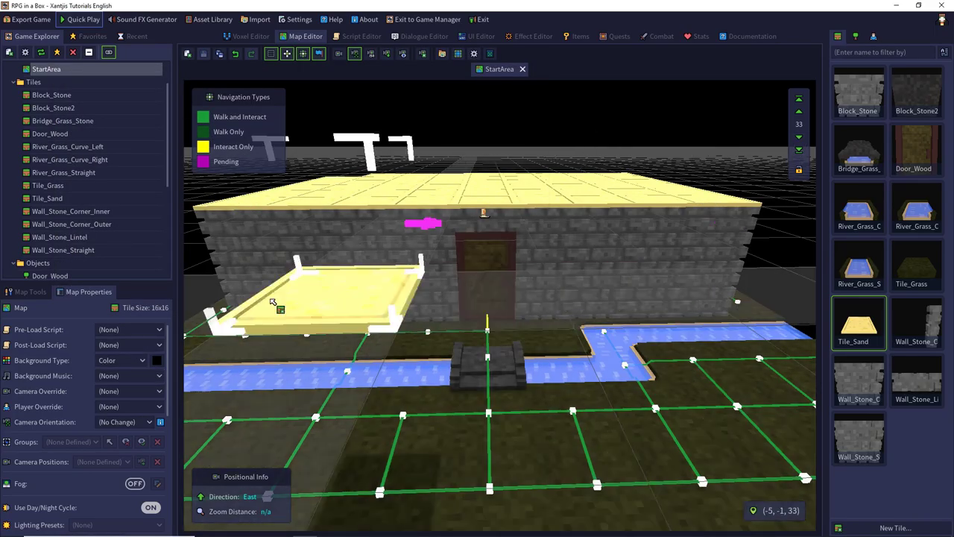
Step: Select all the sand roof tiles in Box select mode and add them to a group named Level1-hide
{"action": "left_click", "coordinate": [34, 292]}
{"action": "left_click", "coordinate": [37, 310]}
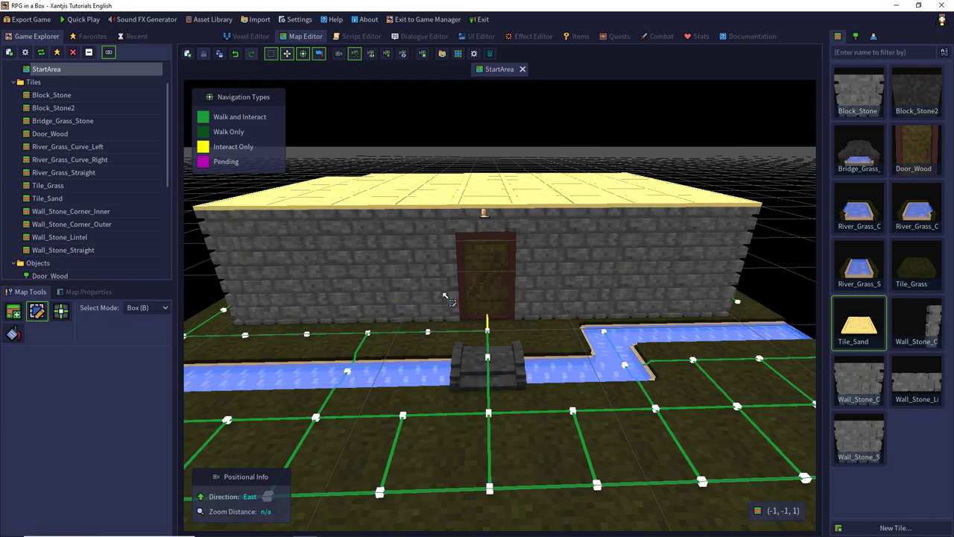
{"action": "middle_click_drag", "start_coordinate": [449, 295], "coordinate": [495, 363]}
{"action": "left_click_drag", "start_coordinate": [594, 222], "coordinate": [416, 405]}
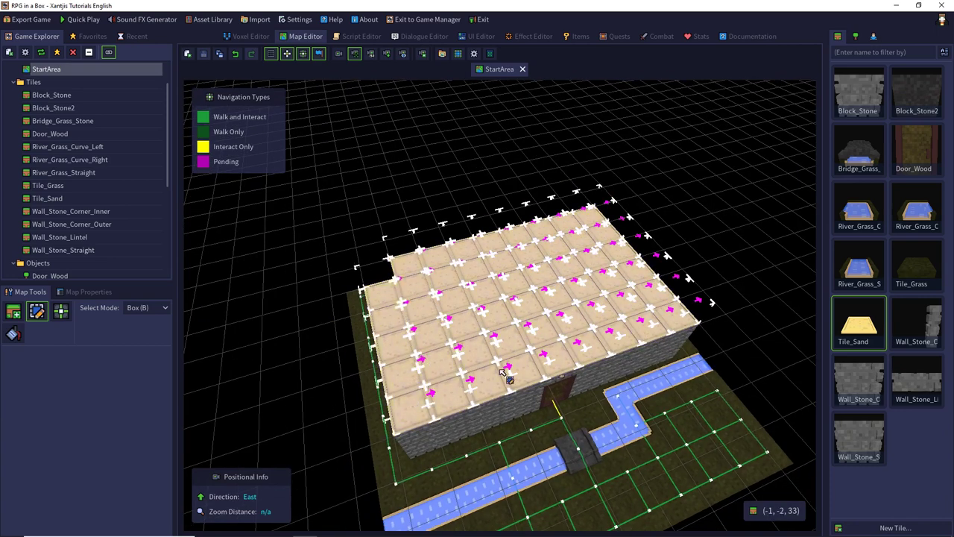
{"action": "left_click", "coordinate": [82, 292]}
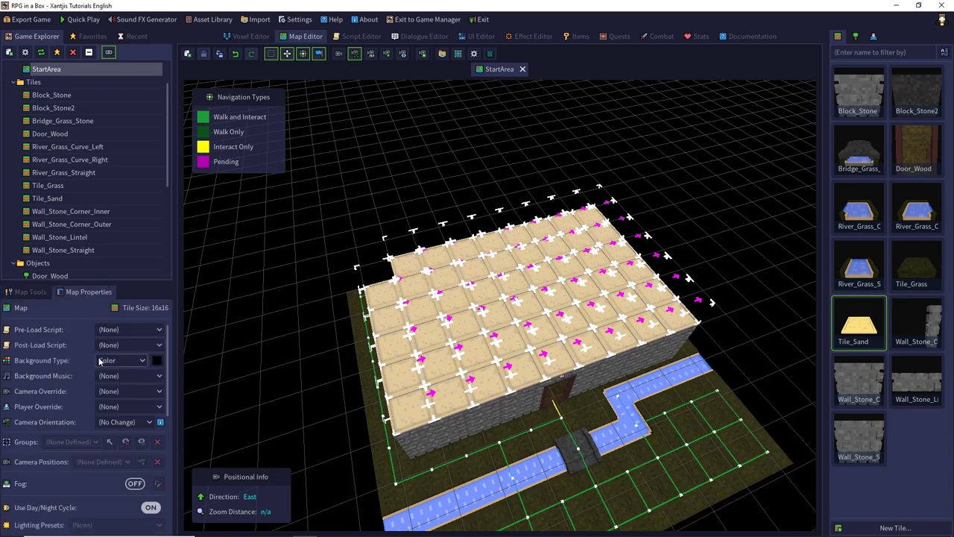
{"action": "left_click", "coordinate": [23, 295]}
{"action": "left_click", "coordinate": [82, 292]}
{"action": "scroll", "coordinate": [112, 378], "scroll_direction": "down", "scroll_amount": 2}
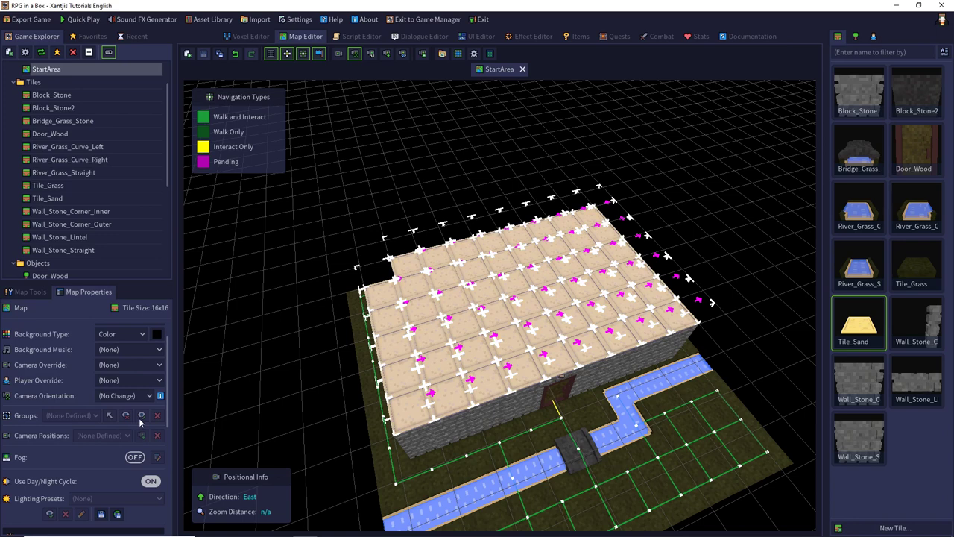
{"action": "left_click", "coordinate": [388, 373]}
{"action": "left_click", "coordinate": [575, 267]}
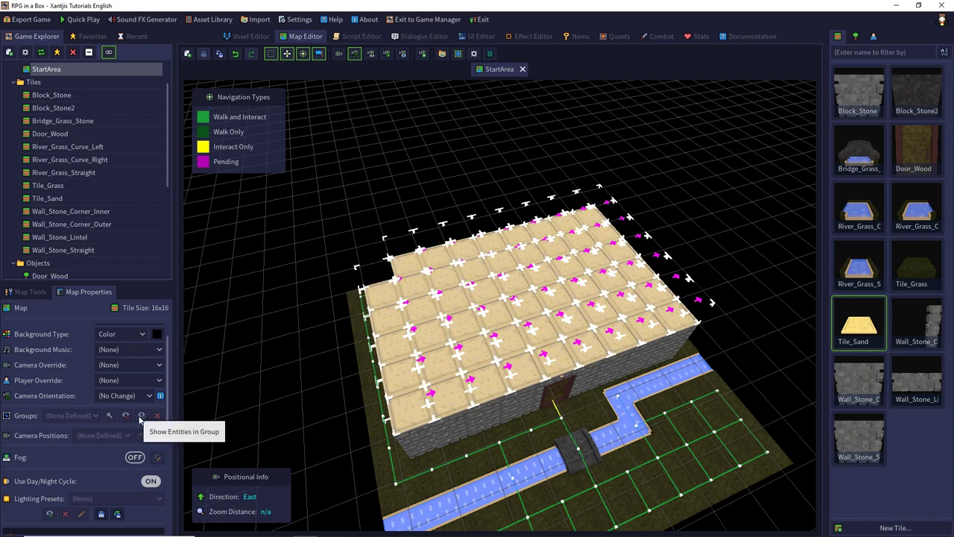
{"action": "right_click", "coordinate": [457, 312]}
{"action": "mouse_move", "coordinate": [515, 384]}
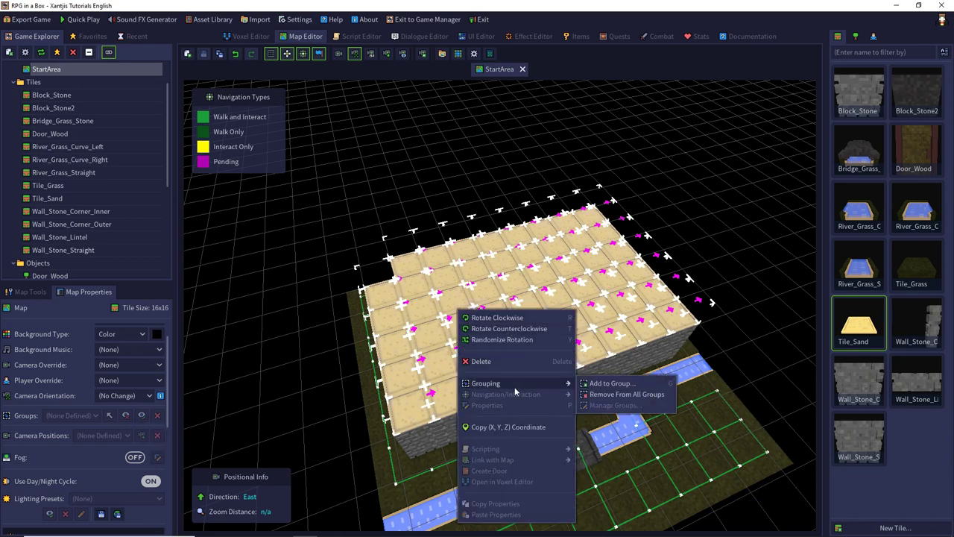
{"action": "left_click", "coordinate": [610, 383]}
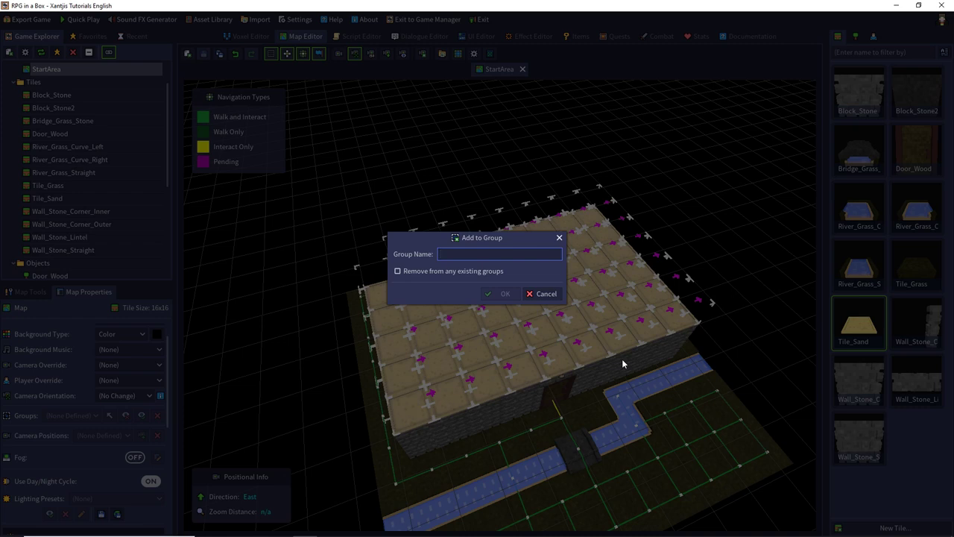
{"action": "type", "text": "Level1-hide"}
{"action": "left_click", "coordinate": [505, 294]}
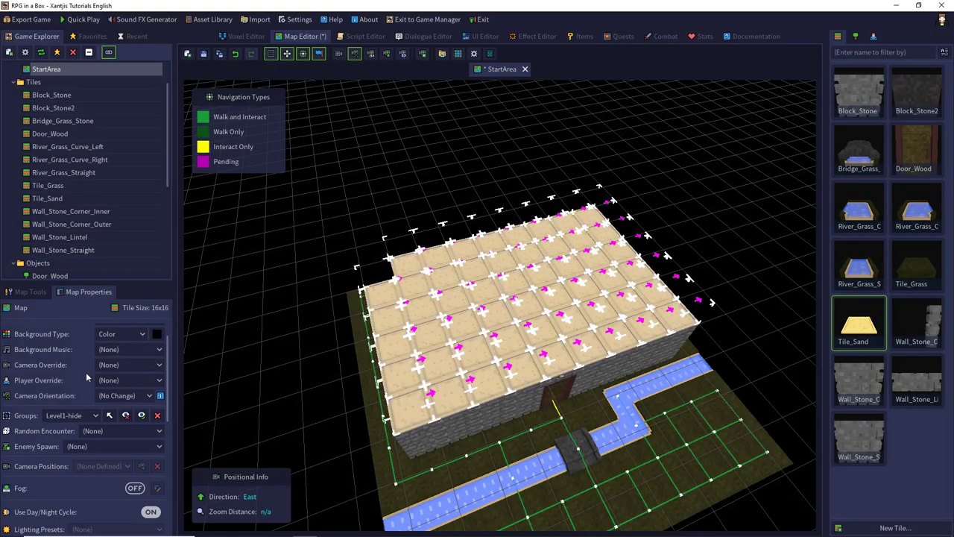
Step: Hide the entities of the Level1-hide group to expose the building's interior
{"action": "left_click", "coordinate": [125, 415]}
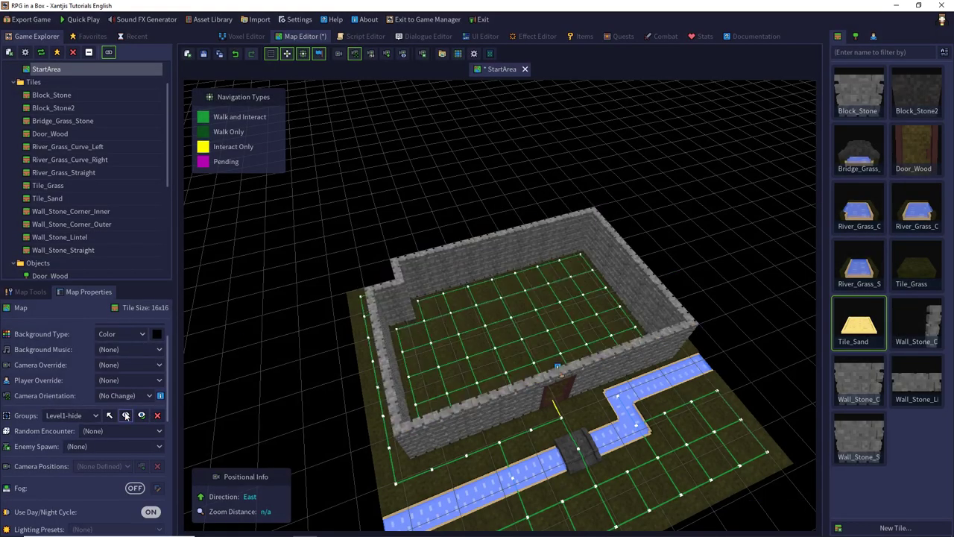
{"action": "right_click_drag", "start_coordinate": [420, 278], "coordinate": [179, 319]}
{"action": "key", "text": "w"}
{"action": "right_click_drag", "start_coordinate": [410, 312], "coordinate": [373, 309]}
{"action": "key", "text": "a"}
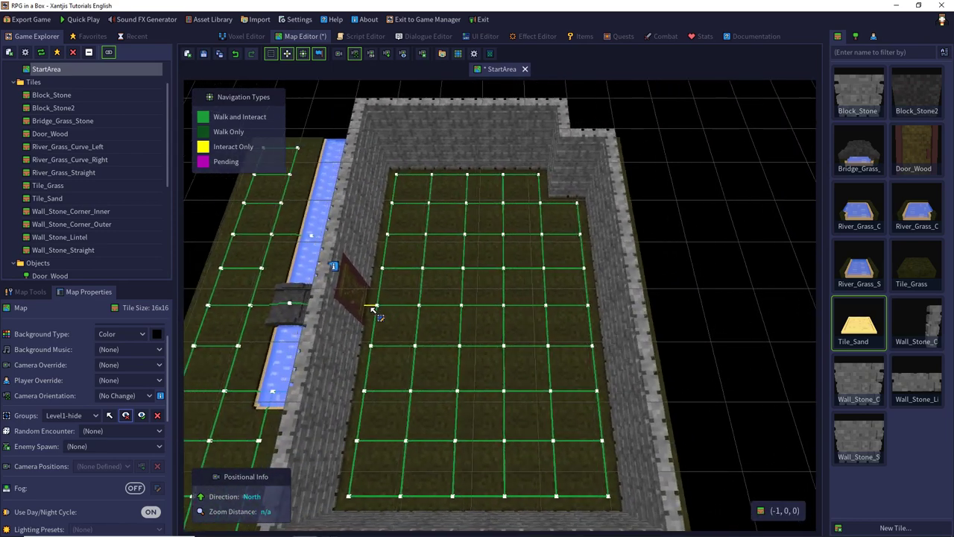
Step: Select all the grass floor tiles inside the building and add them to a group named Level1
{"action": "left_click", "coordinate": [28, 293]}
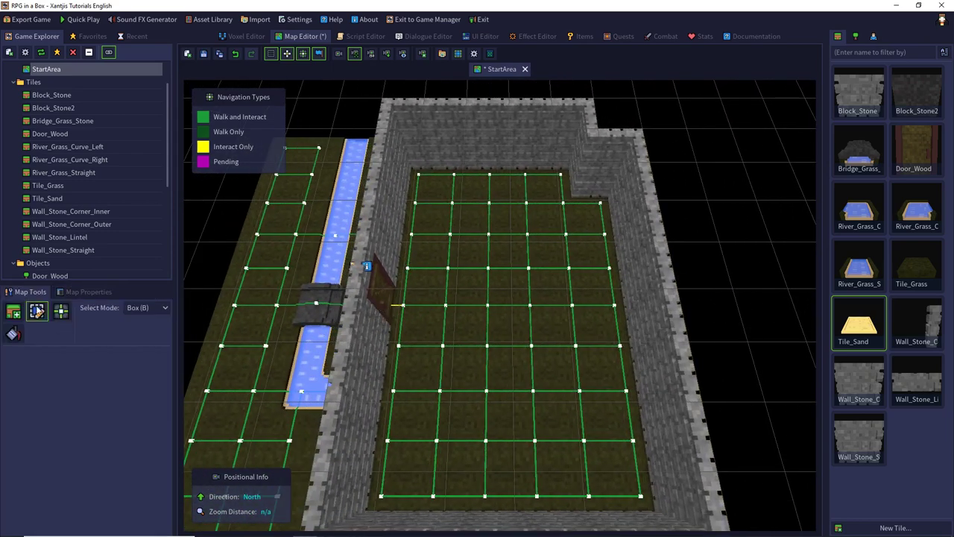
{"action": "left_click", "coordinate": [37, 312]}
{"action": "left_click_drag", "start_coordinate": [426, 182], "coordinate": [555, 498]}
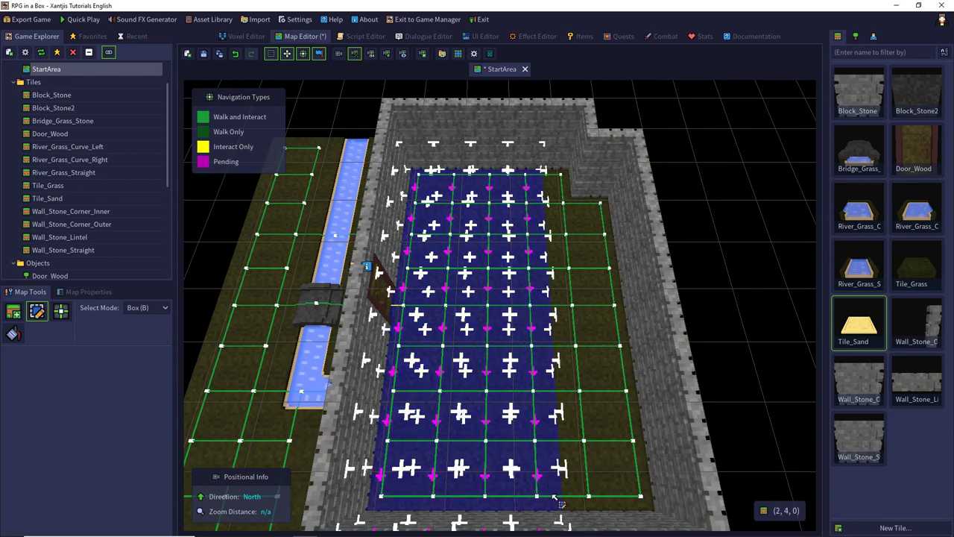
{"action": "left_click_drag", "start_coordinate": [576, 477], "coordinate": [589, 218]}
{"action": "right_click", "coordinate": [504, 253]}
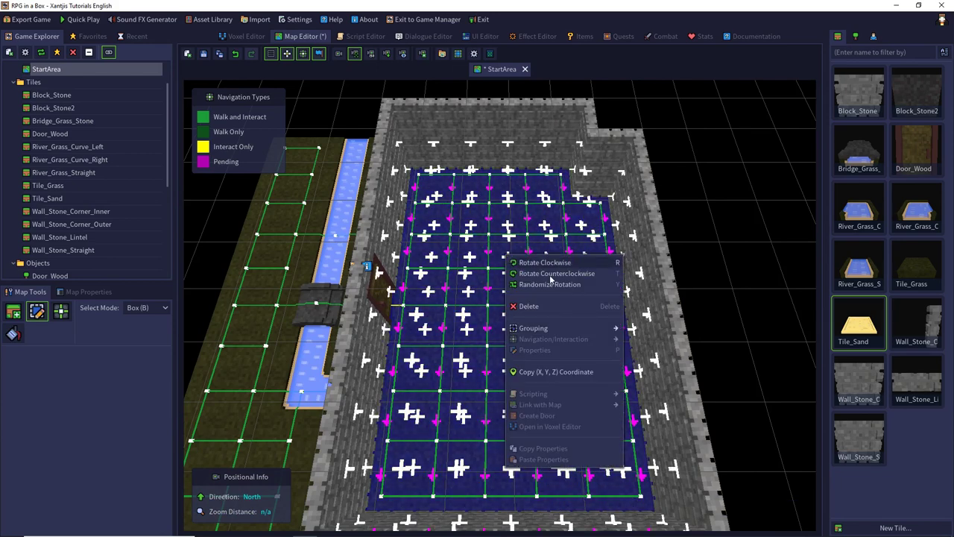
{"action": "mouse_move", "coordinate": [566, 328]}
{"action": "left_click", "coordinate": [668, 329]}
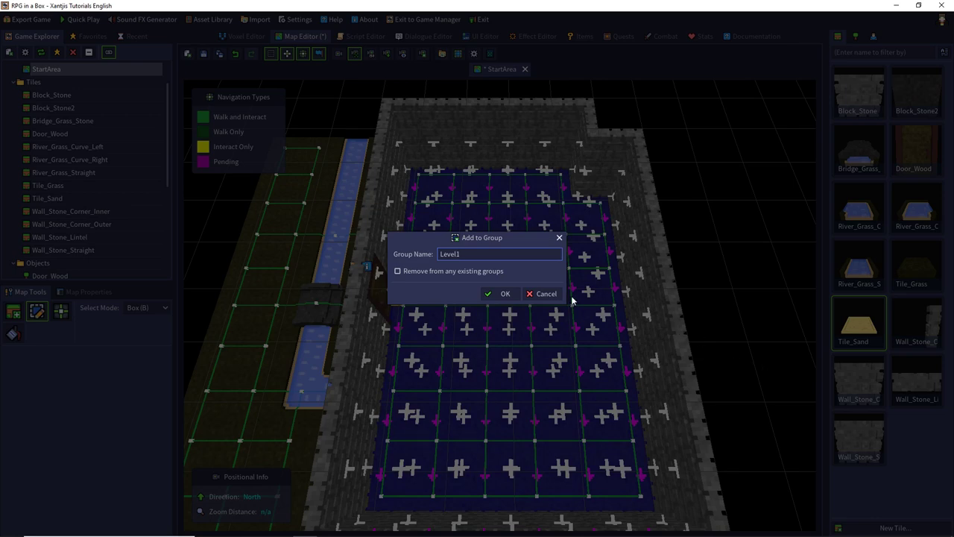
{"action": "left_click", "coordinate": [505, 293]}
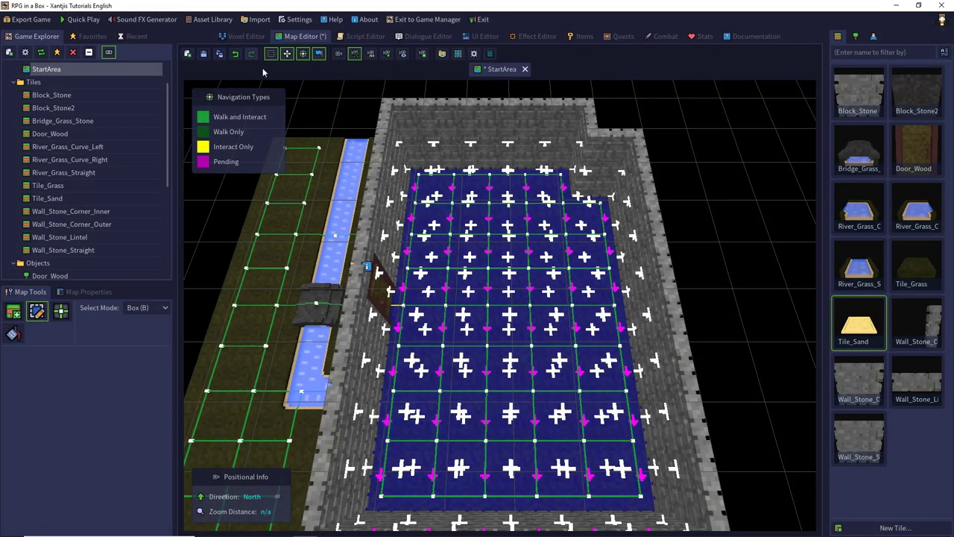
Step: Save the map with the roof group hidden and start a new test game
{"action": "left_click", "coordinate": [203, 53]}
{"action": "left_click", "coordinate": [84, 19]}
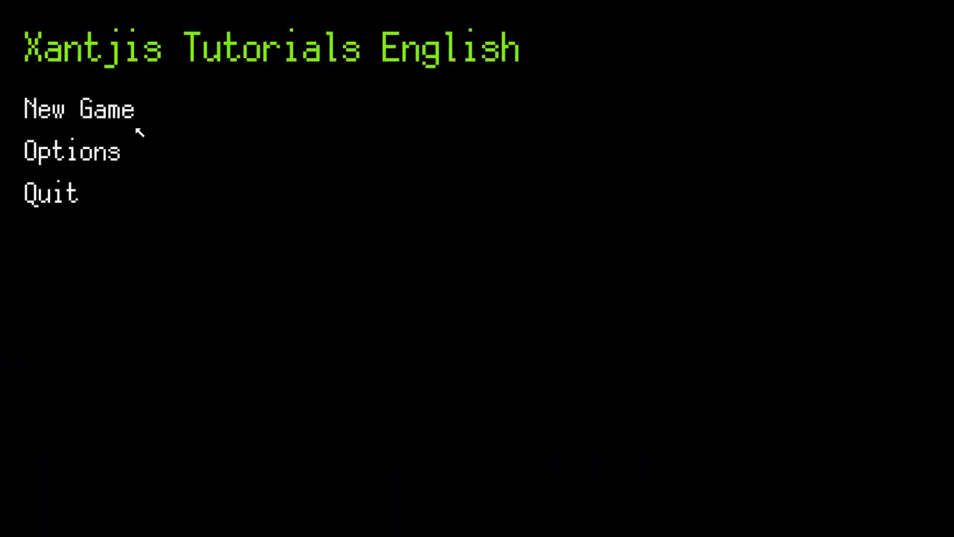
{"action": "left_click", "coordinate": [114, 112]}
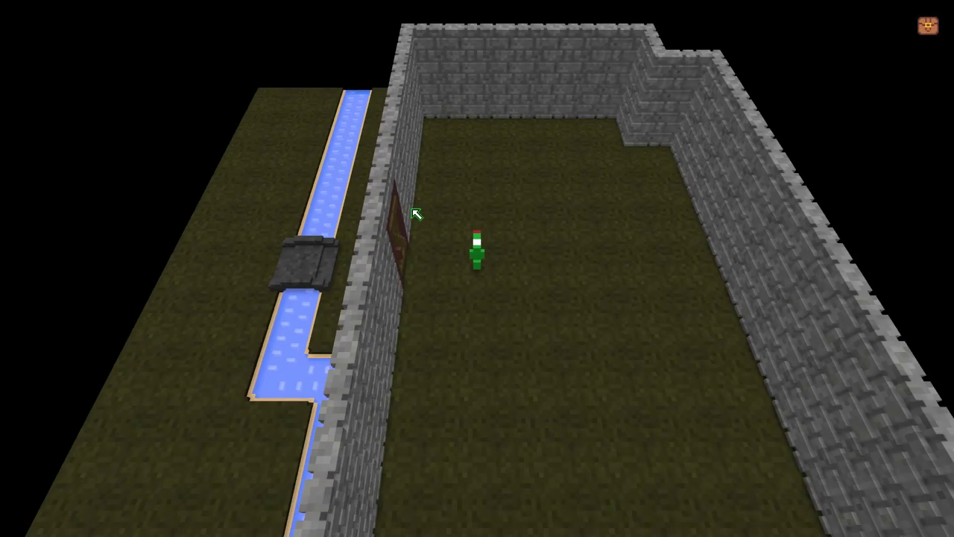
Step: Walk the character out through the door to check the roof from outside, and quit the test game
{"action": "key", "text": "a"}
{"action": "middle_click_drag", "start_coordinate": [448, 232], "coordinate": [656, 224]}
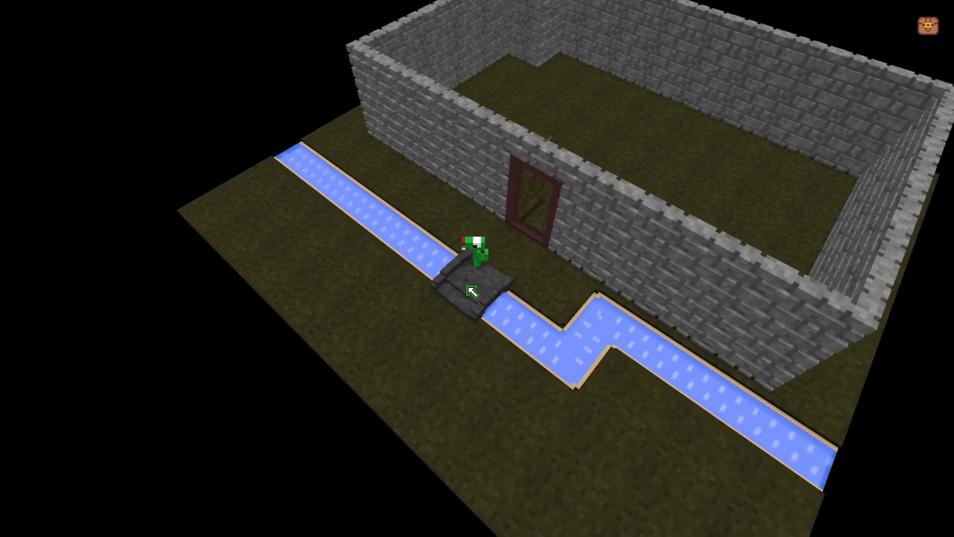
{"action": "key", "text": "Escape"}
{"action": "left_click", "coordinate": [106, 189]}
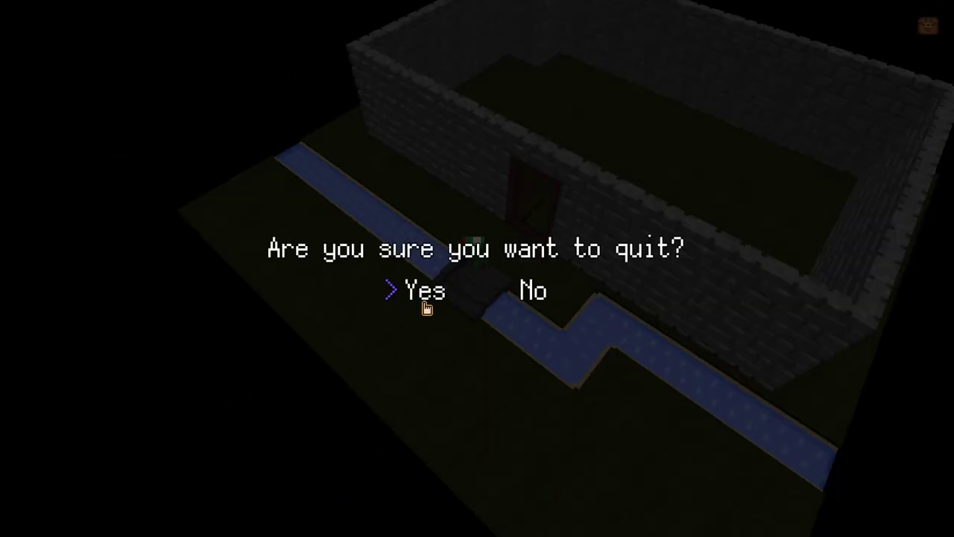
{"action": "left_click", "coordinate": [425, 303]}
Step: Show the entities of the Level1-hide group in the map and save the map
{"action": "left_click", "coordinate": [82, 292]}
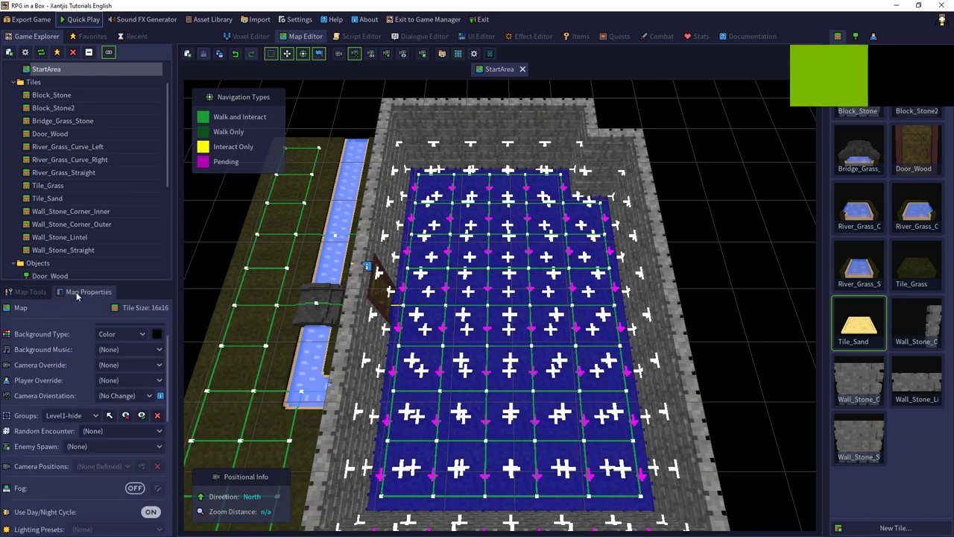
{"action": "left_click", "coordinate": [141, 415]}
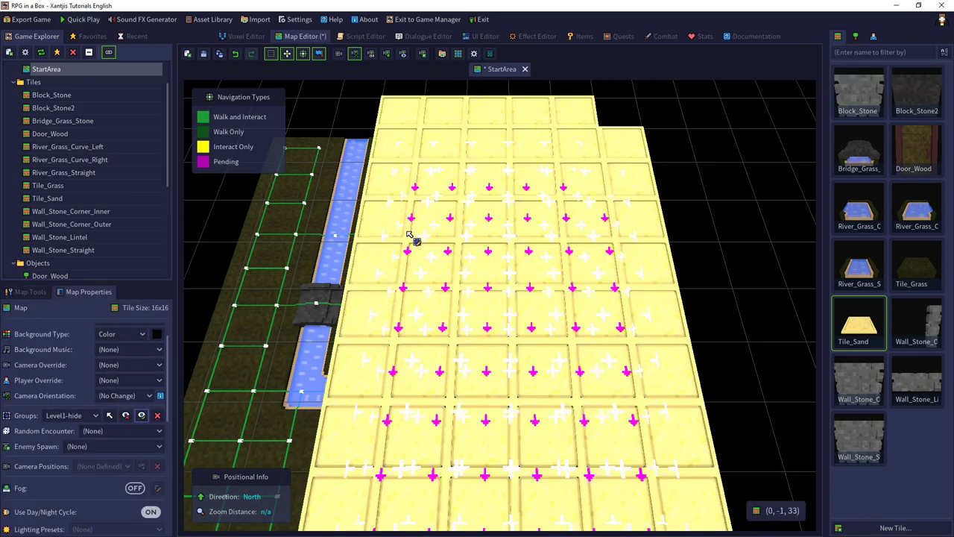
{"action": "right_click_drag", "start_coordinate": [389, 225], "coordinate": [484, 215]}
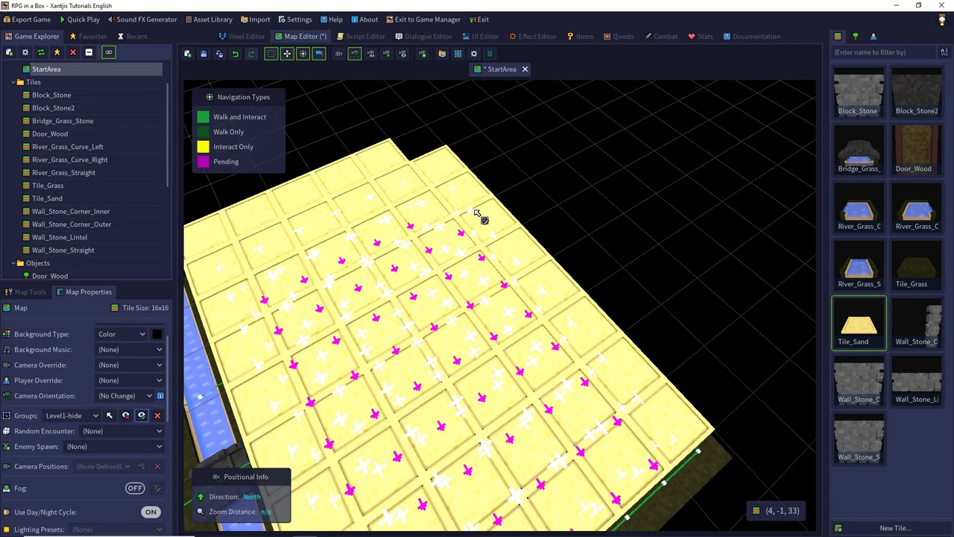
{"action": "left_click", "coordinate": [203, 55]}
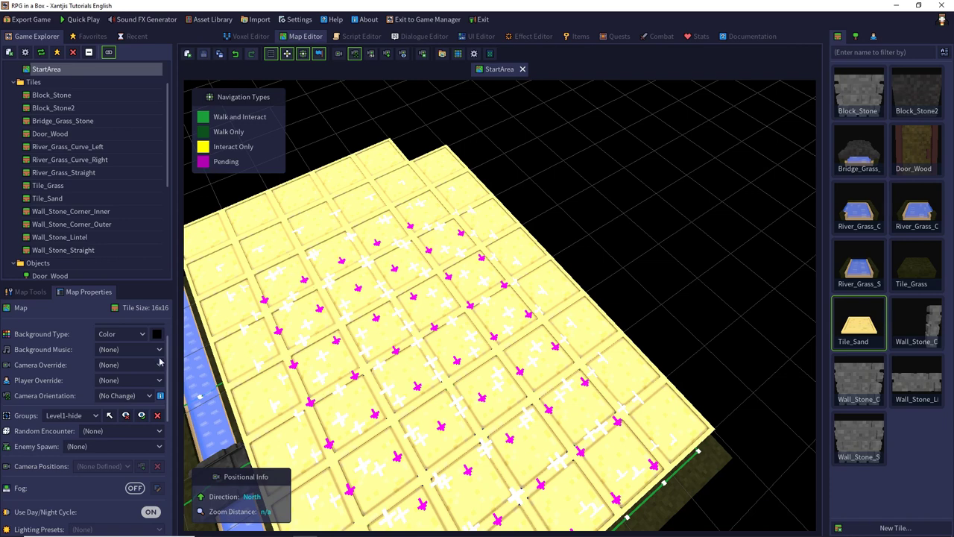
Step: Start a new test game and walk the character out through the door to view the roof from outside
{"action": "left_click", "coordinate": [79, 21]}
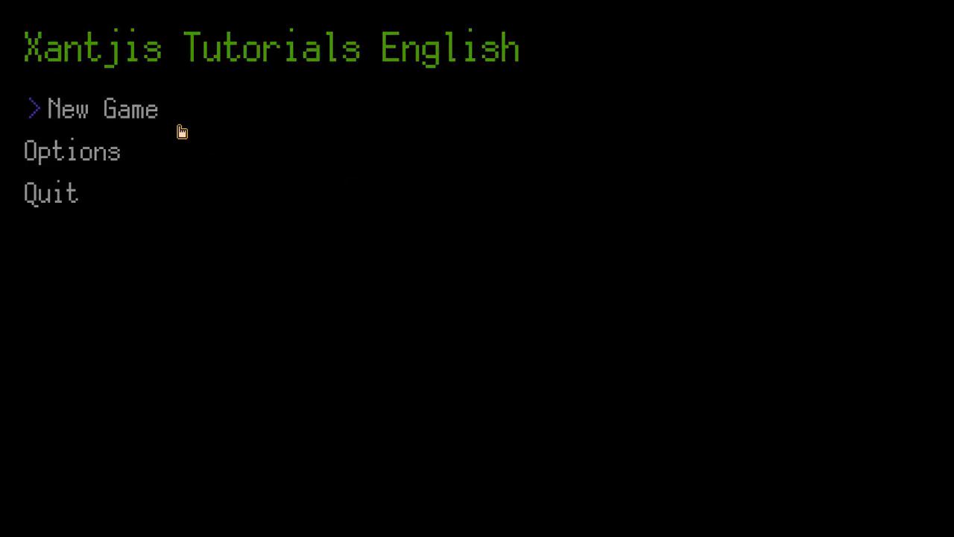
{"action": "left_click", "coordinate": [179, 128]}
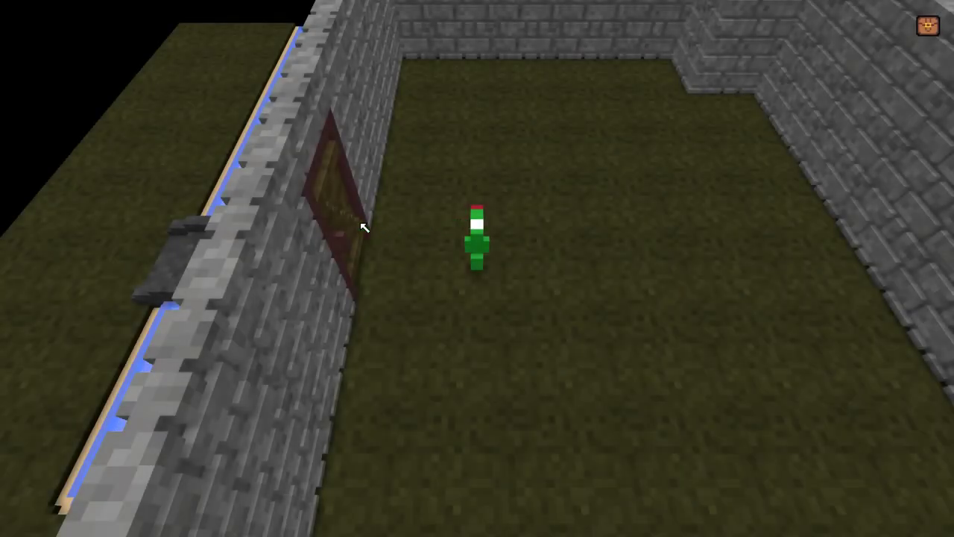
{"action": "left_click", "coordinate": [348, 224]}
{"action": "key", "text": "a"}
{"action": "key", "text": "a"}
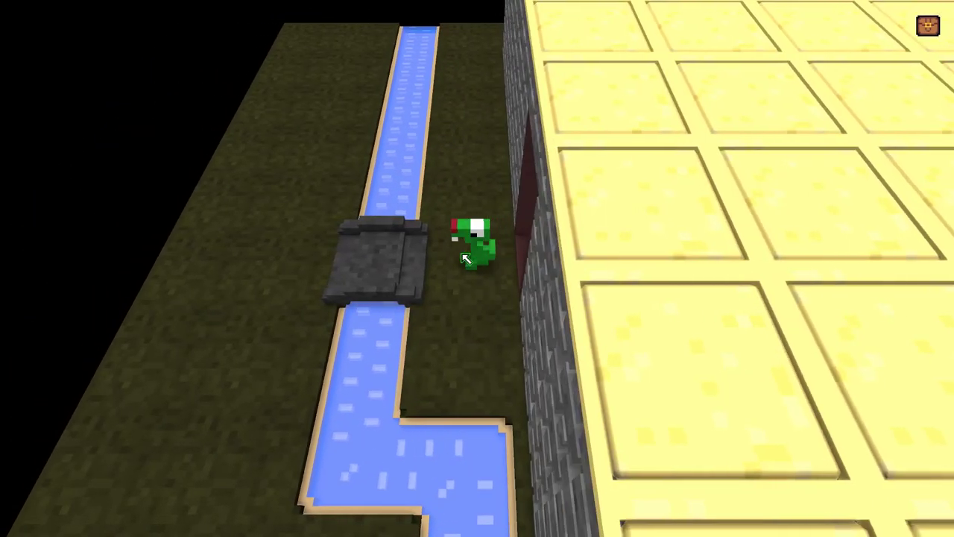
{"action": "scroll", "coordinate": [465, 259], "scroll_direction": "down", "scroll_amount": 3}
{"action": "middle_click_drag", "start_coordinate": [465, 258], "coordinate": [573, 243]}
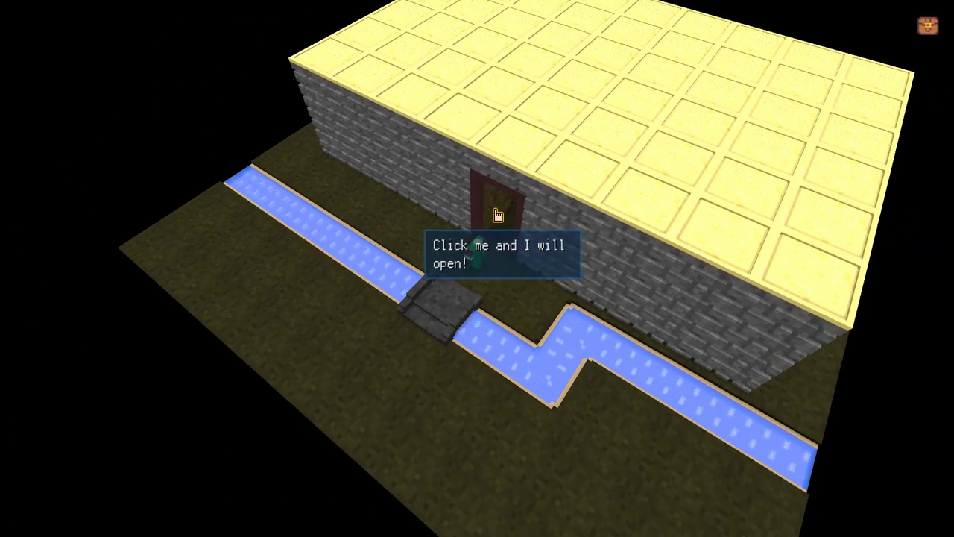
Step: Walk the character into the building and back outside to test the roof's hiding and showing
{"action": "key", "text": "w"}
{"action": "key", "text": "d"}
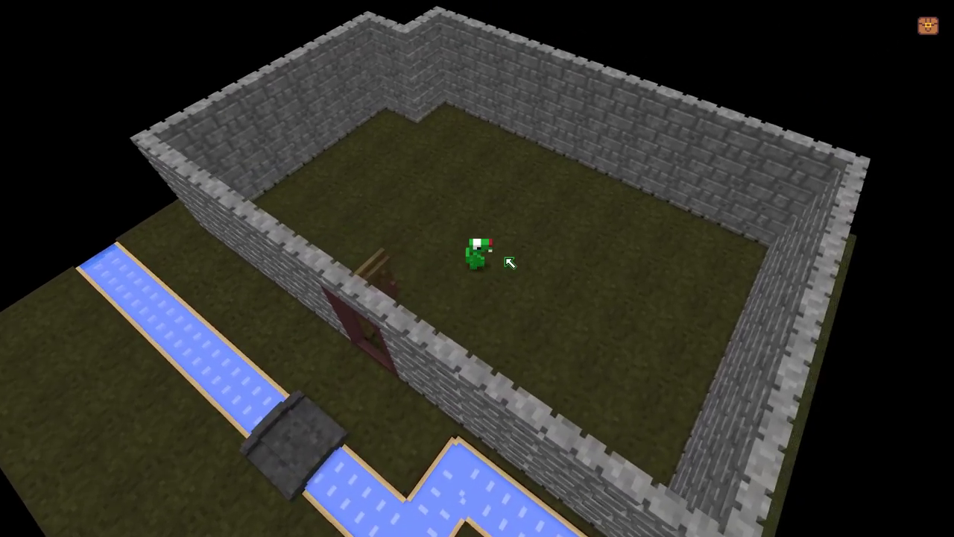
{"action": "key", "text": "s"}
{"action": "key", "text": "a"}
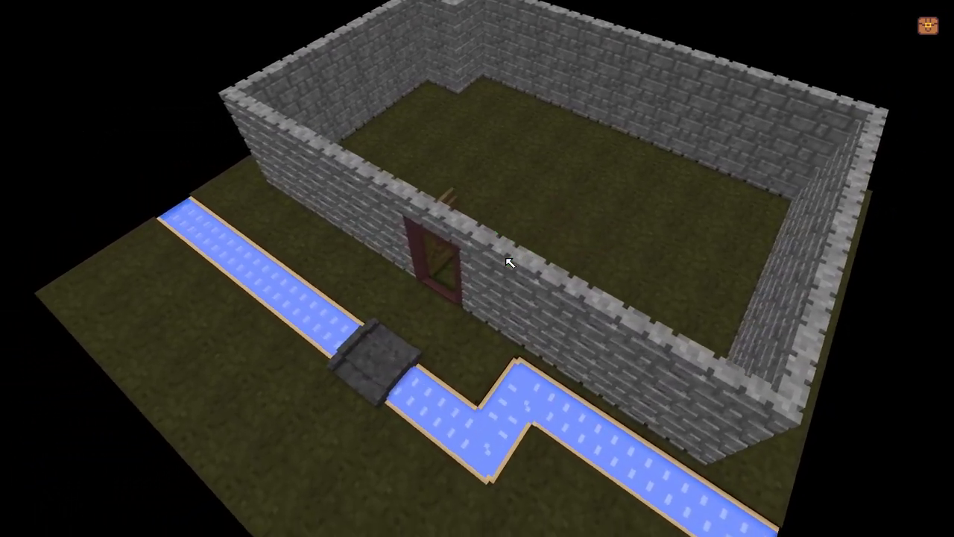
{"action": "key", "text": "s"}
{"action": "middle_click_drag", "start_coordinate": [499, 253], "coordinate": [576, 215]}
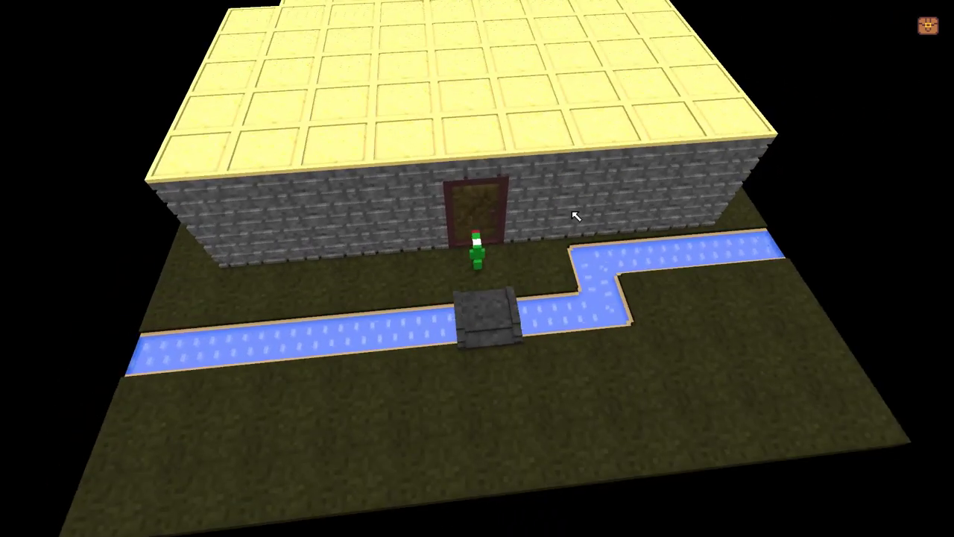